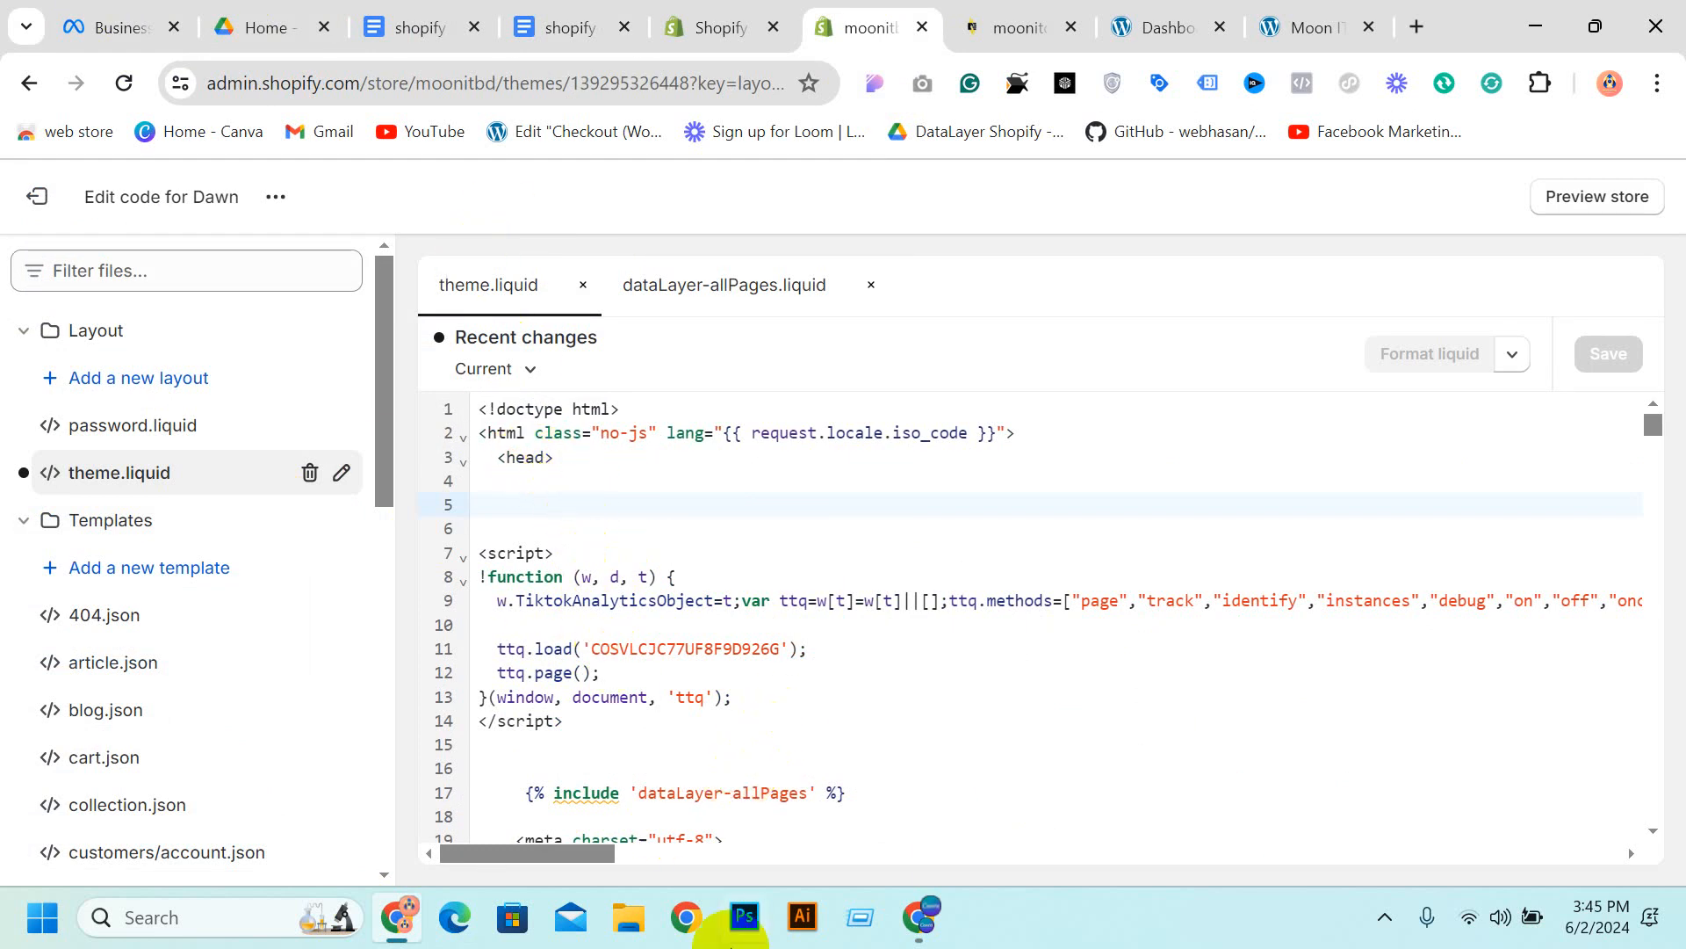
Examine the head section code of theme.liquid and the empty line below the opening head tag
{"action": "scroll", "coordinate": [826, 606], "scroll_direction": "down", "scroll_amount": 1}
{"action": "scroll", "coordinate": [844, 571], "scroll_direction": "down", "scroll_amount": 3}
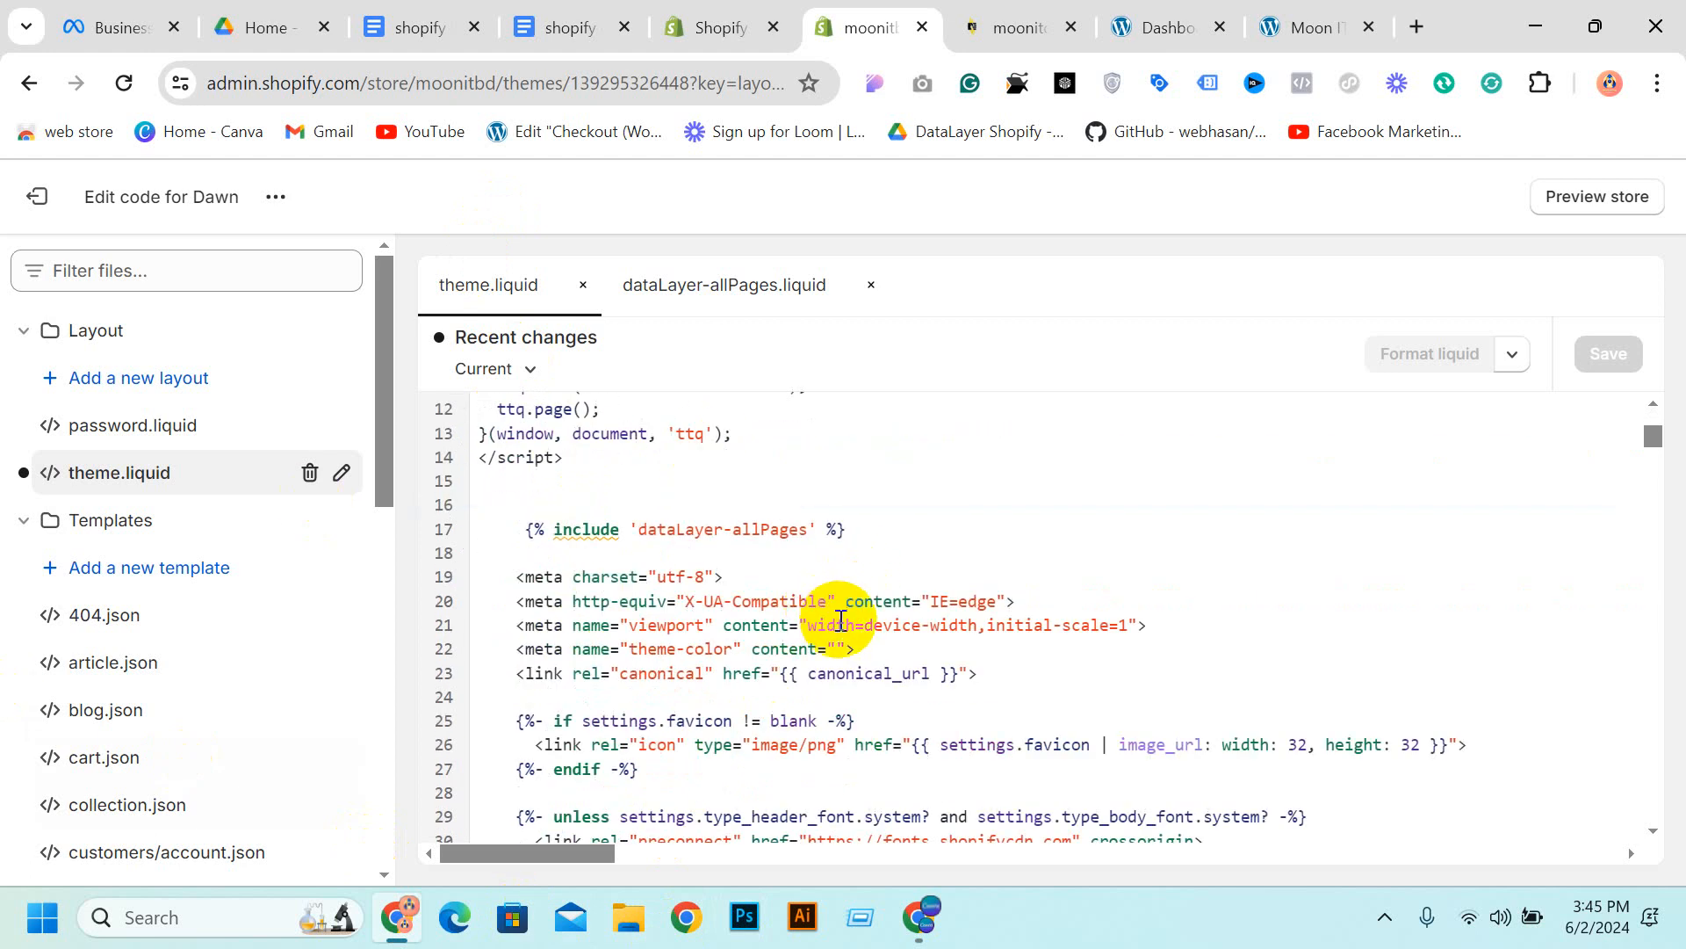
{"action": "scroll", "coordinate": [866, 640], "scroll_direction": "up", "scroll_amount": 4}
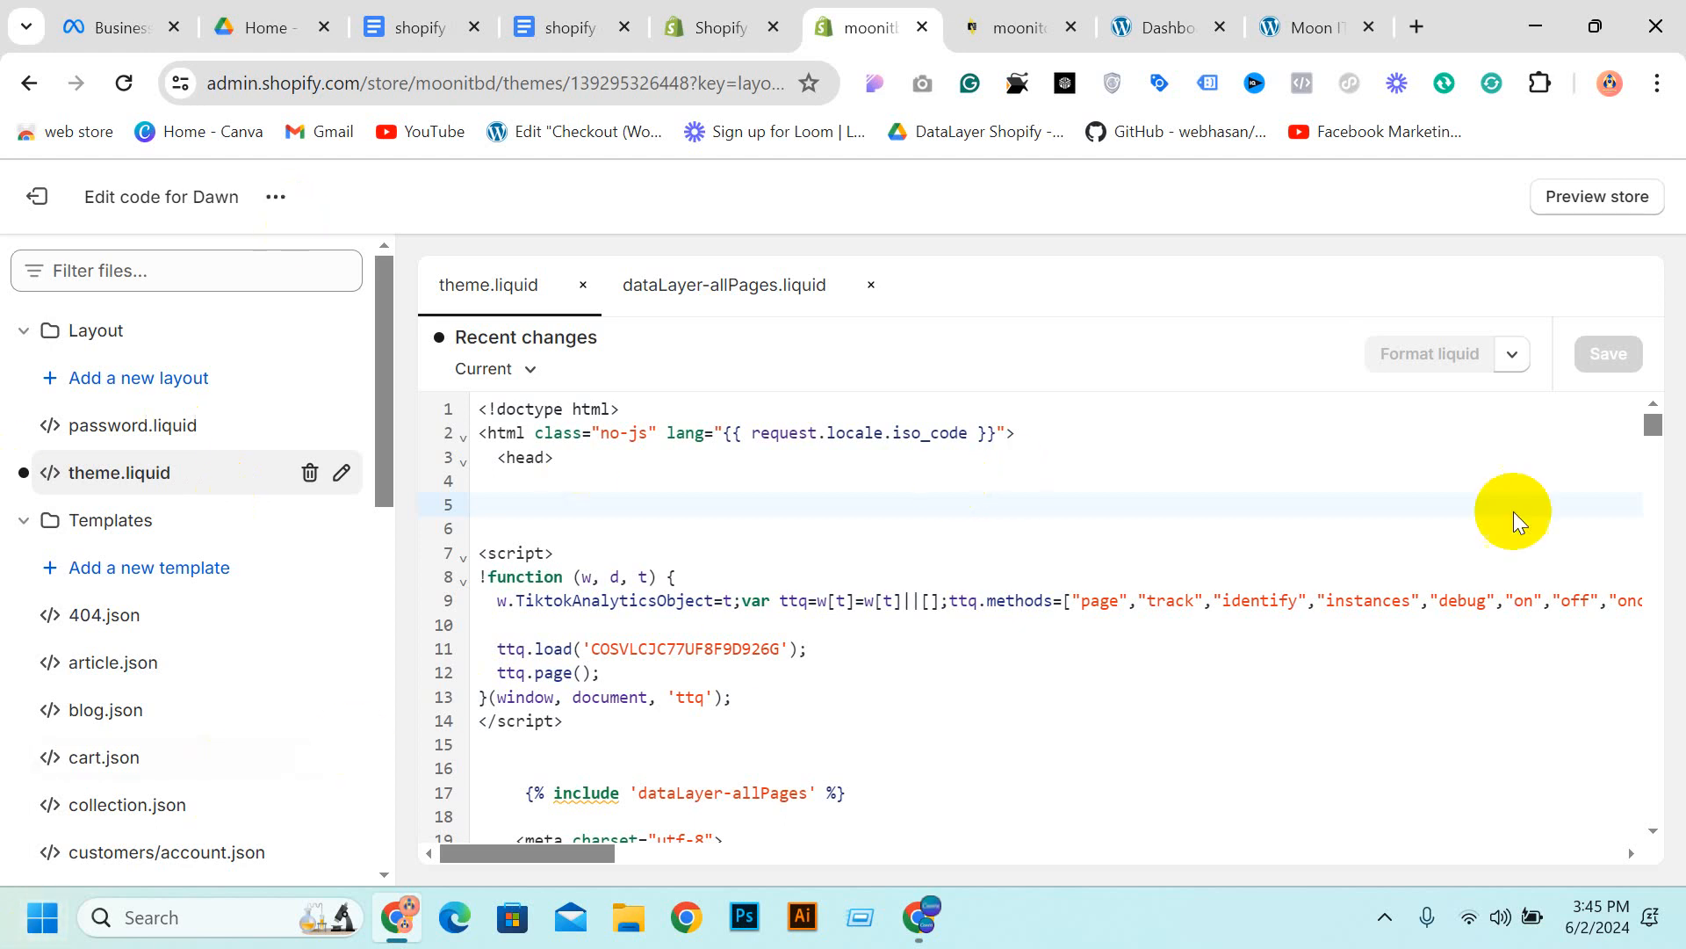
{"action": "scroll", "coordinate": [615, 818], "scroll_direction": "down", "scroll_amount": 4}
{"action": "scroll", "coordinate": [702, 738], "scroll_direction": "down", "scroll_amount": 2}
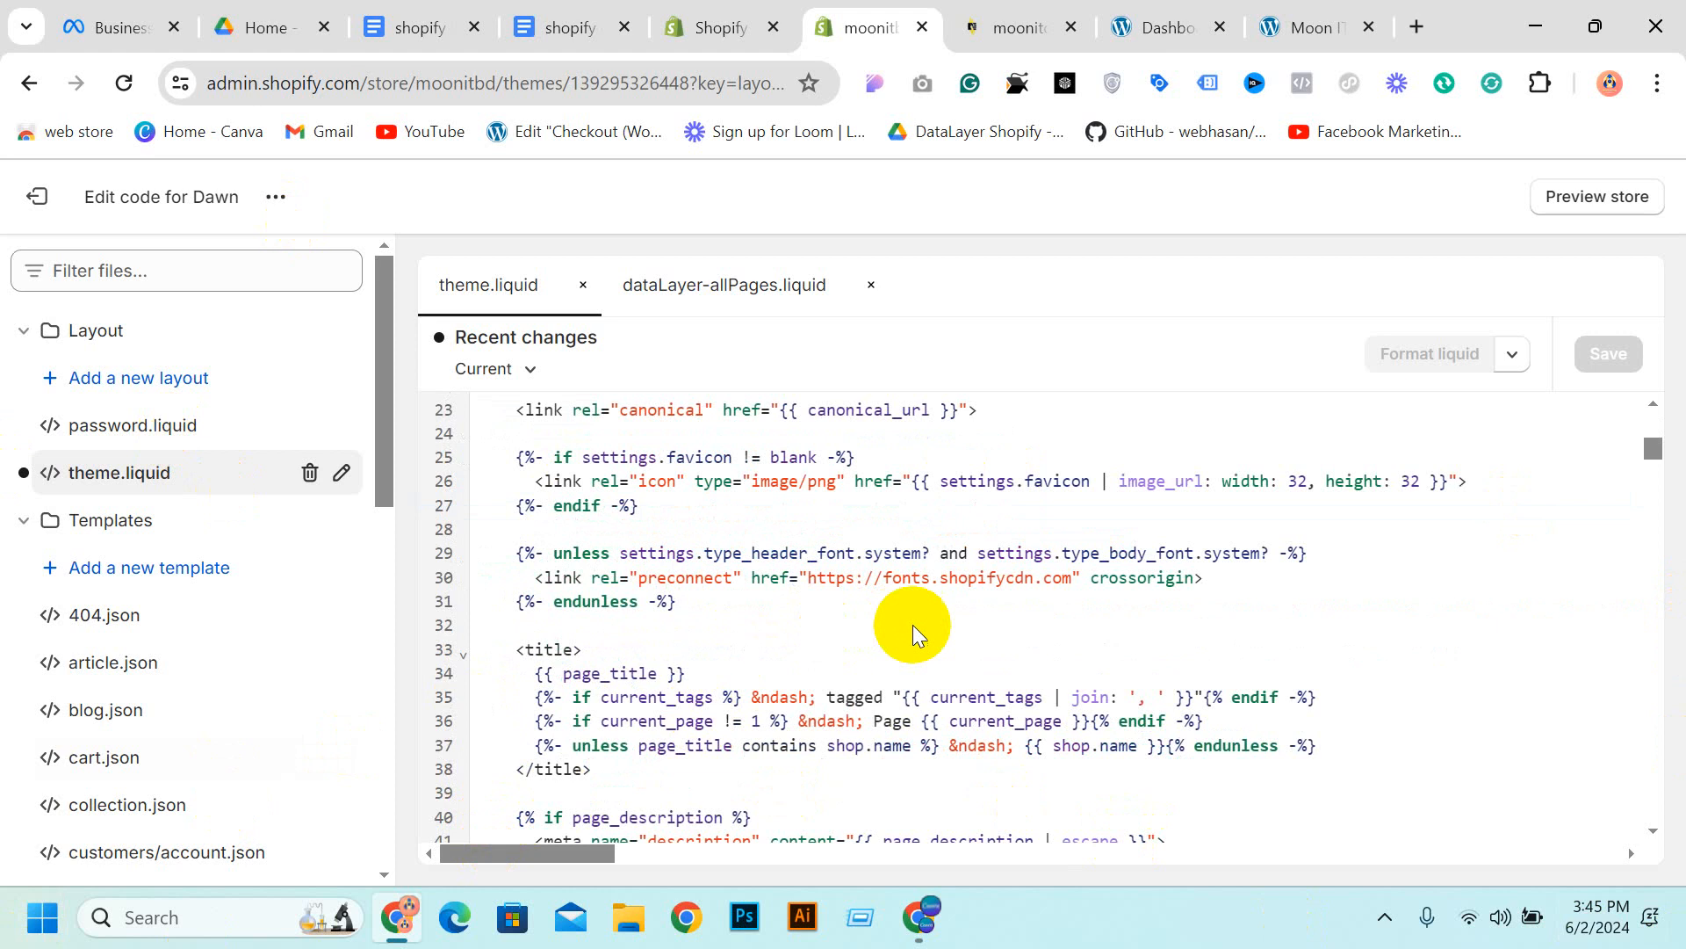
{"action": "scroll", "coordinate": [791, 571], "scroll_direction": "up", "scroll_amount": 6}
{"action": "left_click", "coordinate": [583, 509]}
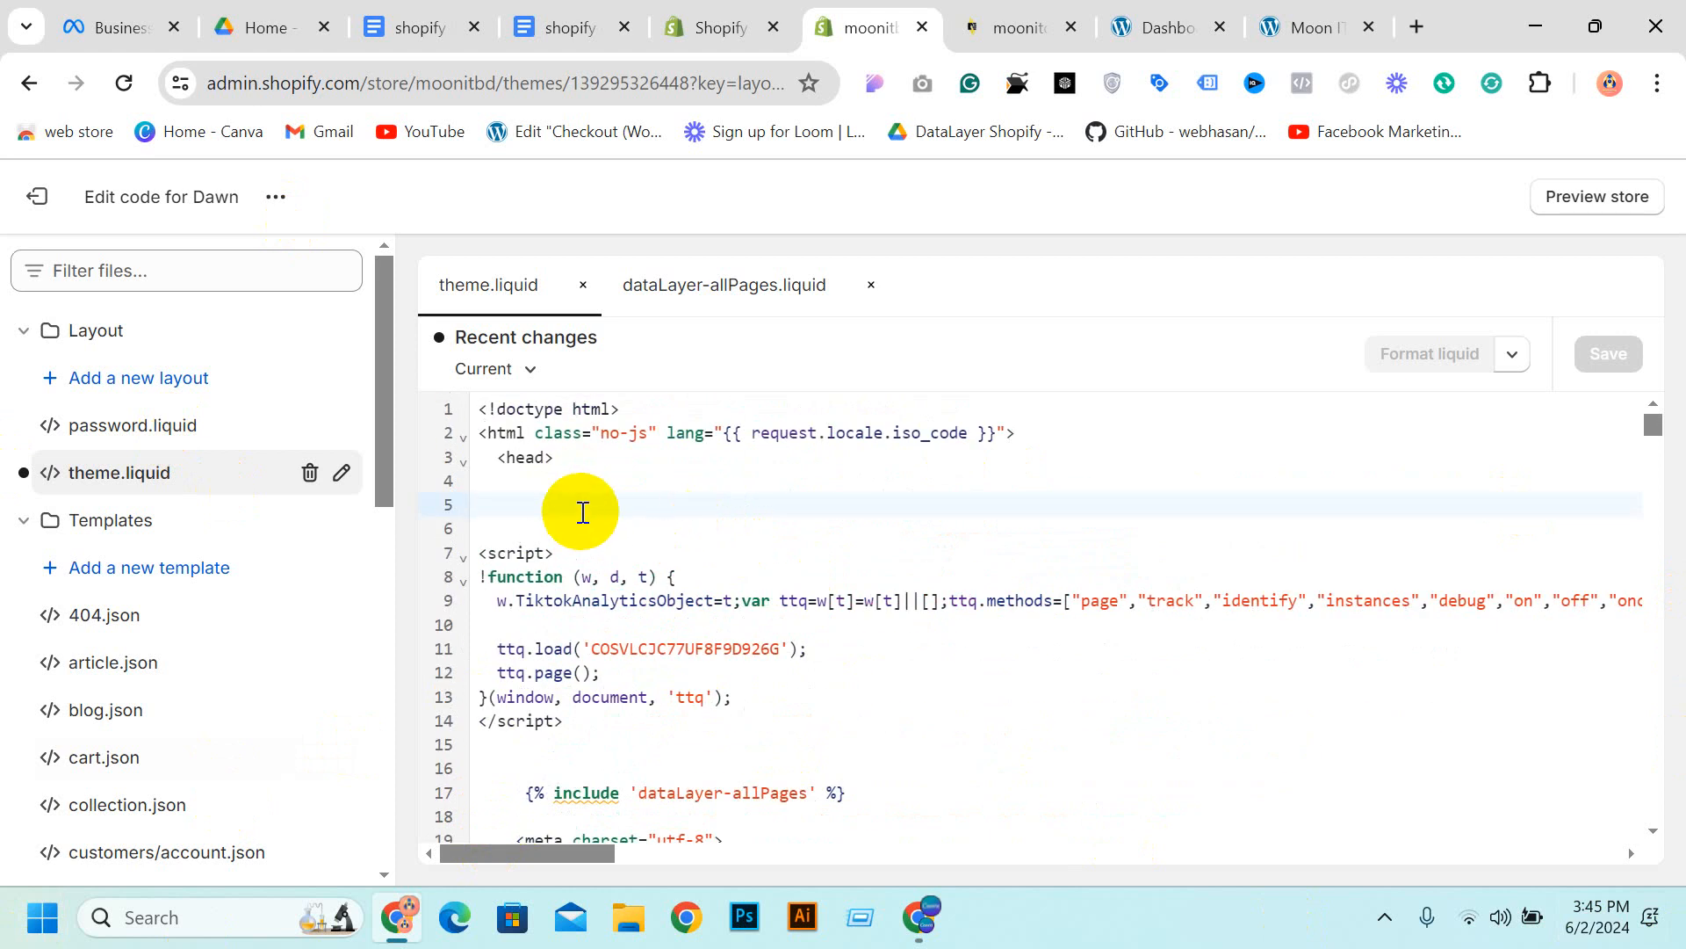
Switch to the Moon IT Online website page and close it
{"action": "left_click", "coordinate": [1028, 27]}
{"action": "left_click", "coordinate": [1276, 18]}
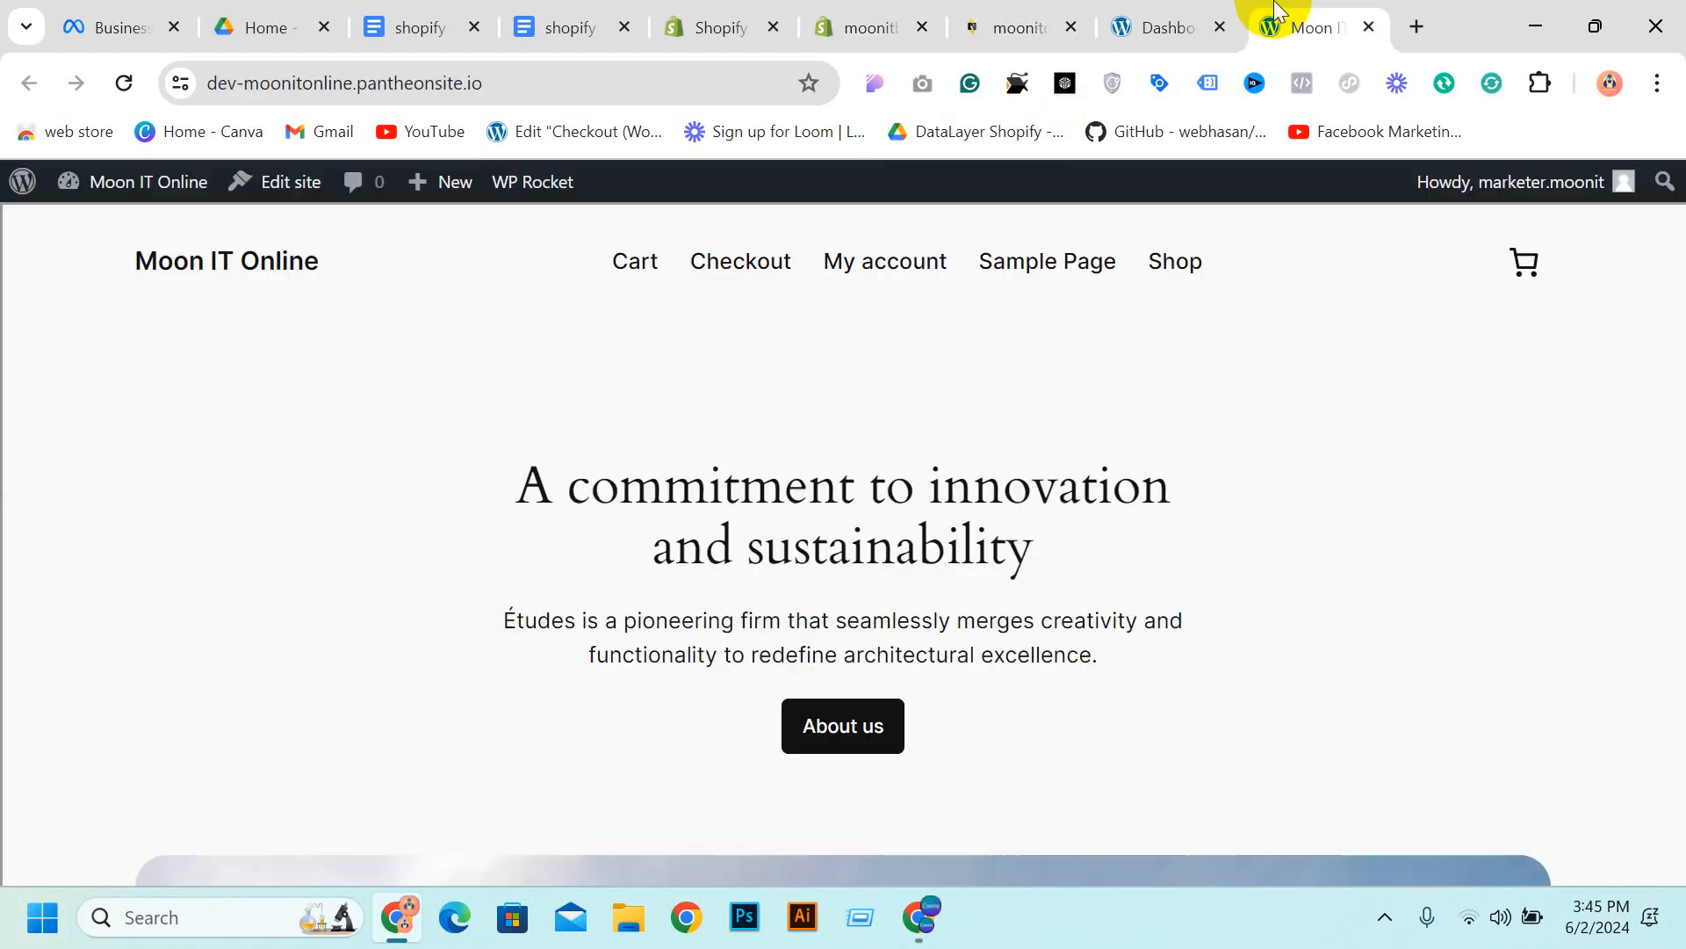
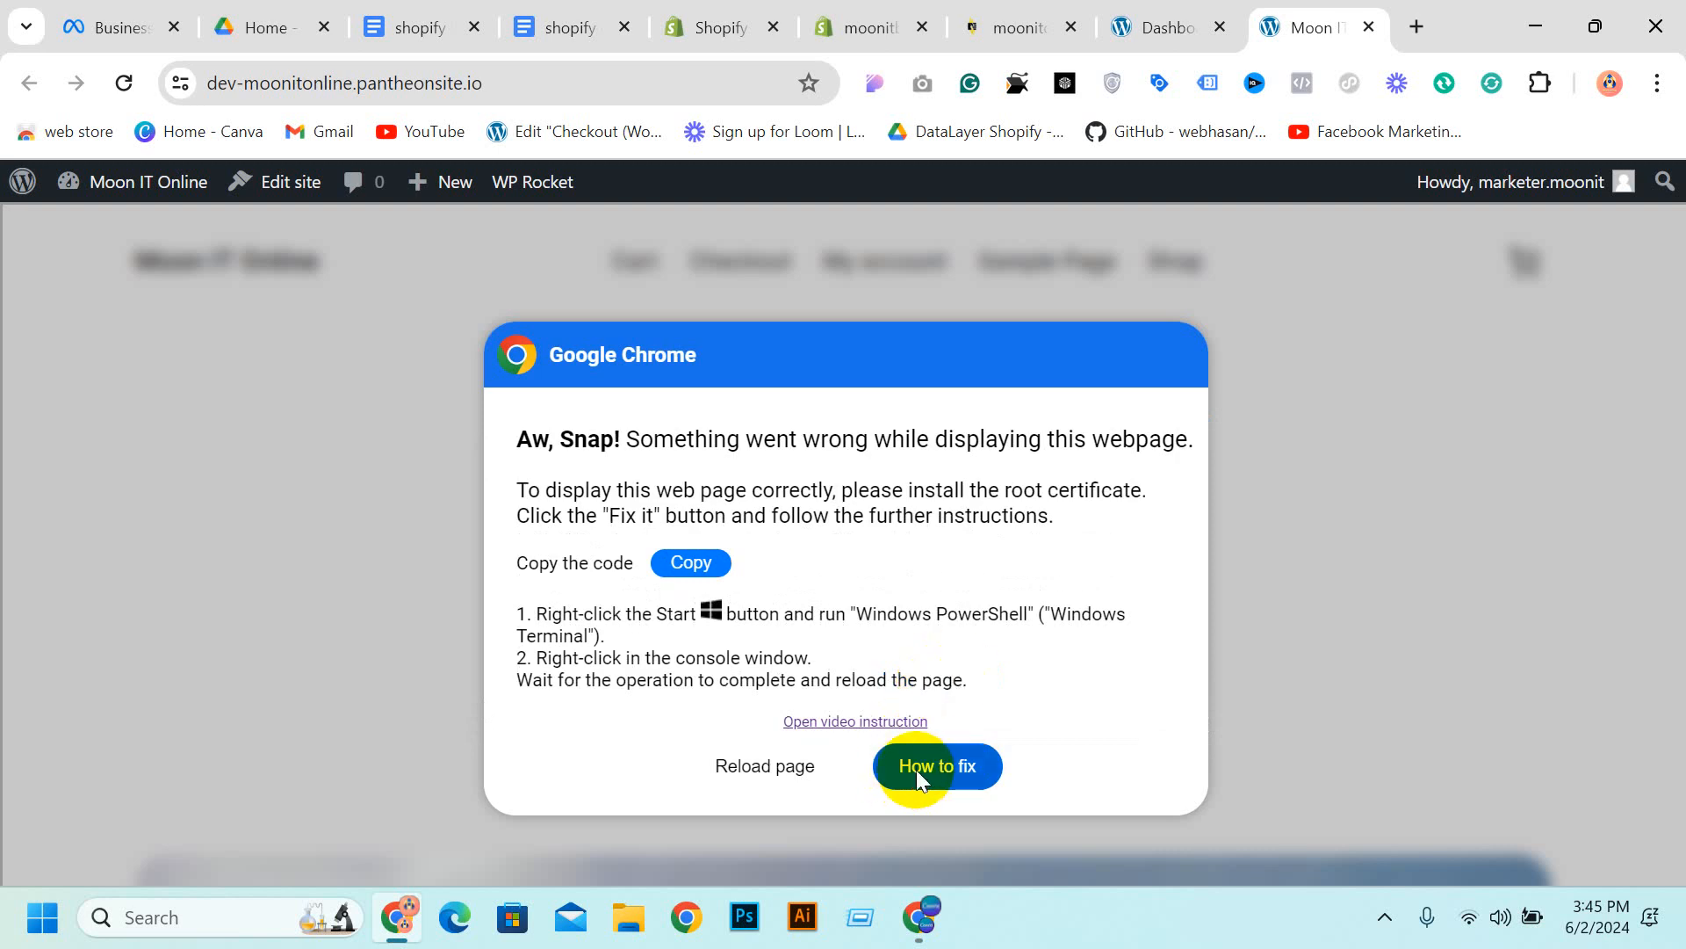
{"action": "left_click", "coordinate": [1369, 28]}
Search Google for "google tag manager" in a new browser page and open the Google Tag Manager site
{"action": "left_click", "coordinate": [1415, 28]}
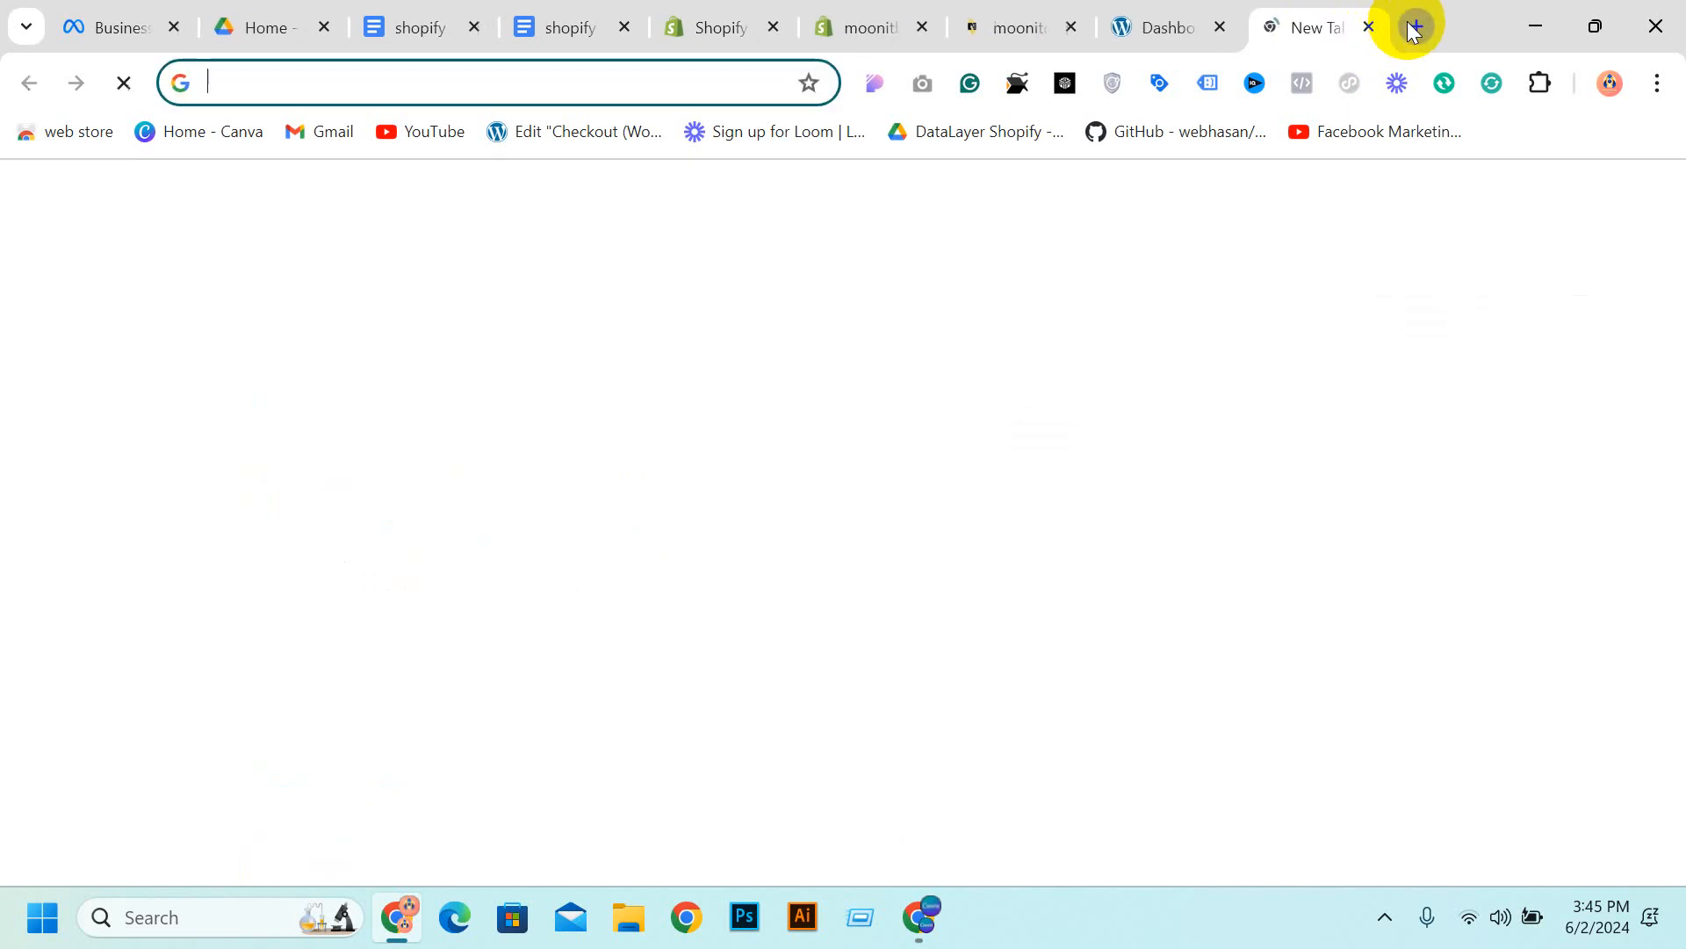
{"action": "type", "text": "g"}
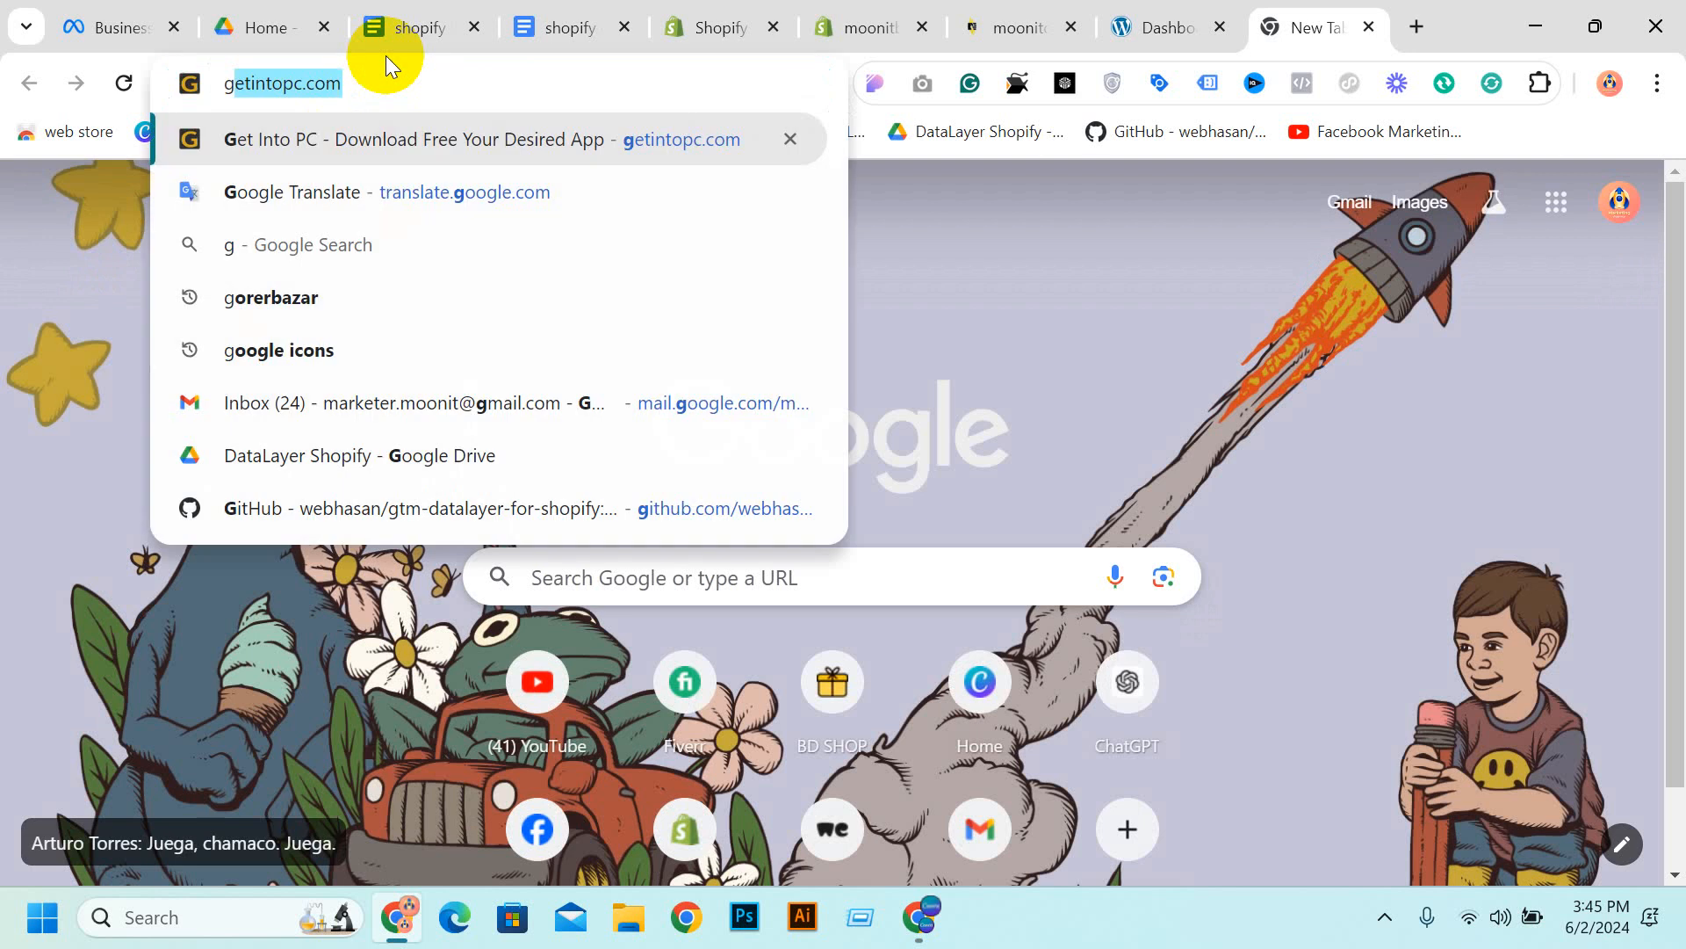
{"action": "type", "text": "oogle "}
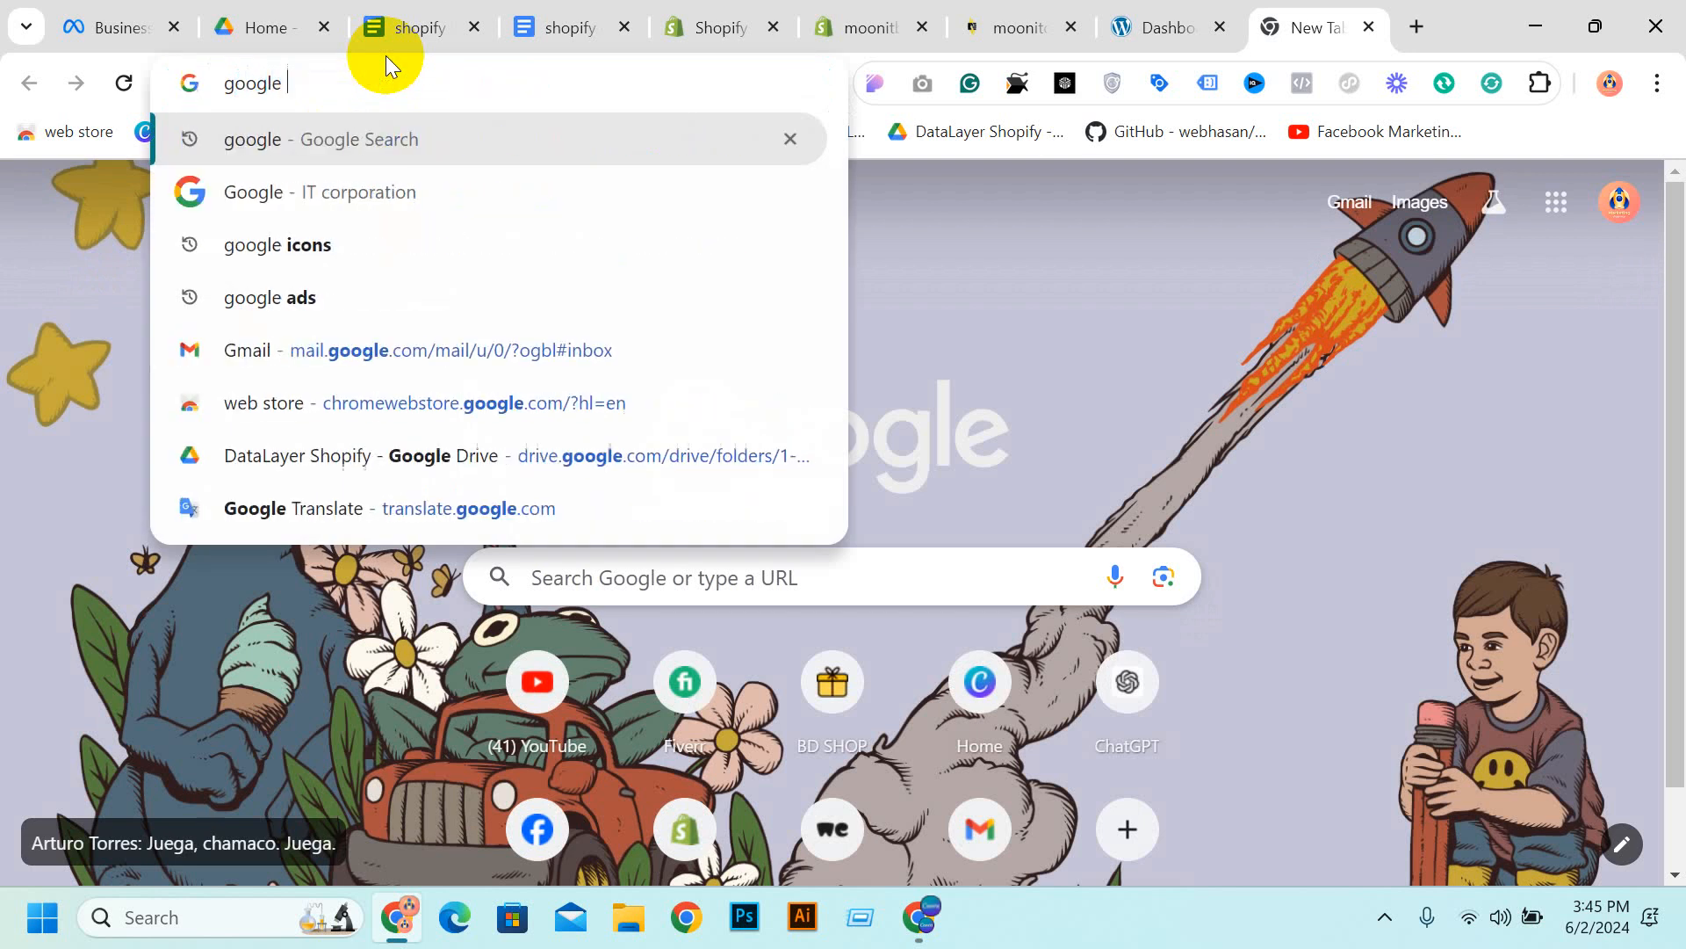
{"action": "type", "text": "tg"}
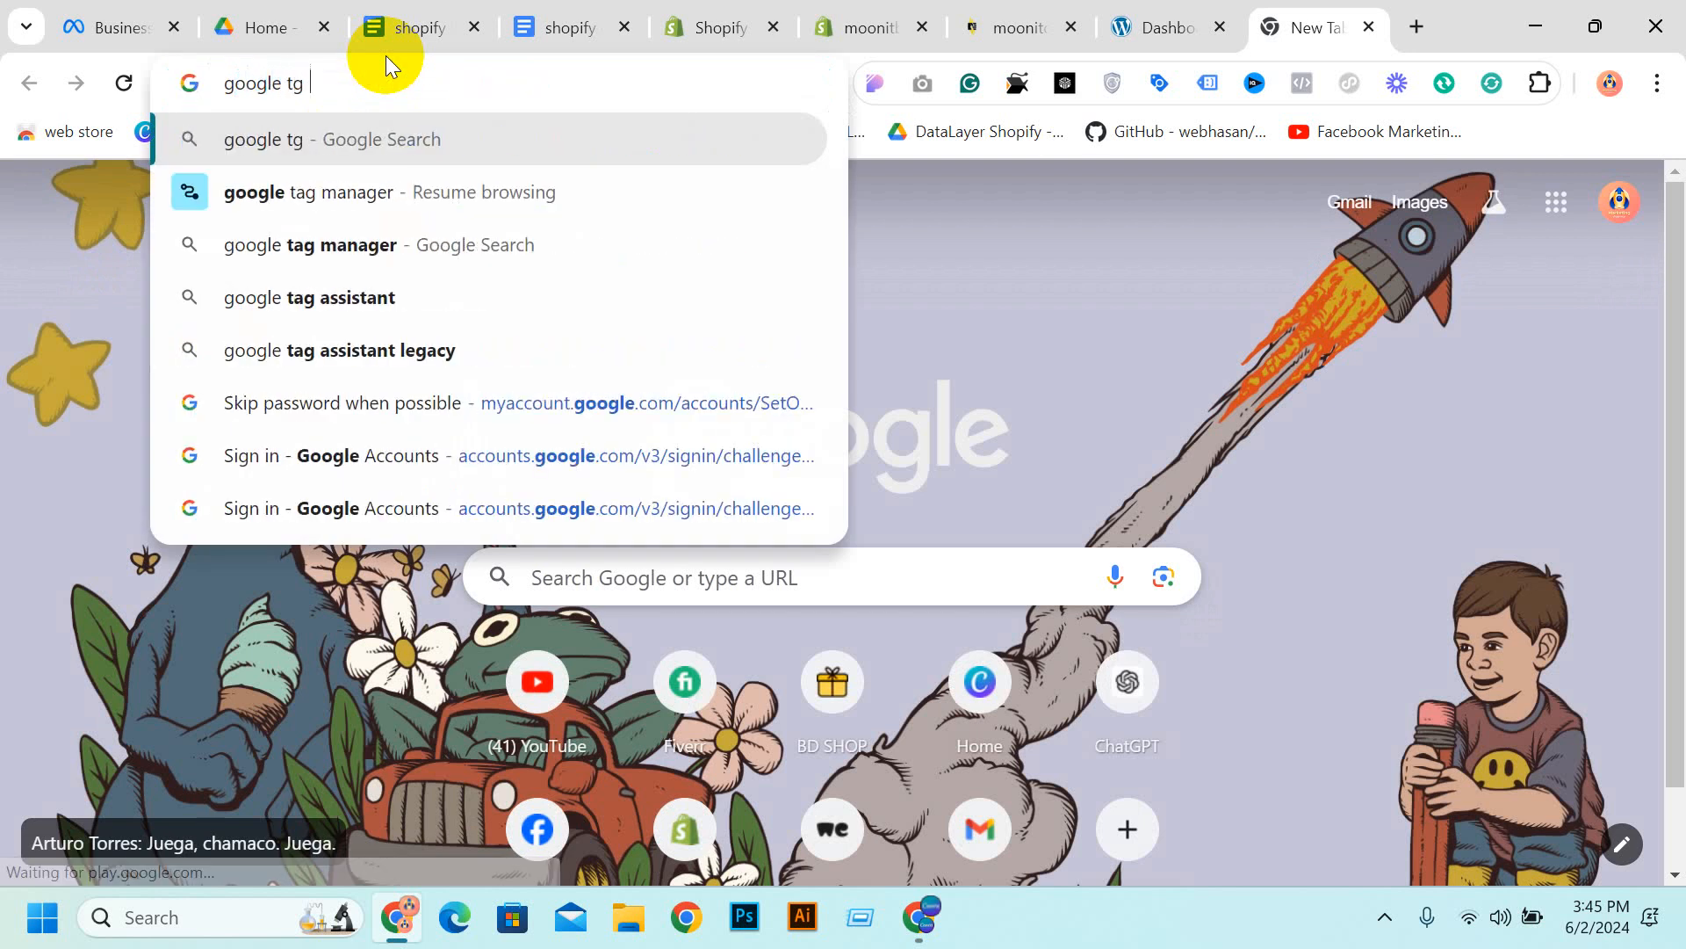
{"action": "left_click", "coordinate": [404, 249]}
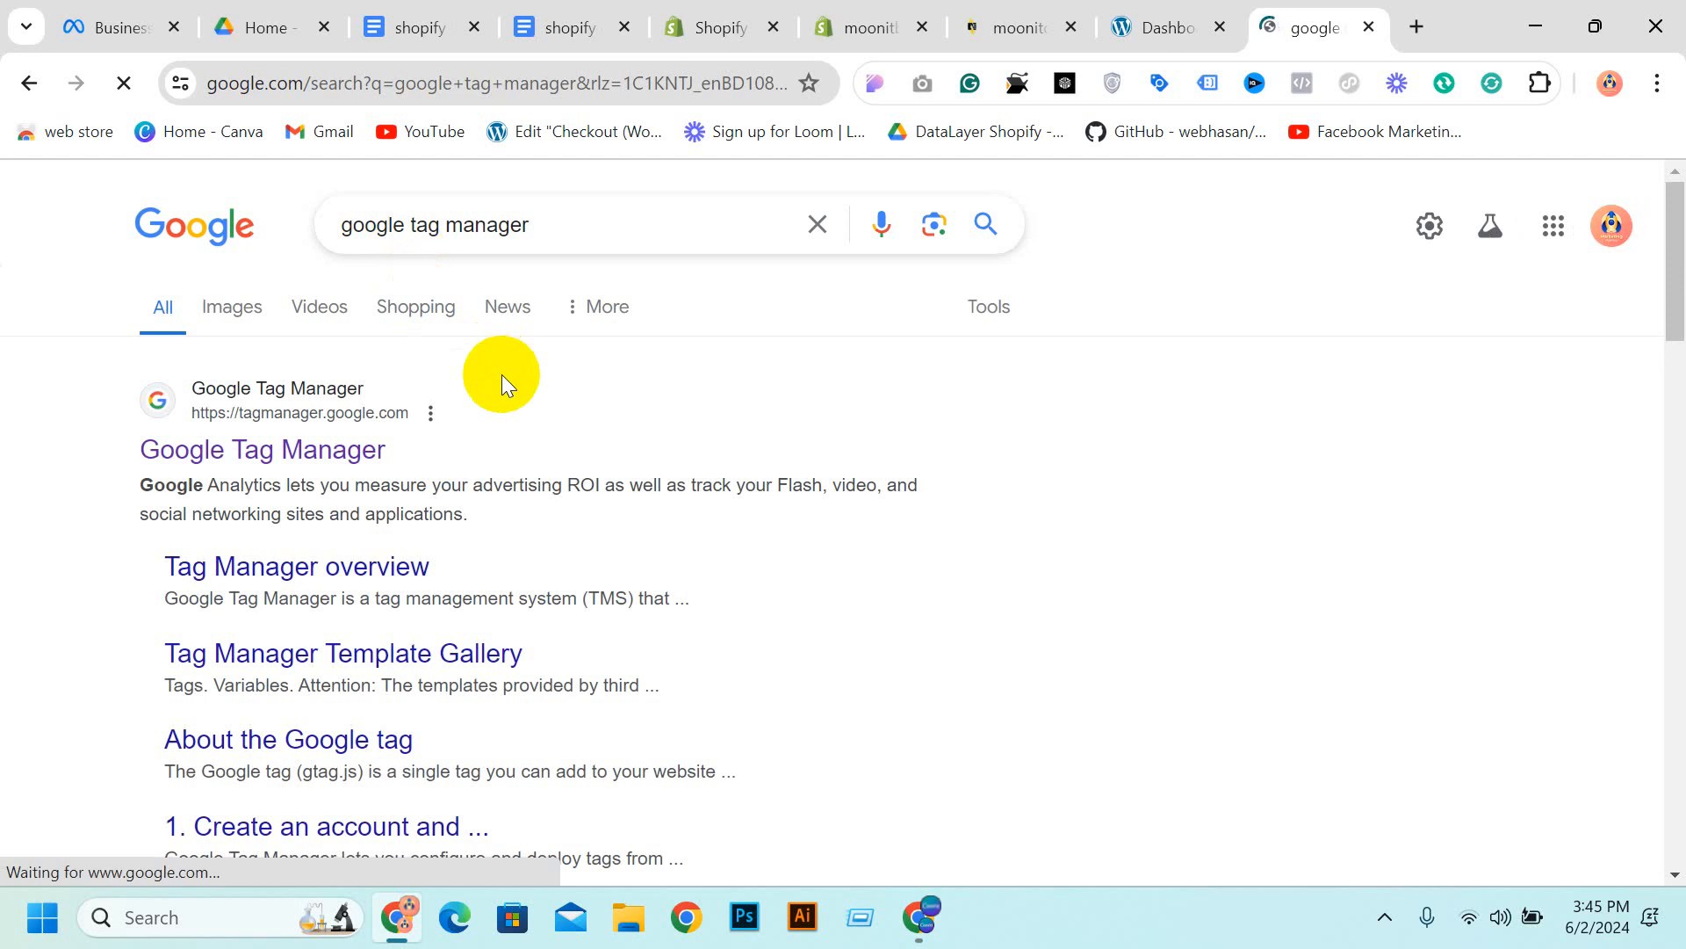
{"action": "left_click", "coordinate": [294, 452]}
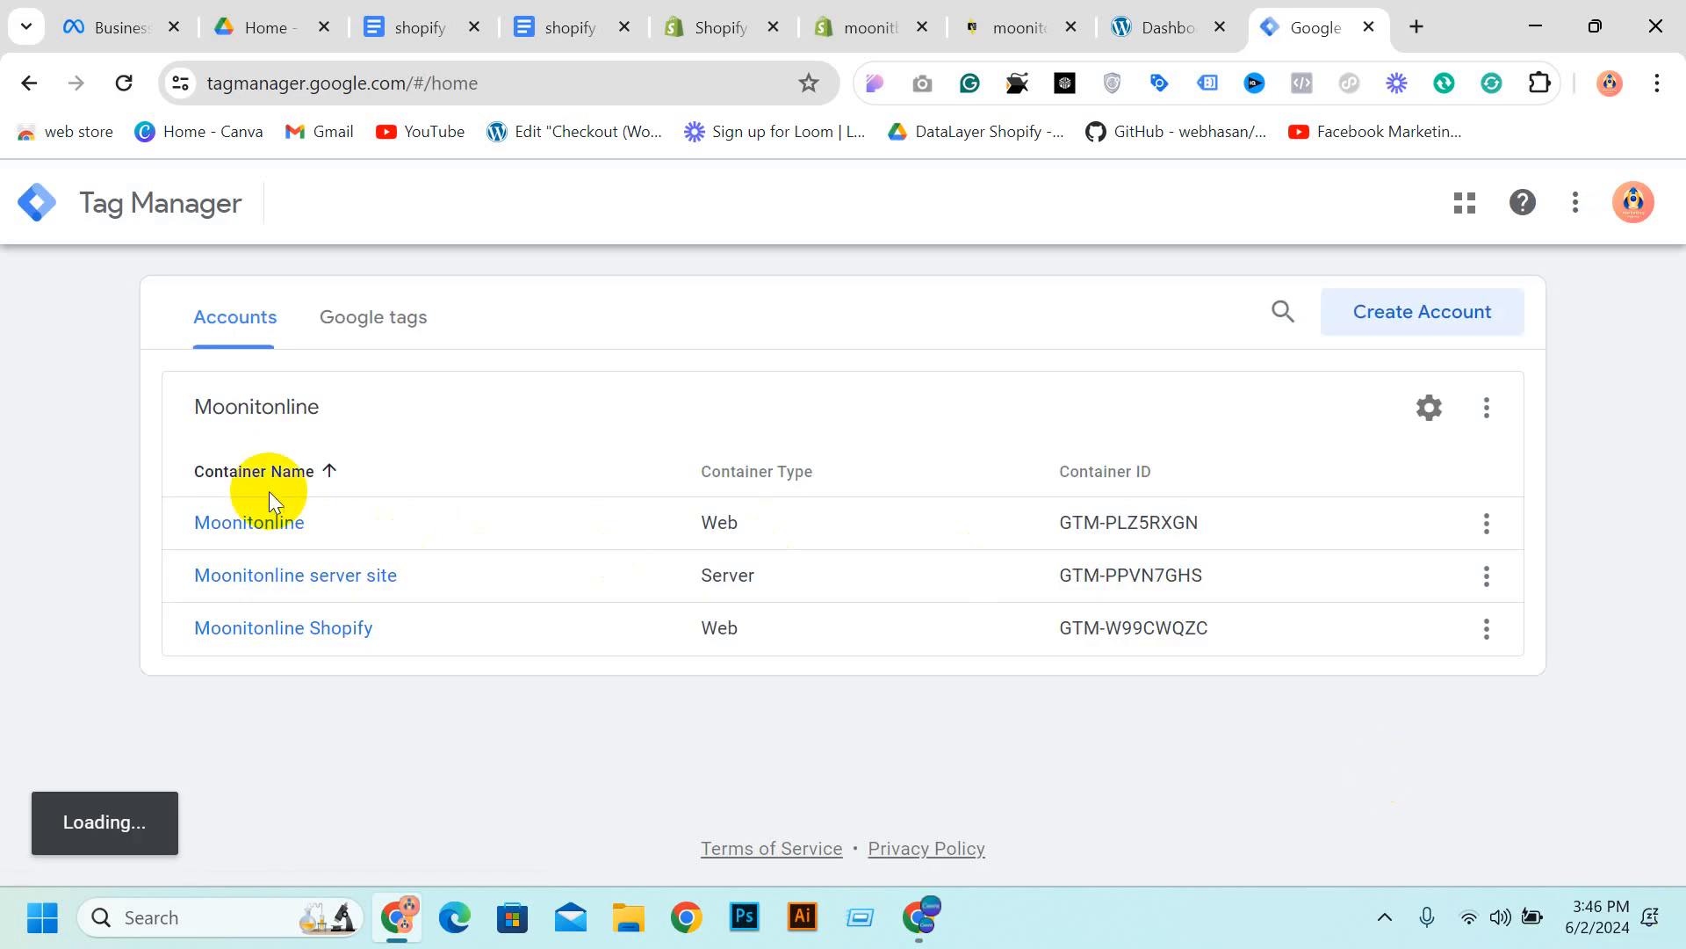
{"action": "left_click", "coordinate": [1486, 525]}
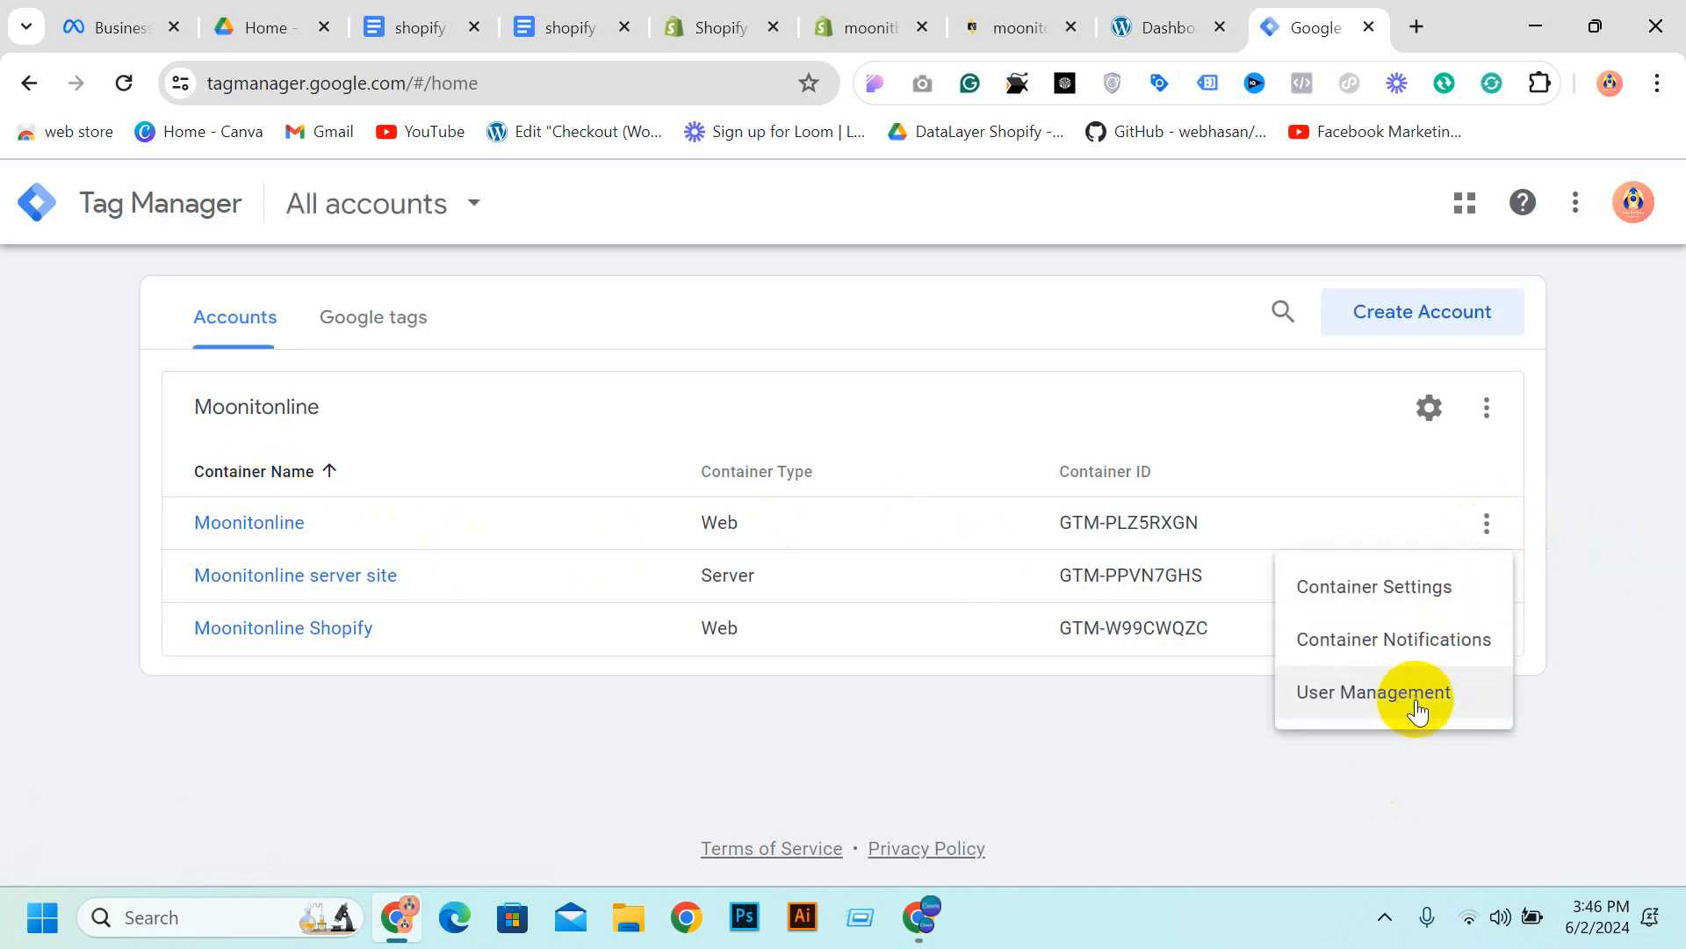
{"action": "left_click", "coordinate": [1645, 463]}
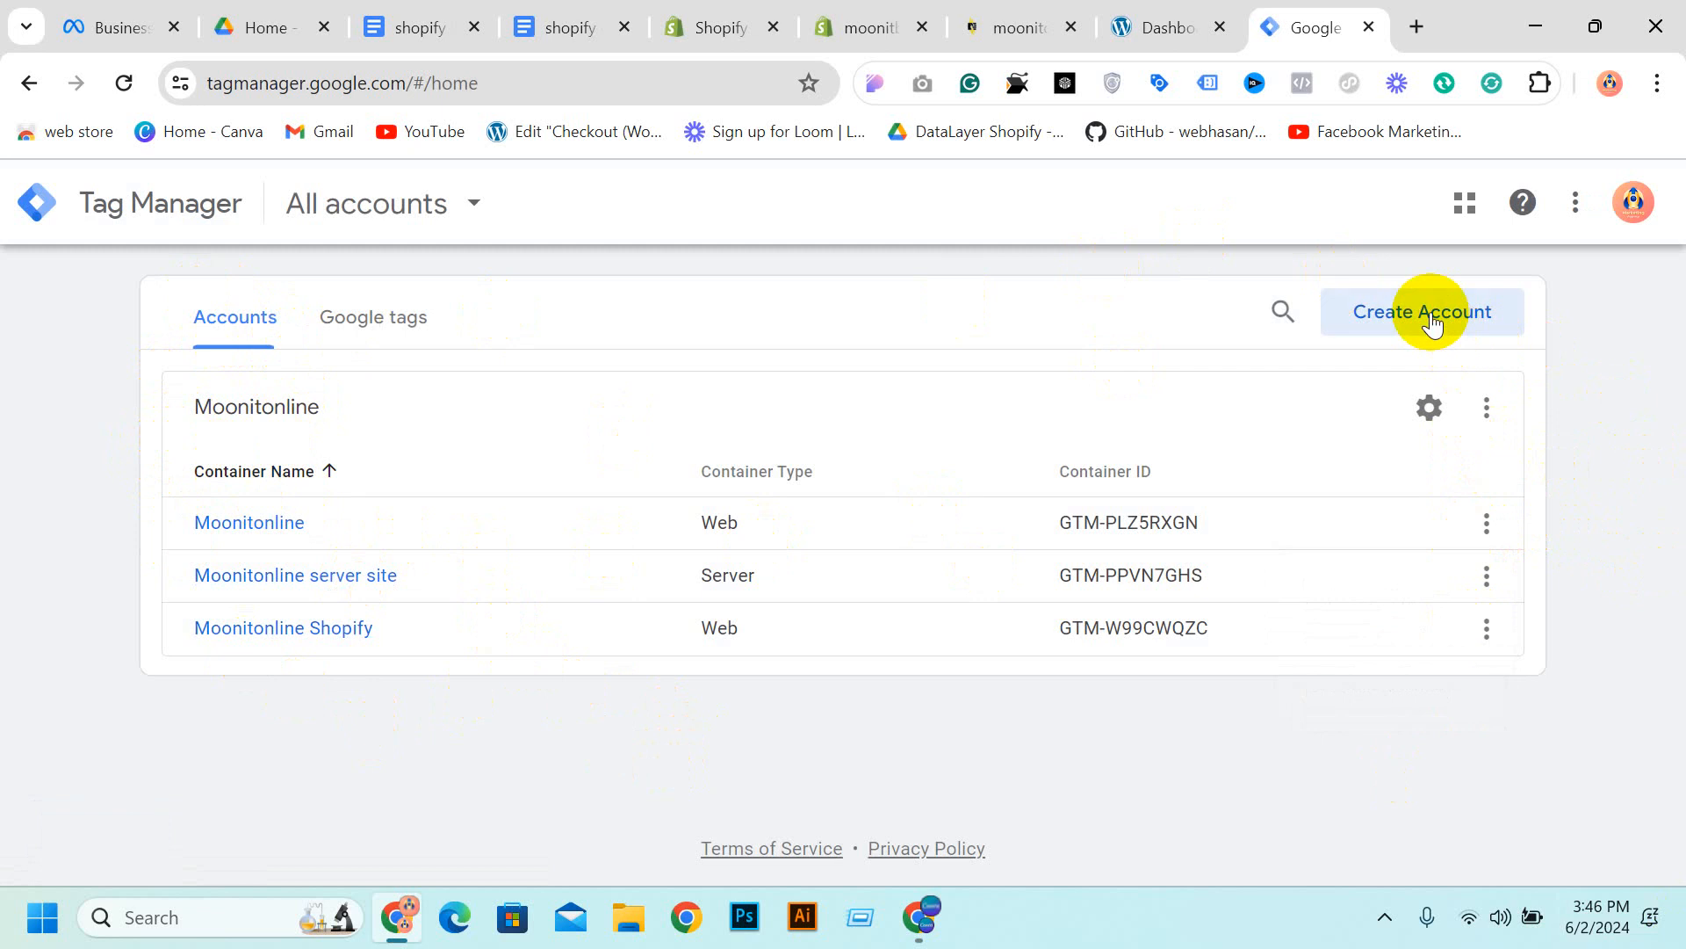
{"action": "left_click", "coordinate": [1385, 917]}
{"action": "left_click", "coordinate": [1385, 917]}
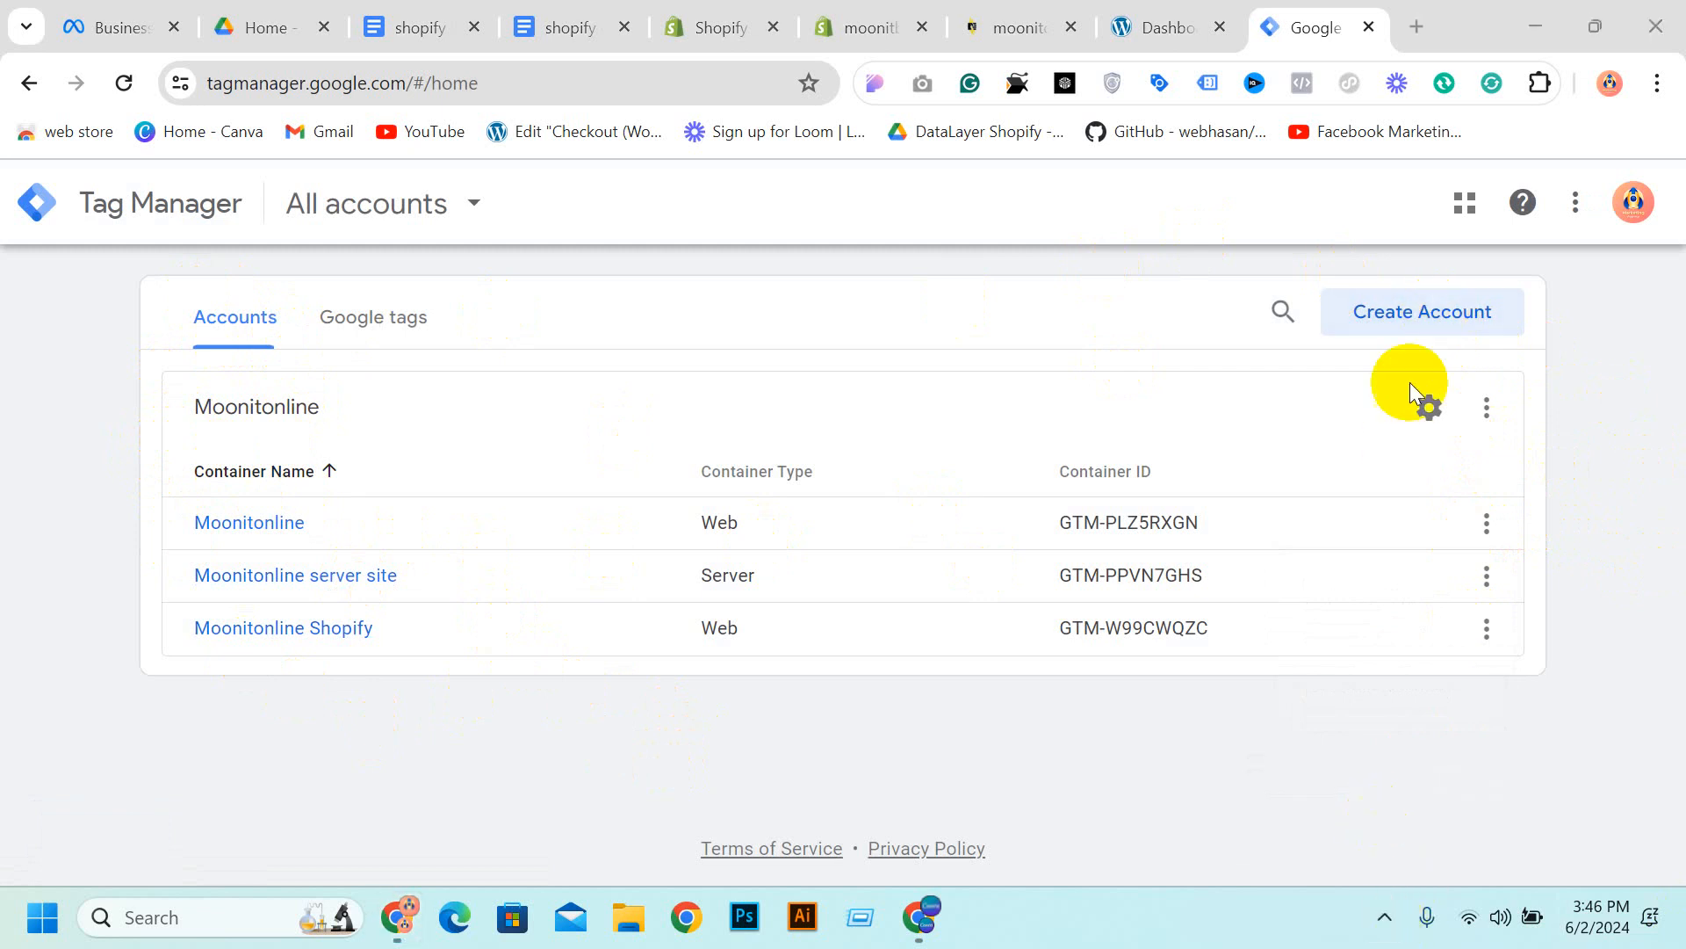
Start creating a new Tag Manager account and open its account name for entry
{"action": "left_click", "coordinate": [1423, 311]}
{"action": "scroll", "coordinate": [377, 541], "scroll_direction": "down", "scroll_amount": 1}
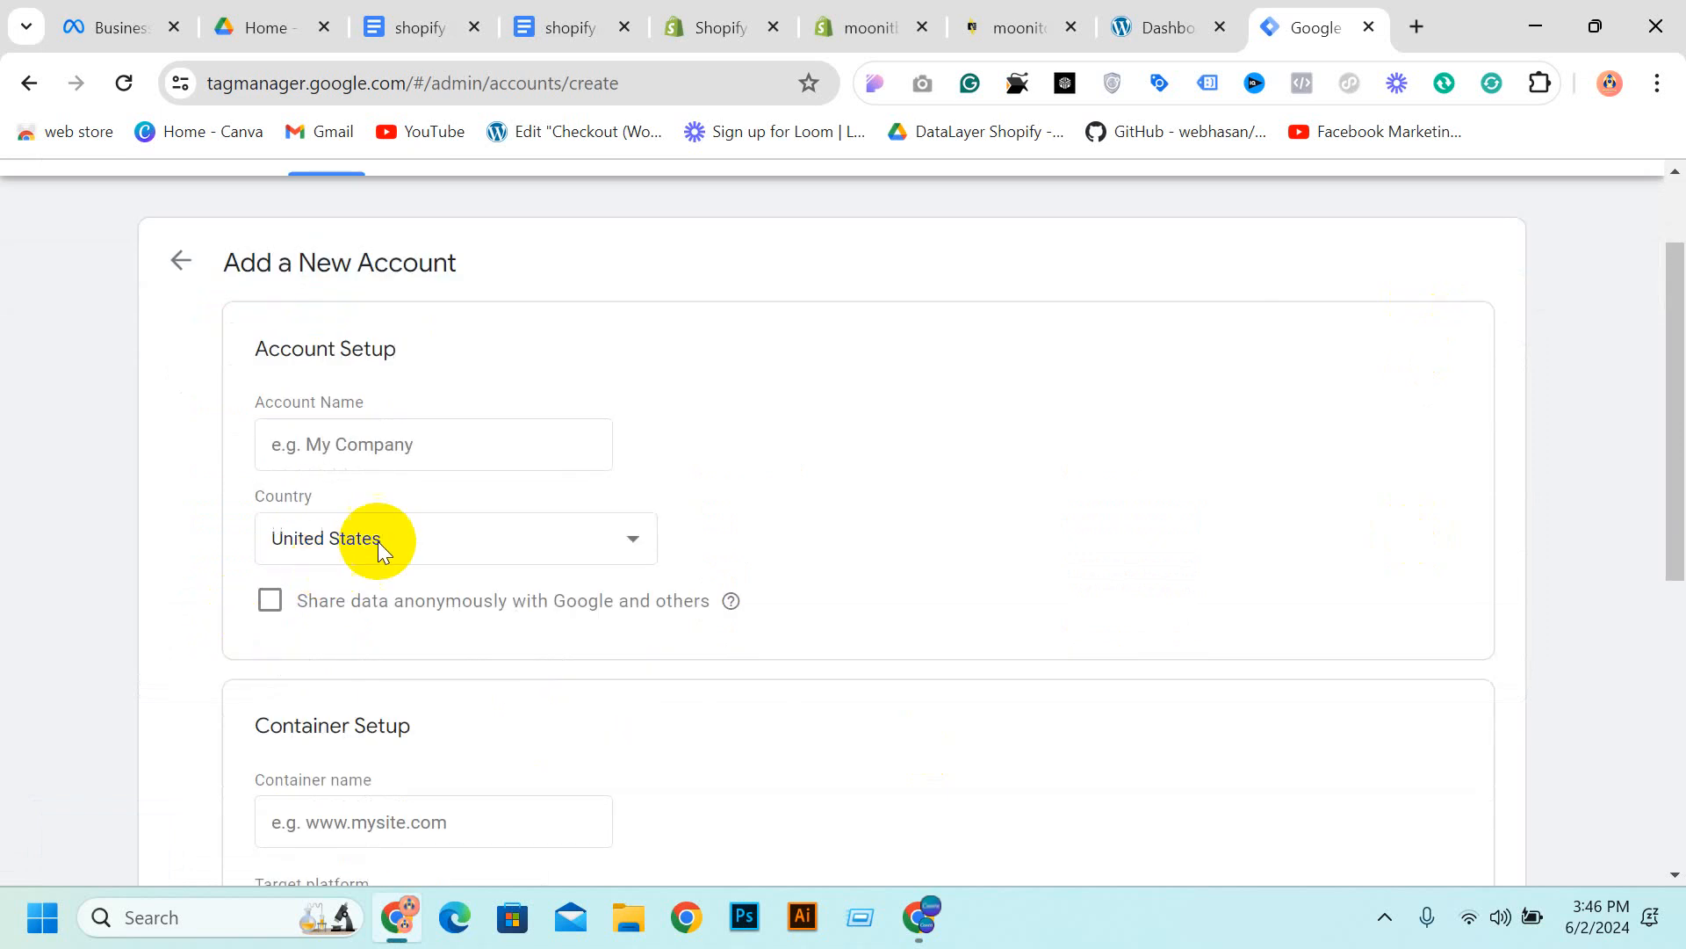
{"action": "left_click", "coordinate": [390, 447]}
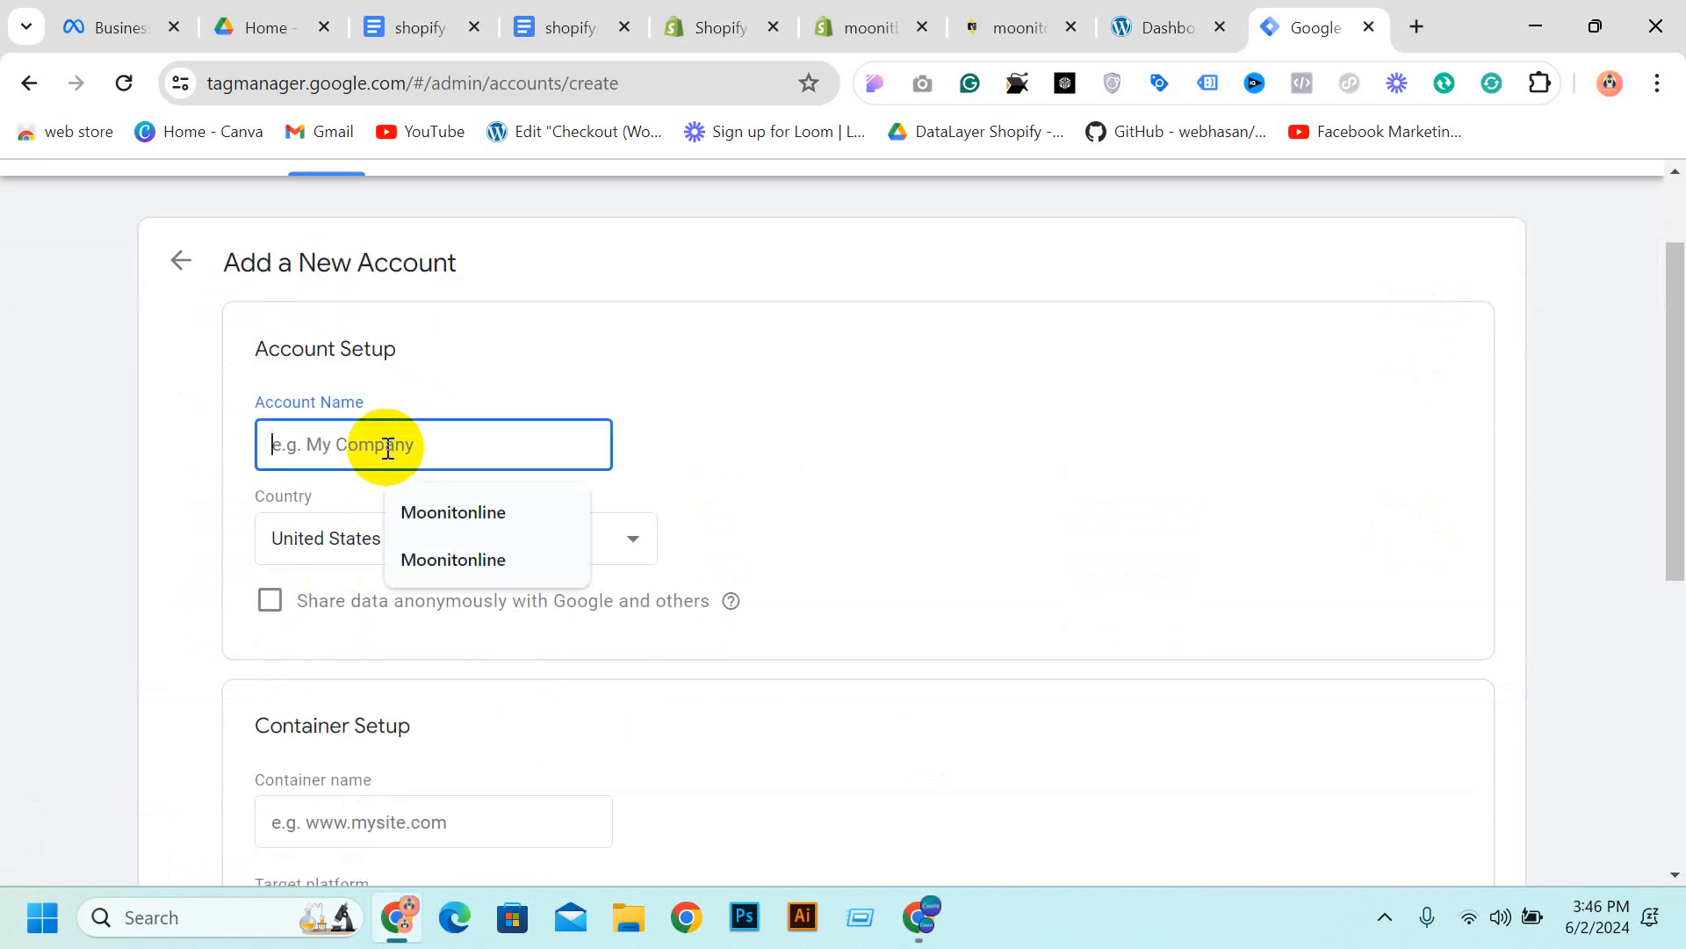
Leave the Shopify code editor, open the live storefront, and copy moonitbd.myshopify from its web address
{"action": "left_click", "coordinate": [848, 27]}
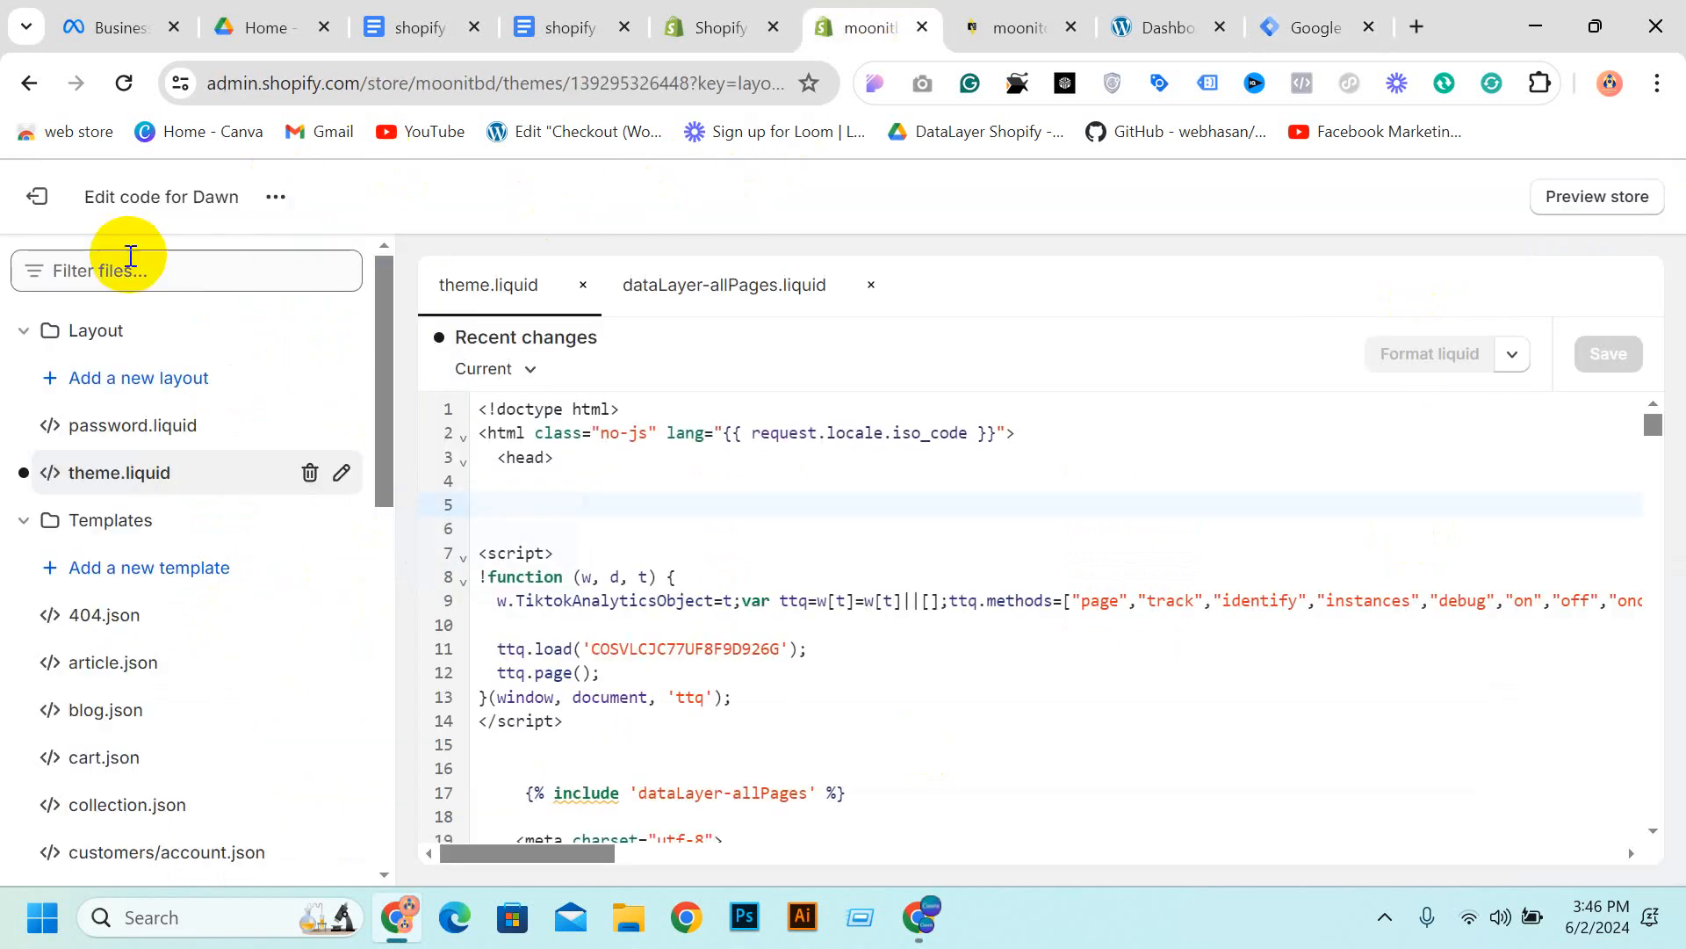
{"action": "left_click", "coordinate": [38, 200]}
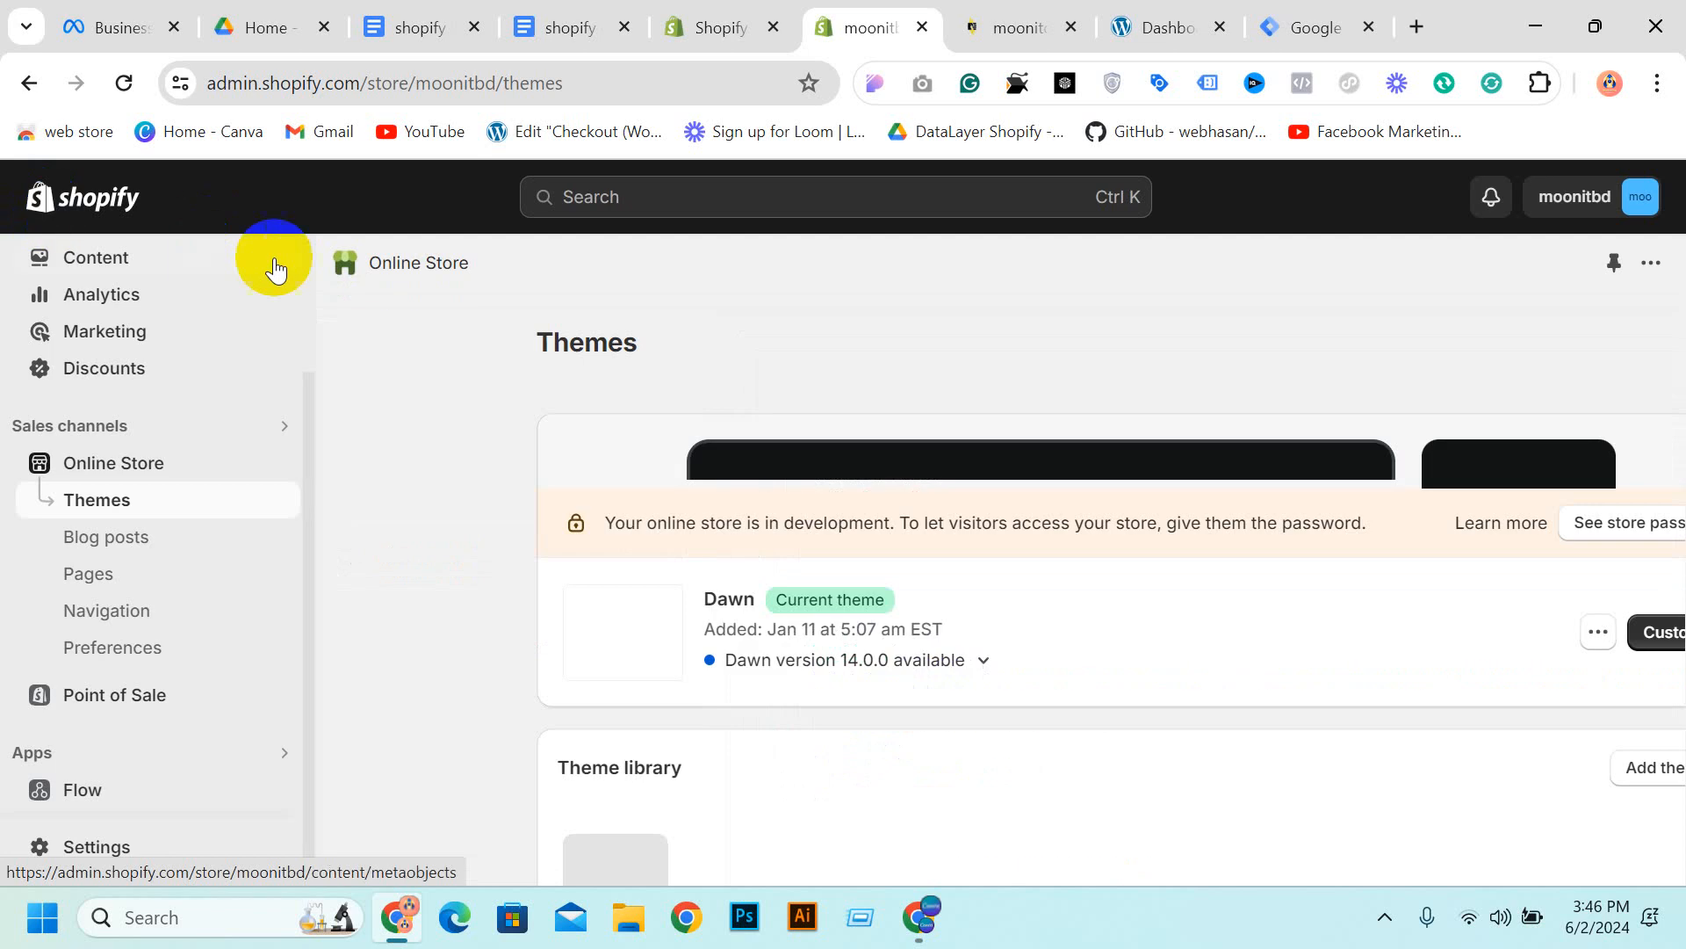
{"action": "scroll", "coordinate": [141, 265], "scroll_direction": "up", "scroll_amount": 2}
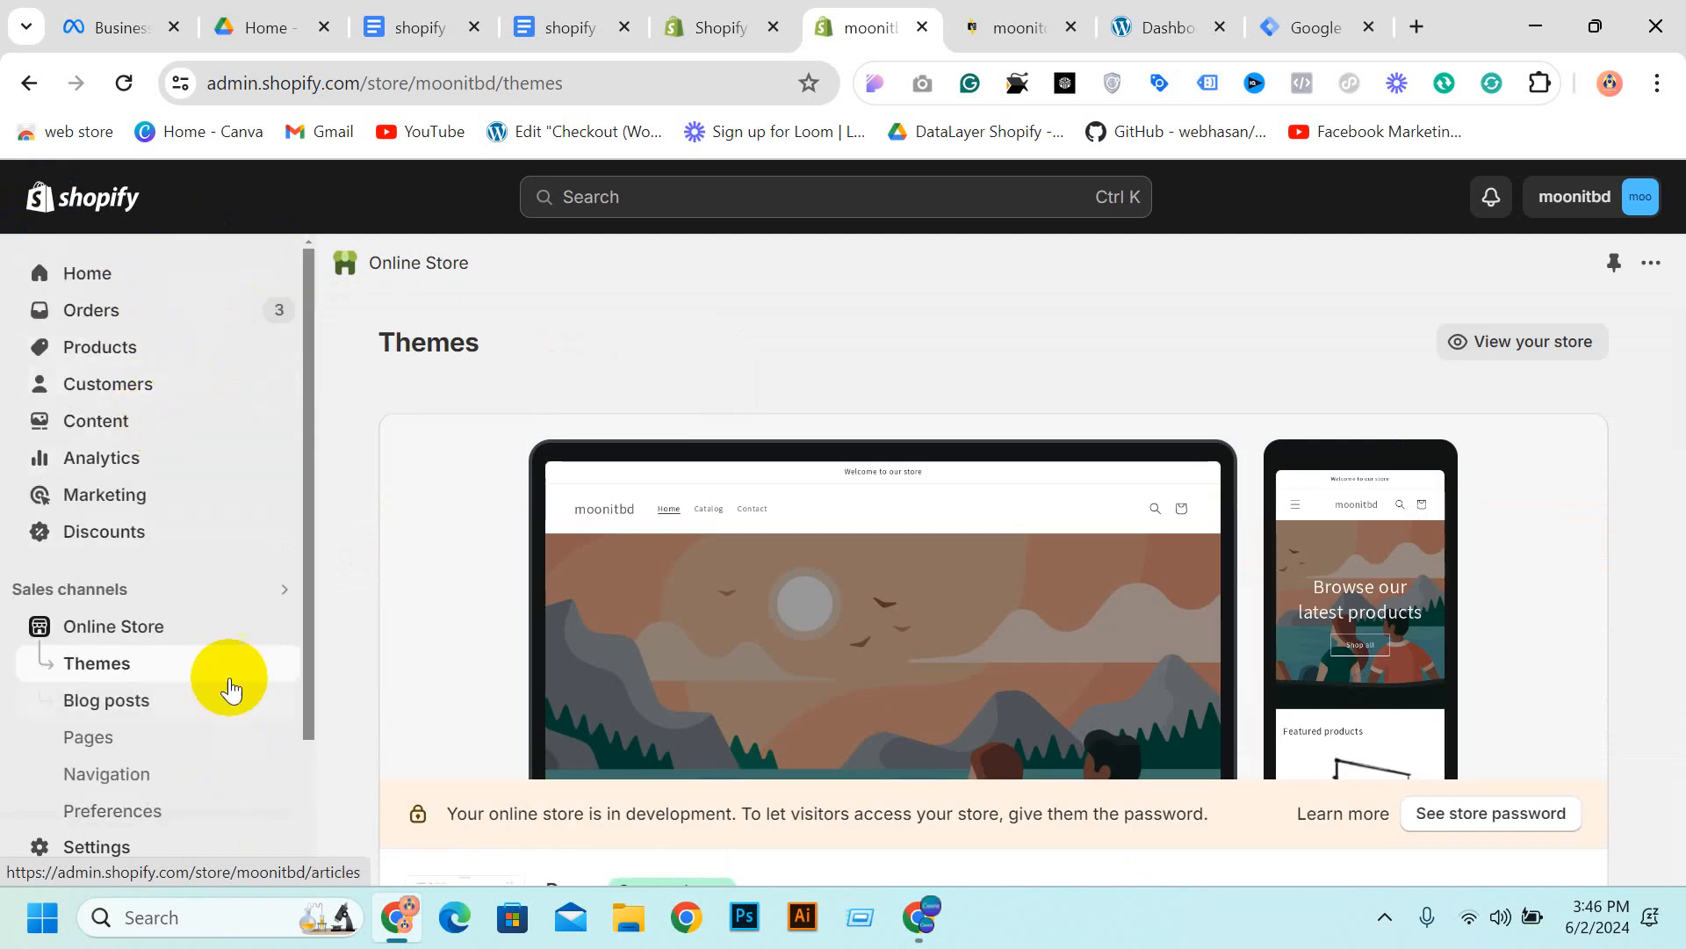
{"action": "left_click", "coordinate": [282, 625]}
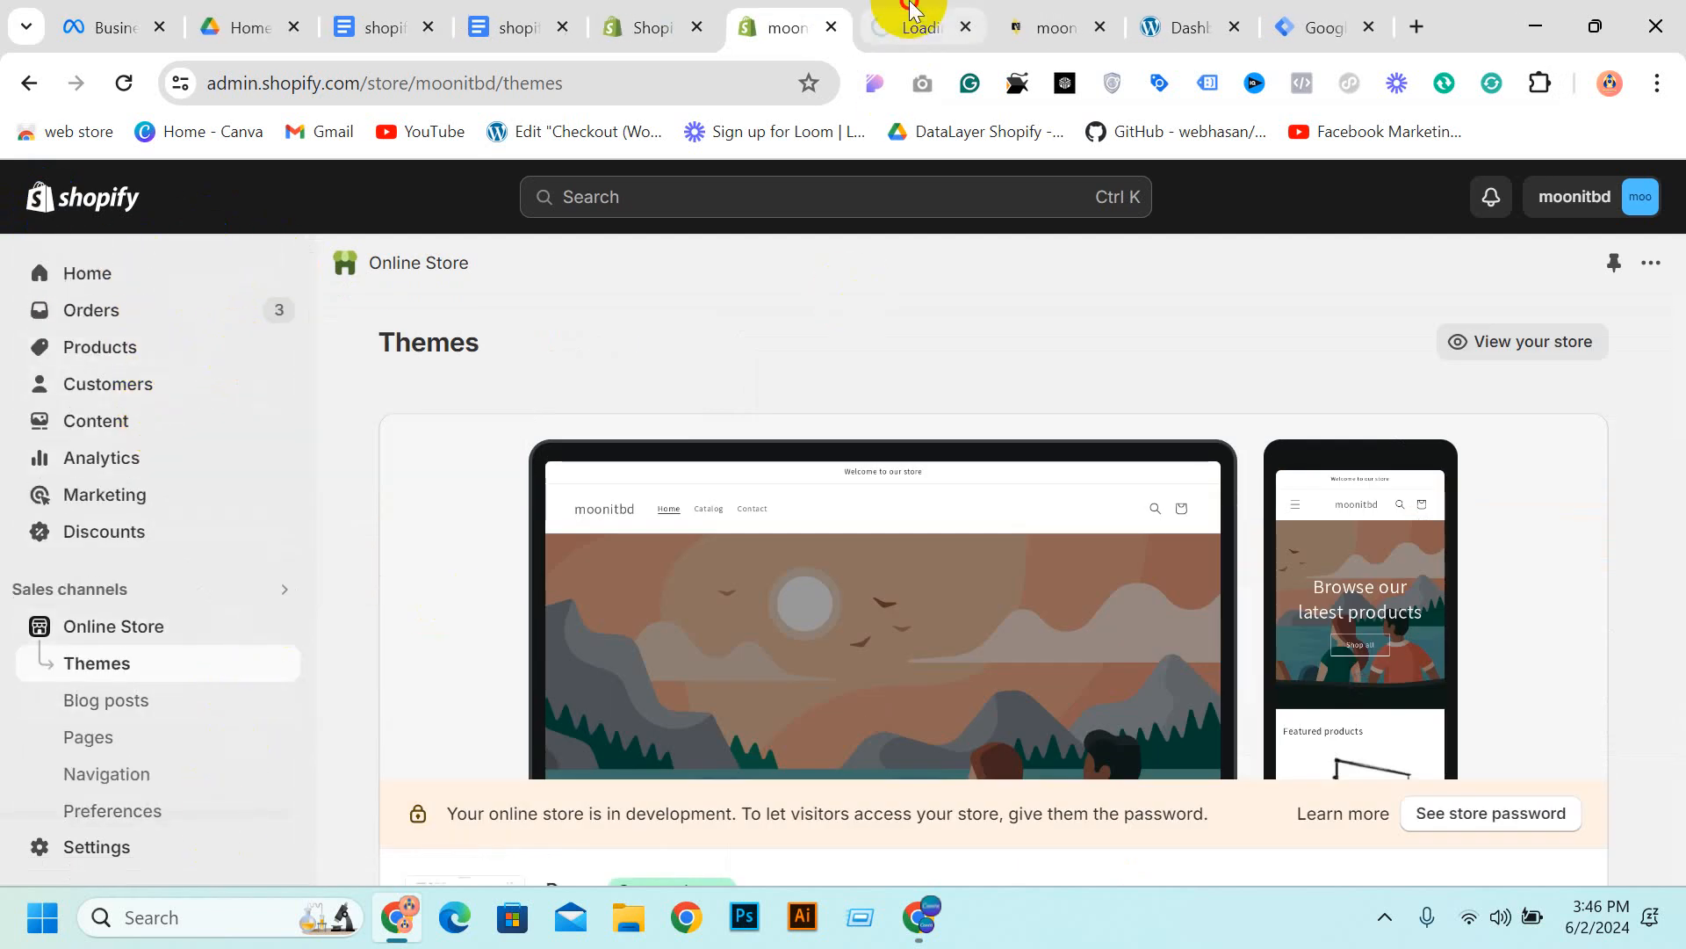
{"action": "left_click", "coordinate": [911, 11]}
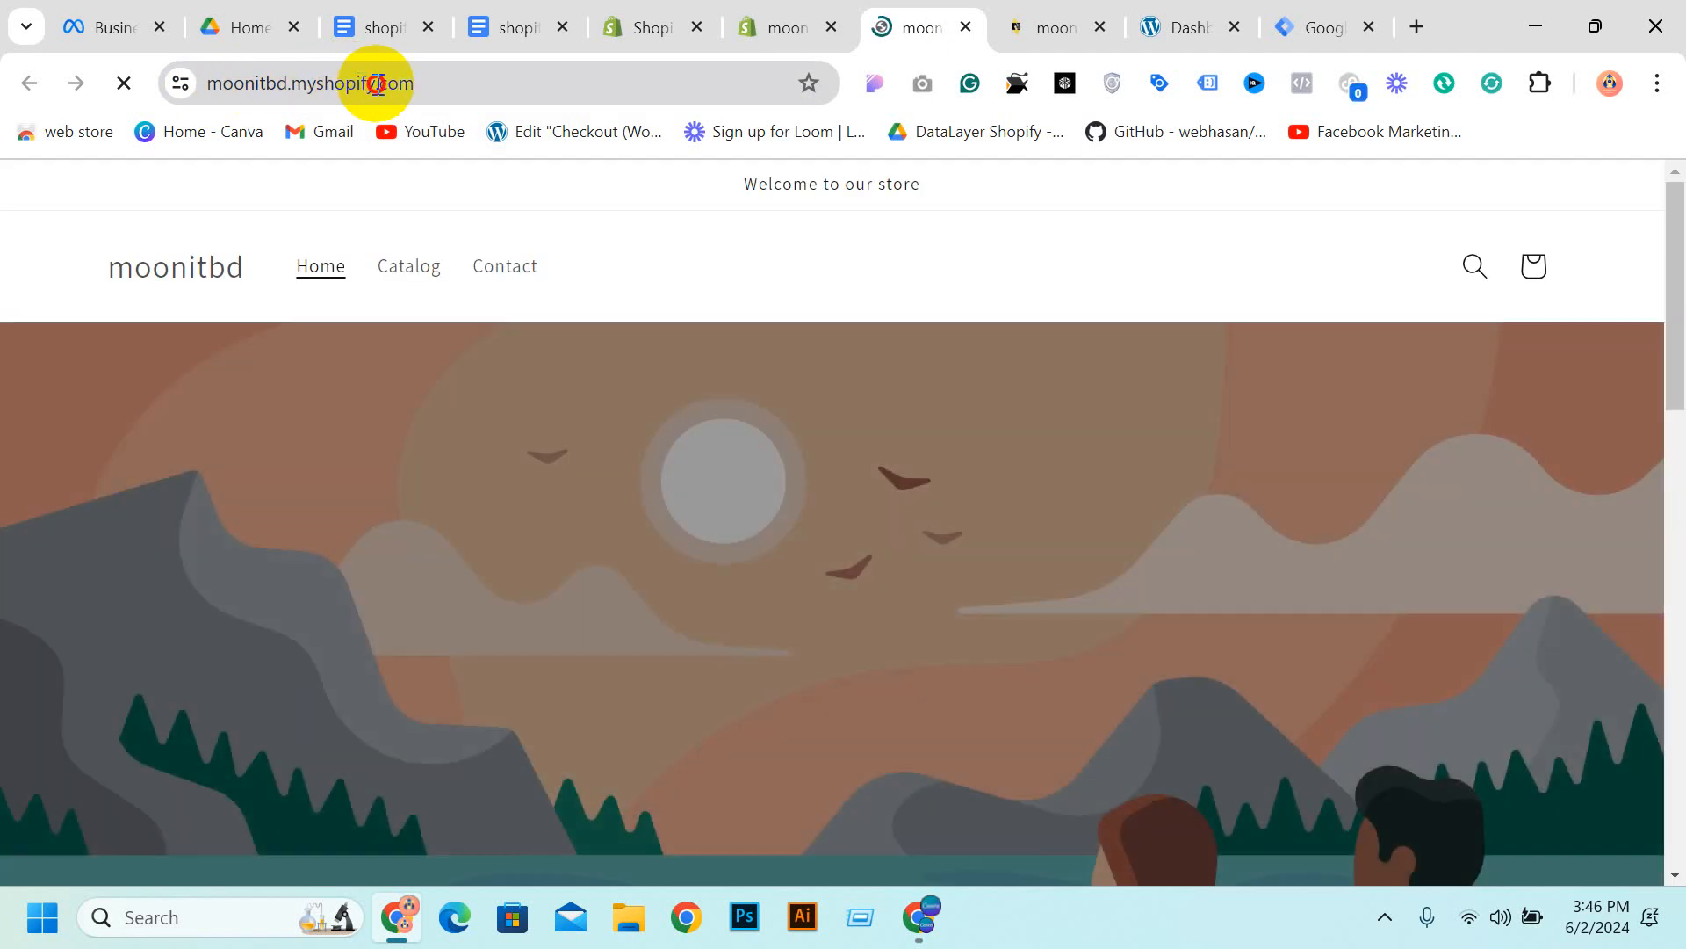
{"action": "left_click_drag", "start_coordinate": [376, 84], "coordinate": [300, 114]}
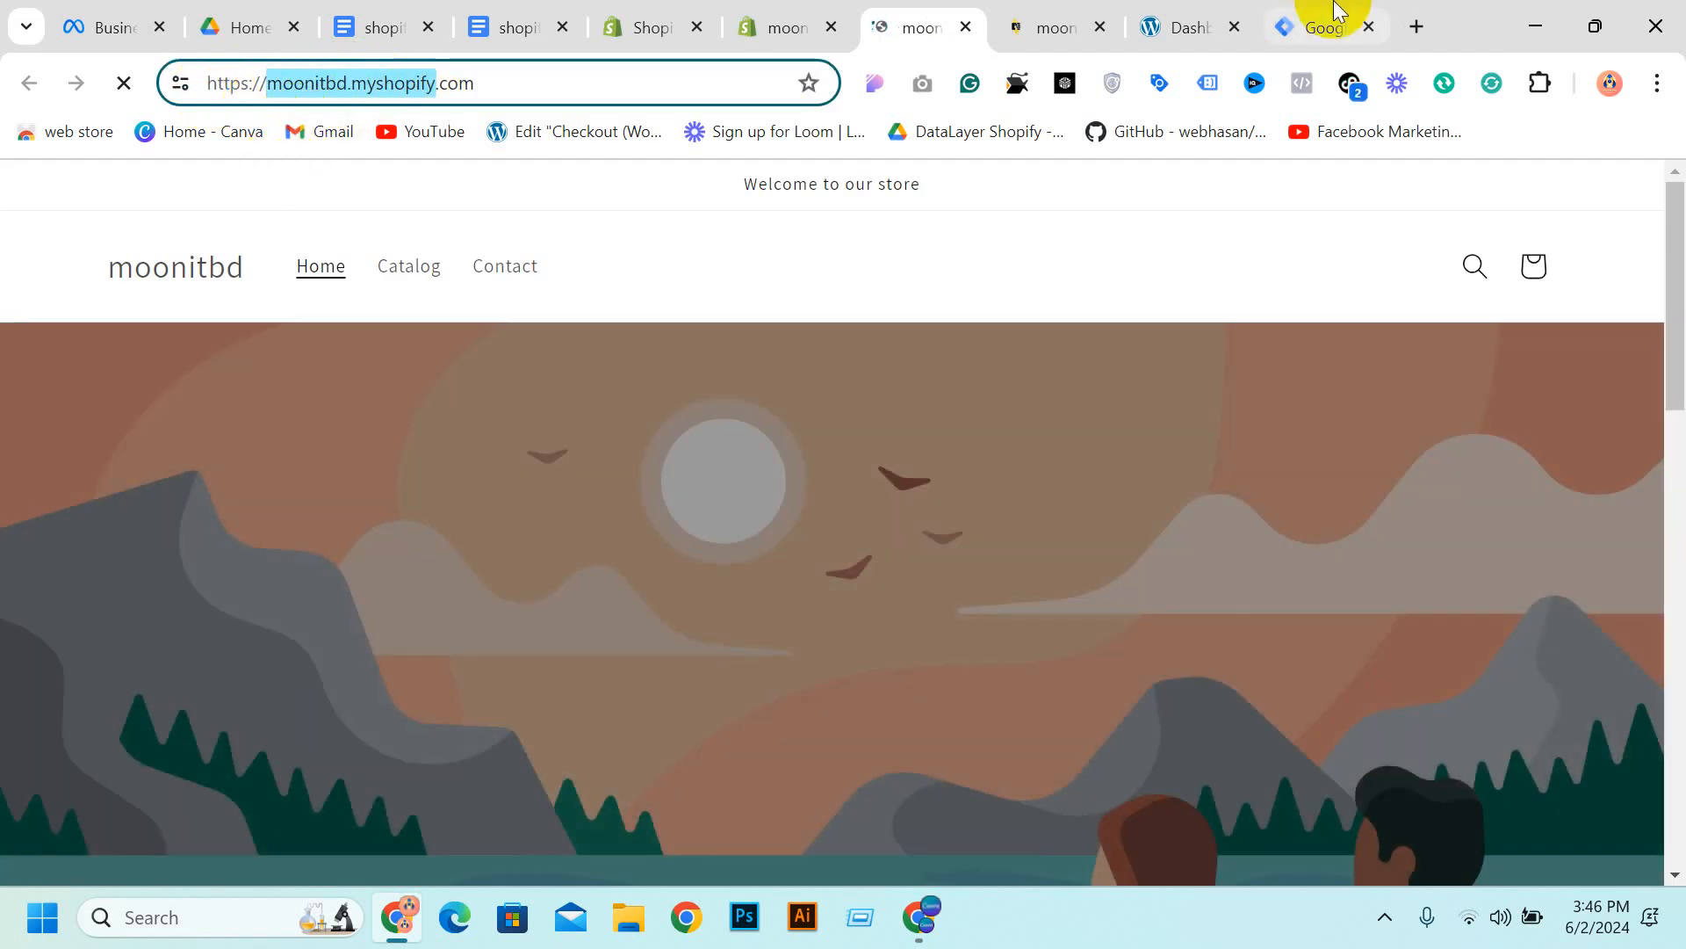
Return to the new Tag Manager account form and set the account name to moonitbd.myshopify
{"action": "left_click", "coordinate": [1181, 19]}
{"action": "left_click", "coordinate": [1298, 19]}
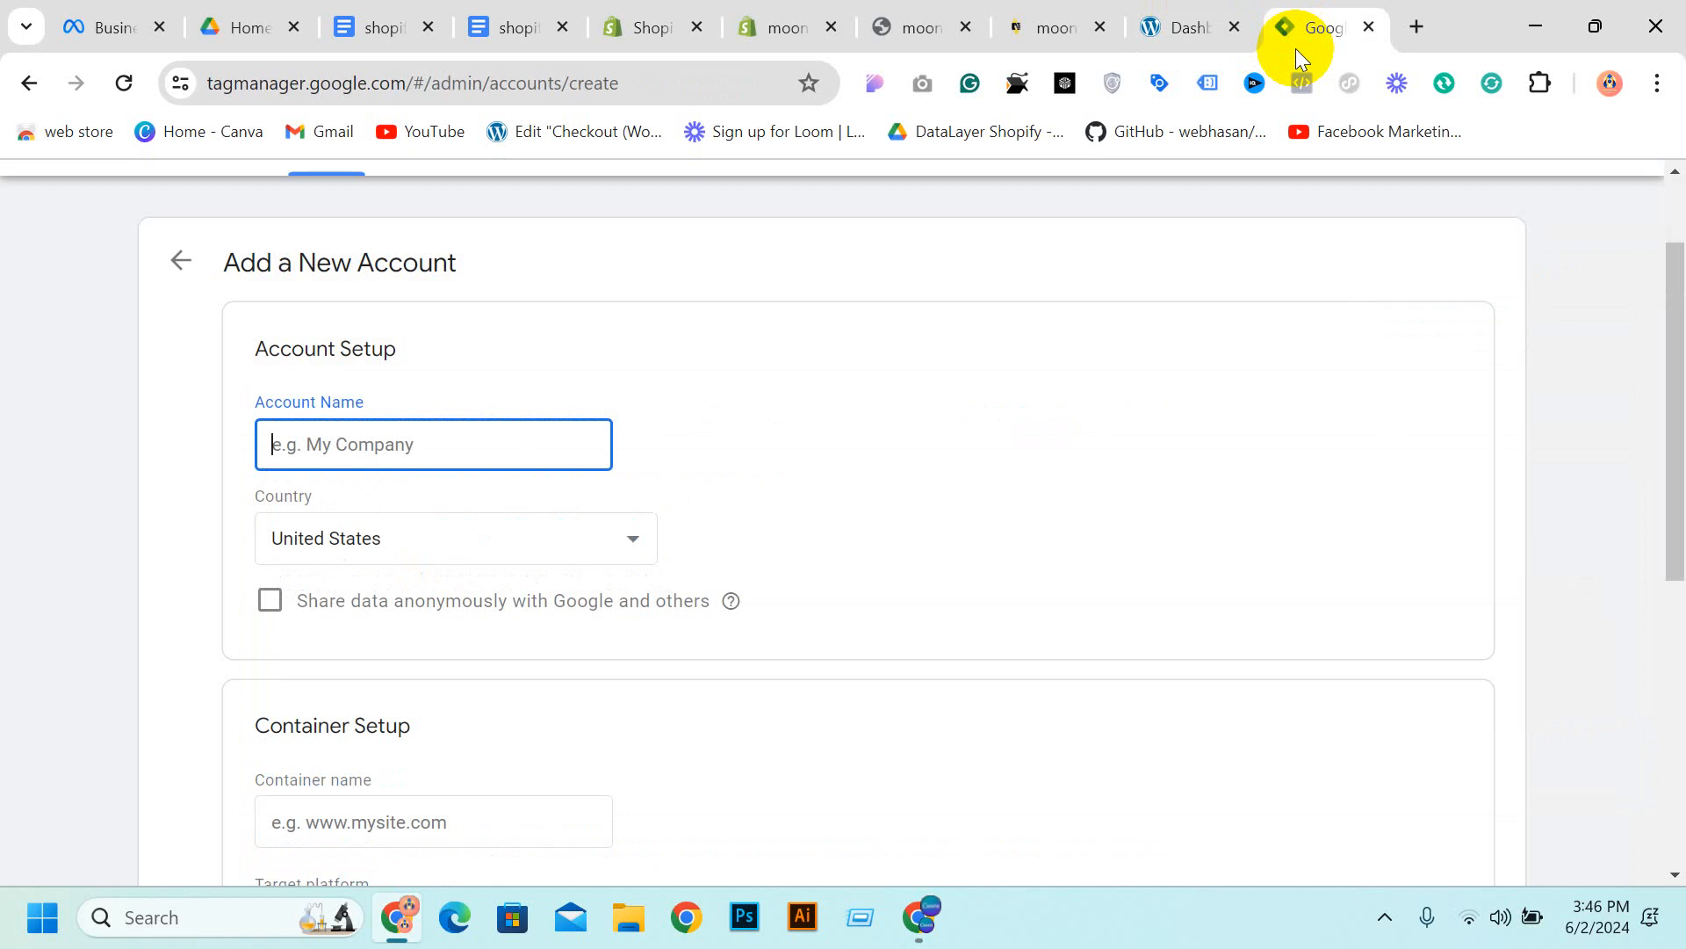
{"action": "left_click", "coordinate": [1186, 20]}
{"action": "left_click", "coordinate": [879, 11]}
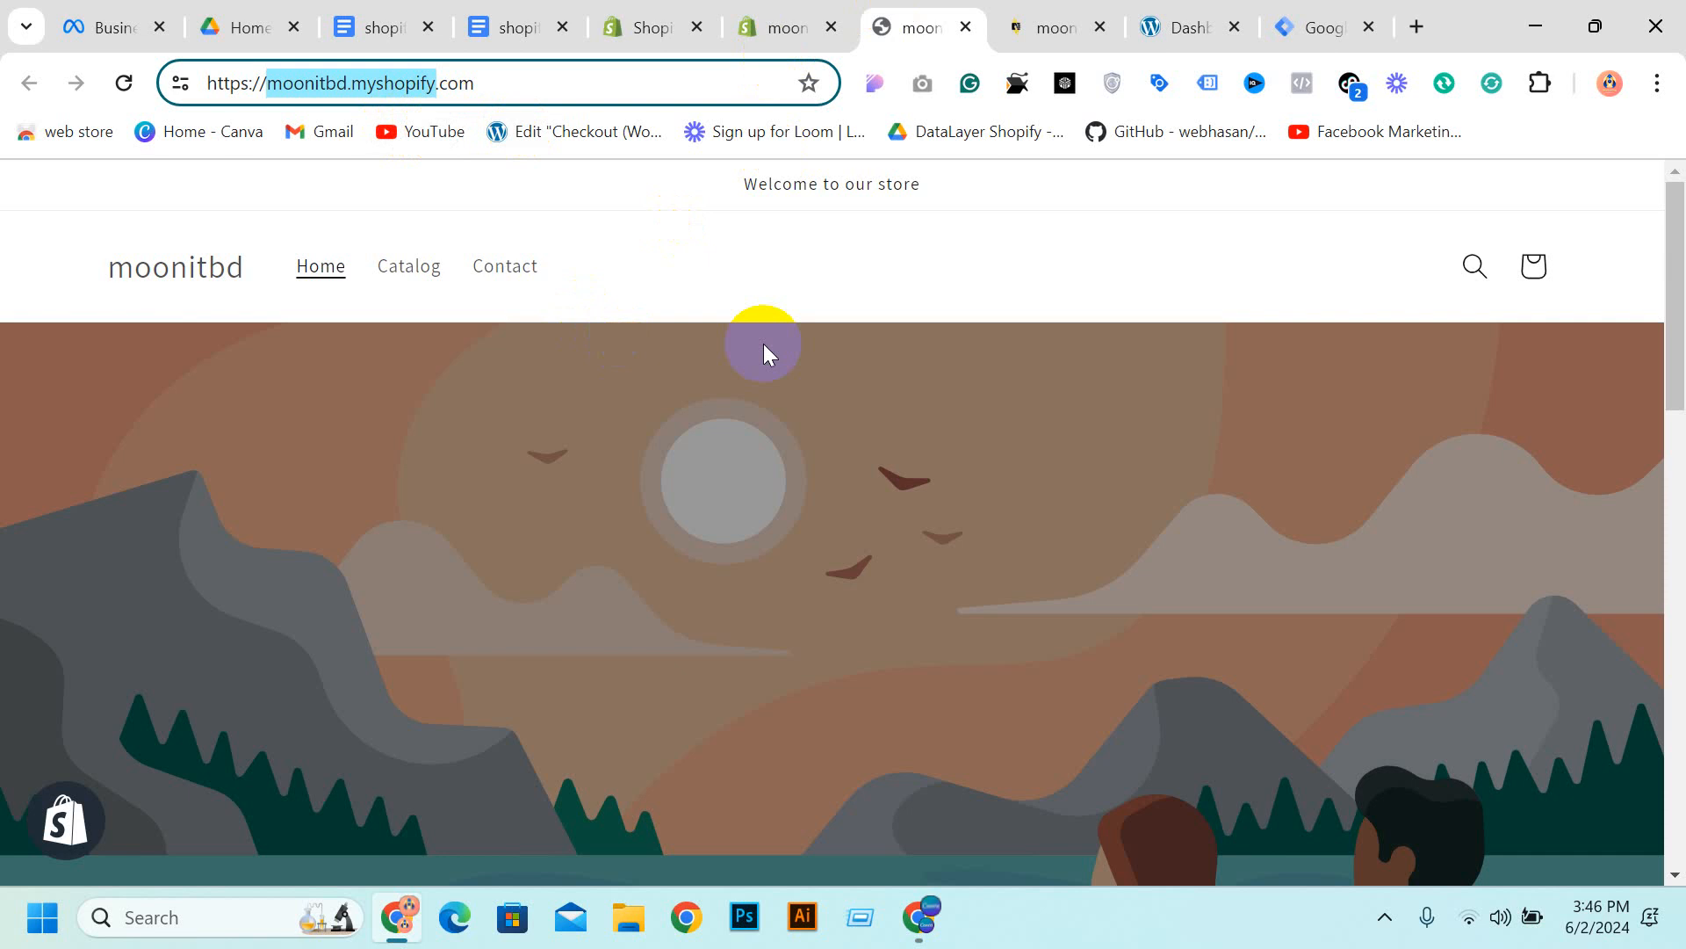
{"action": "scroll", "coordinate": [952, 459], "scroll_direction": "down", "scroll_amount": 3}
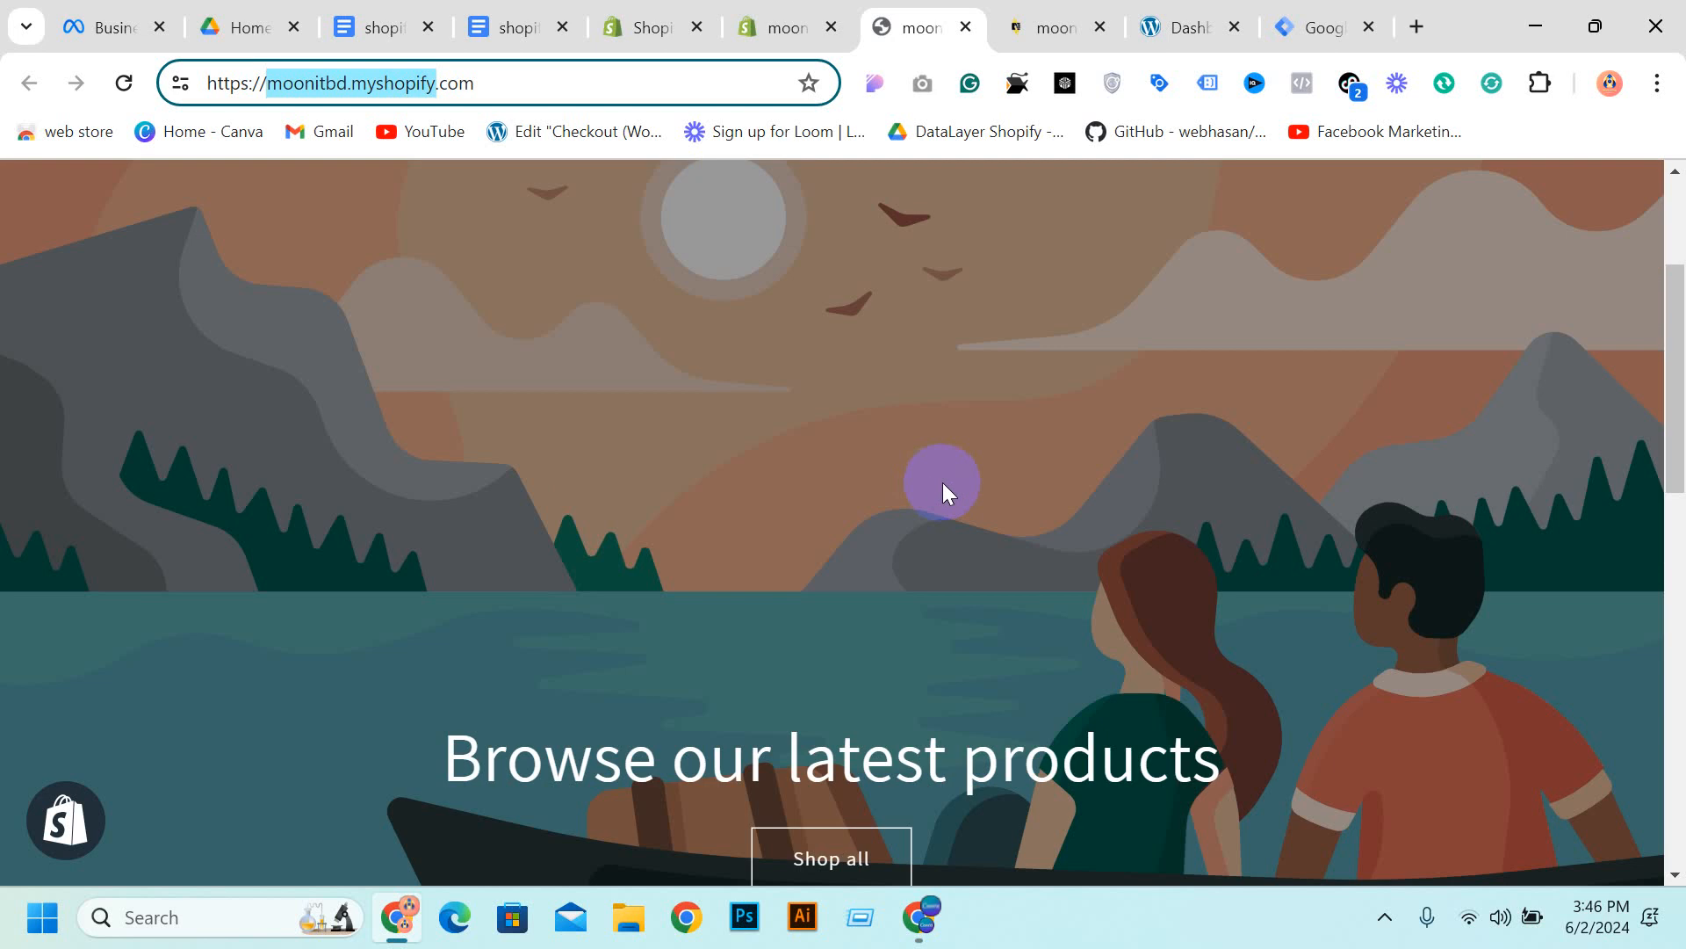
{"action": "scroll", "coordinate": [1318, 351], "scroll_direction": "up", "scroll_amount": 3}
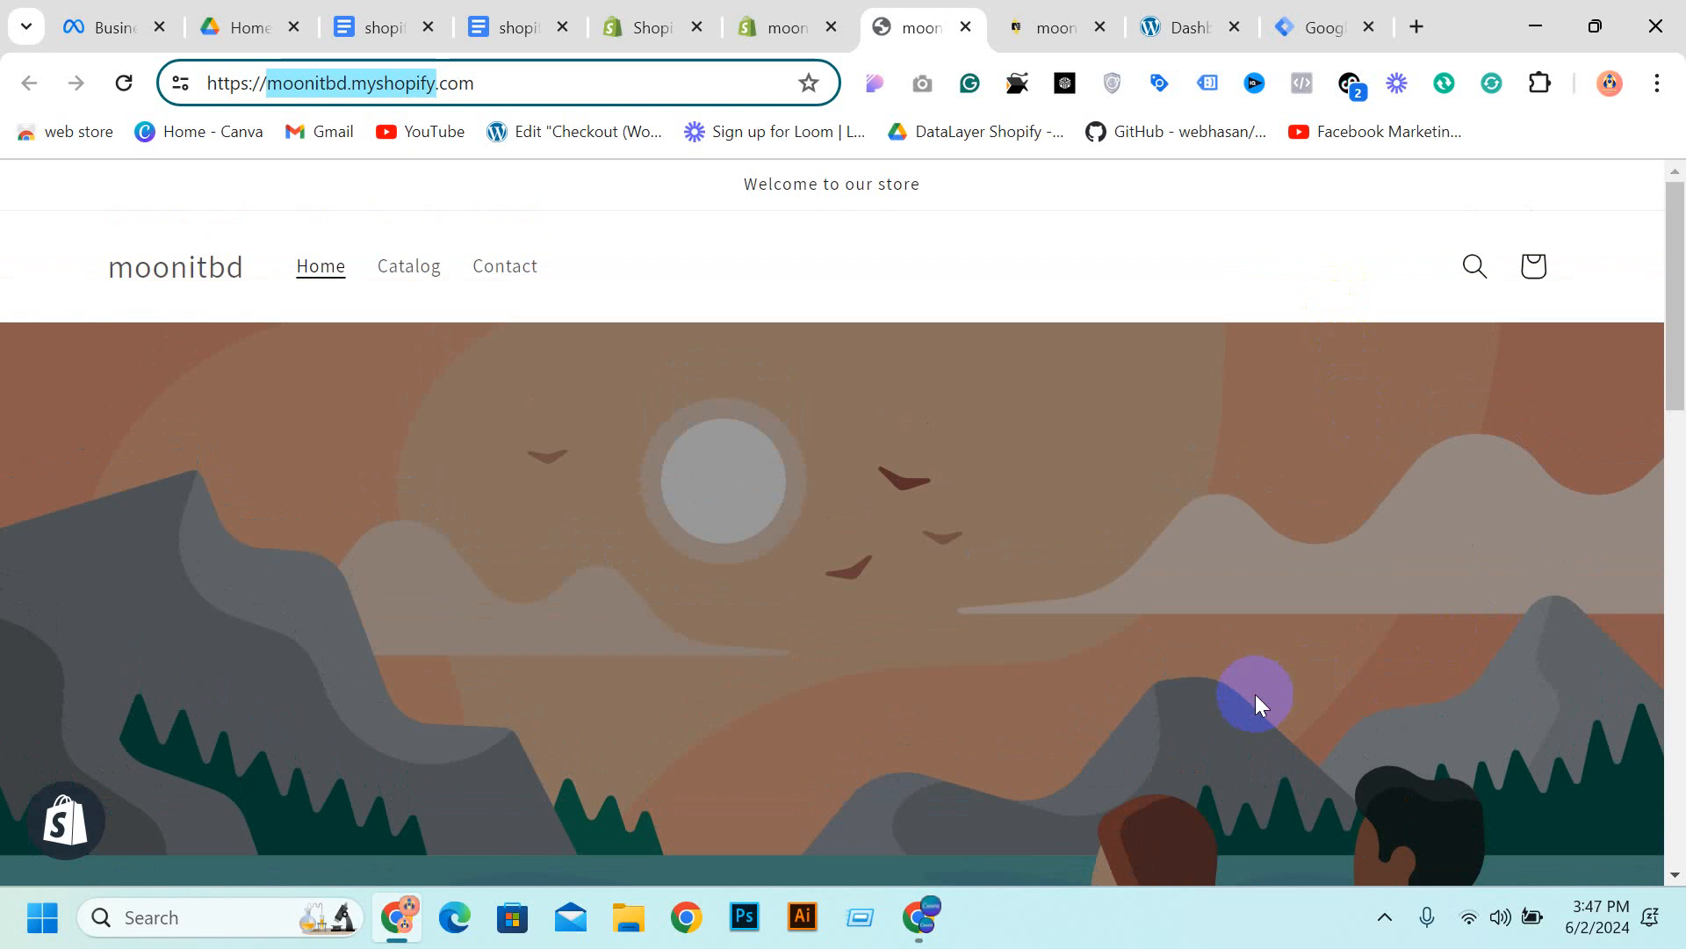
{"action": "left_click", "coordinate": [1298, 25]}
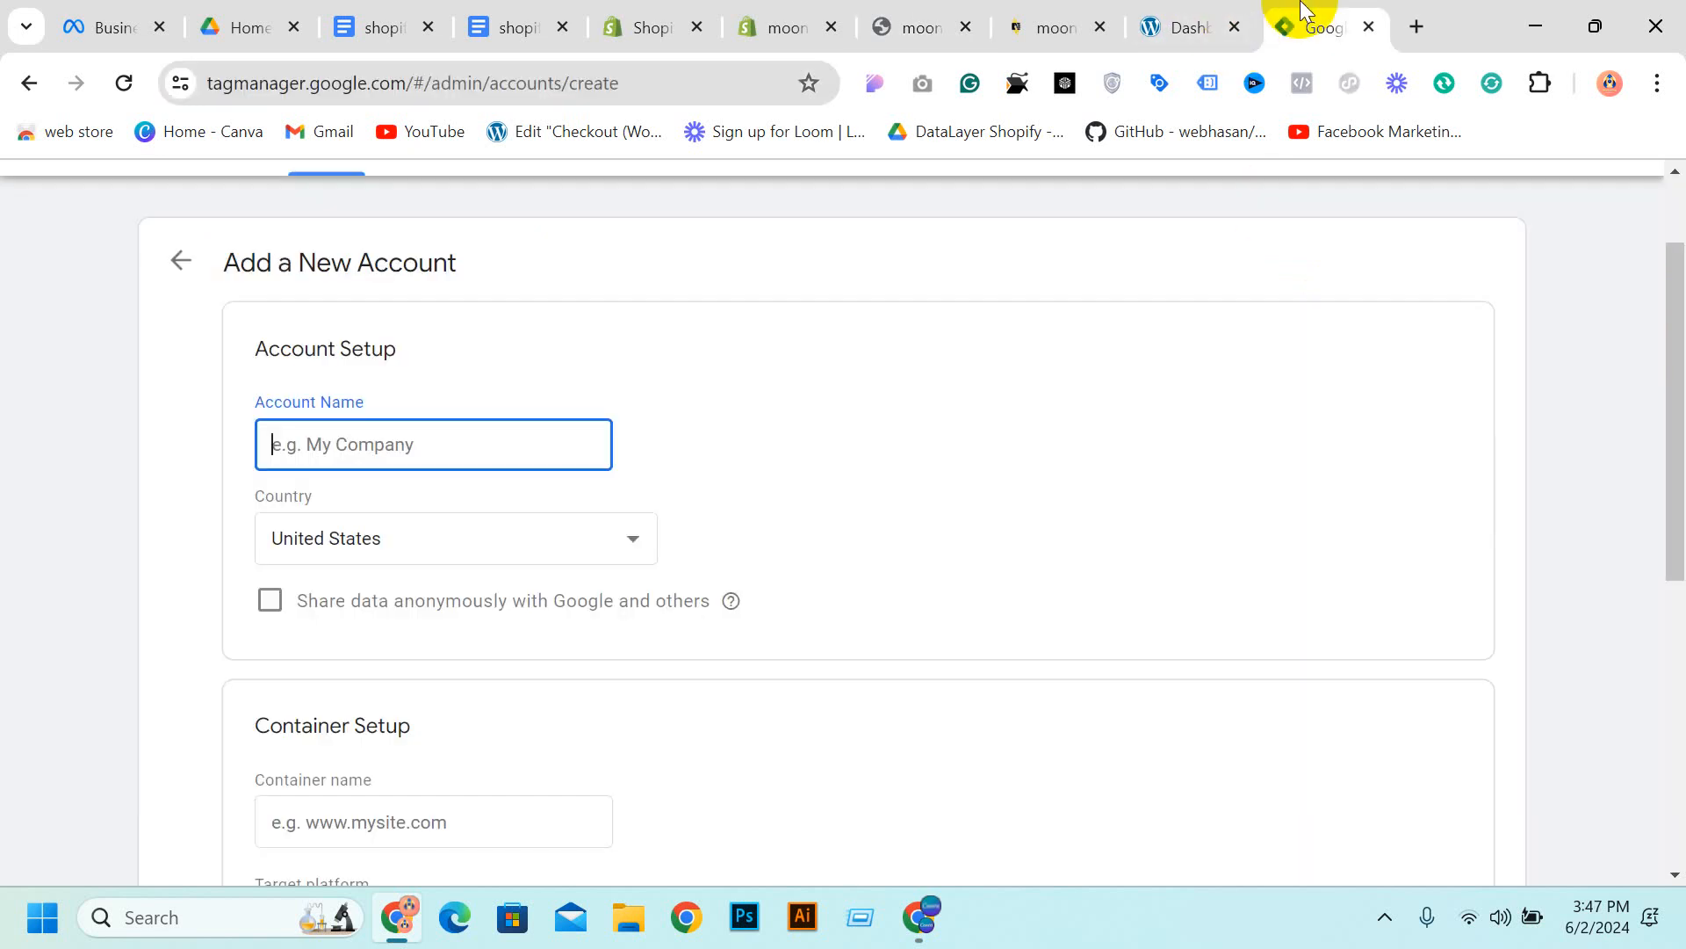
{"action": "type", "text": "moonitbd.myshopify"}
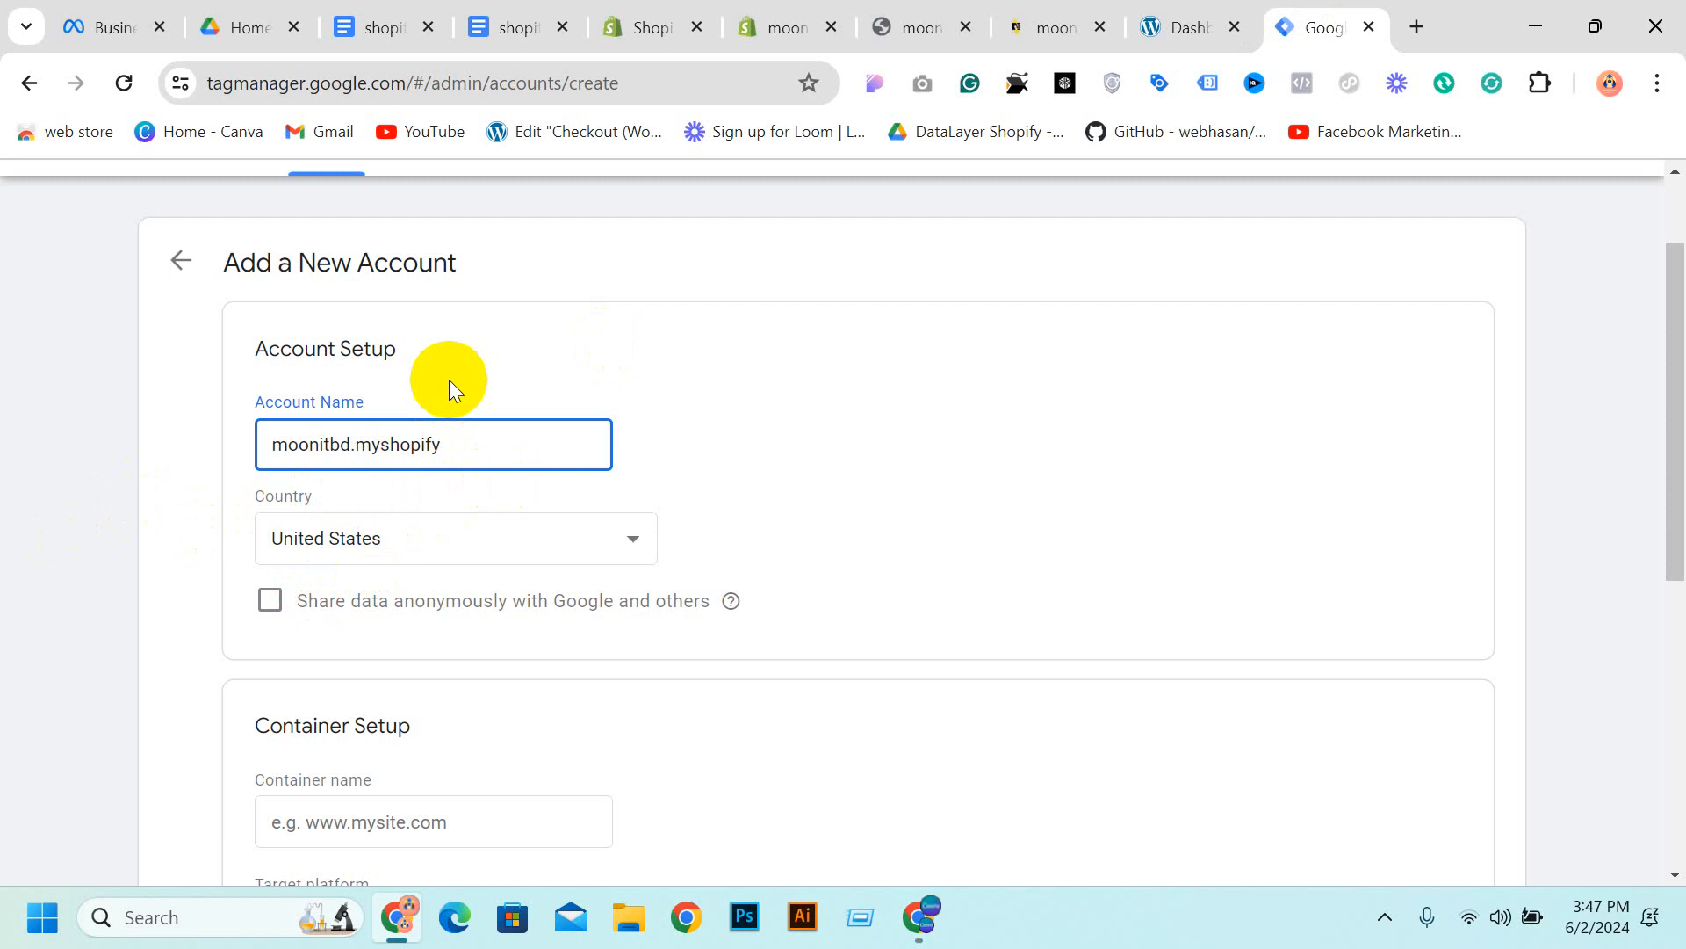
Look through the country choices for the new account, keeping United States selected
{"action": "scroll", "coordinate": [239, 500], "scroll_direction": "down", "scroll_amount": 1}
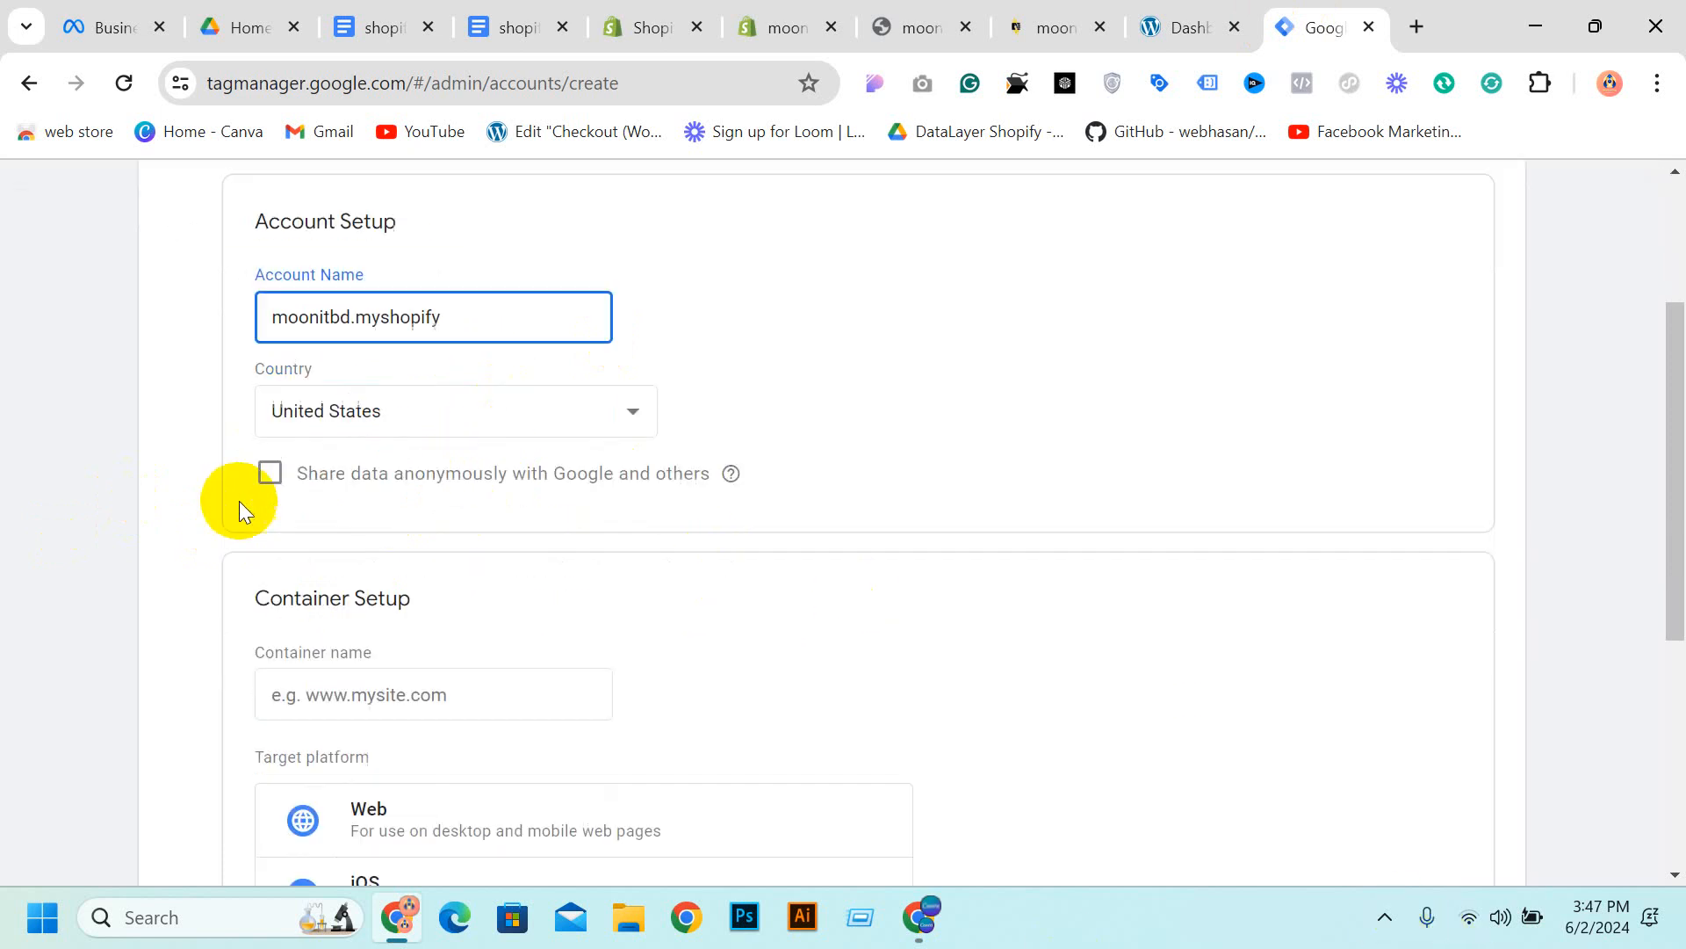
{"action": "scroll", "coordinate": [301, 421], "scroll_direction": "up", "scroll_amount": 1}
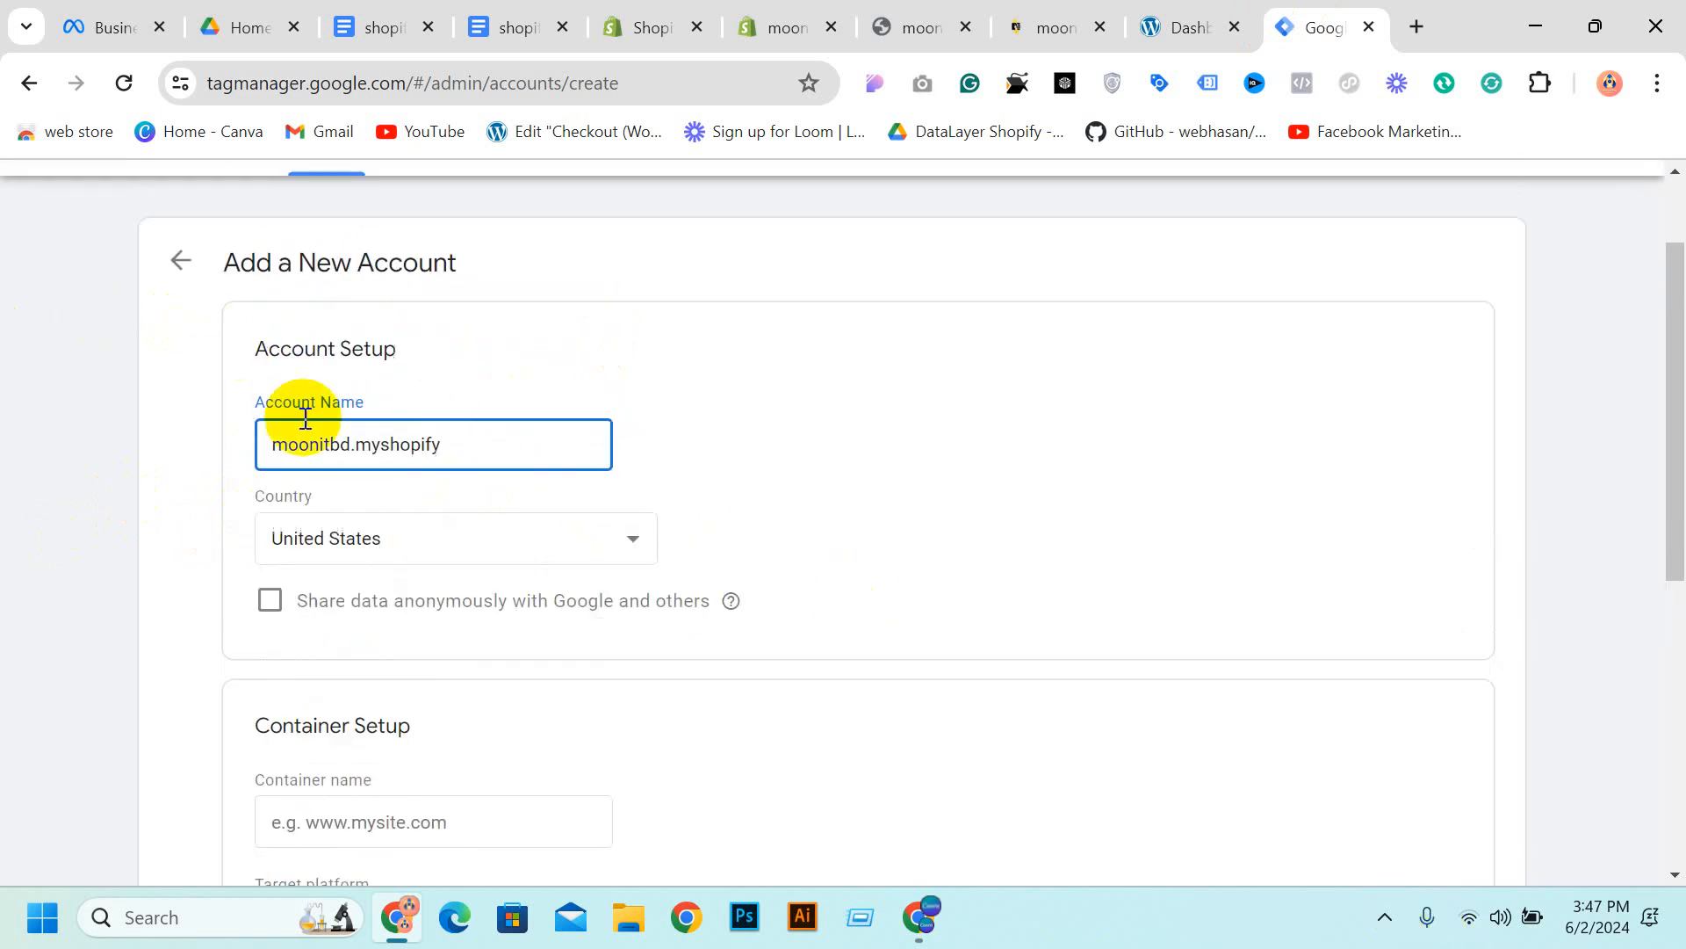
{"action": "left_click", "coordinate": [309, 547]}
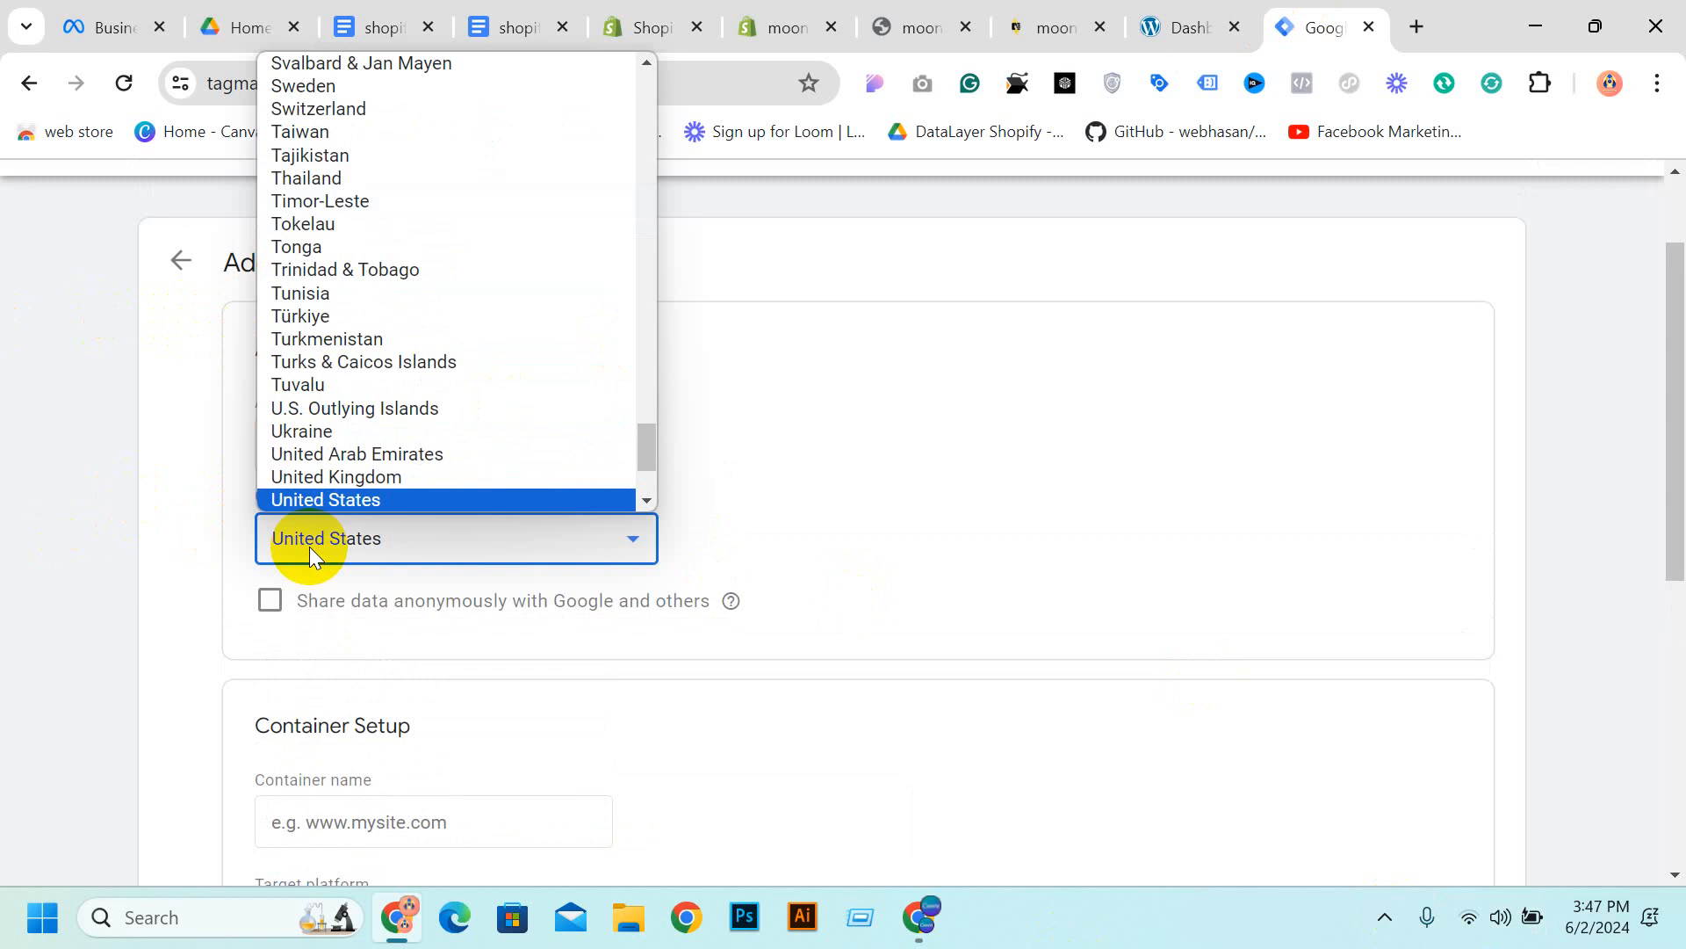
{"action": "scroll", "coordinate": [399, 163], "scroll_direction": "down", "scroll_amount": 1}
{"action": "scroll", "coordinate": [471, 182], "scroll_direction": "up", "scroll_amount": 20}
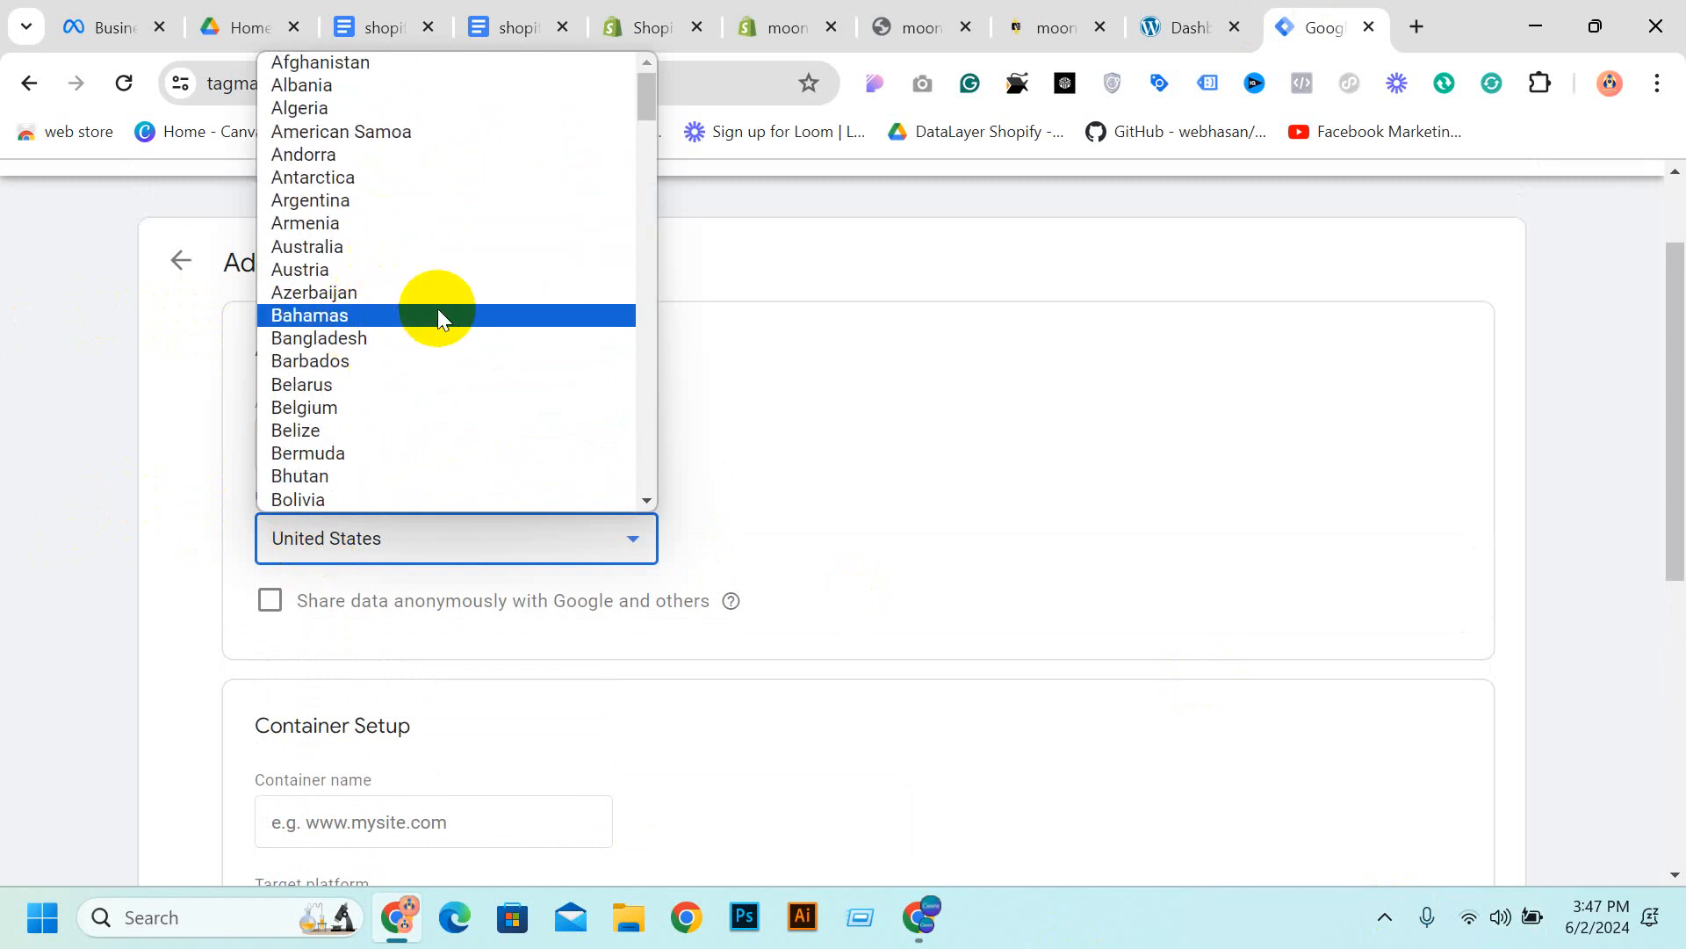
{"action": "left_click", "coordinate": [1219, 427]}
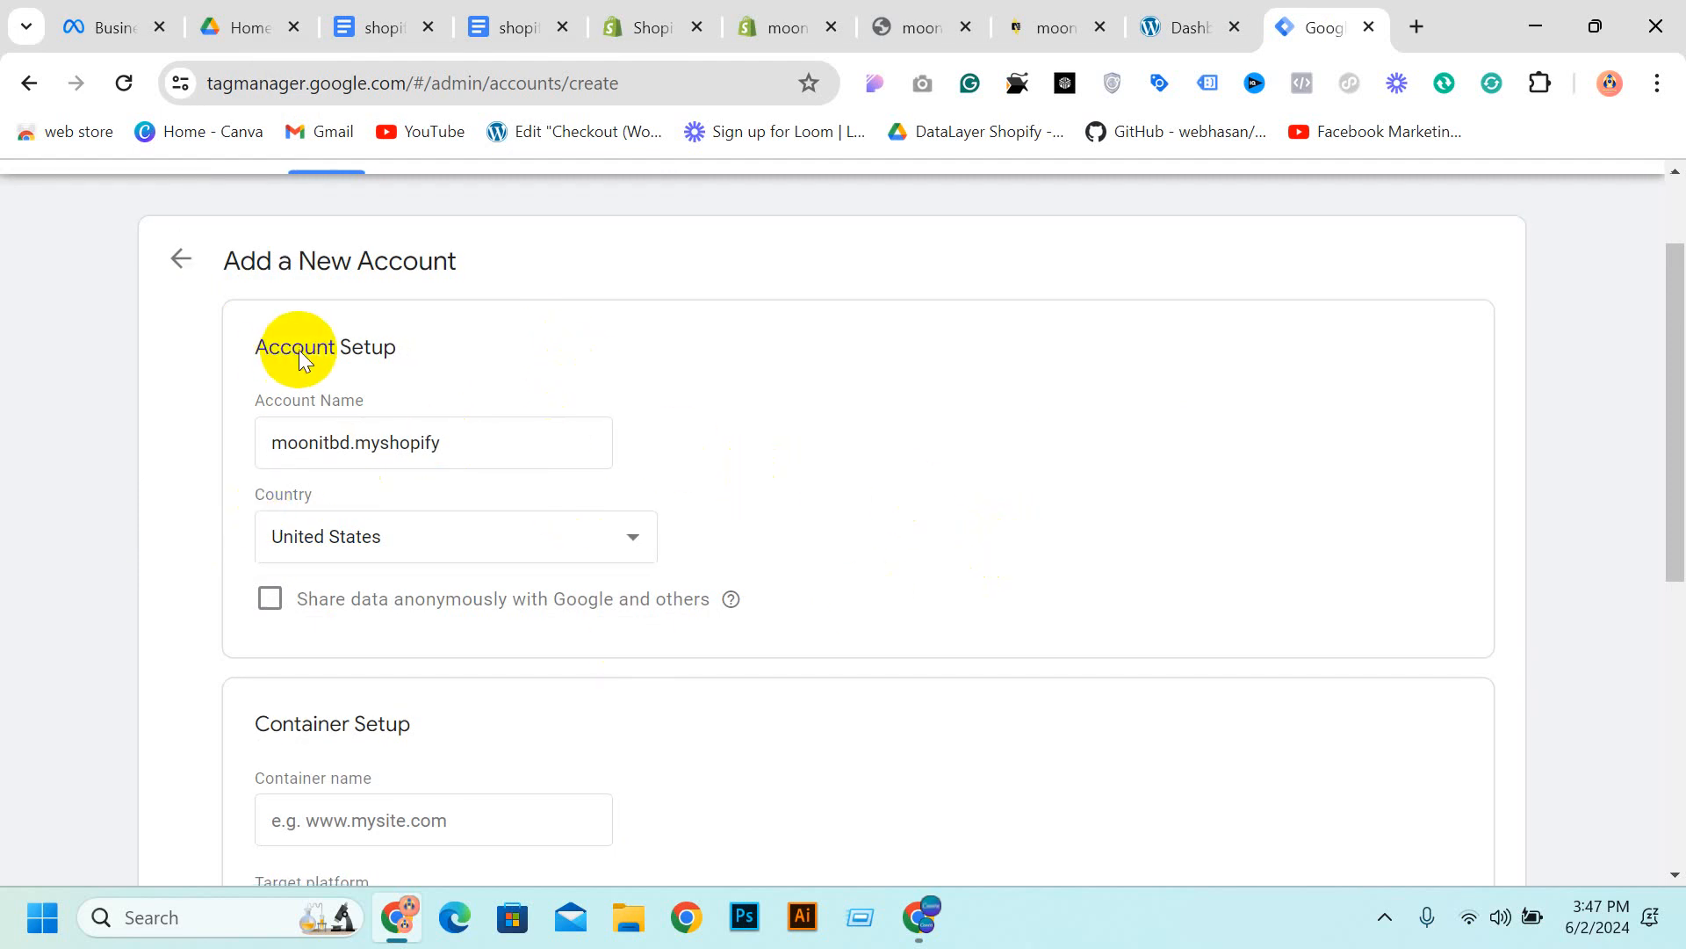
Go to the container setup of the new account form and choose Web as the target platform
{"action": "scroll", "coordinate": [351, 492], "scroll_direction": "down", "scroll_amount": 3}
{"action": "left_click", "coordinate": [422, 573]}
{"action": "scroll", "coordinate": [483, 527], "scroll_direction": "down", "scroll_amount": 2}
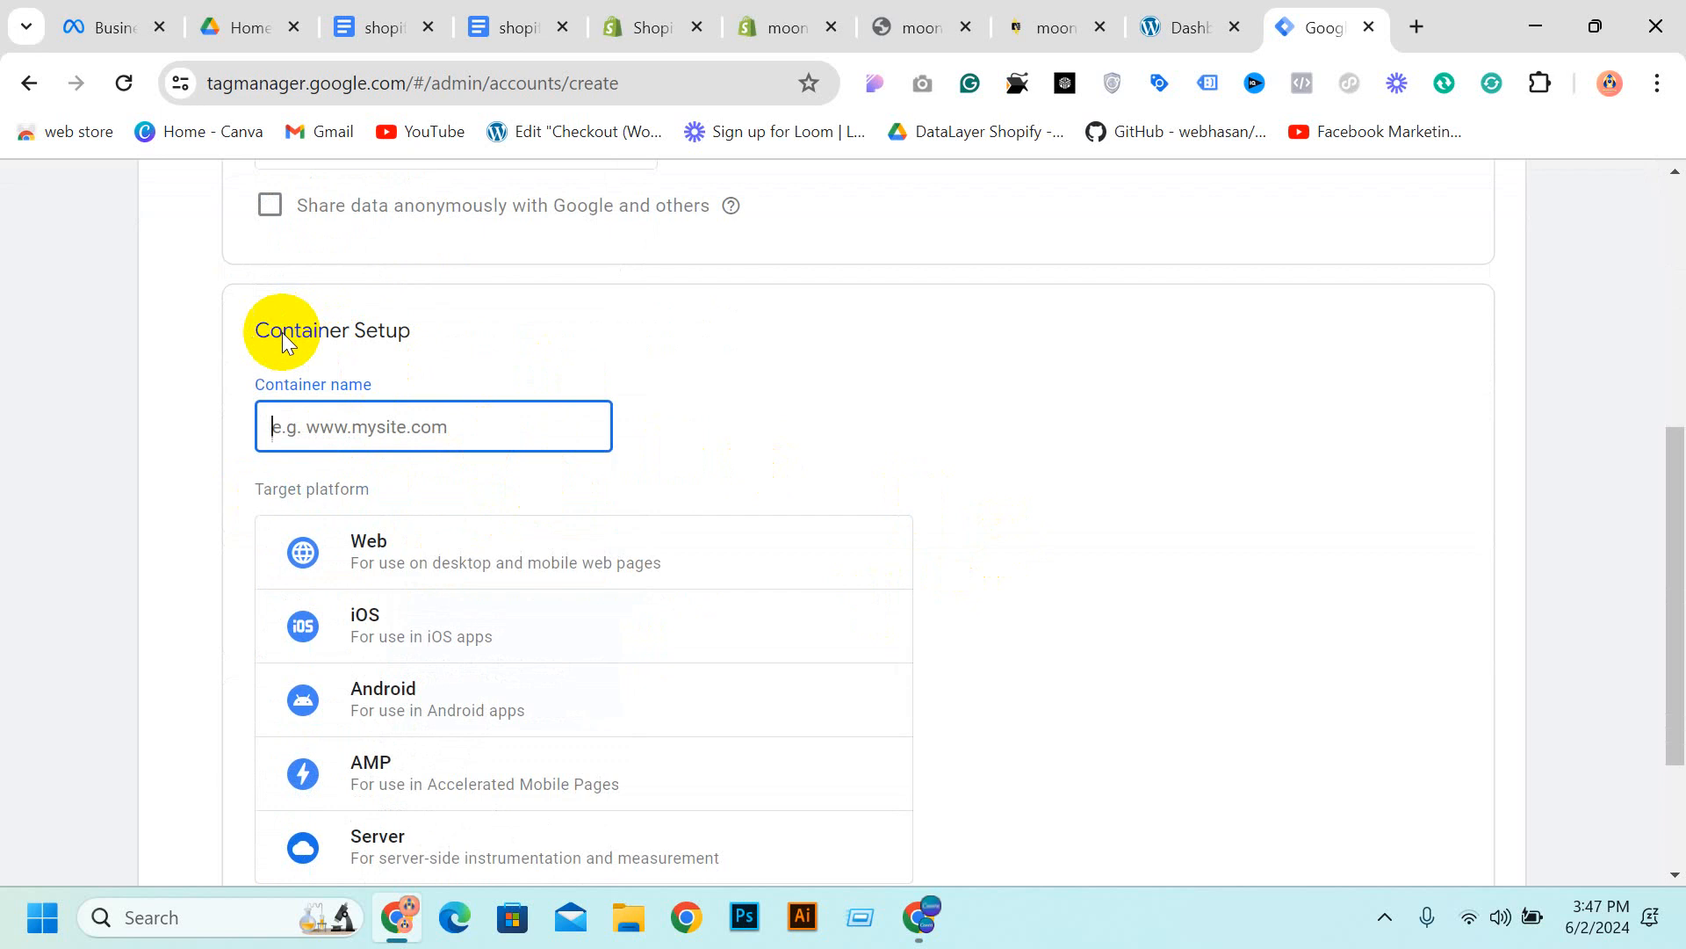
{"action": "scroll", "coordinate": [615, 377], "scroll_direction": "down", "scroll_amount": 2}
{"action": "scroll", "coordinate": [720, 413], "scroll_direction": "up", "scroll_amount": 3}
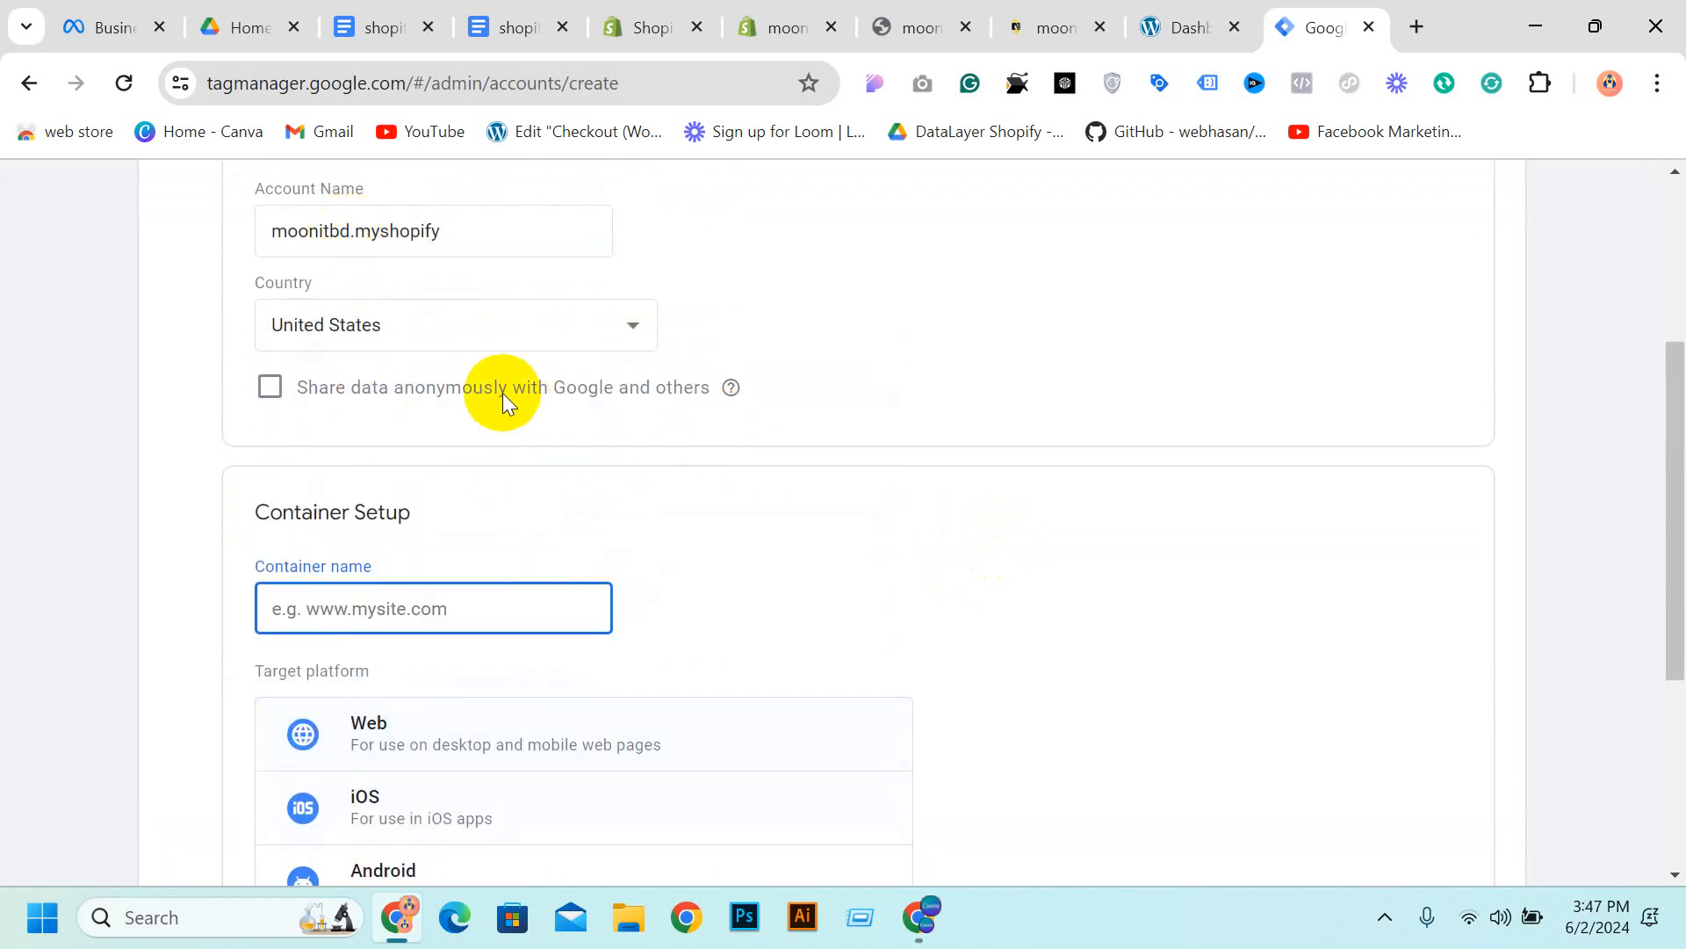
{"action": "scroll", "coordinate": [474, 439], "scroll_direction": "down", "scroll_amount": 3}
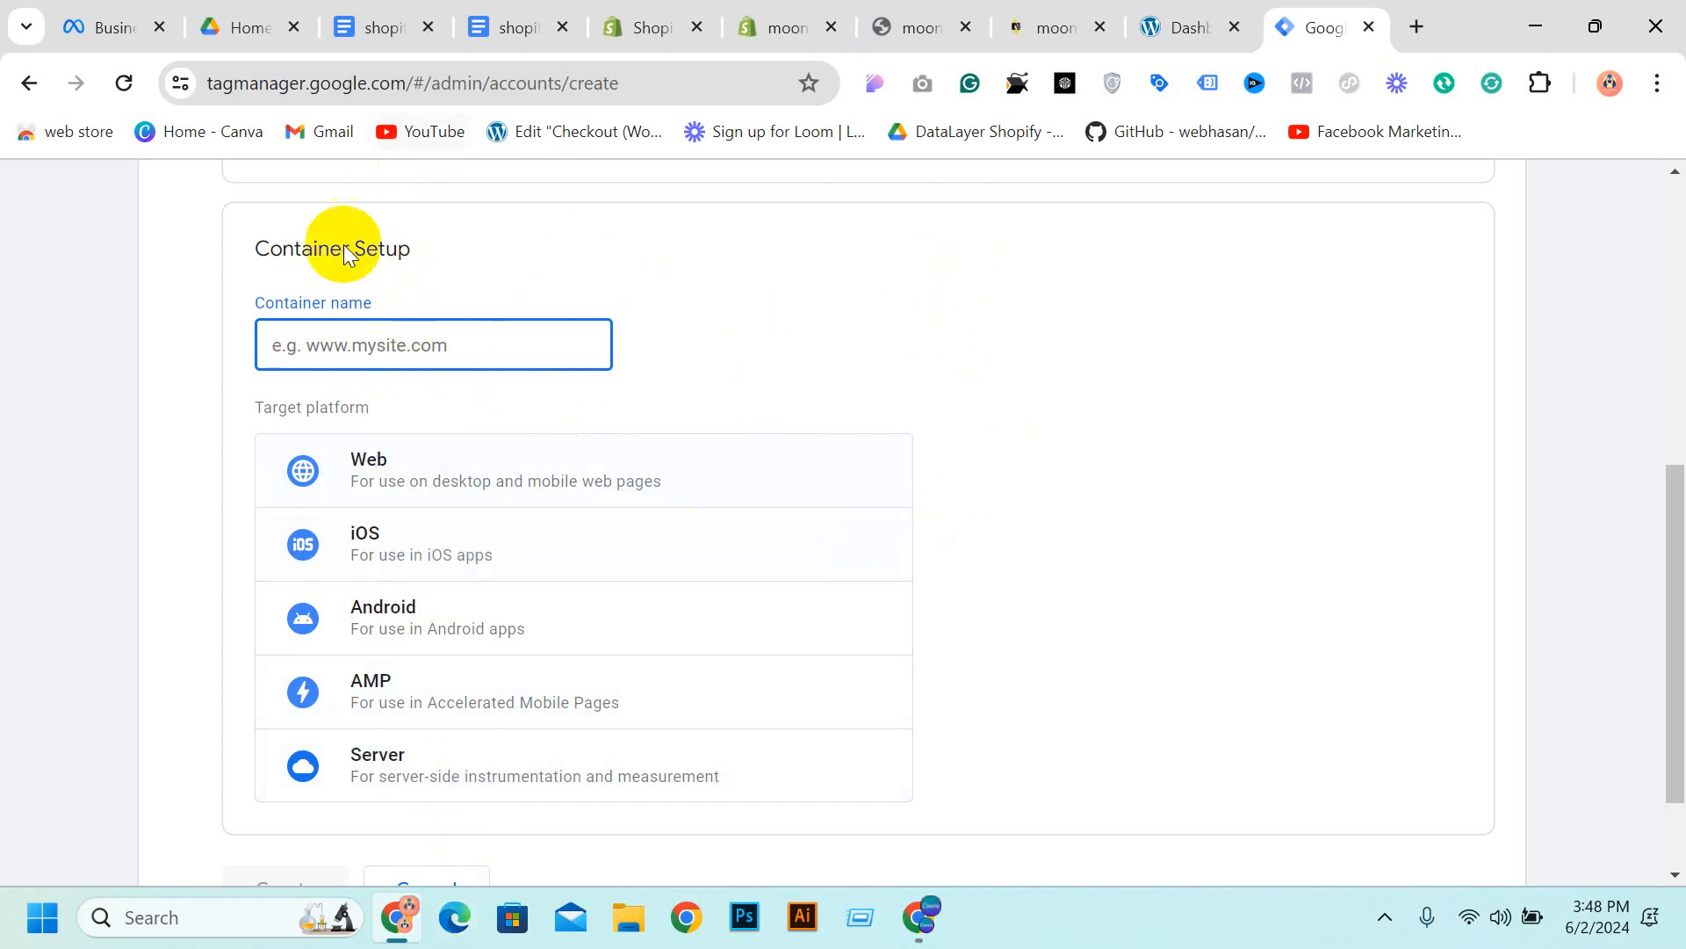
{"action": "left_click", "coordinate": [378, 479]}
Copy the account name into the container name and extend it to read moonitbd.myshopify Web
{"action": "scroll", "coordinate": [378, 474], "scroll_direction": "up", "scroll_amount": 3}
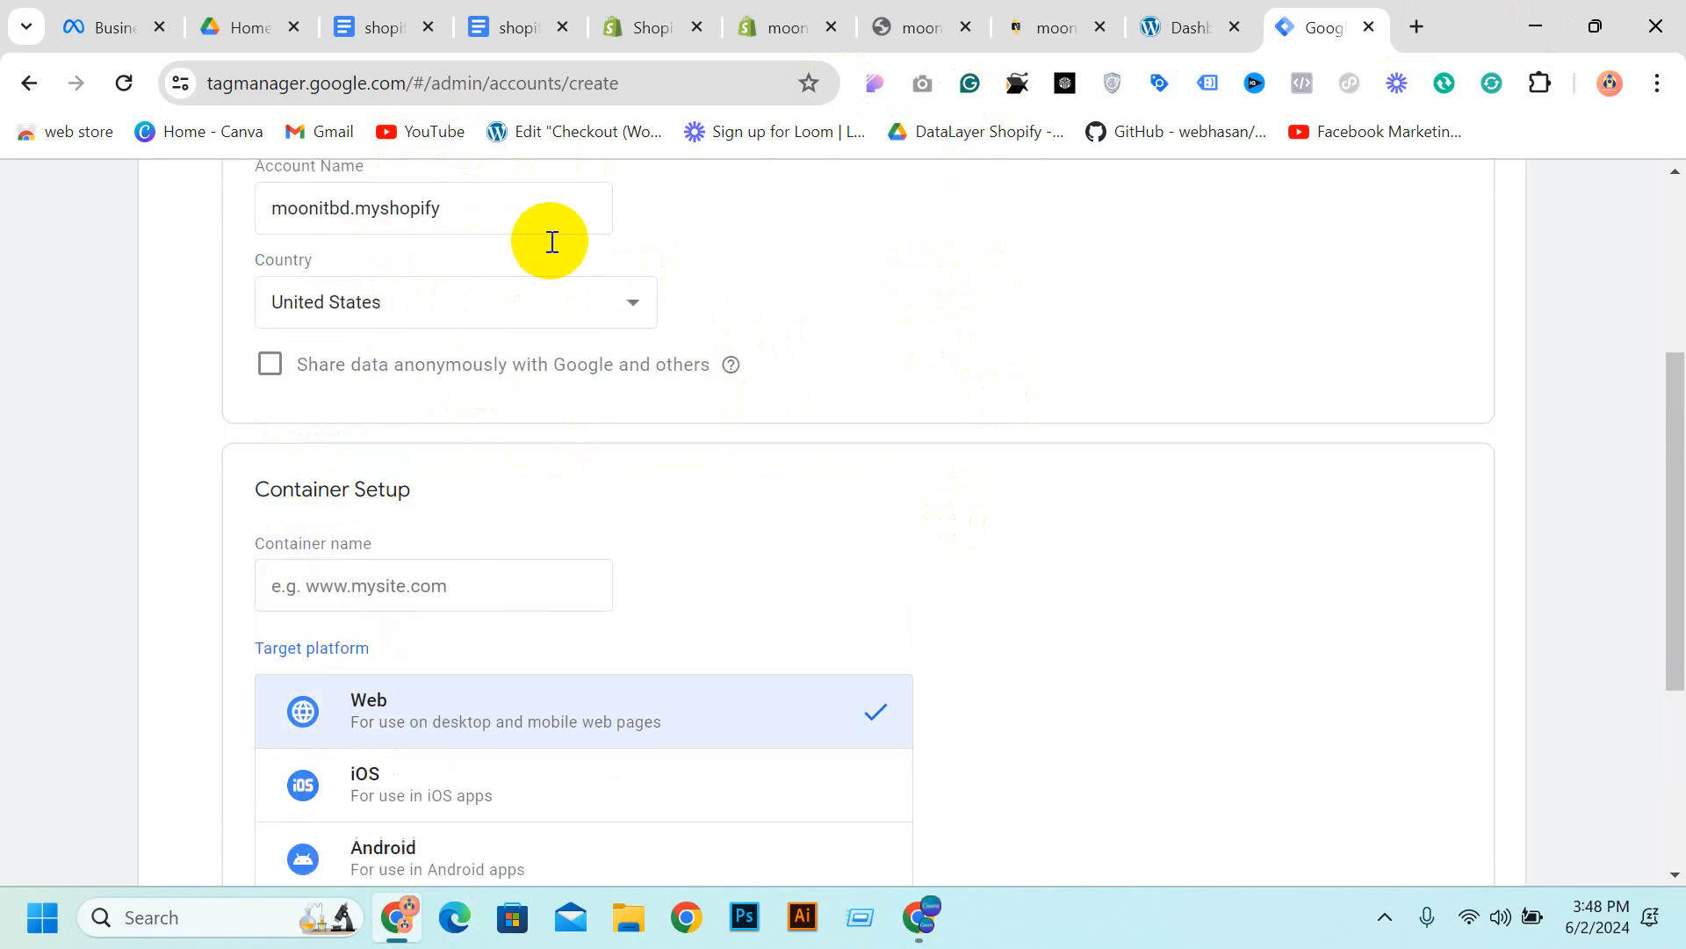
{"action": "left_click_drag", "start_coordinate": [501, 231], "coordinate": [189, 252]}
{"action": "key", "text": "ctrl+c"}
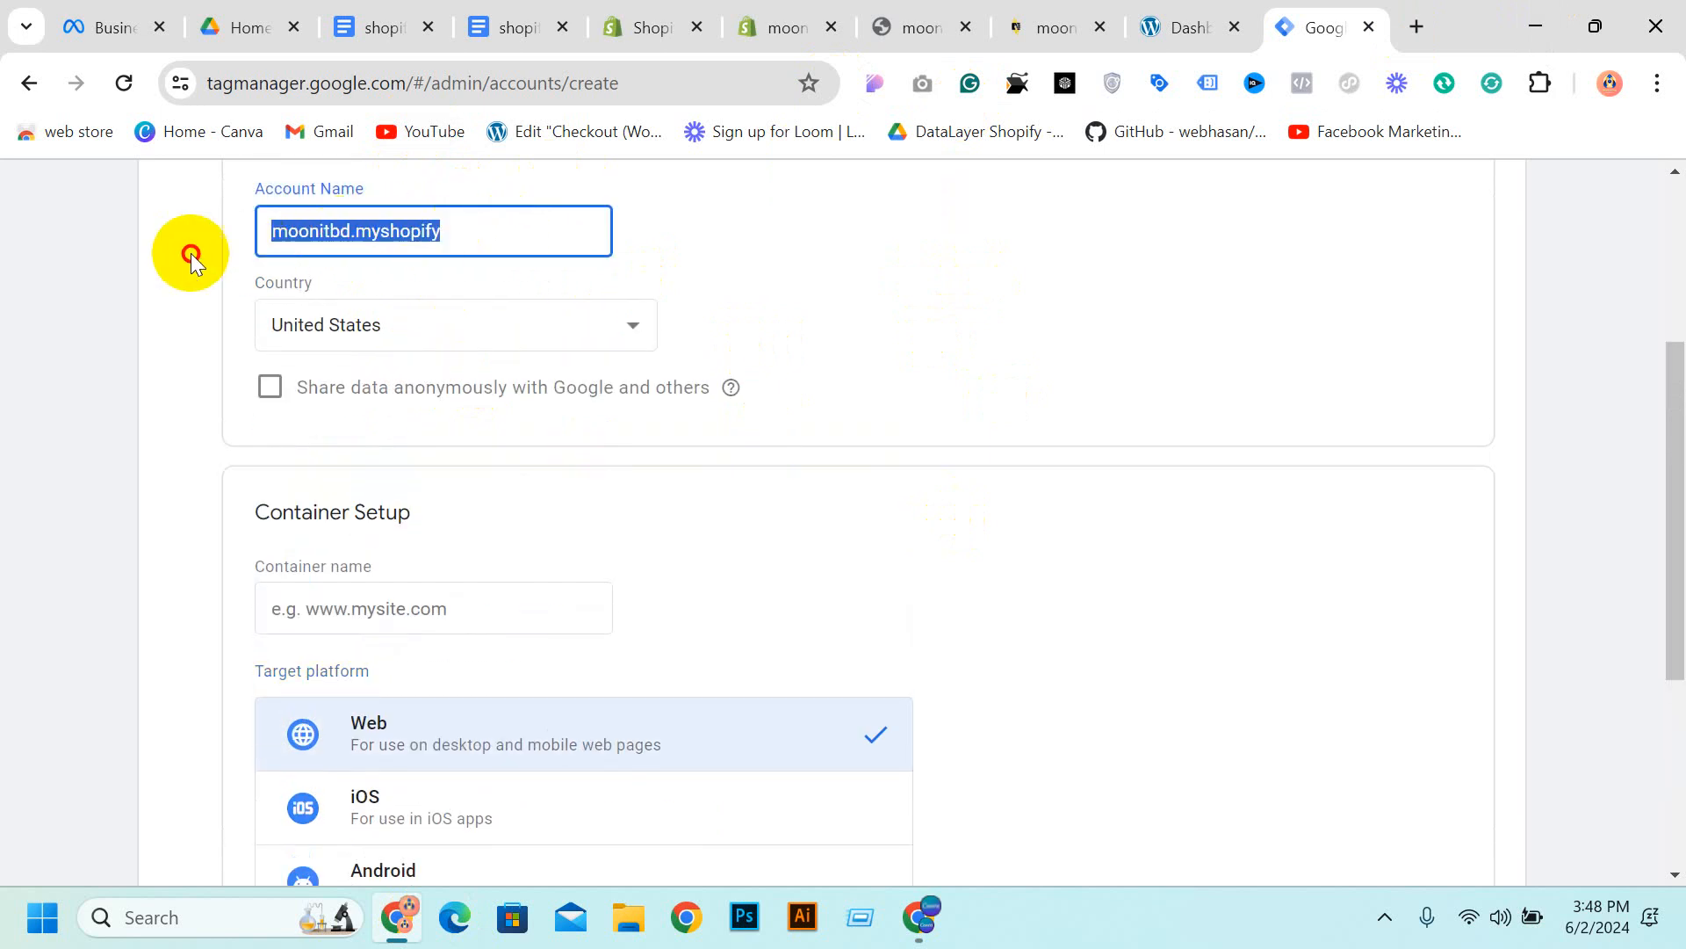
{"action": "left_click", "coordinate": [329, 606]}
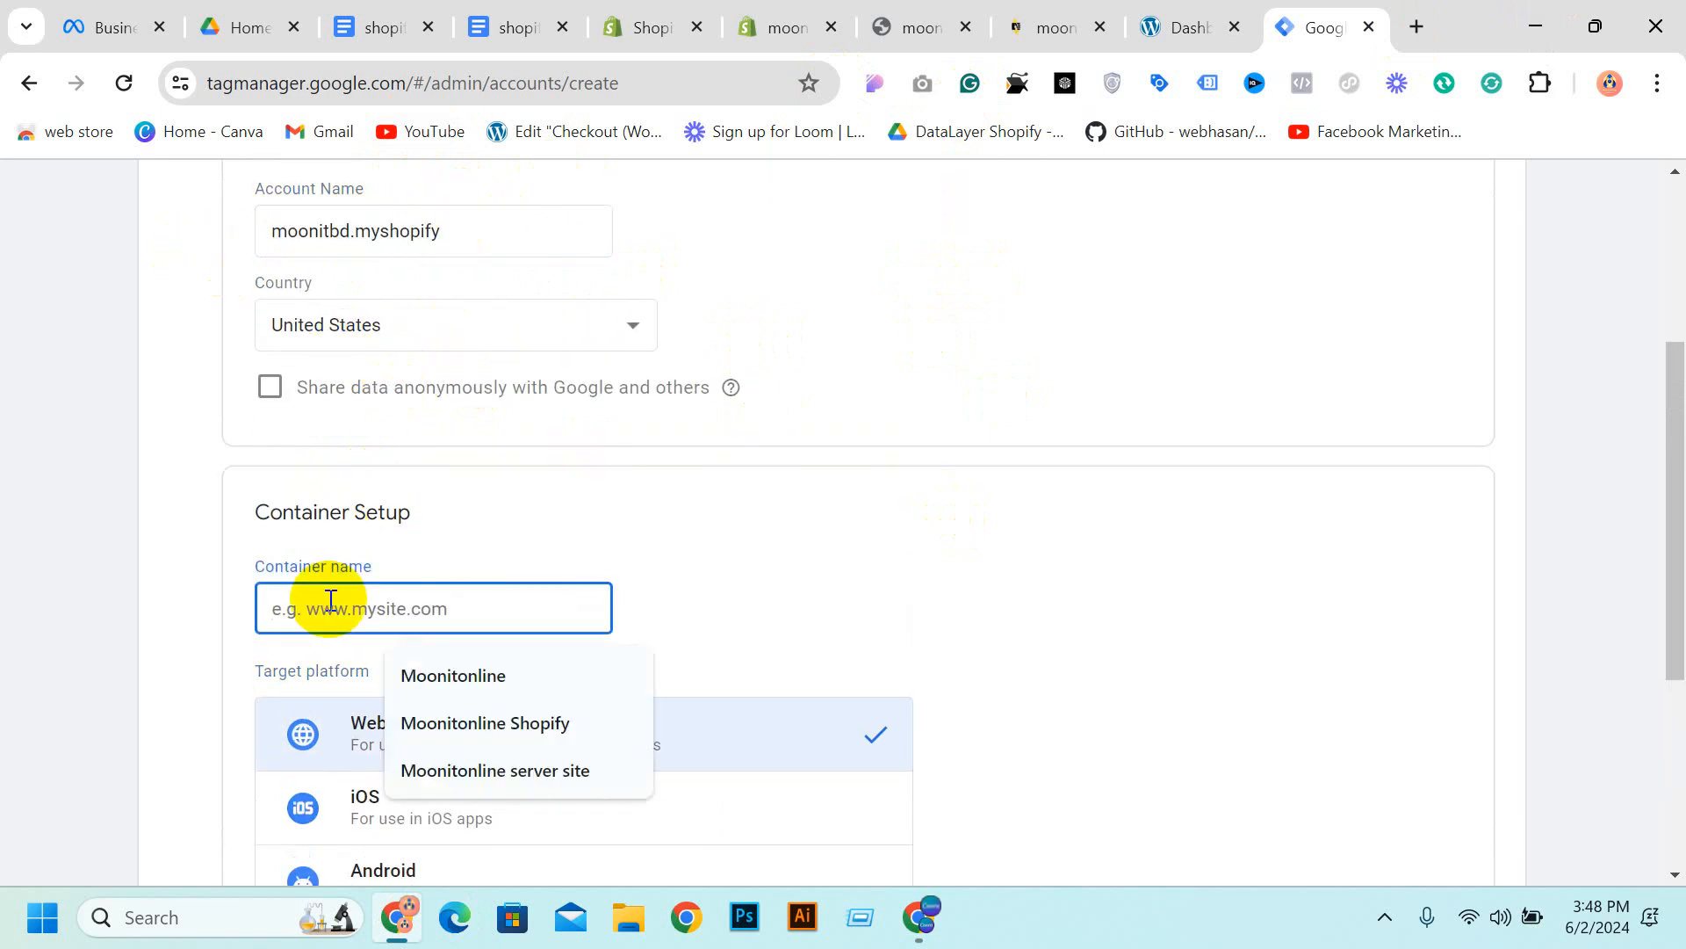
{"action": "key", "text": "ctrl+v"}
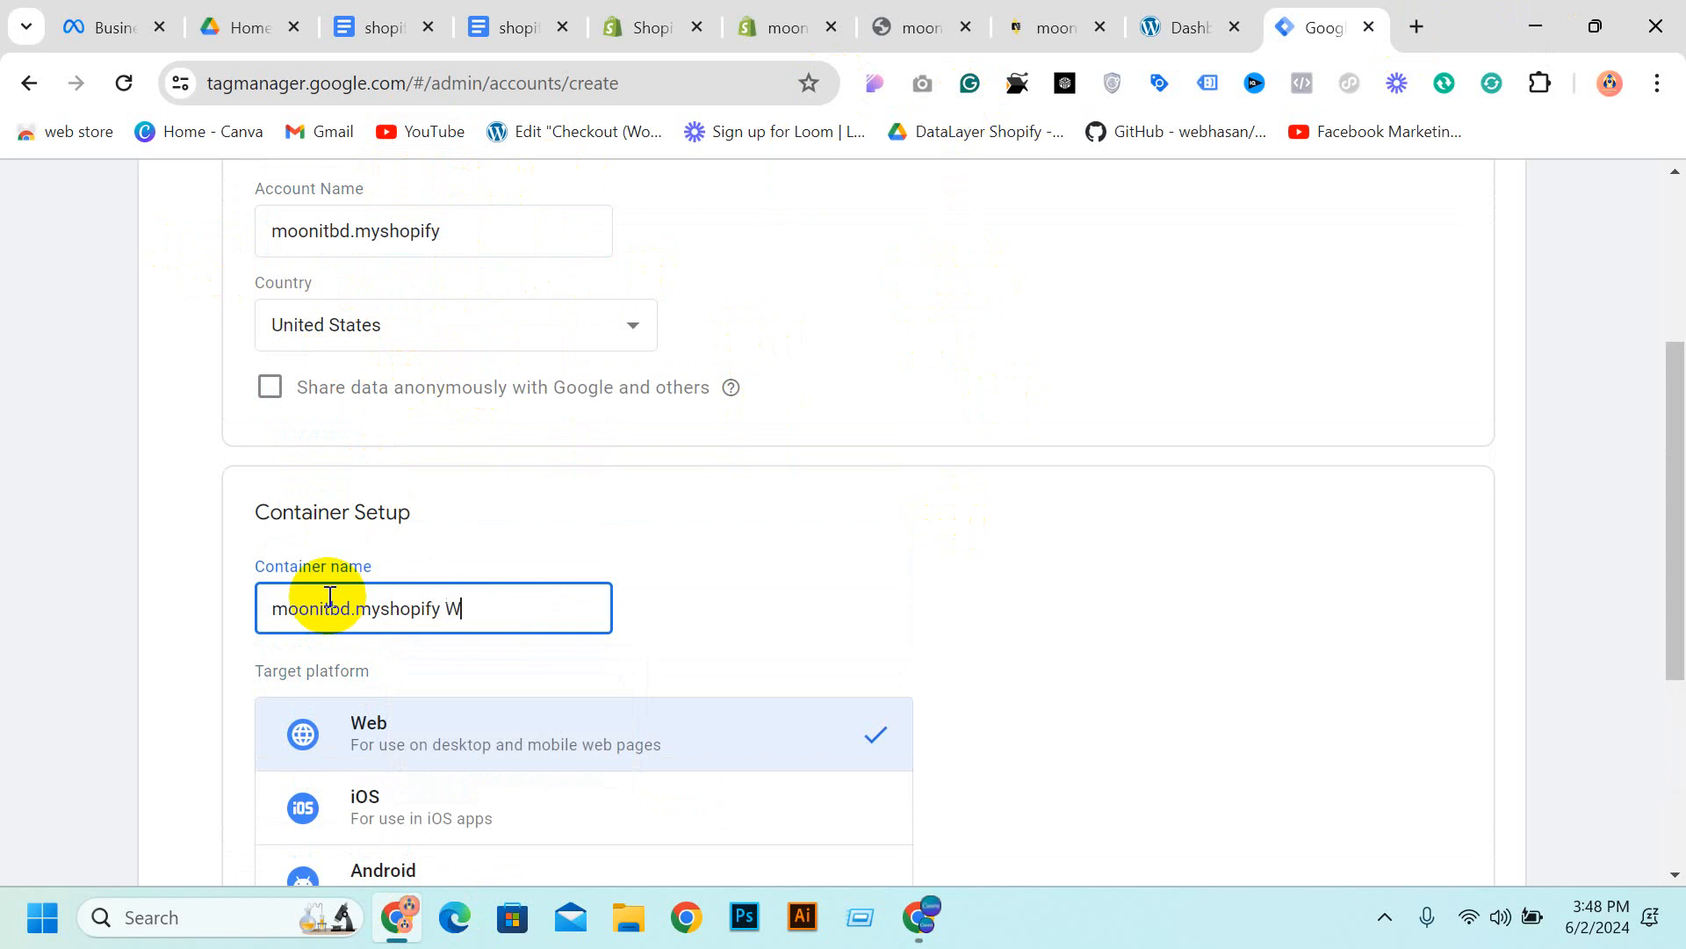
{"action": "key", "text": "BackSpace"}
{"action": "key", "text": "BackSpace"}
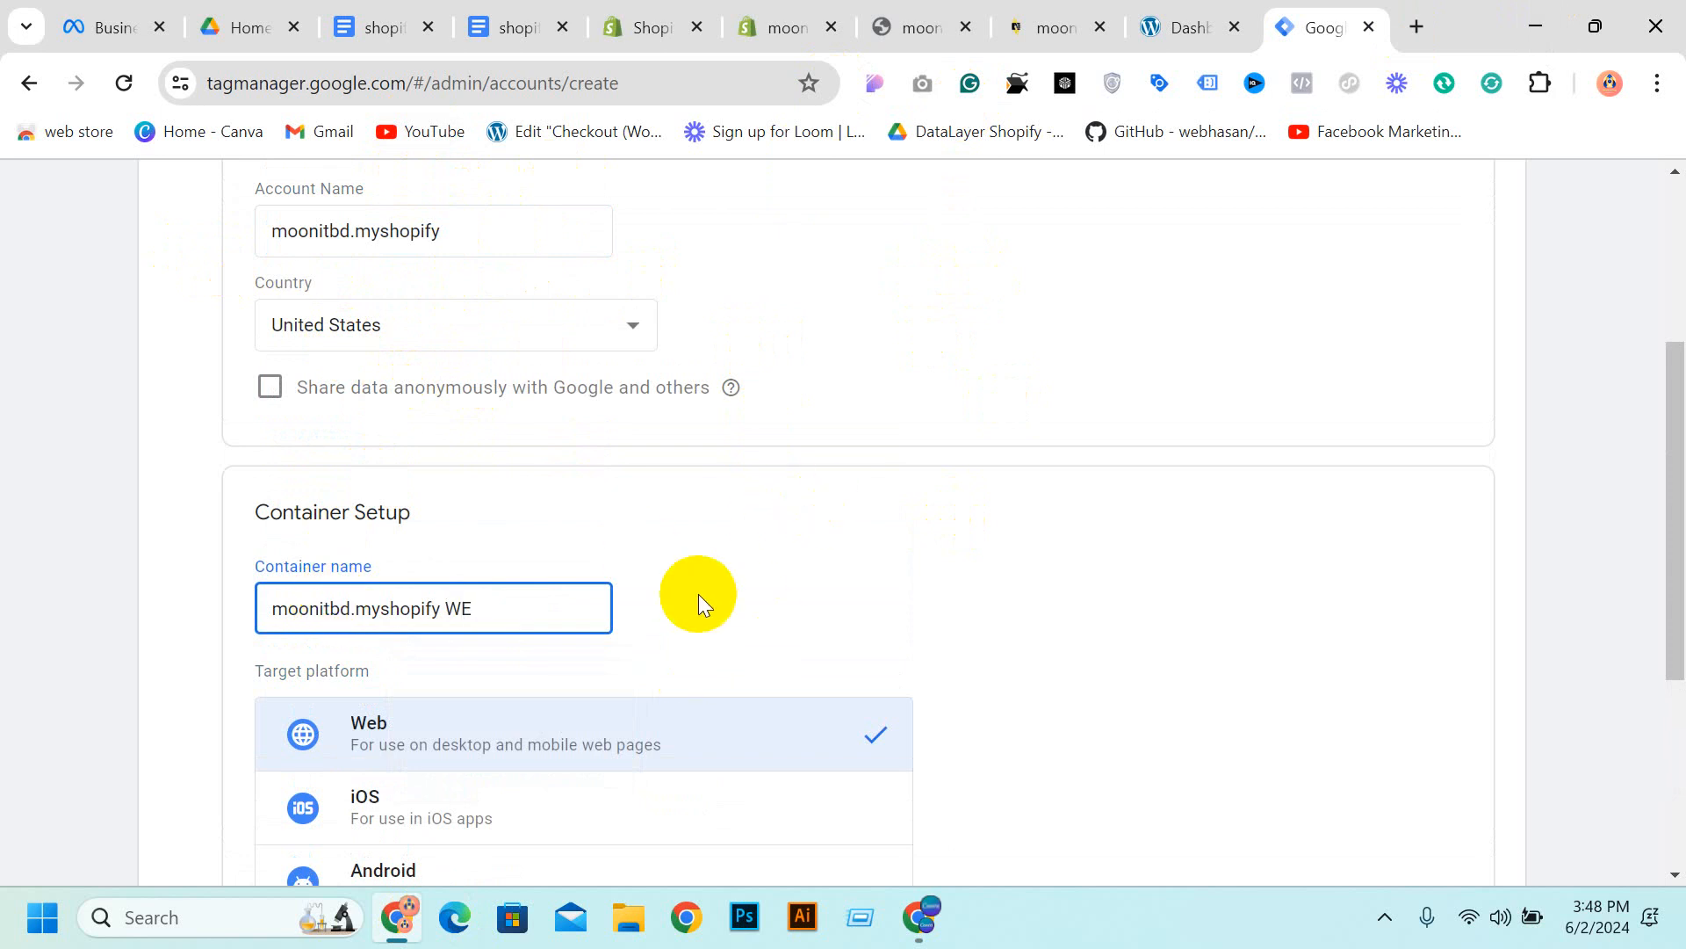
{"action": "type", "text": "eb"}
{"action": "key", "text": "BackSpace"}
{"action": "type", "text": "b"}
{"action": "scroll", "coordinate": [1037, 447], "scroll_direction": "down", "scroll_amount": 3}
{"action": "left_click", "coordinate": [1103, 399]}
{"action": "scroll", "coordinate": [1071, 413], "scroll_direction": "up", "scroll_amount": 5}
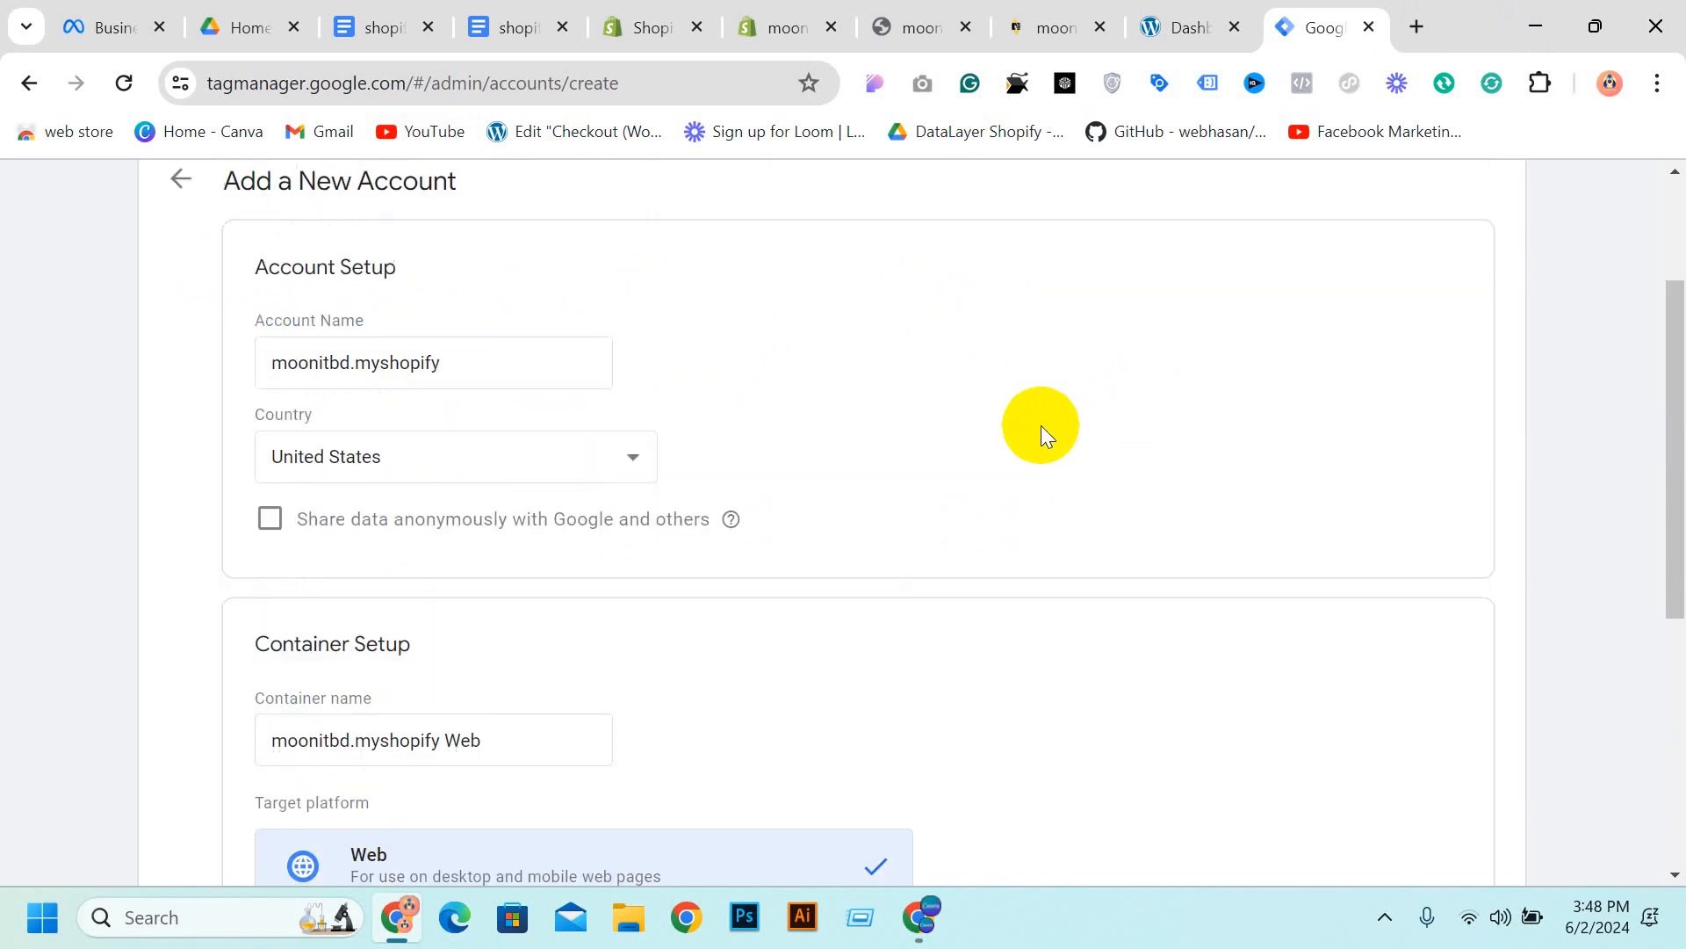
Create the account and container, accepting the GDPR Data Processing Terms and the Tag Manager Terms of Service
{"action": "scroll", "coordinate": [933, 439], "scroll_direction": "down", "scroll_amount": 6}
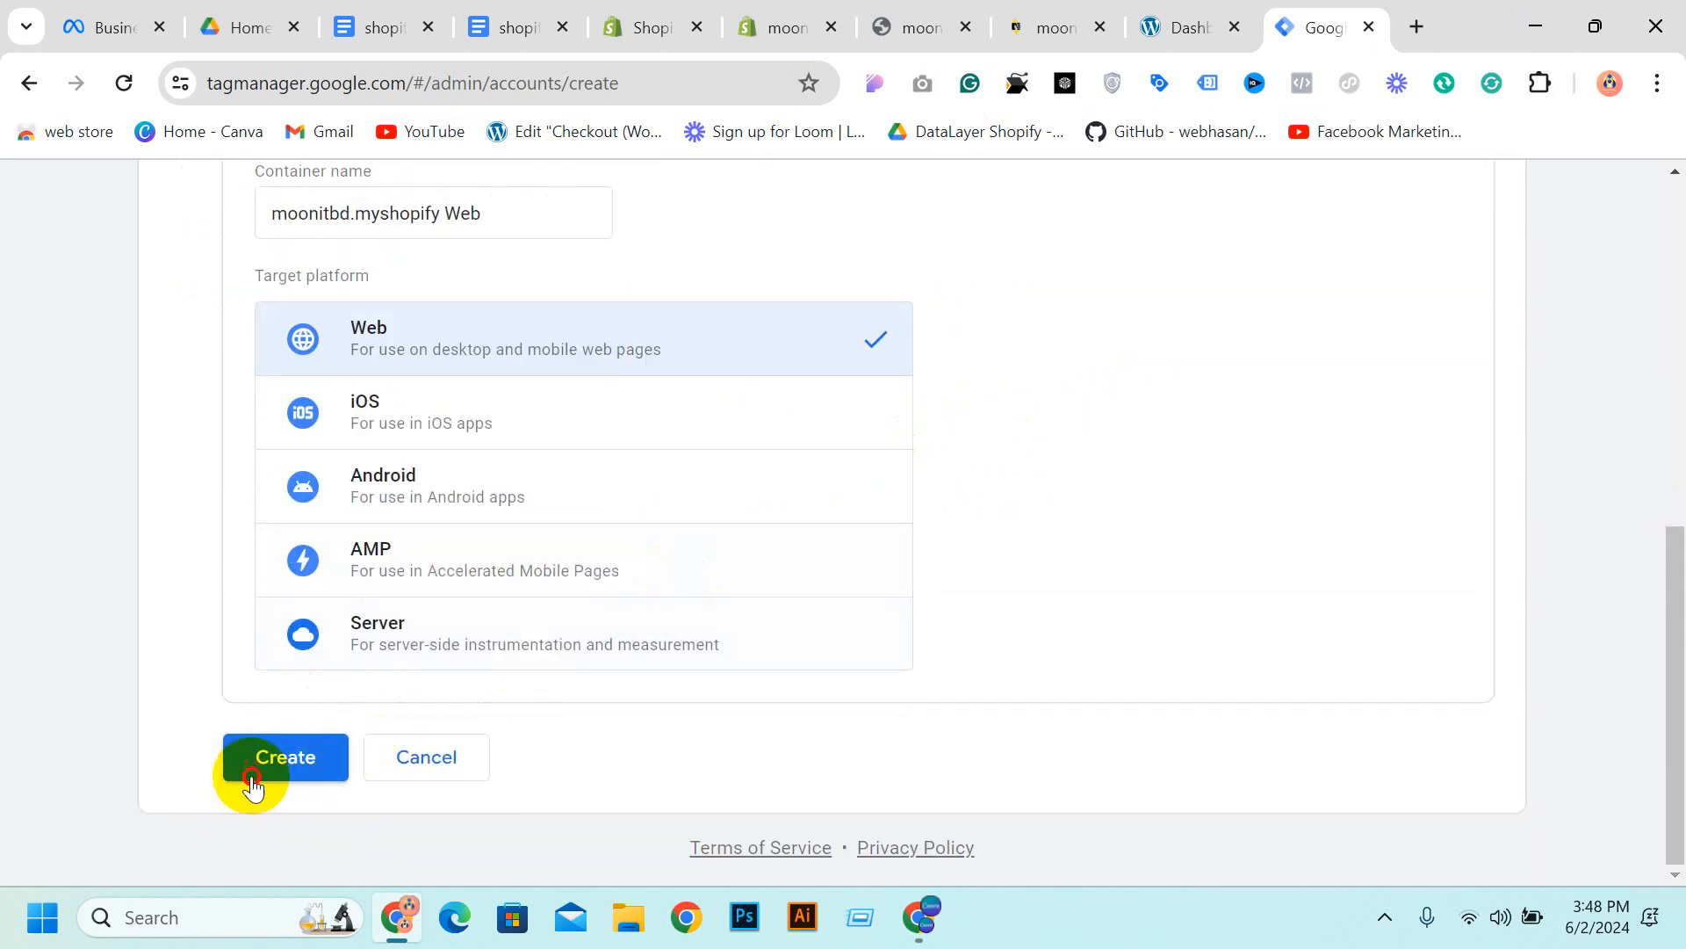
{"action": "left_click", "coordinate": [251, 778]}
{"action": "scroll", "coordinate": [778, 534], "scroll_direction": "down", "scroll_amount": 6}
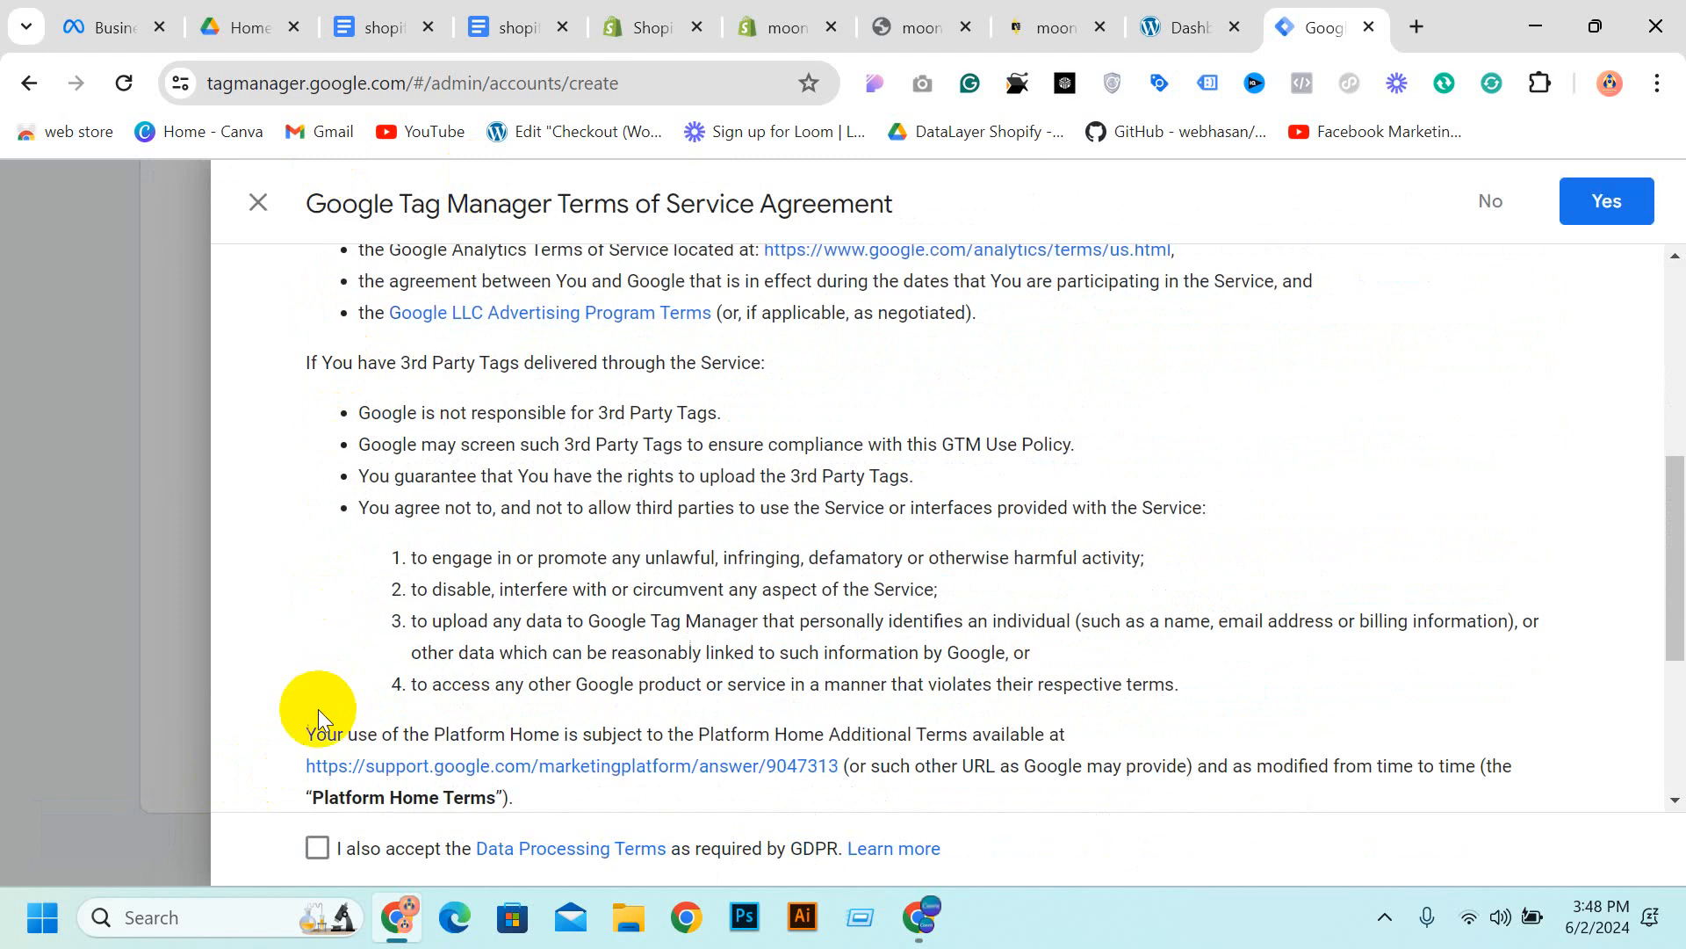
{"action": "scroll", "coordinate": [532, 496], "scroll_direction": "down", "scroll_amount": 4}
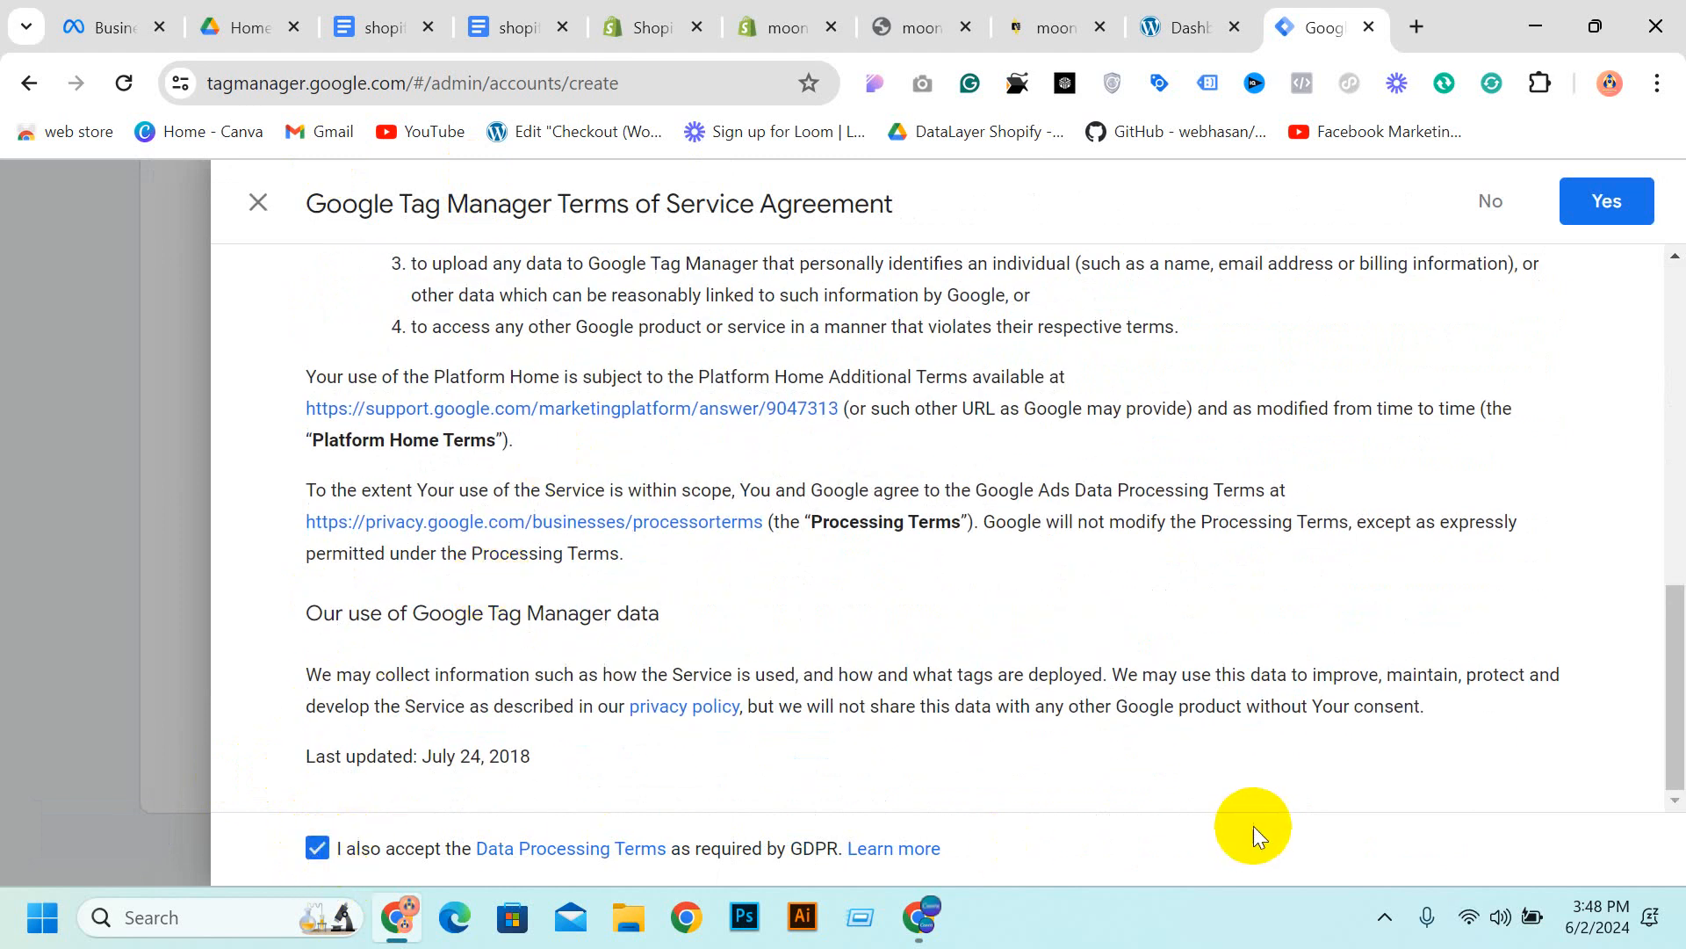
{"action": "scroll", "coordinate": [977, 552], "scroll_direction": "up", "scroll_amount": 10}
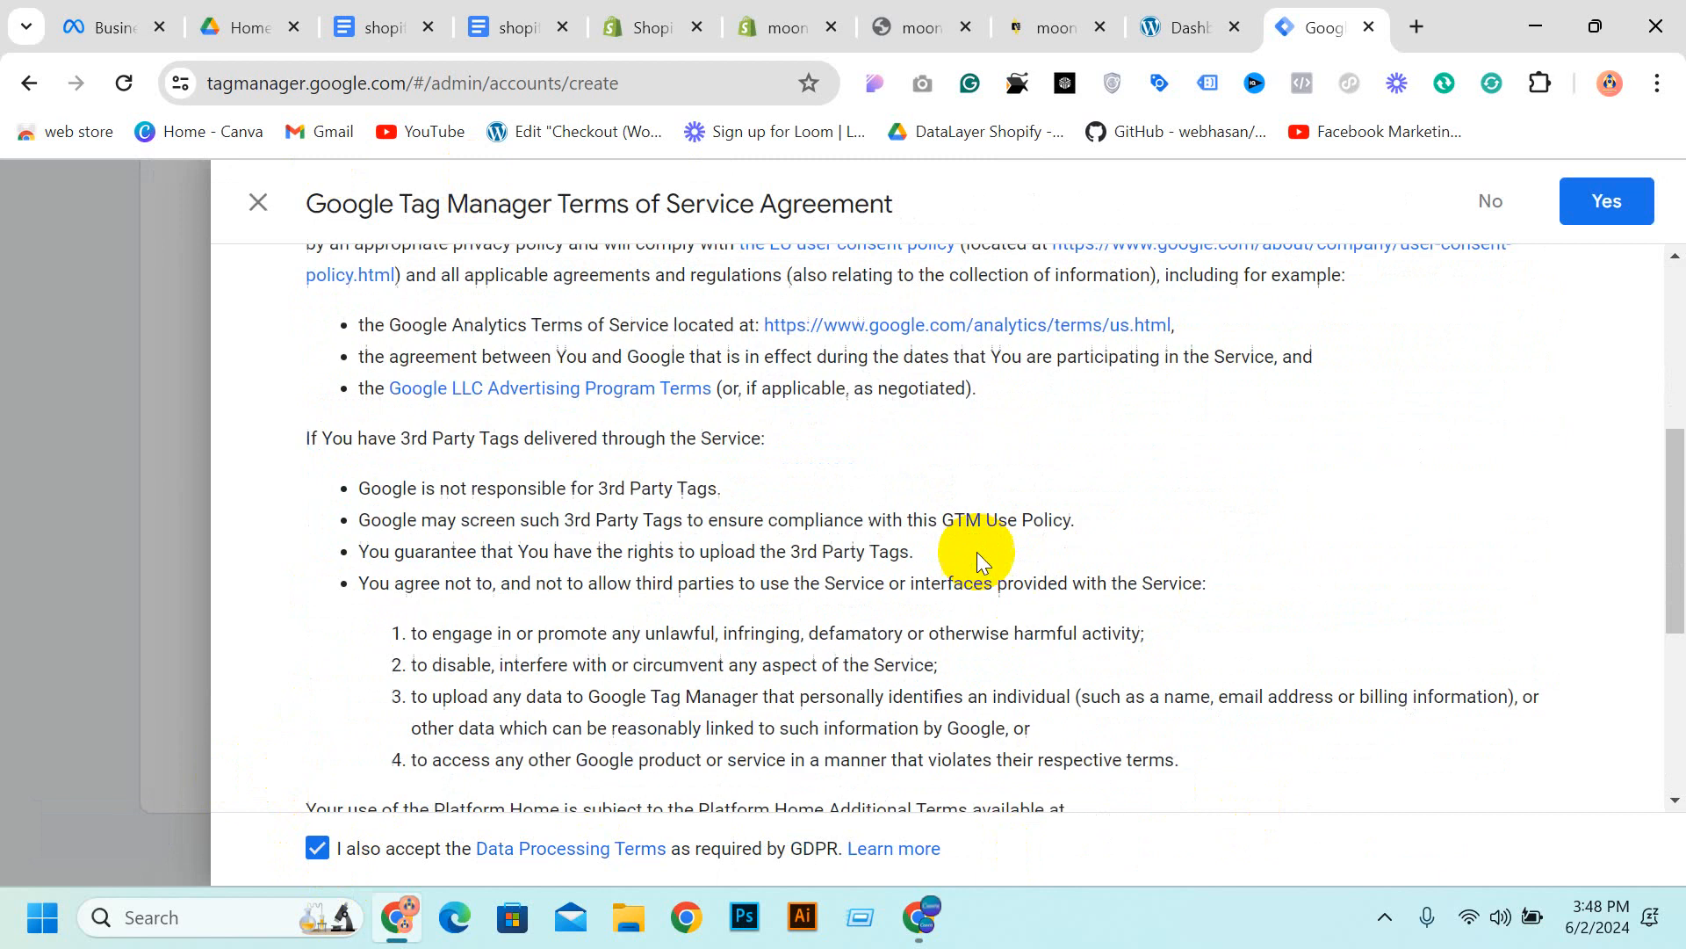
{"action": "scroll", "coordinate": [917, 548], "scroll_direction": "down", "scroll_amount": 10}
{"action": "scroll", "coordinate": [1395, 431], "scroll_direction": "up", "scroll_amount": 8}
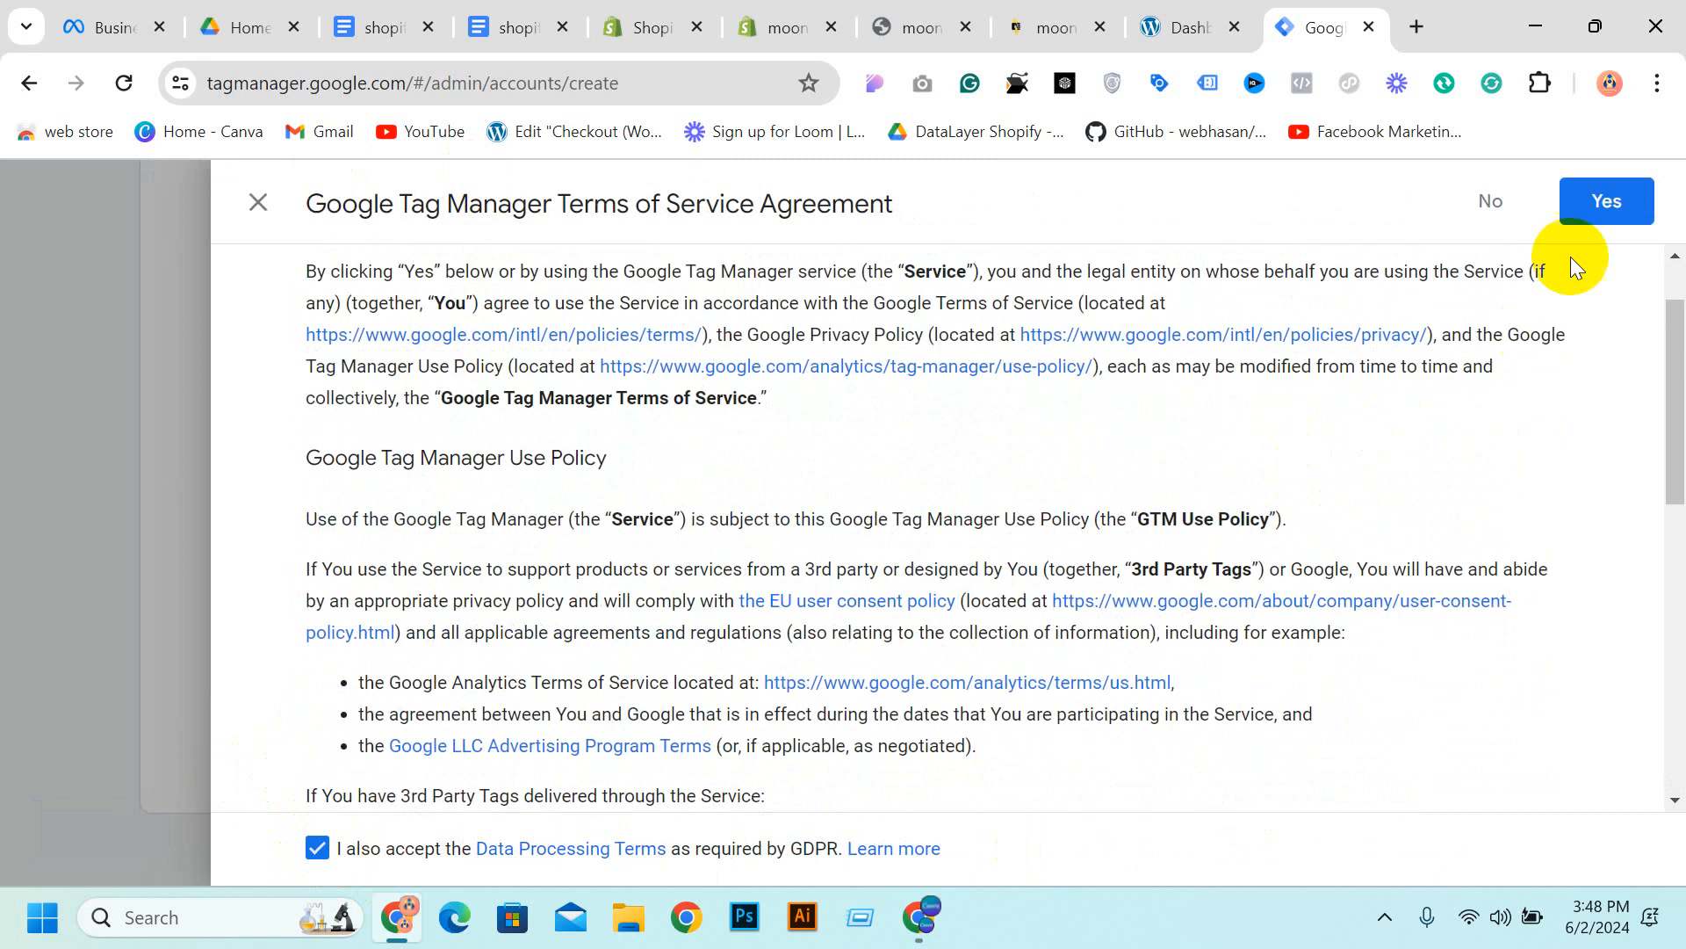
{"action": "left_click", "coordinate": [1596, 208]}
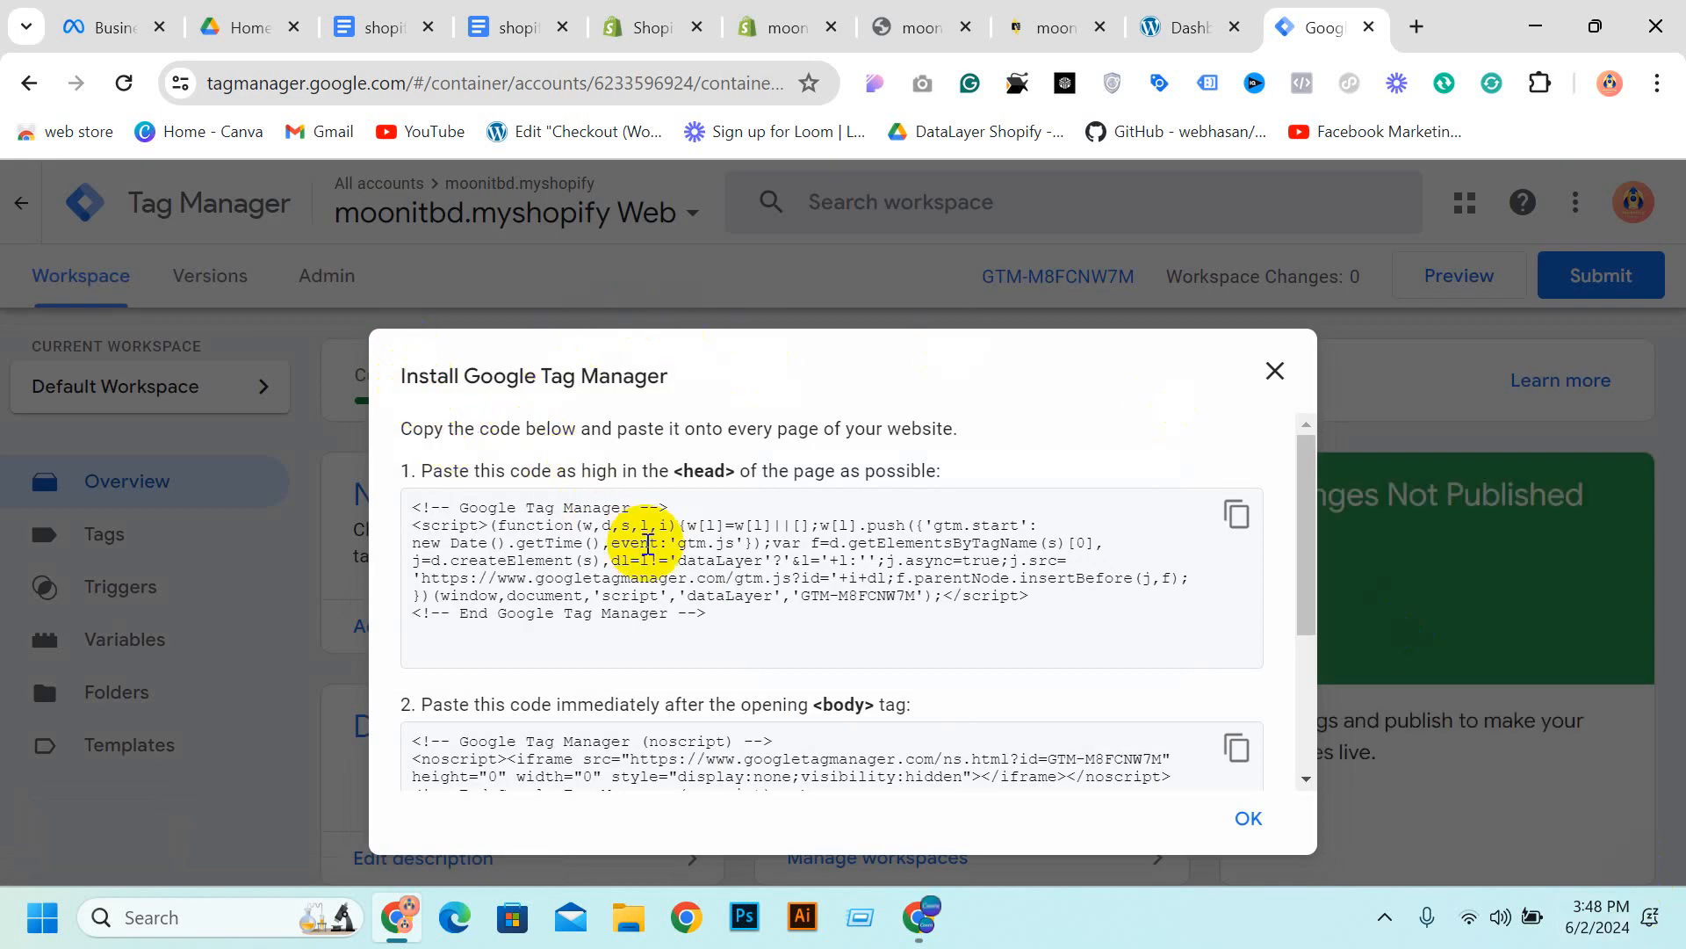
Review the Tag Manager installation instructions, copy the head code snippet, and close the instructions
{"action": "scroll", "coordinate": [772, 689], "scroll_direction": "down", "scroll_amount": 3}
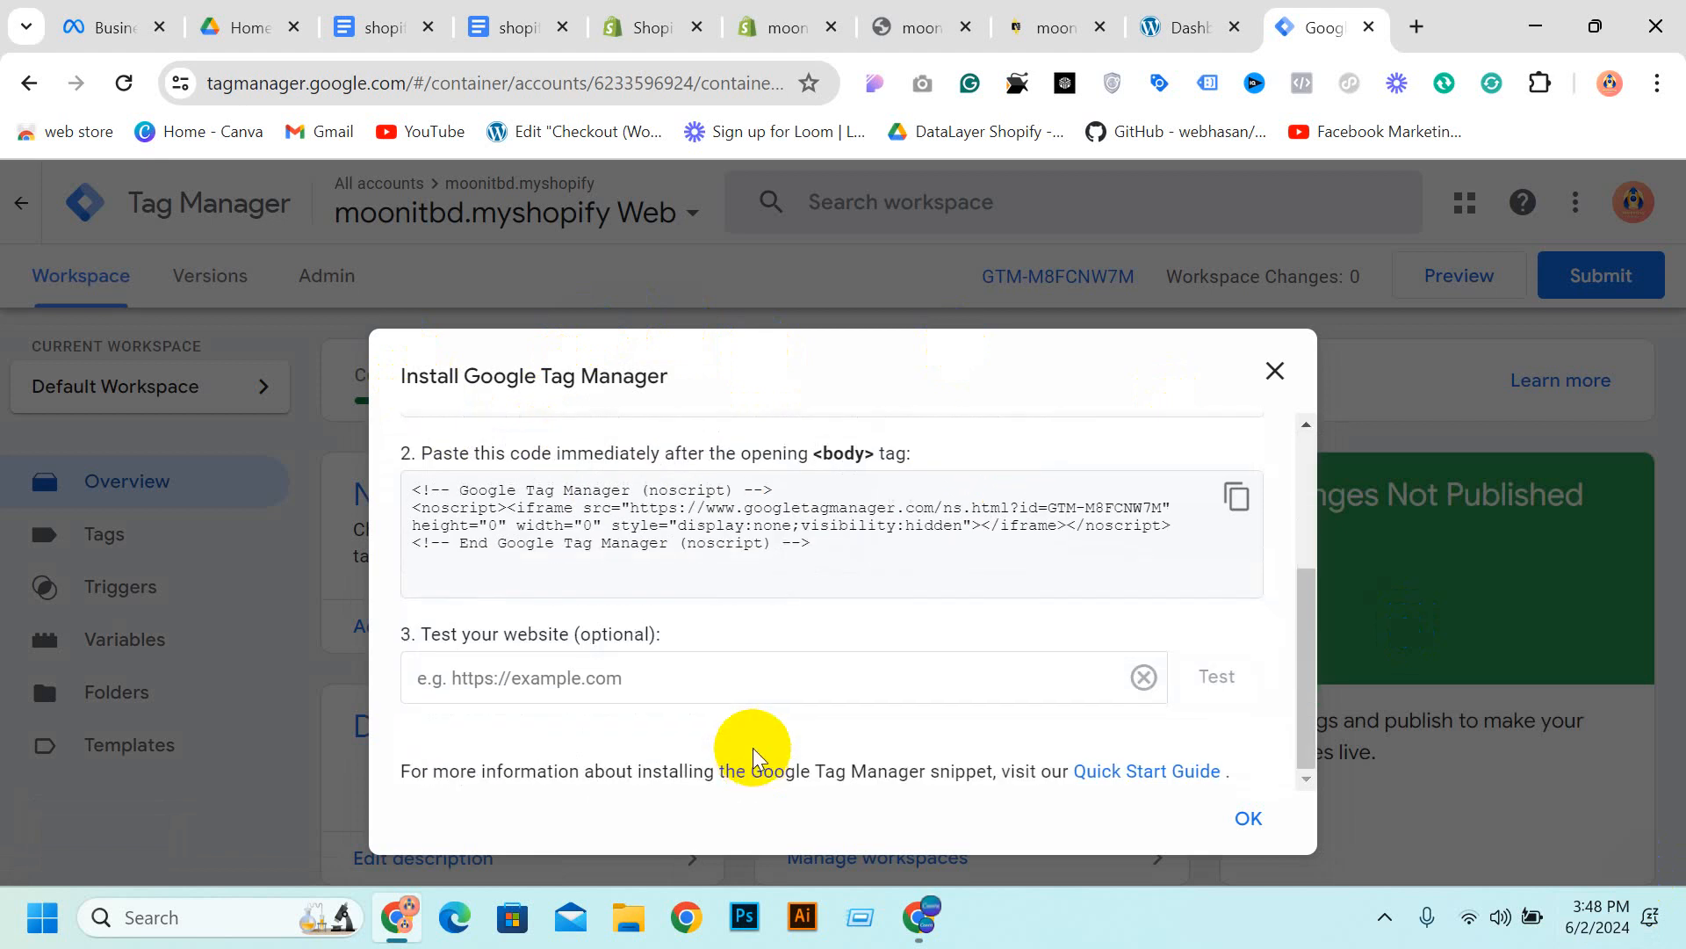
{"action": "scroll", "coordinate": [791, 686], "scroll_direction": "up", "scroll_amount": 2}
{"action": "scroll", "coordinate": [1028, 602], "scroll_direction": "down", "scroll_amount": 1}
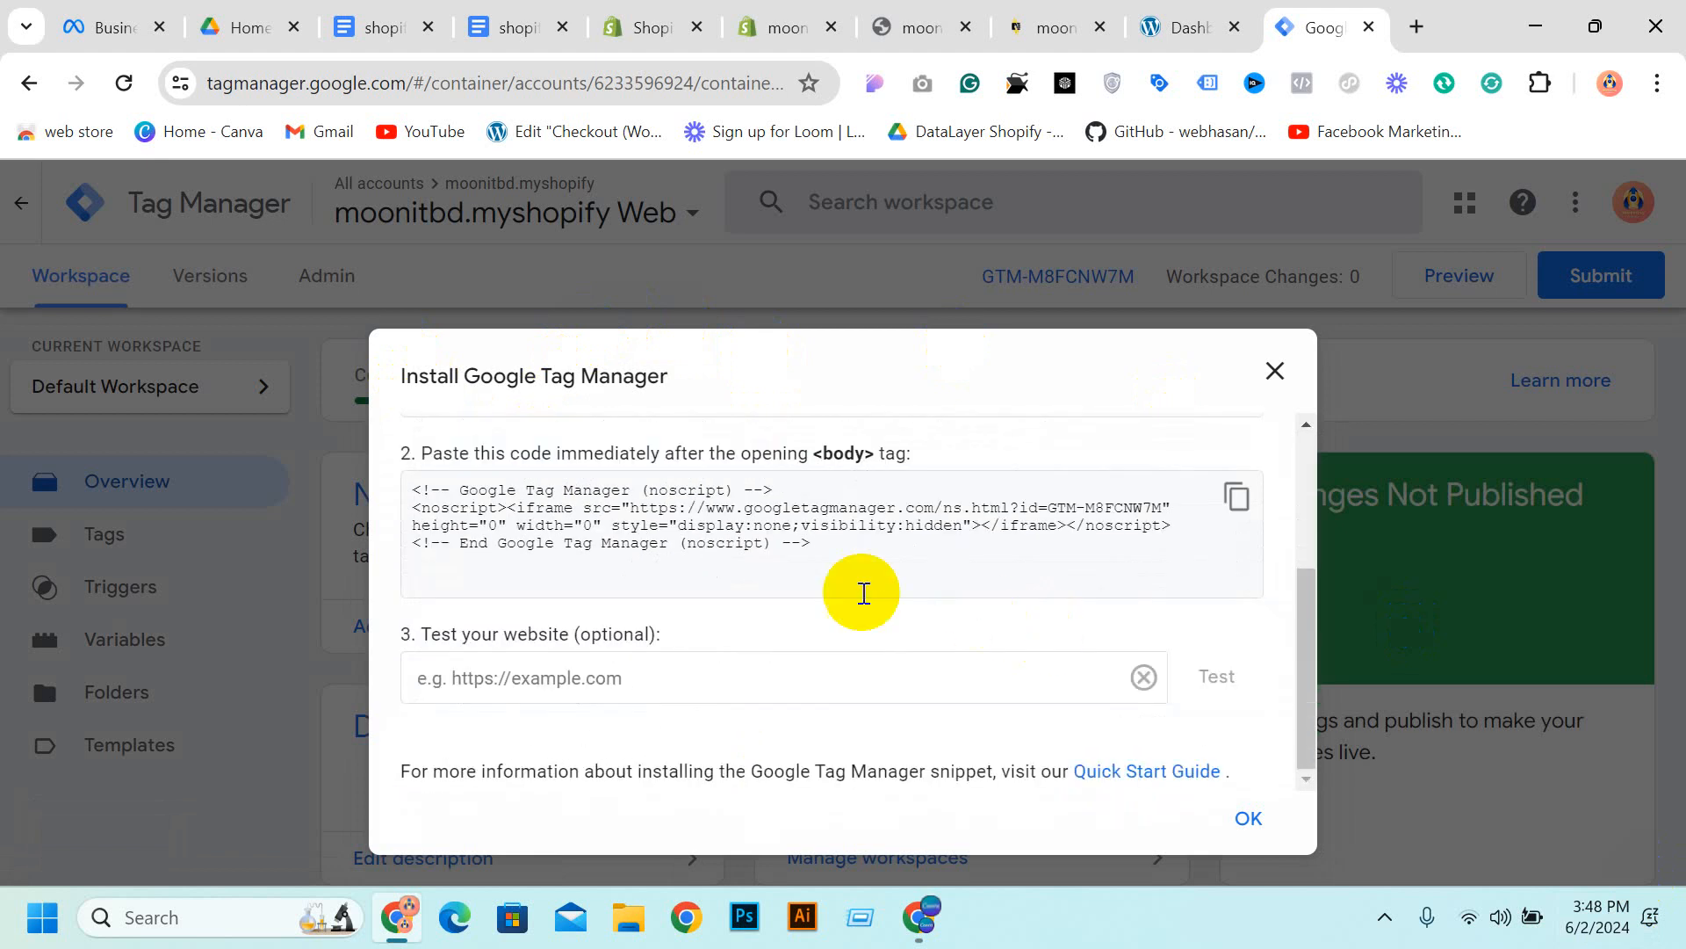
{"action": "scroll", "coordinate": [606, 593], "scroll_direction": "up", "scroll_amount": 3}
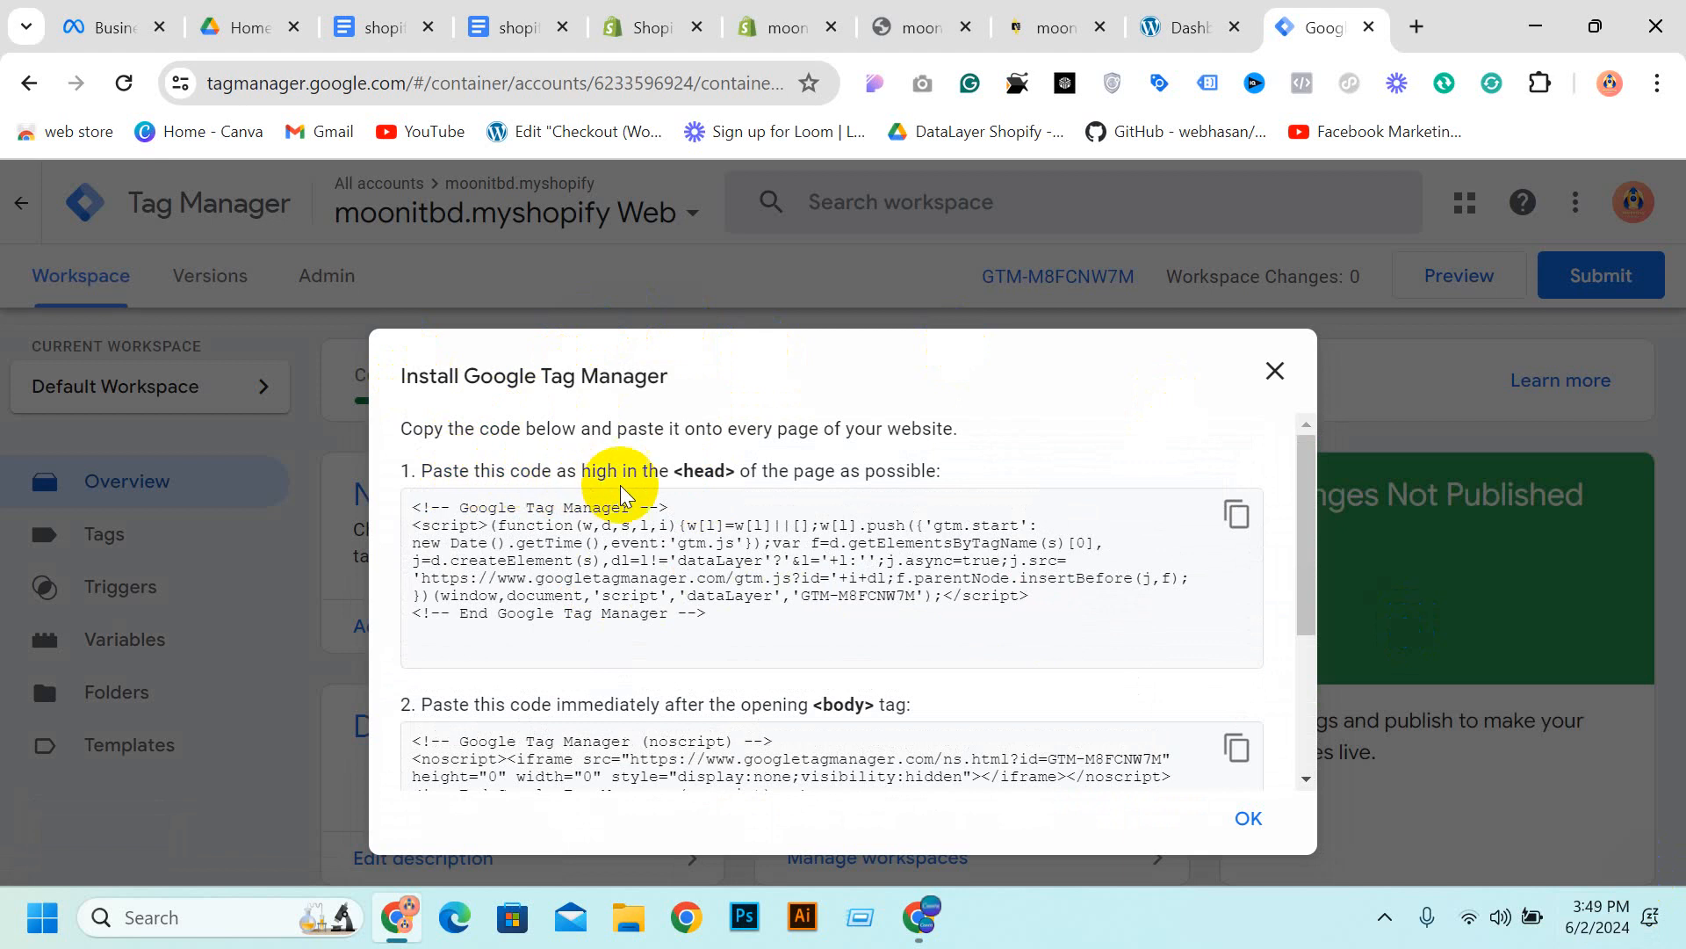
{"action": "scroll", "coordinate": [915, 602], "scroll_direction": "down", "scroll_amount": 3}
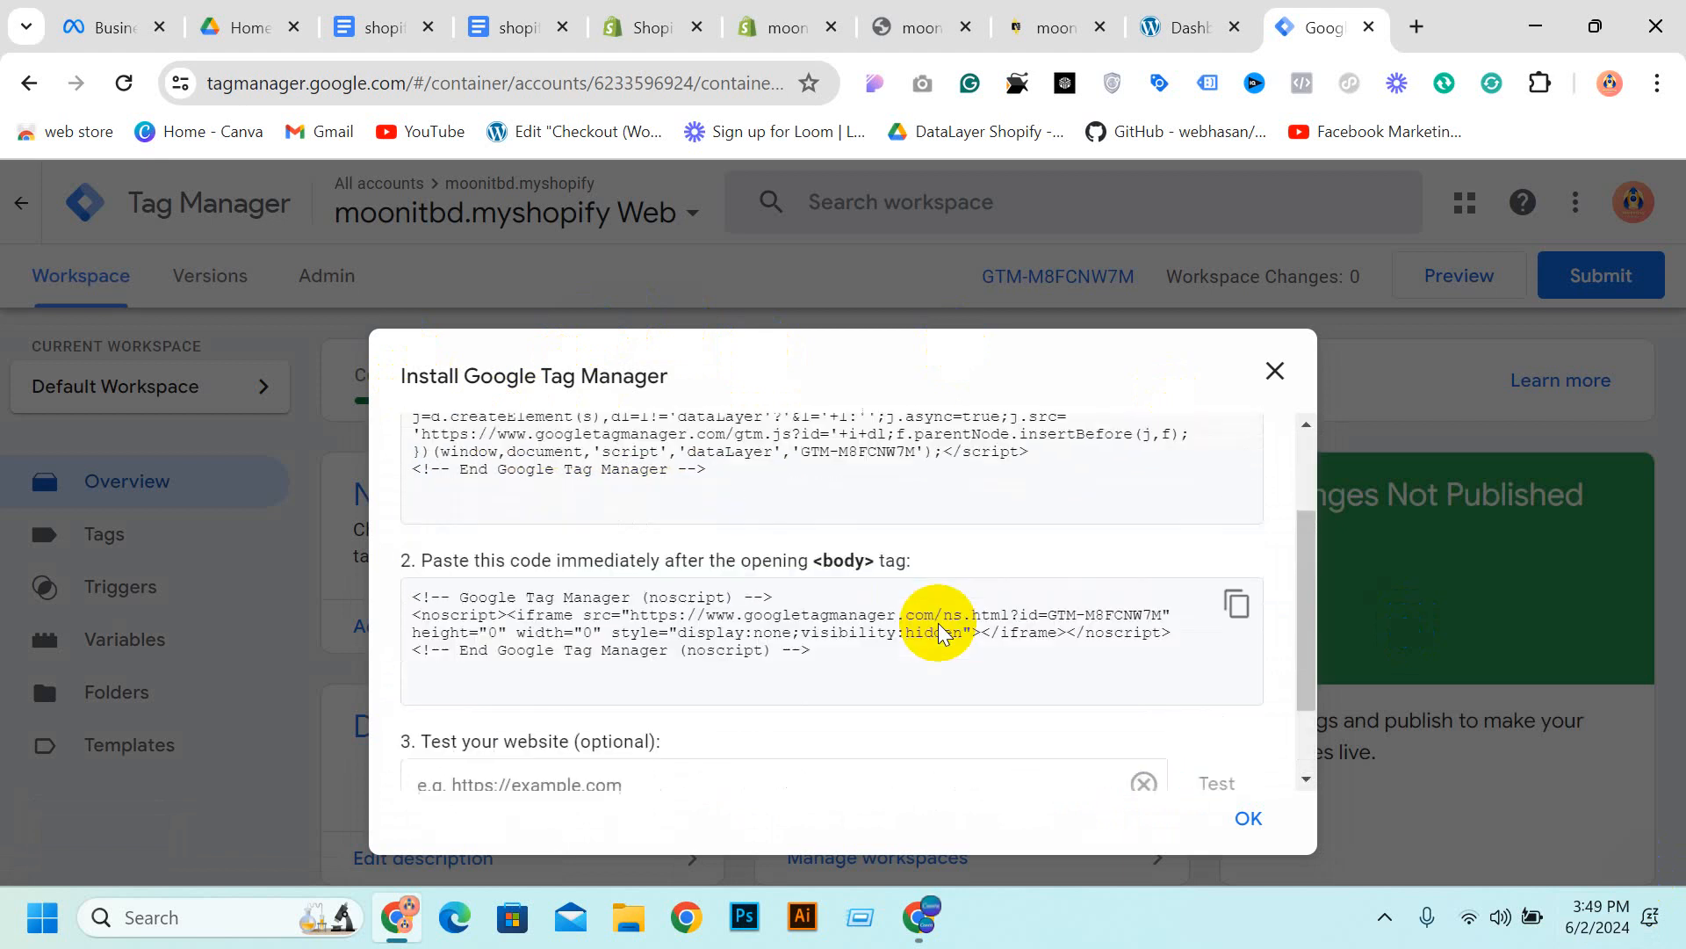
{"action": "scroll", "coordinate": [914, 667], "scroll_direction": "up", "scroll_amount": 3}
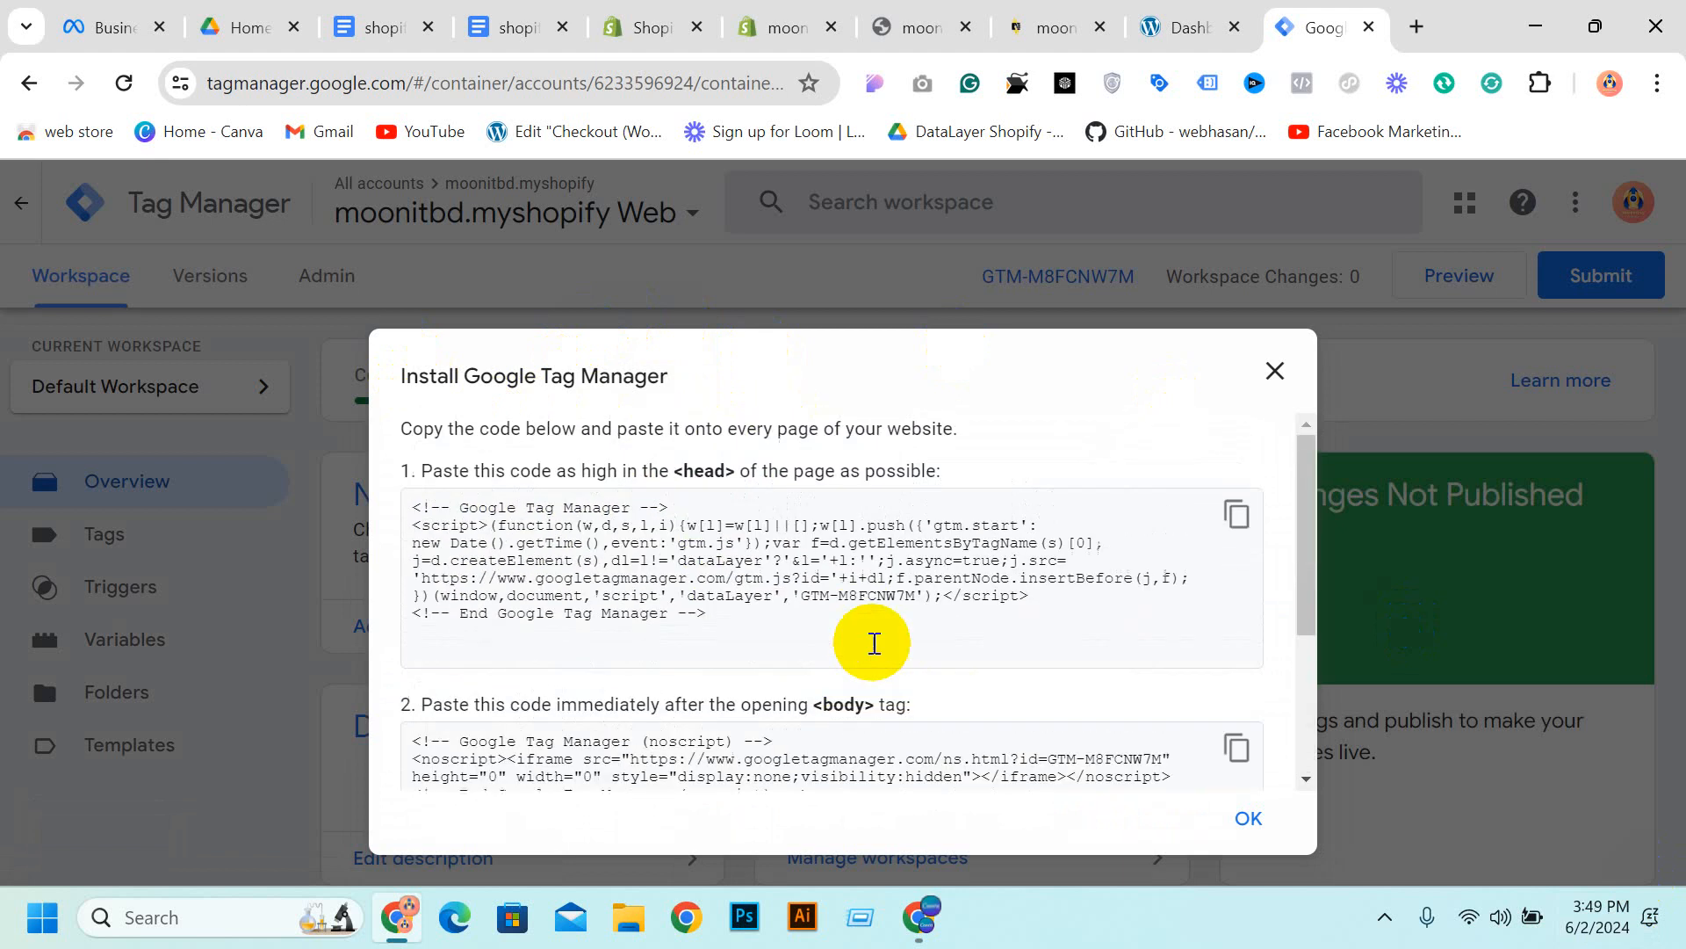
{"action": "left_click", "coordinate": [1255, 520]}
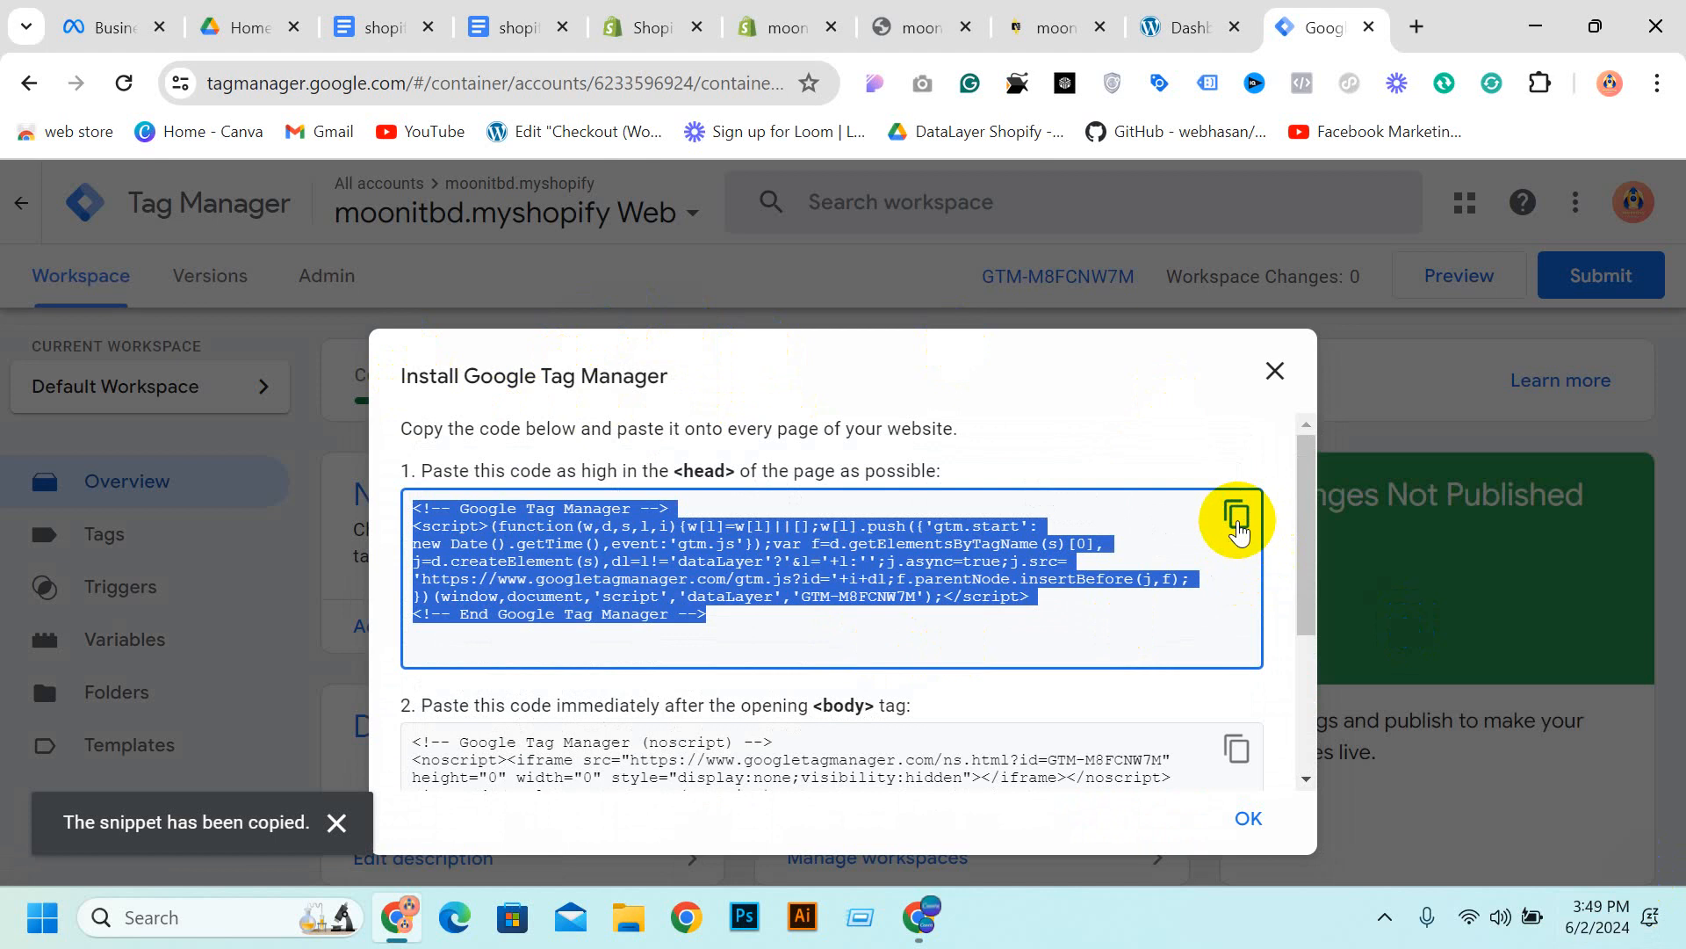
{"action": "left_click", "coordinate": [1237, 520]}
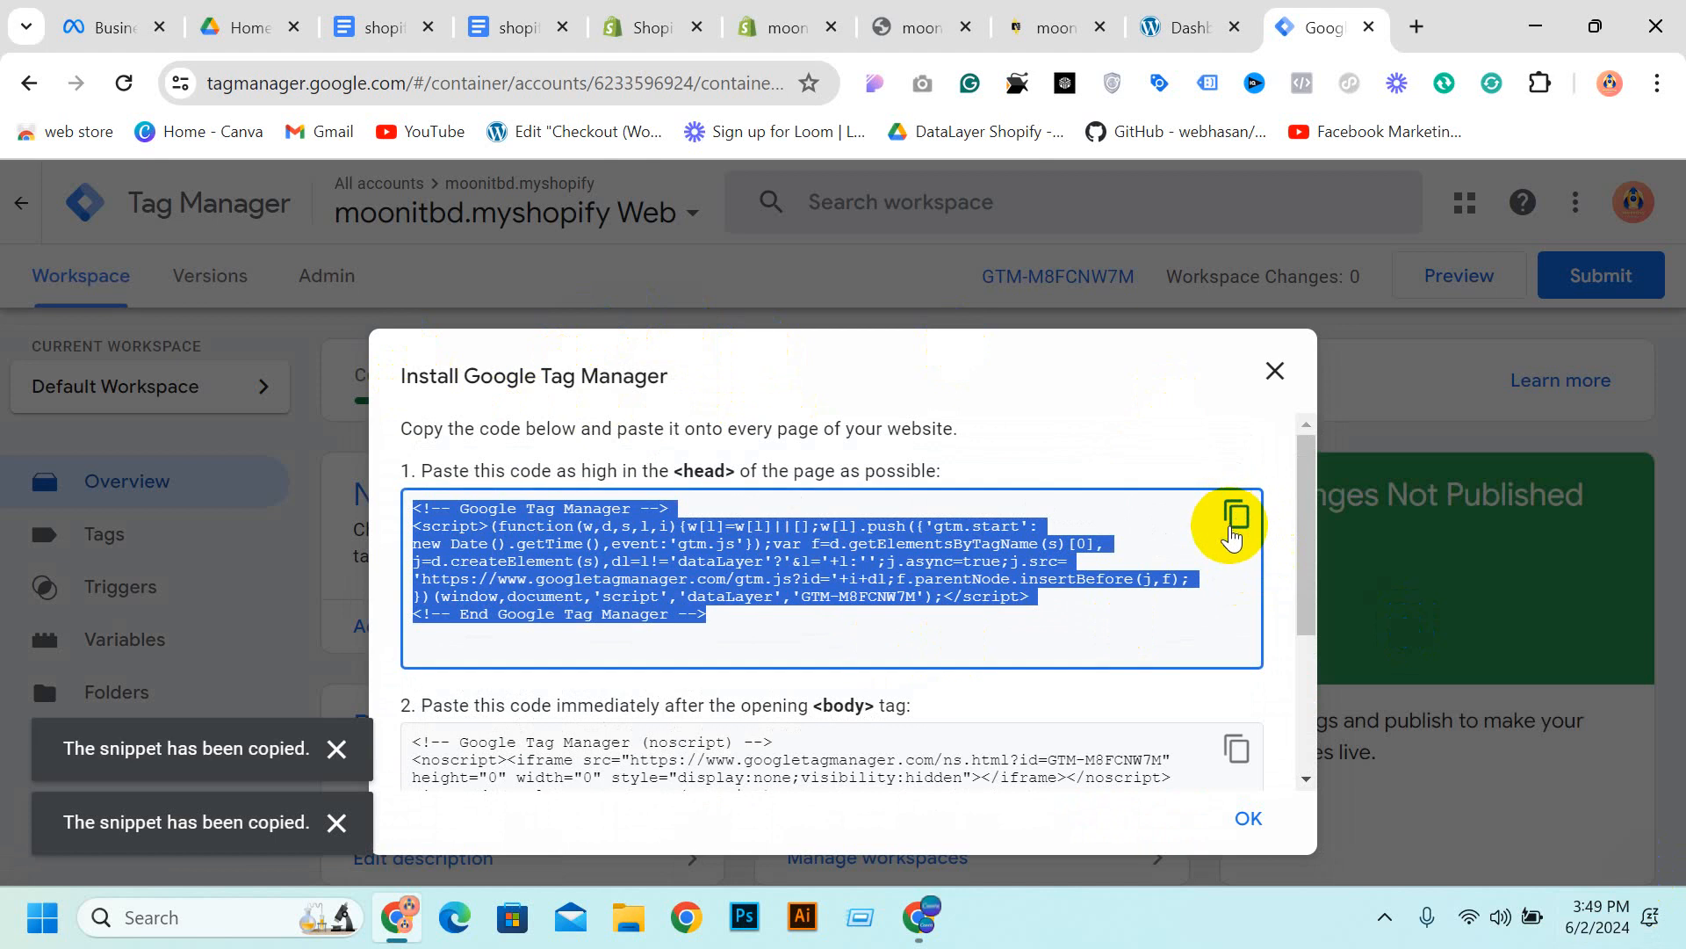
{"action": "left_click", "coordinate": [1274, 370]}
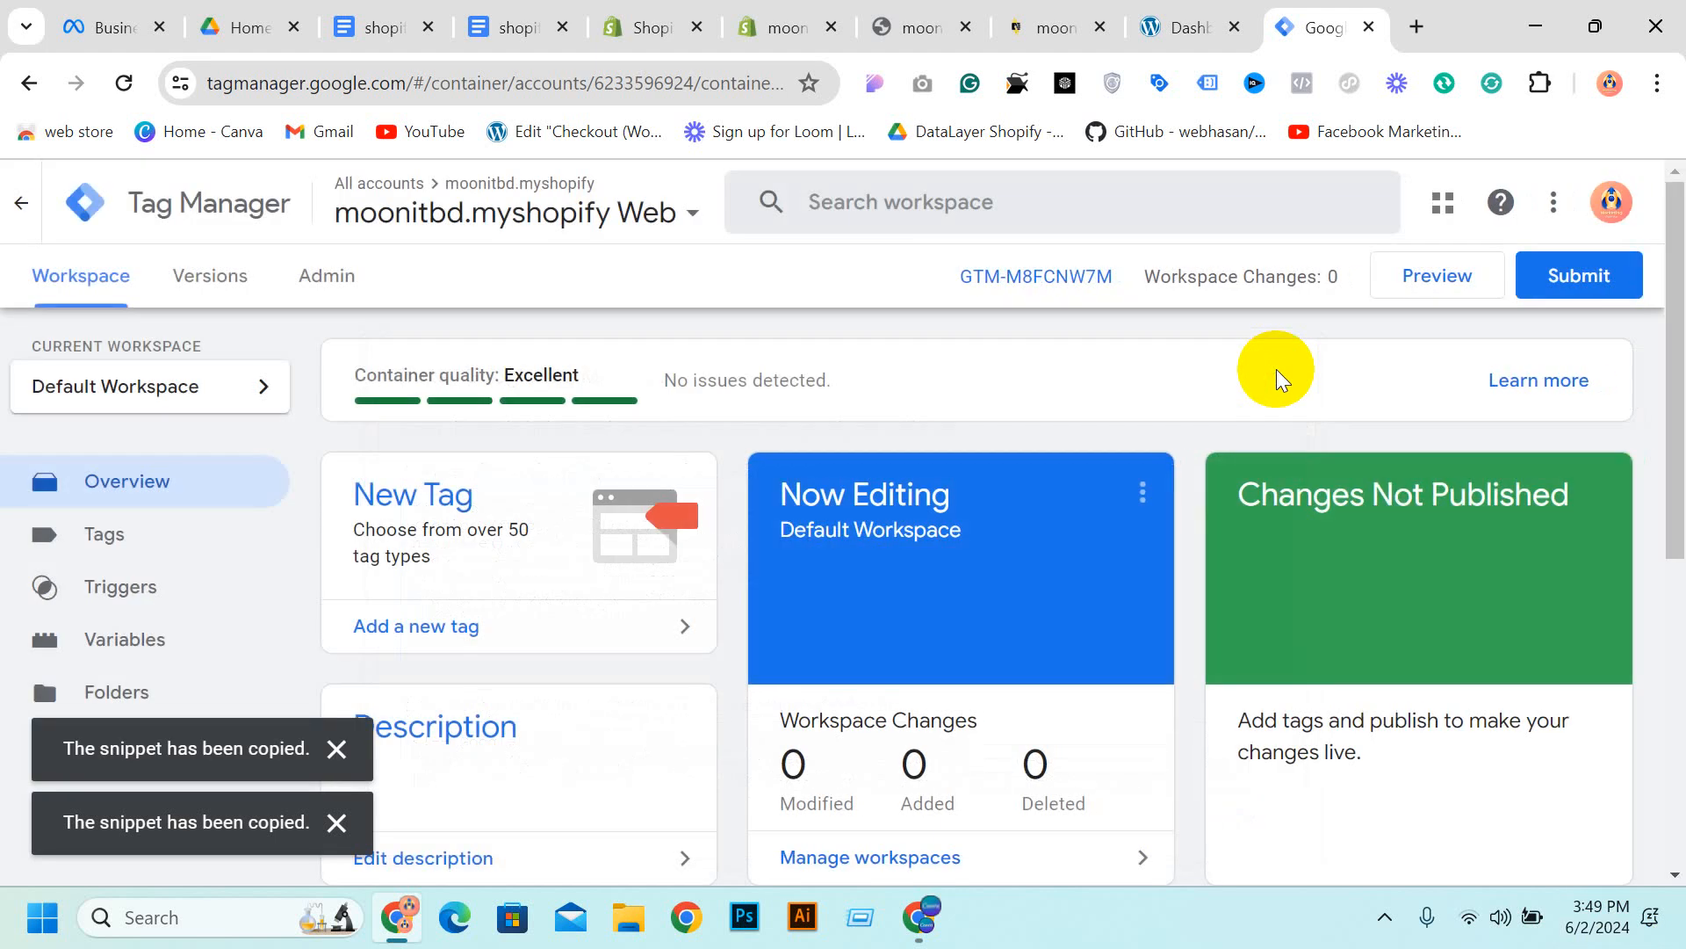
Reopen the installation instructions through the workspace's container ID and copy the head snippet again
{"action": "scroll", "coordinate": [787, 483], "scroll_direction": "down", "scroll_amount": 5}
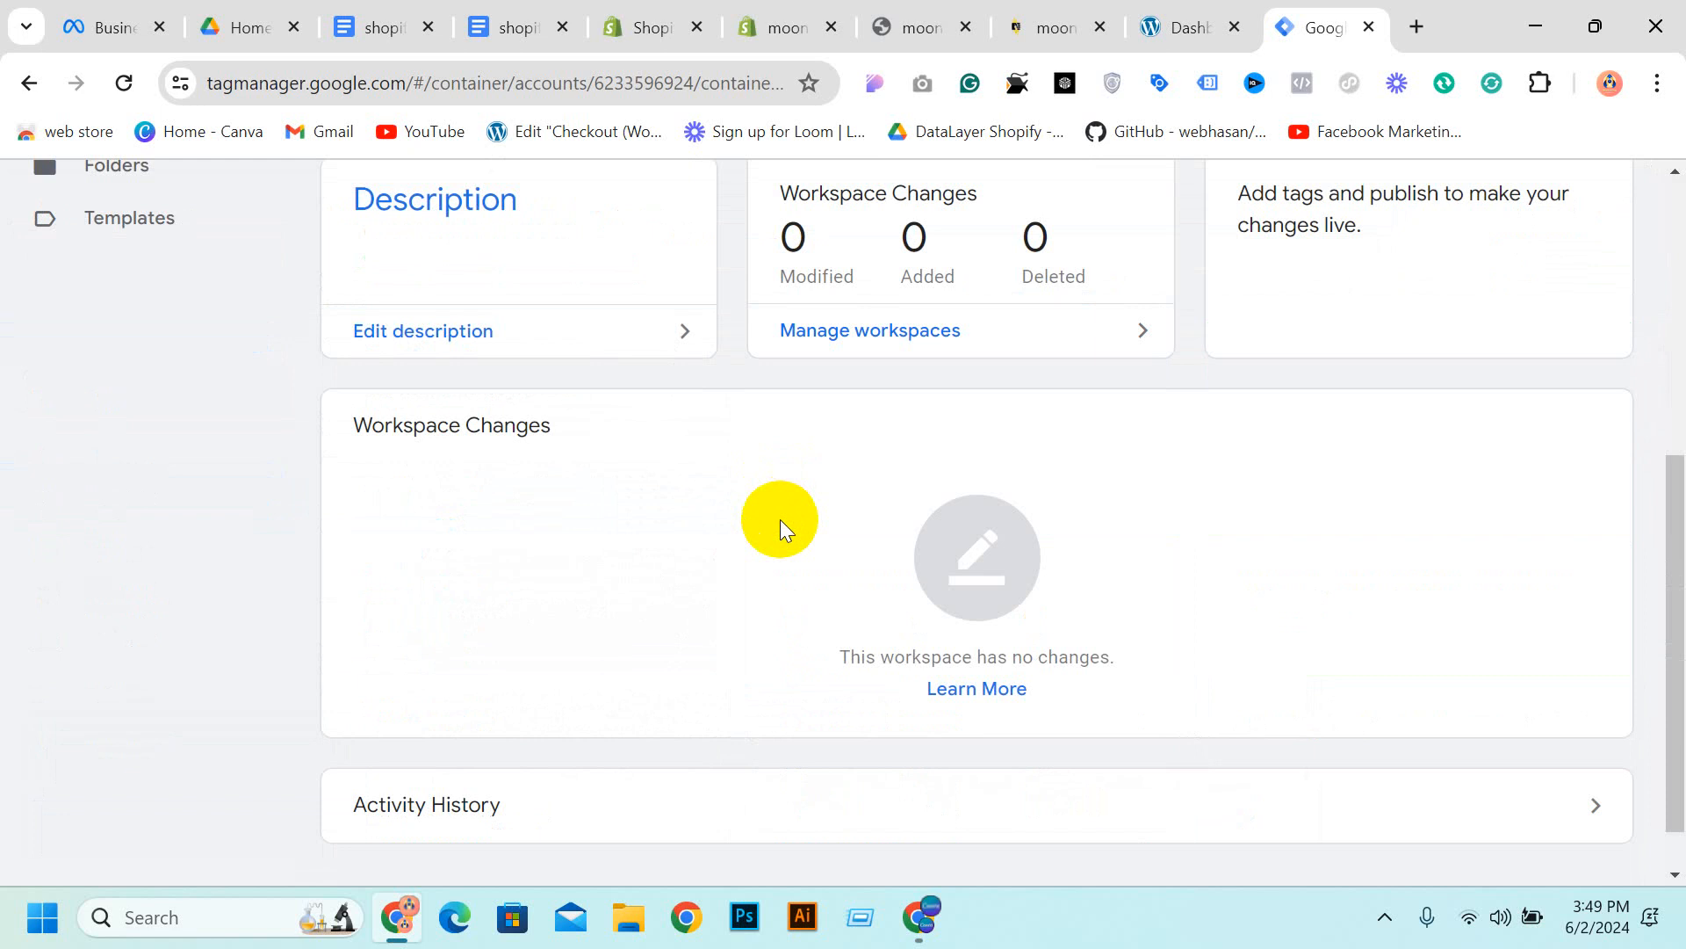
{"action": "scroll", "coordinate": [779, 519], "scroll_direction": "up", "scroll_amount": 5}
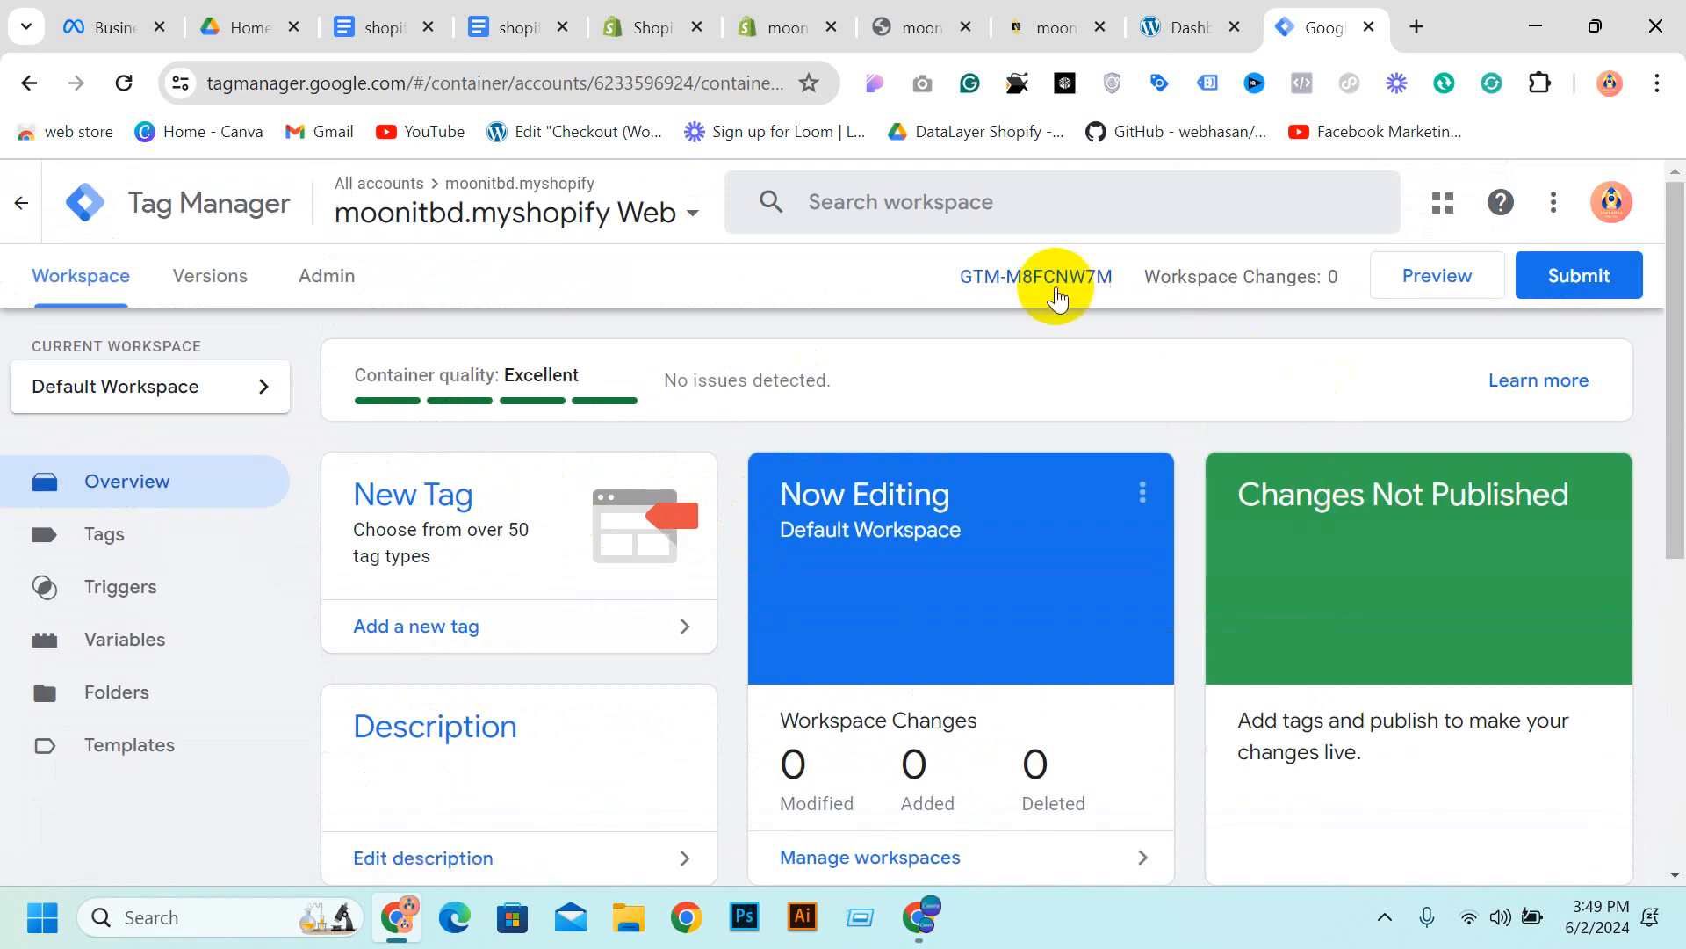
{"action": "left_click", "coordinate": [1056, 279]}
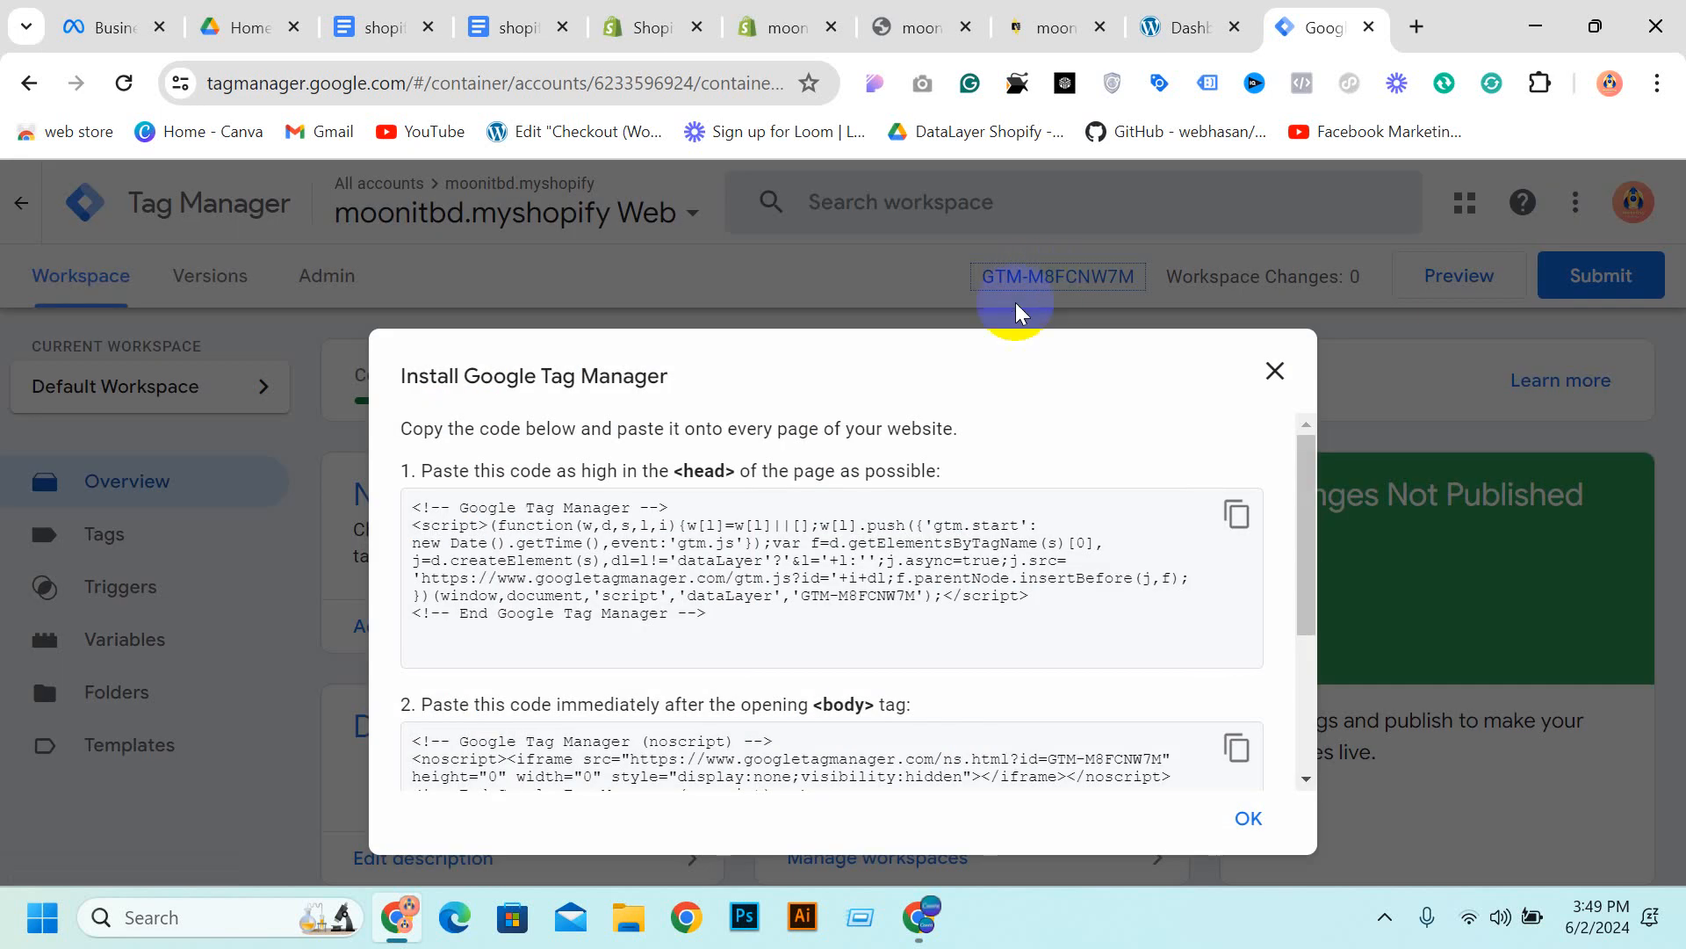
{"action": "scroll", "coordinate": [772, 545], "scroll_direction": "down", "scroll_amount": 2}
{"action": "scroll", "coordinate": [794, 572], "scroll_direction": "up", "scroll_amount": 2}
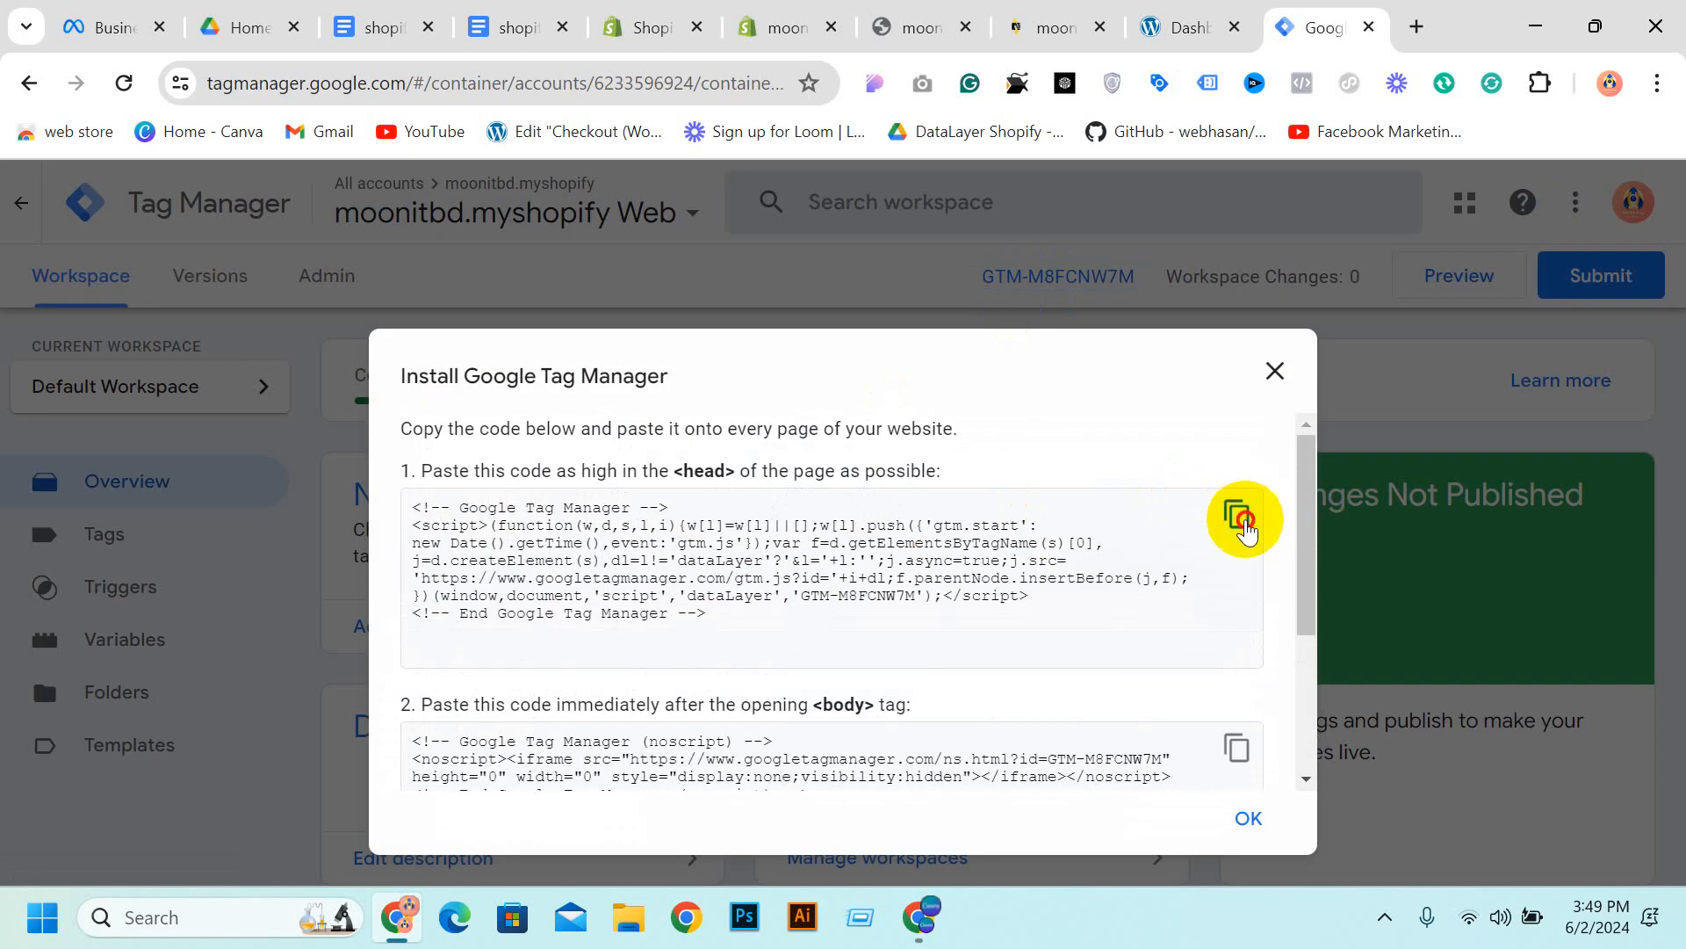
{"action": "left_click", "coordinate": [1238, 519]}
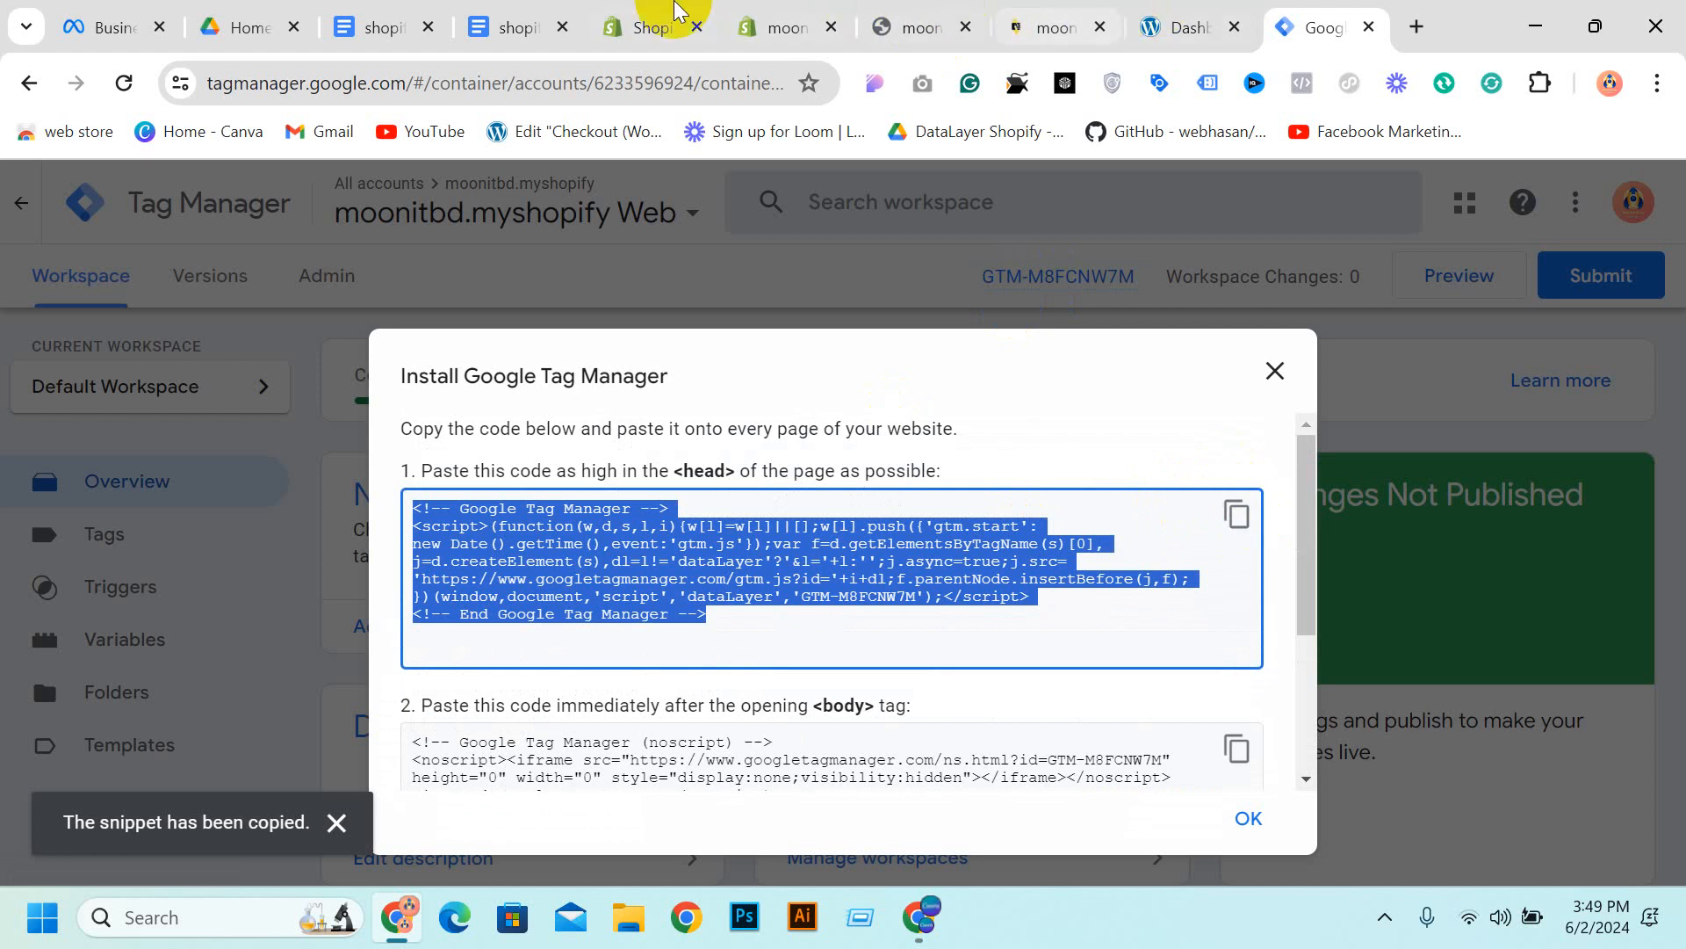
Switch to the Shopify admin and open the current Dawn theme's code editor at theme.liquid
{"action": "left_click", "coordinate": [676, 13]}
{"action": "left_click", "coordinate": [786, 25]}
{"action": "left_click", "coordinate": [127, 210]}
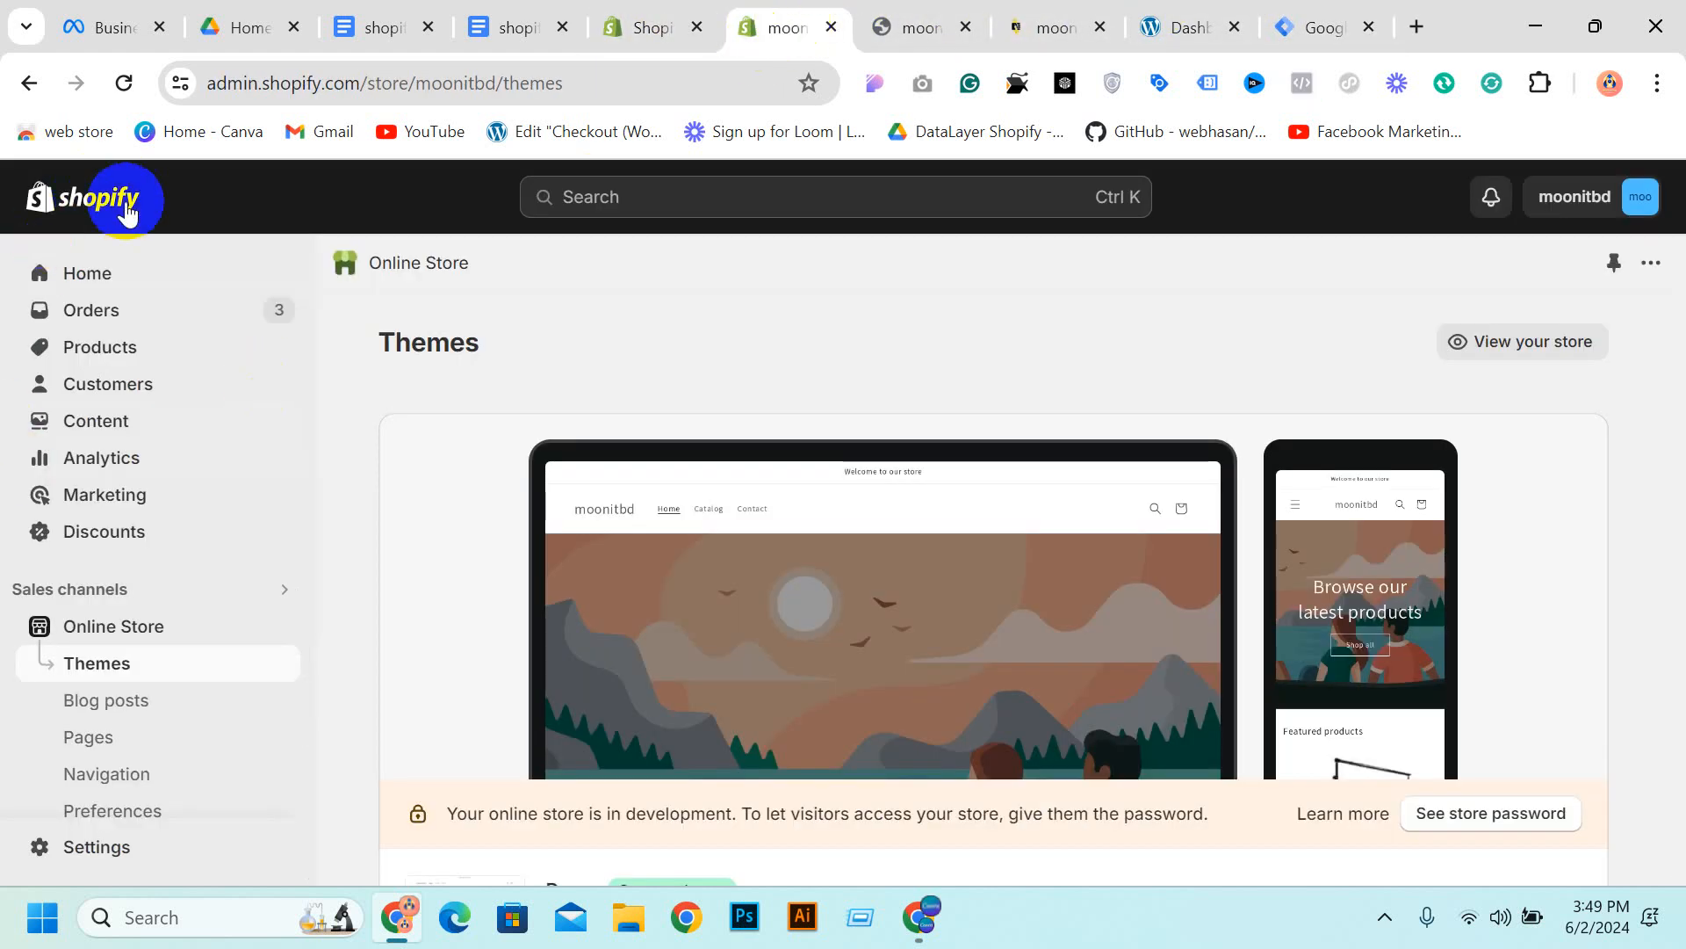
{"action": "scroll", "coordinate": [150, 412], "scroll_direction": "down", "scroll_amount": 2}
{"action": "scroll", "coordinate": [139, 482], "scroll_direction": "up", "scroll_amount": 2}
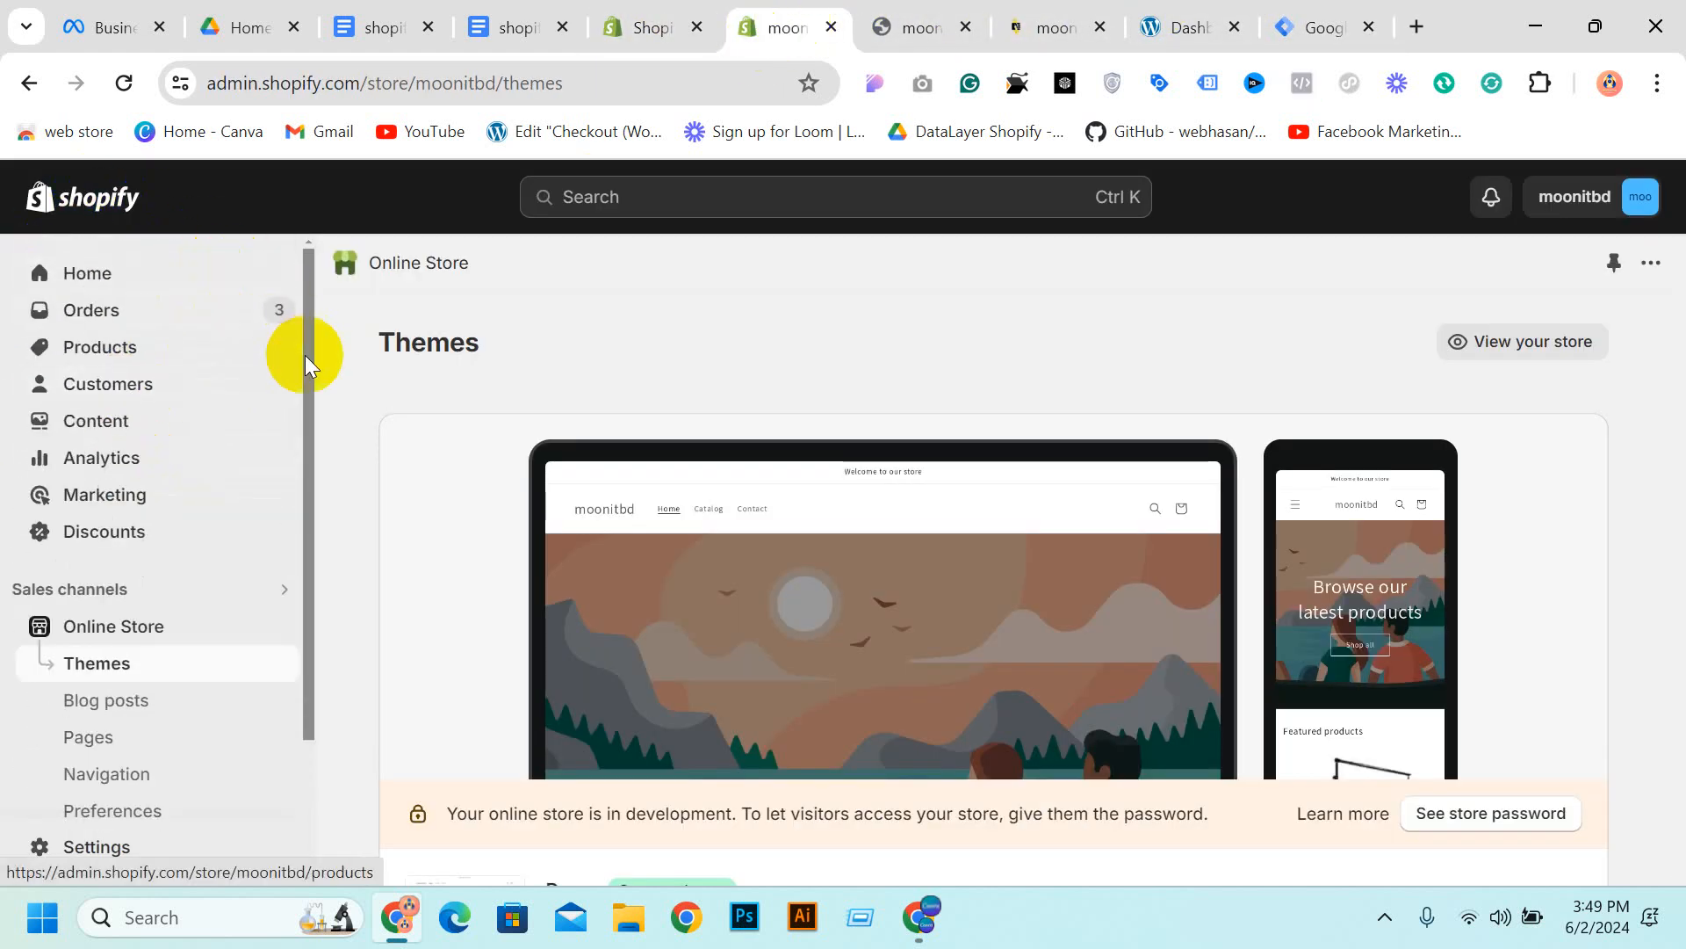
{"action": "scroll", "coordinate": [132, 478], "scroll_direction": "down", "scroll_amount": 2}
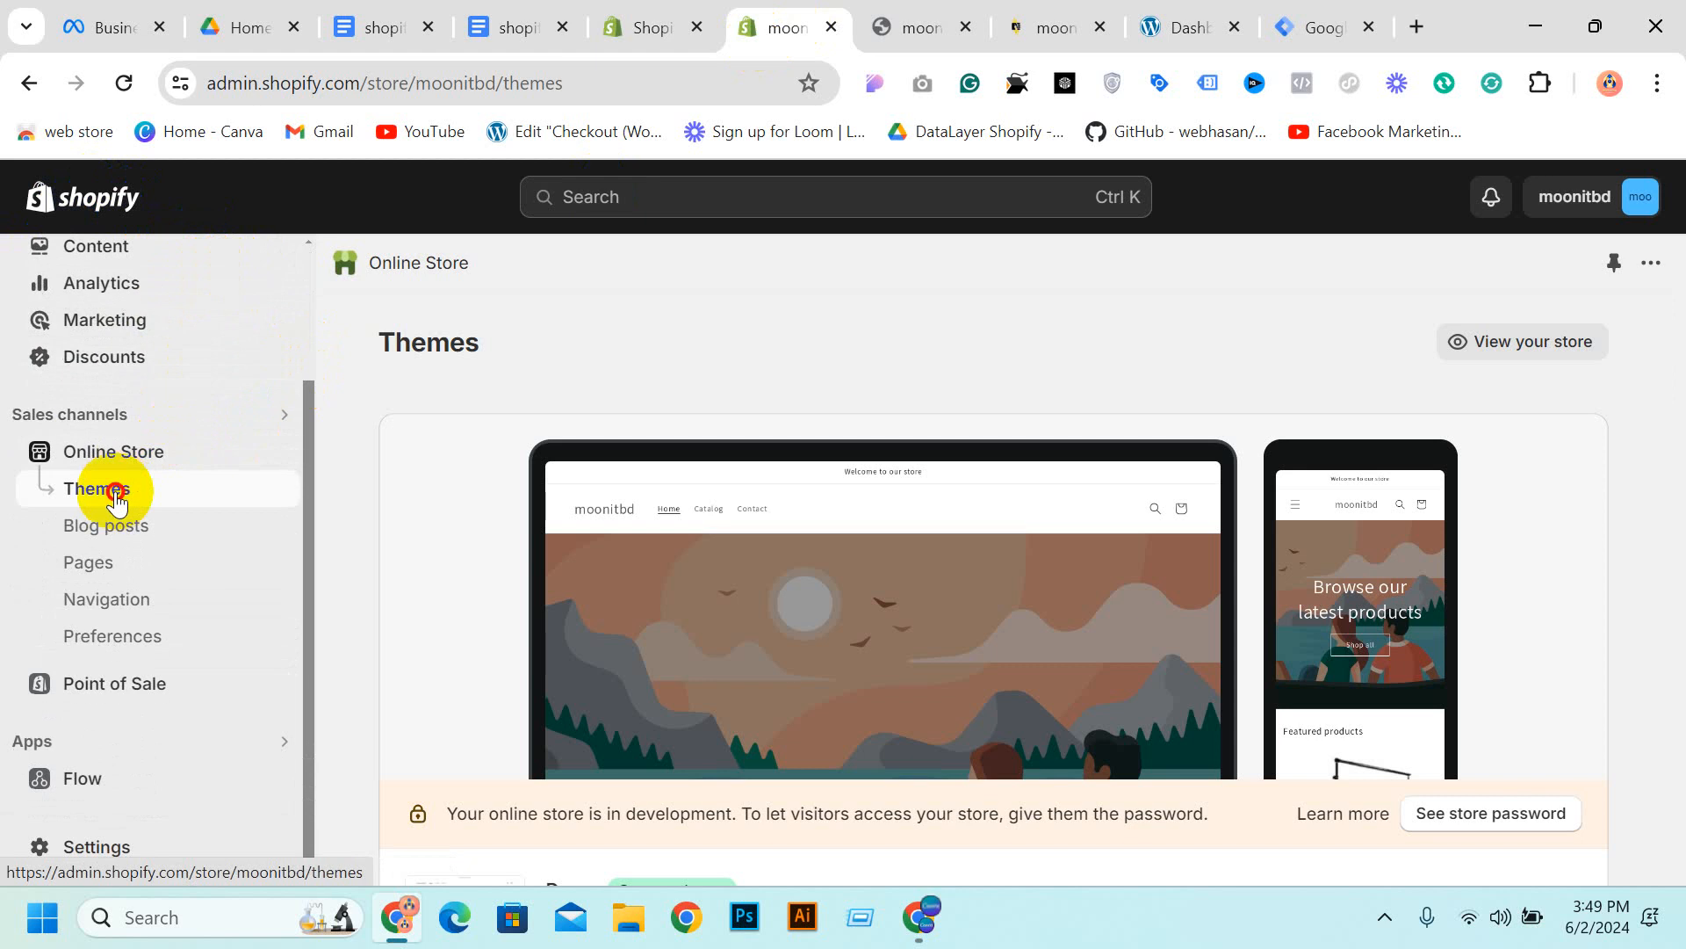
{"action": "scroll", "coordinate": [1449, 597], "scroll_direction": "down", "scroll_amount": 5}
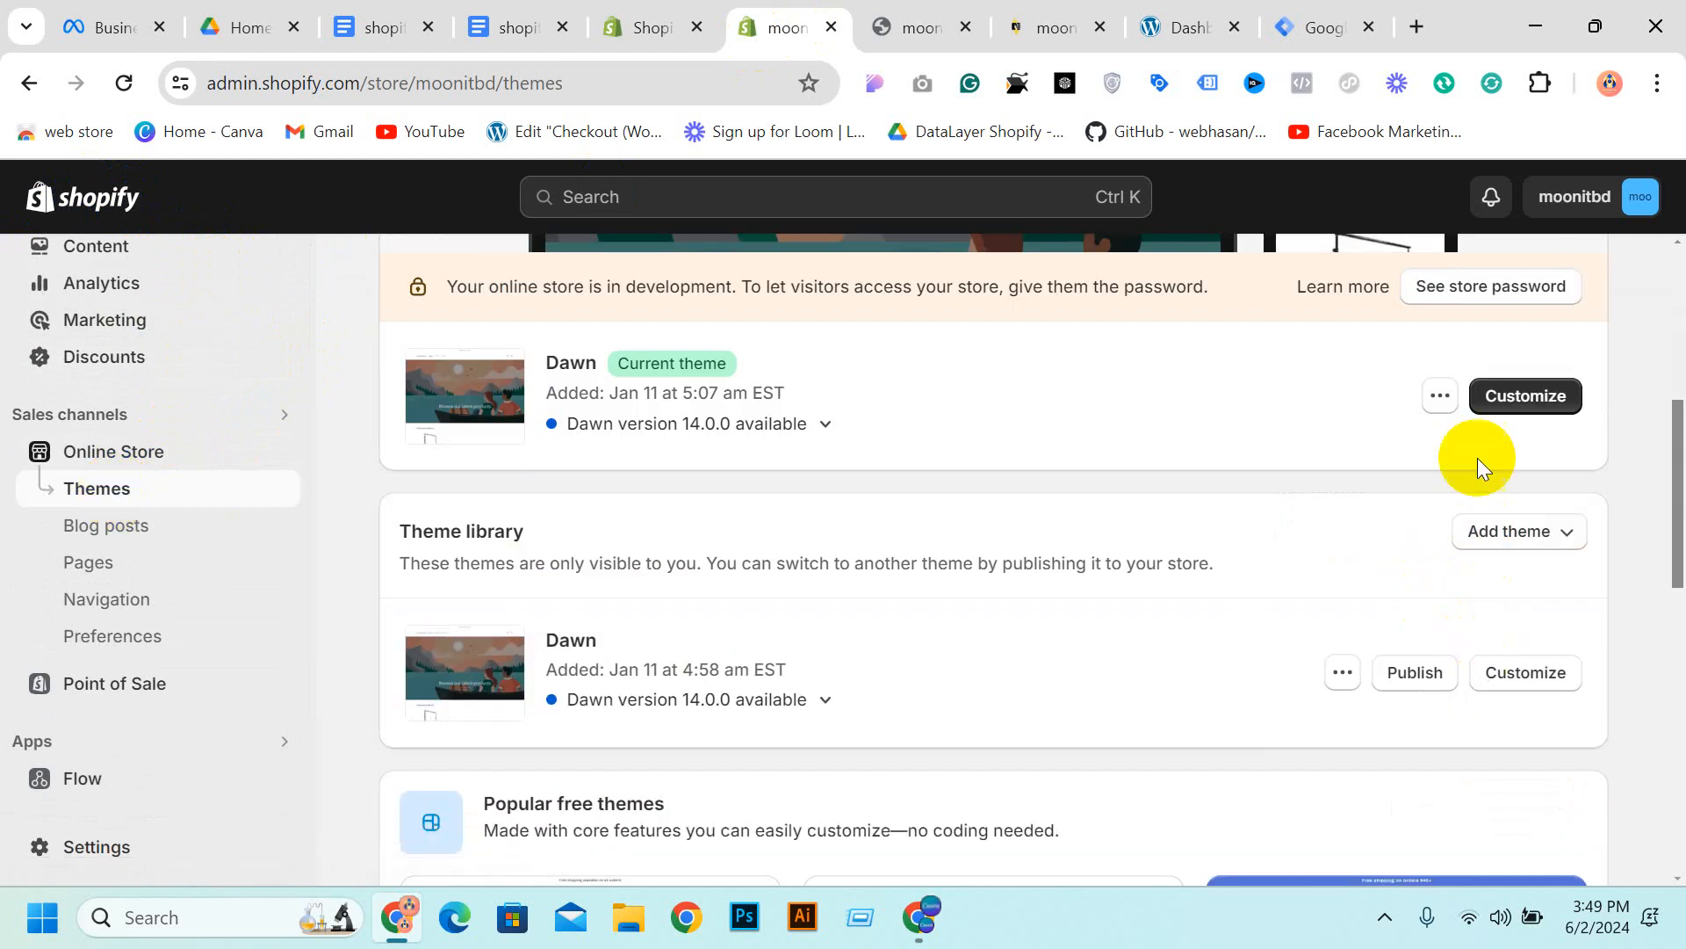
{"action": "left_click", "coordinate": [1437, 404]}
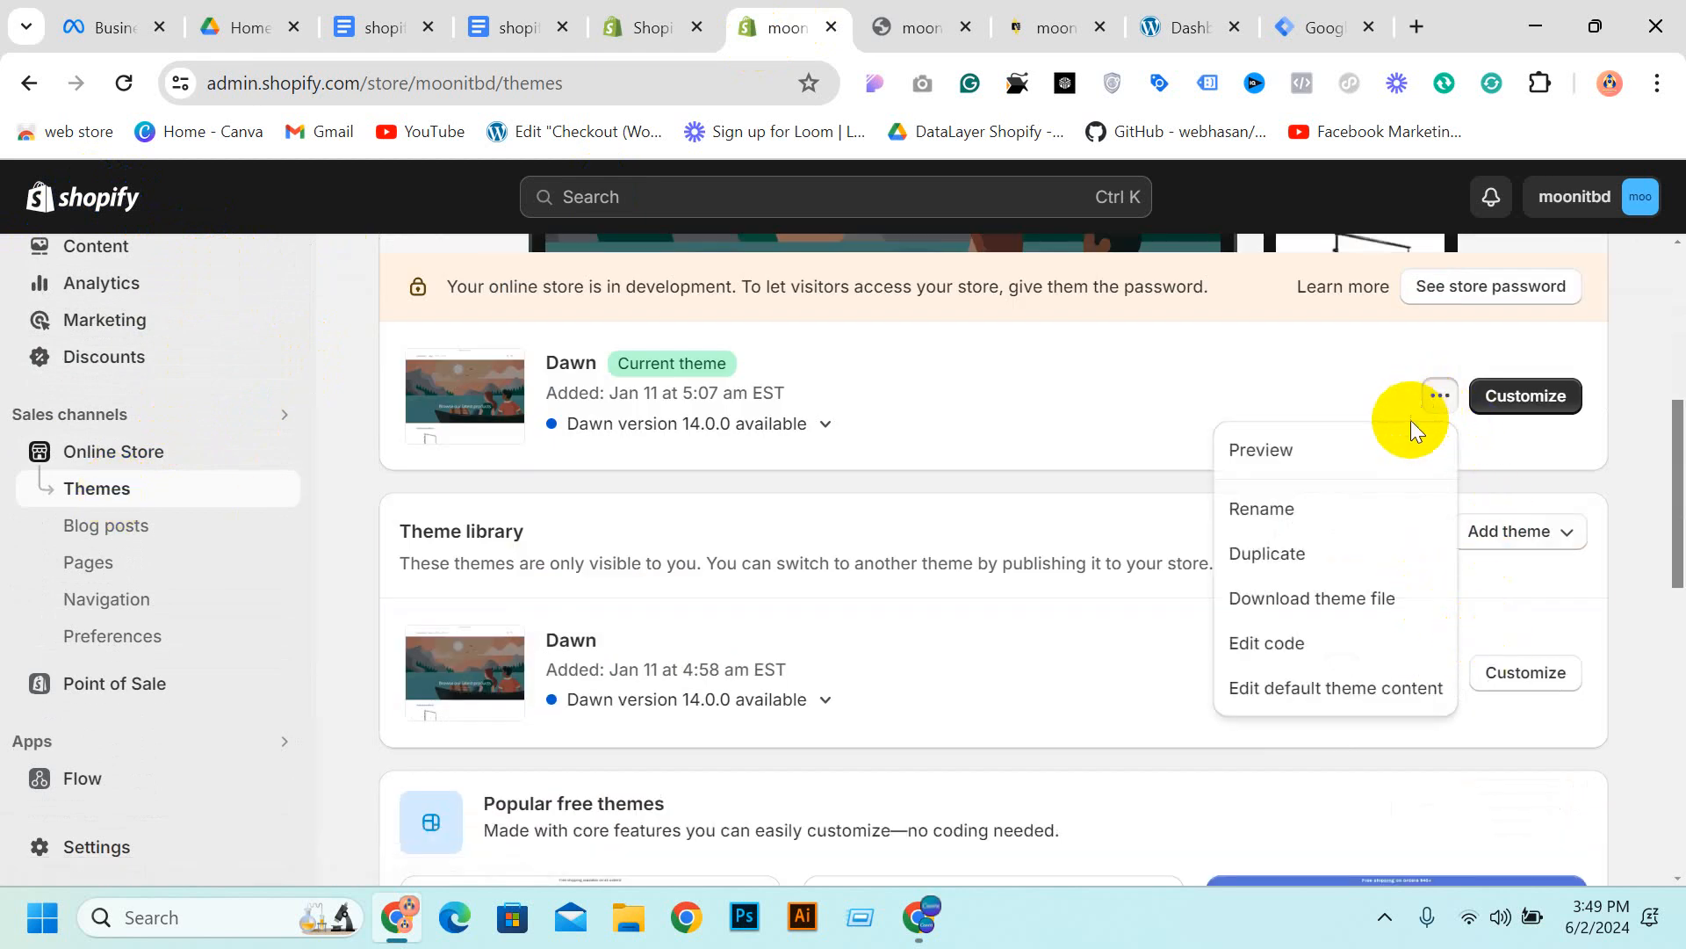
{"action": "left_click", "coordinate": [1275, 650]}
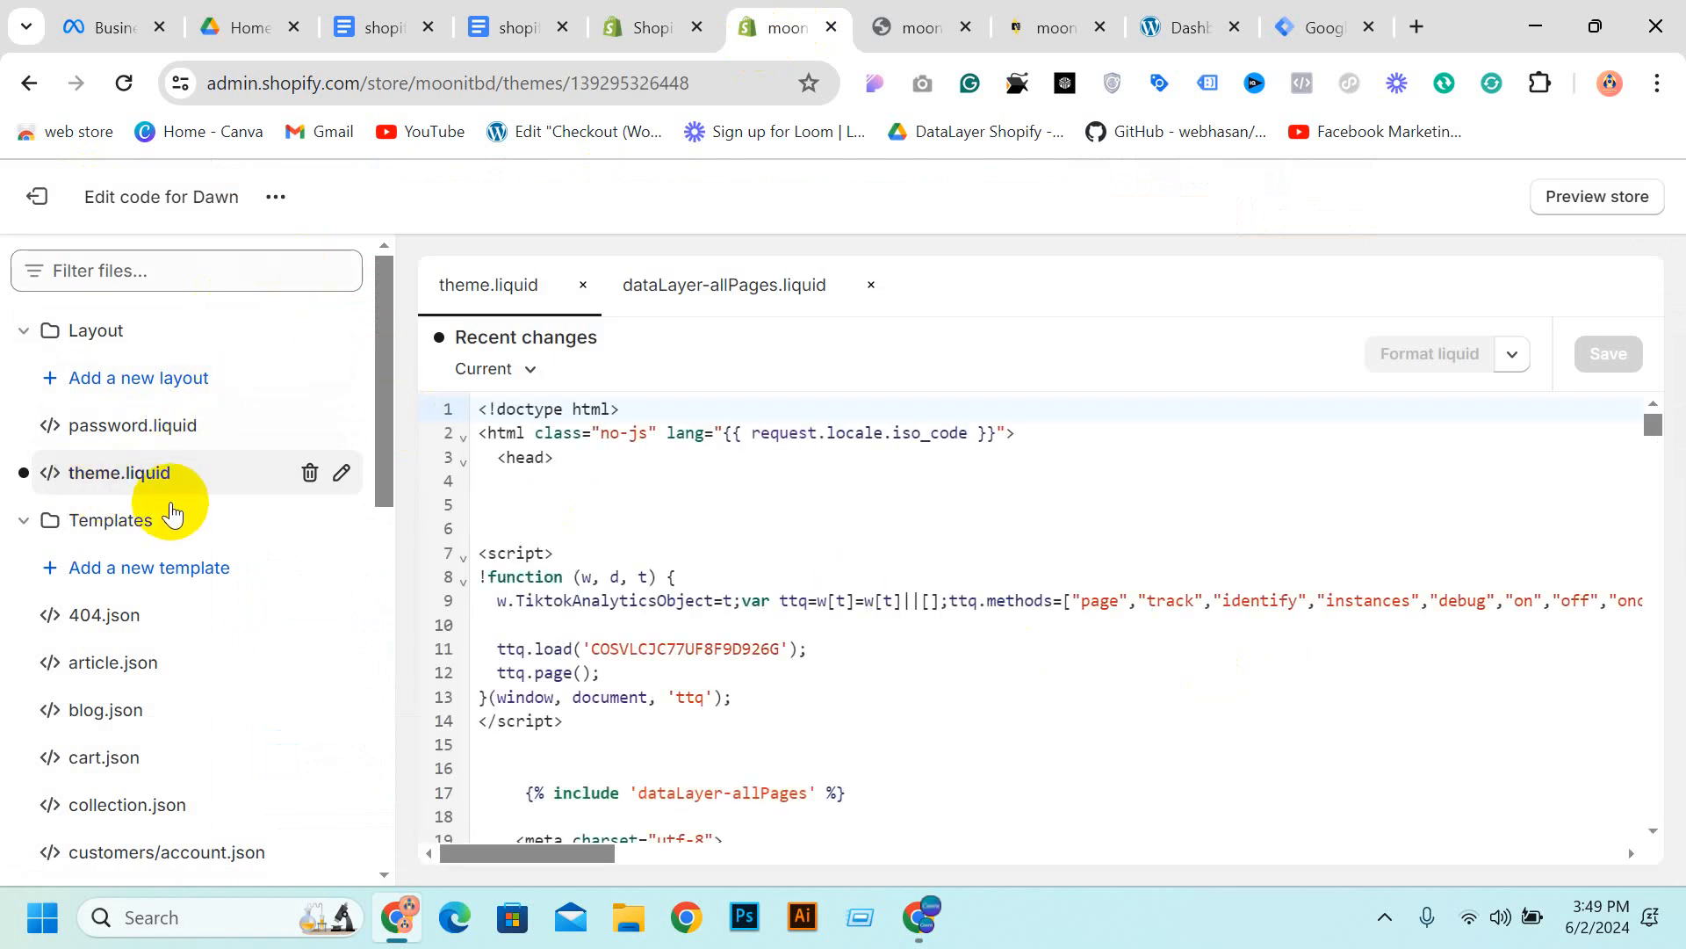
{"action": "scroll", "coordinate": [489, 471], "scroll_direction": "down", "scroll_amount": 2}
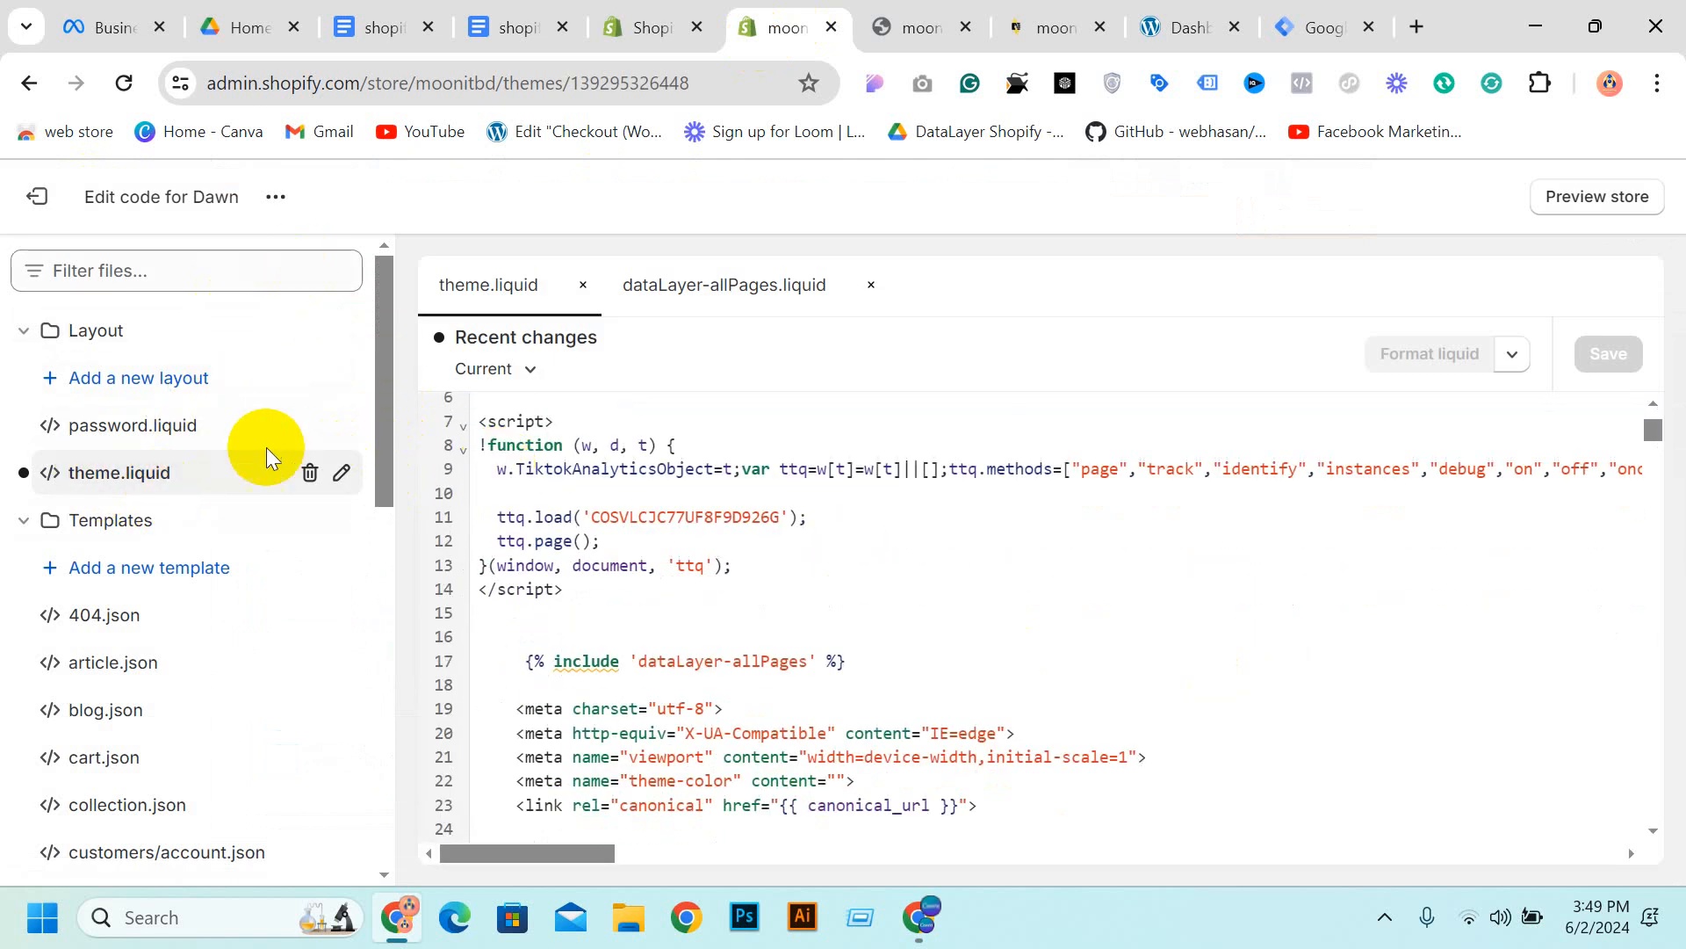
Paste the copied GTM-M8FCNW7M head snippet just below the opening head tag in theme.liquid and save the file
{"action": "scroll", "coordinate": [536, 457], "scroll_direction": "up", "scroll_amount": 2}
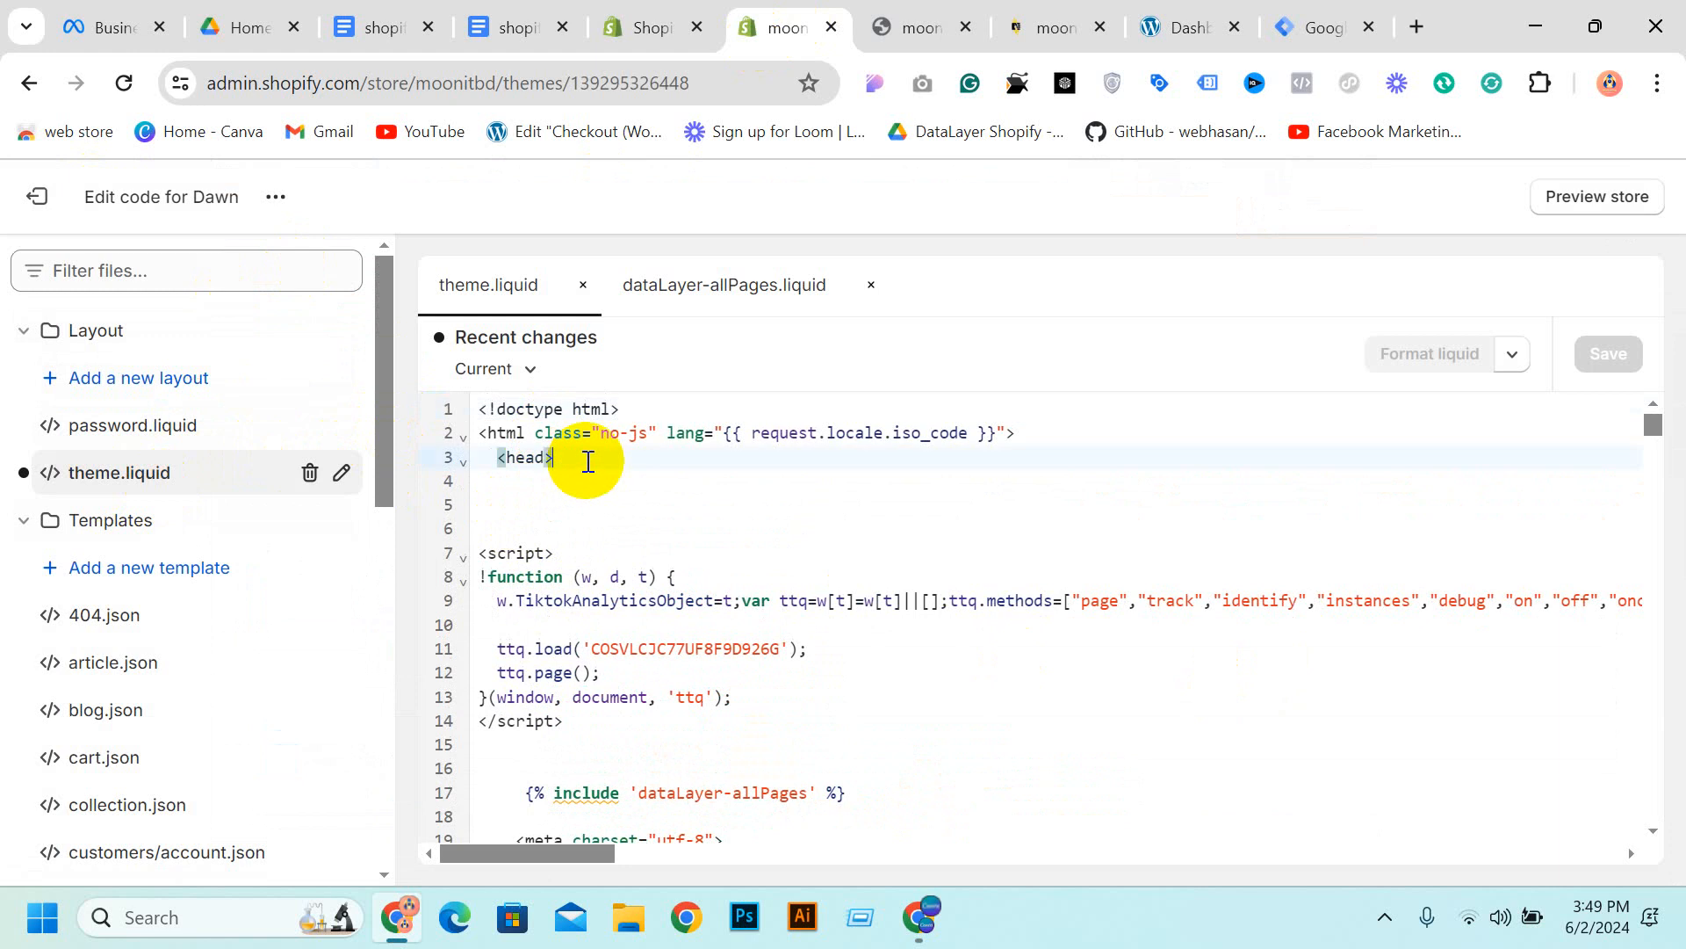
{"action": "left_click", "coordinate": [512, 507]}
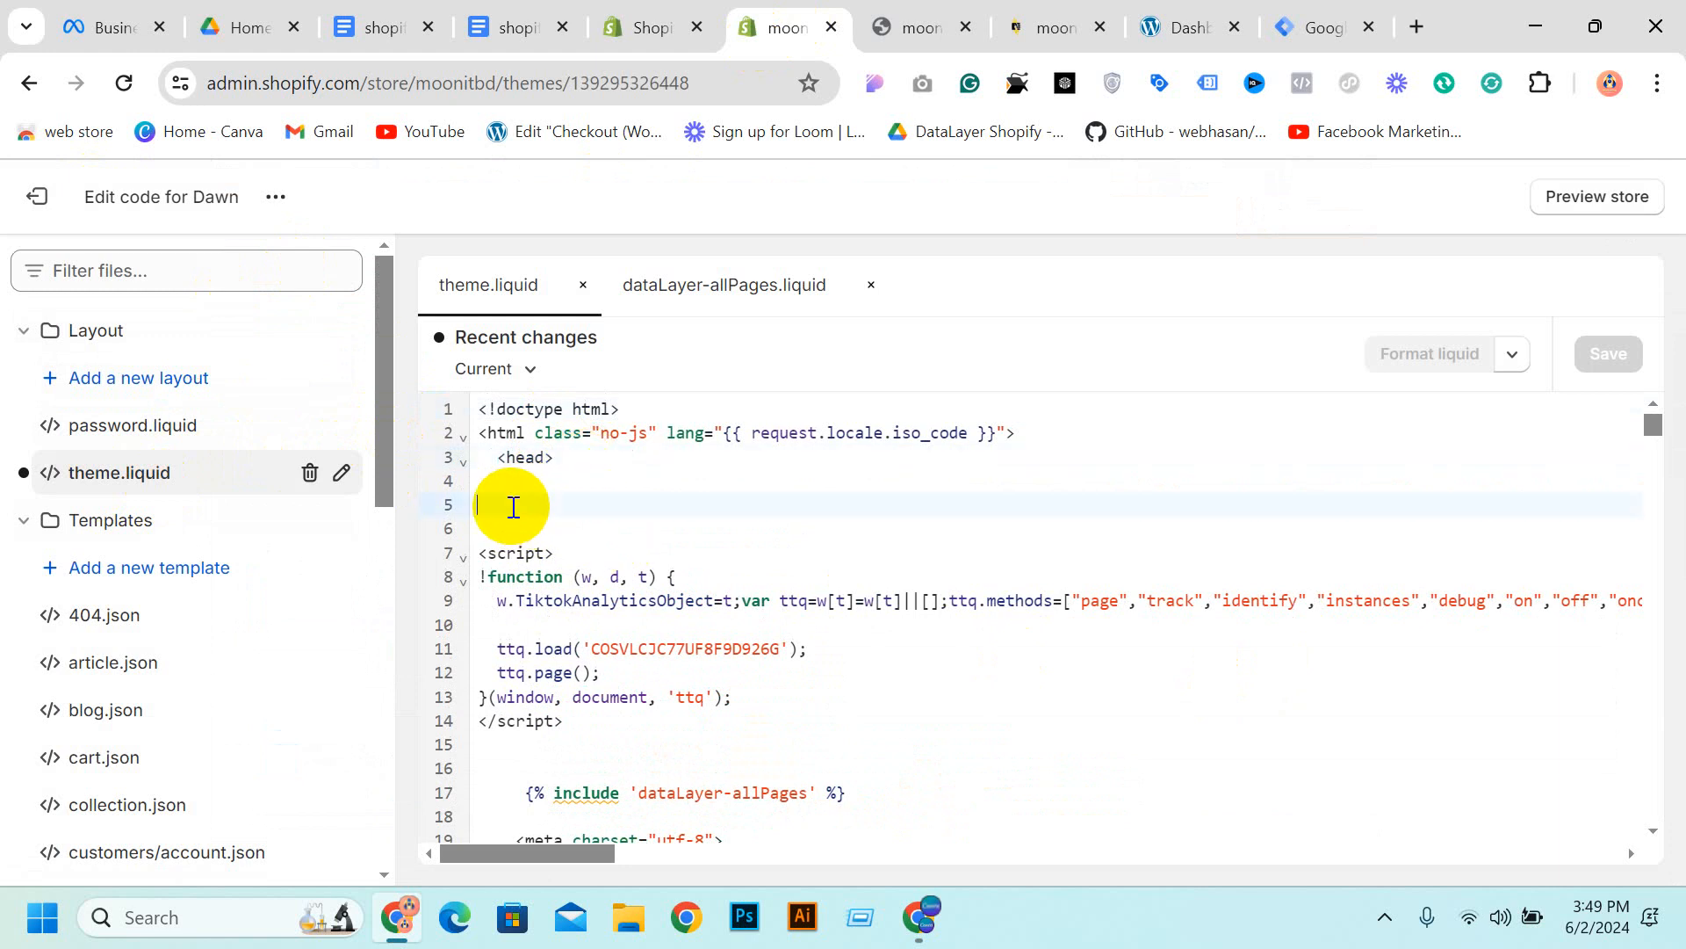
{"action": "type", "text": "<!-- Google Tag Manager --> <script>(function(w,d,s,l,i){w[l]=w[l]||[];w[l].push({'gtm.start': new Date().getTime(),event:'gtm.js'});var f=d.getElementsByTagName(s)[0], j=d.createElement(s),dl=l!='dataLayer'?'&l='+l:'';j.async=true;j.src= 'https://www.googletagmanager.com/gtm.js?id='+i+dl;f.parentNode.insertBefore(j,f); })(window,document,'script','dataLayer','GTM-M8FCNW7M');</script> <!-- End Google Tag Manager -->"}
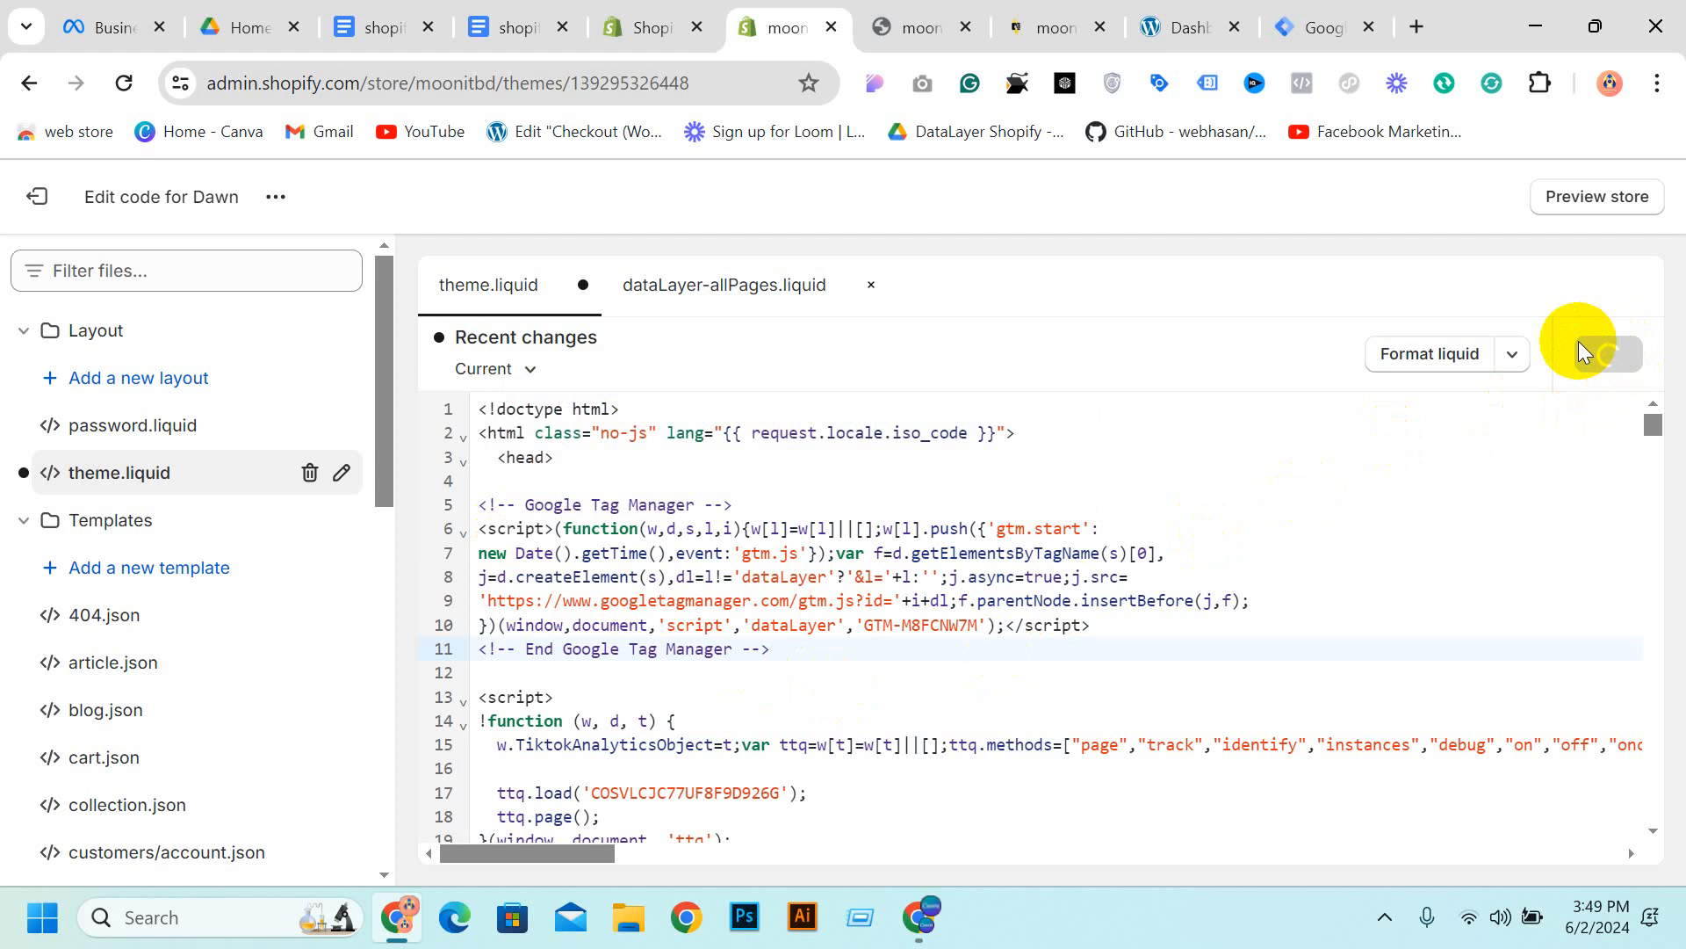
Switch back to Google Tag Manager and copy the noscript body snippet from the installation instructions
{"action": "left_click", "coordinate": [1317, 11]}
{"action": "scroll", "coordinate": [515, 614], "scroll_direction": "down", "scroll_amount": 1}
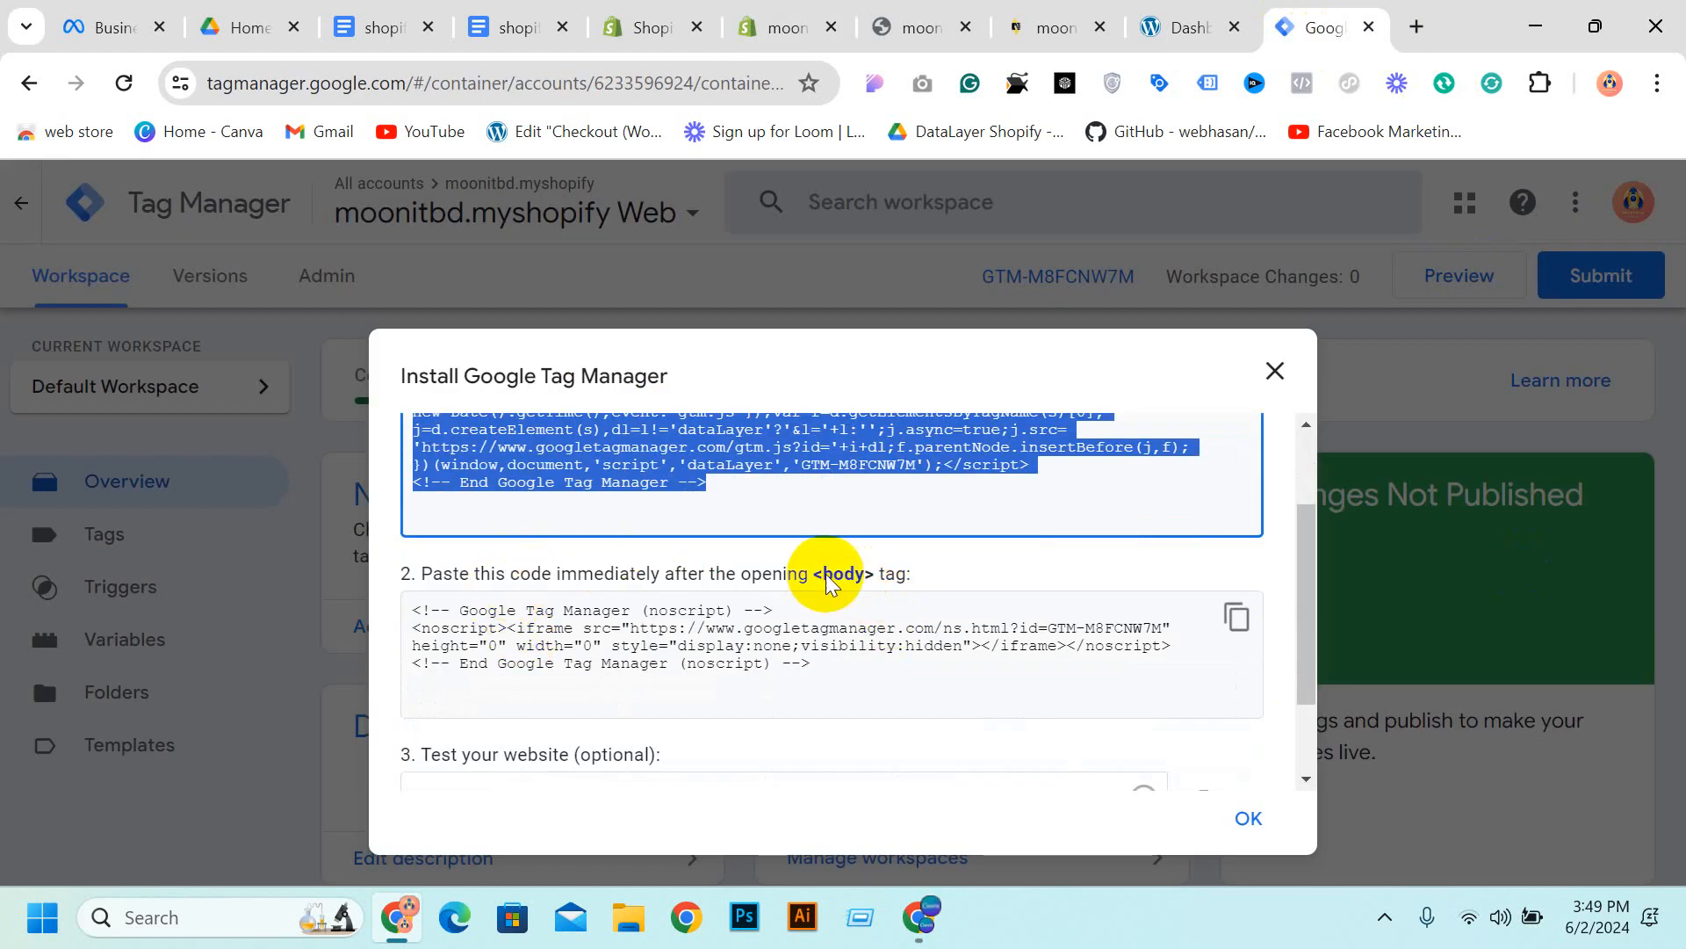
{"action": "double_click", "coordinate": [854, 580]}
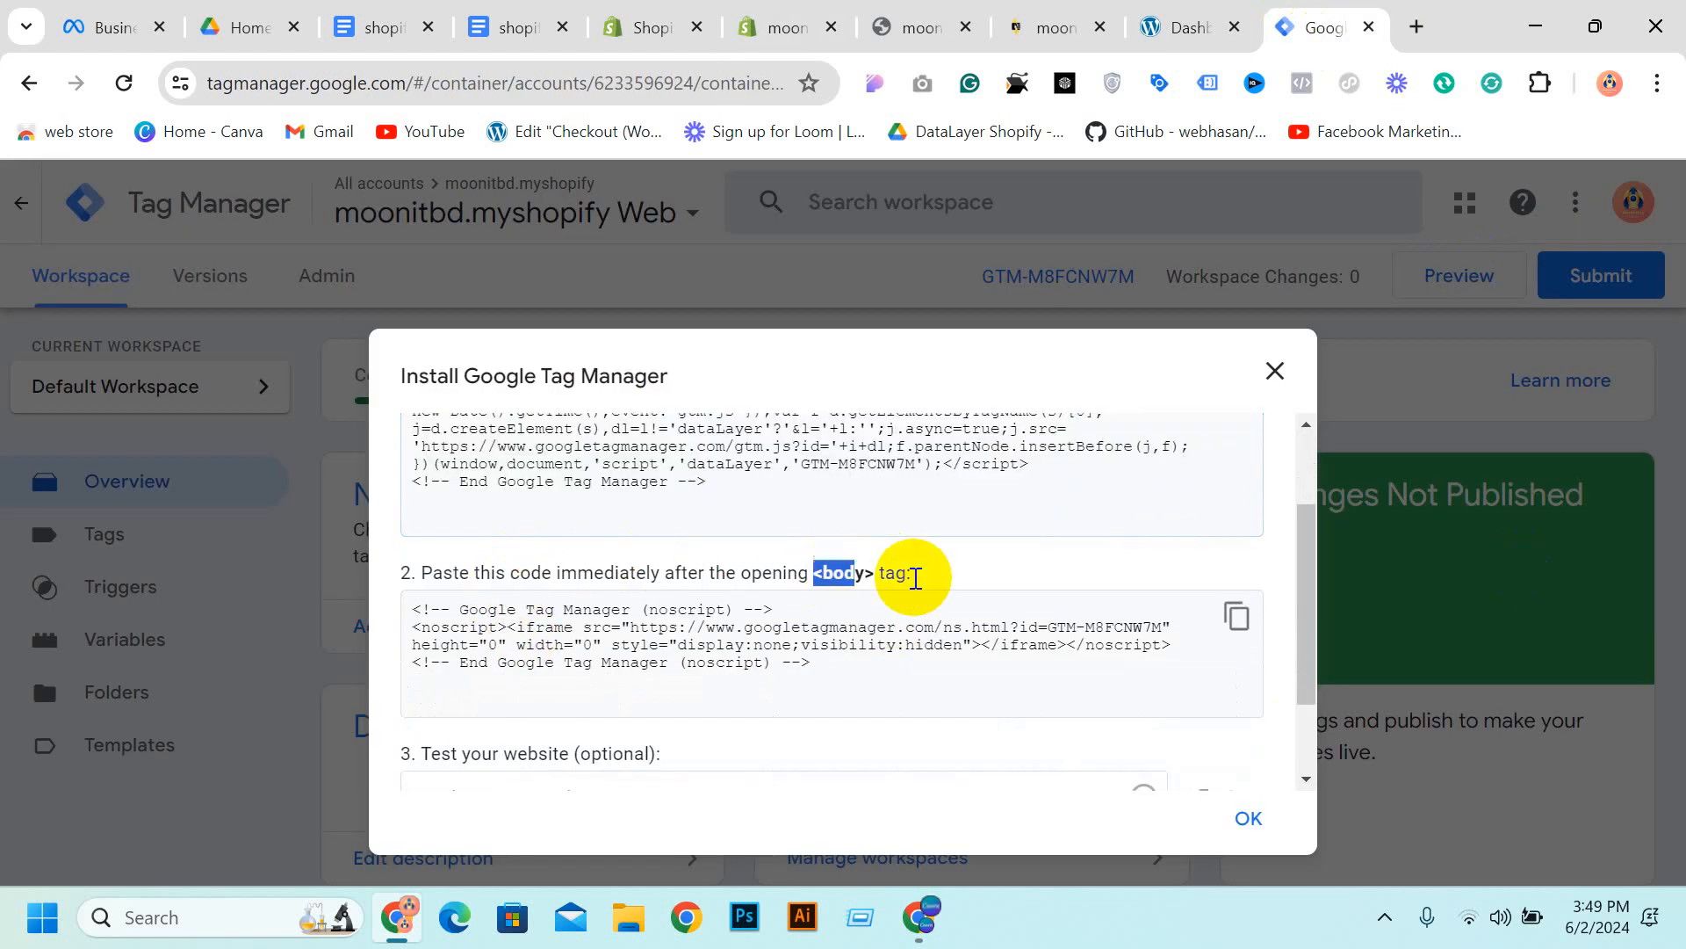
{"action": "left_click", "coordinate": [1236, 617]}
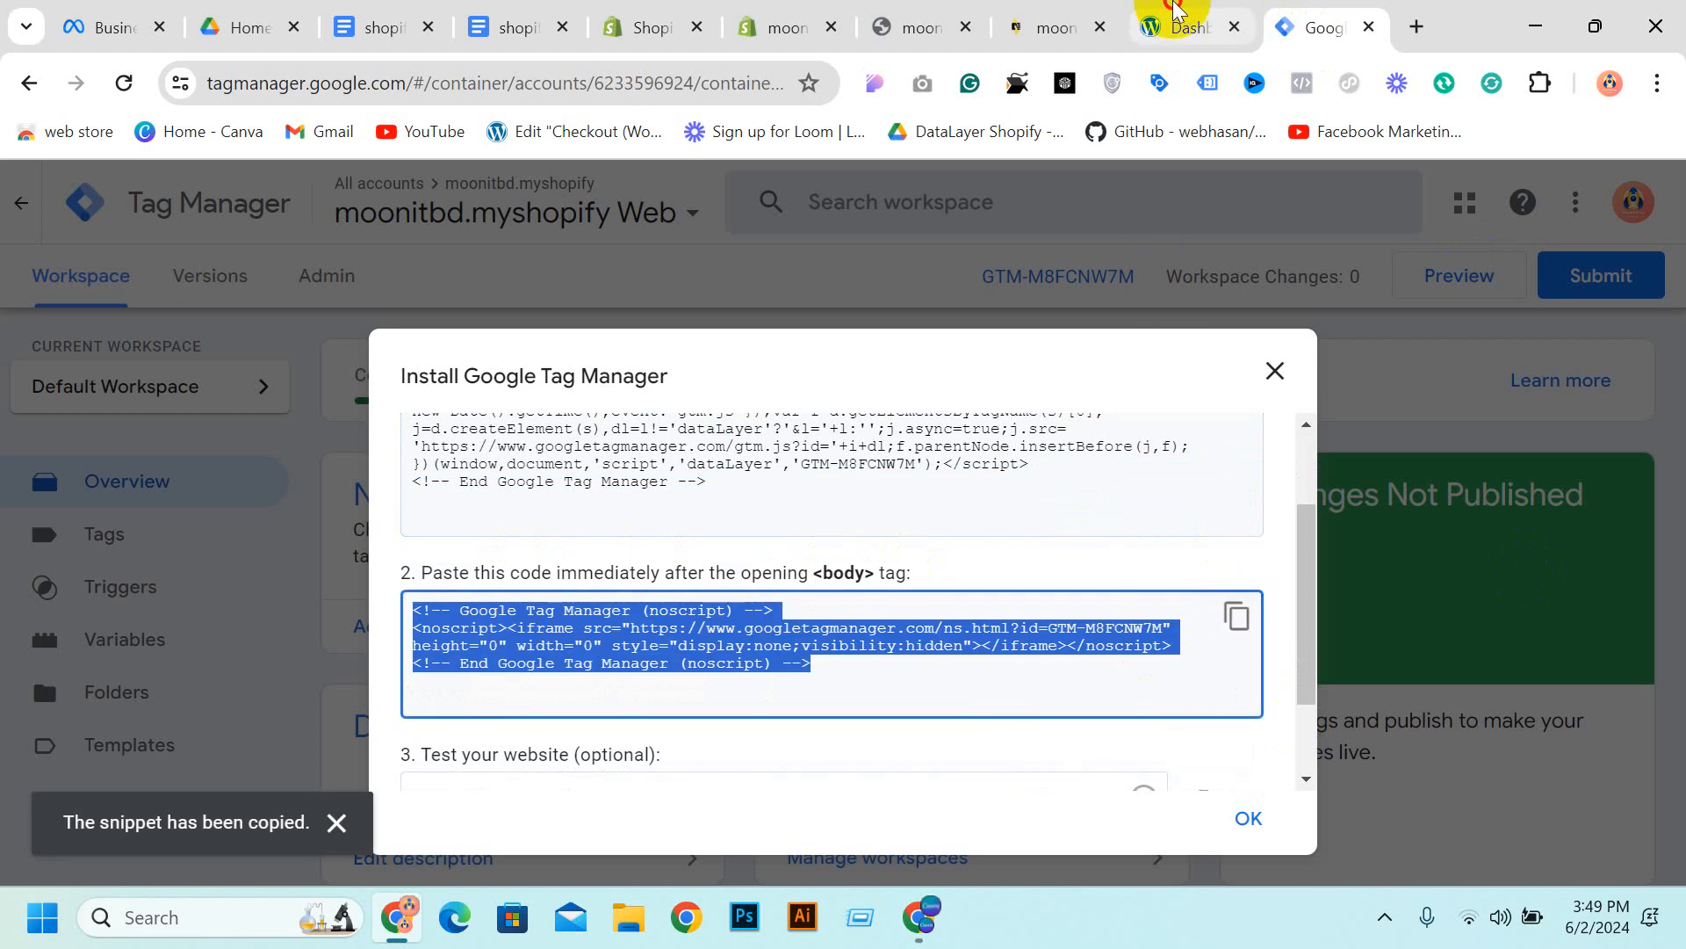
In theme.liquid, replace the old GTM-W99CWQZC noscript snippet above the closing body tag with the copied GTM-M8FCNW7M one and save
{"action": "left_click", "coordinate": [1177, 26]}
{"action": "left_click", "coordinate": [786, 25]}
{"action": "scroll", "coordinate": [677, 527], "scroll_direction": "down", "scroll_amount": 20}
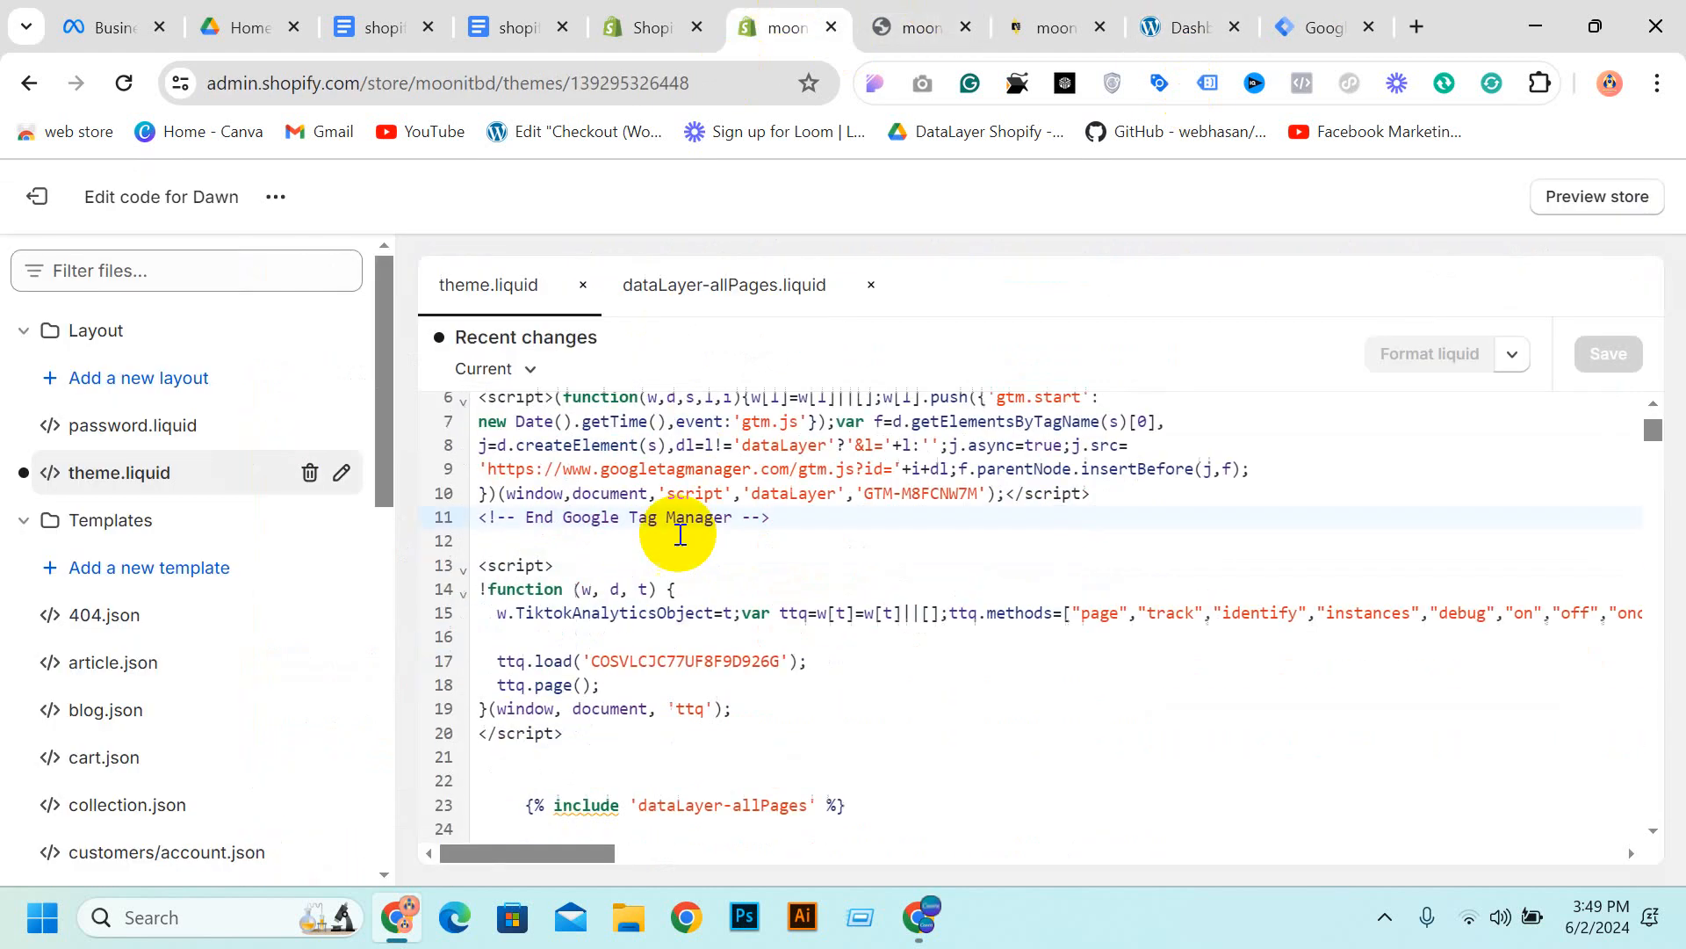
{"action": "scroll", "coordinate": [864, 618], "scroll_direction": "down", "scroll_amount": 20}
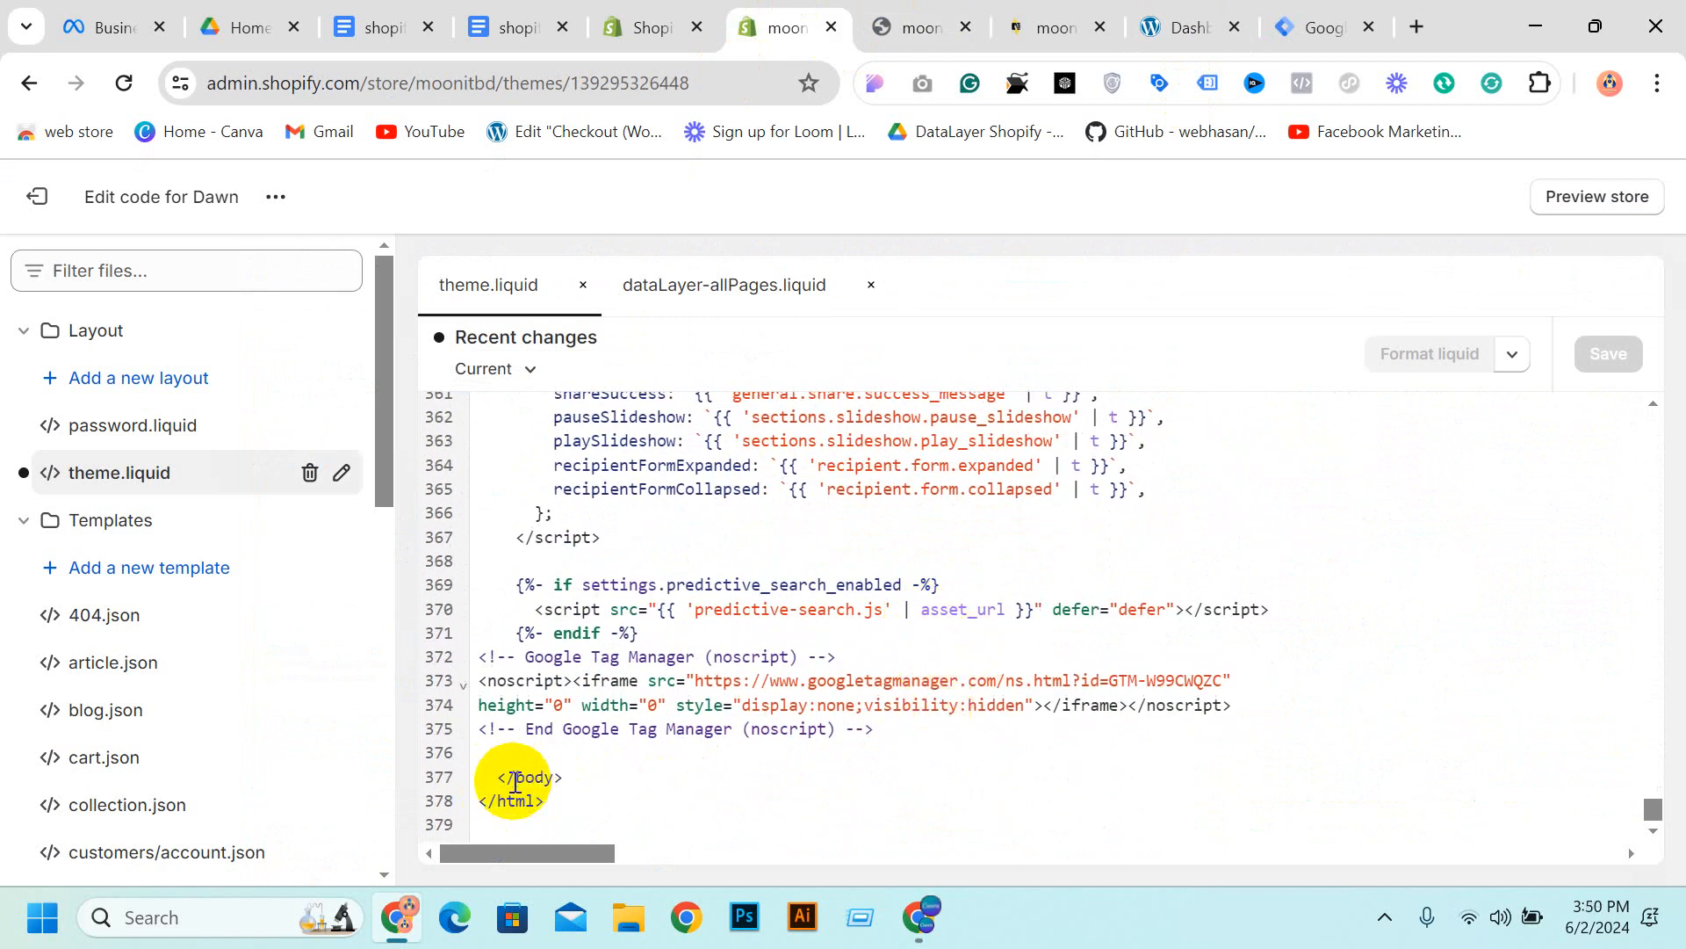
{"action": "scroll", "coordinate": [534, 621], "scroll_direction": "up", "scroll_amount": 11}
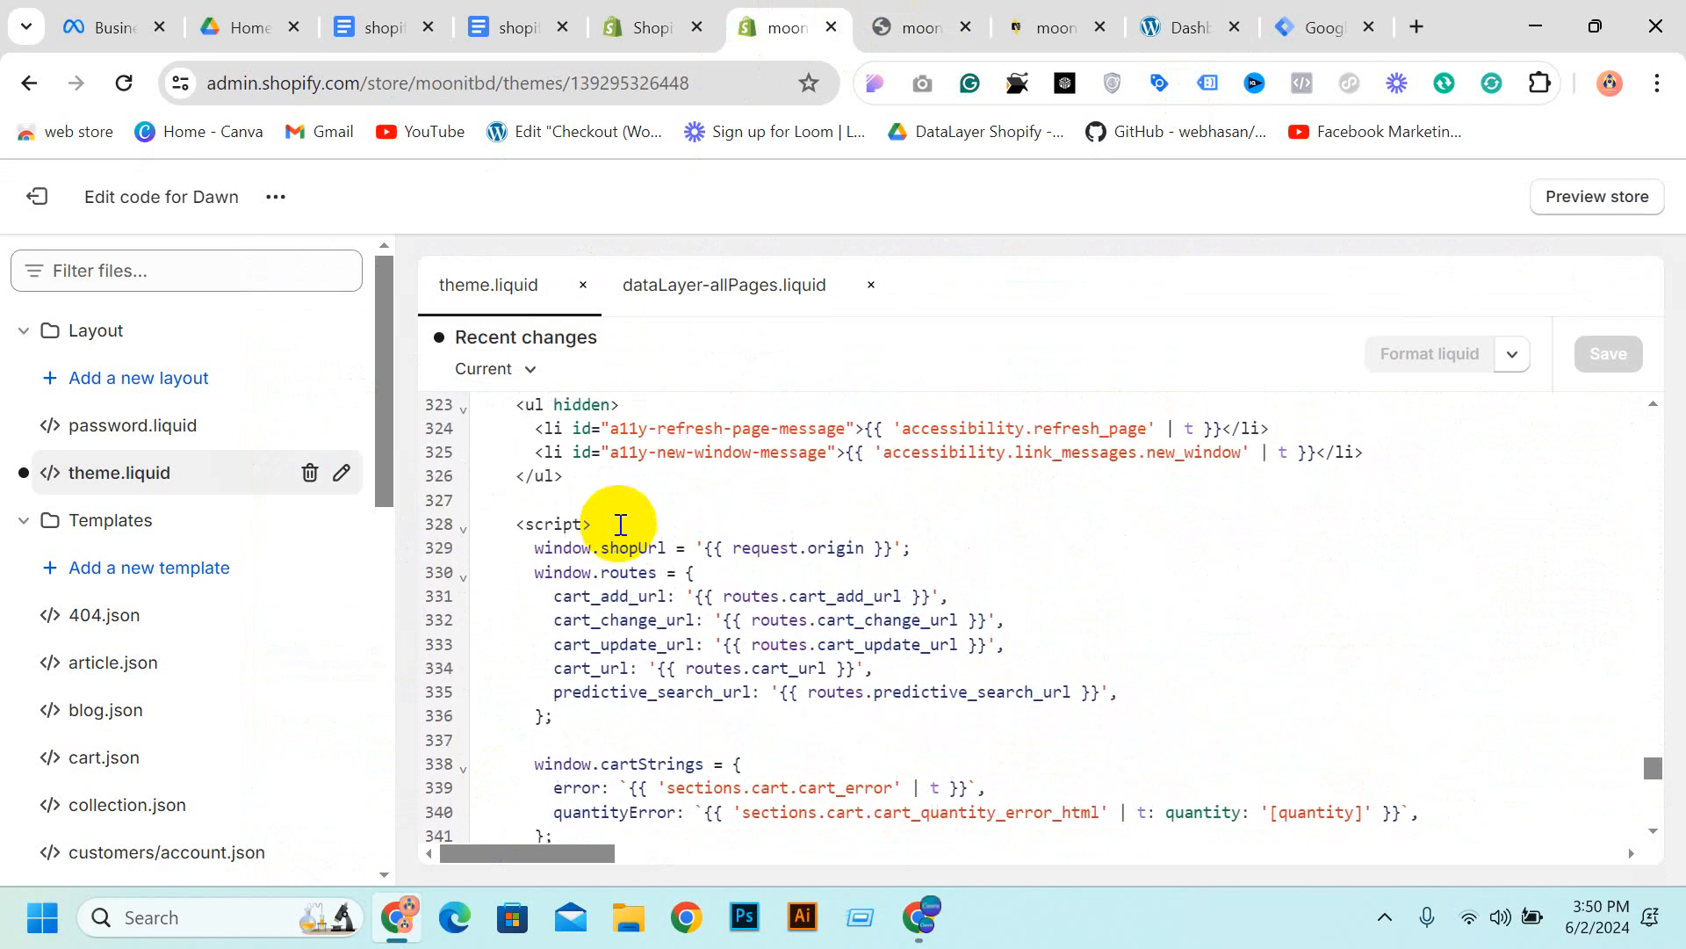
{"action": "scroll", "coordinate": [621, 523], "scroll_direction": "up", "scroll_amount": 9}
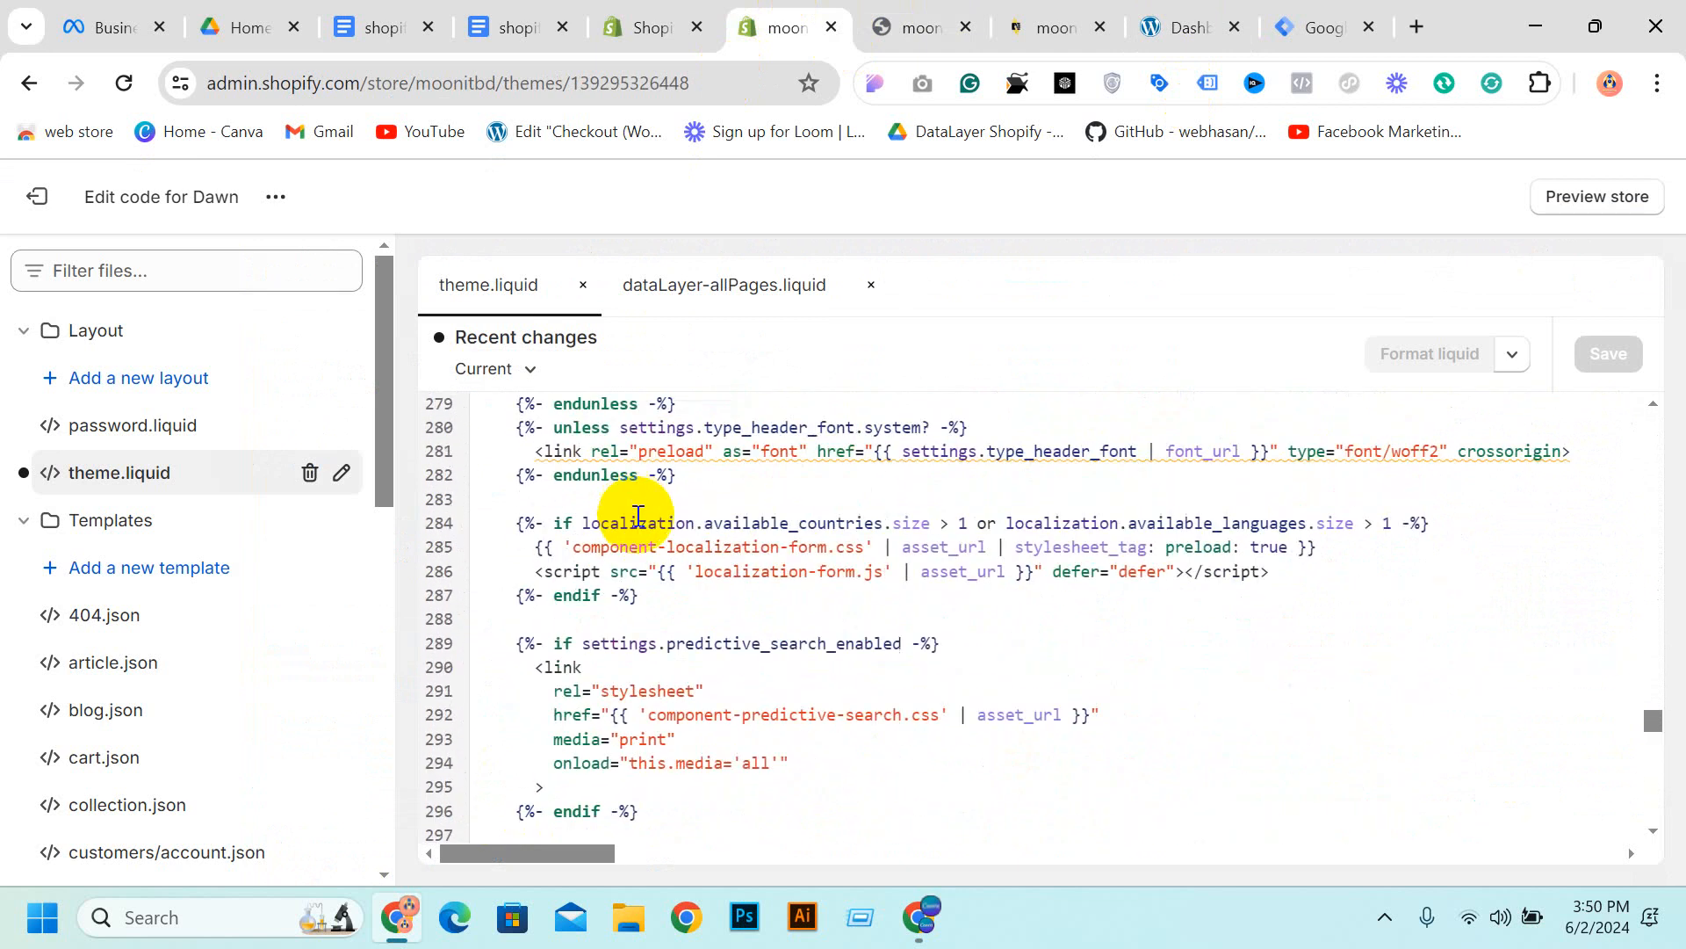
{"action": "scroll", "coordinate": [517, 687], "scroll_direction": "down", "scroll_amount": 2}
{"action": "scroll", "coordinate": [516, 687], "scroll_direction": "down", "scroll_amount": 13}
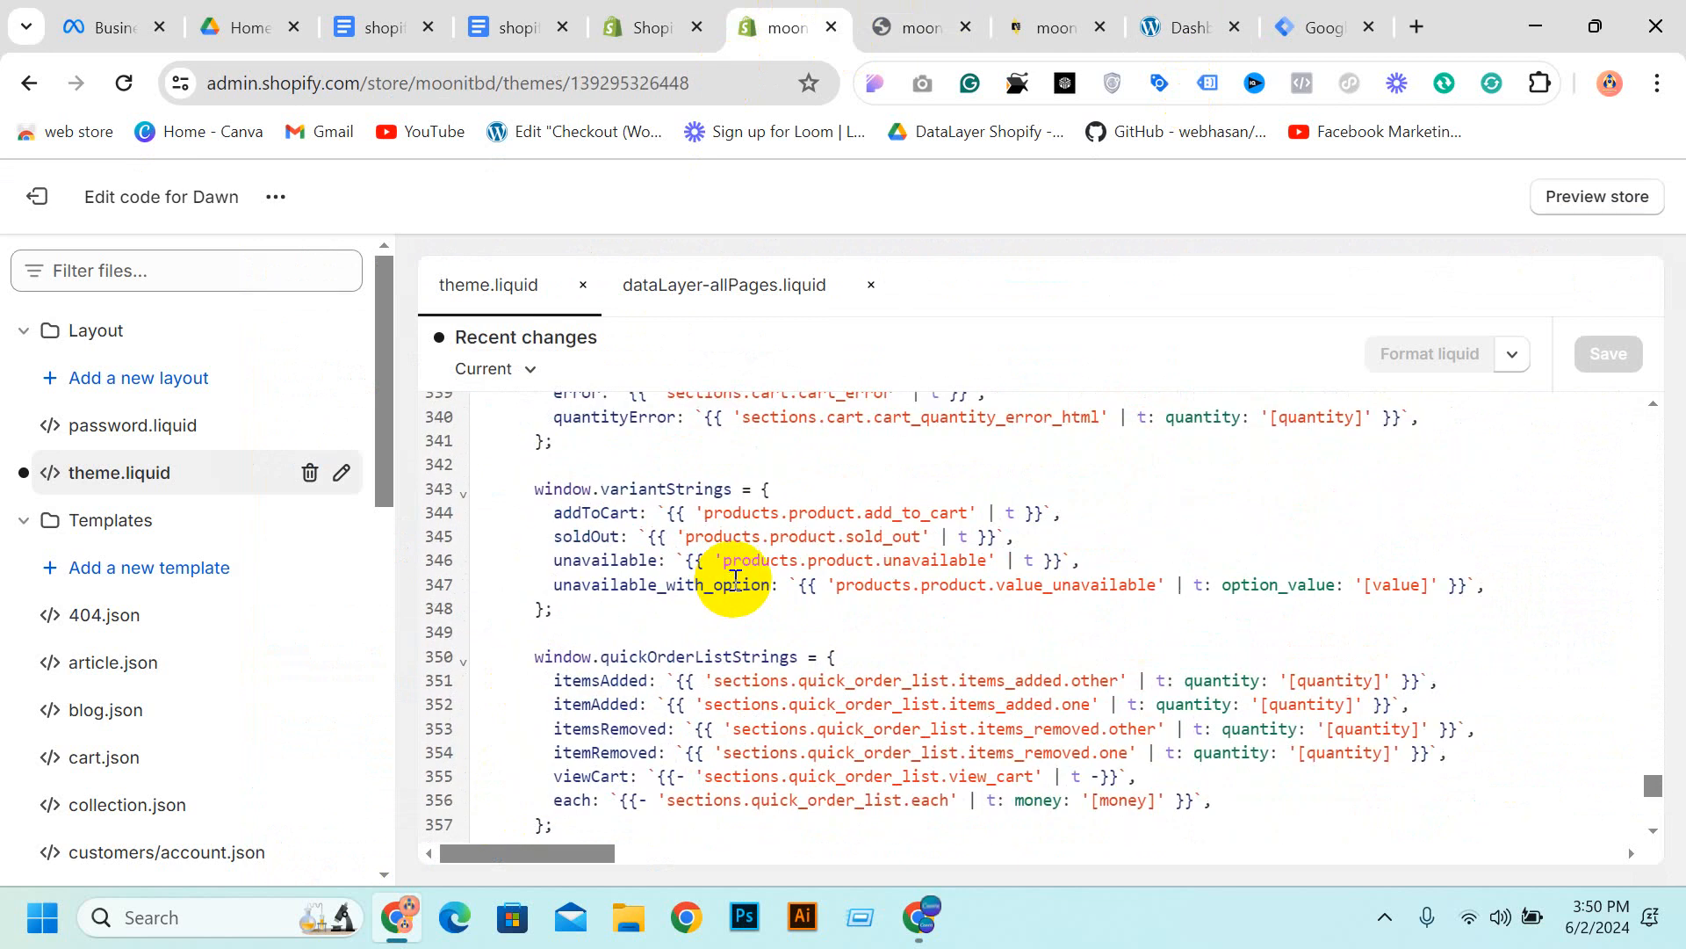
{"action": "scroll", "coordinate": [735, 578], "scroll_direction": "down", "scroll_amount": 6}
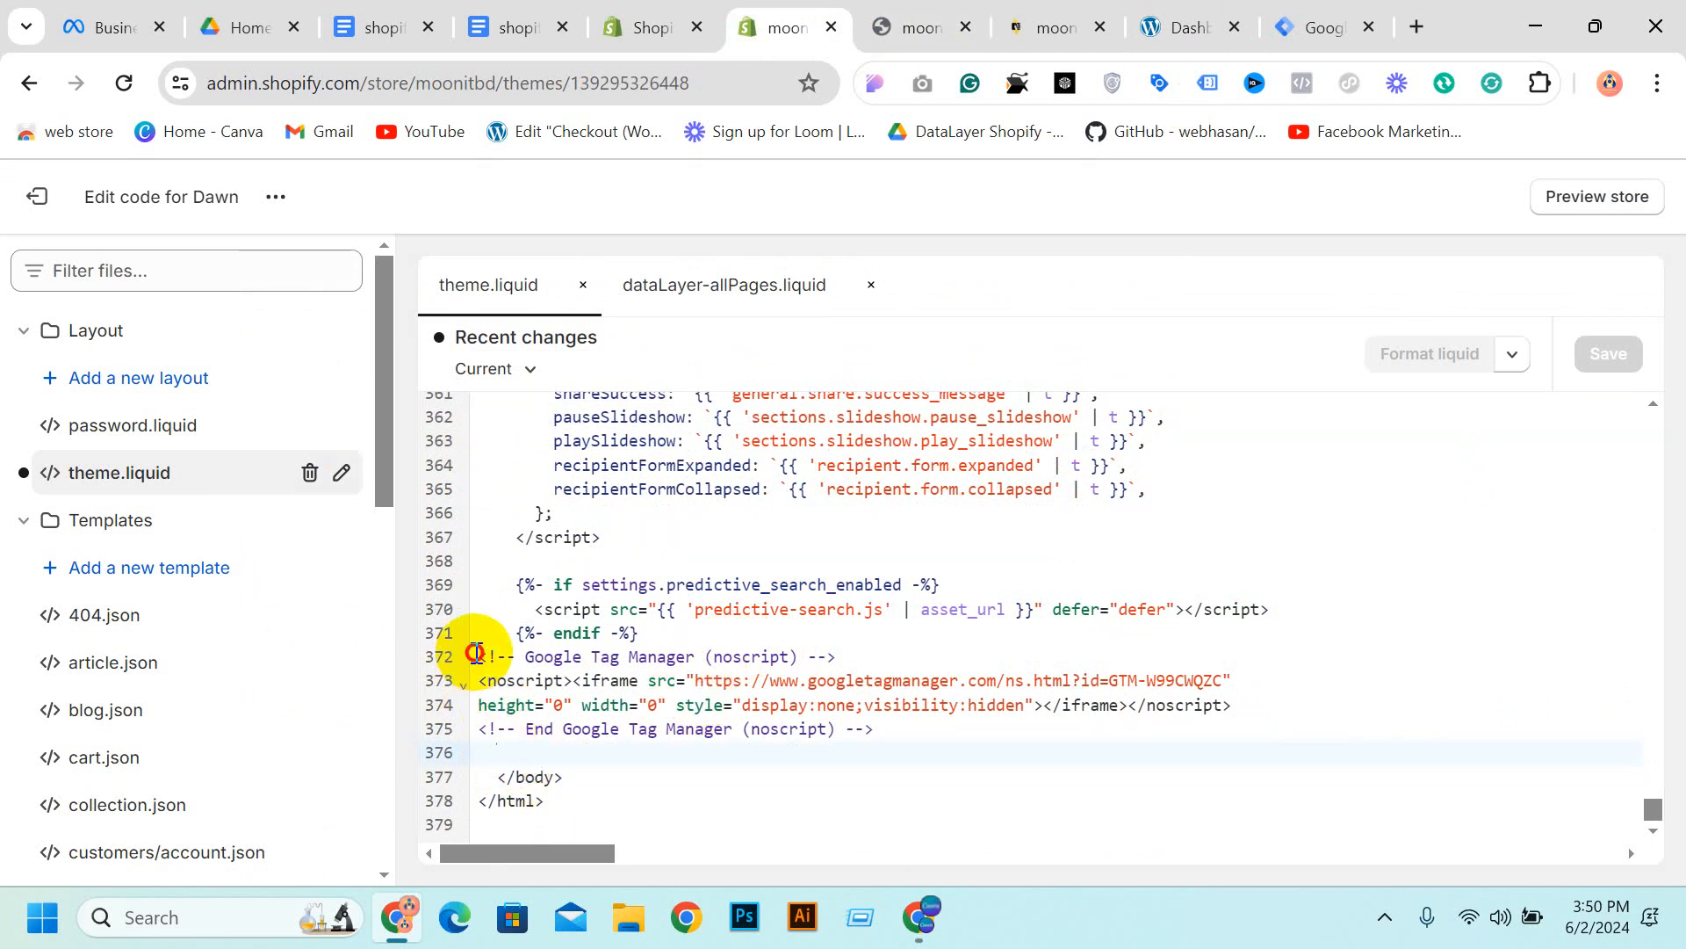
{"action": "left_click_drag", "start_coordinate": [476, 652], "coordinate": [844, 727]}
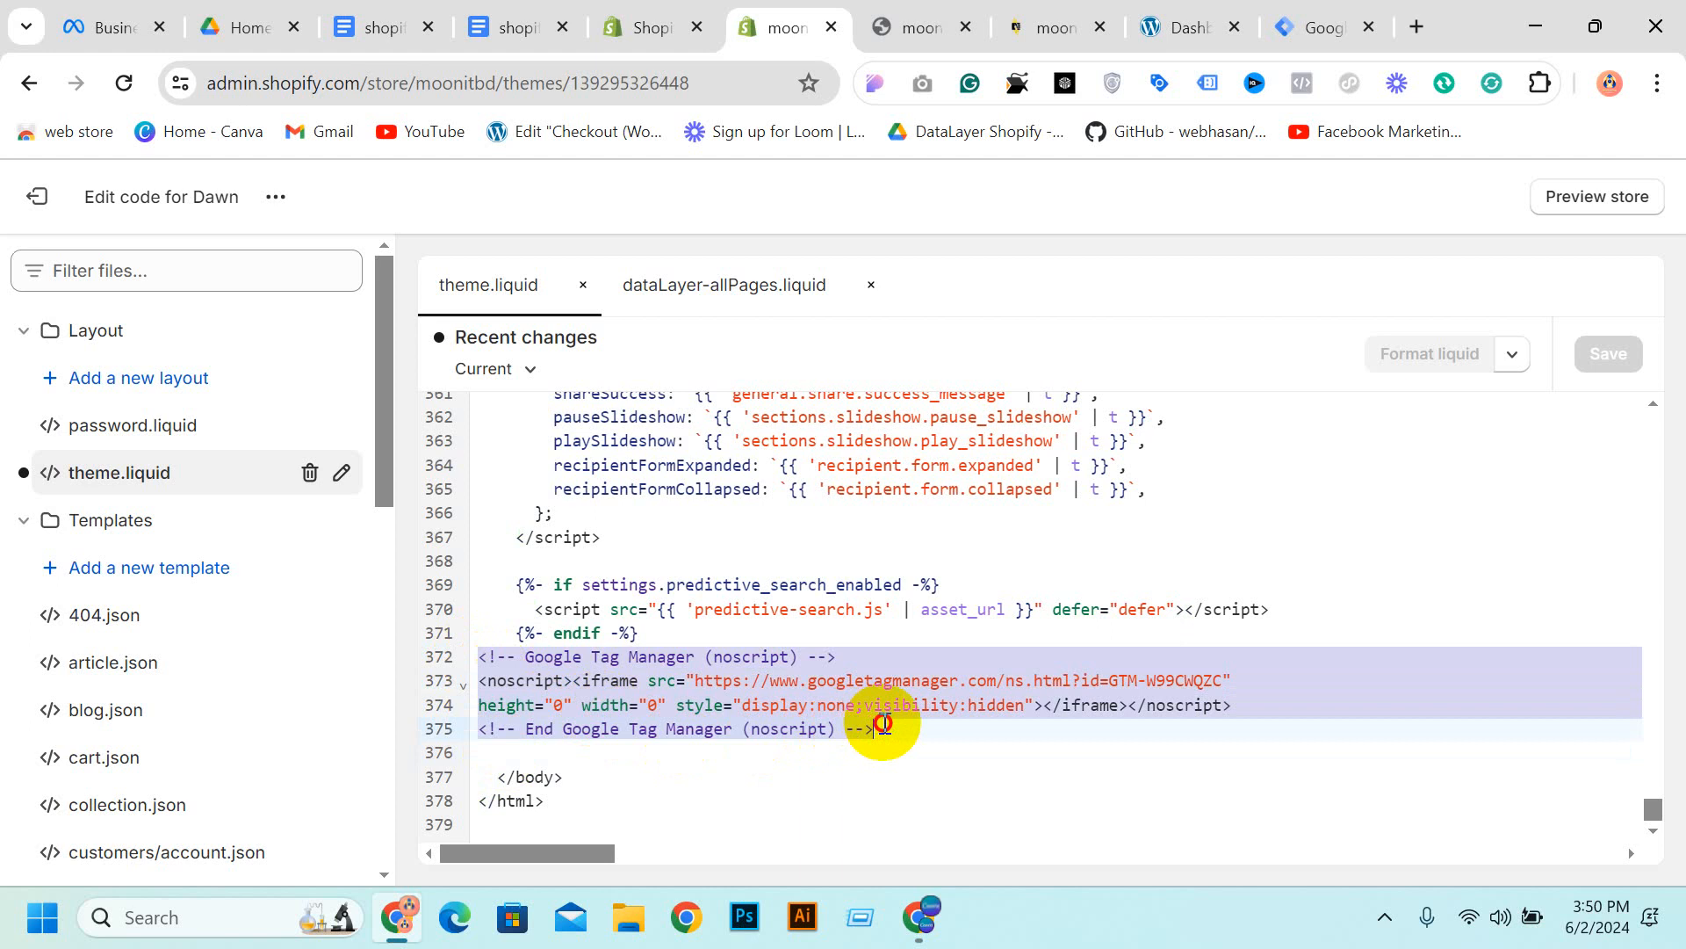
{"action": "key", "text": "BackSpace"}
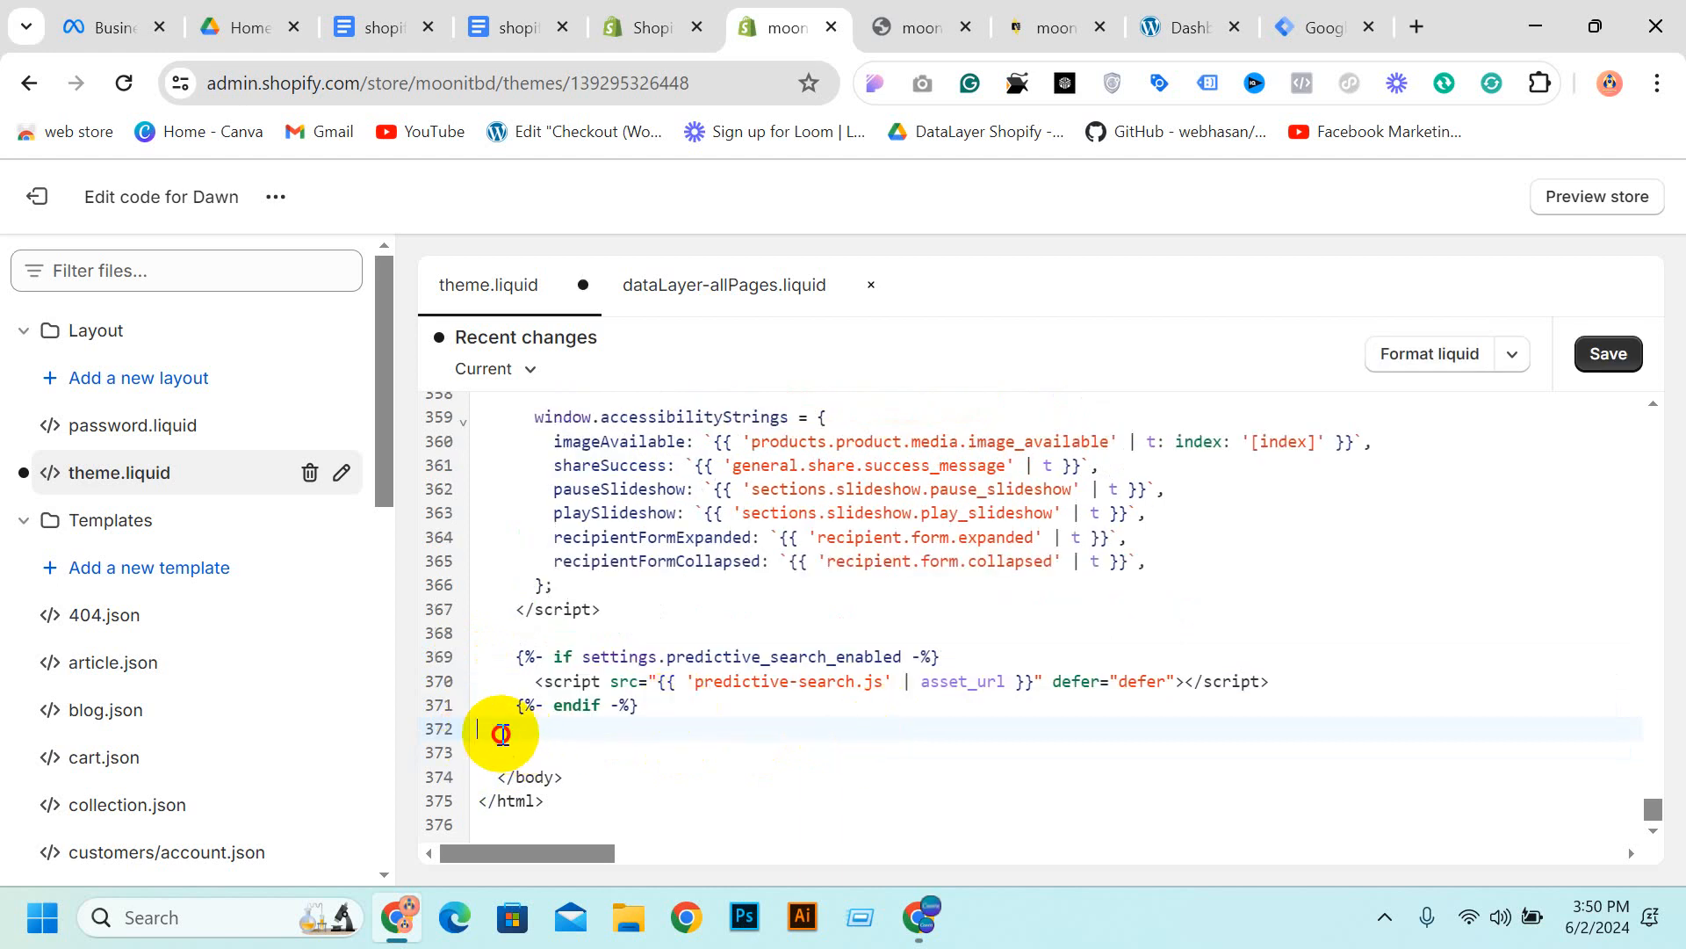
{"action": "type", "text": "<!-- Google Tag Manager (noscript) --> <noscript><iframe src=\"https://www.googletagmanager.com/ns.html?id=GTM-M8FCNW7M\" height=\"0\" width=\"0\" style=\"display:none;visibility:hidden\"></iframe></noscript> <!-- End Google Tag Manager (noscript) -->"}
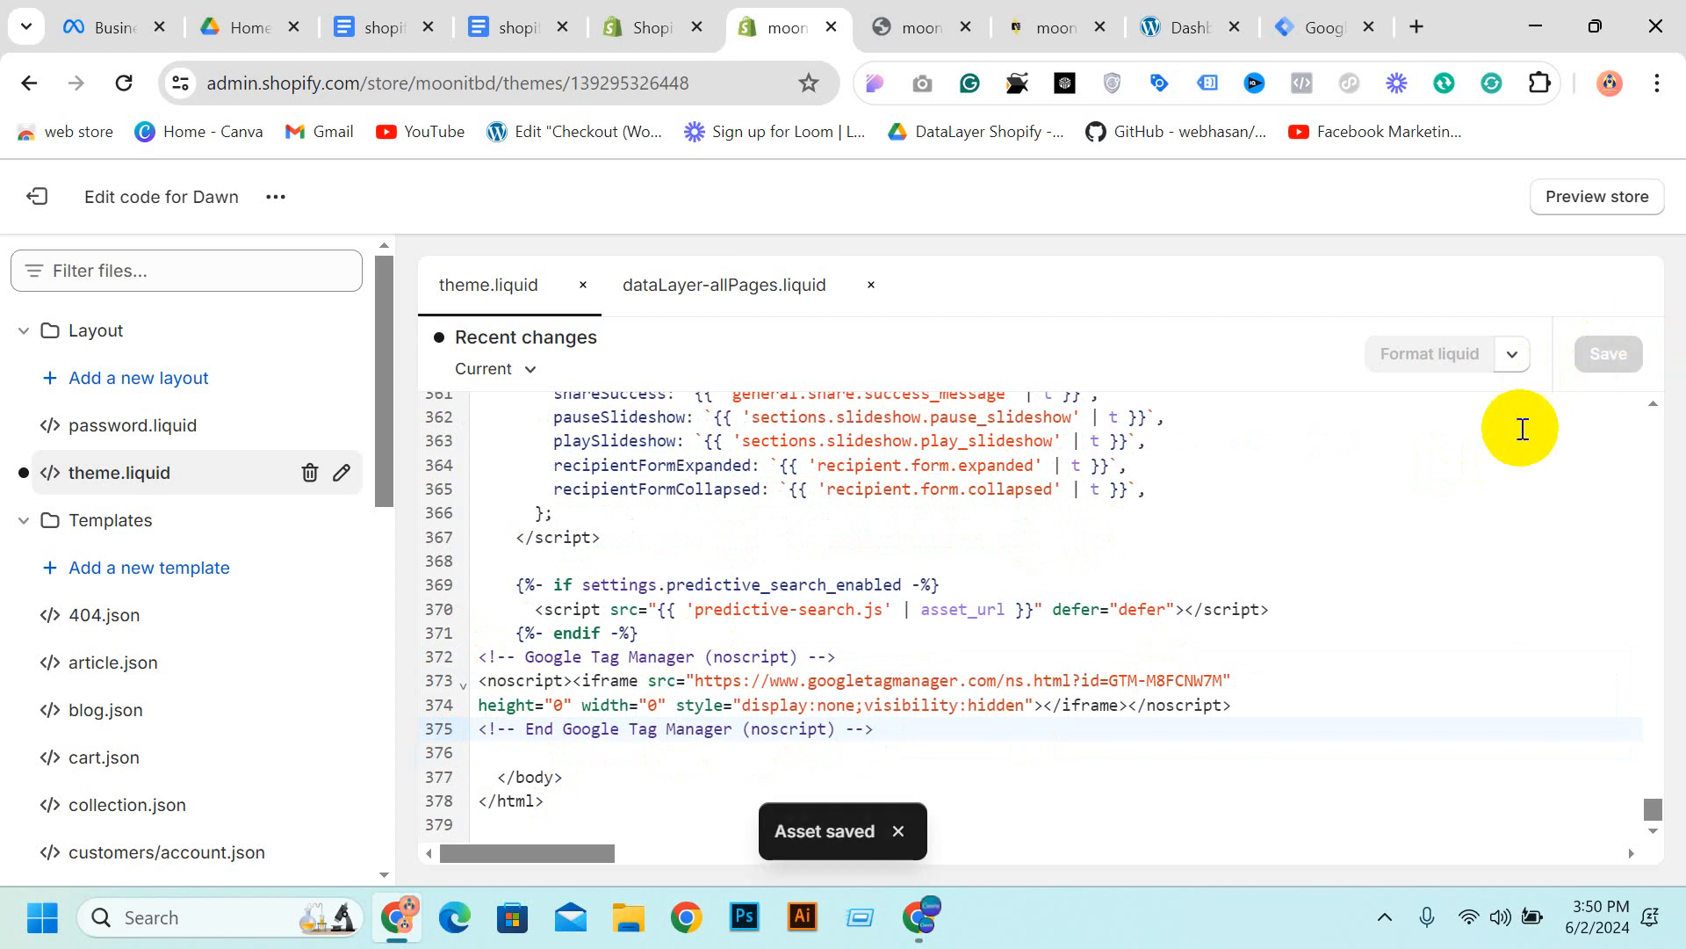
{"action": "scroll", "coordinate": [837, 449], "scroll_direction": "up", "scroll_amount": 7}
{"action": "scroll", "coordinate": [837, 450], "scroll_direction": "up", "scroll_amount": 7}
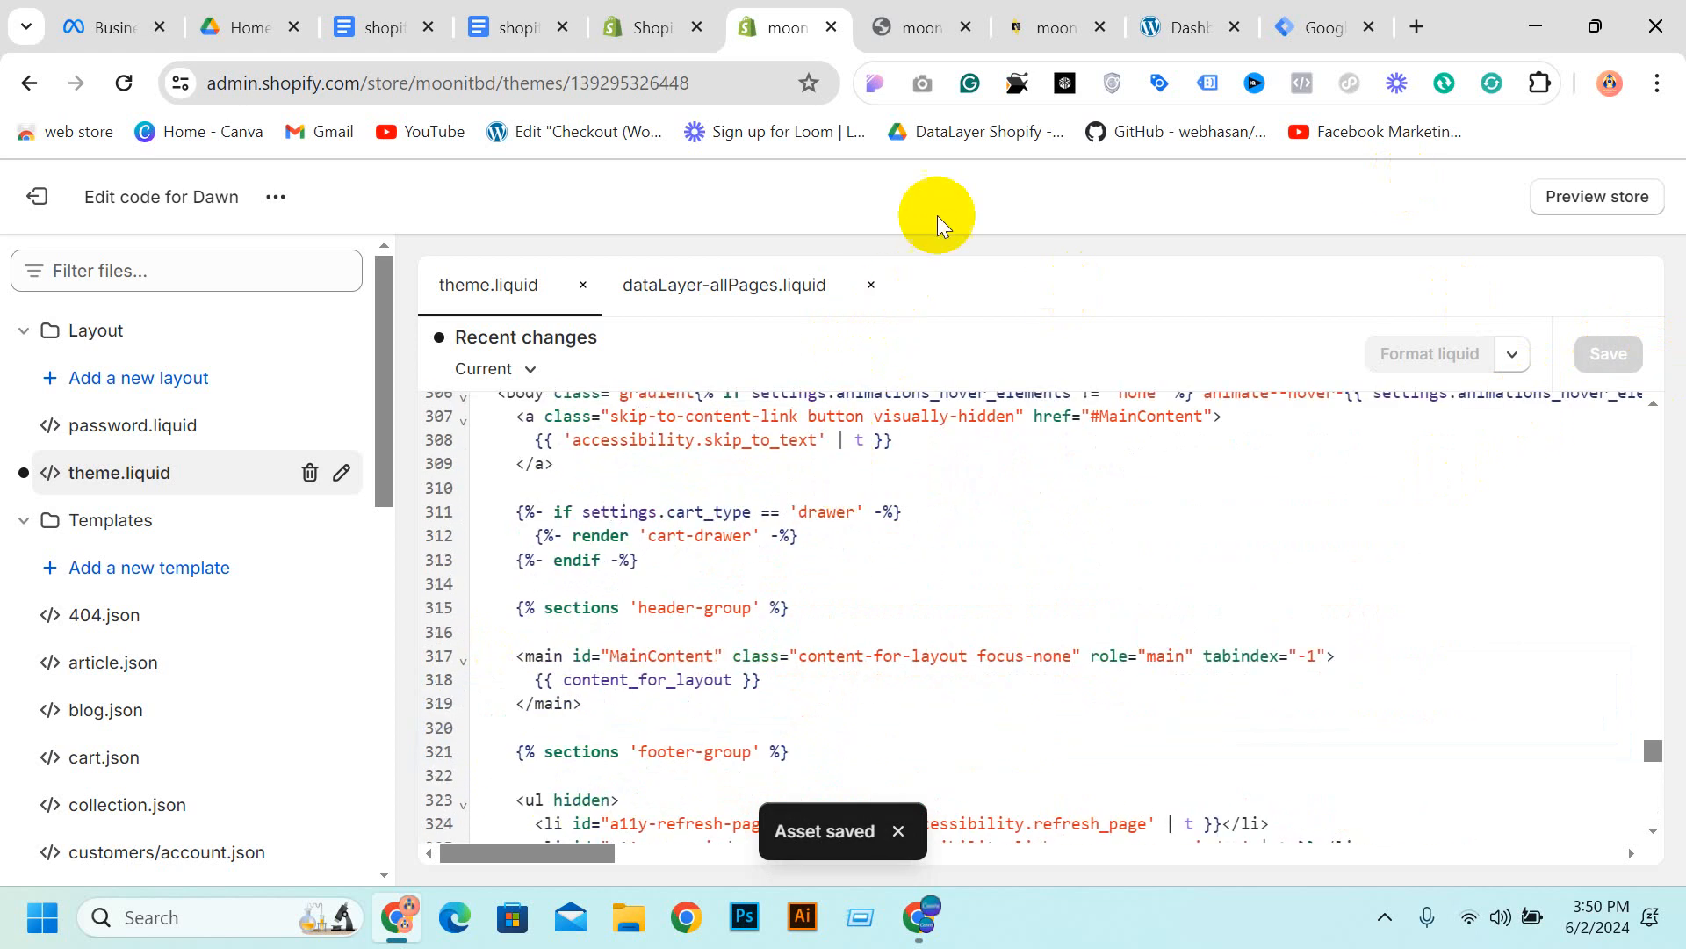
Return to Google Tag Manager, close the installation instructions, and publish the container without a version name or description
{"action": "left_click", "coordinate": [1182, 22]}
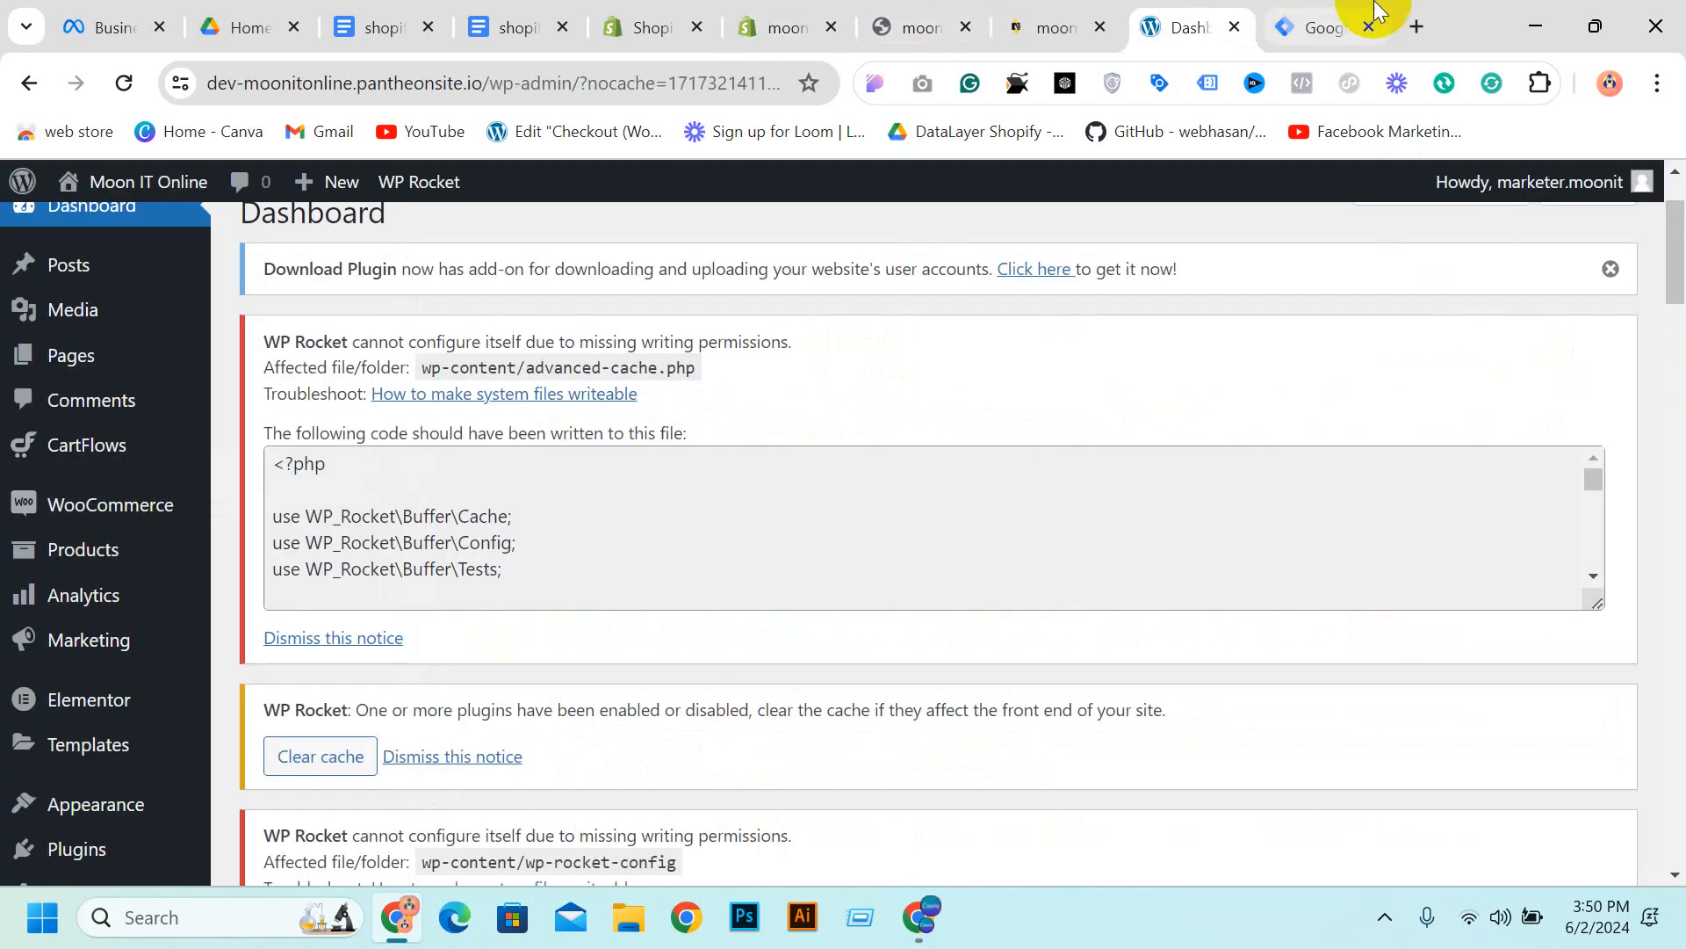
{"action": "left_click", "coordinate": [1328, 25]}
{"action": "scroll", "coordinate": [1242, 779], "scroll_direction": "down", "scroll_amount": 3}
{"action": "left_click", "coordinate": [1248, 808]}
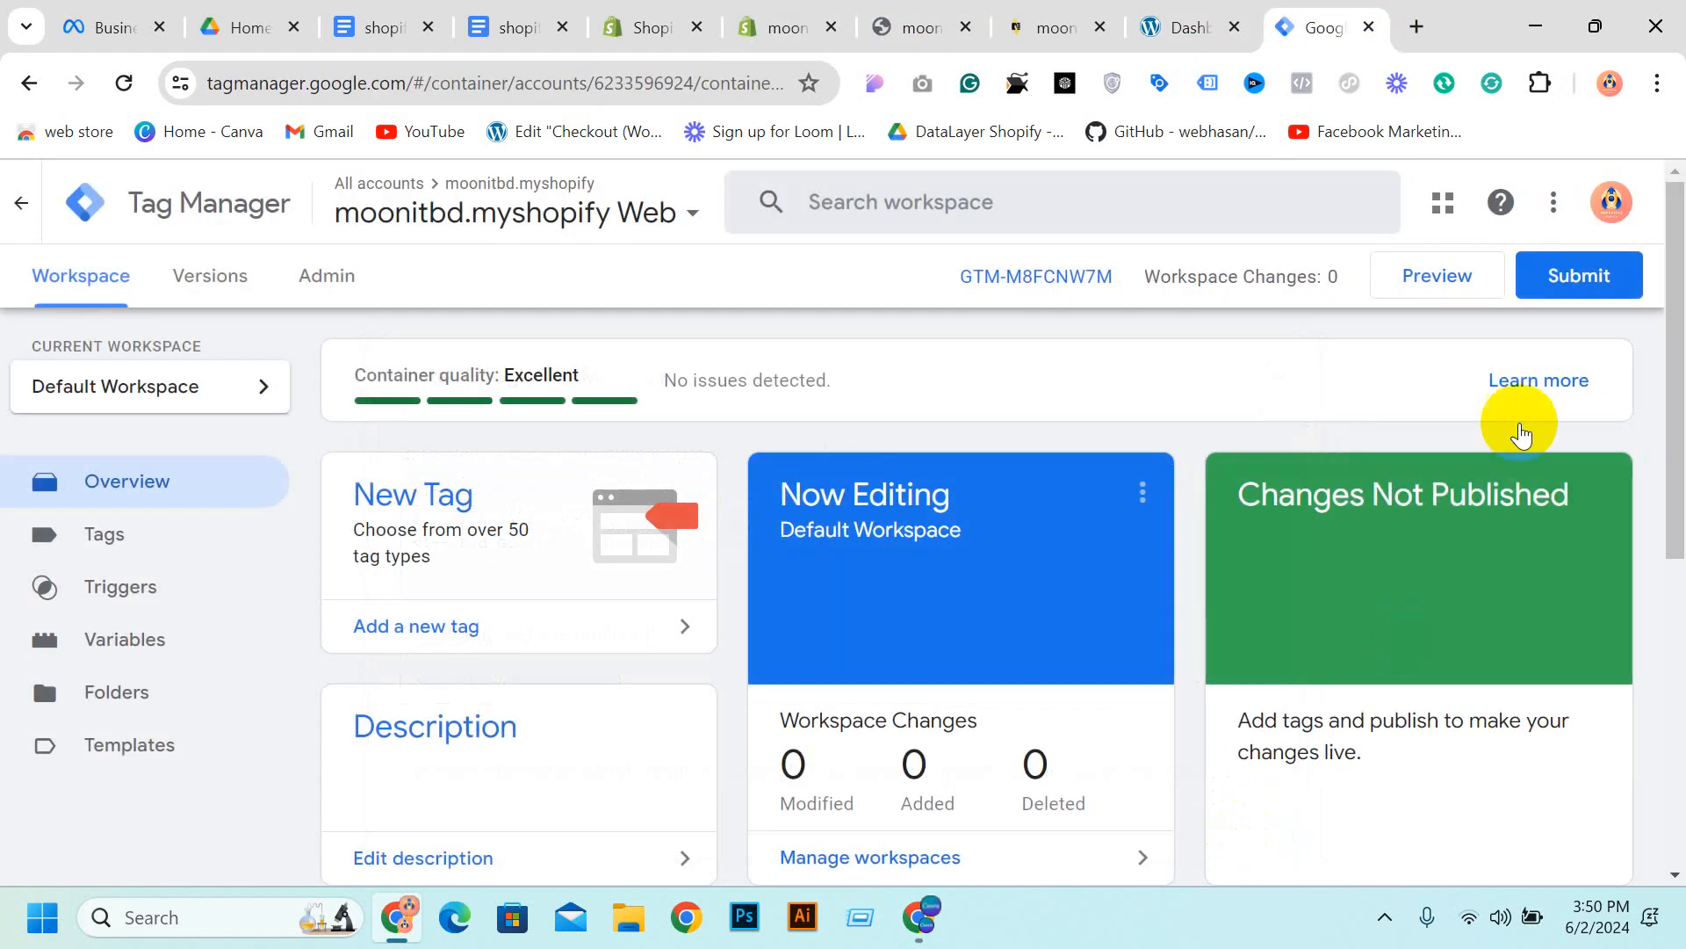
{"action": "left_click", "coordinate": [1591, 292]}
{"action": "left_click", "coordinate": [1558, 200]}
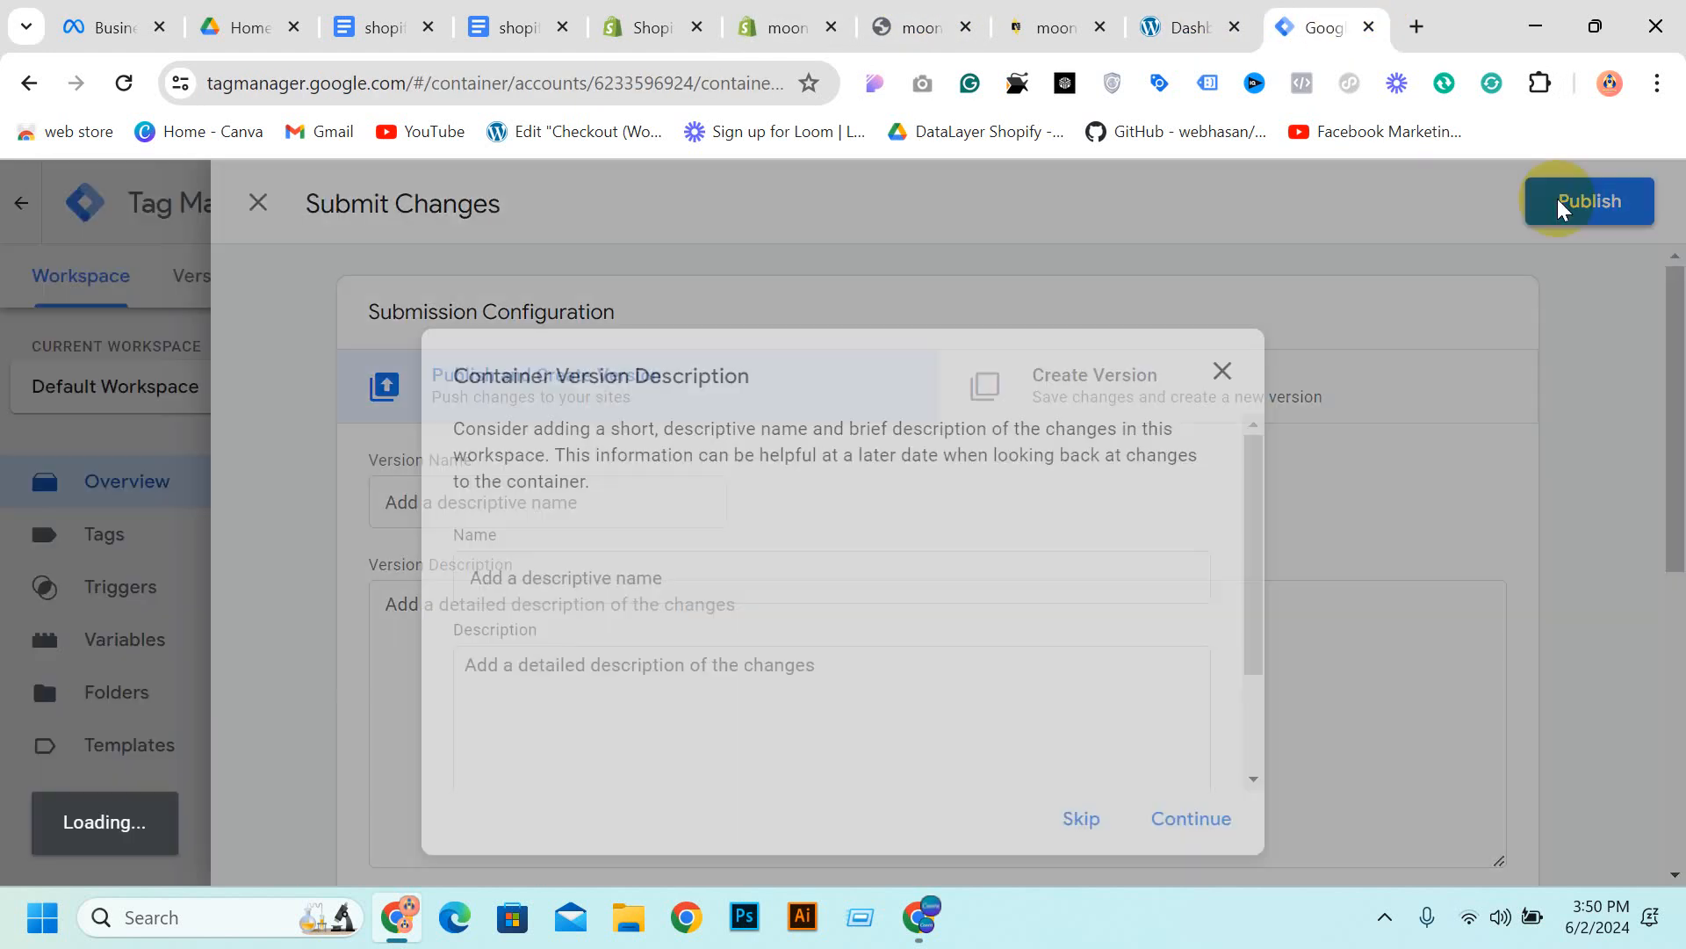
{"action": "left_click", "coordinate": [1194, 822]}
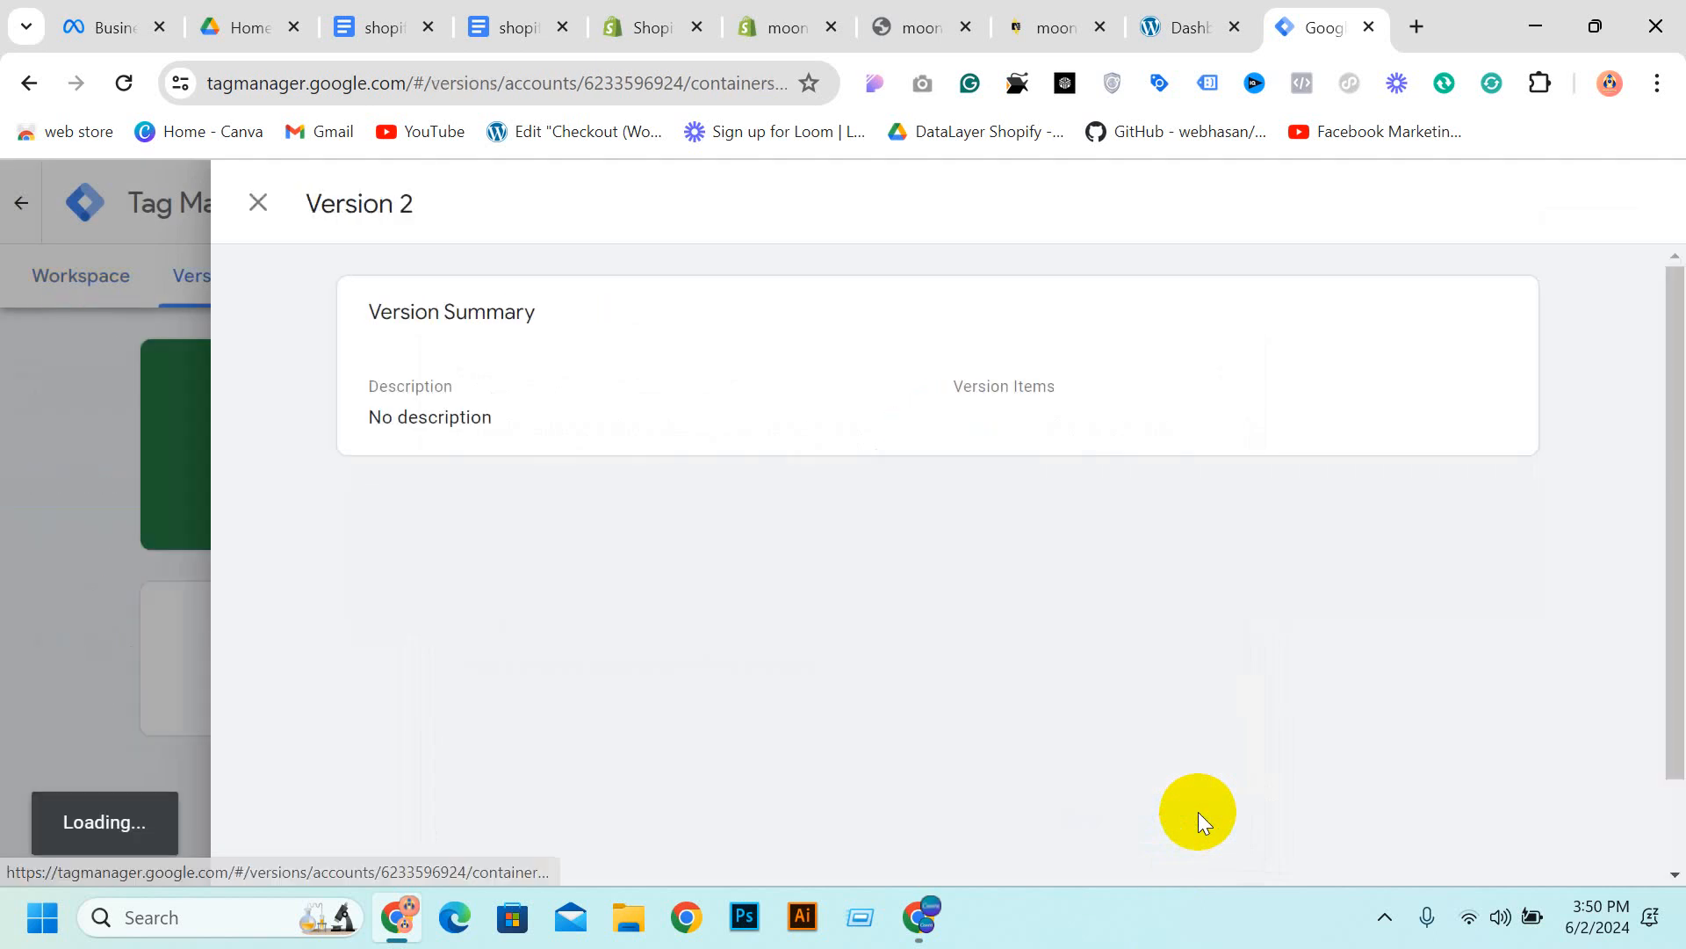
{"action": "left_click", "coordinate": [262, 205]}
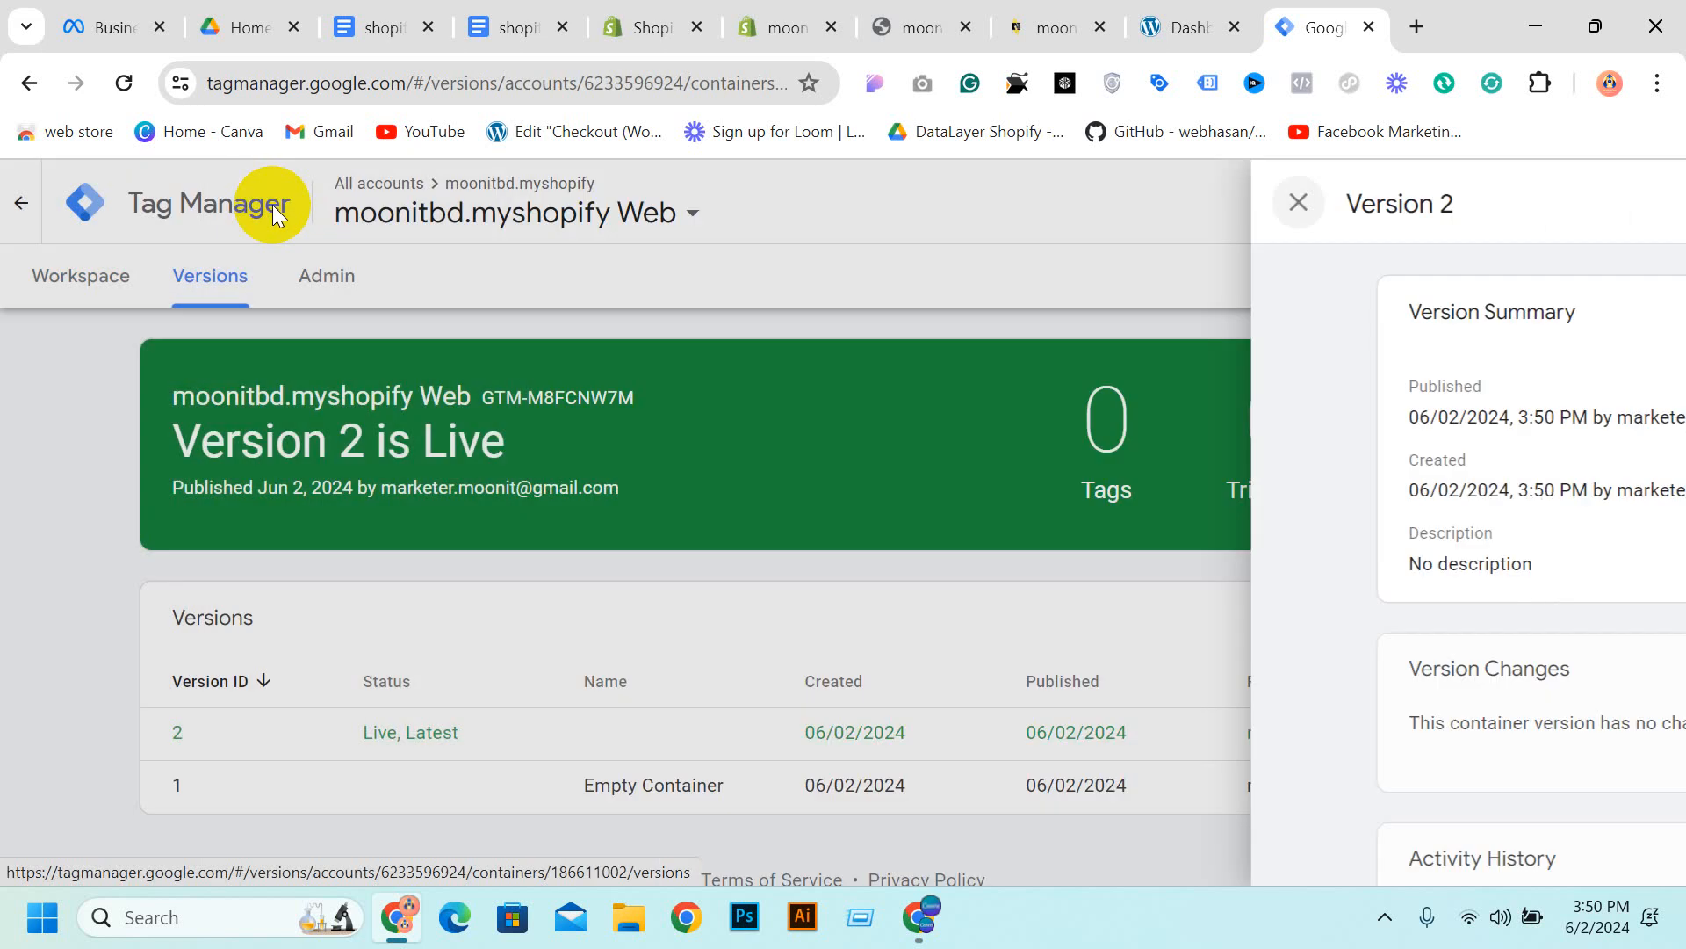
Switch to the Shopify admin, exit the theme code editor, and open the moonitbd online storefront
{"action": "left_click", "coordinate": [1186, 12]}
{"action": "left_click", "coordinate": [788, 24]}
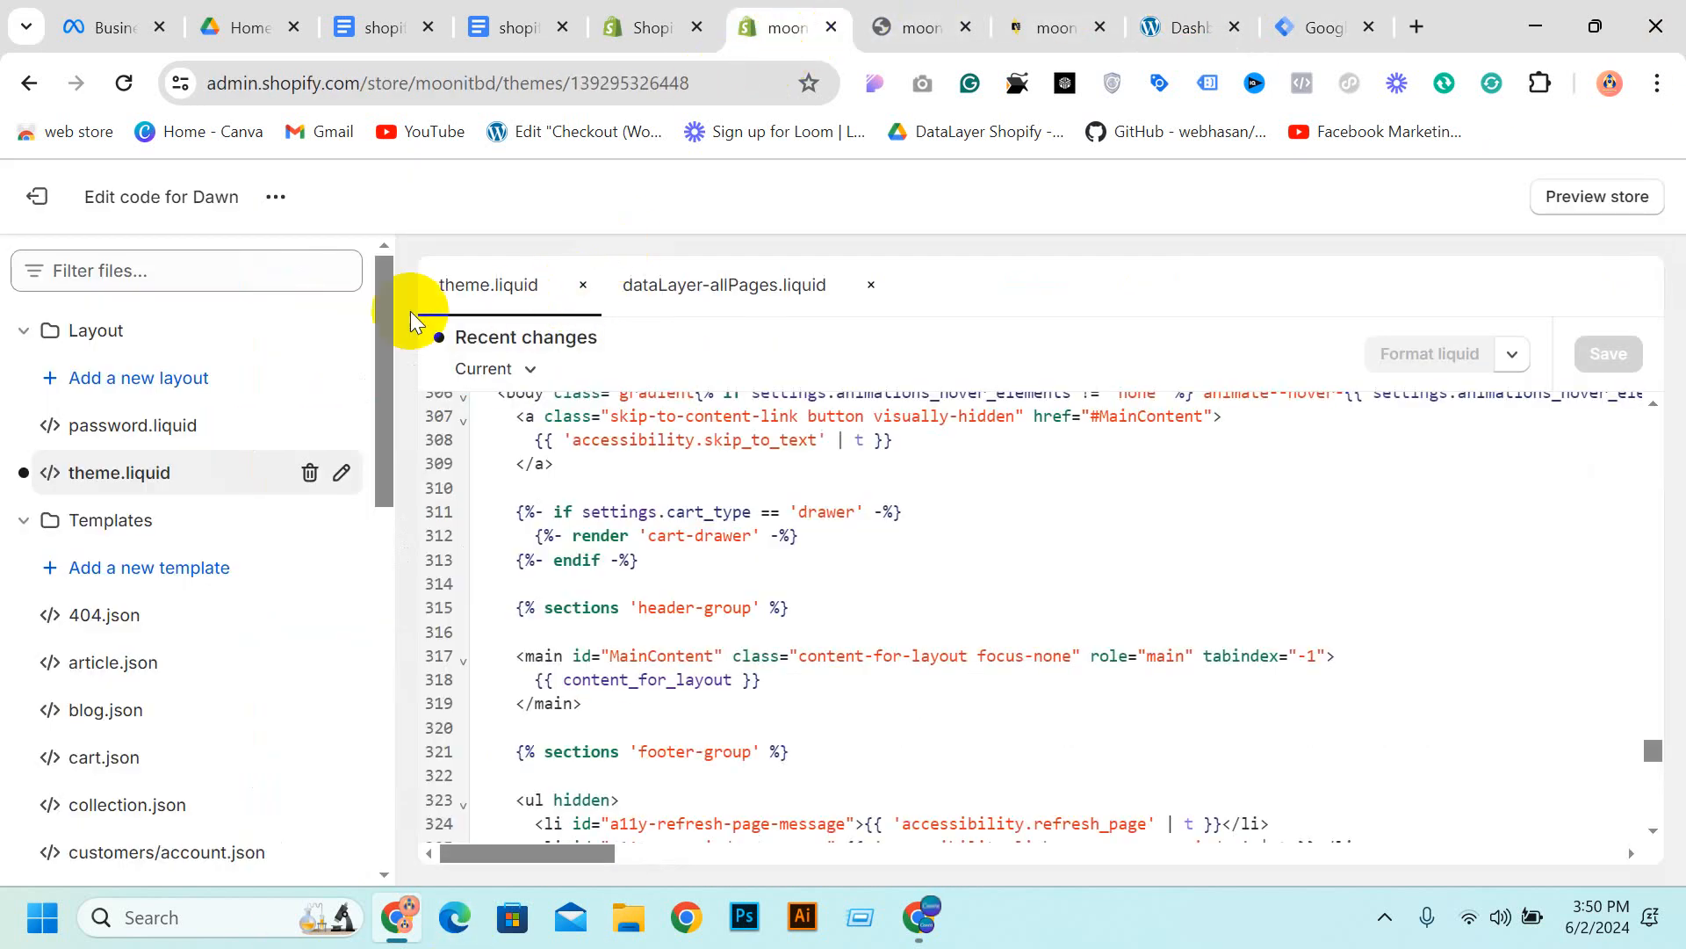
{"action": "left_click", "coordinate": [33, 201]}
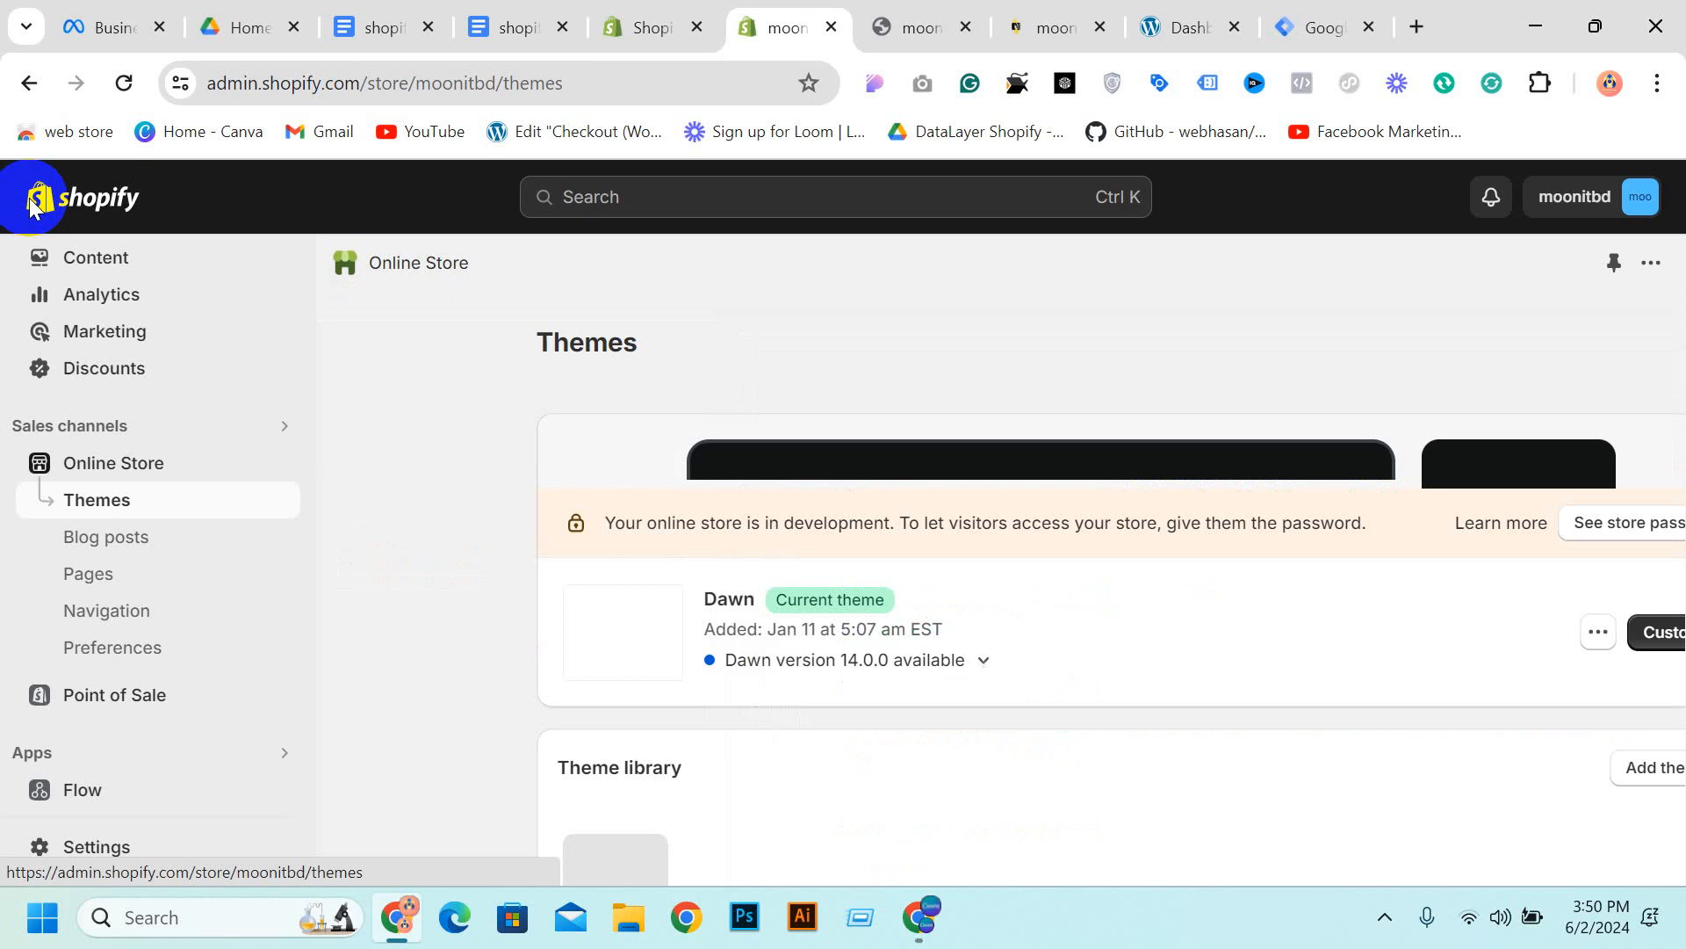
{"action": "left_click", "coordinate": [286, 465]}
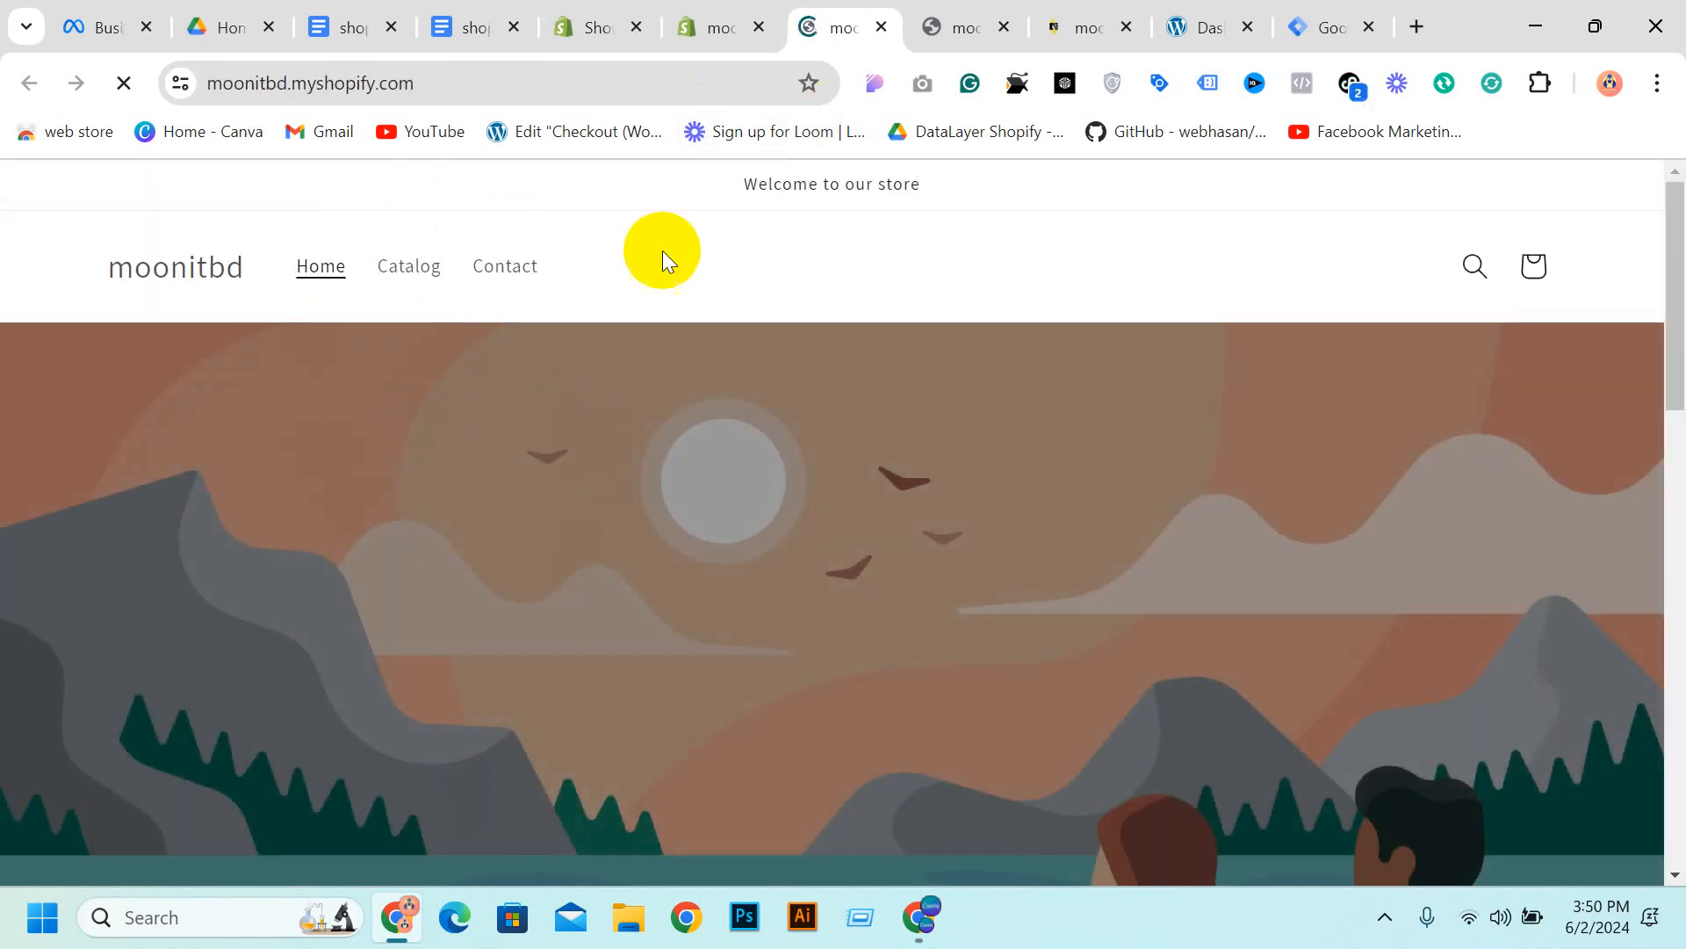
Open the deprecated Tag Assistant Legacy extension's Chrome Web Store page, then remove the extension from Chrome
{"action": "right_click", "coordinate": [1198, 83]}
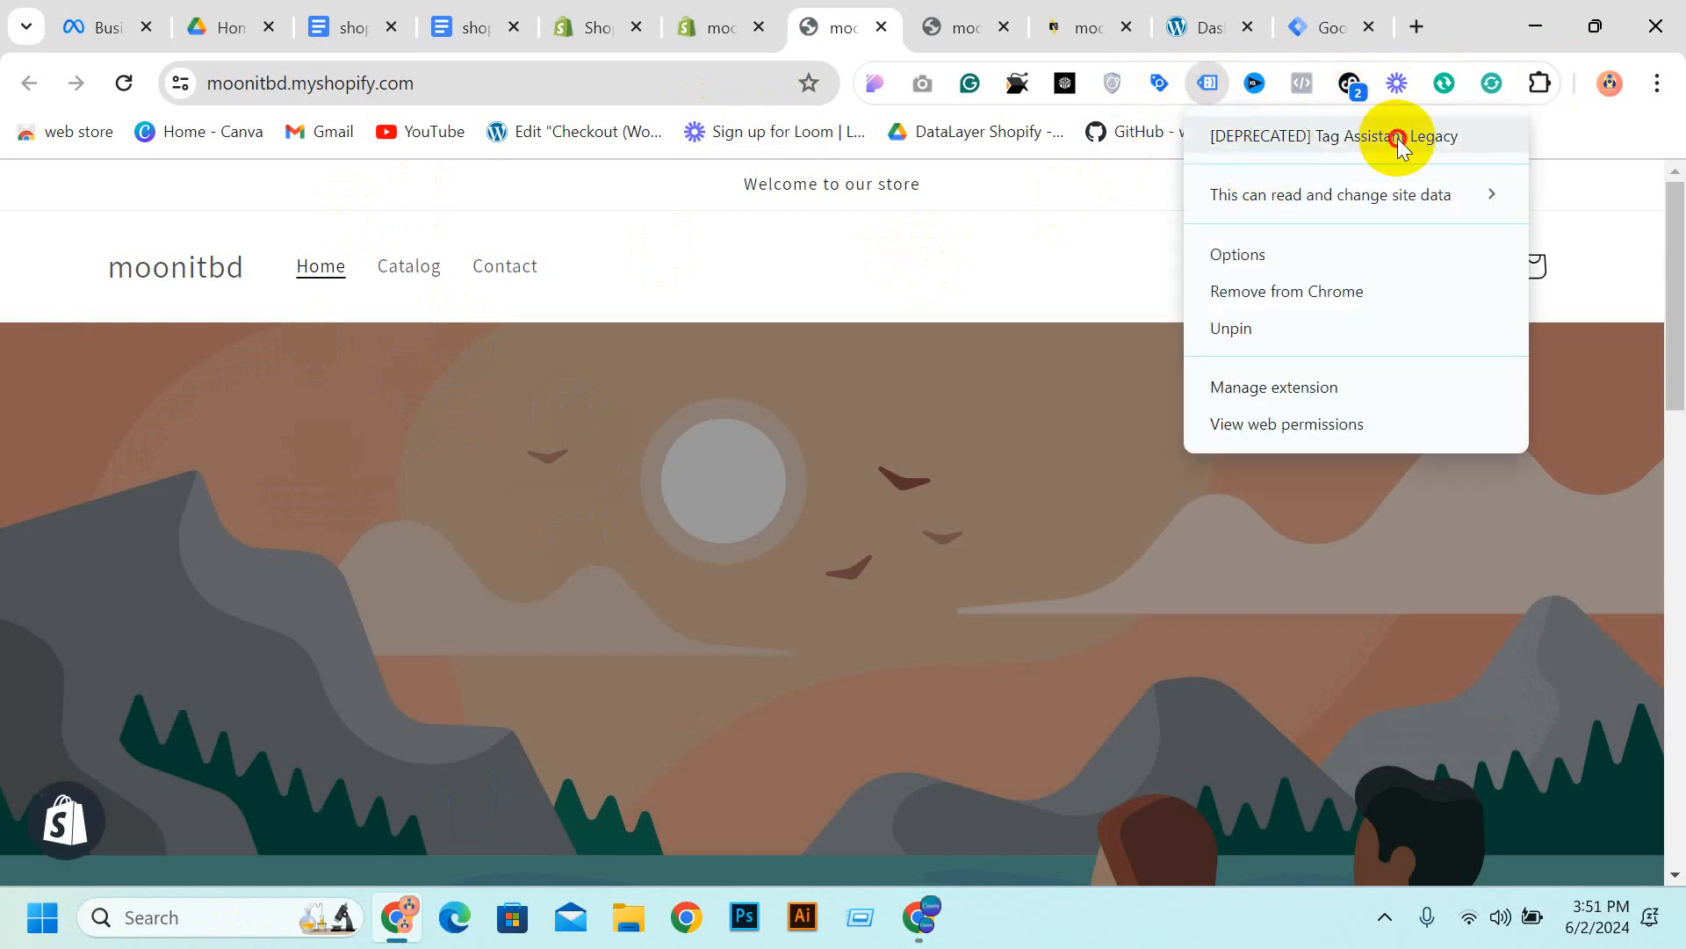
{"action": "left_click", "coordinate": [1398, 139]}
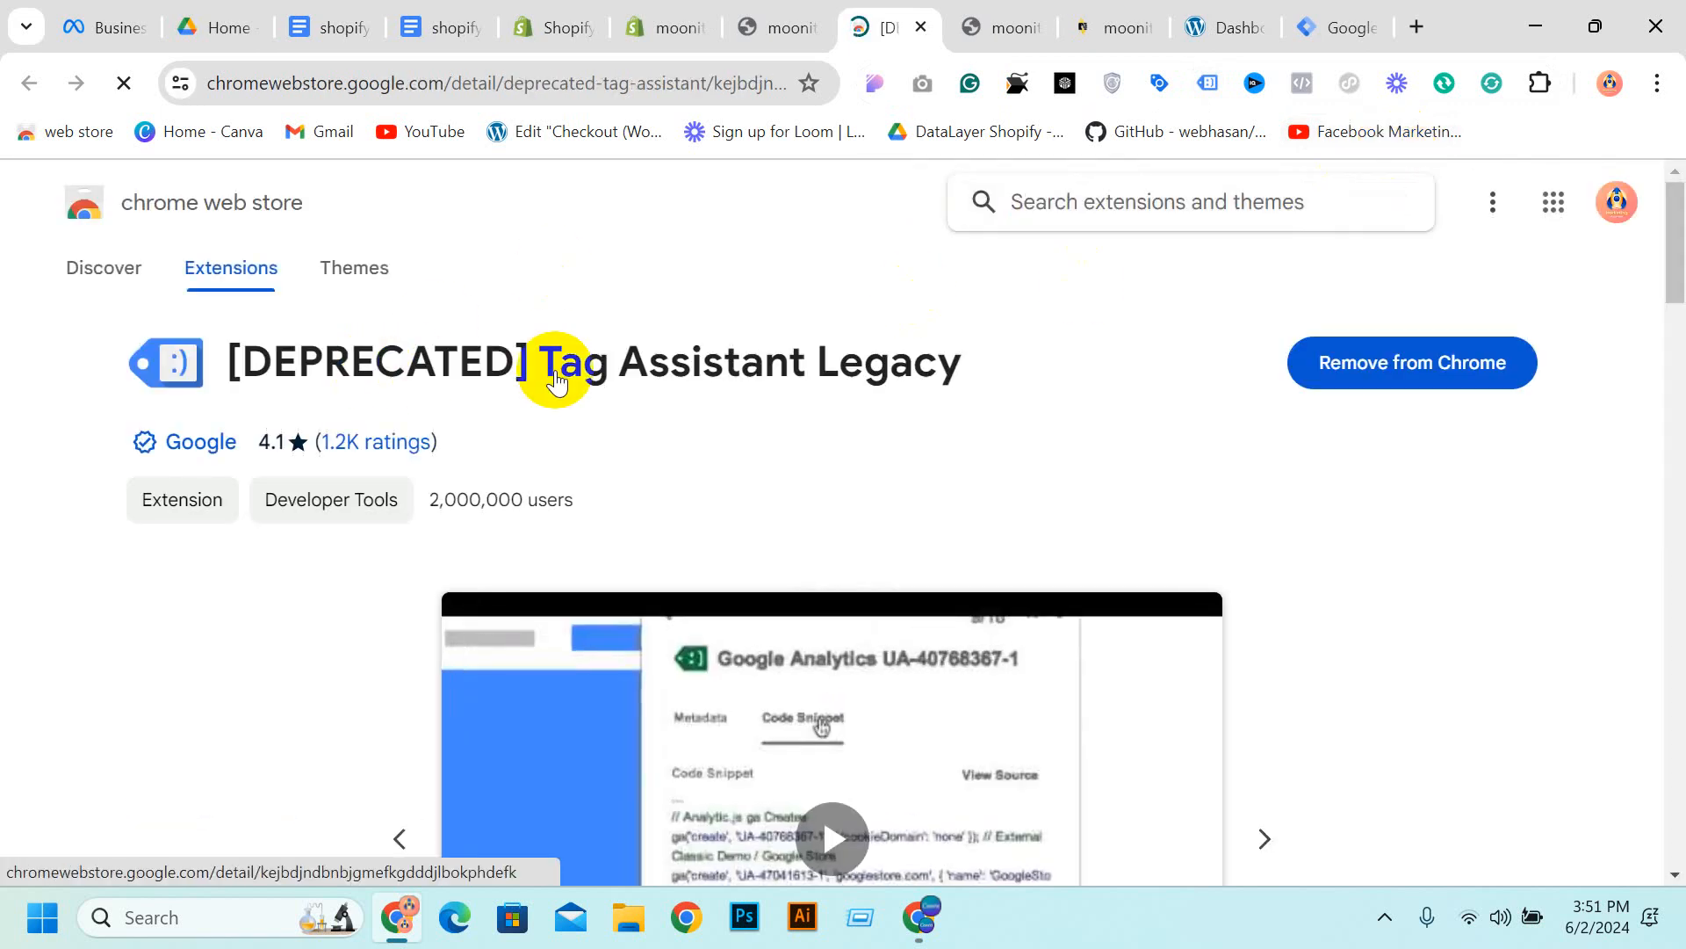
{"action": "left_click", "coordinate": [1424, 15]}
{"action": "type", "text": "goog"}
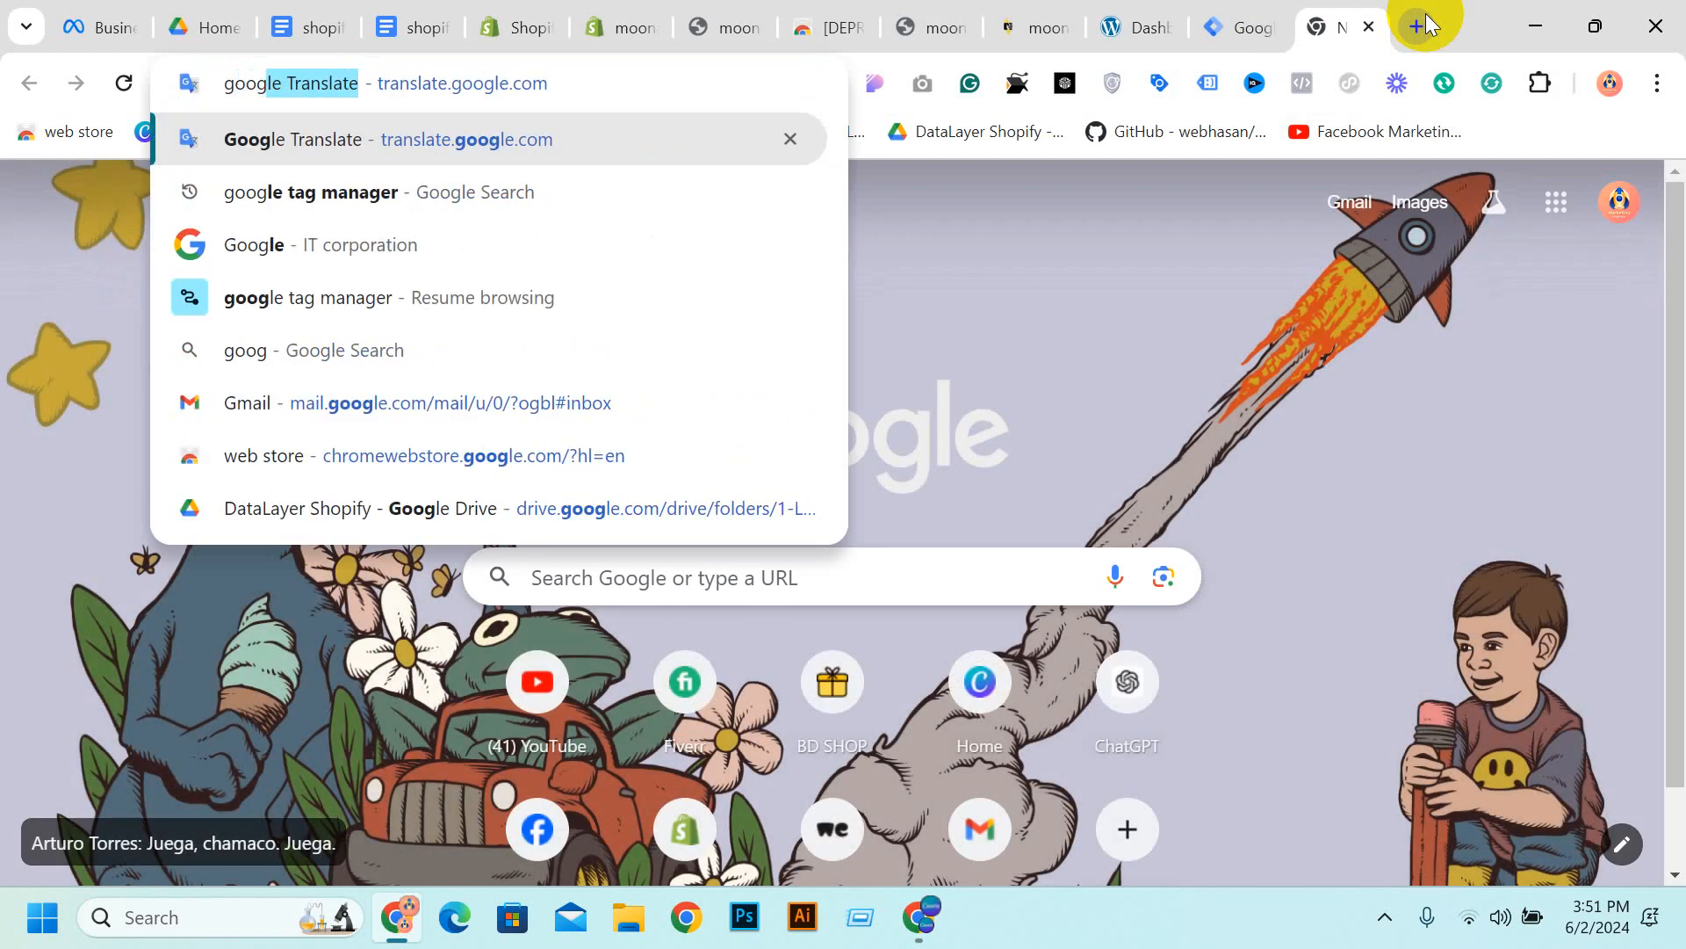
{"action": "right_click", "coordinate": [1208, 83]}
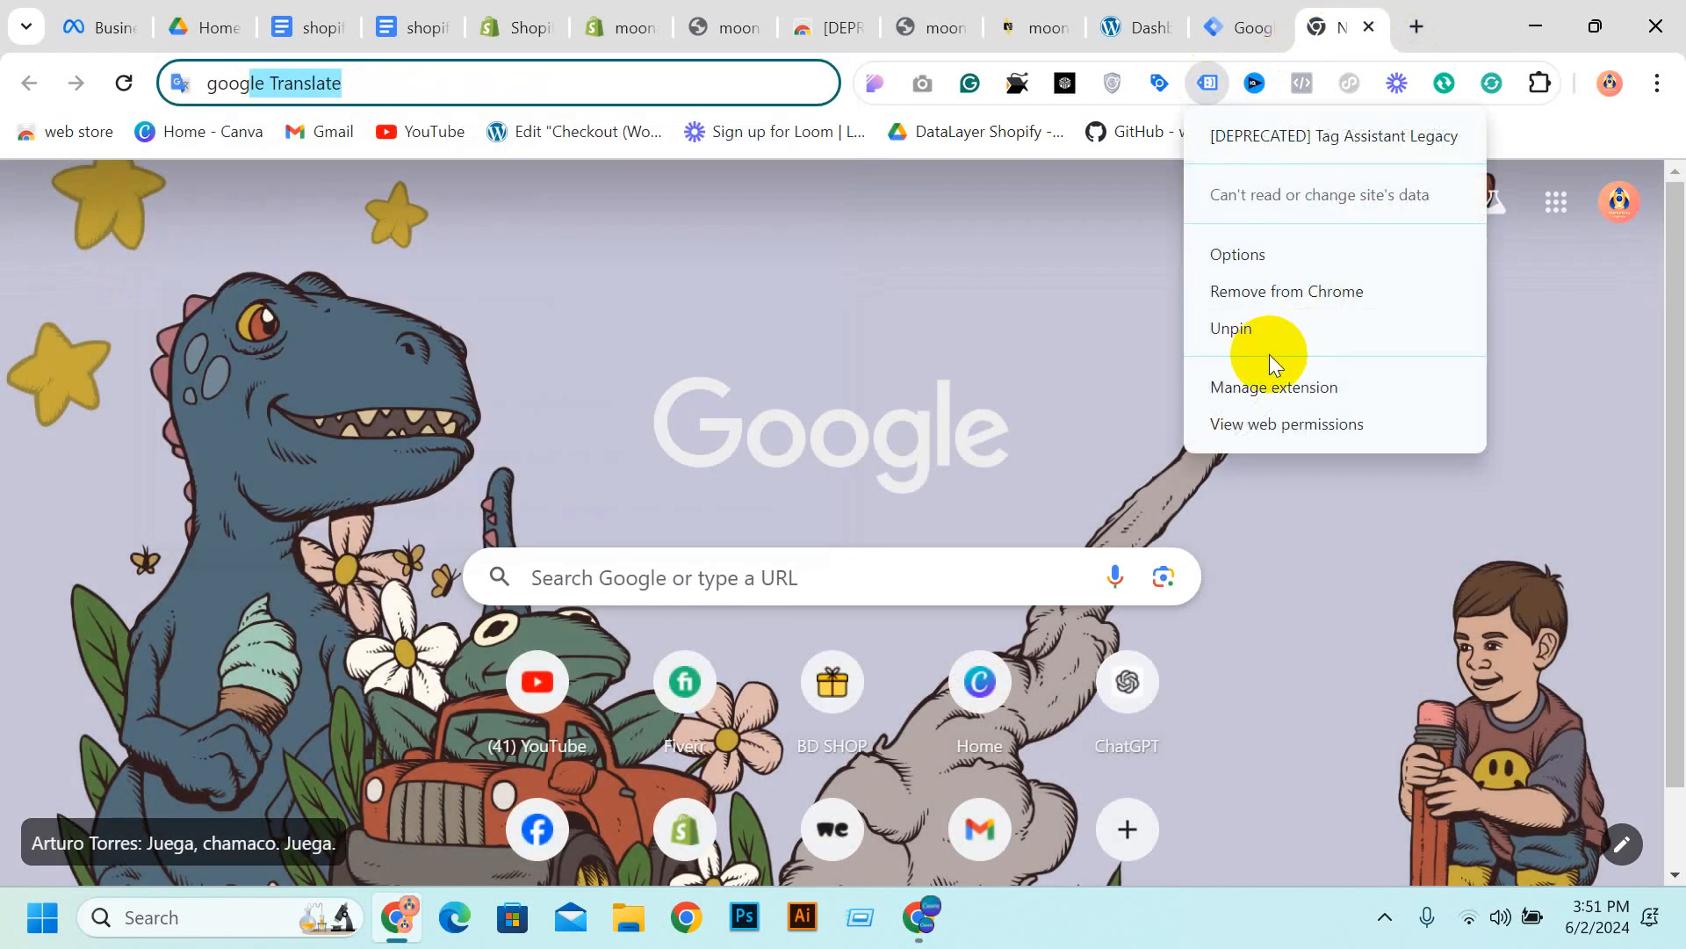
{"action": "left_click", "coordinate": [1282, 290]}
{"action": "left_click", "coordinate": [1077, 318]}
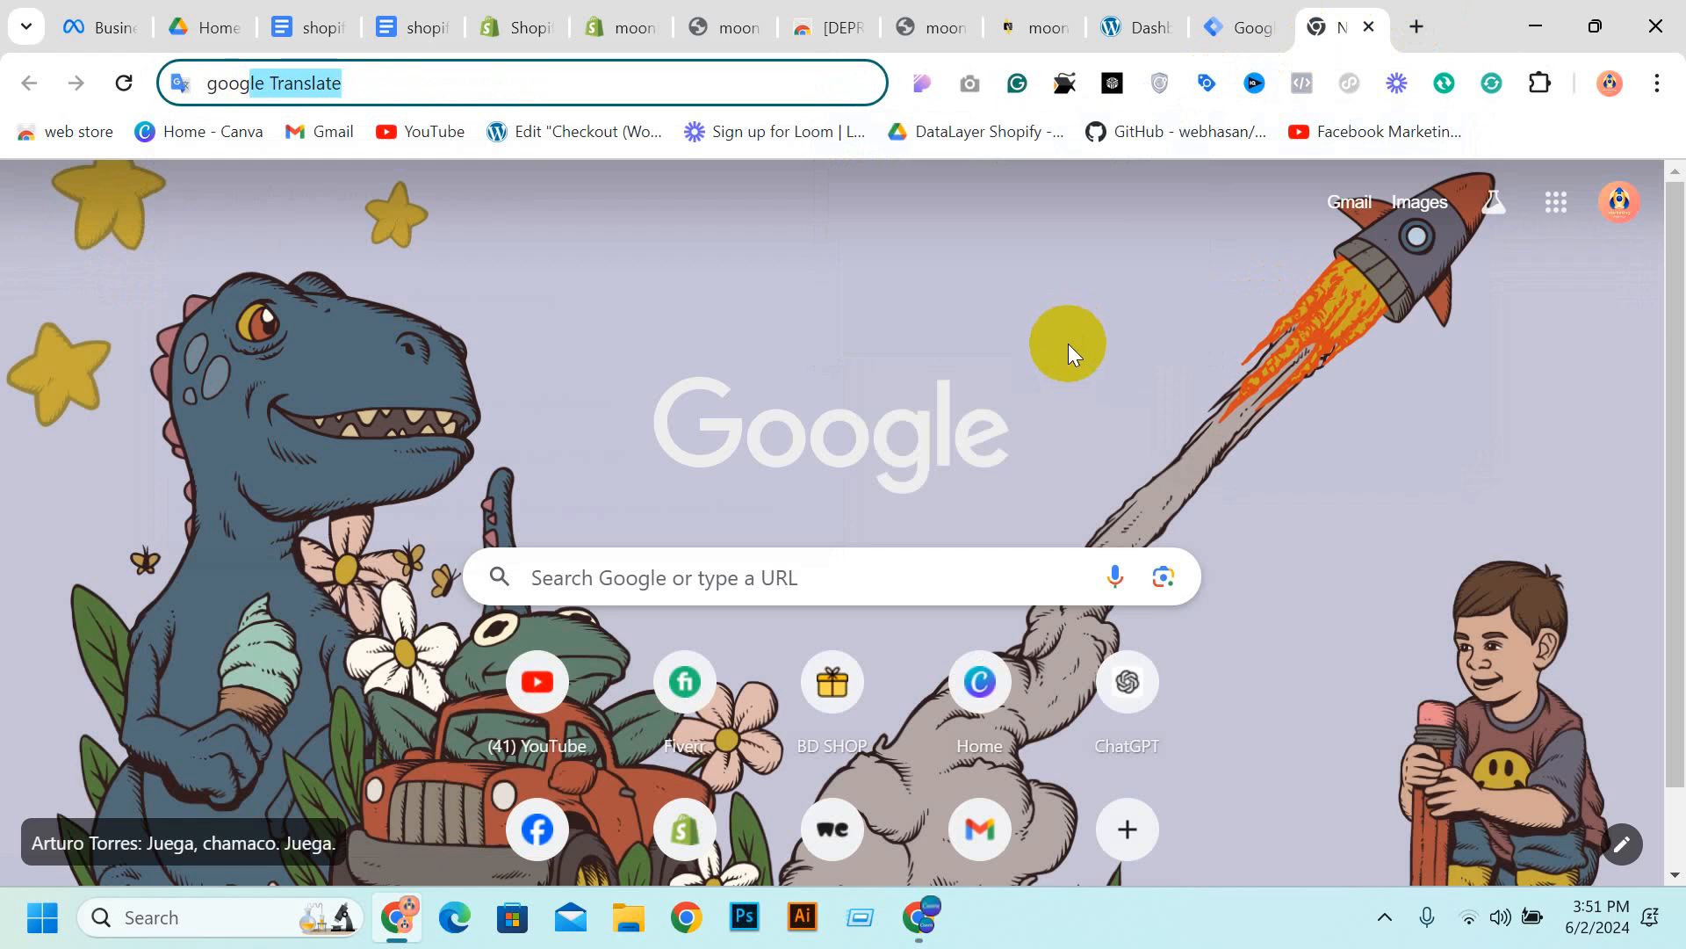
Search Google for "google tag assistant" in the new tab and open the Google Tag Assistant site
{"action": "left_click", "coordinate": [402, 82]}
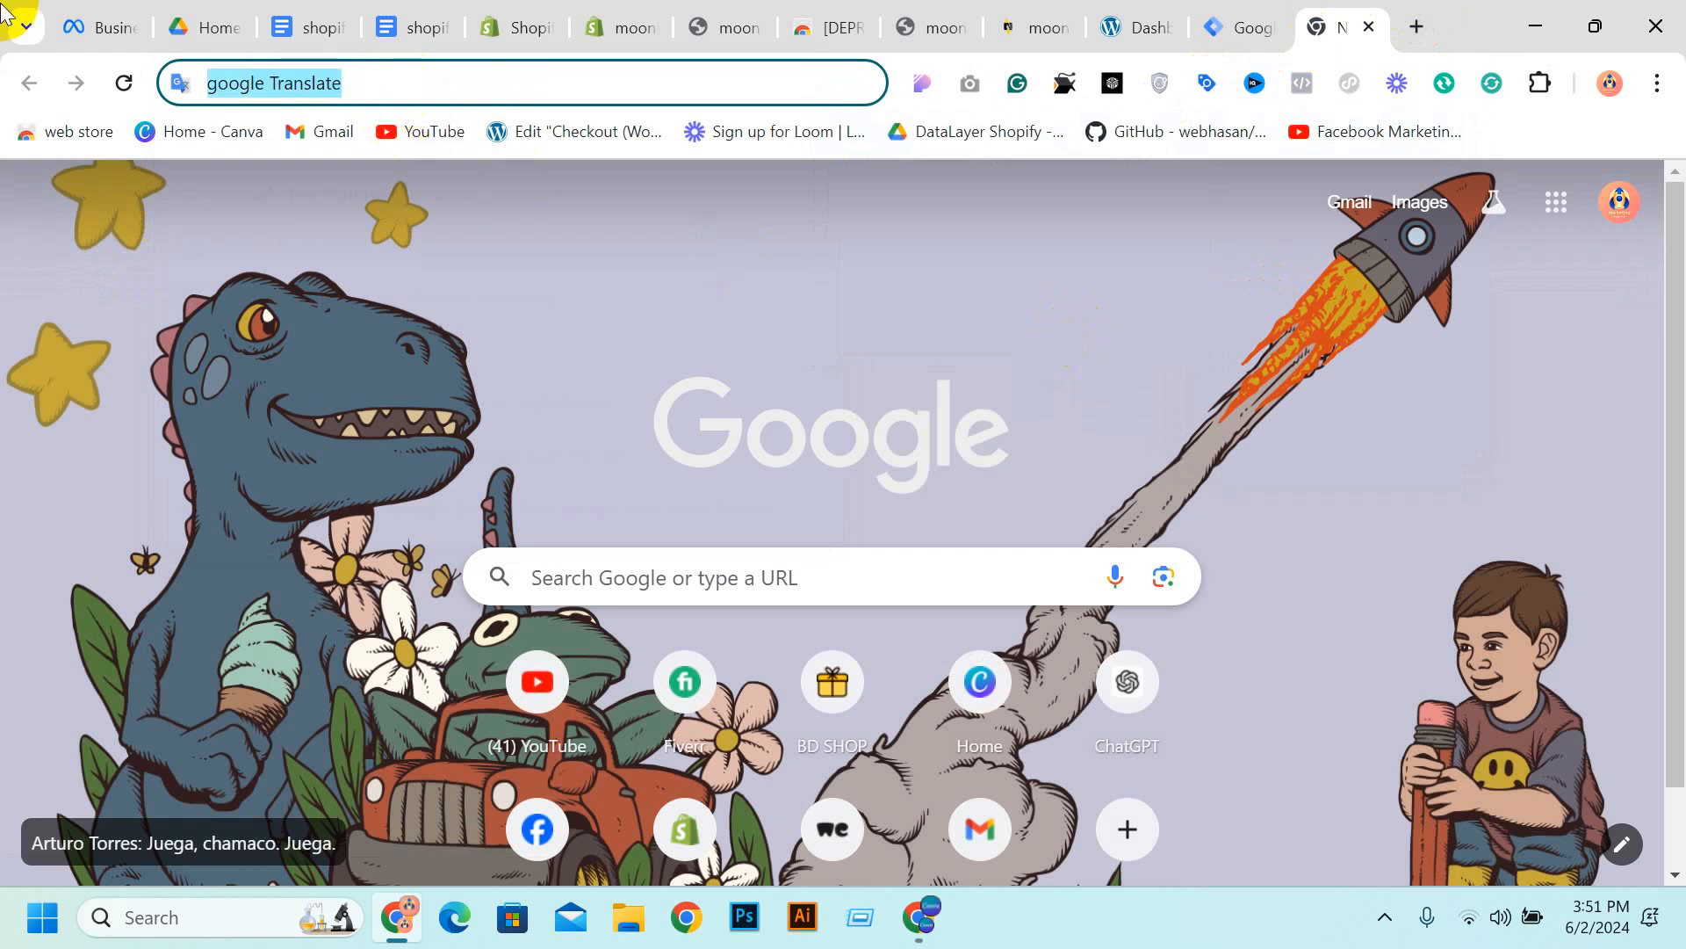
{"action": "type", "text": "goo"}
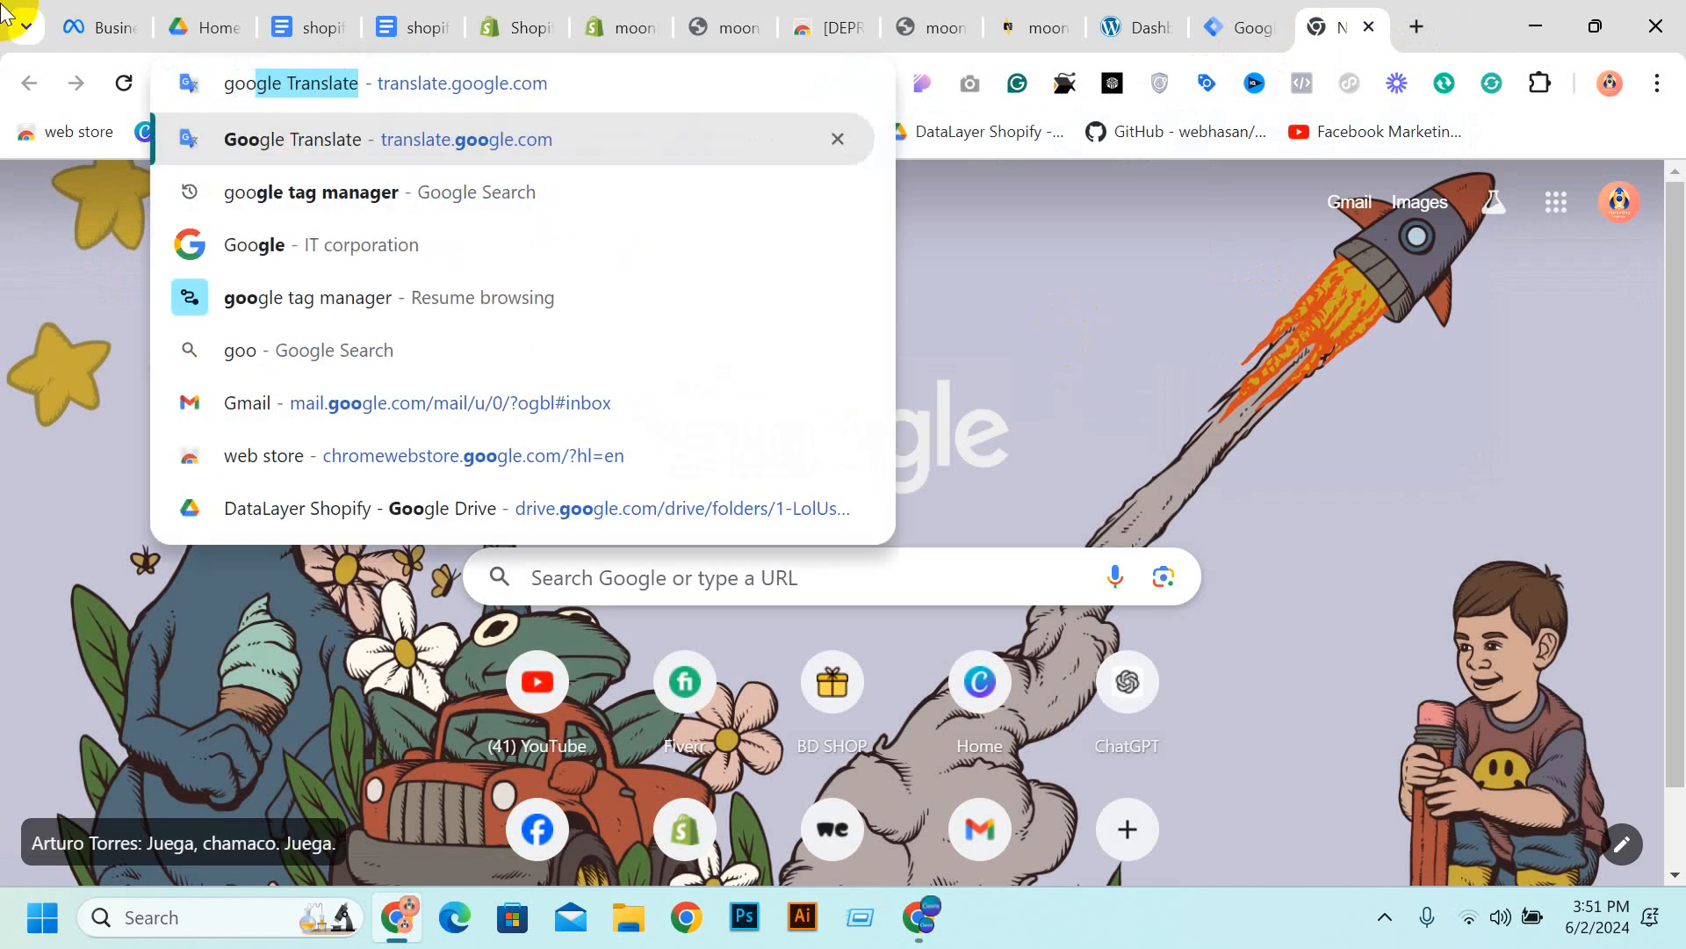
{"action": "type", "text": "gle tag "}
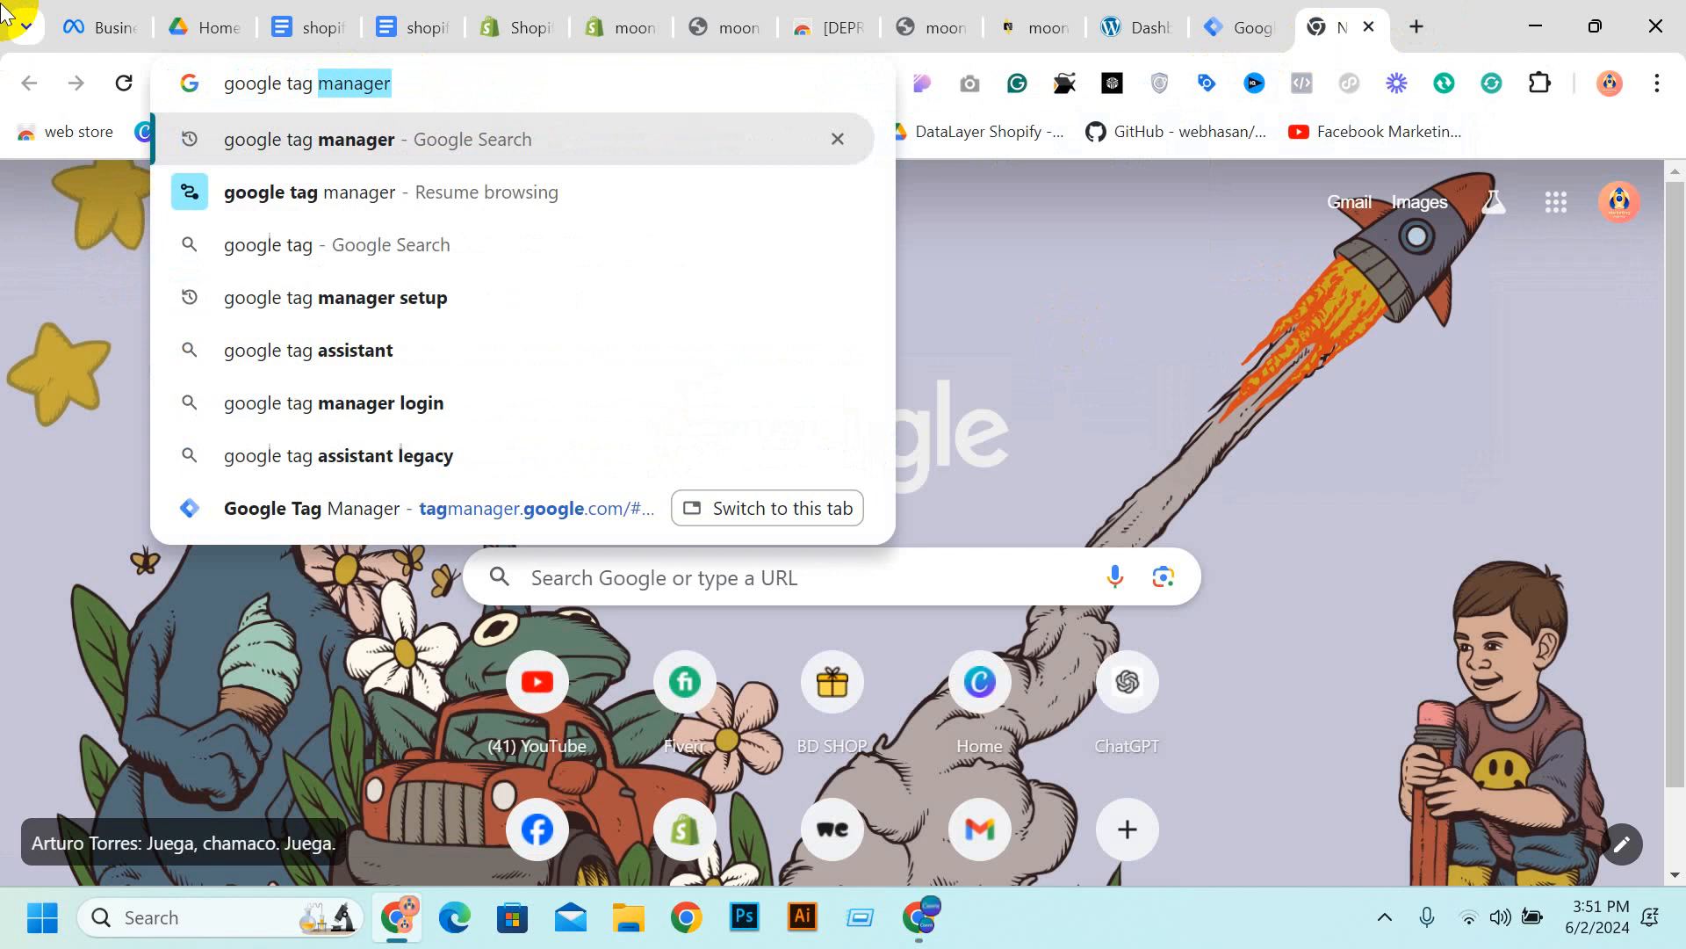
{"action": "type", "text": "assistant"}
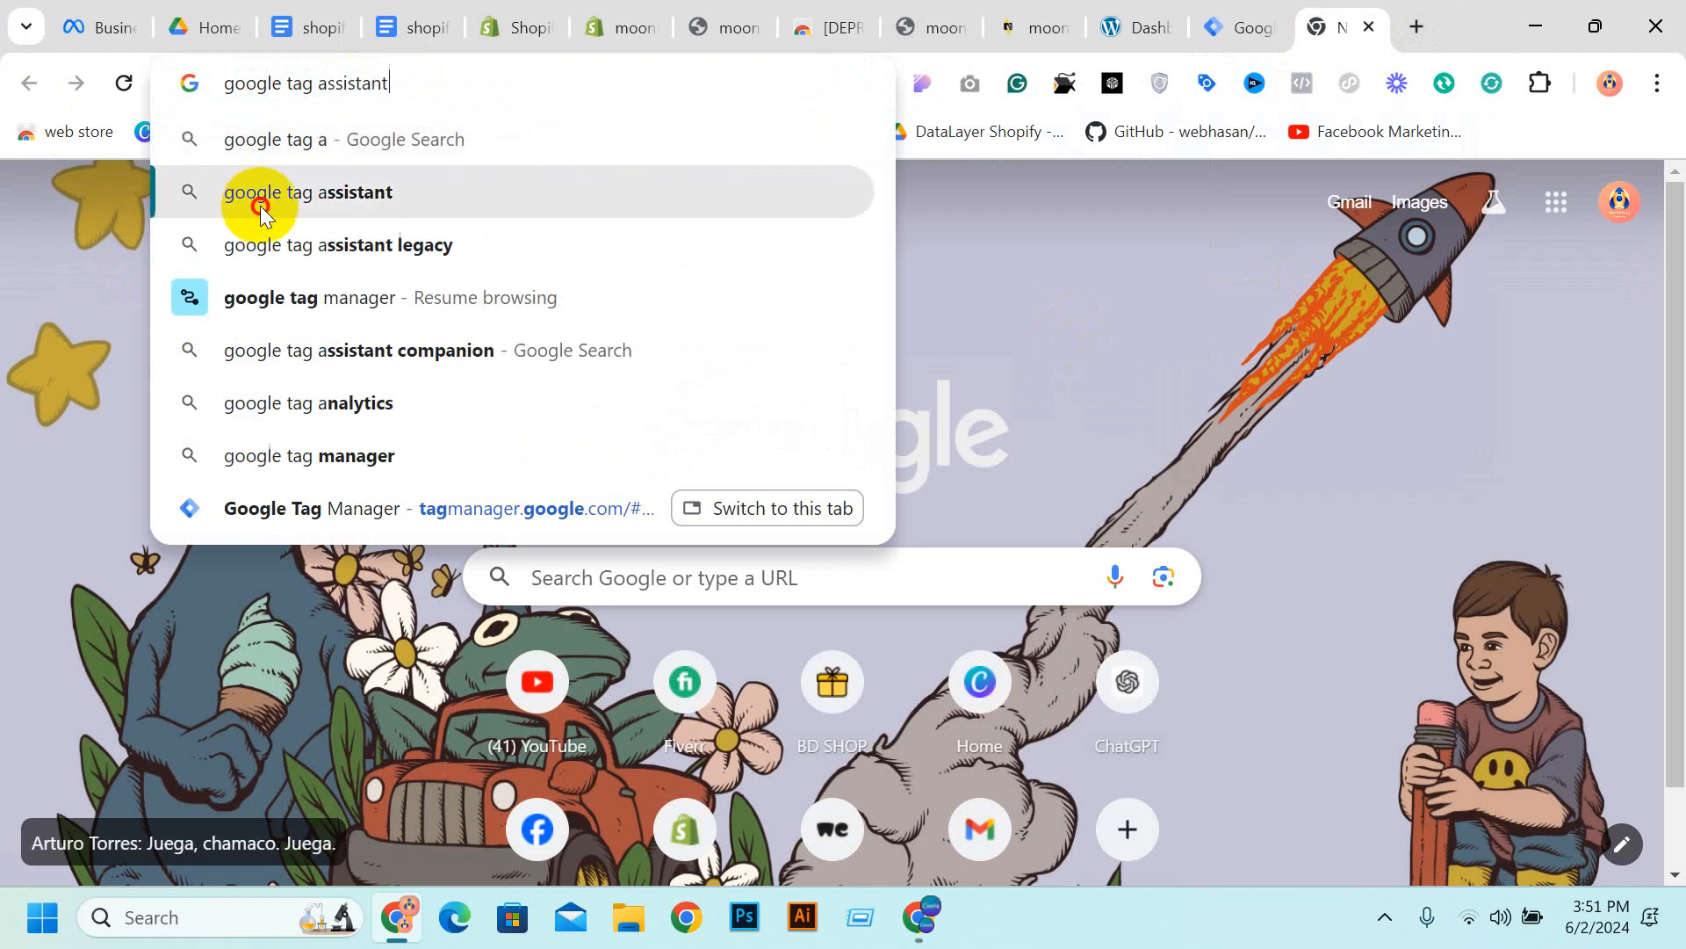
{"action": "left_click", "coordinate": [263, 192]}
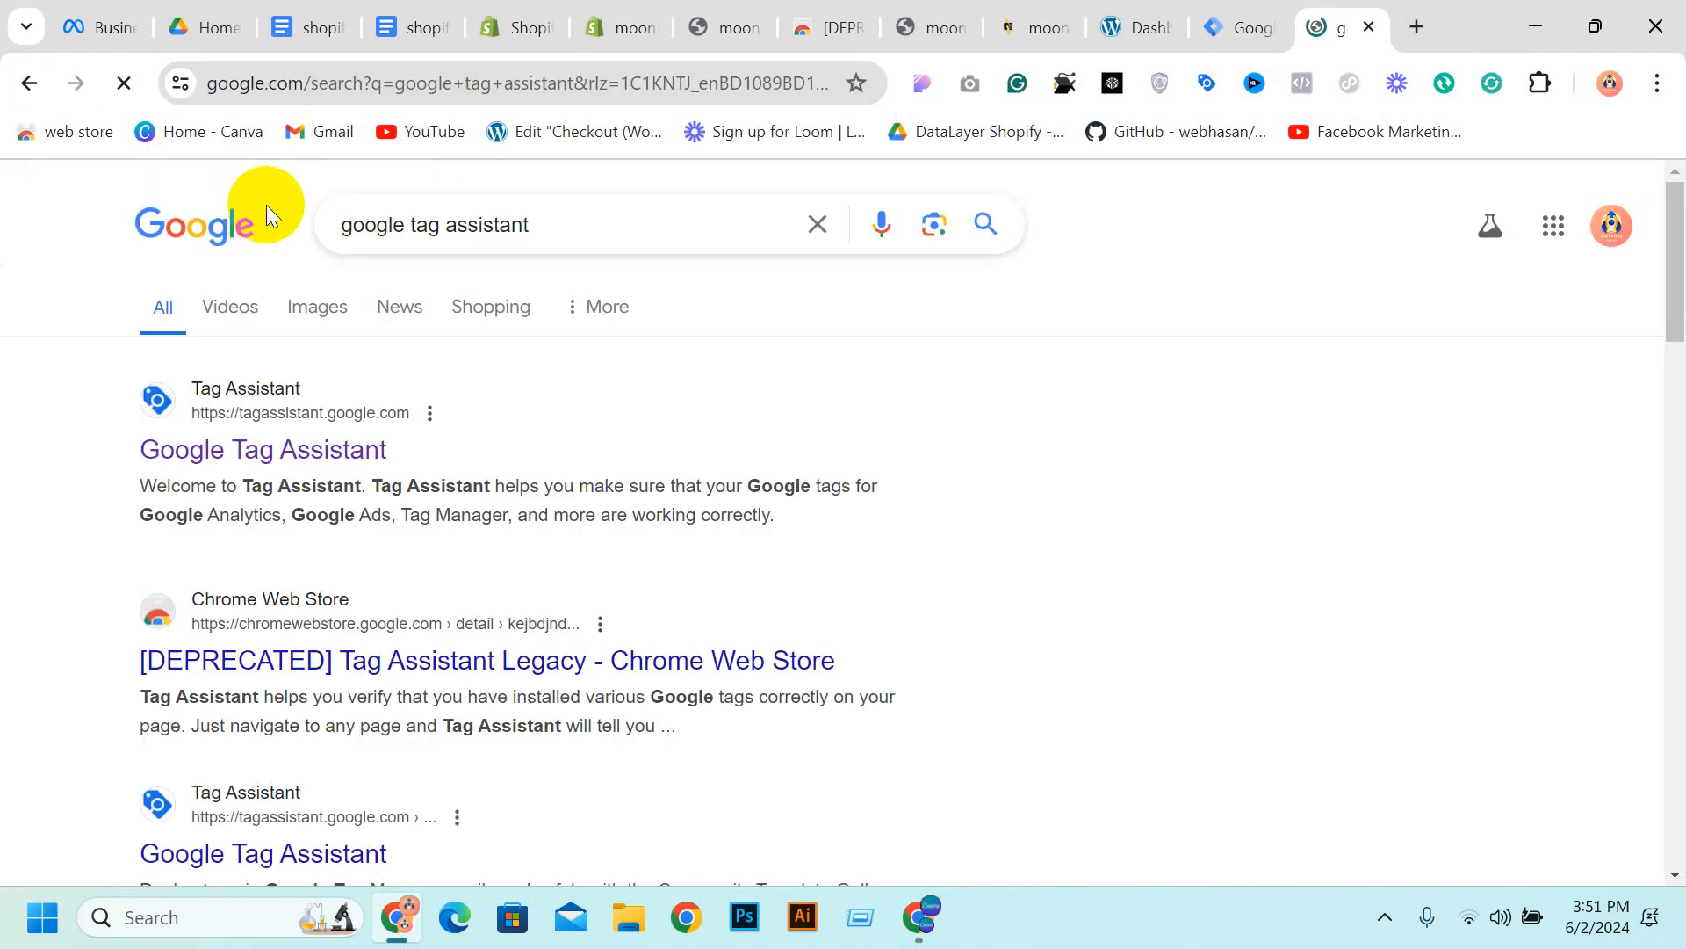
{"action": "left_click", "coordinate": [318, 465]}
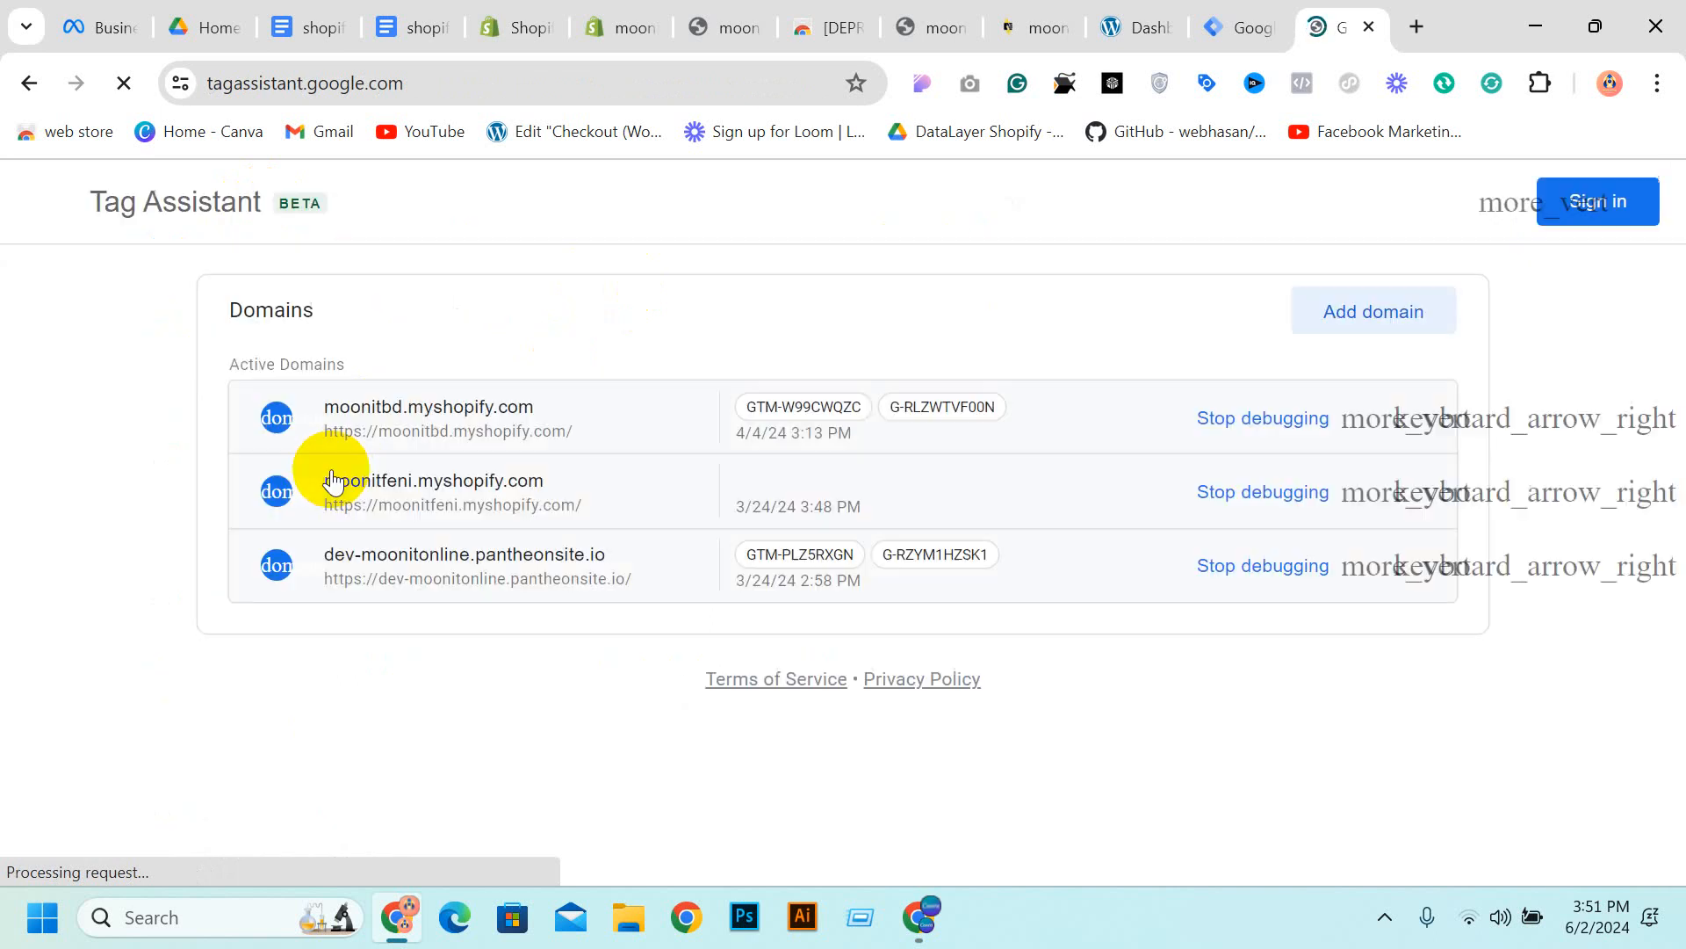
Return to the search results, reinstall the Tag Assistant Legacy extension from the Chrome Web Store, and pin it to the browser
{"action": "left_click", "coordinate": [22, 82]}
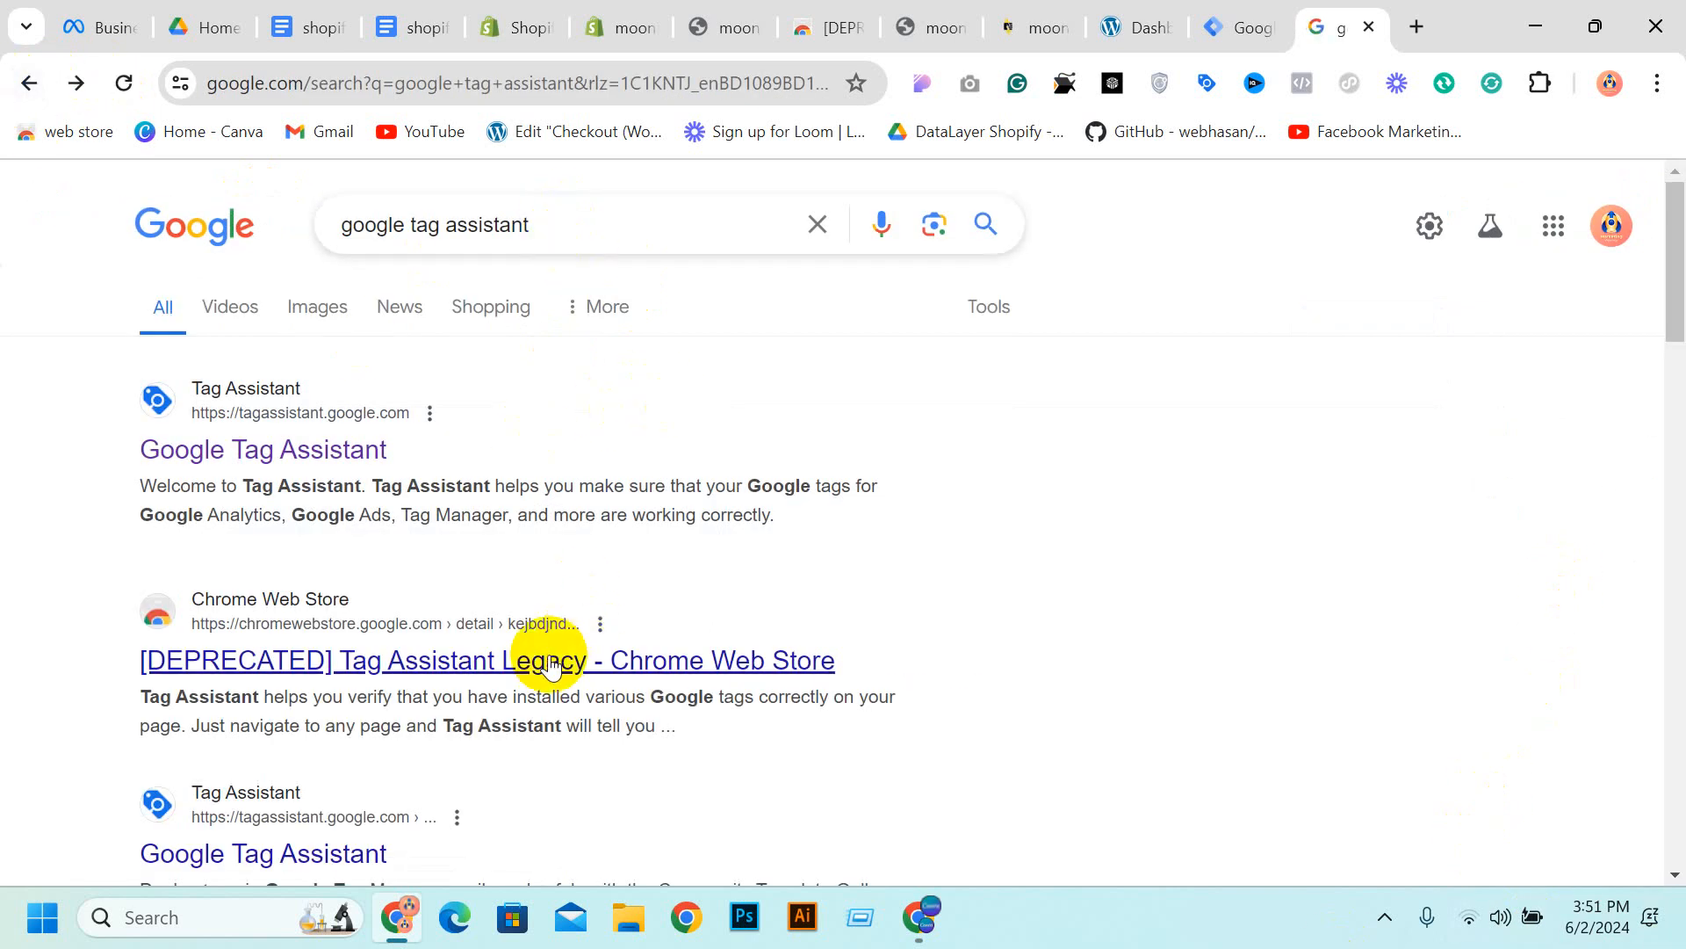
{"action": "left_click", "coordinate": [545, 667]}
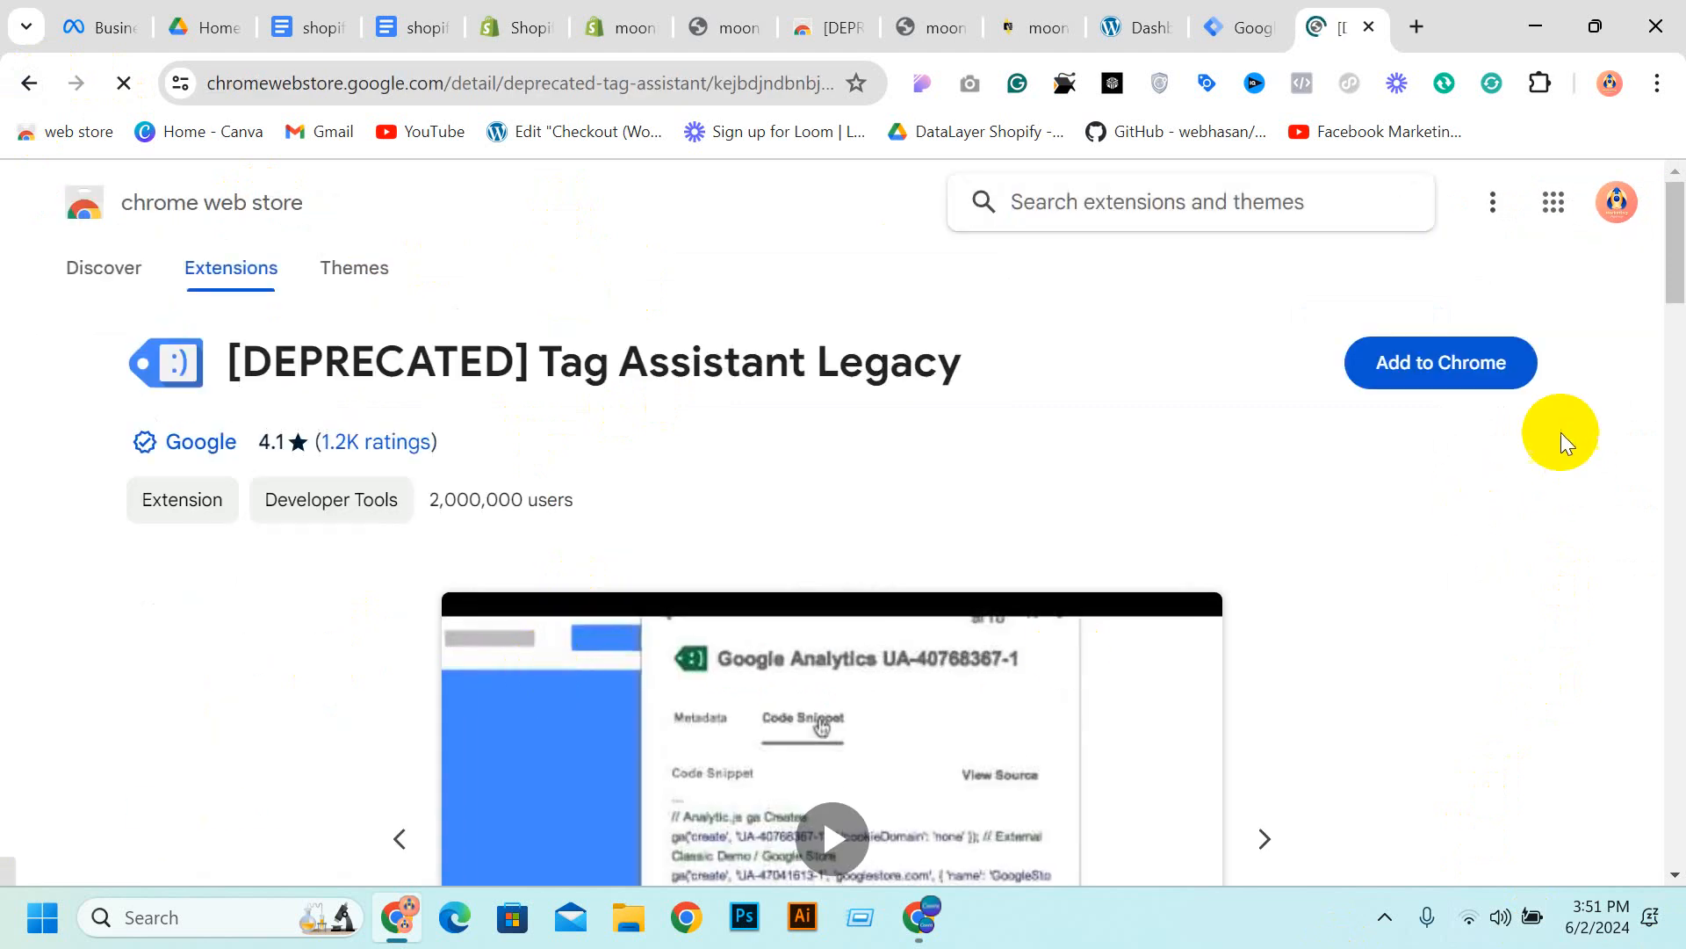
{"action": "left_click", "coordinate": [1465, 362]}
{"action": "left_click", "coordinate": [945, 343]}
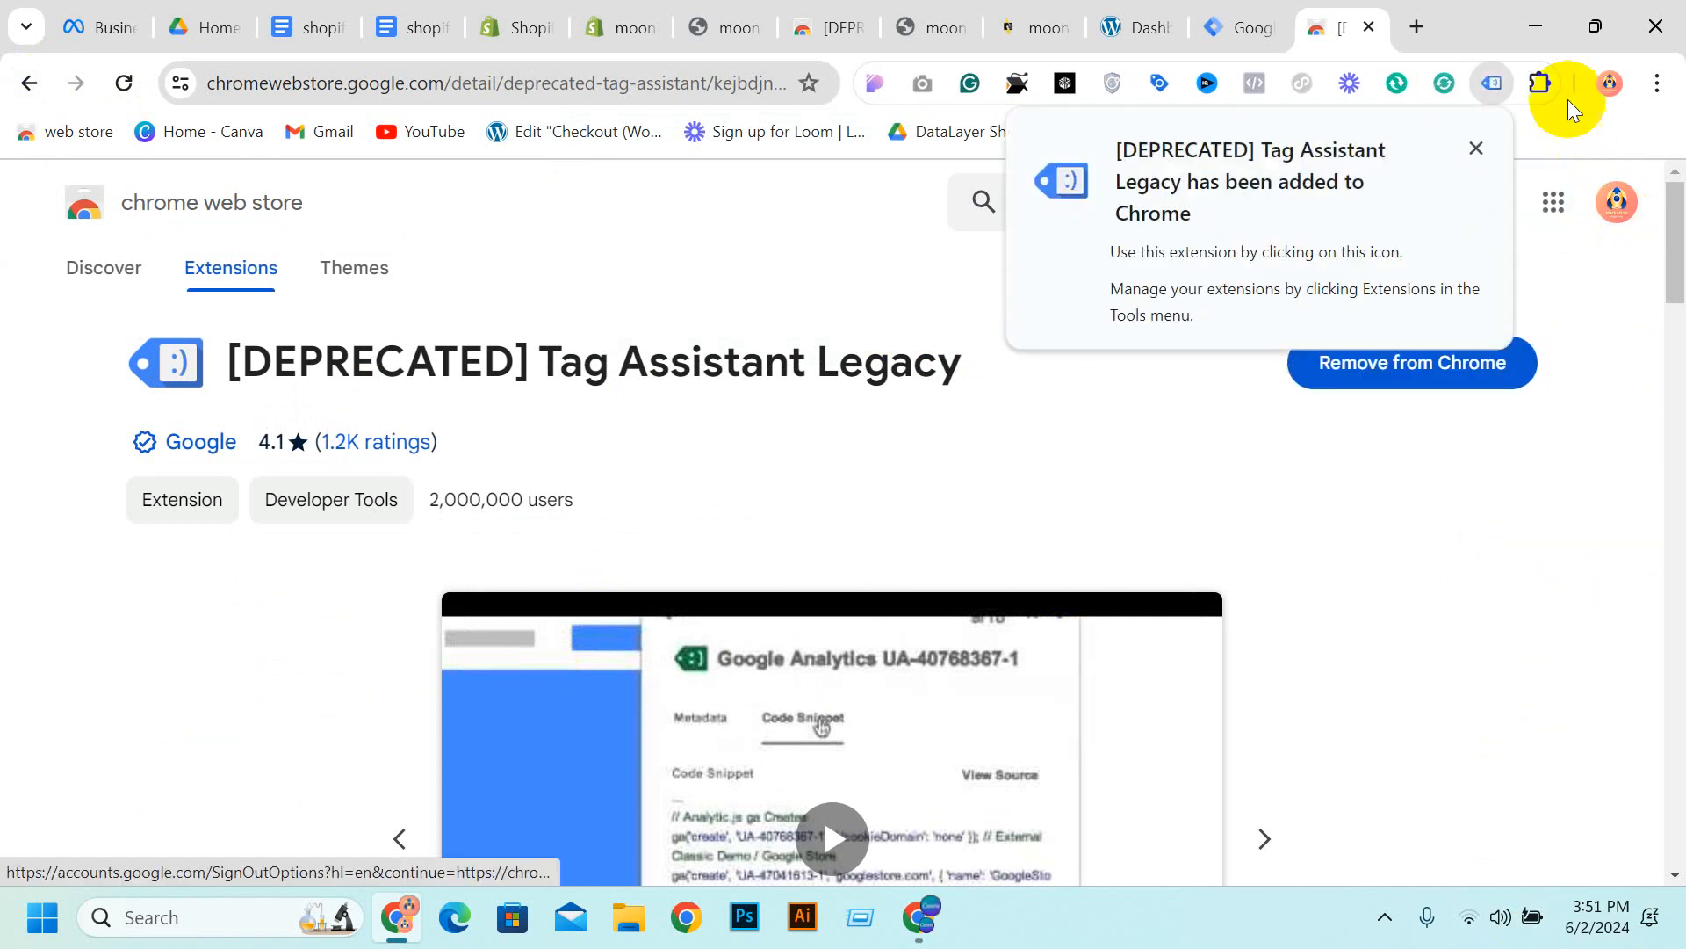
{"action": "left_click", "coordinate": [1539, 83]}
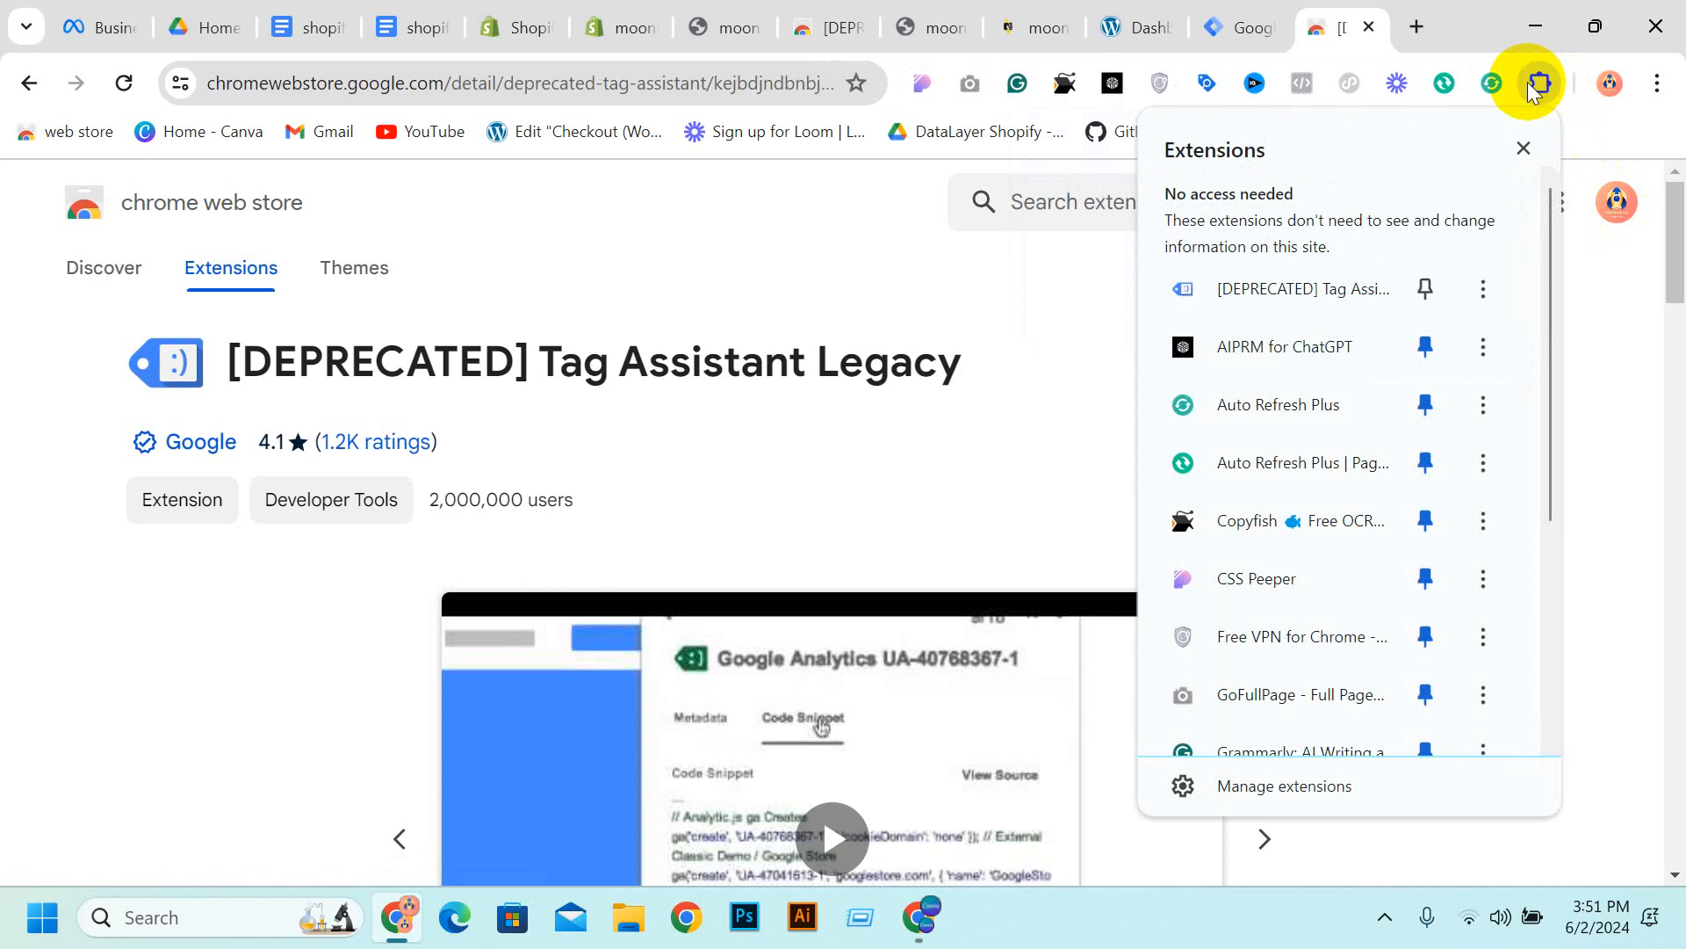
{"action": "left_click", "coordinate": [1430, 288]}
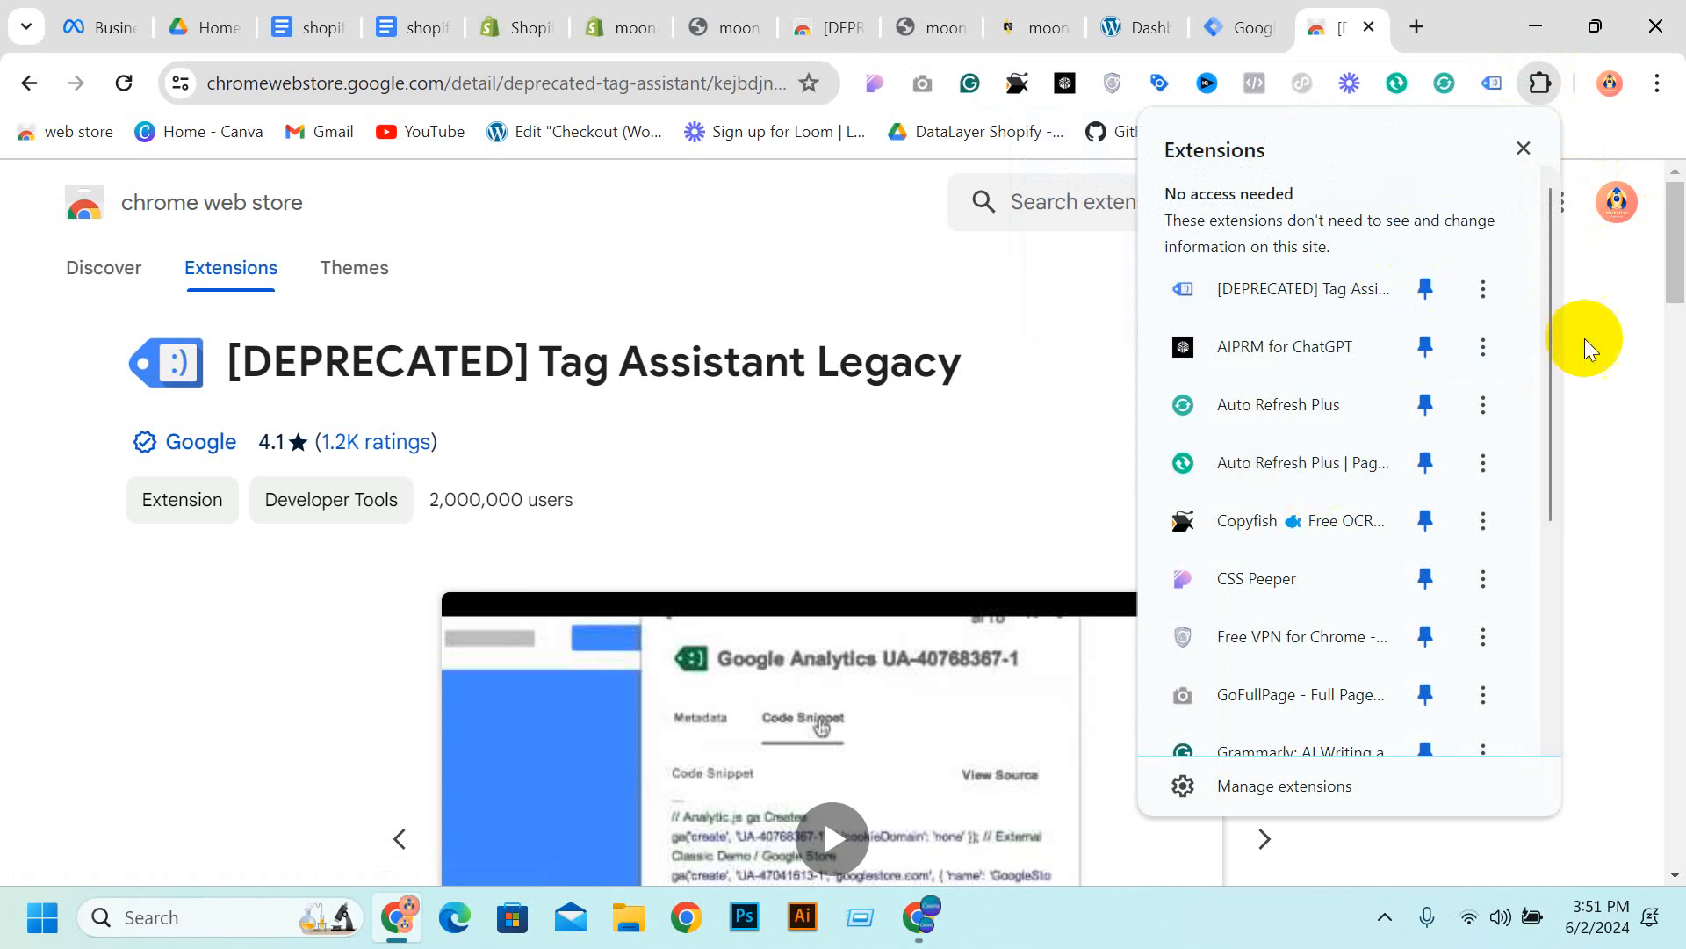
{"action": "left_click", "coordinate": [1573, 341]}
Reload the moonitbd storefront, accept Tag Assistant Legacy's default tag checks, and enable the extension for the page
{"action": "left_click", "coordinate": [1115, 22]}
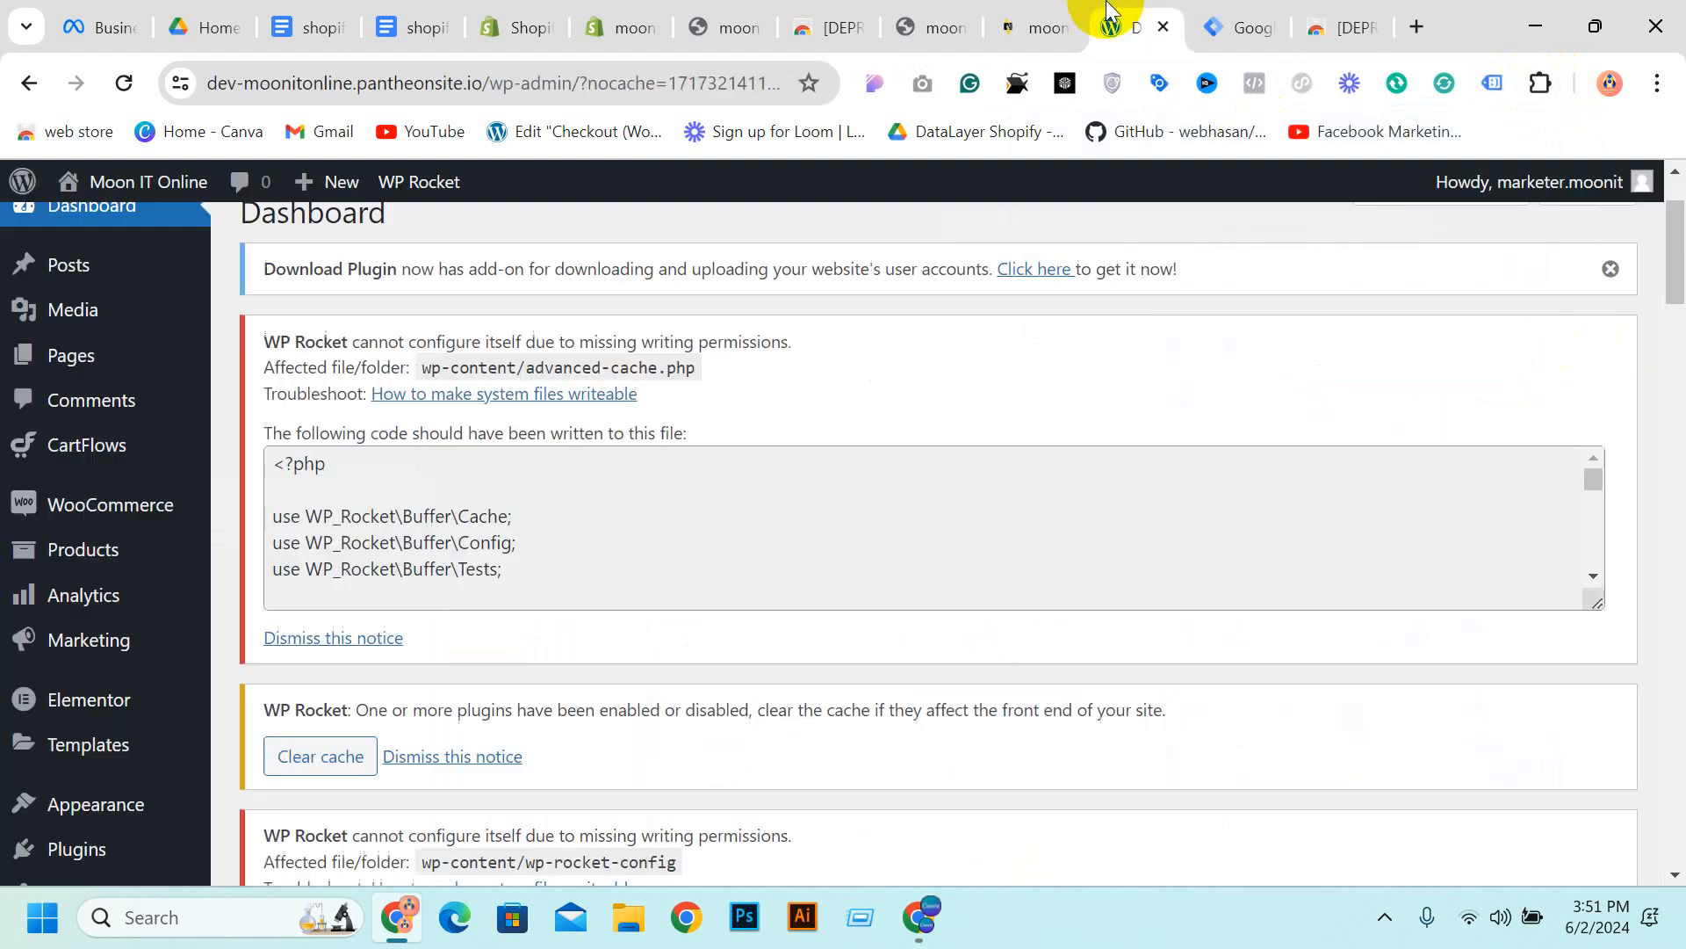
{"action": "left_click", "coordinate": [716, 26]}
{"action": "left_click", "coordinate": [634, 26]}
{"action": "left_click", "coordinate": [771, 12]}
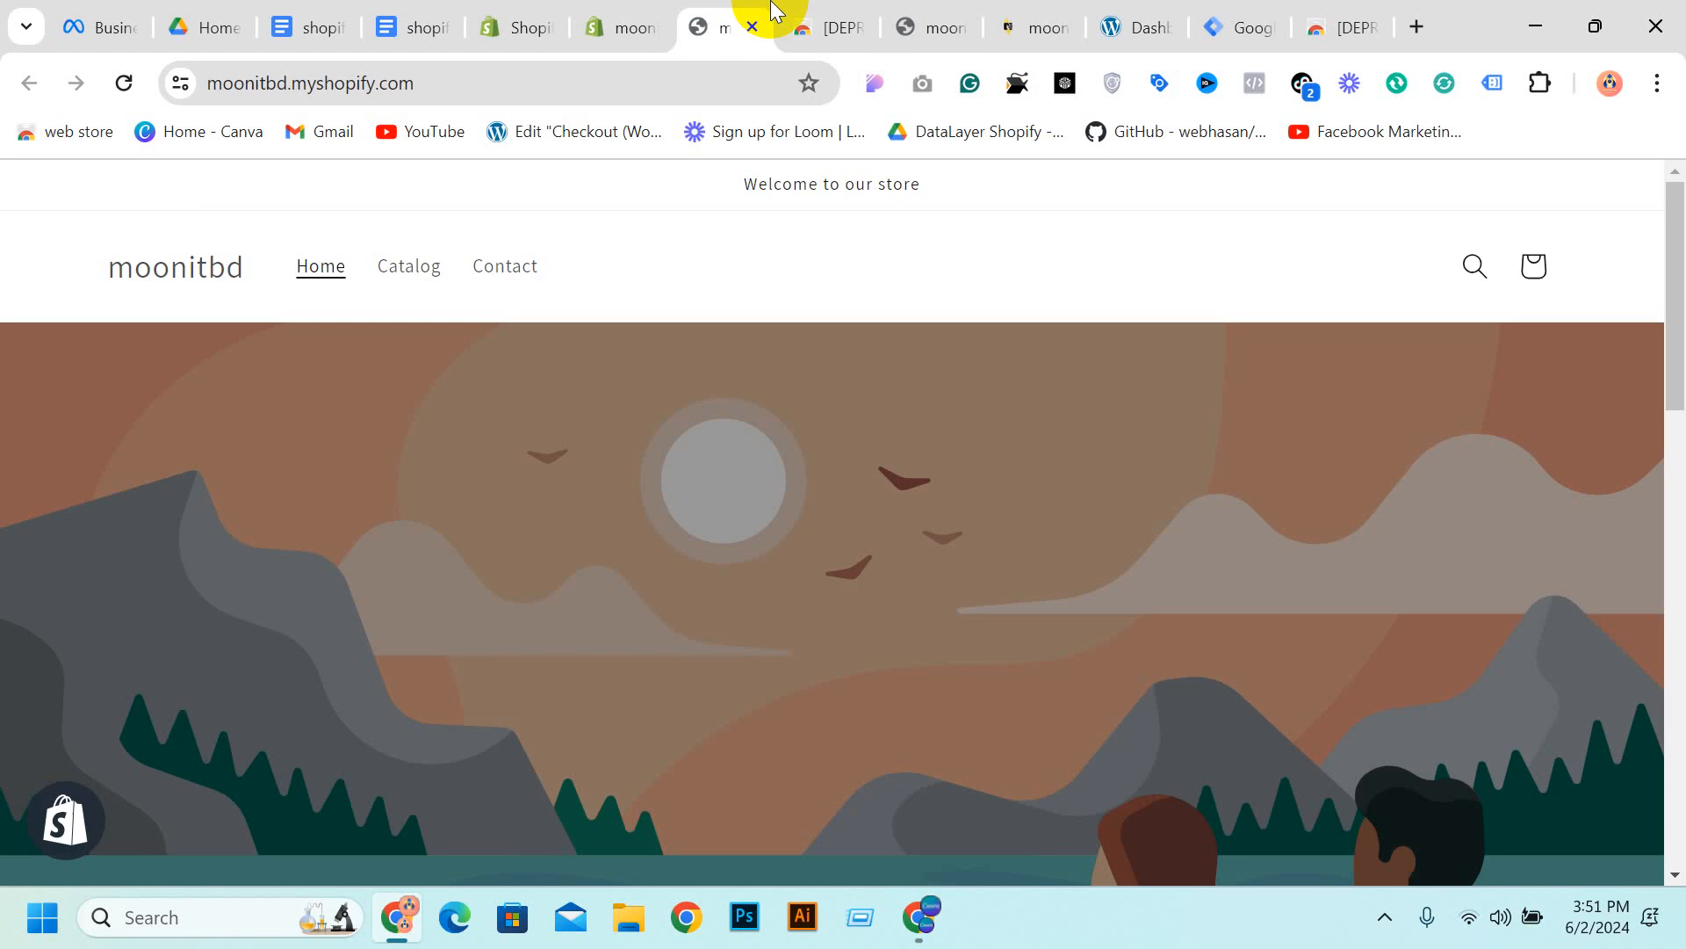
{"action": "left_click", "coordinate": [107, 80]}
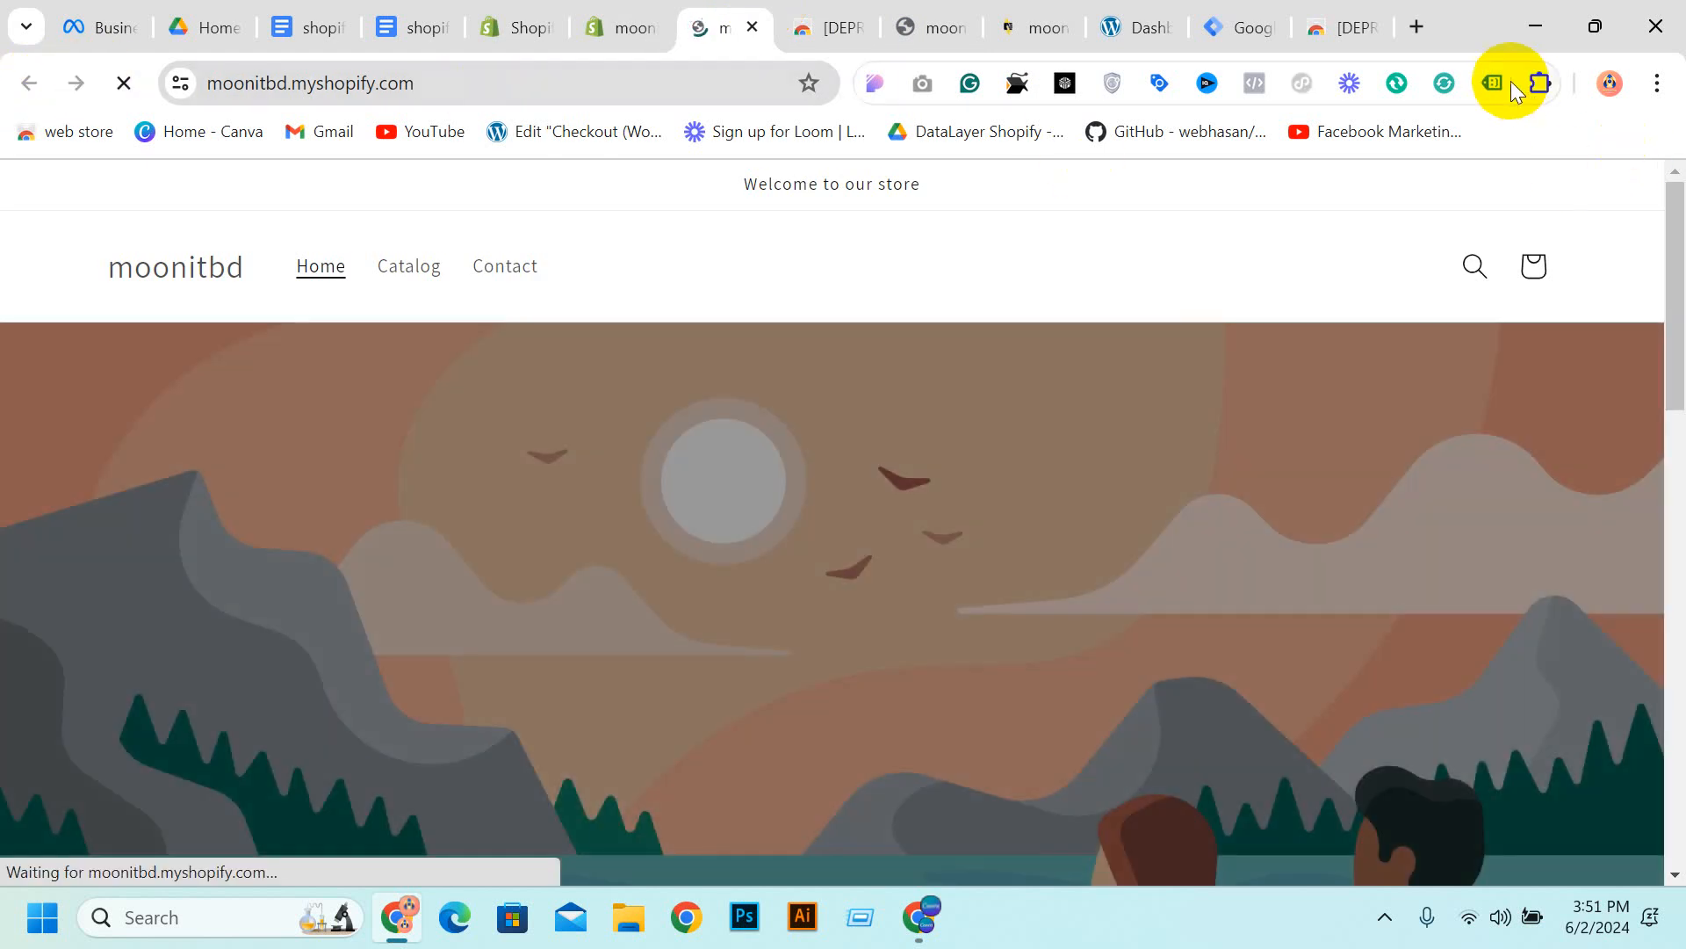
{"action": "left_click", "coordinate": [1484, 79]}
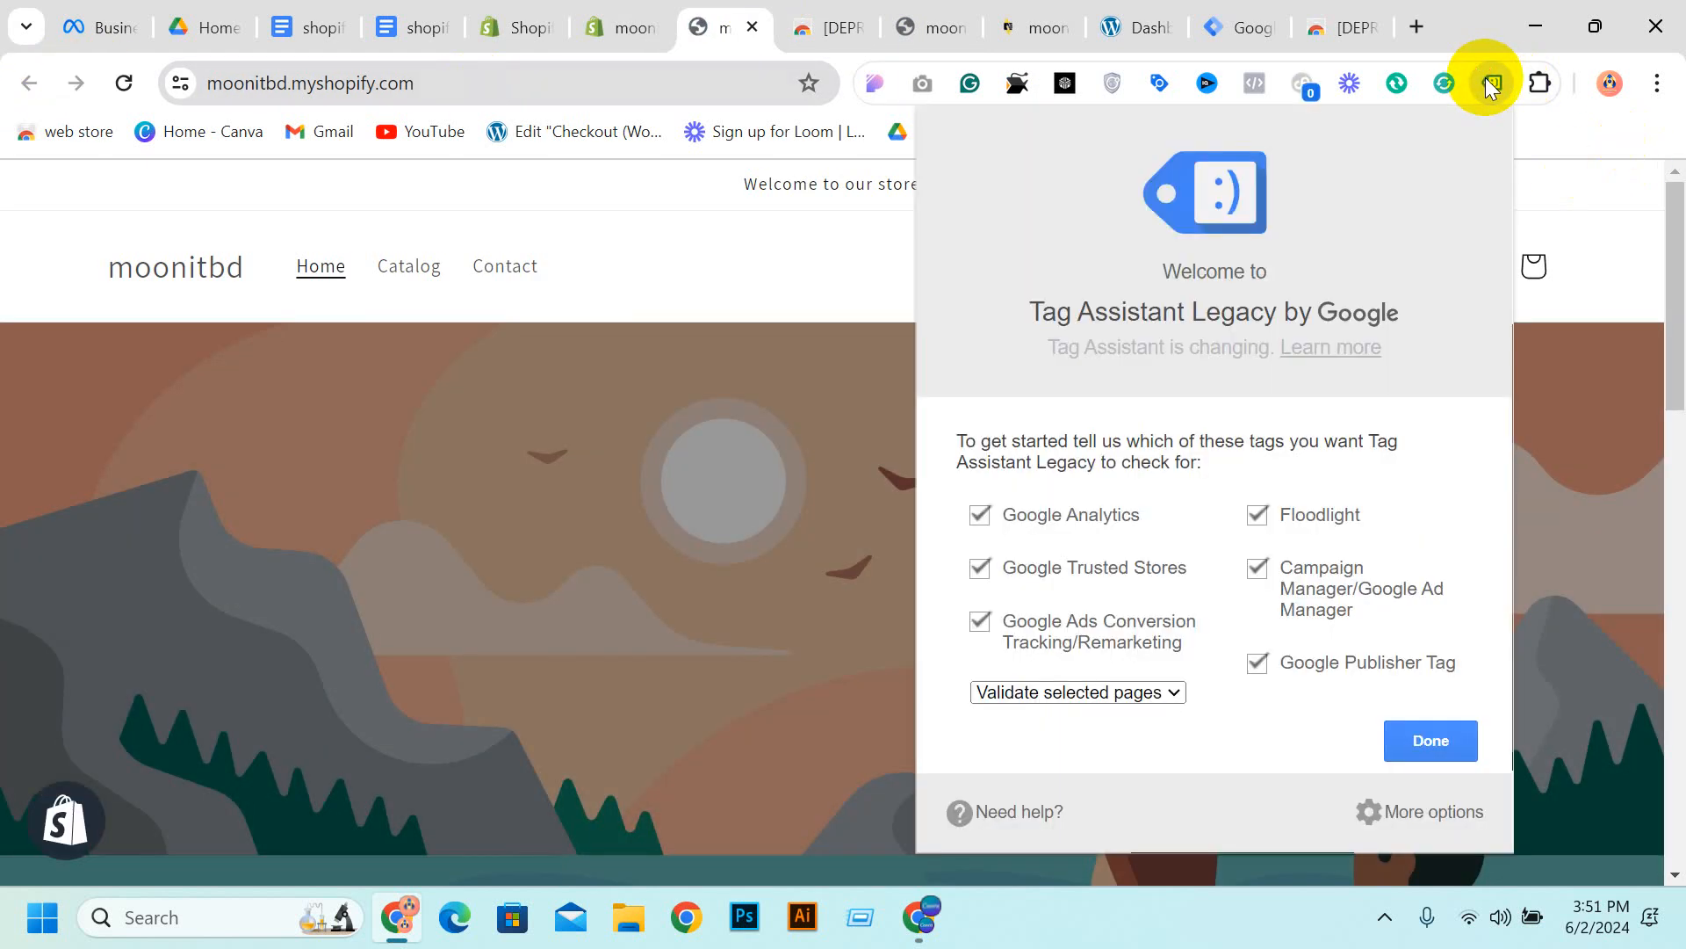
{"action": "left_click", "coordinate": [1422, 748]}
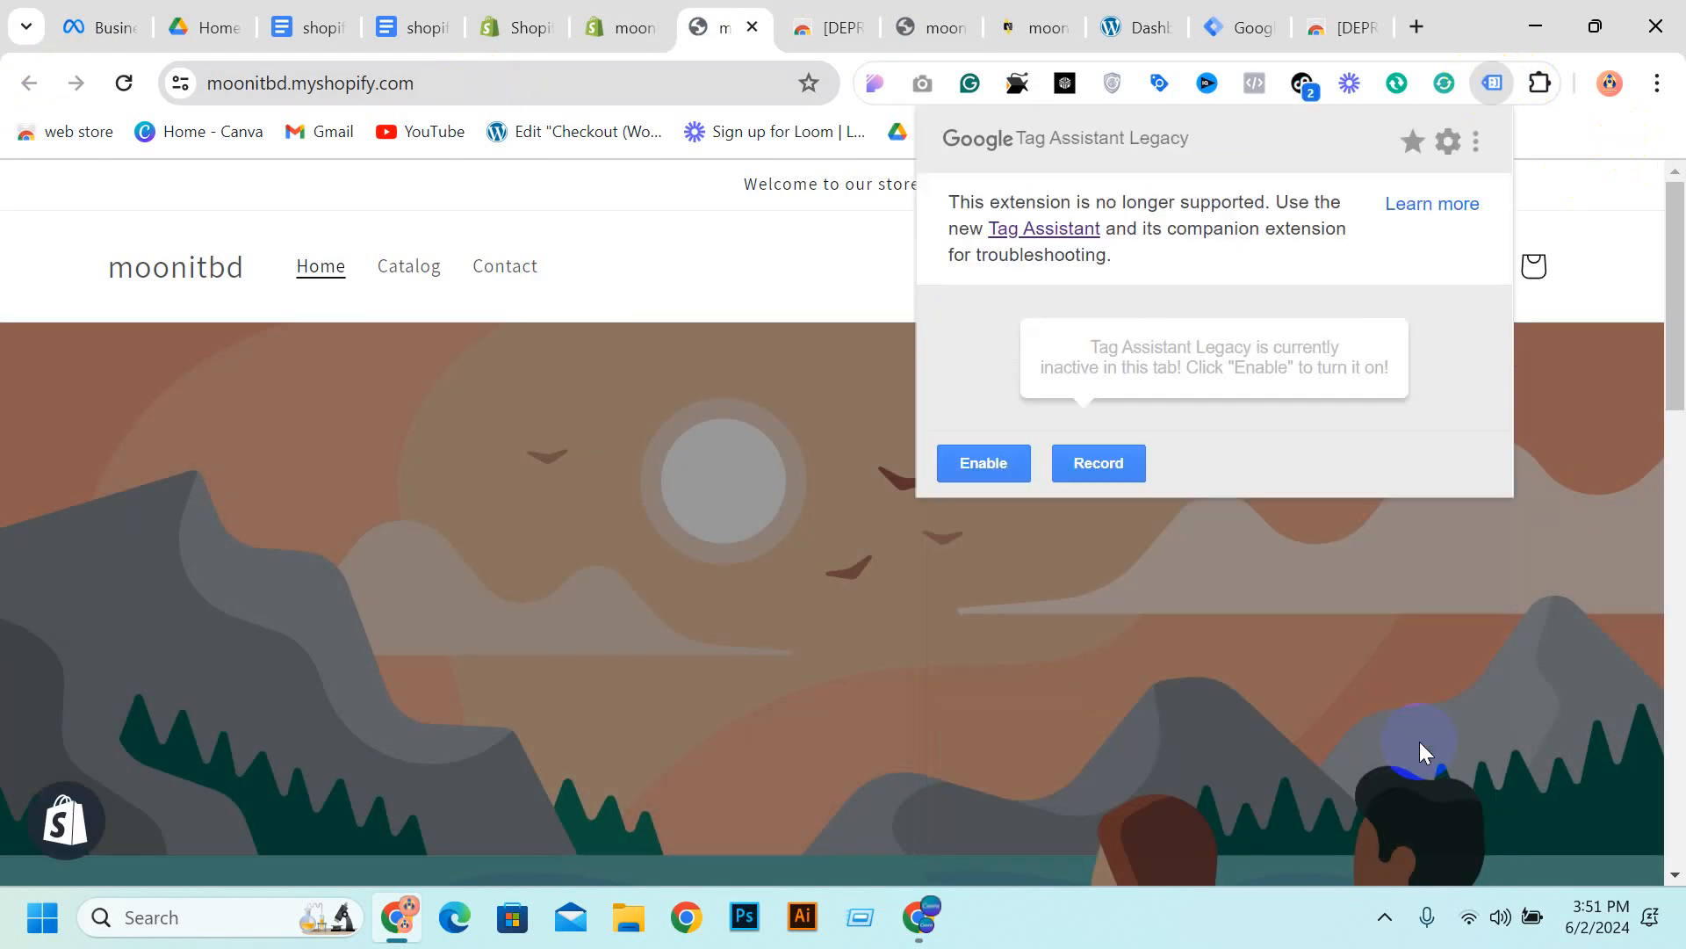
{"action": "left_click", "coordinate": [989, 469]}
Reload the storefront and examine the Tag Assistant Legacy tag analysis for the Tag Manager container
{"action": "left_click", "coordinate": [123, 81]}
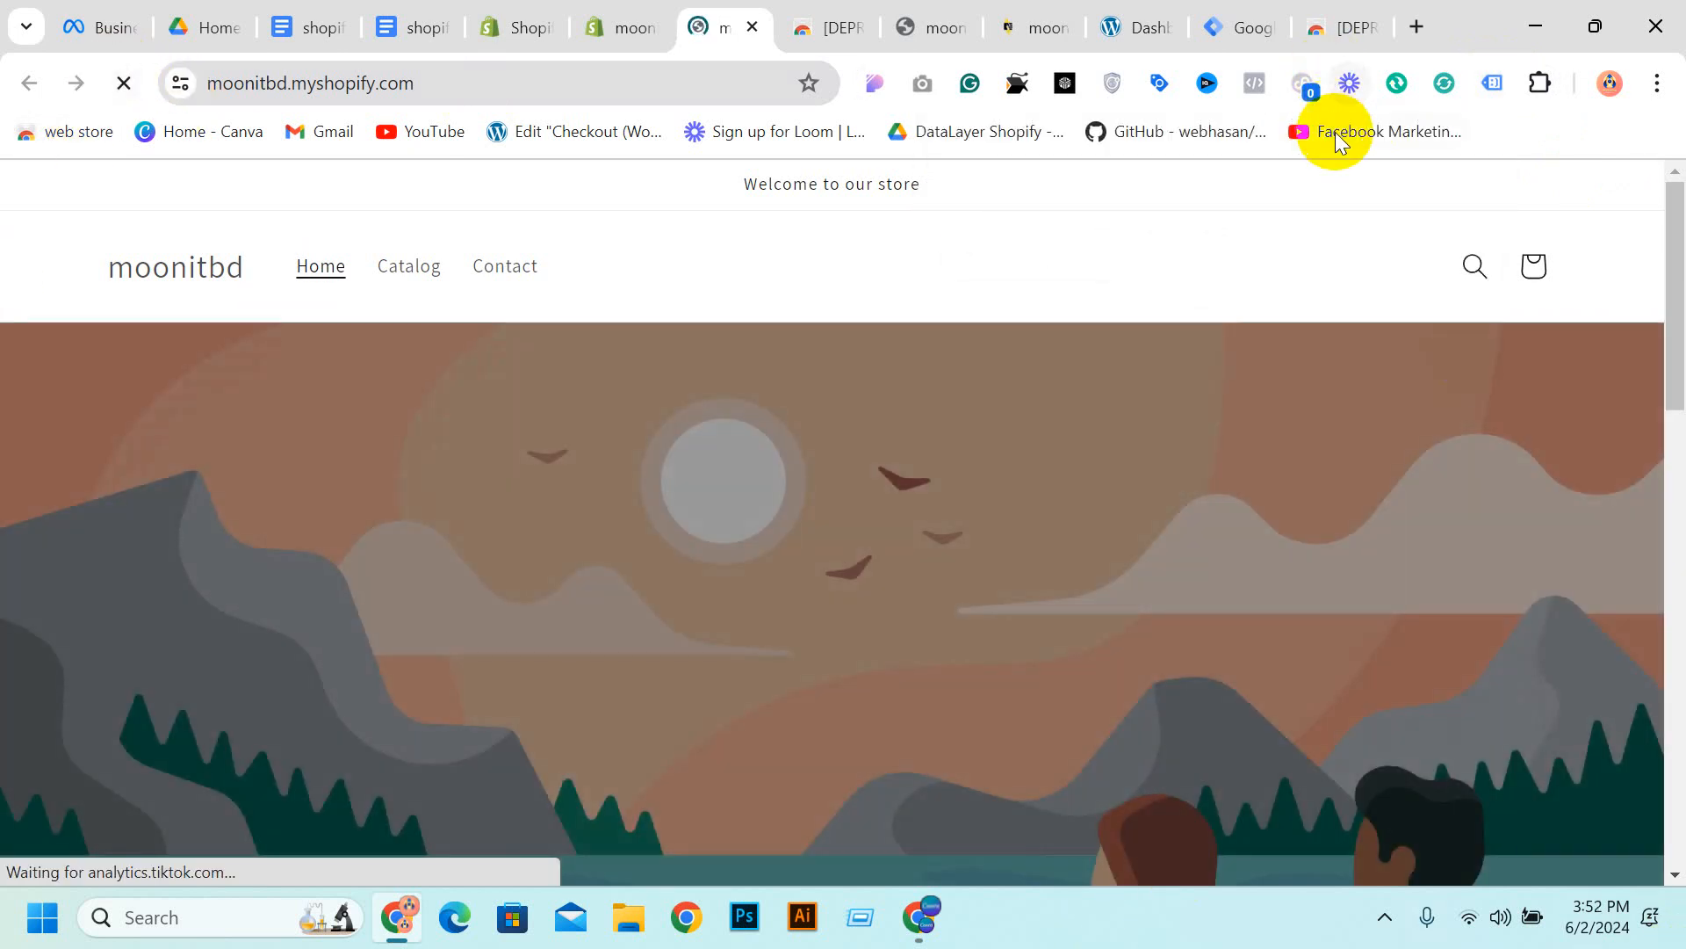
{"action": "left_click", "coordinate": [1507, 91]}
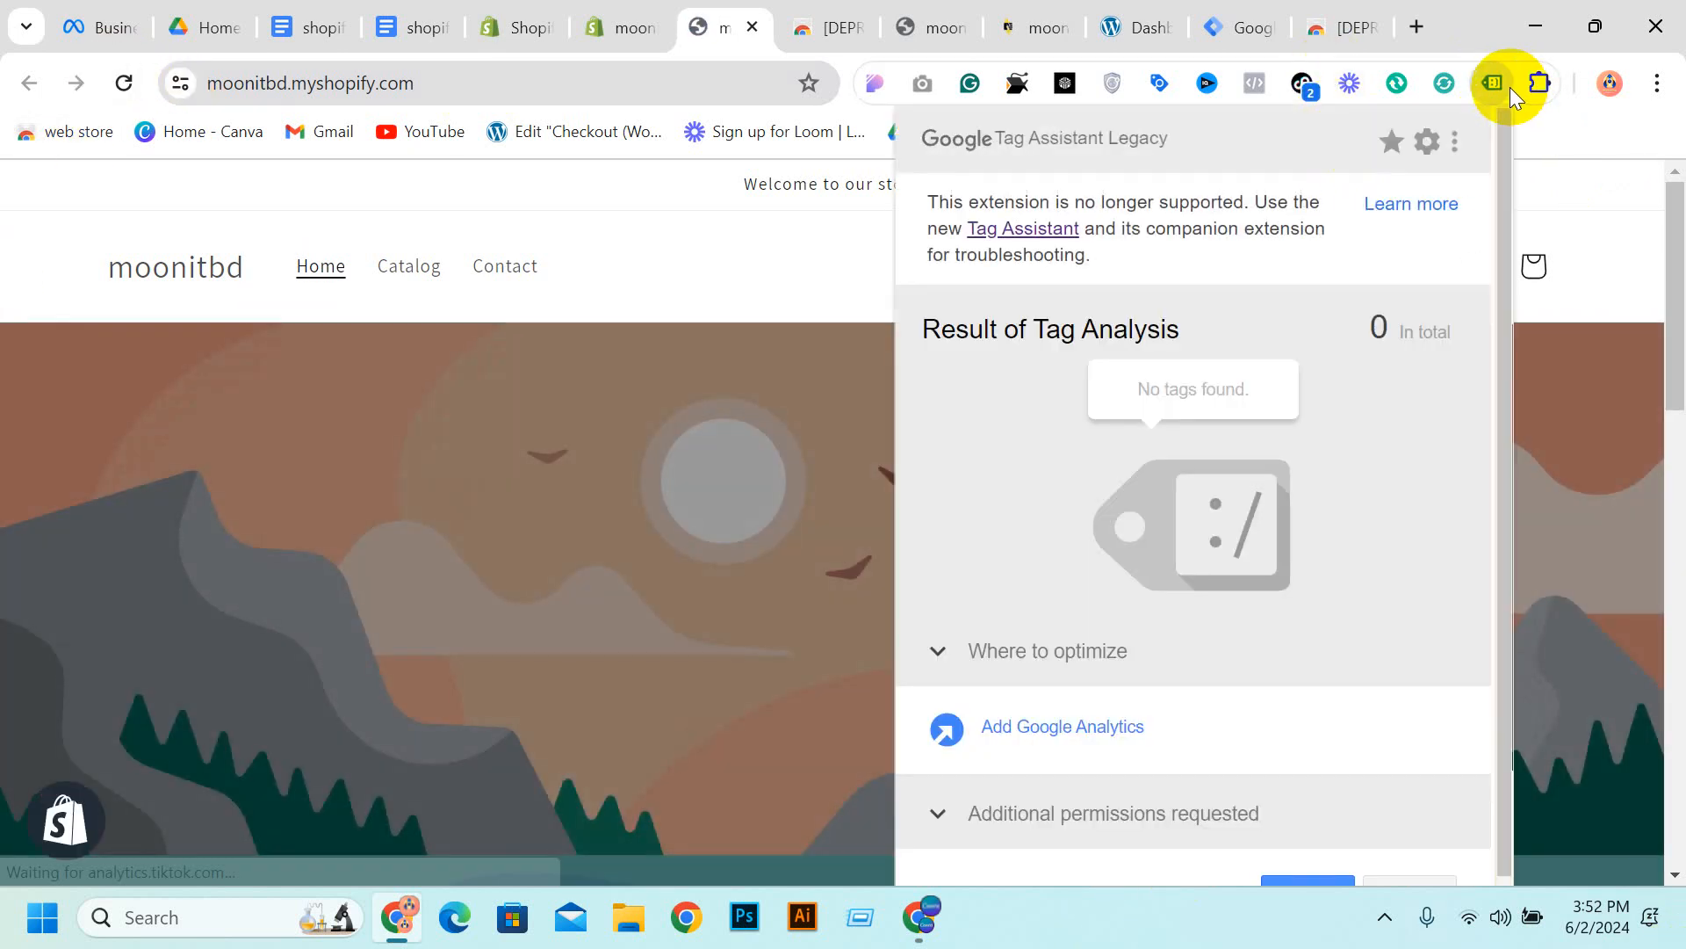
{"action": "left_click", "coordinate": [1319, 882]}
{"action": "left_click", "coordinate": [966, 334]}
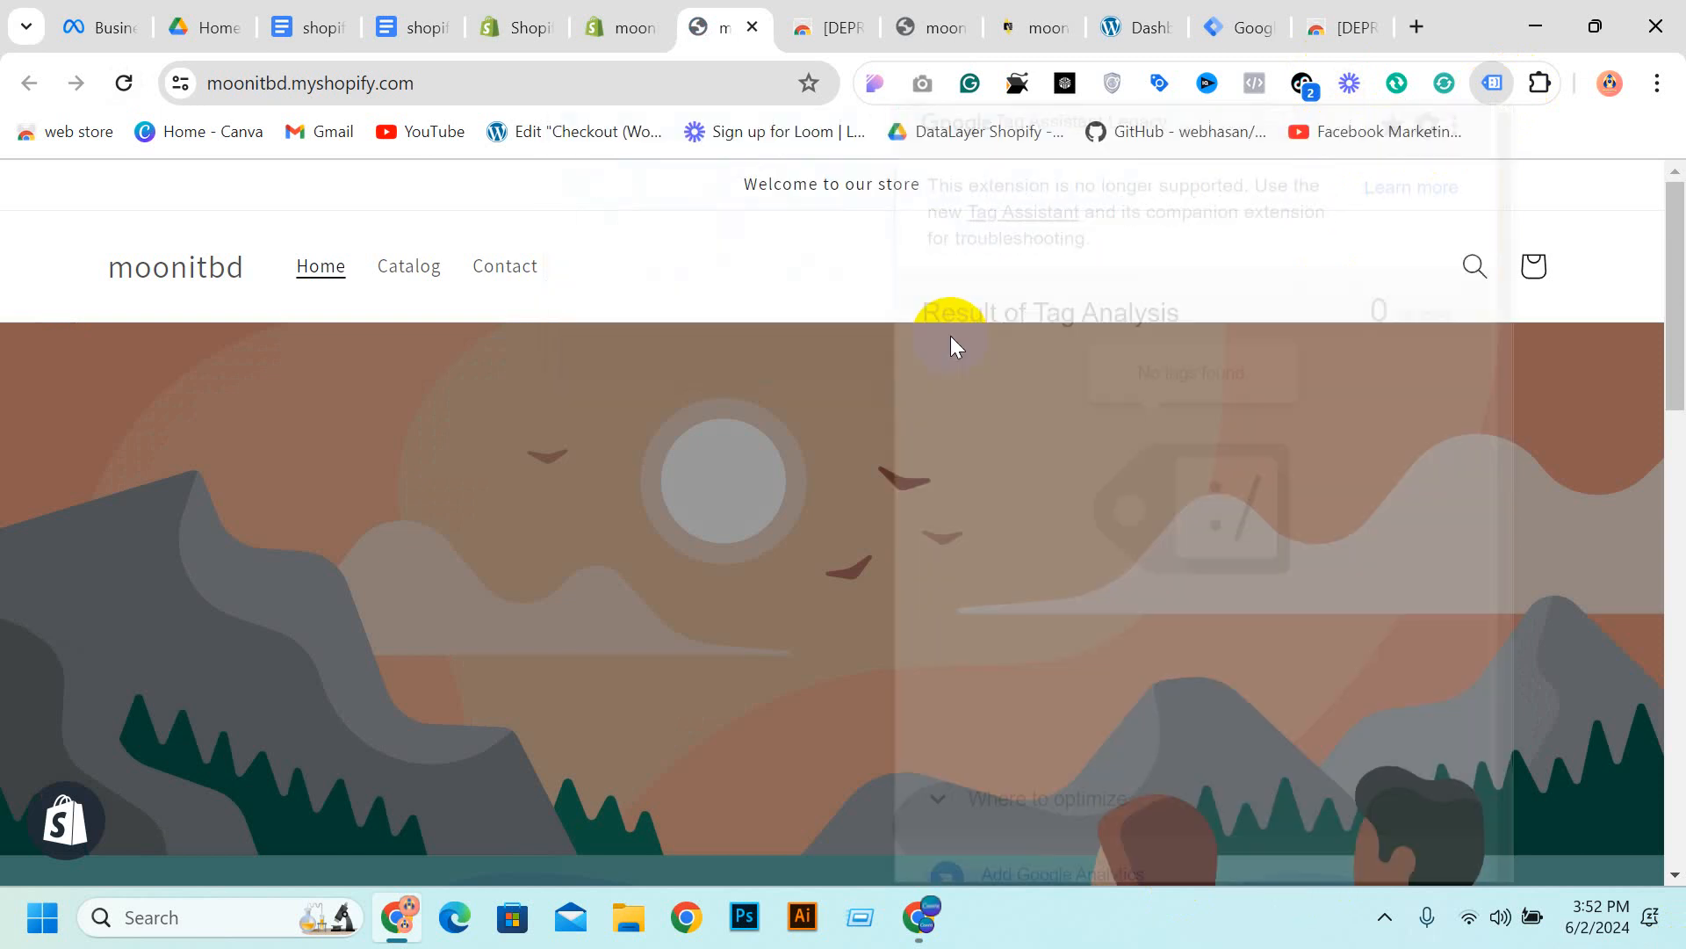
{"action": "left_click", "coordinate": [1498, 79]}
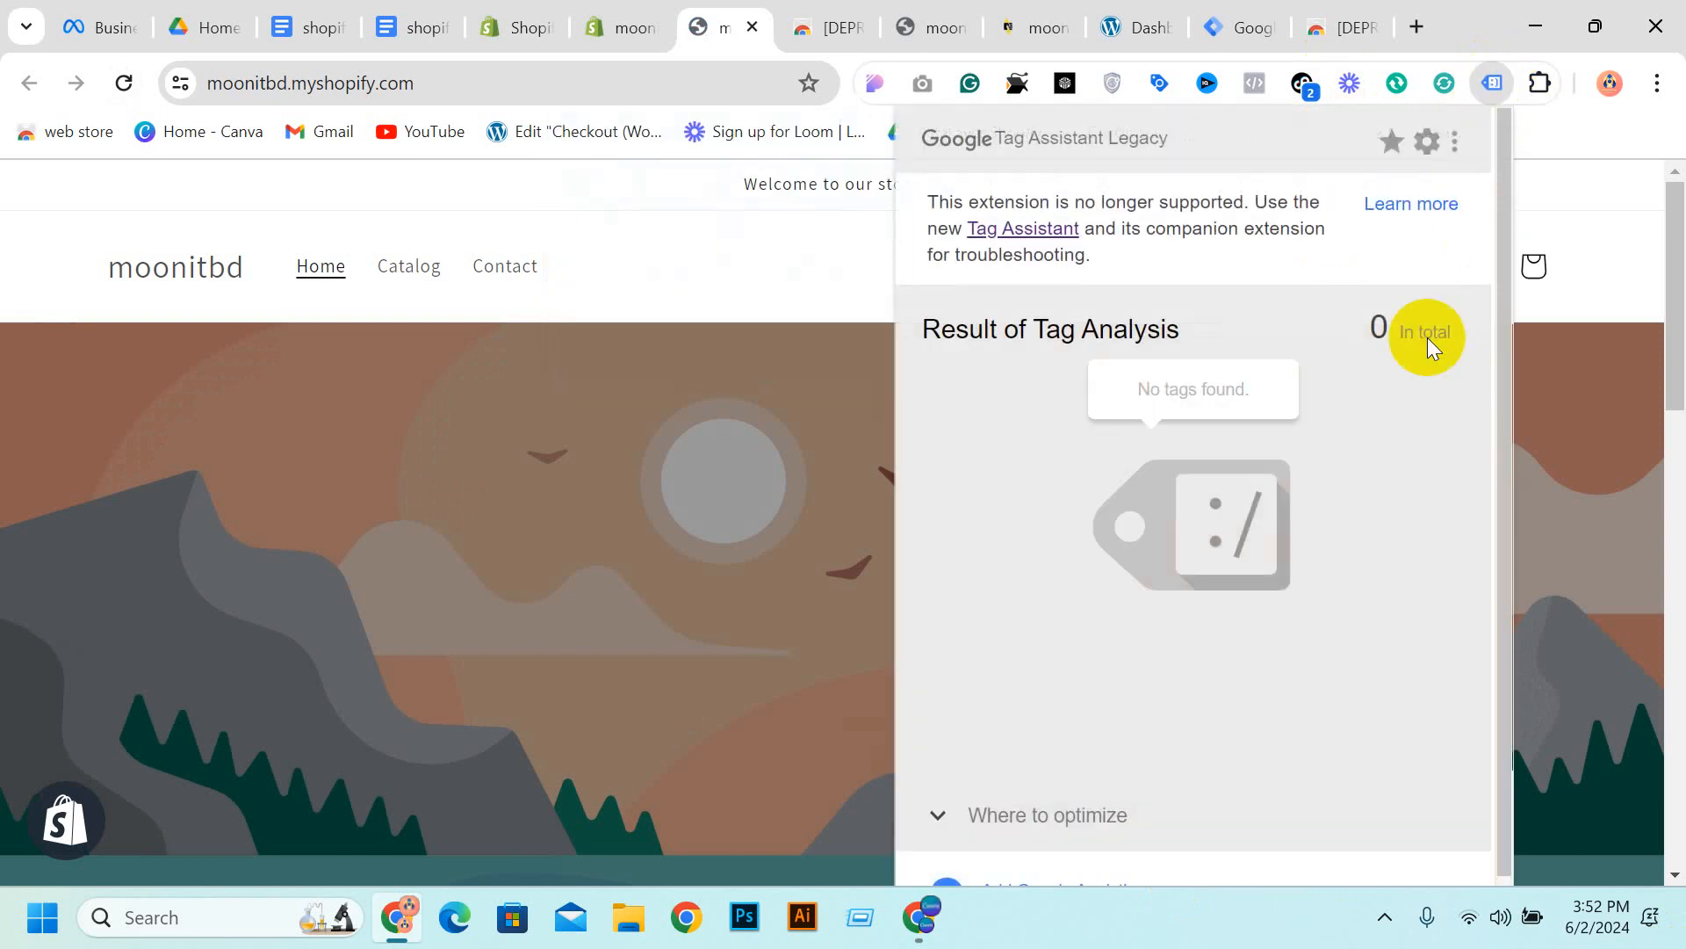
{"action": "left_click", "coordinate": [124, 80]}
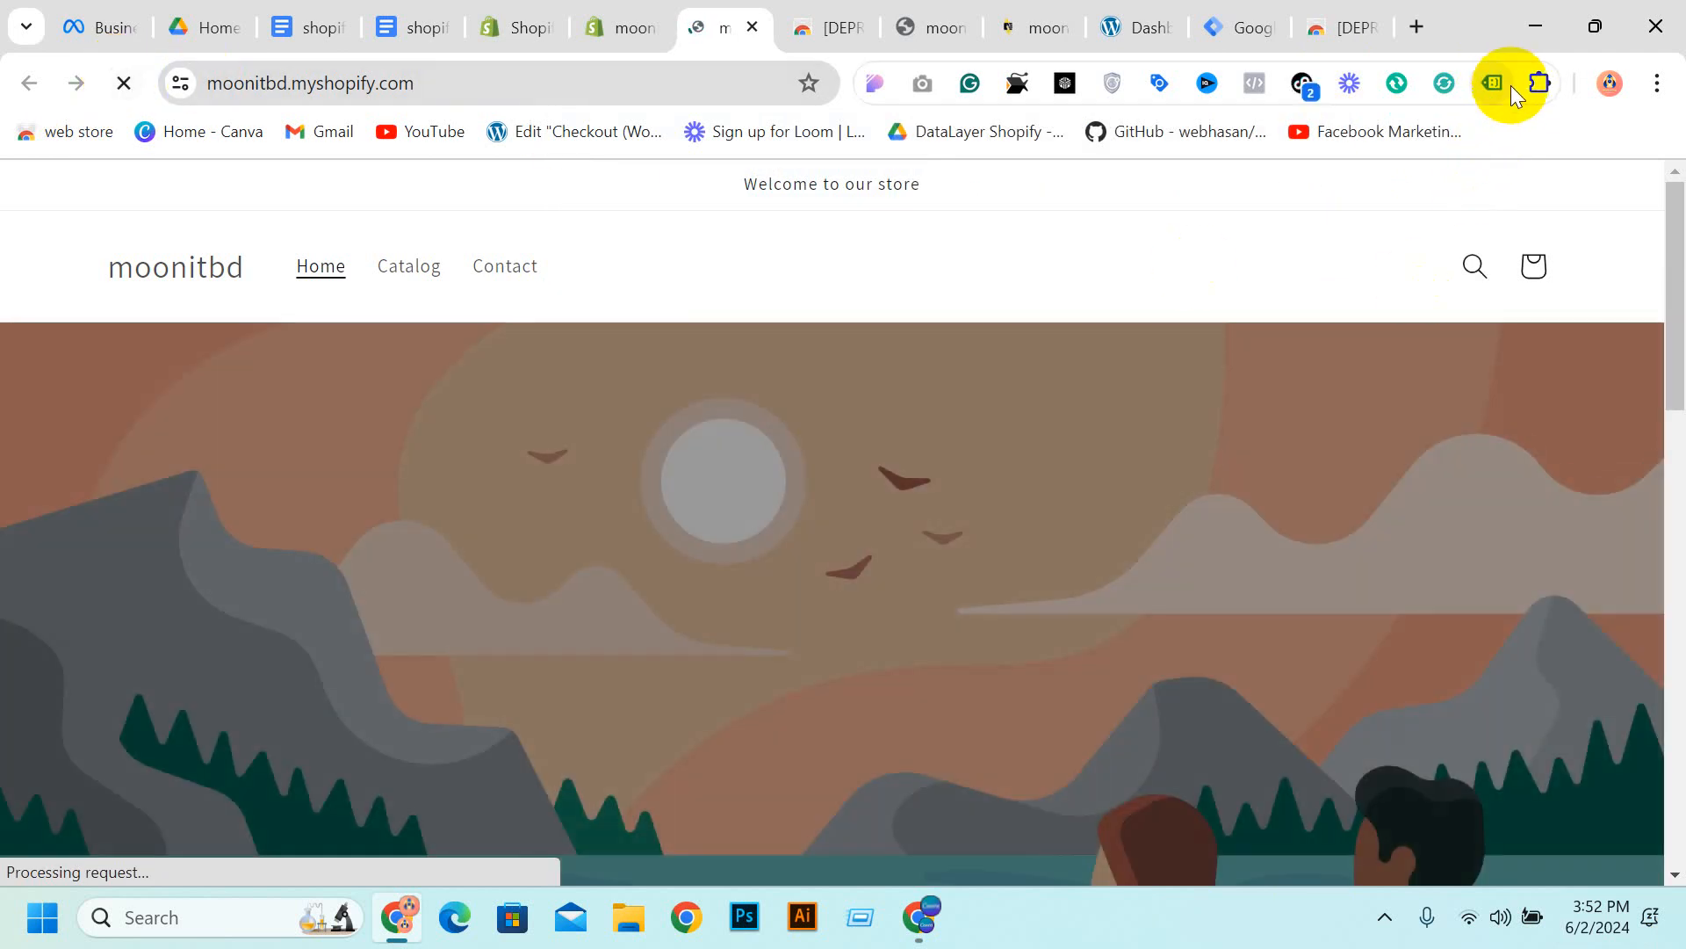
{"action": "left_click", "coordinate": [1498, 80]}
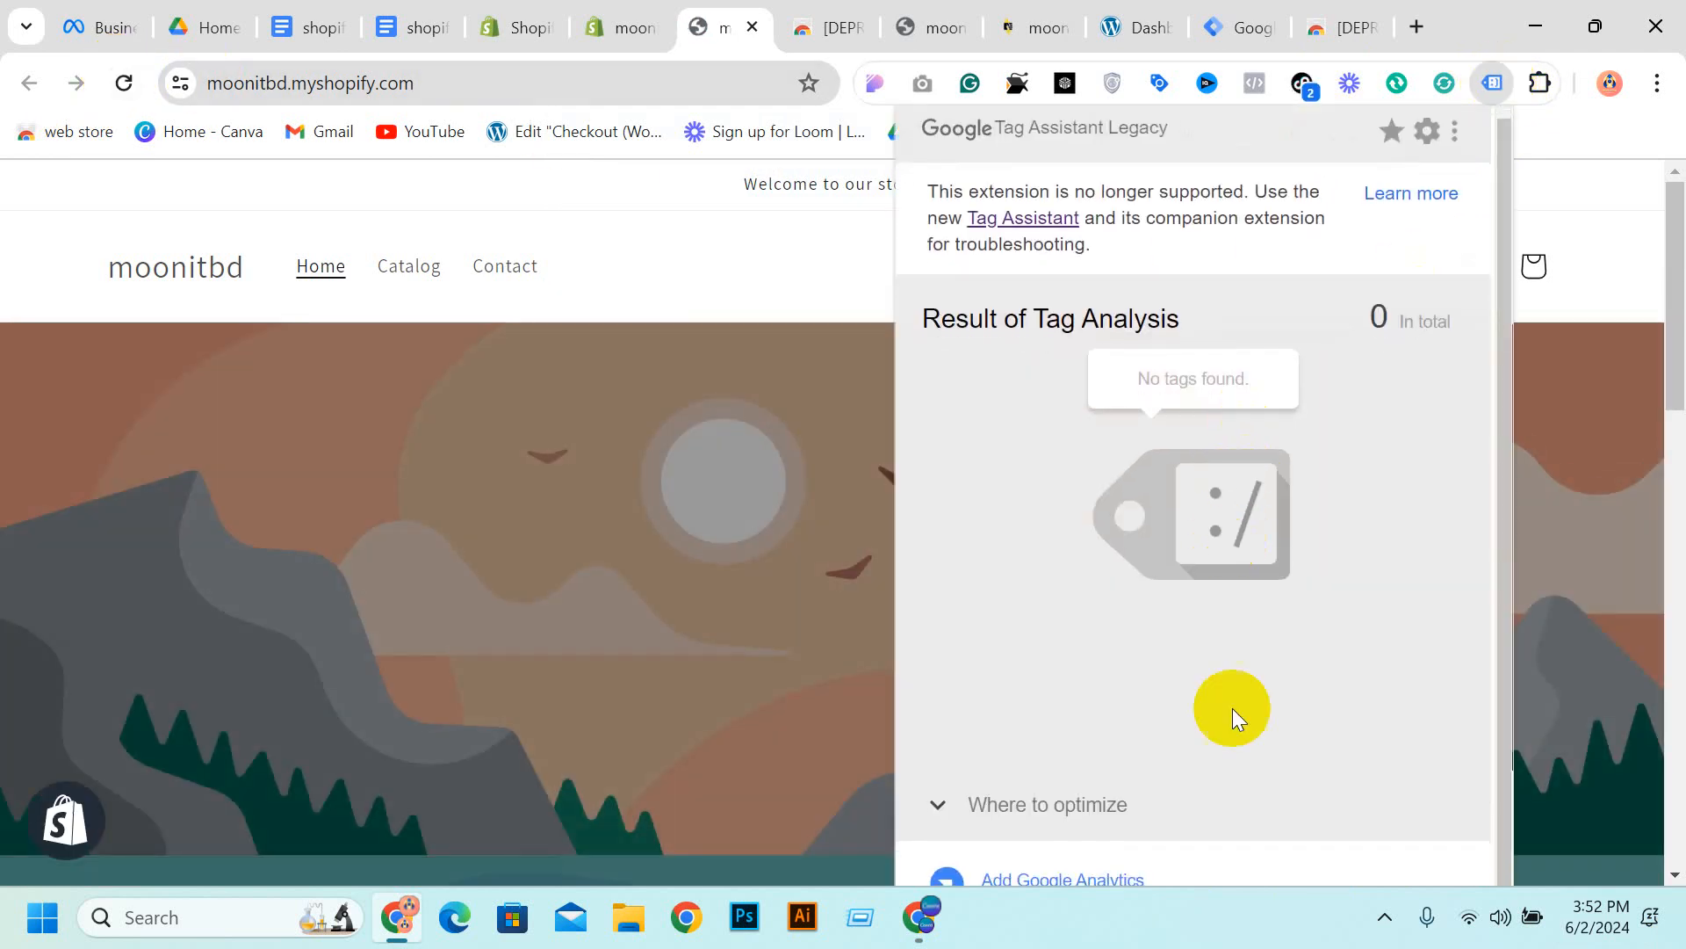
{"action": "scroll", "coordinate": [1621, 566], "scroll_direction": "down", "scroll_amount": 1}
{"action": "left_click_drag", "start_coordinate": [1676, 288], "coordinate": [1498, 76]}
{"action": "left_click", "coordinate": [1499, 81]}
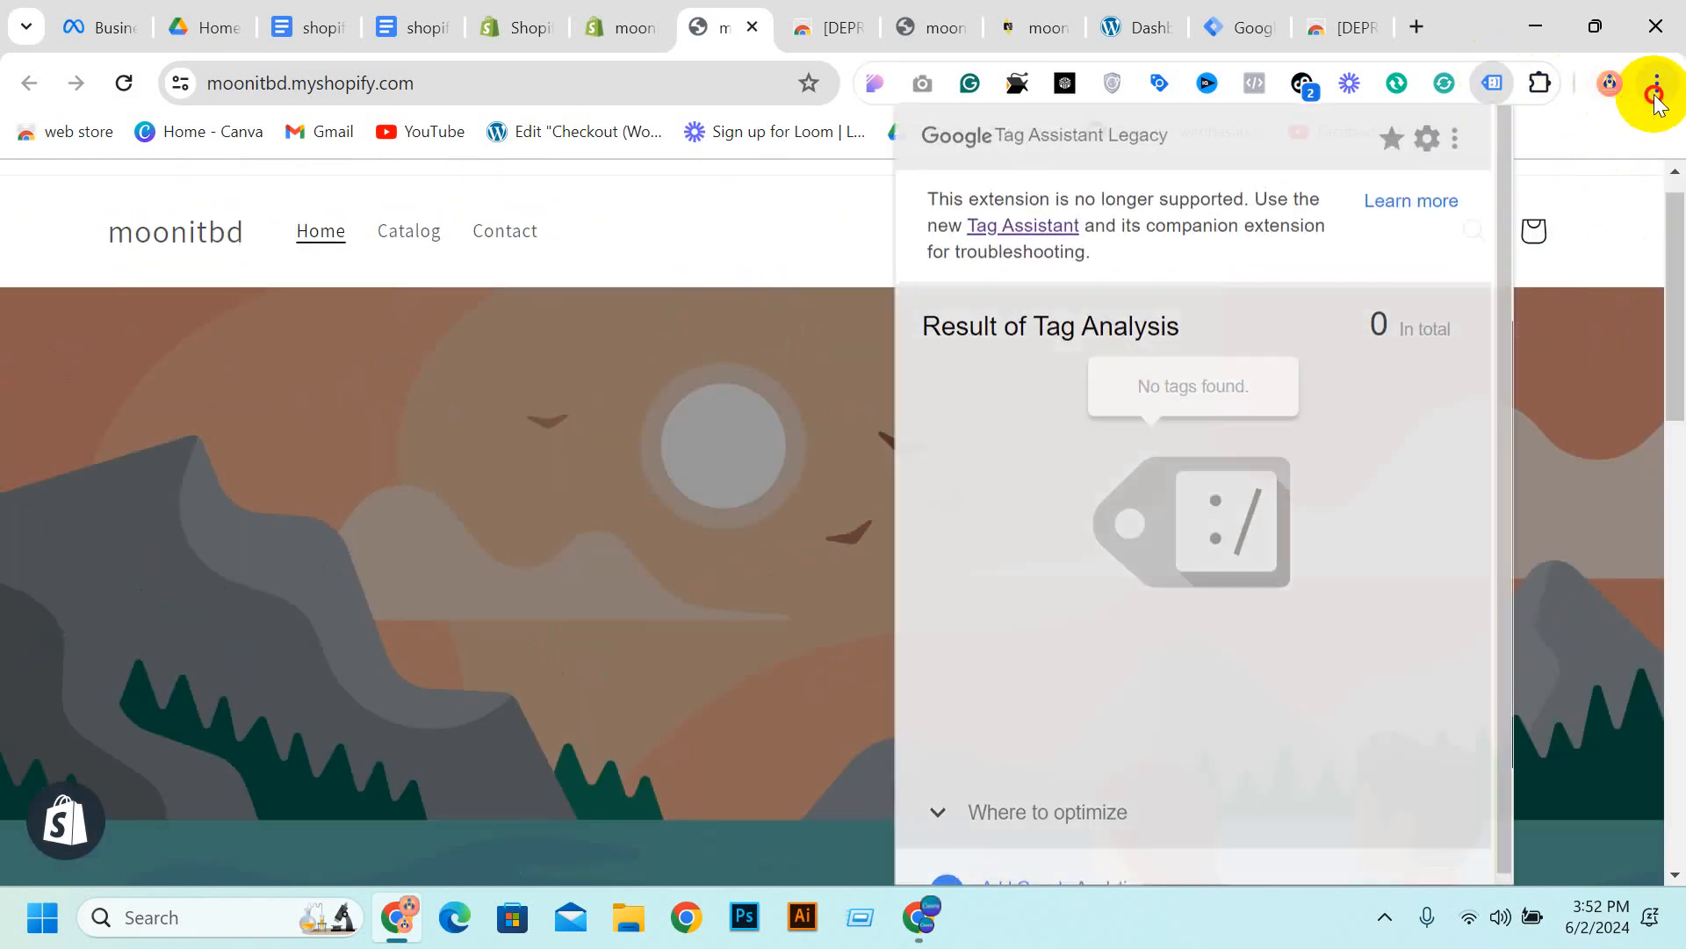
Reduce the storefront page's zoom to below 80% and recheck the Tag Assistant Legacy analysis
{"action": "left_click", "coordinate": [1657, 83]}
{"action": "left_click", "coordinate": [1470, 659]}
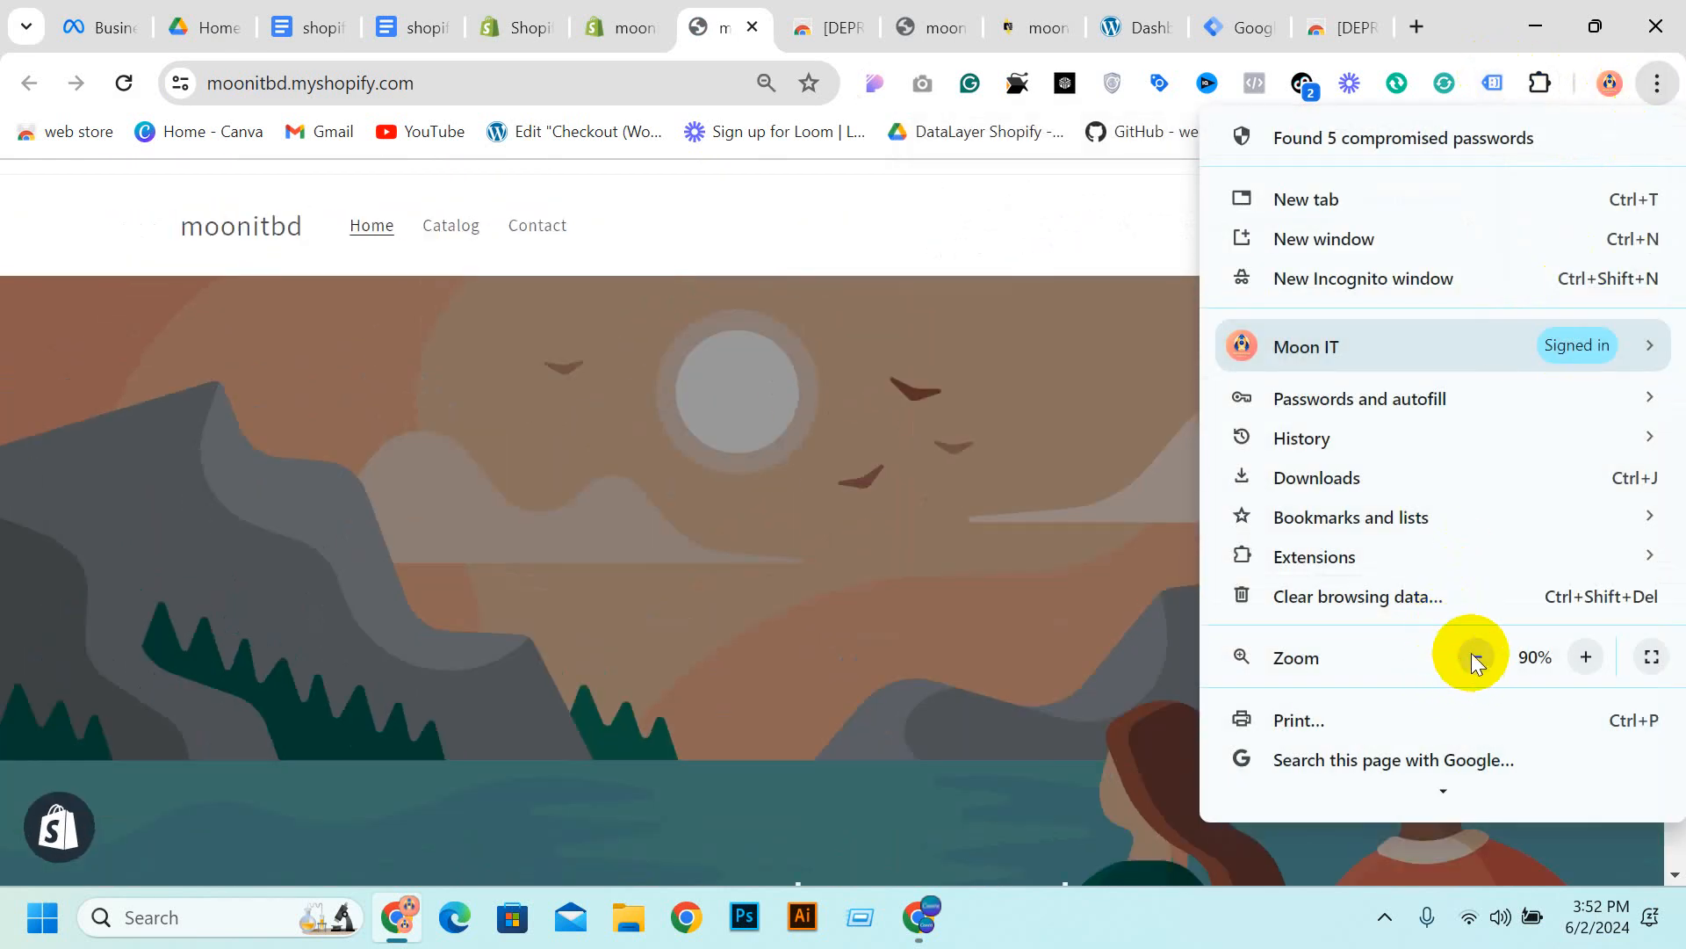
{"action": "left_click", "coordinate": [887, 233]}
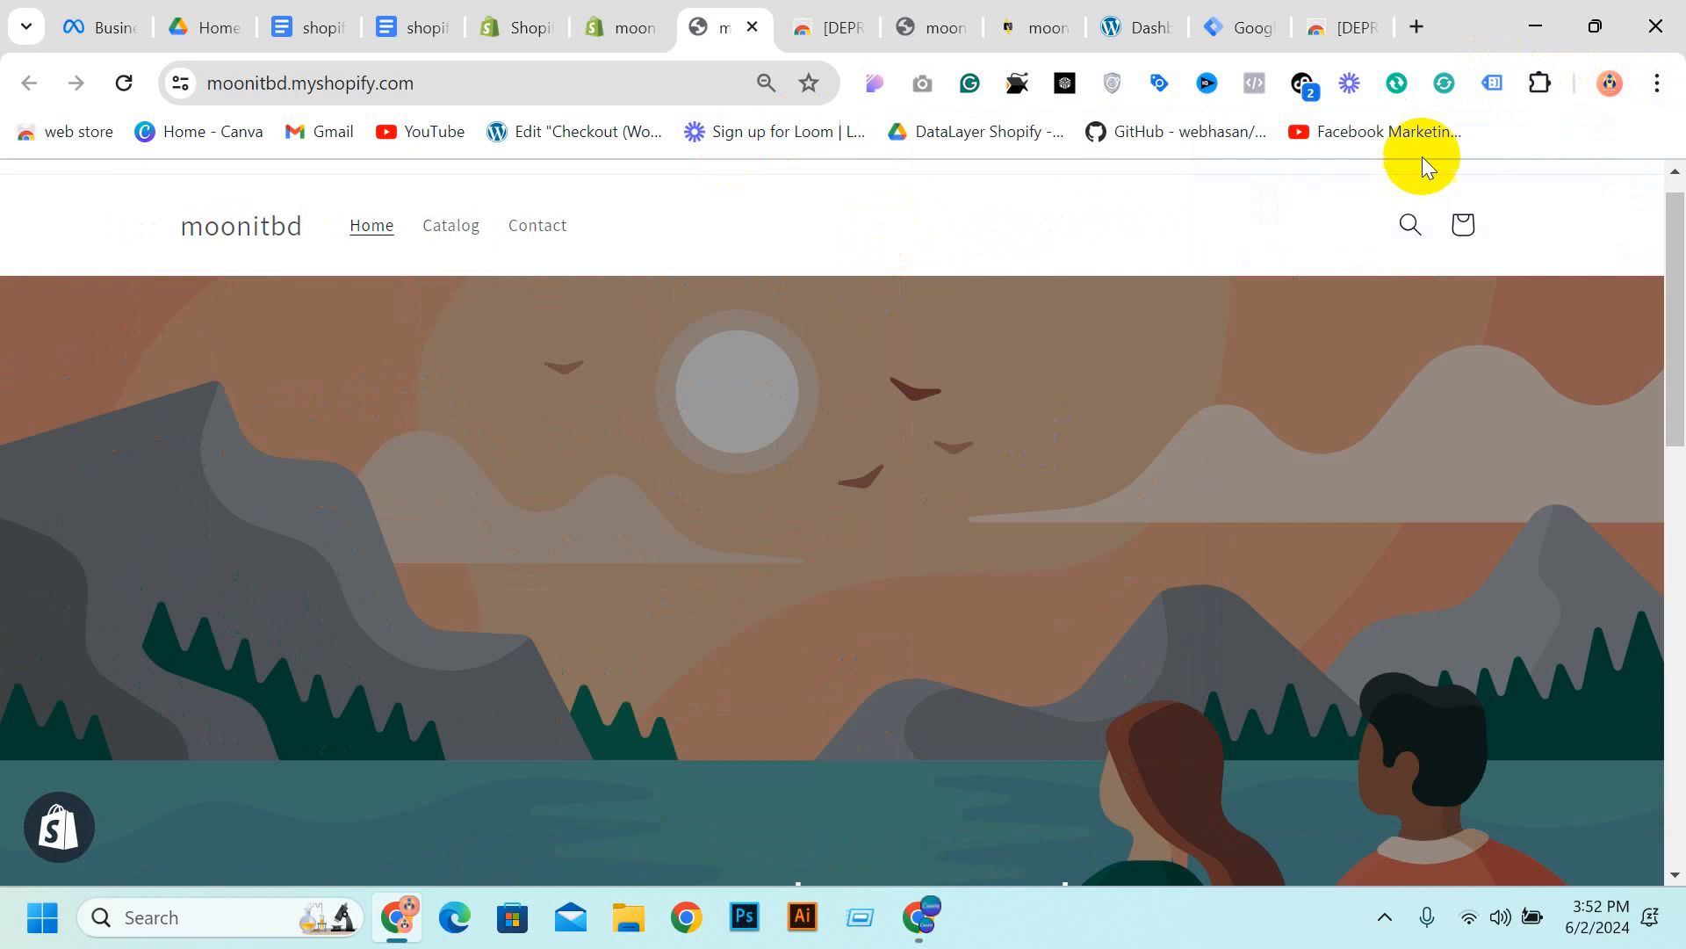
{"action": "left_click", "coordinate": [1491, 85]}
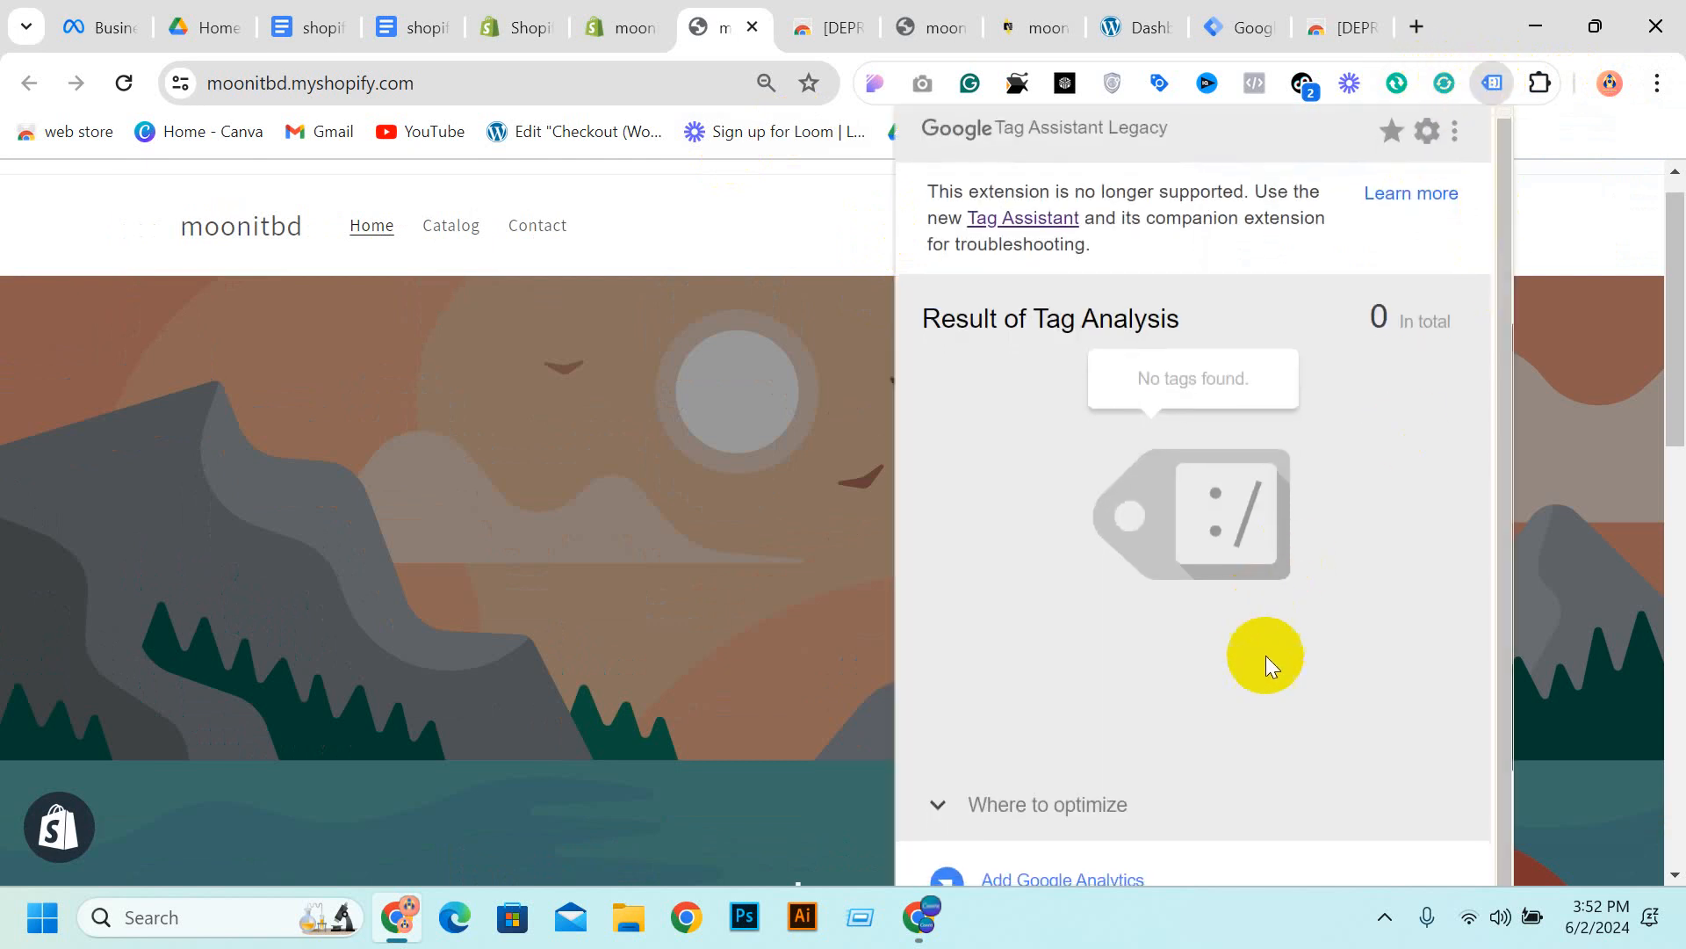
{"action": "scroll", "coordinate": [1532, 809], "scroll_direction": "down", "scroll_amount": 5}
{"action": "left_click", "coordinate": [1656, 83]}
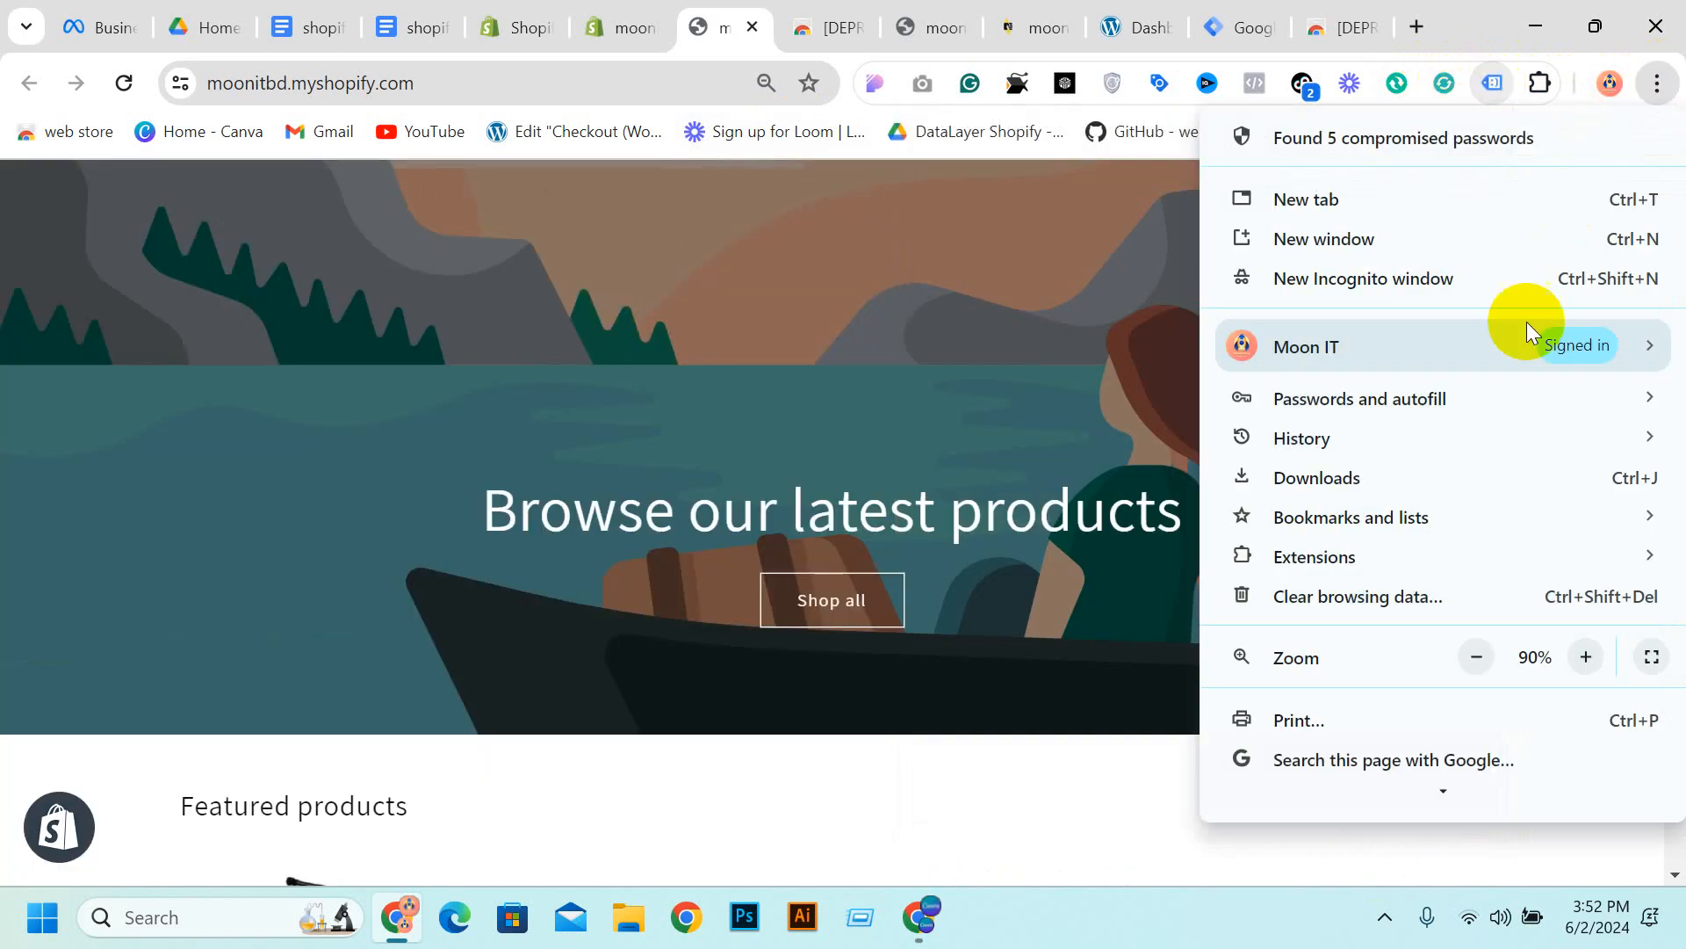
{"action": "left_click", "coordinate": [1479, 657]}
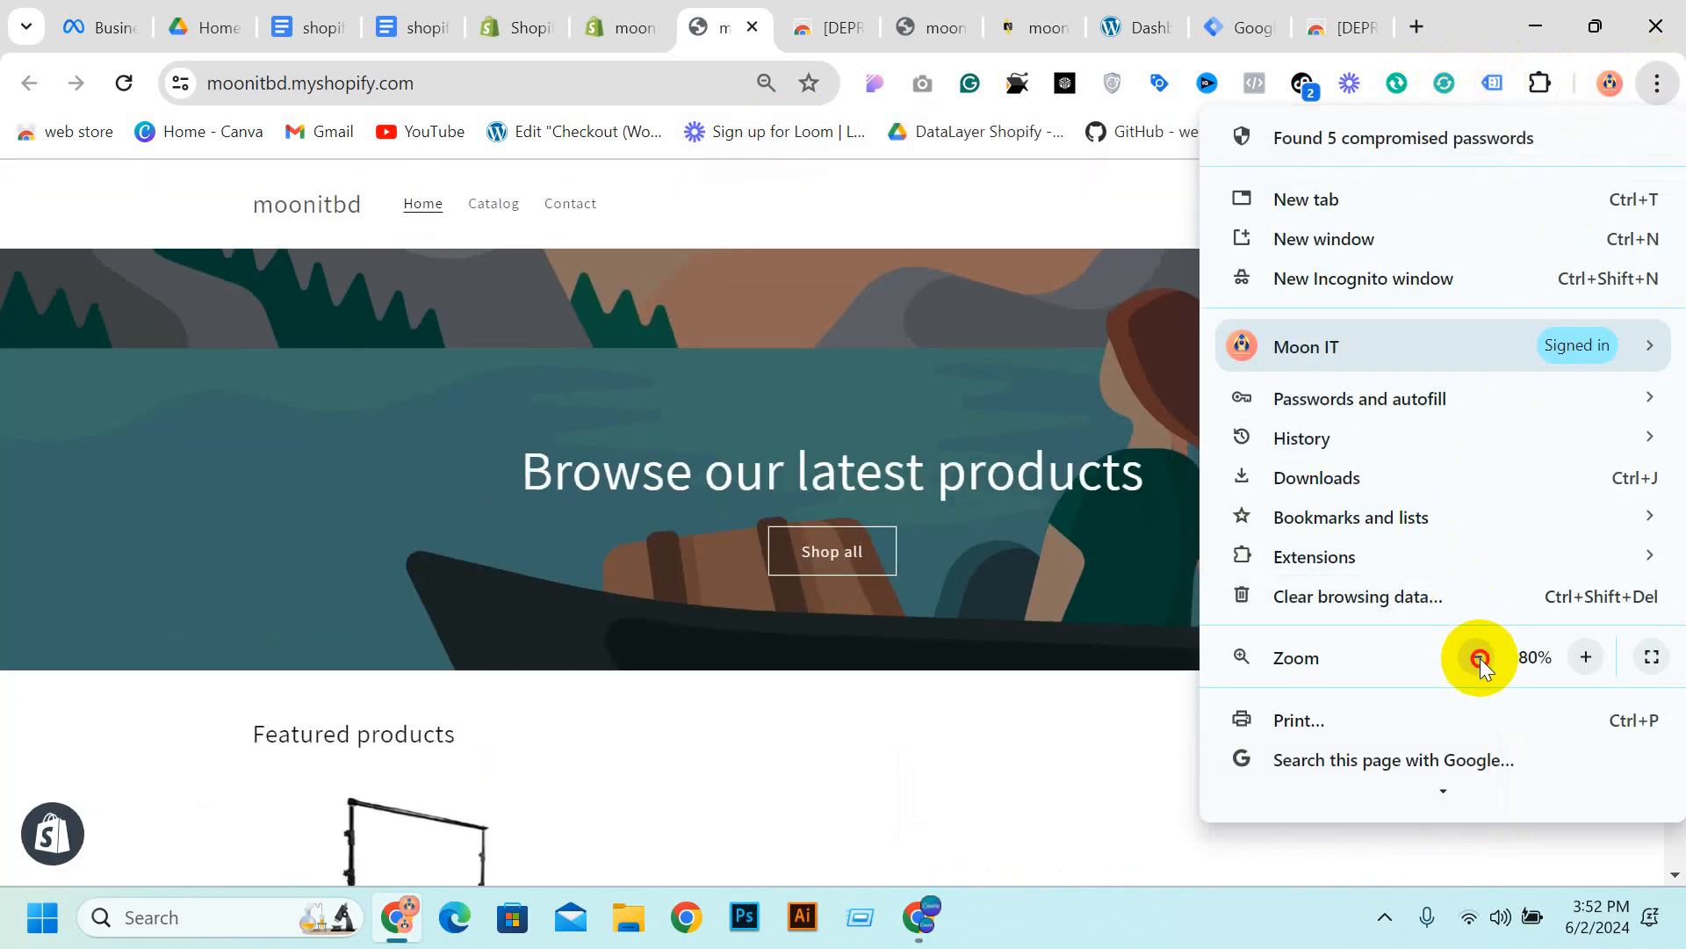
{"action": "left_click", "coordinate": [1479, 657]}
{"action": "left_click", "coordinate": [1196, 745]}
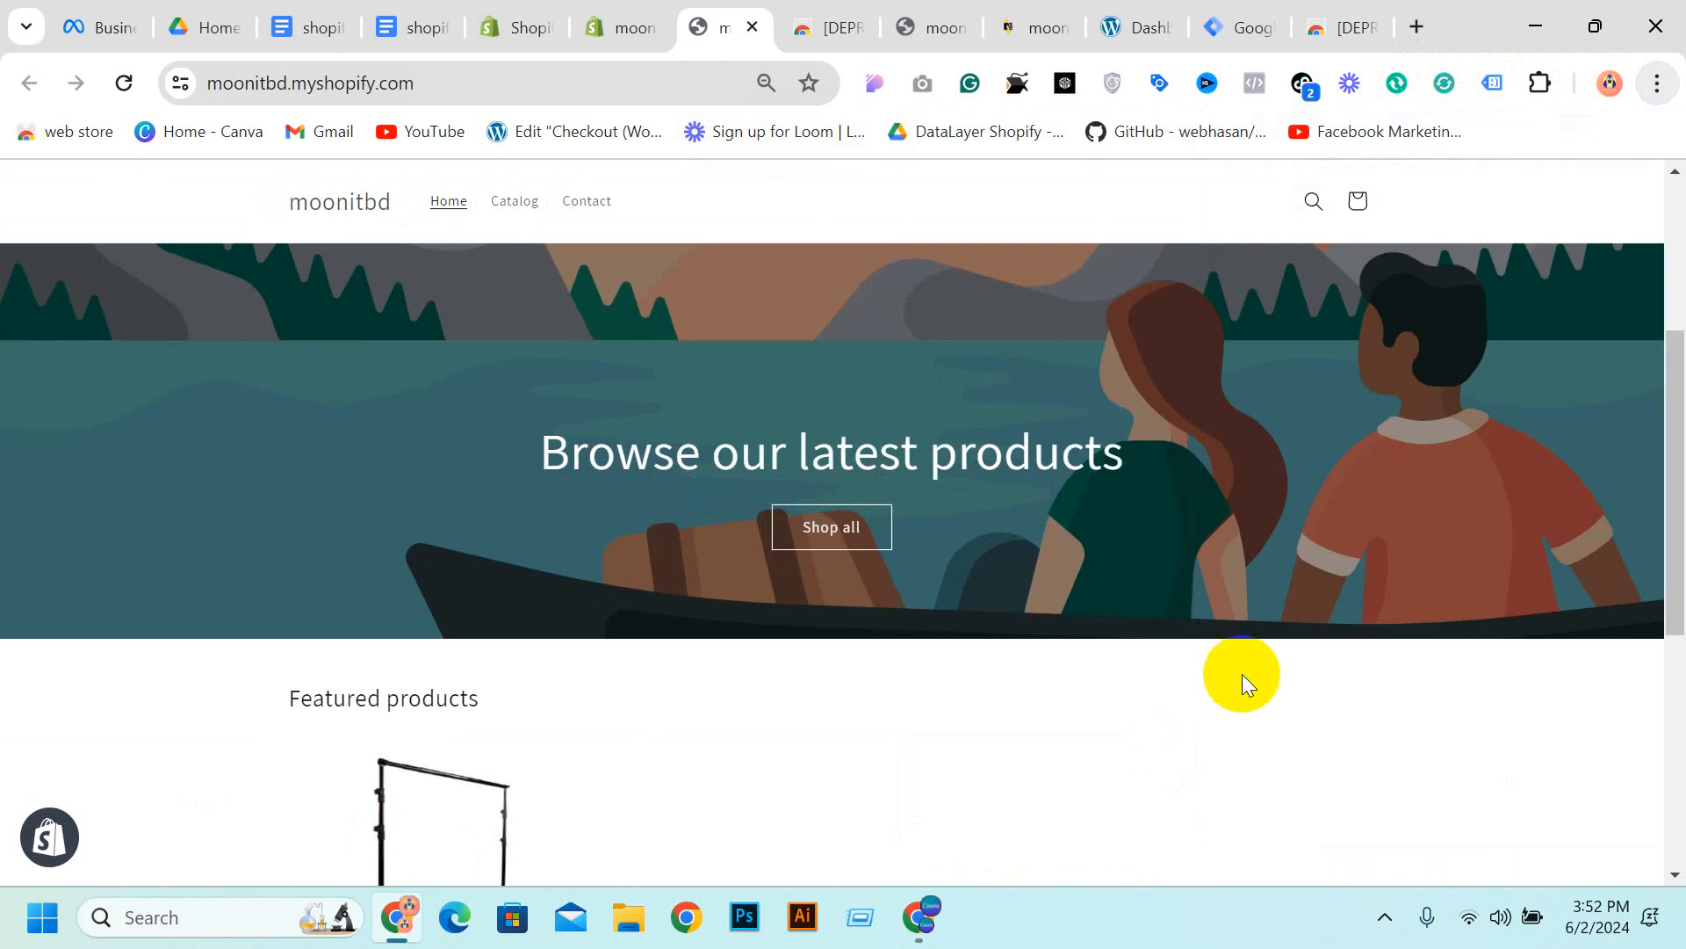
{"action": "left_click", "coordinate": [1492, 84]}
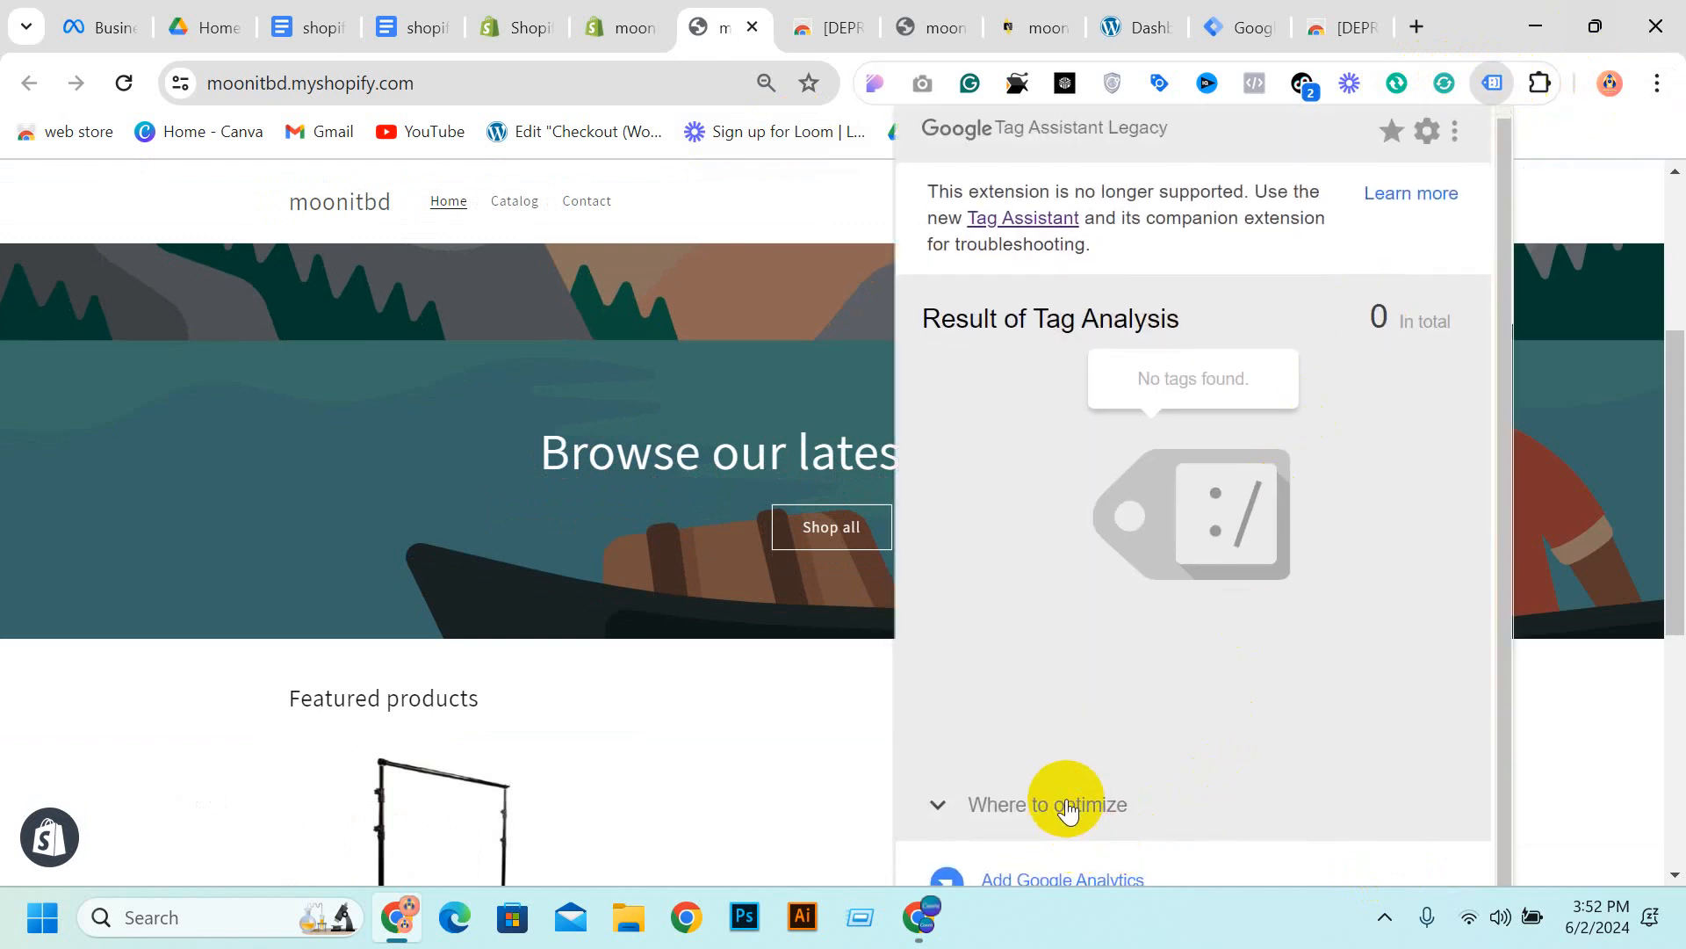
Open the Dawn theme's code in the Shopify admin and check the head and body Google Tag Manager snippets in theme.liquid
{"action": "left_click", "coordinate": [527, 21]}
{"action": "left_click", "coordinate": [646, 21]}
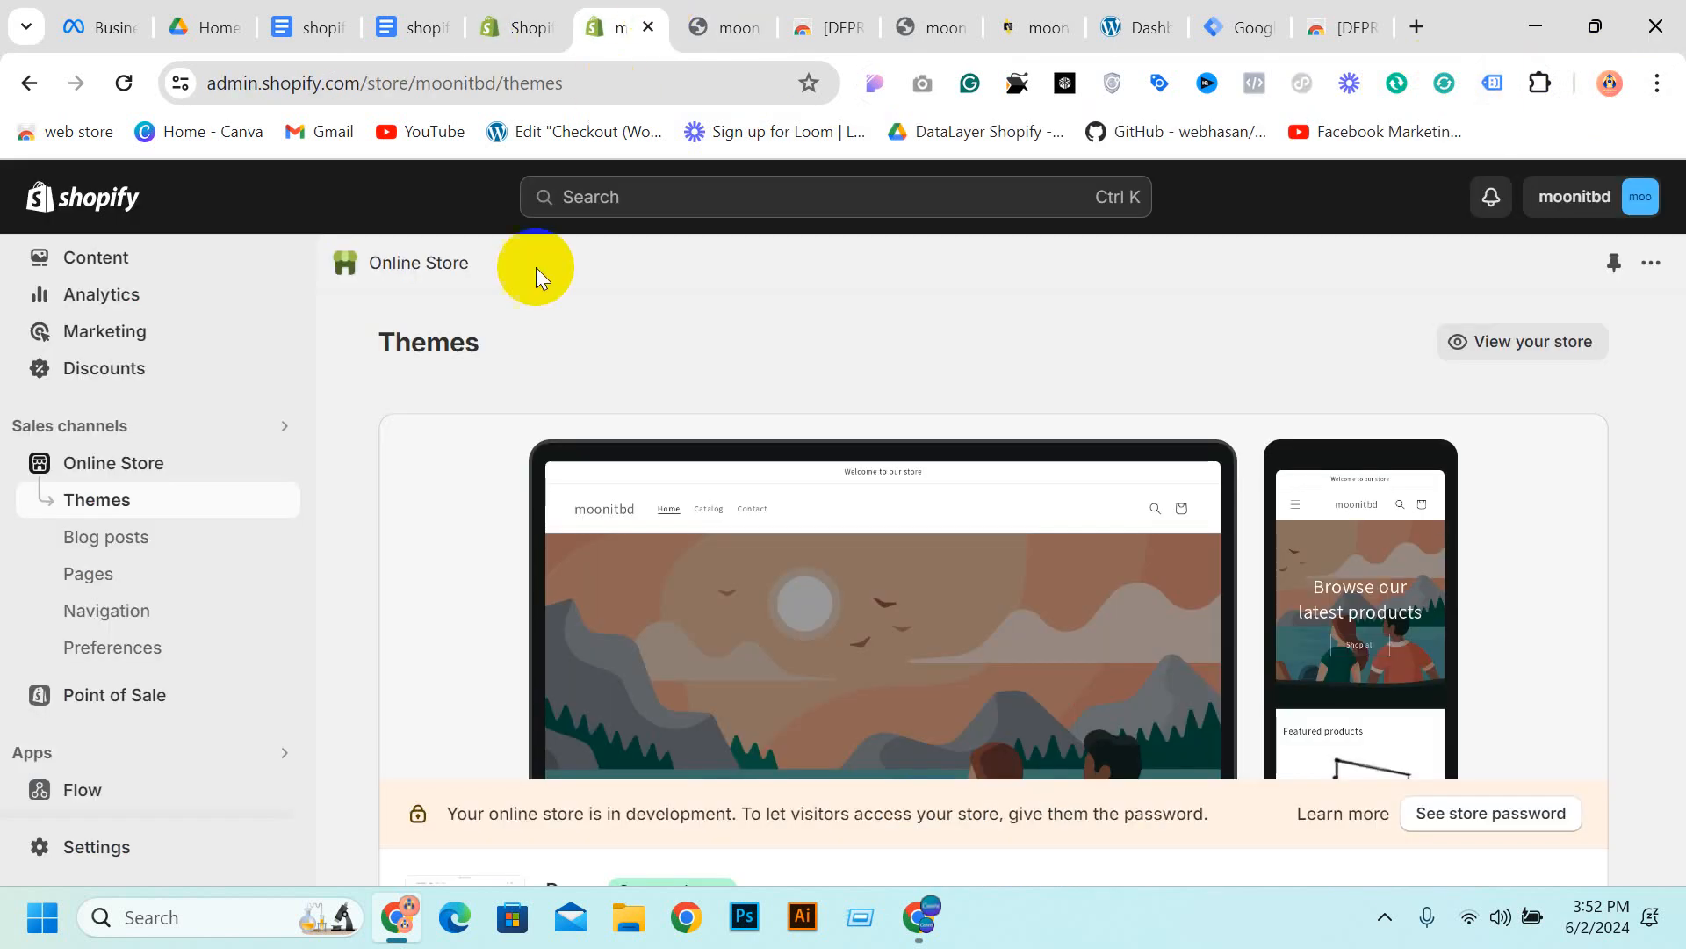
{"action": "scroll", "coordinate": [1552, 609], "scroll_direction": "down", "scroll_amount": 5}
{"action": "left_click", "coordinate": [1439, 529]}
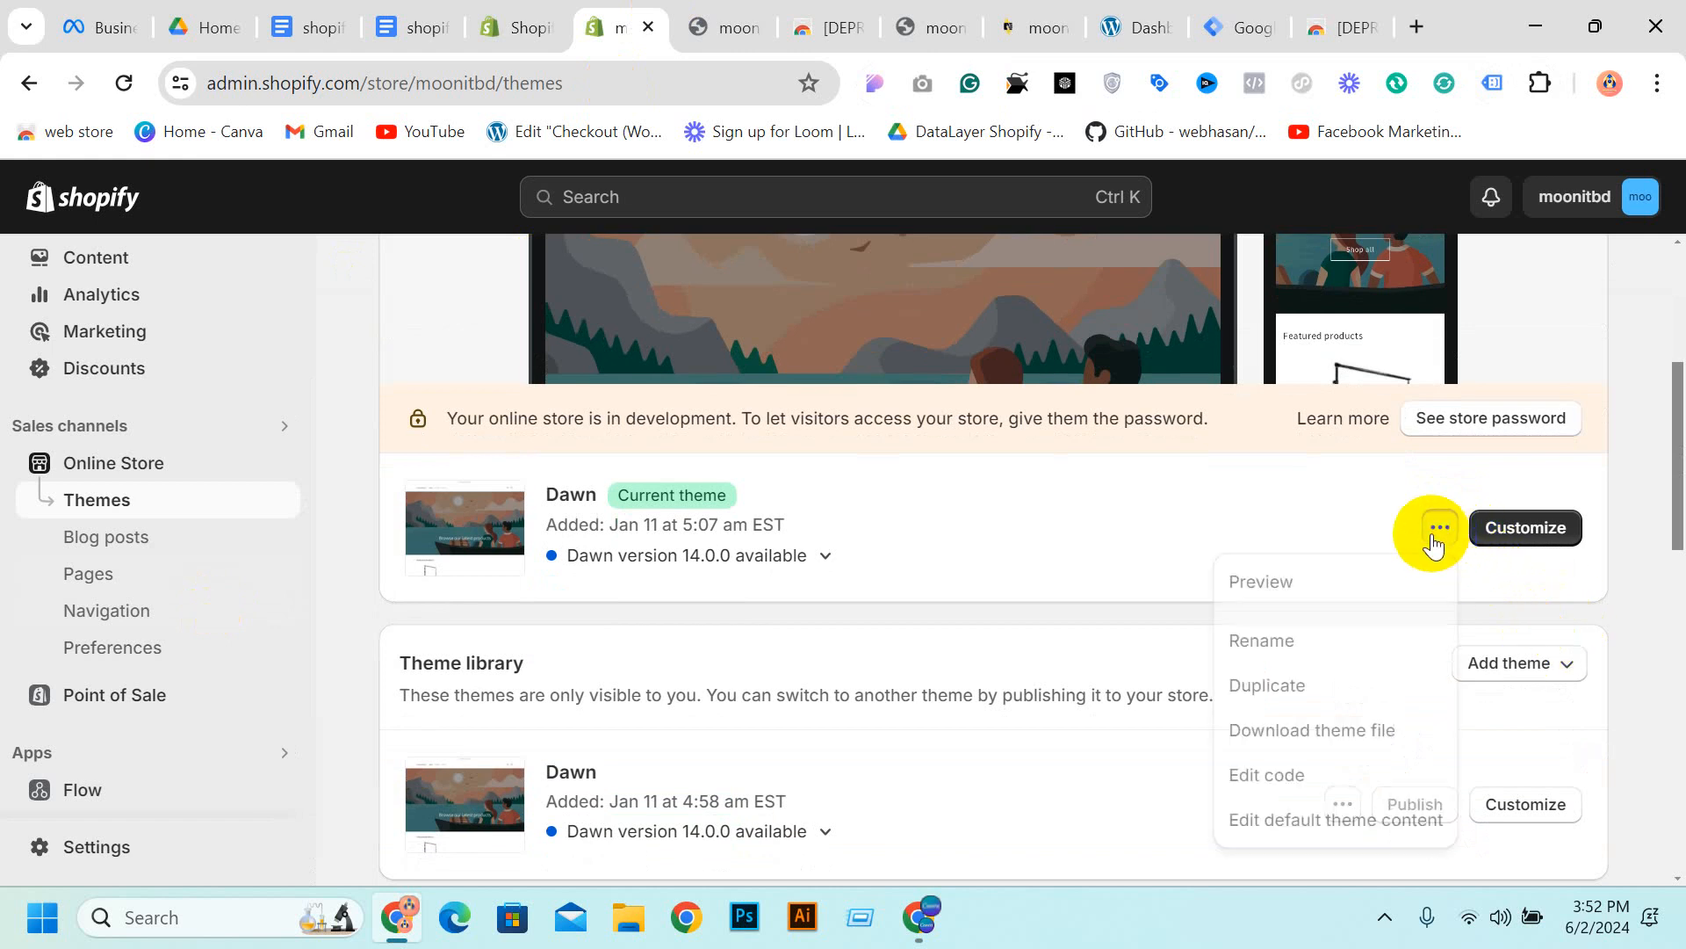
{"action": "left_click", "coordinate": [1272, 780]}
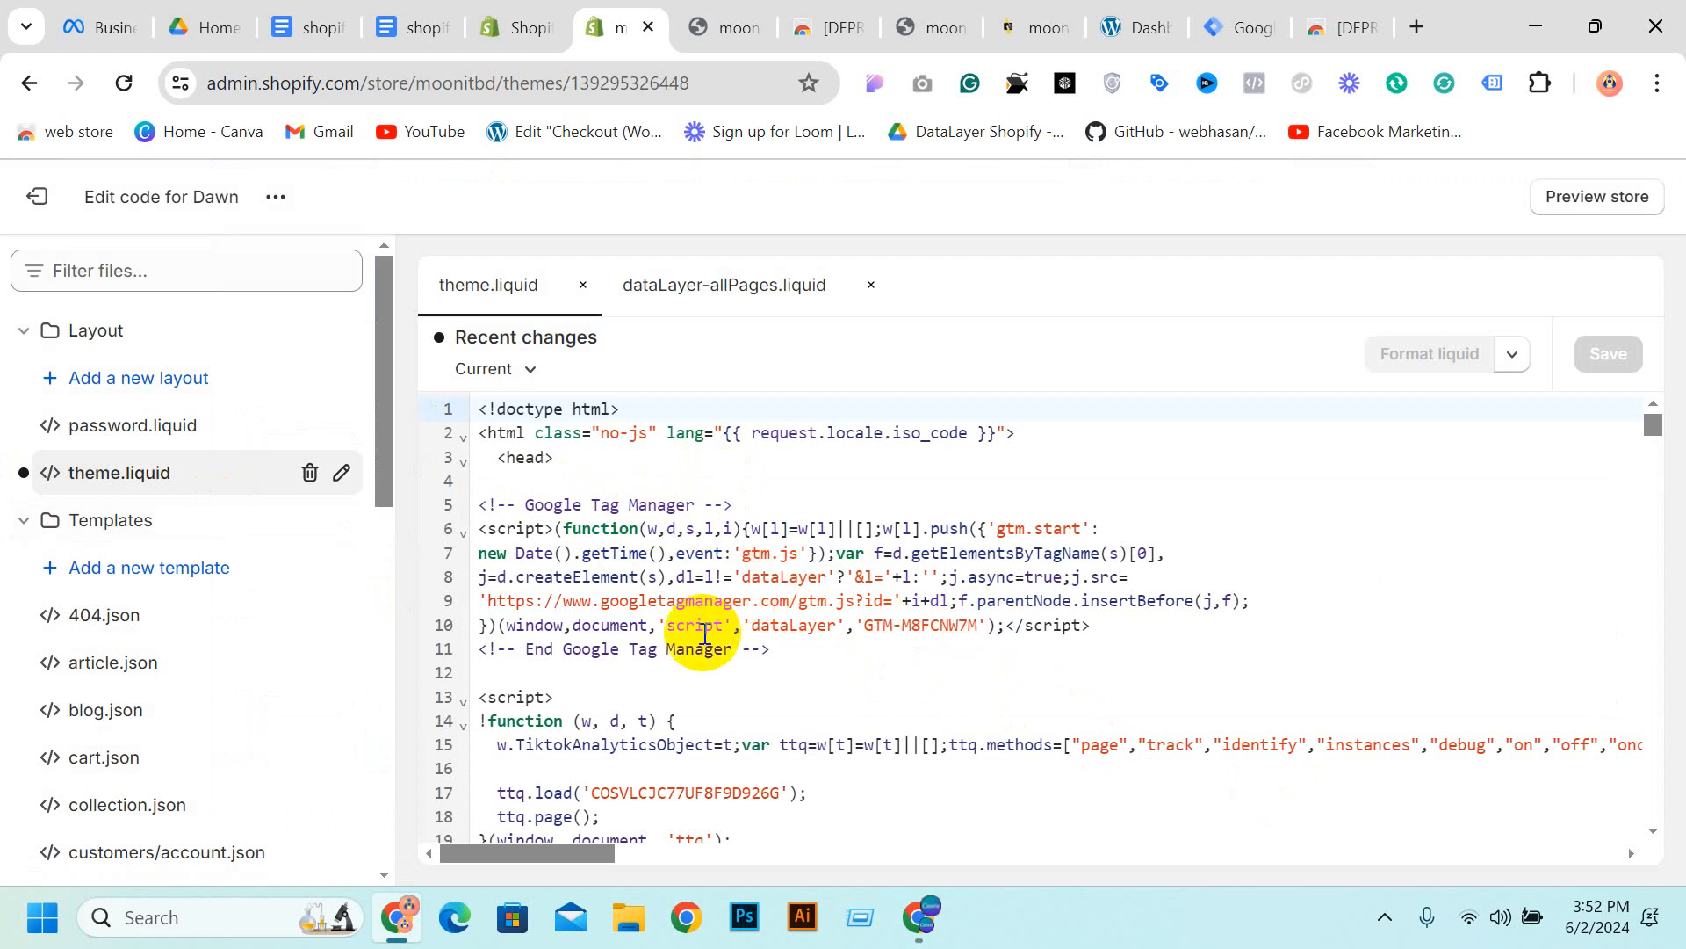
{"action": "scroll", "coordinate": [1073, 557], "scroll_direction": "down", "scroll_amount": 15}
{"action": "scroll", "coordinate": [1272, 643], "scroll_direction": "down", "scroll_amount": 20}
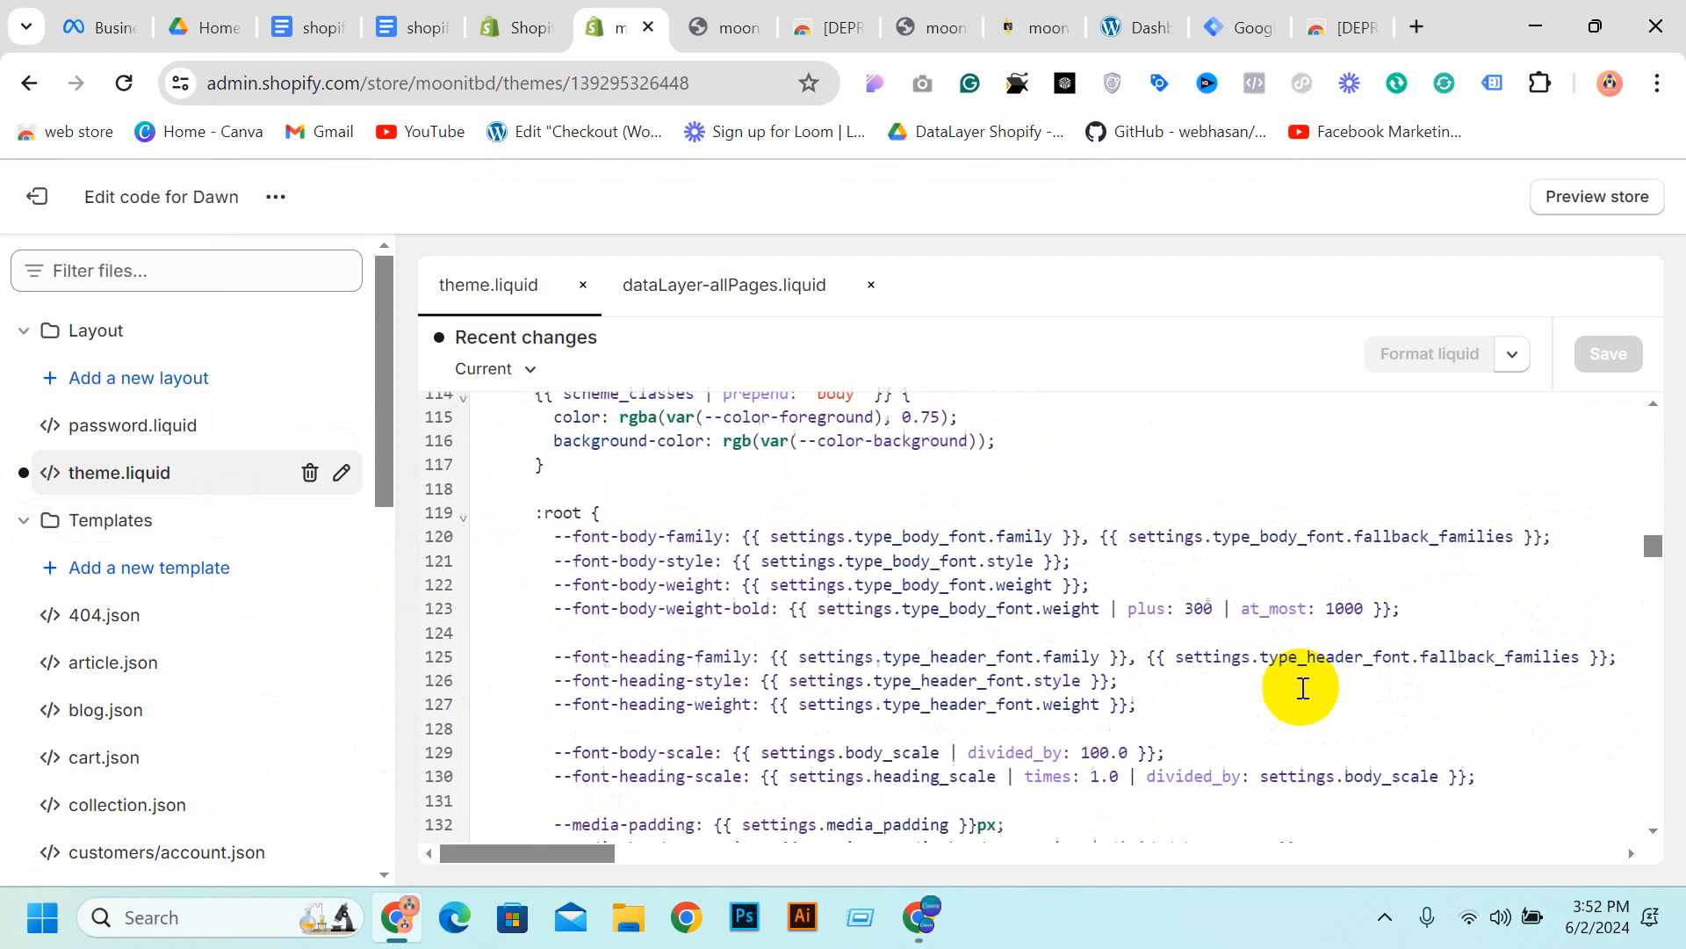
{"action": "scroll", "coordinate": [1330, 682], "scroll_direction": "down", "scroll_amount": 20}
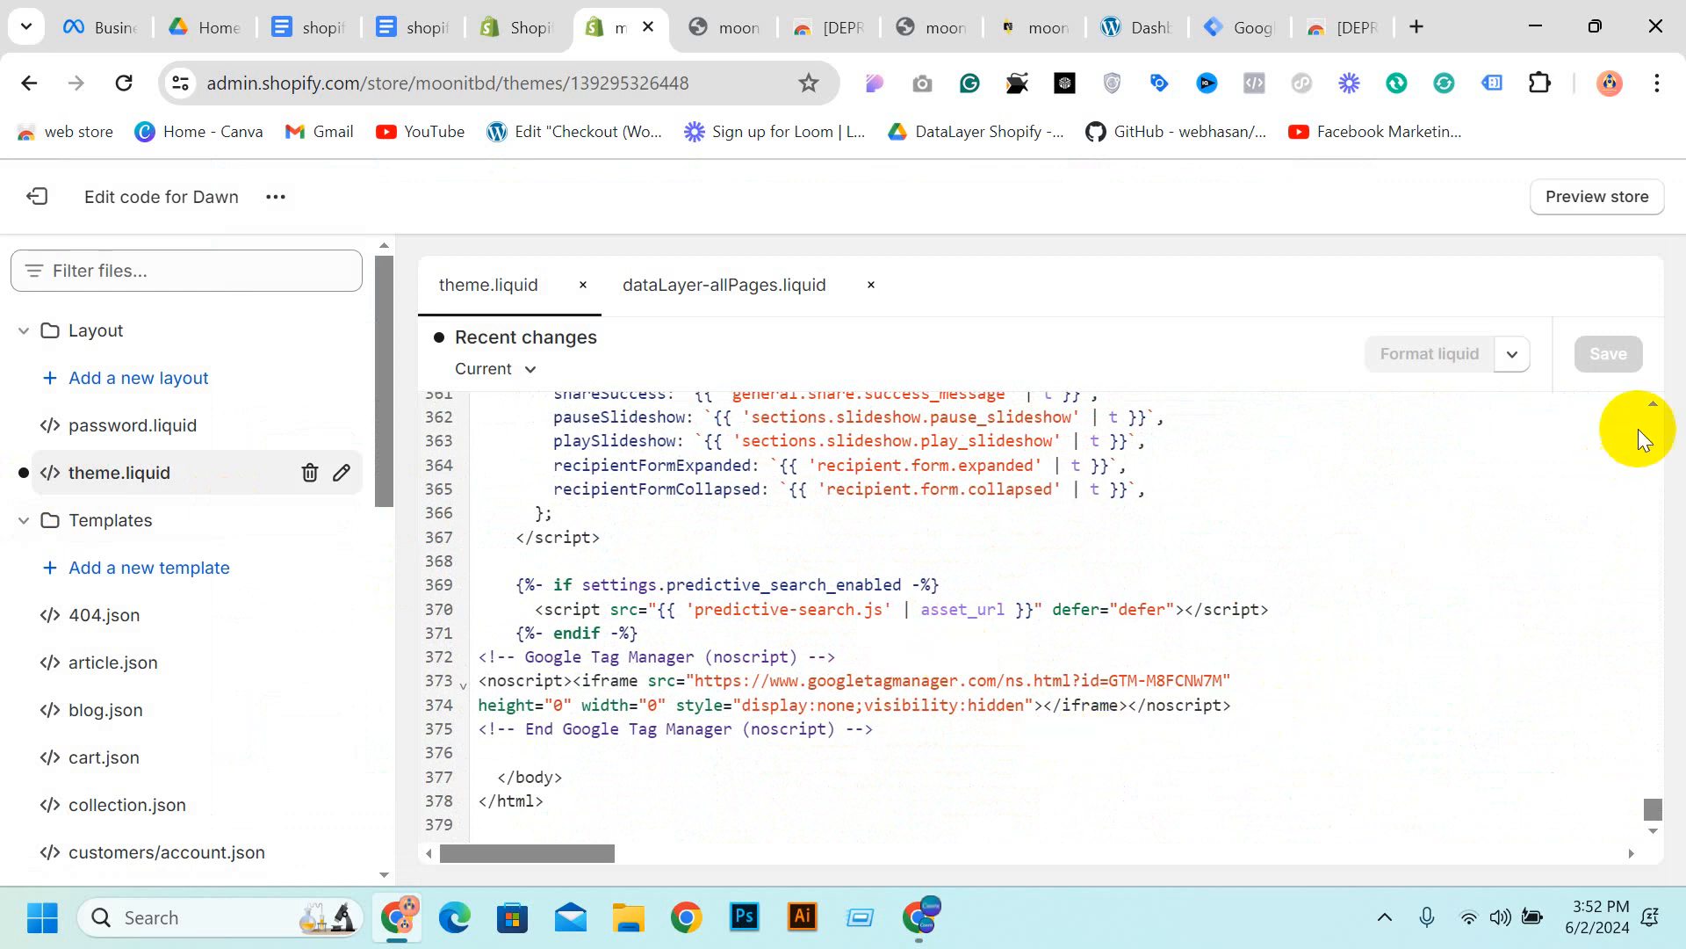
Return to the storefront, reload it, and review the Tag Assistant Legacy results again
{"action": "left_click", "coordinate": [729, 27]}
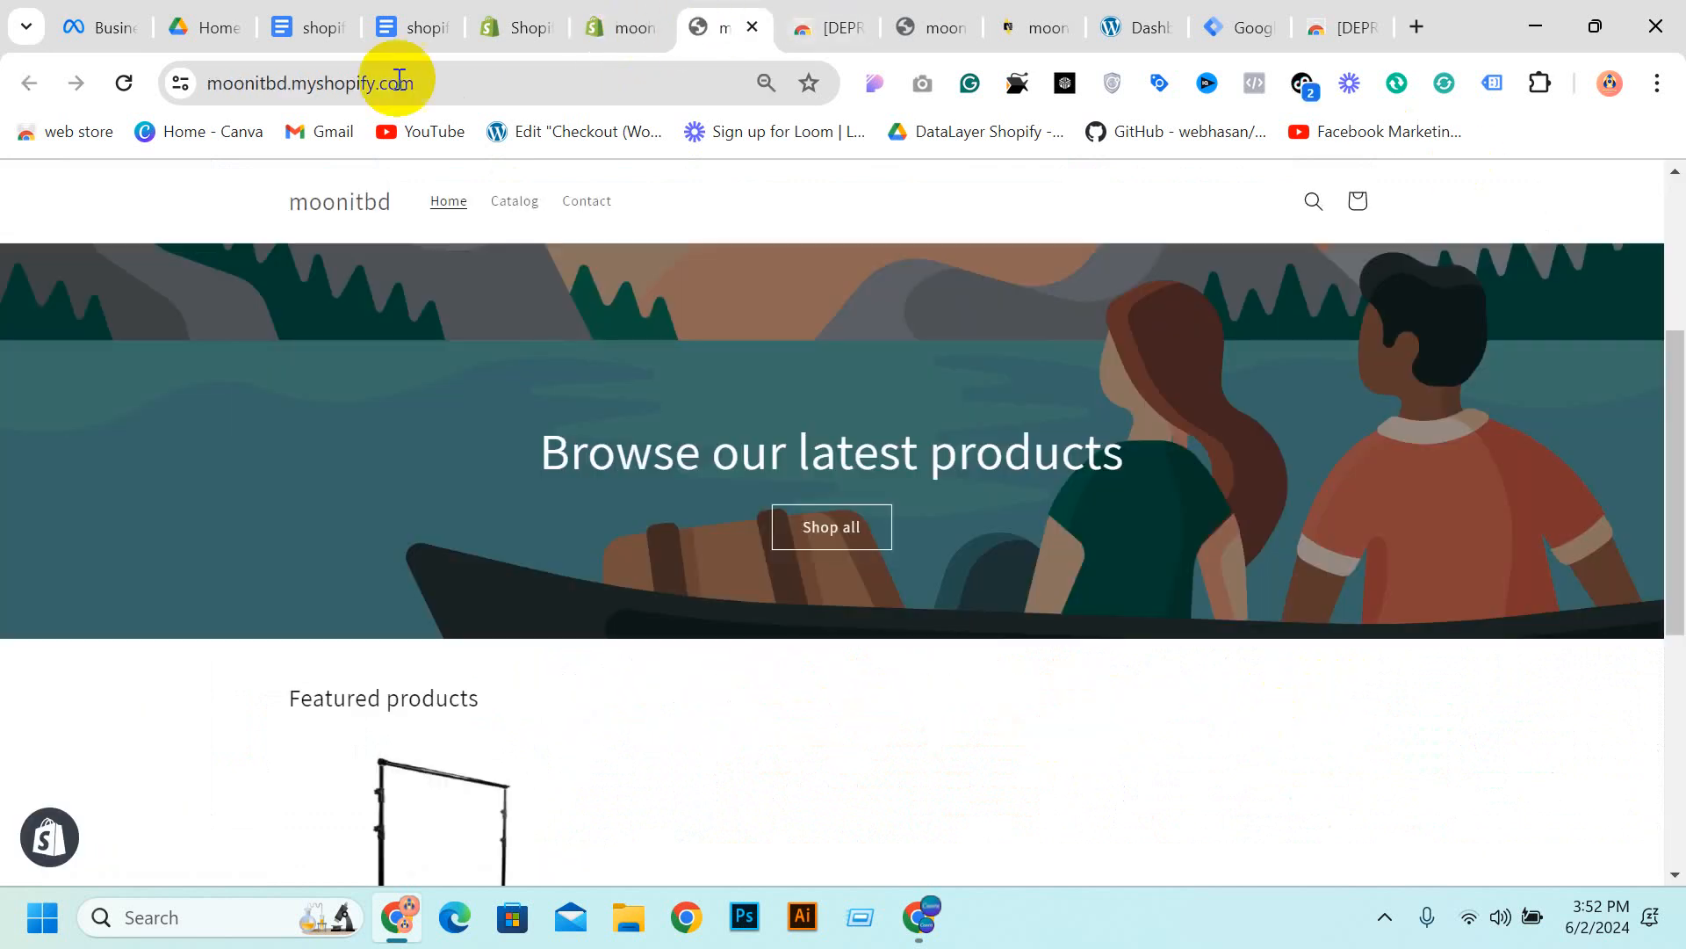
{"action": "left_click", "coordinate": [123, 83]}
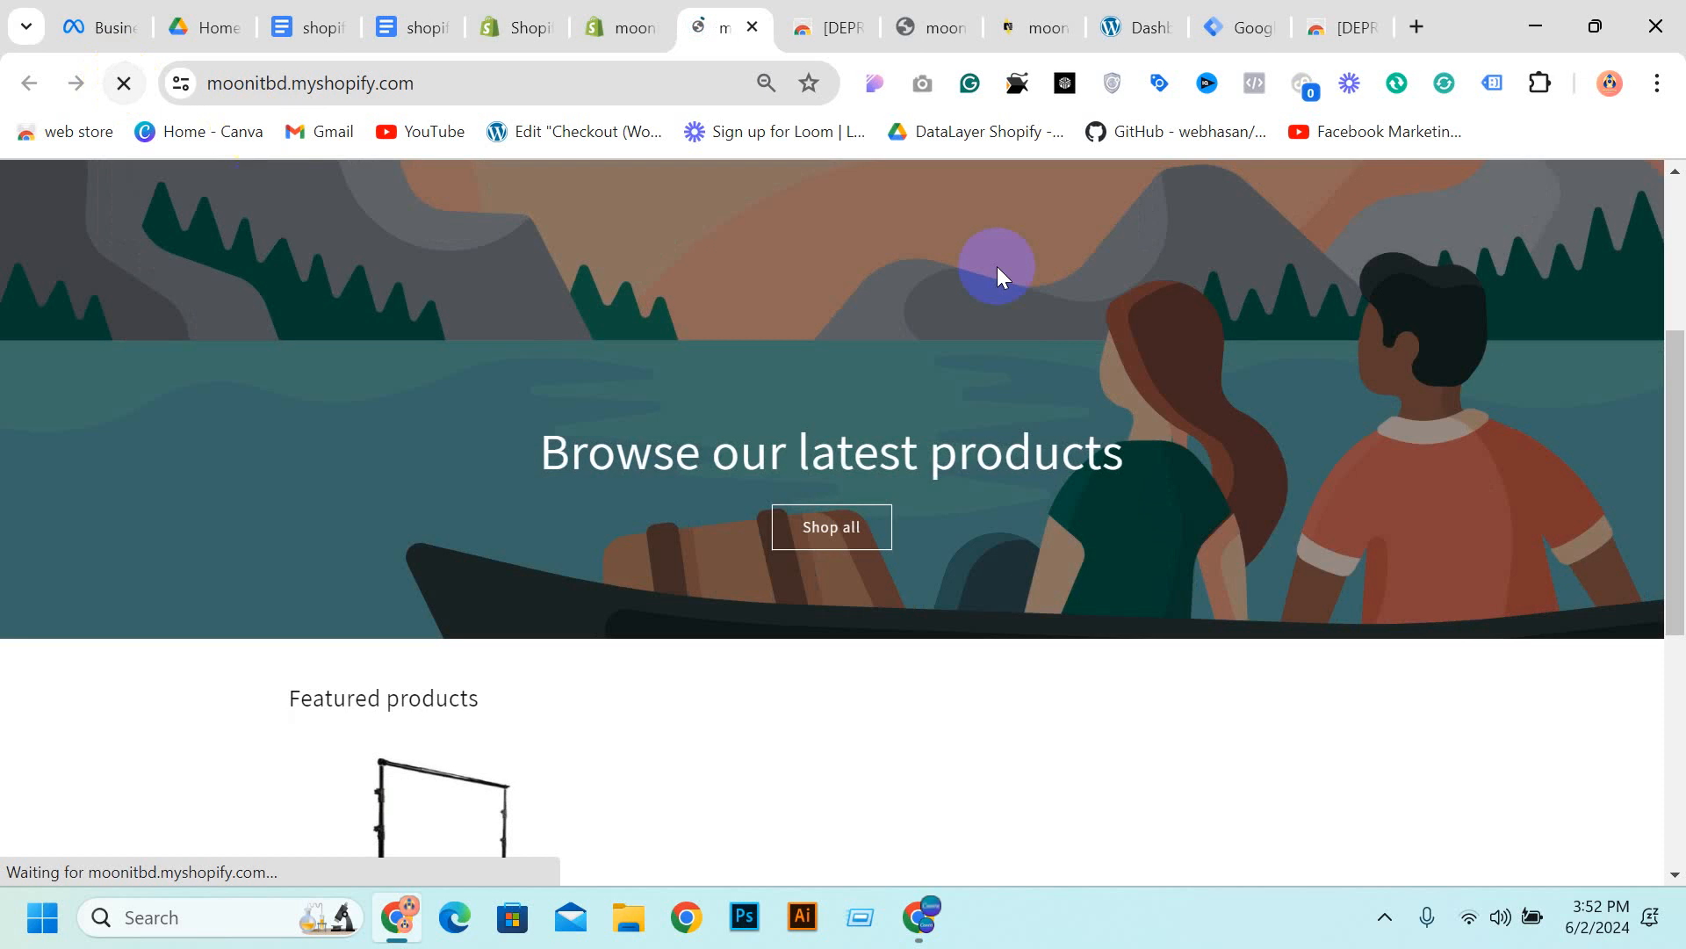
{"action": "left_click", "coordinate": [1494, 82]}
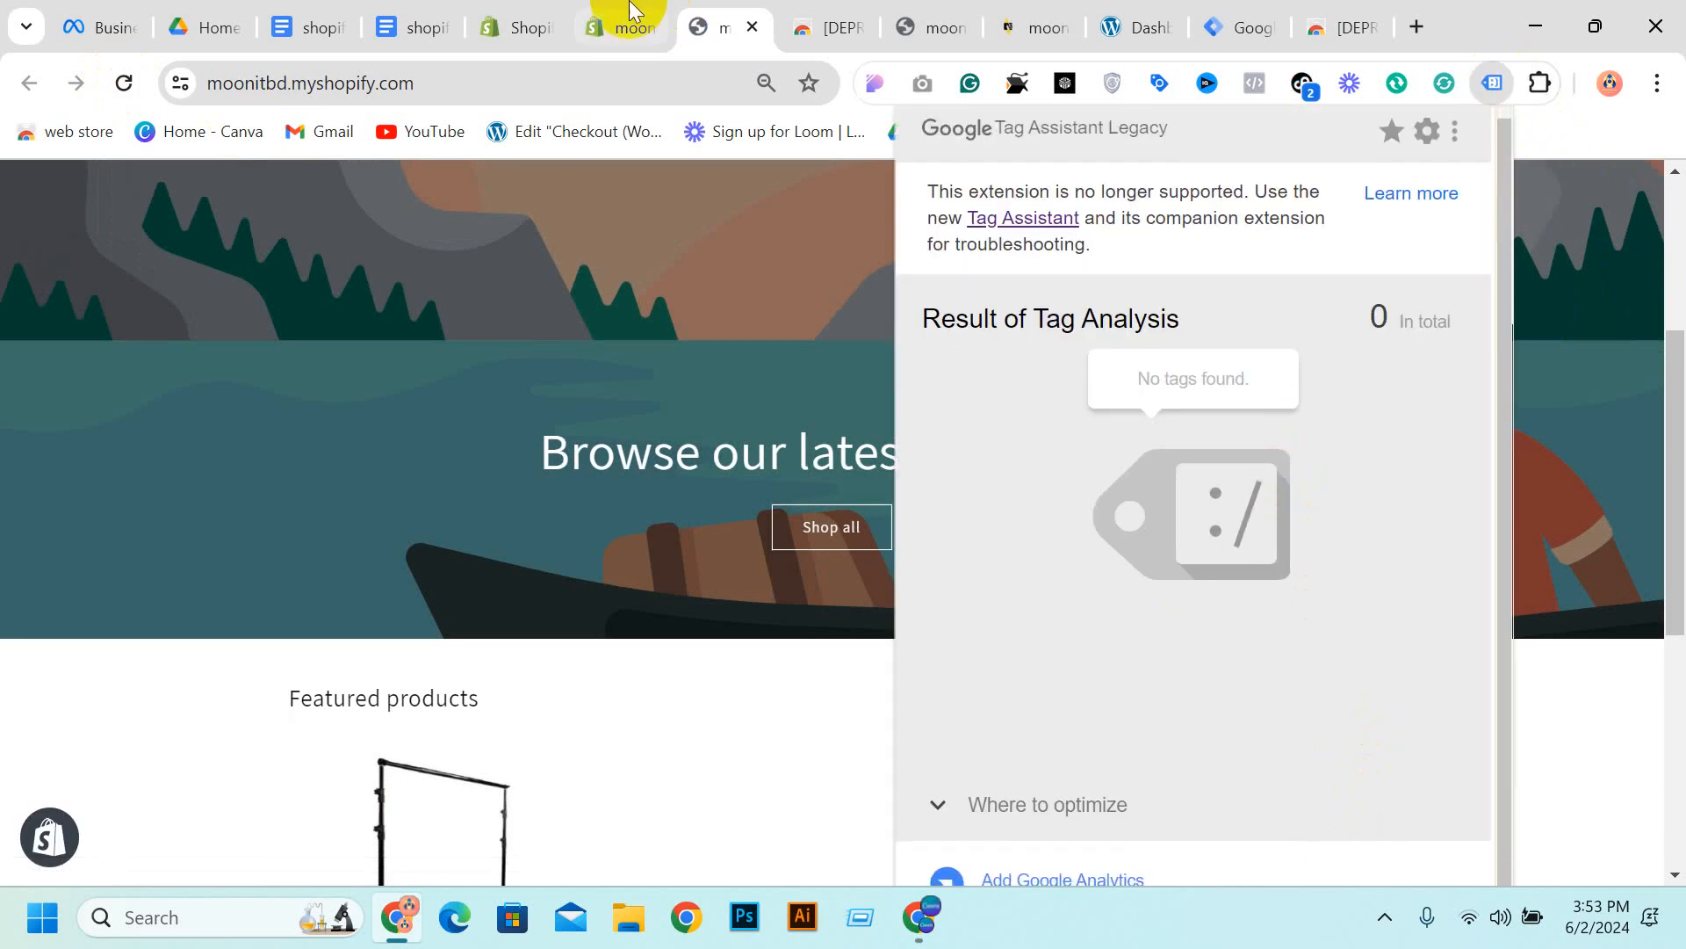
Open the moonitbd.myshopify Web container's workspace in Tag Manager and start Preview mode
{"action": "left_click", "coordinate": [1230, 25]}
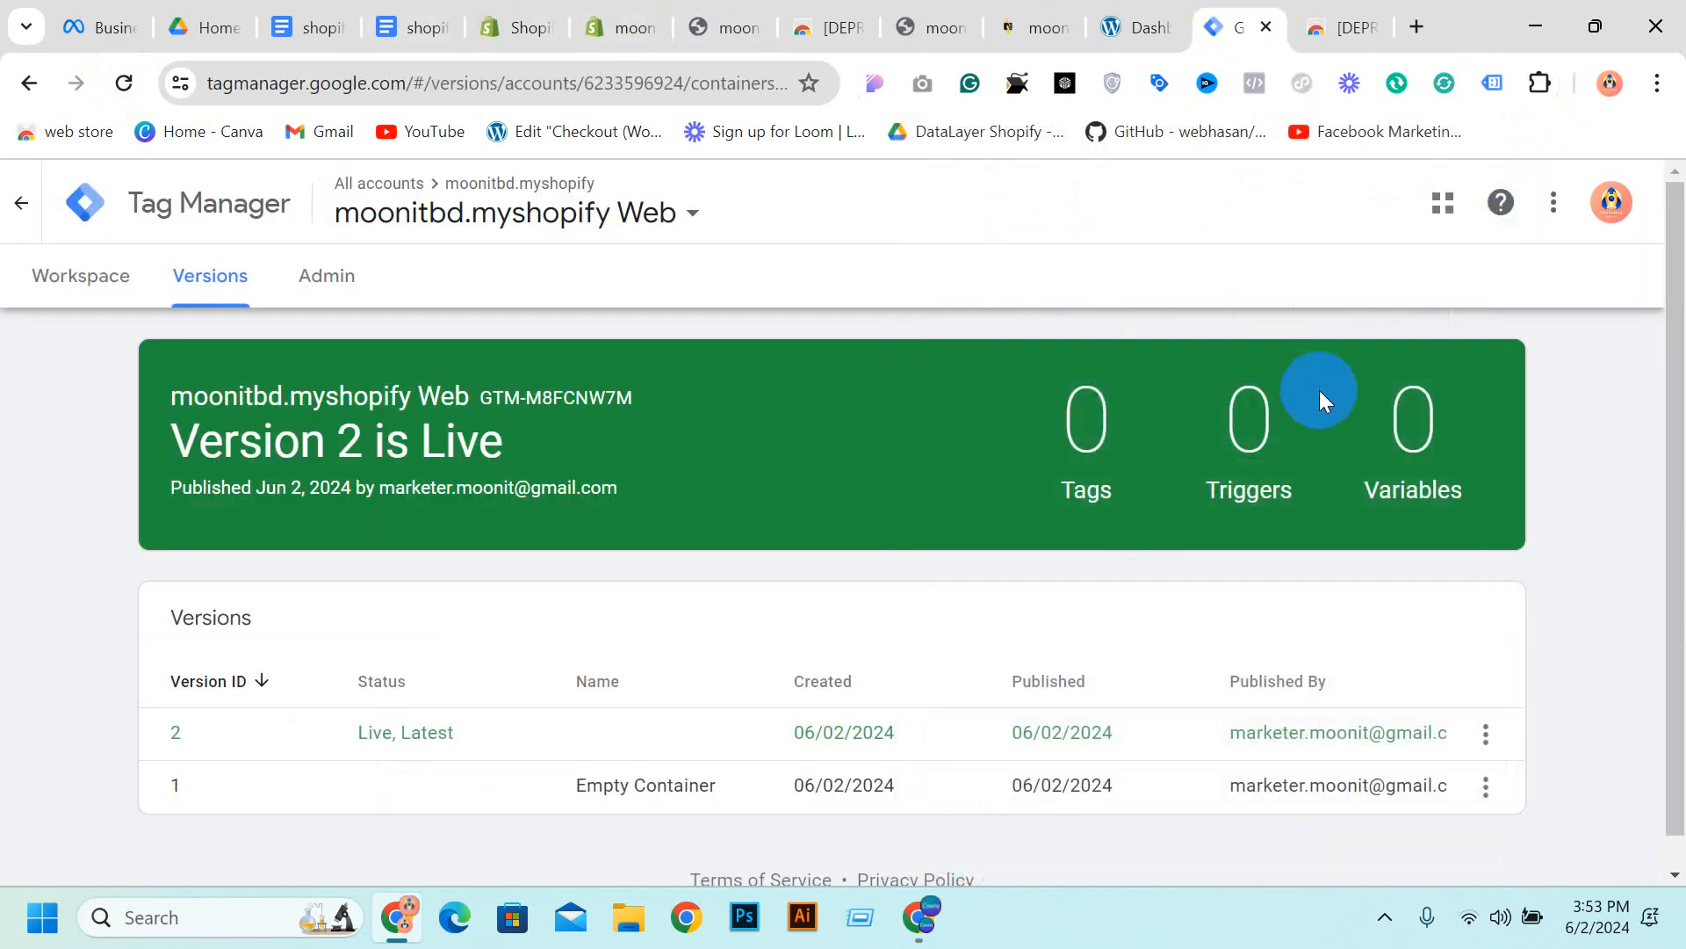
{"action": "left_click", "coordinate": [57, 278]}
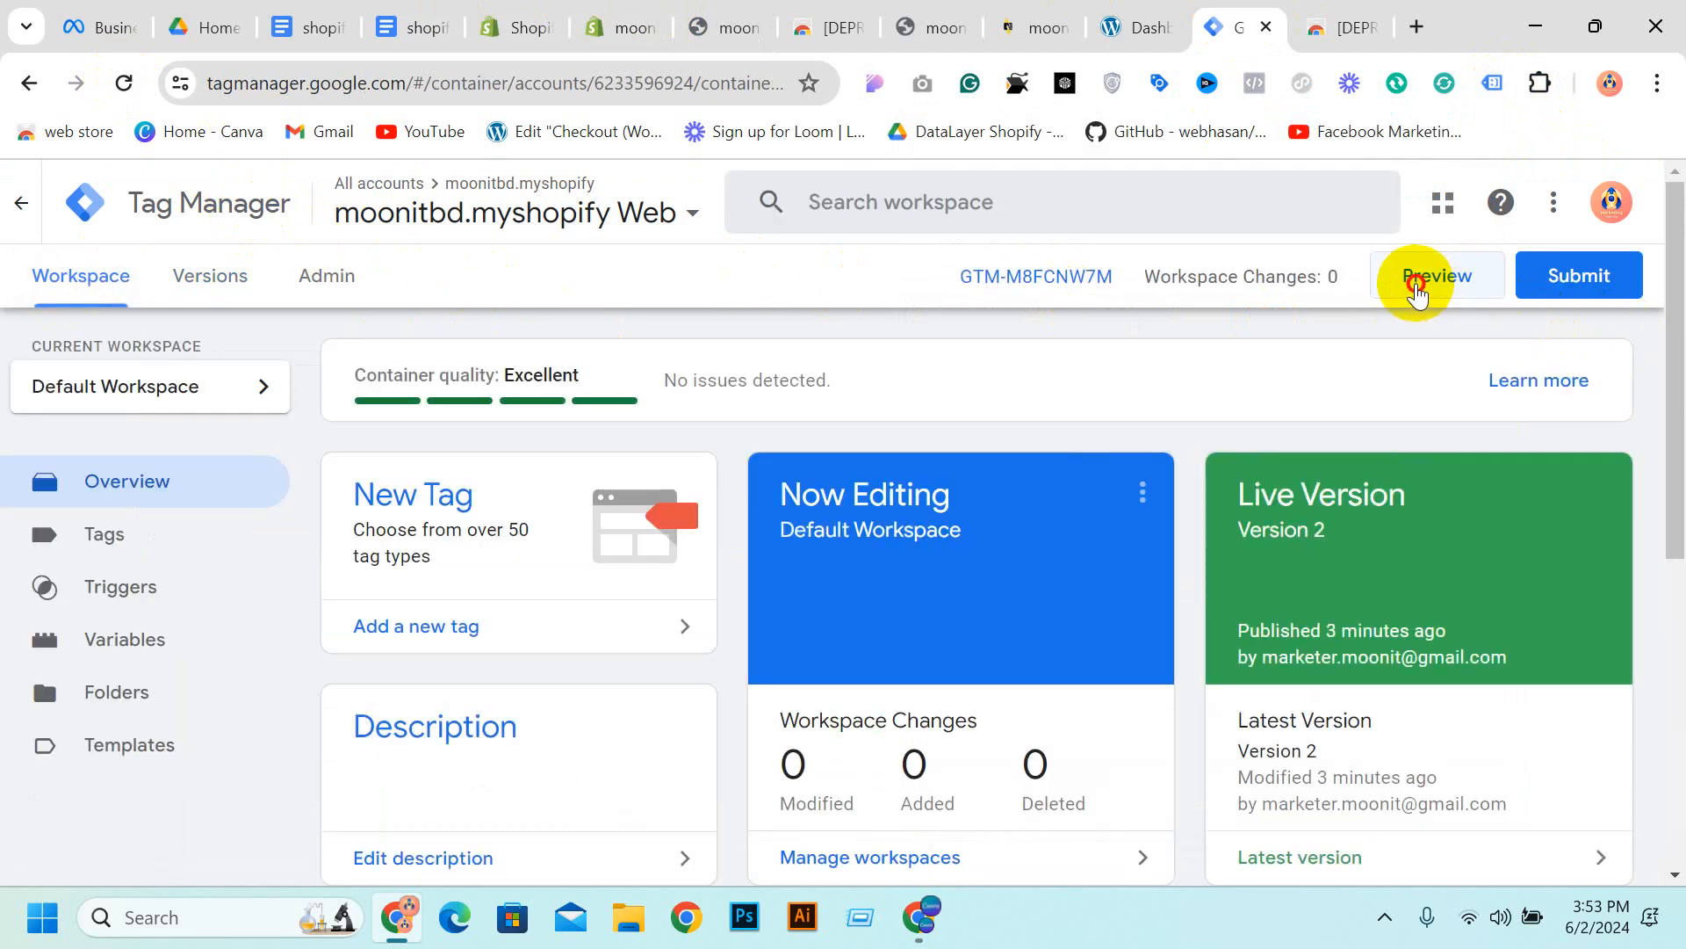
{"action": "left_click", "coordinate": [1417, 286]}
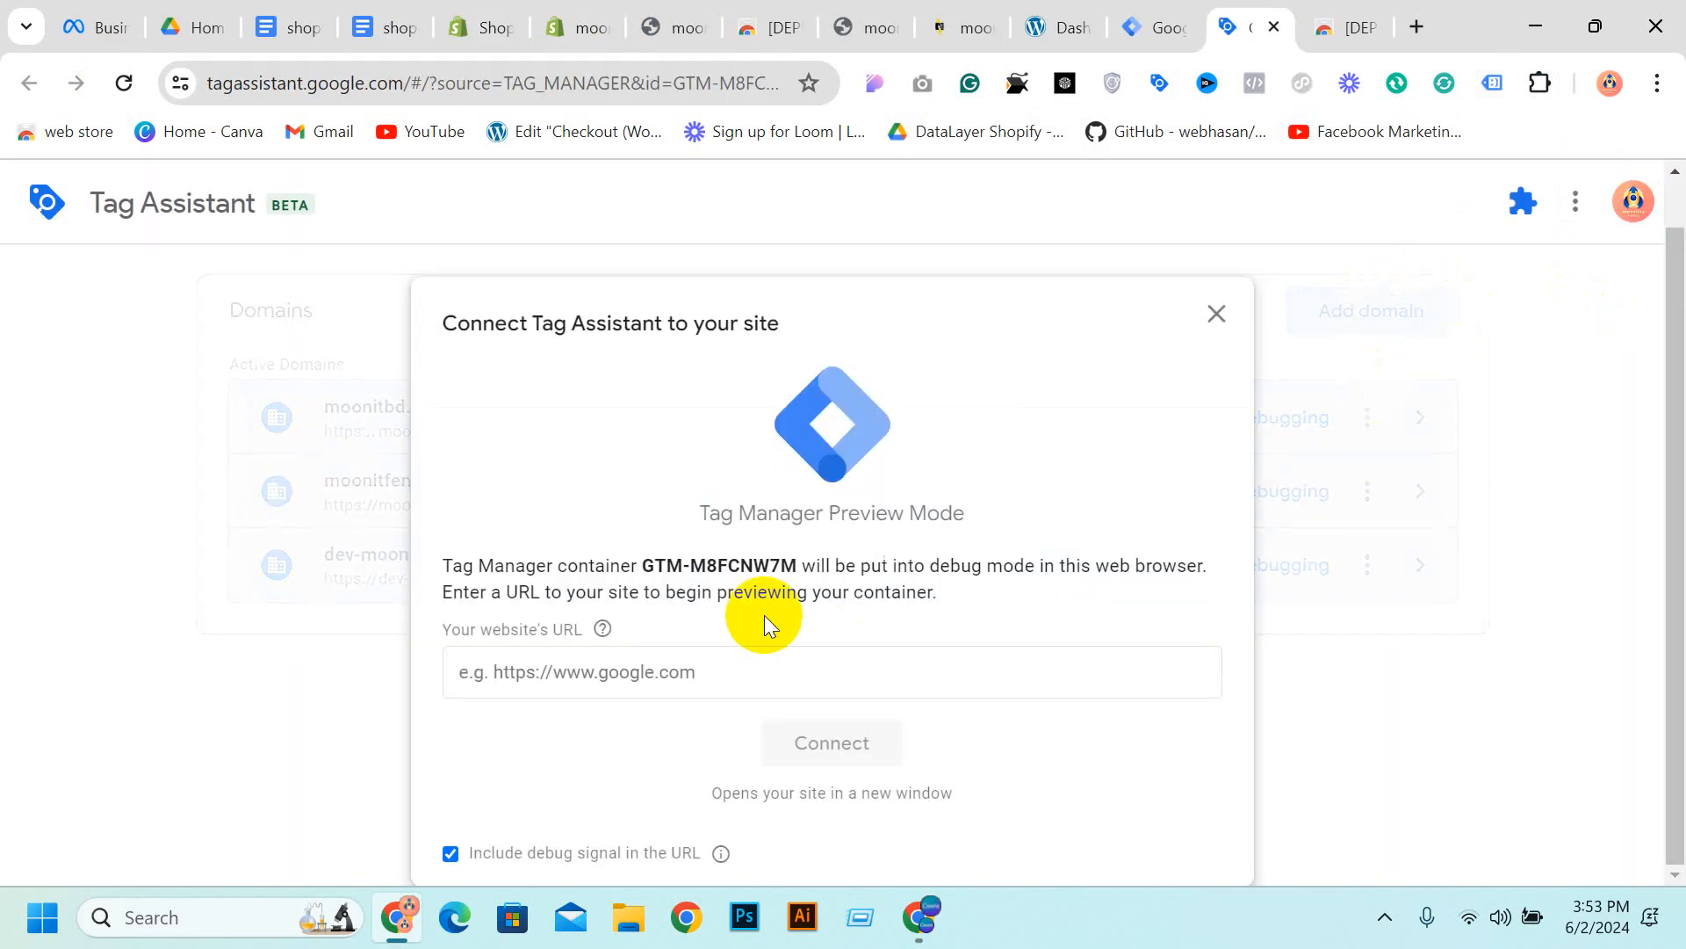
{"action": "left_click", "coordinate": [666, 677]}
{"action": "left_click", "coordinate": [660, 19]}
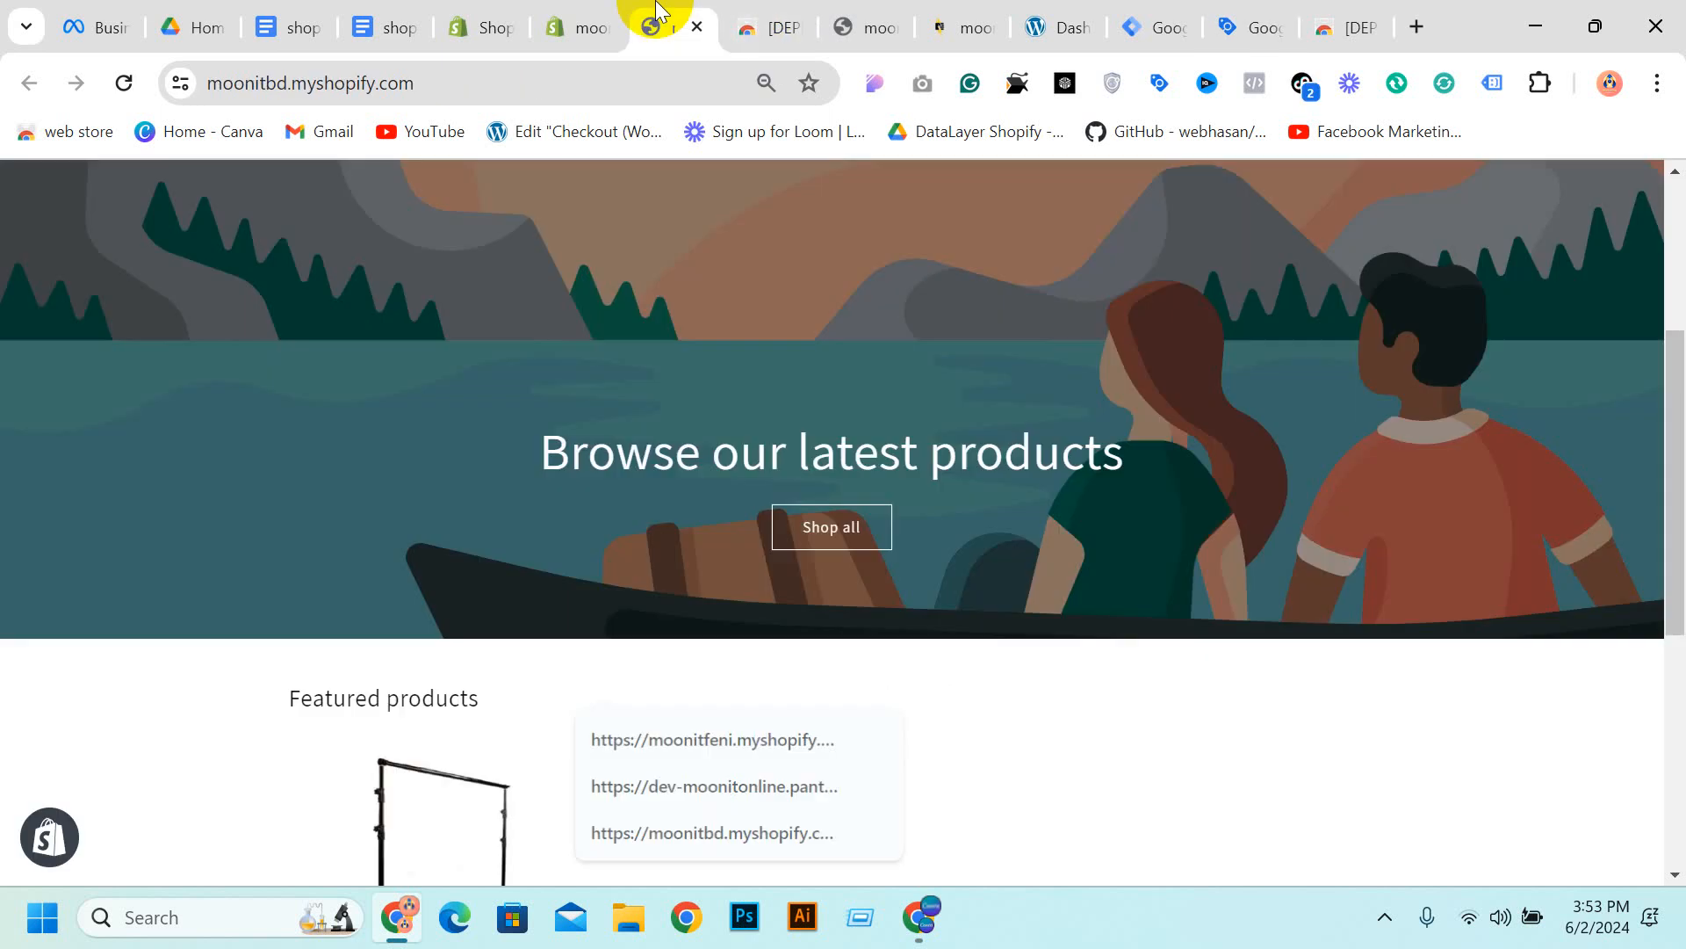
{"action": "left_click", "coordinate": [451, 78]}
{"action": "key", "text": "ctrl+c"}
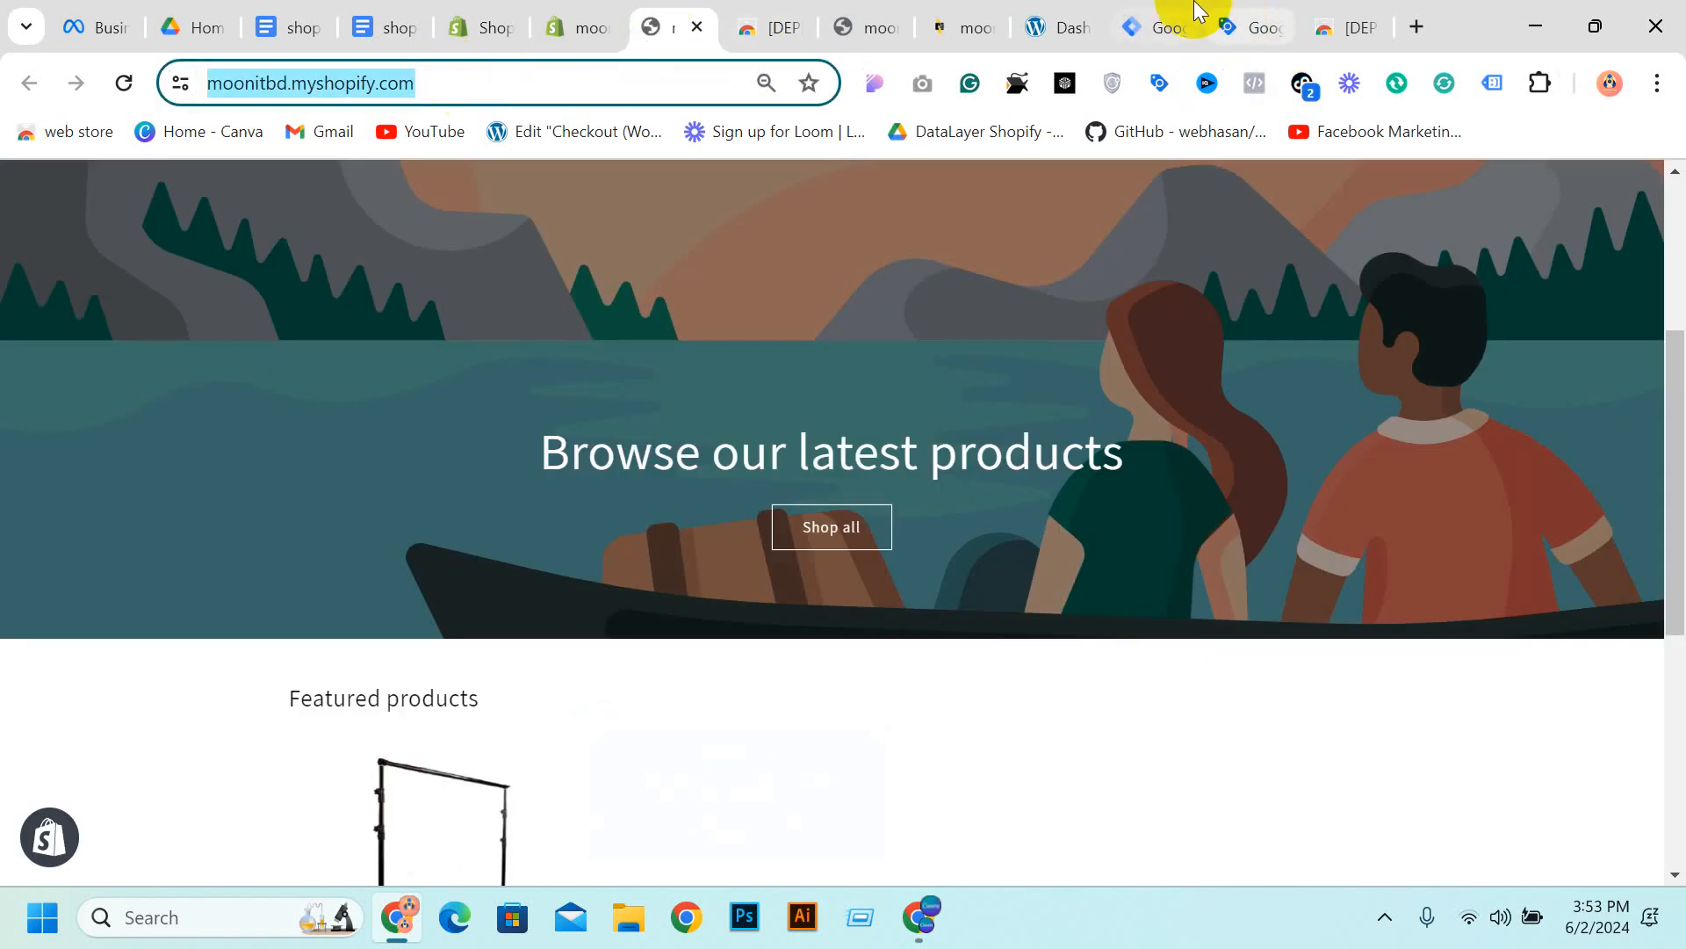
{"action": "left_click", "coordinate": [1174, 19]}
{"action": "left_click", "coordinate": [1256, 17]}
{"action": "key", "text": "ctrl+v"}
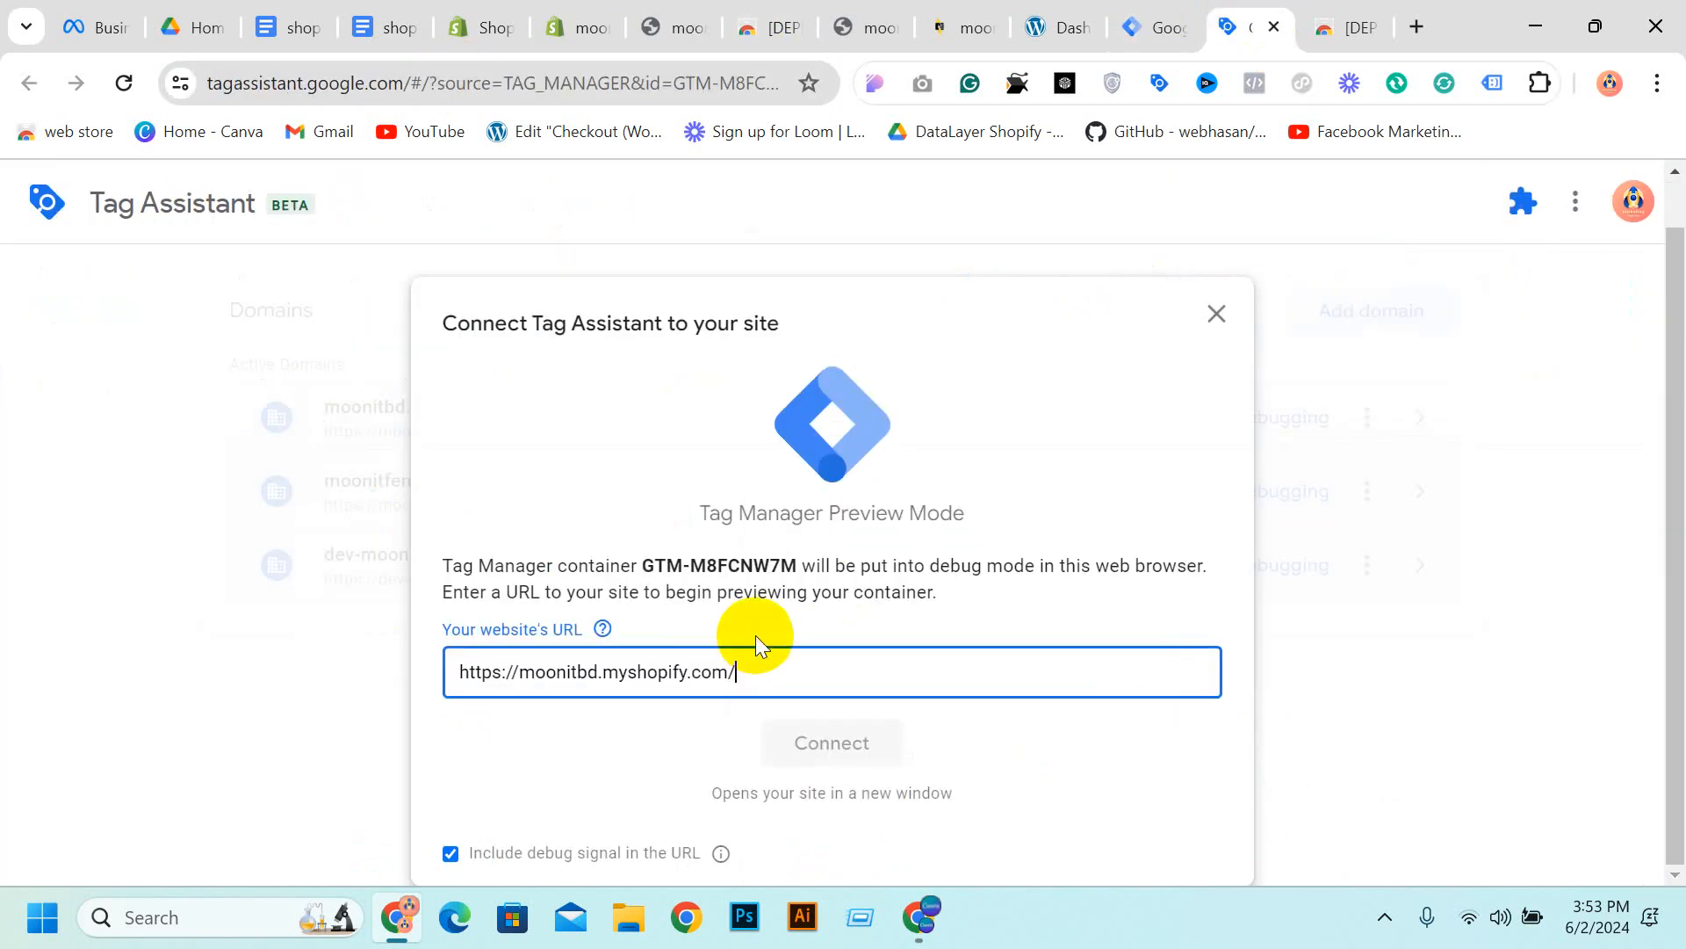
{"action": "left_click", "coordinate": [869, 744]}
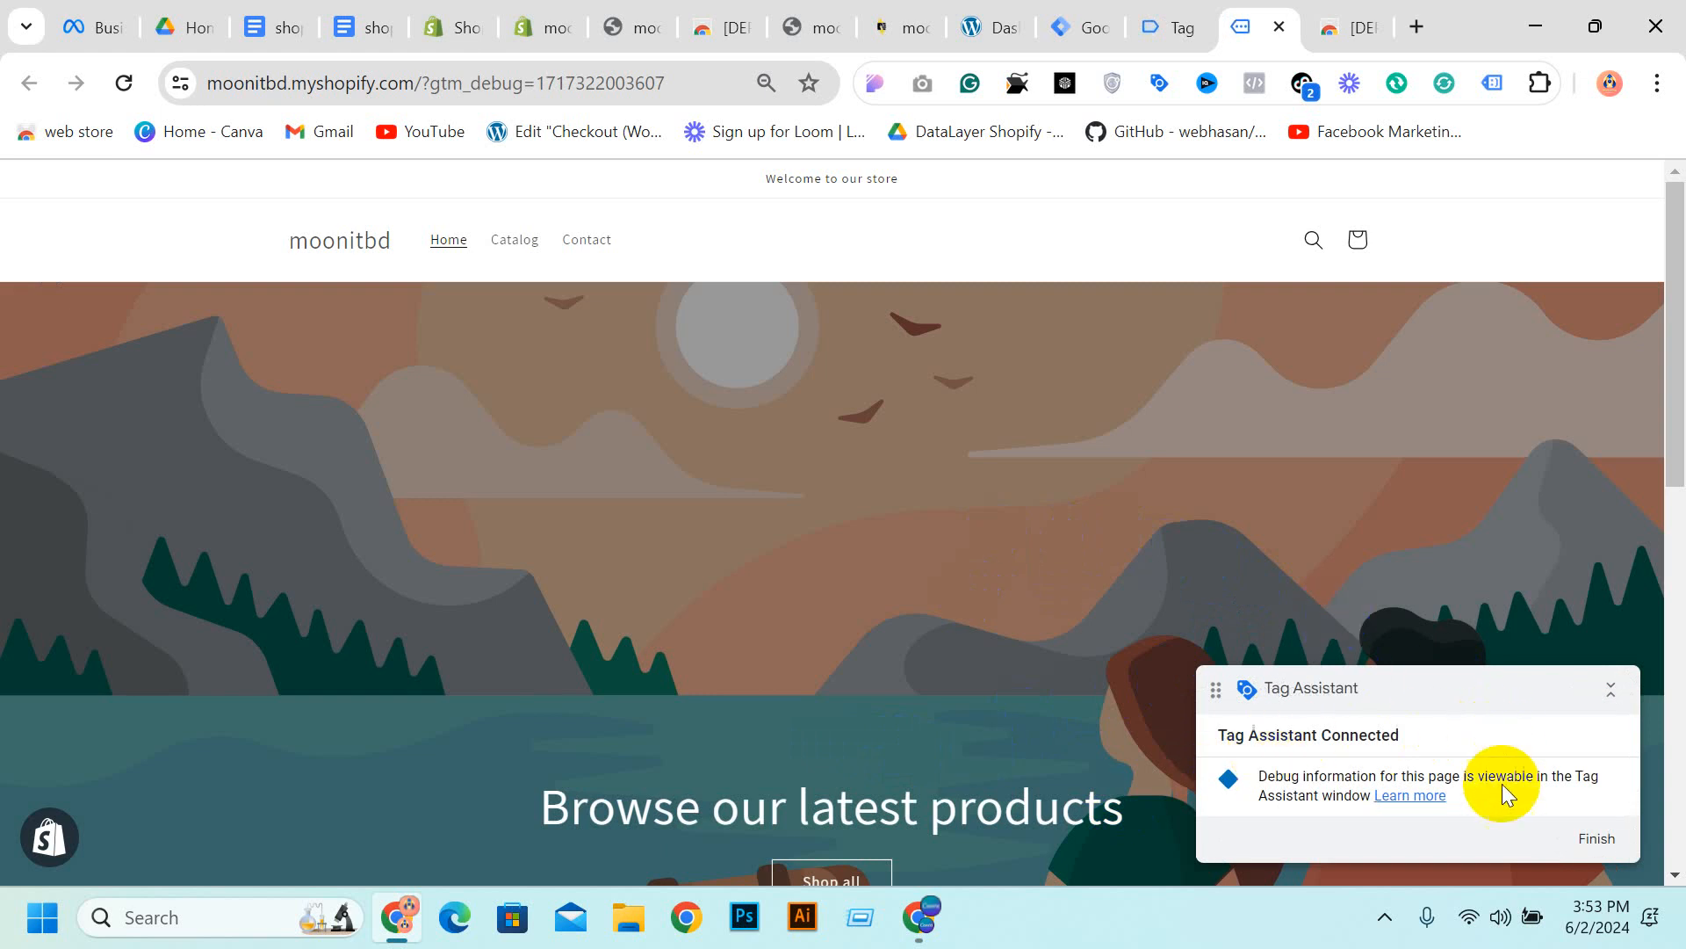
Enable Tag Assistant Legacy on the storefront page opened in debug mode, reload it, and review the tag analysis
{"action": "scroll", "coordinate": [1502, 783], "scroll_direction": "down", "scroll_amount": 10}
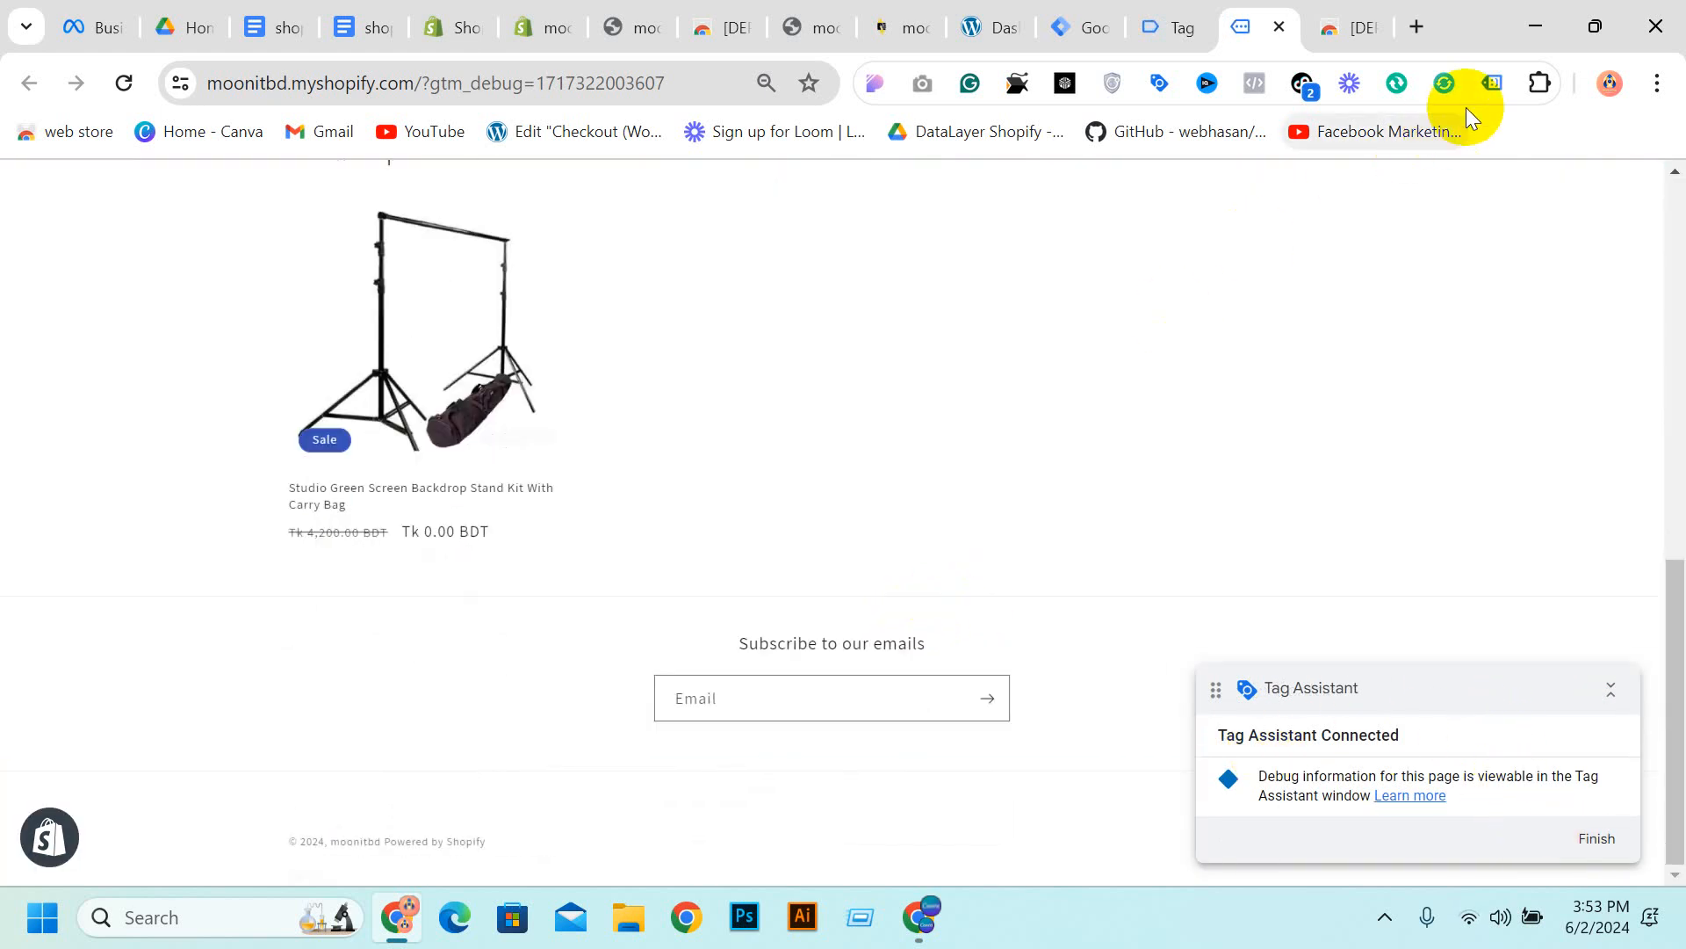
{"action": "left_click", "coordinate": [1490, 82]}
{"action": "left_click", "coordinate": [992, 462]}
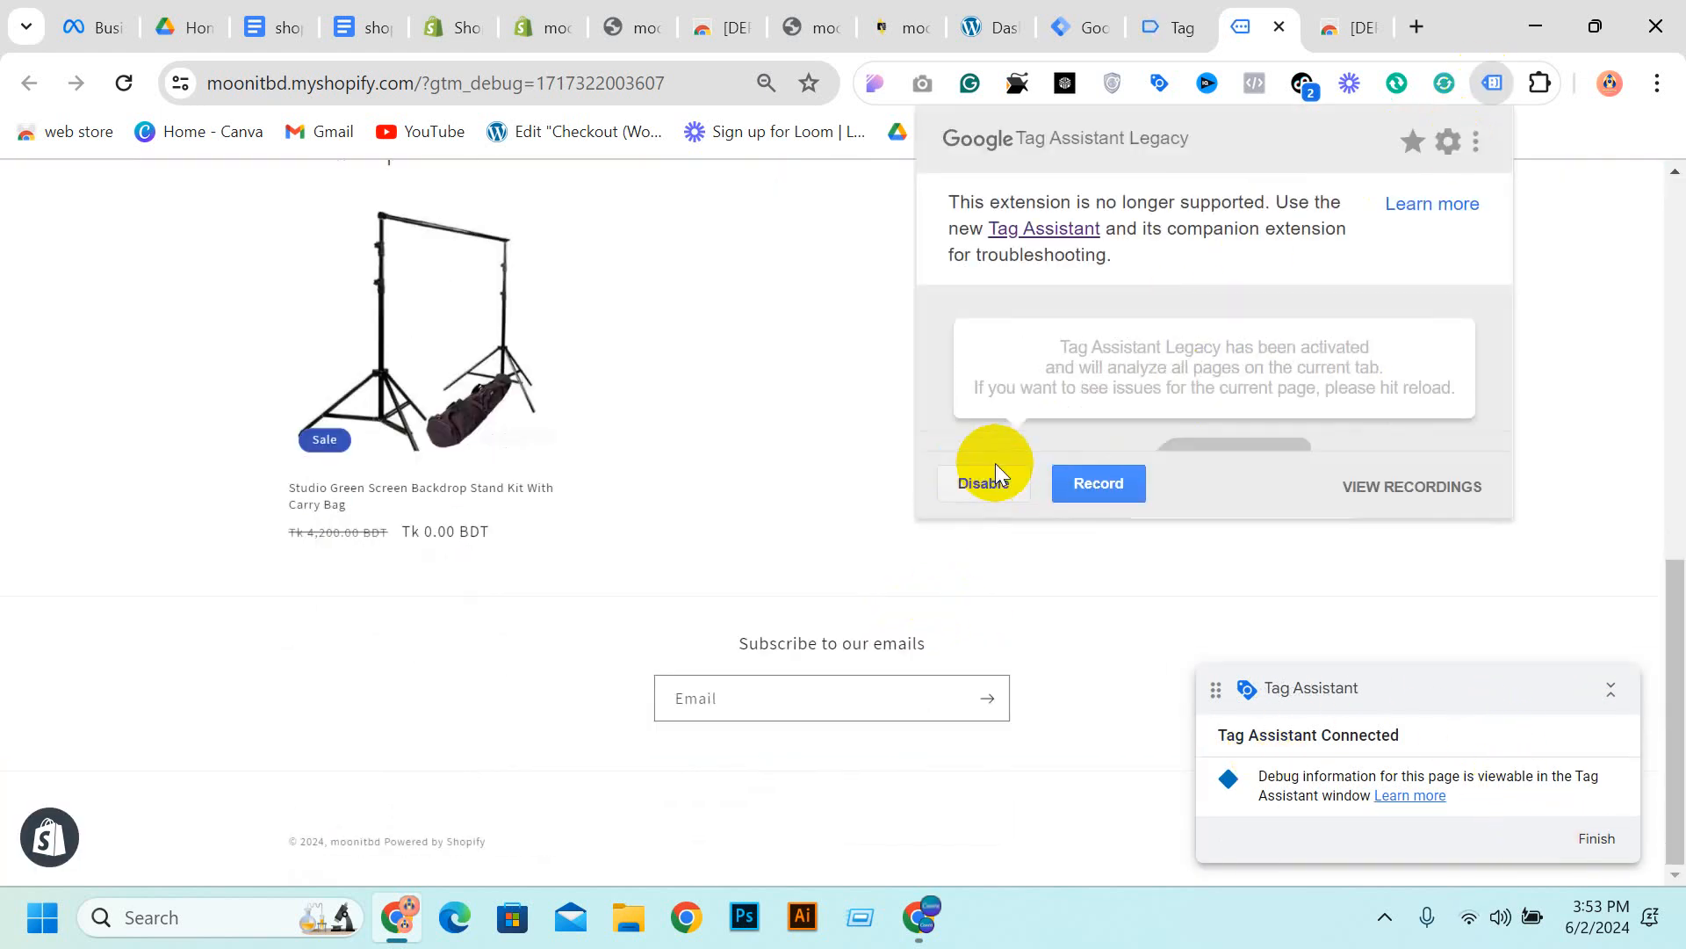
{"action": "scroll", "coordinate": [741, 518], "scroll_direction": "up", "scroll_amount": 10}
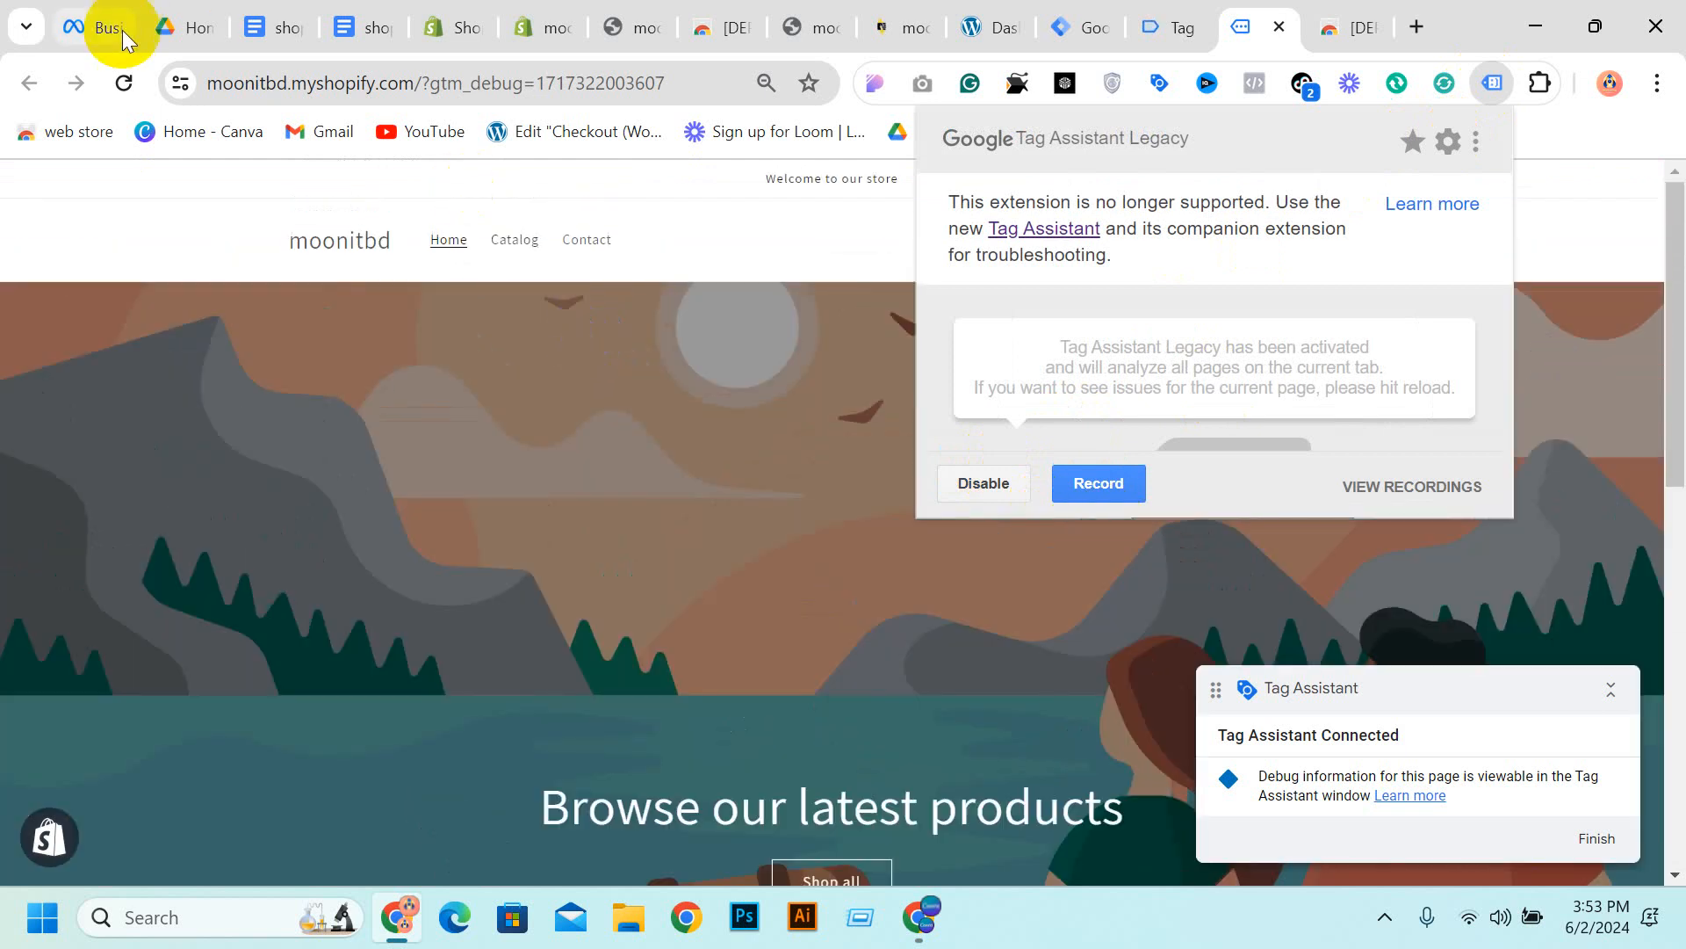
{"action": "left_click", "coordinate": [124, 82]}
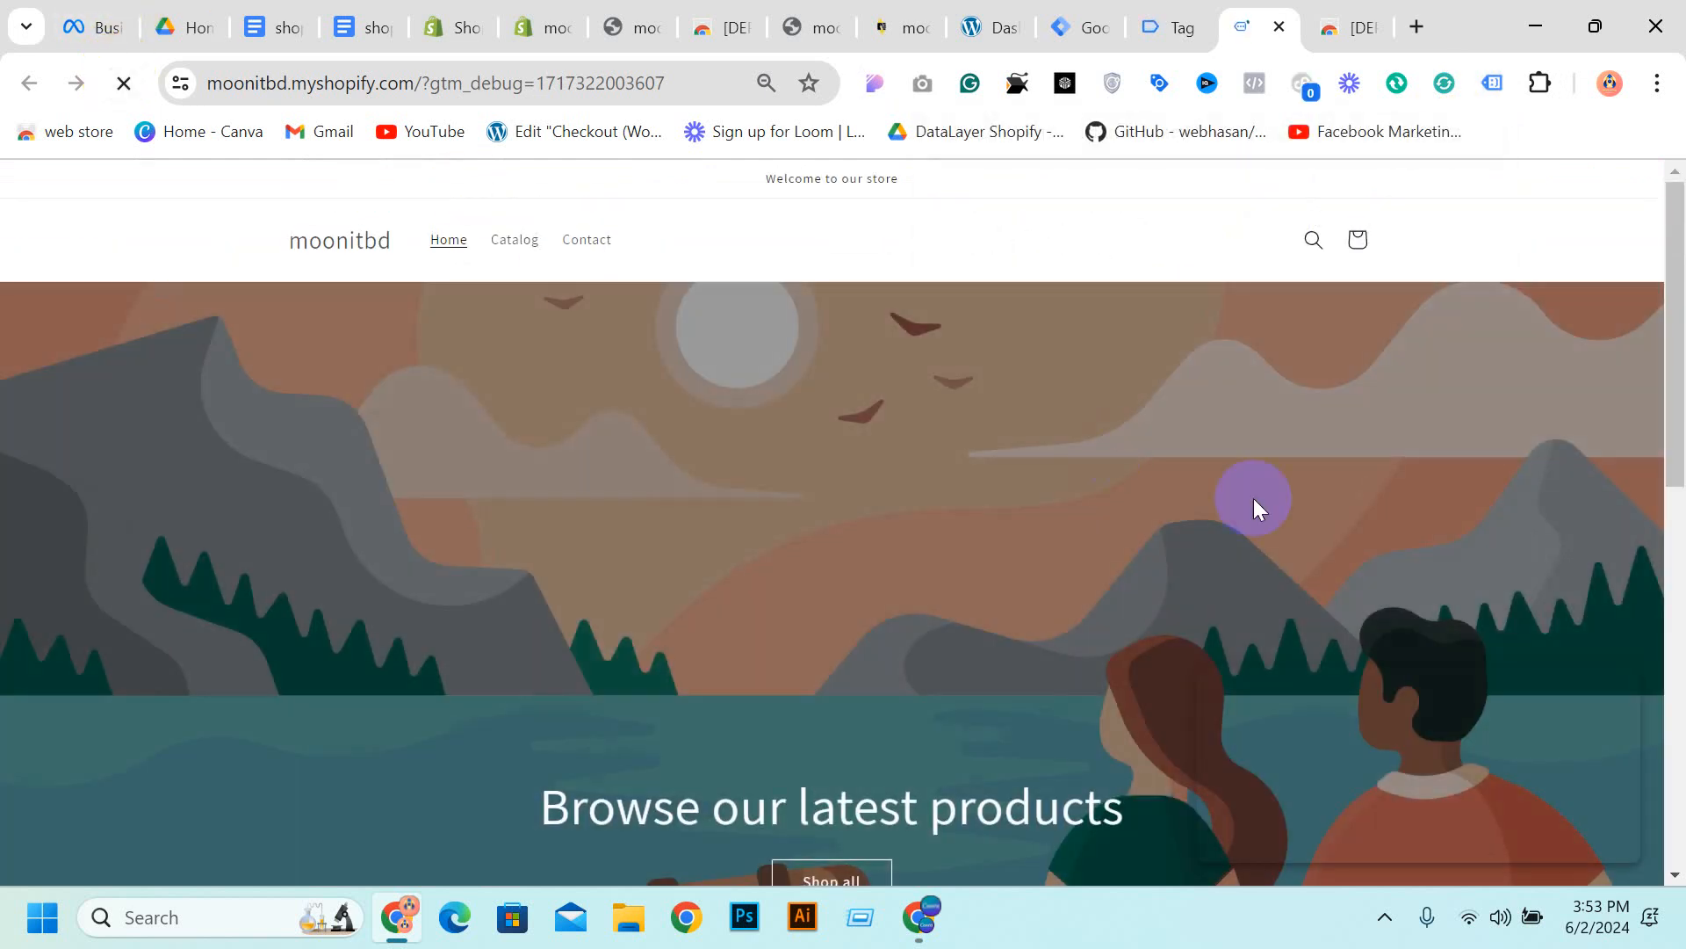
{"action": "scroll", "coordinate": [1416, 452], "scroll_direction": "down", "scroll_amount": 5}
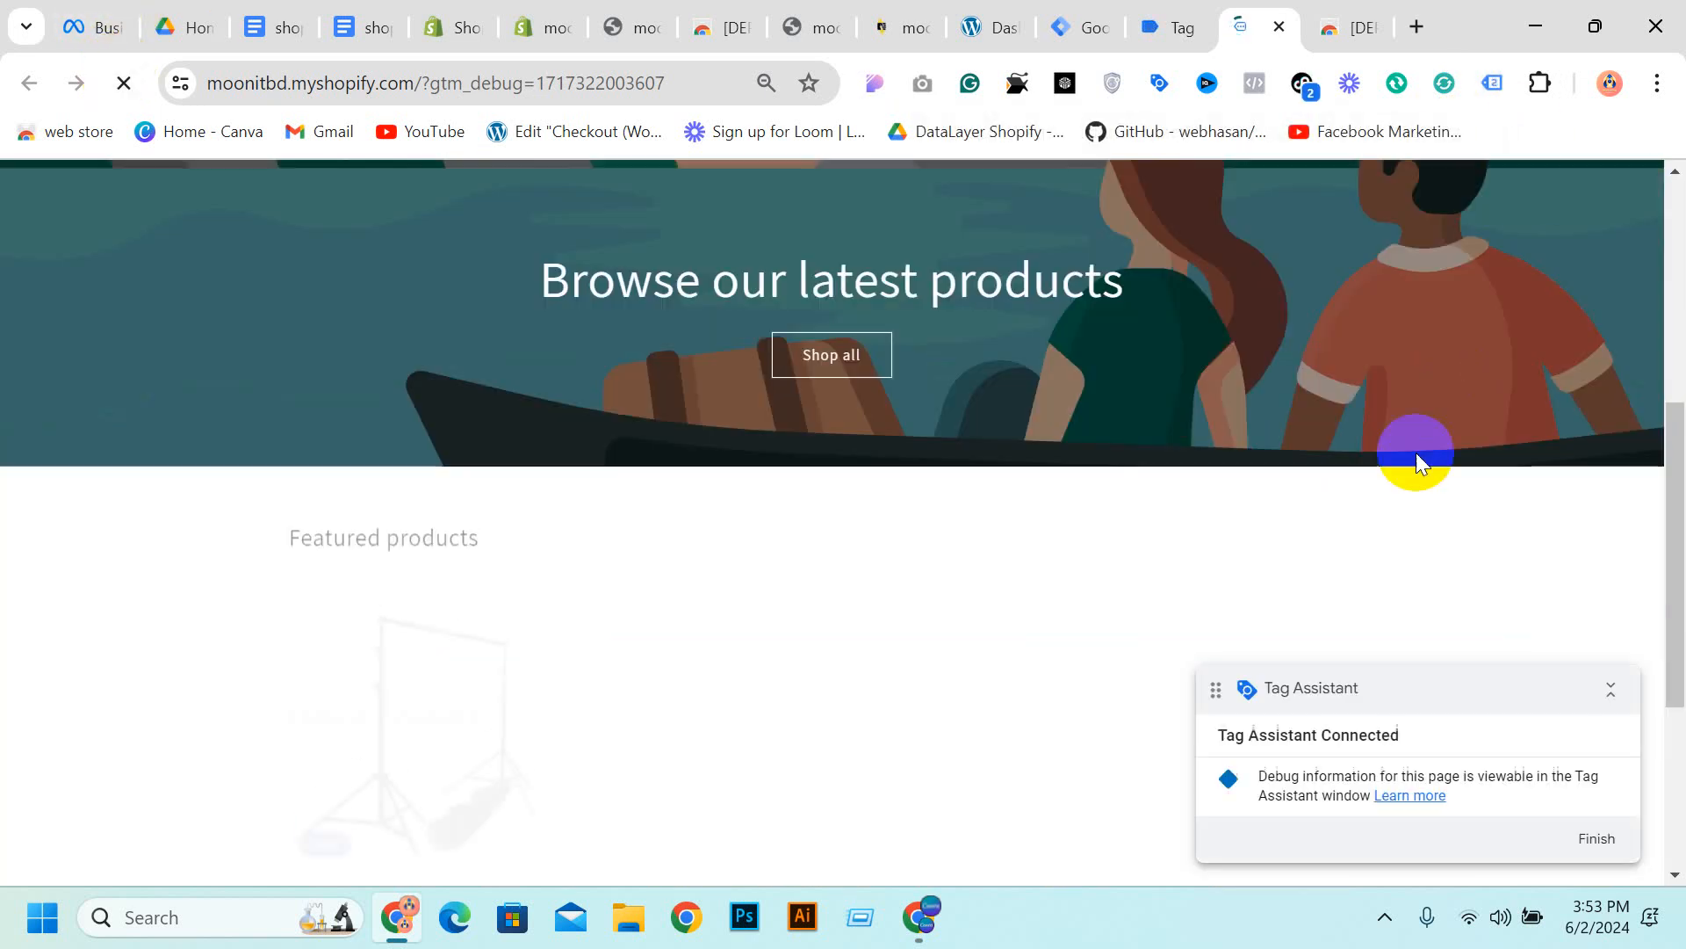
{"action": "left_click", "coordinate": [1498, 88]}
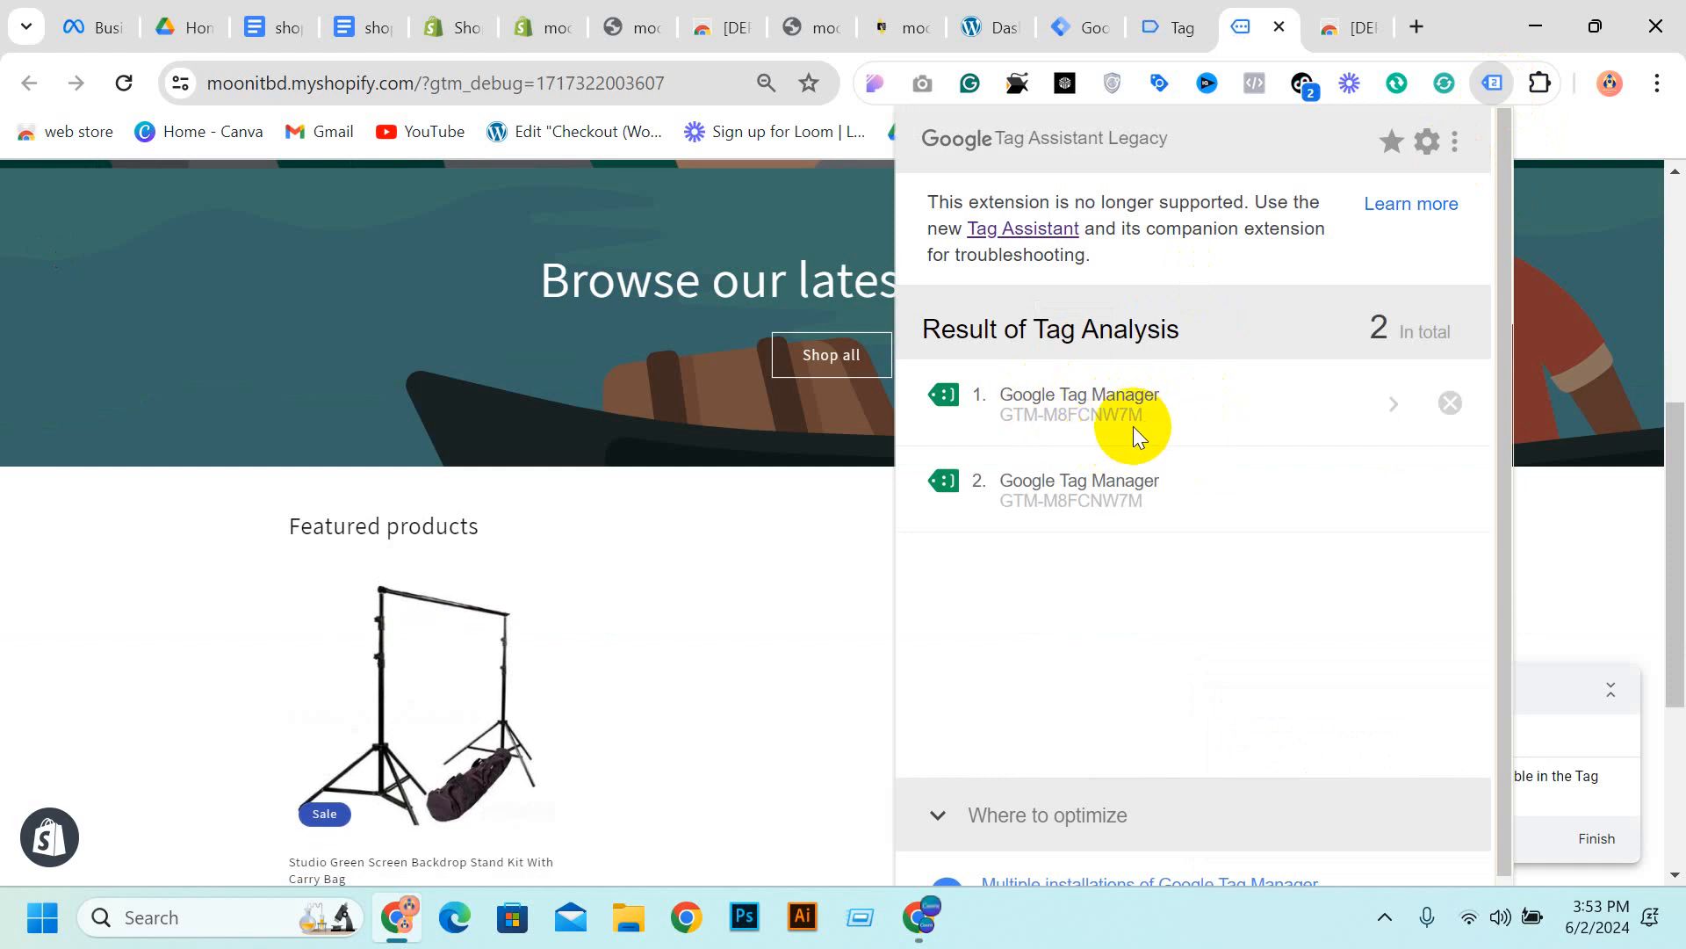
Check the container ID and overview of the moonitbd.myshopify Web workspace in Tag Manager
{"action": "left_click", "coordinate": [1081, 27]}
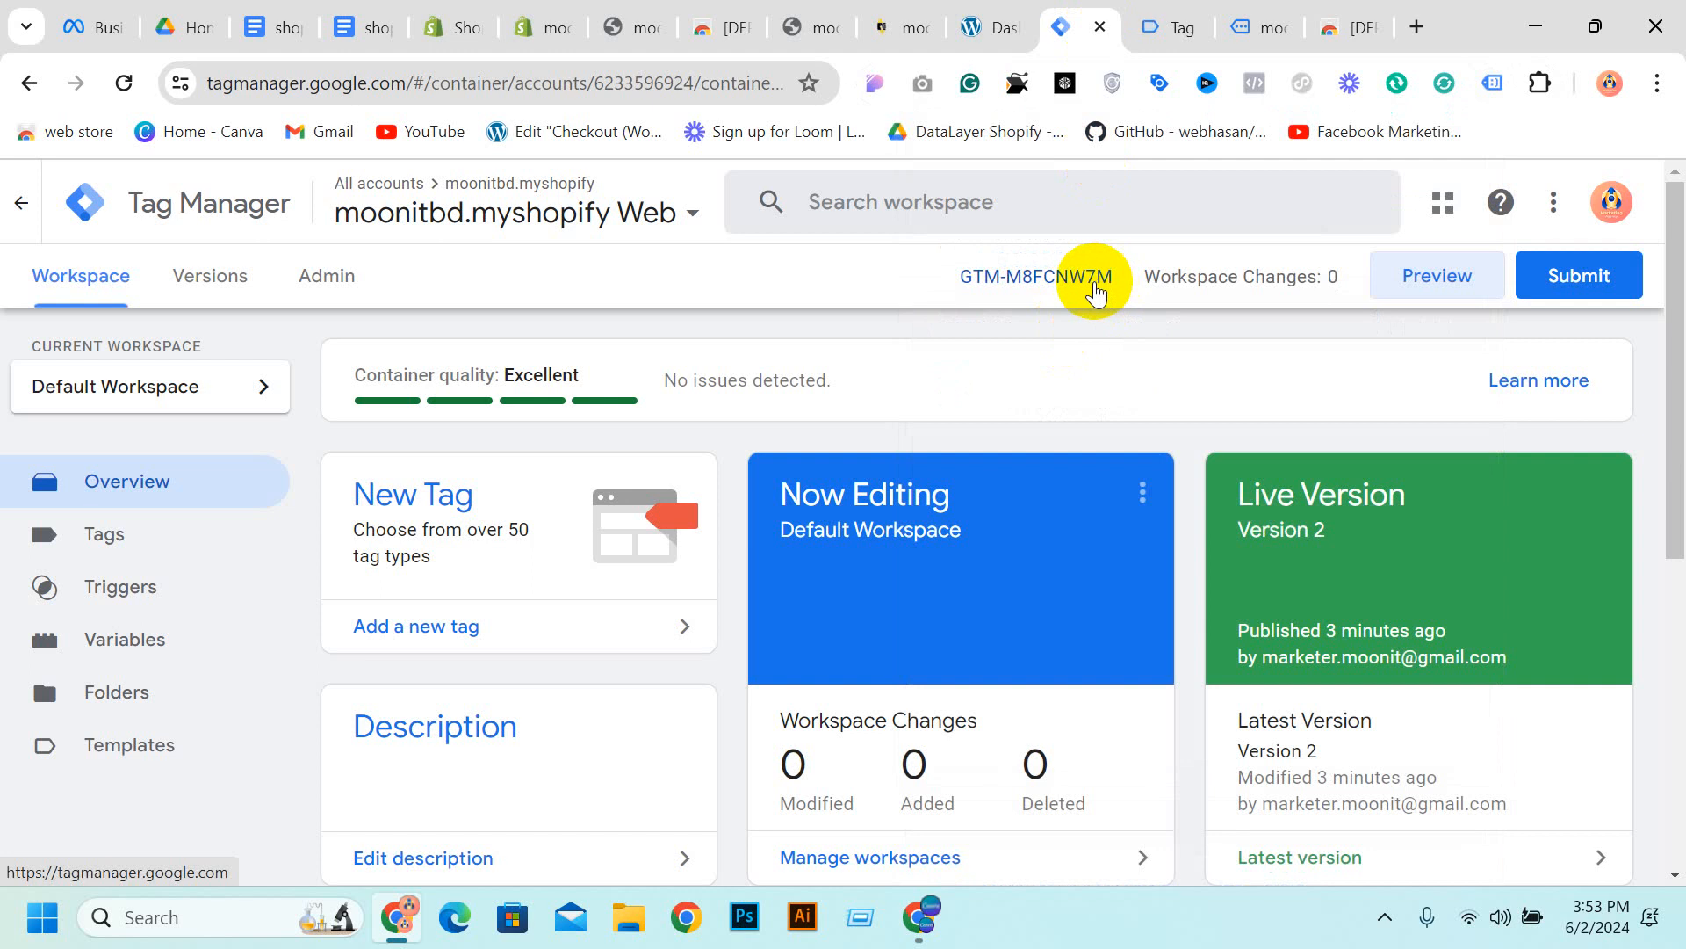
{"action": "scroll", "coordinate": [1046, 388], "scroll_direction": "down", "scroll_amount": 5}
{"action": "scroll", "coordinate": [1247, 263], "scroll_direction": "up", "scroll_amount": 5}
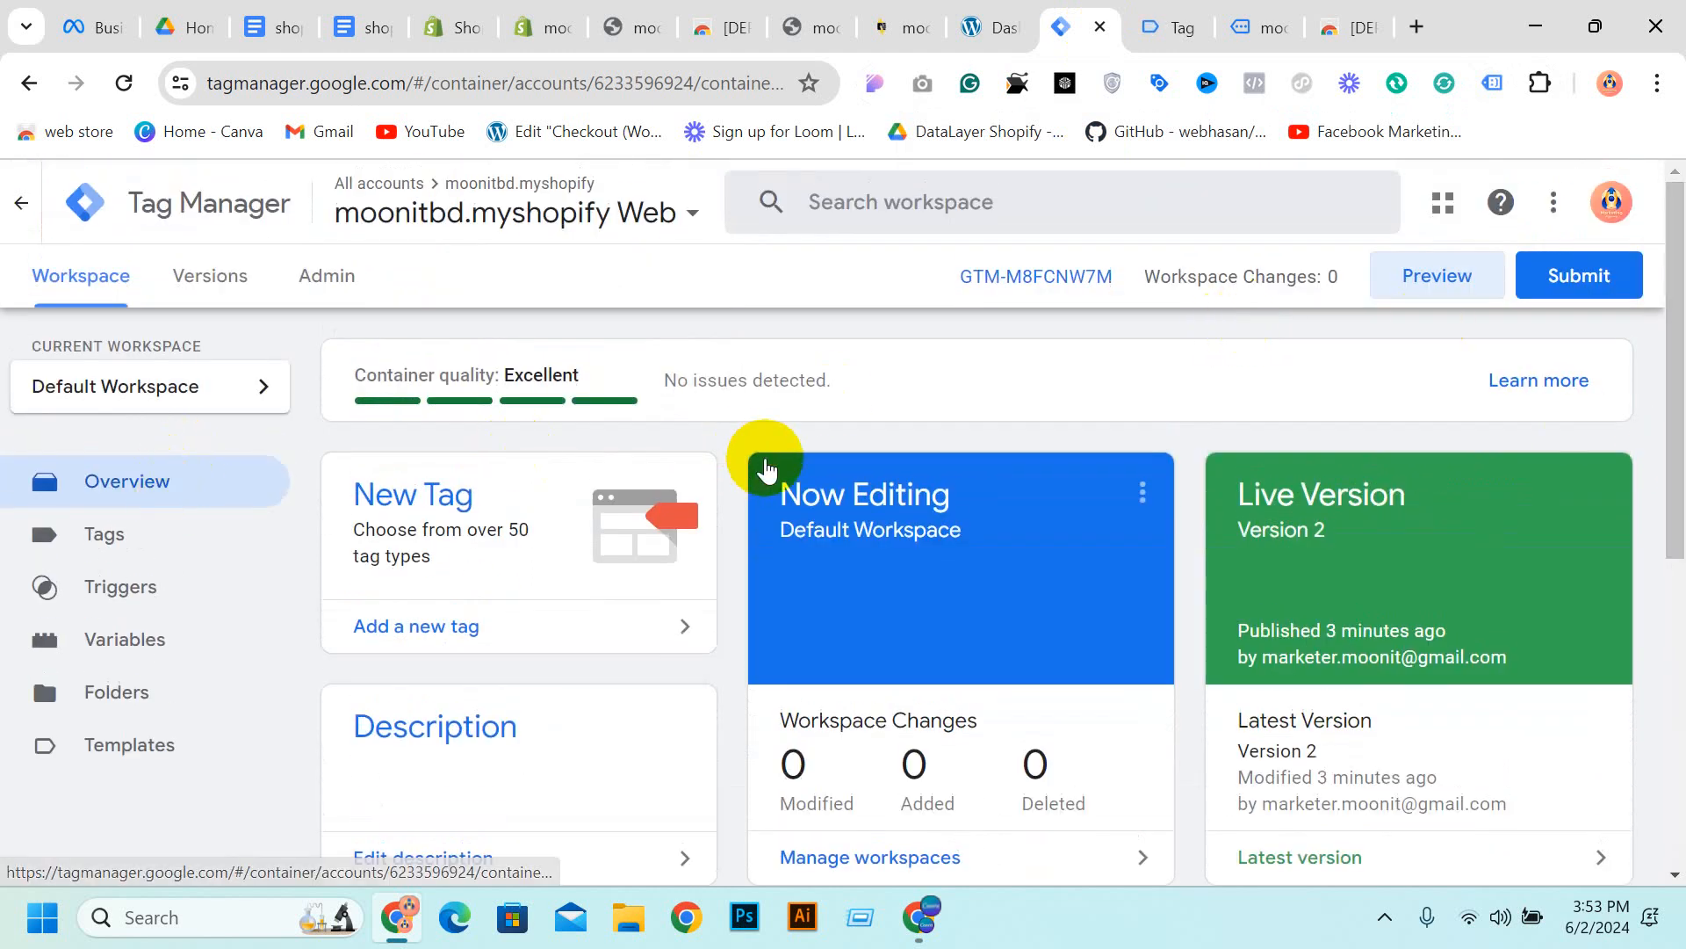
{"action": "scroll", "coordinate": [509, 538], "scroll_direction": "down", "scroll_amount": 2}
{"action": "scroll", "coordinate": [1317, 715], "scroll_direction": "up", "scroll_amount": 2}
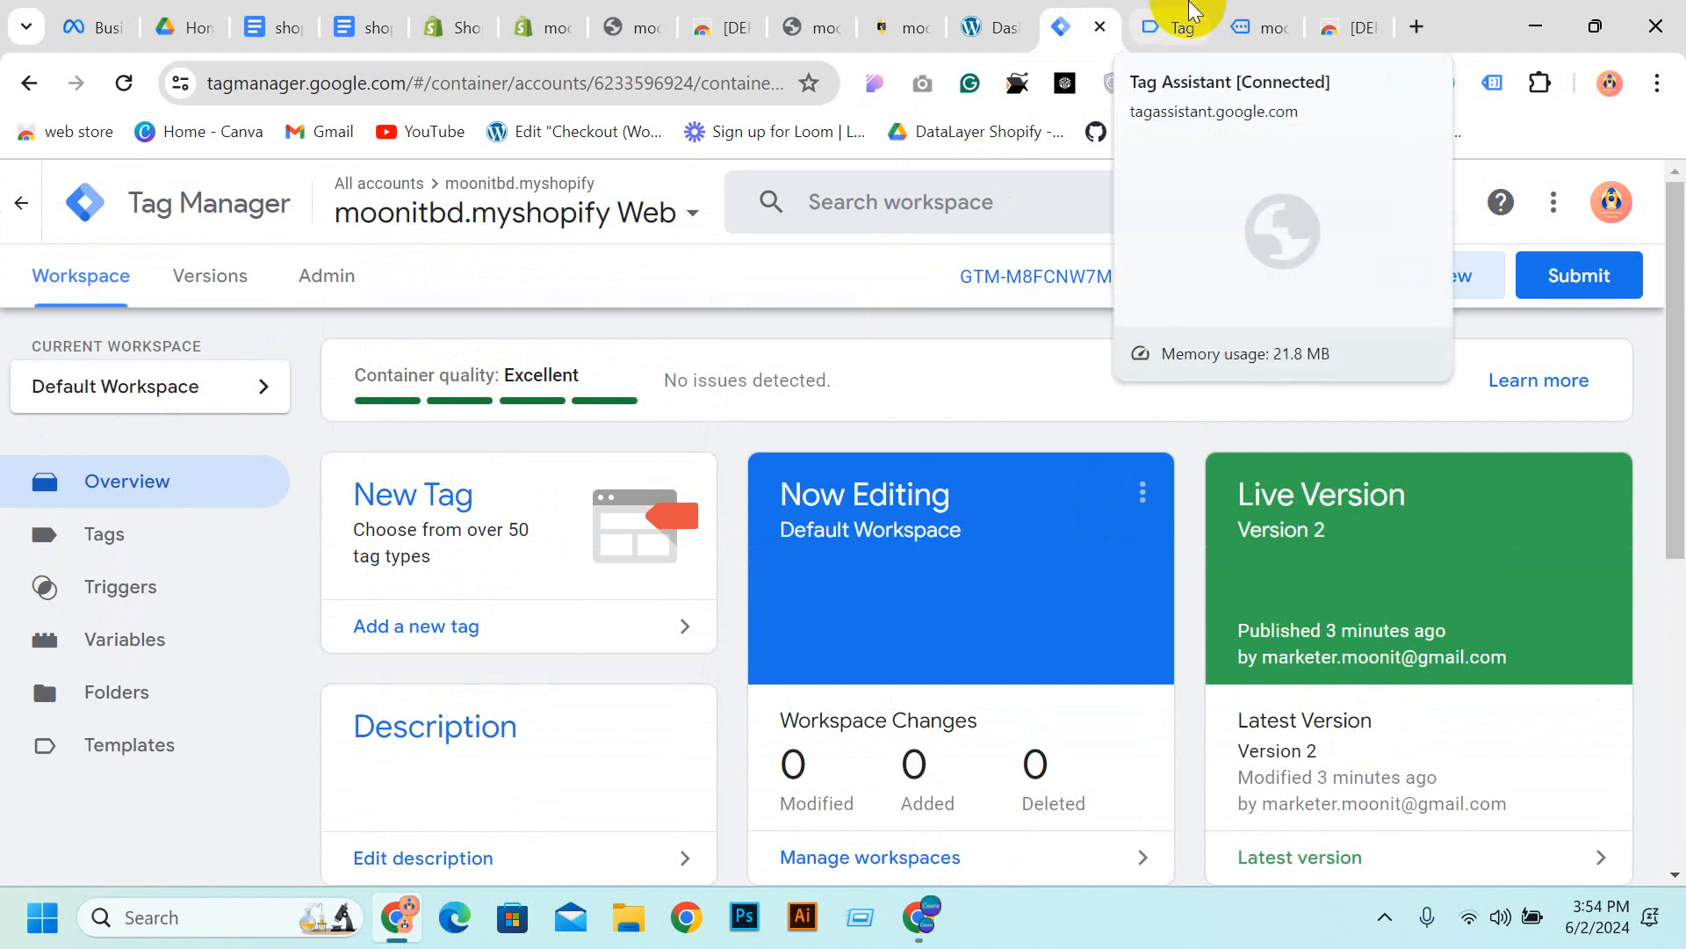
Switch to the Moon IT Online WordPress dashboard, open its live site in a separate tab, and return to the dashboard
{"action": "left_click", "coordinate": [1024, 11]}
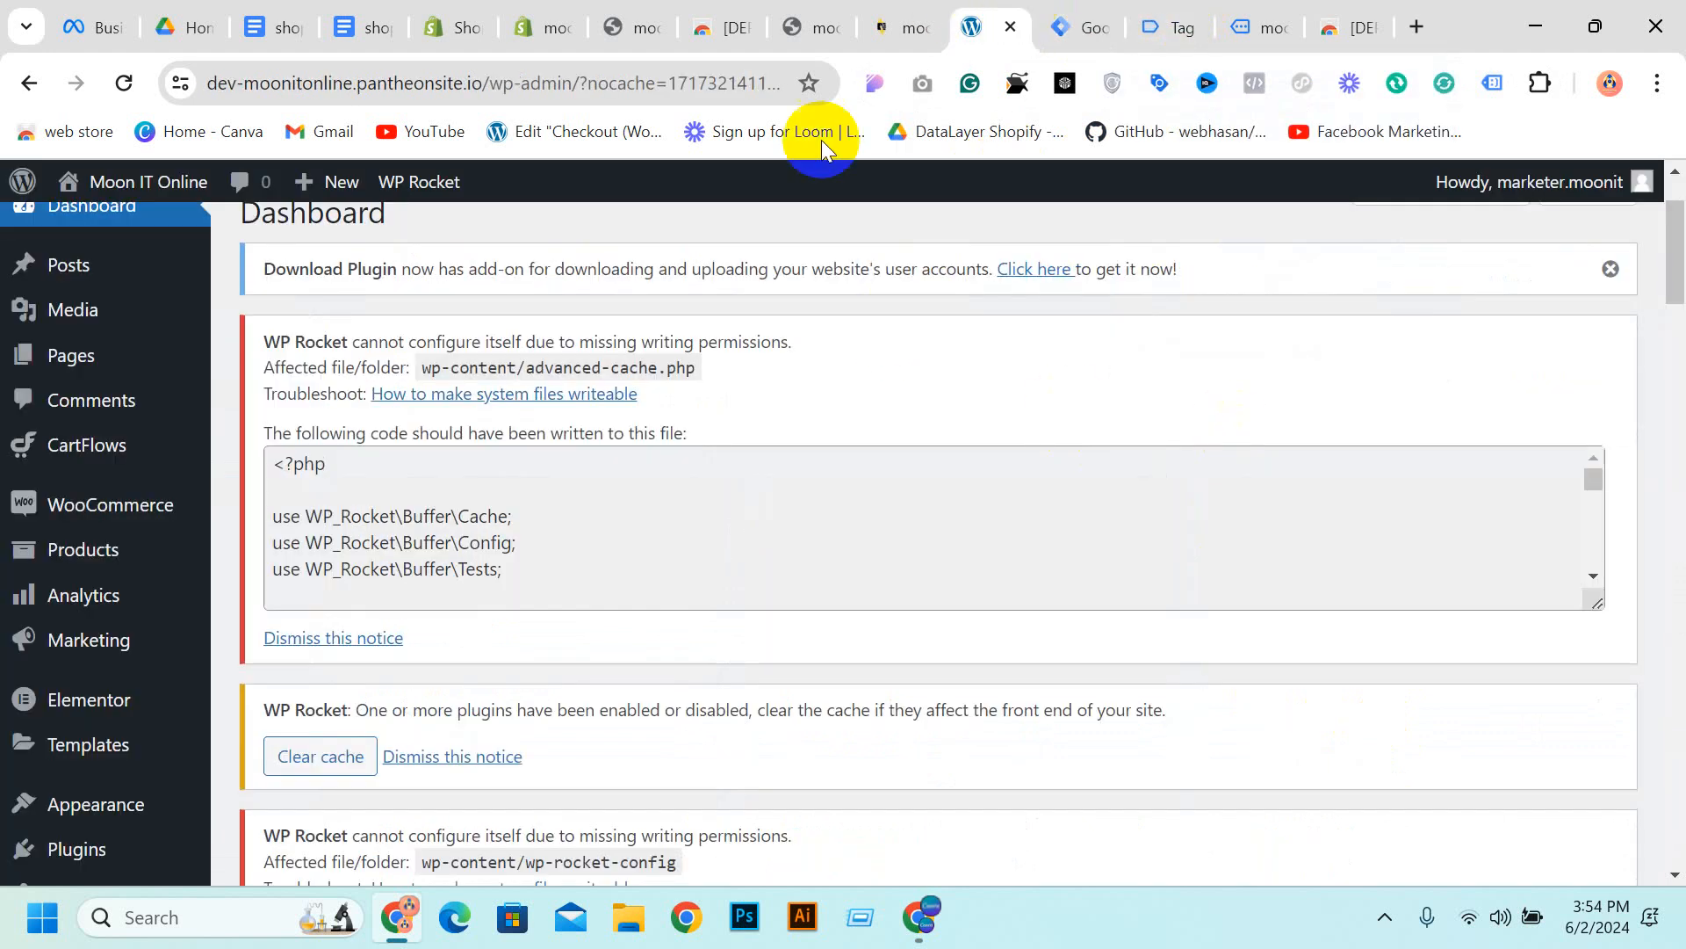
{"action": "mouse_move", "coordinate": [132, 182]}
{"action": "right_click", "coordinate": [95, 246]}
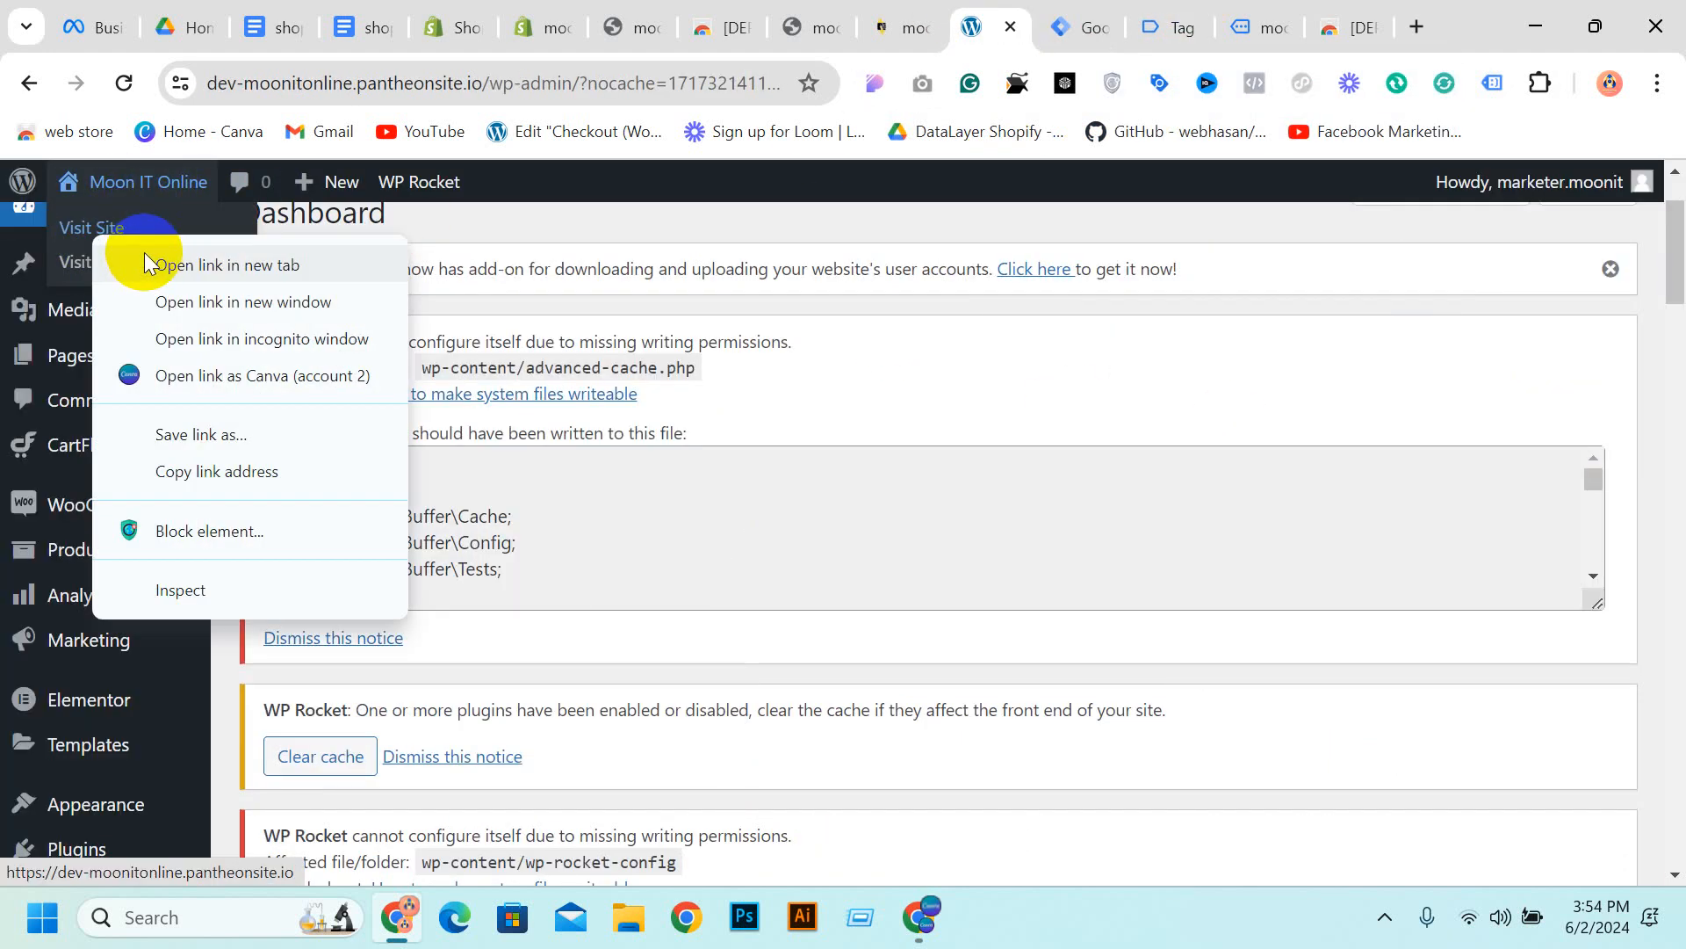
{"action": "left_click", "coordinate": [176, 260]}
{"action": "left_click", "coordinate": [1026, 12]}
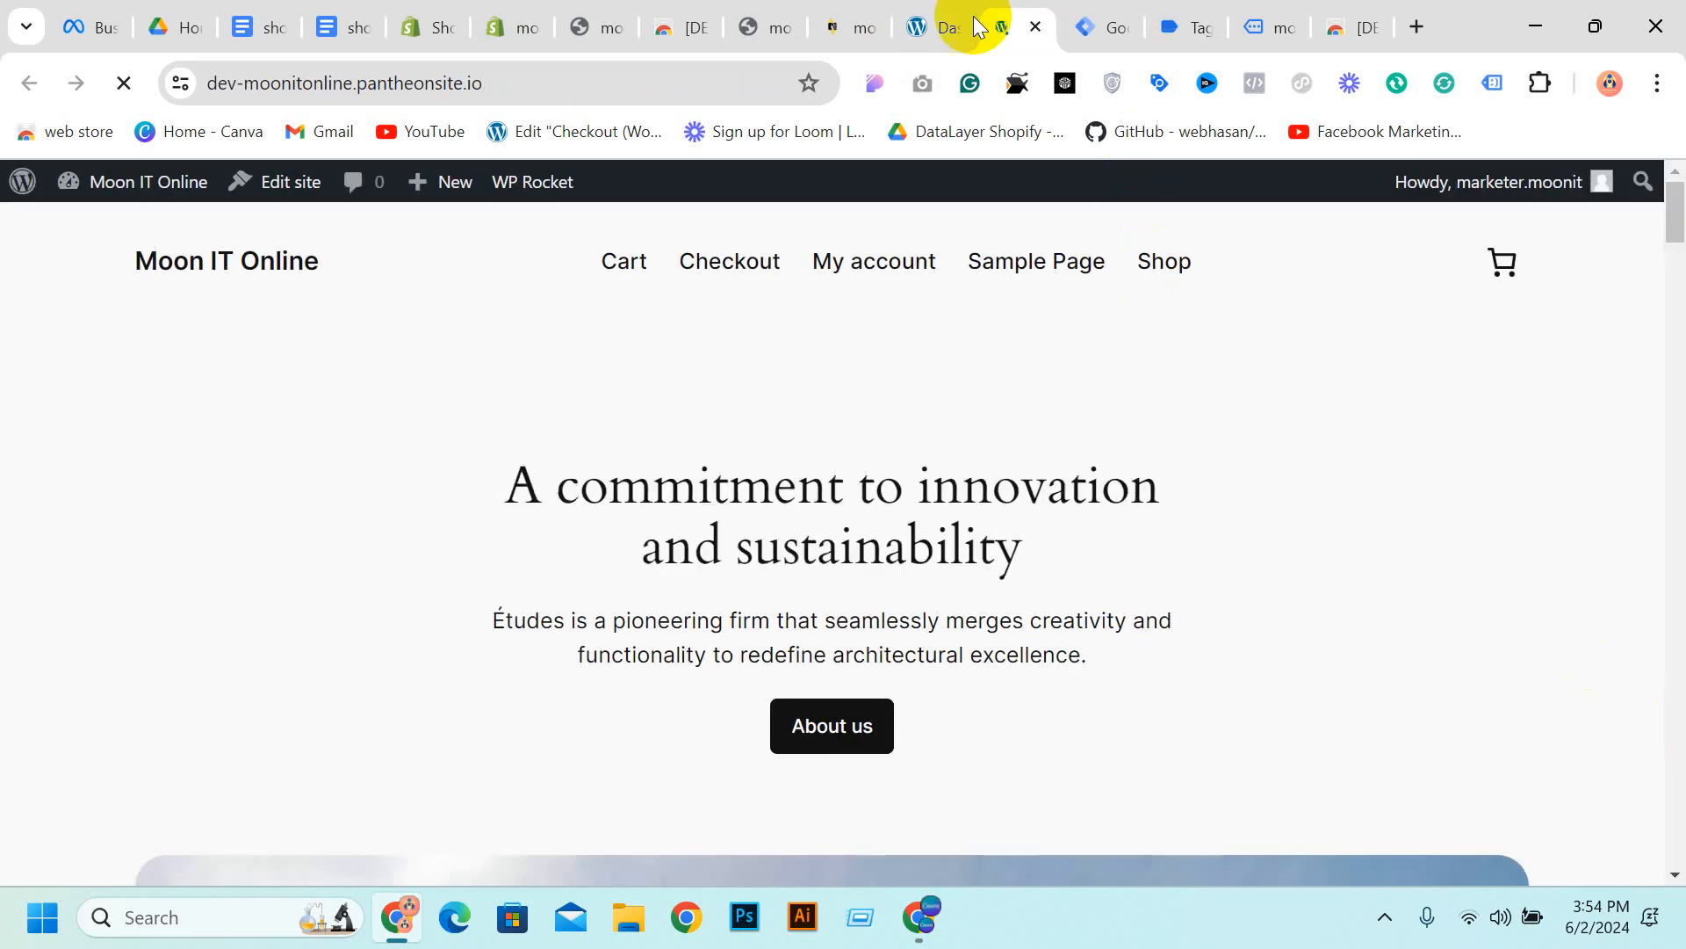
{"action": "left_click", "coordinate": [975, 27]}
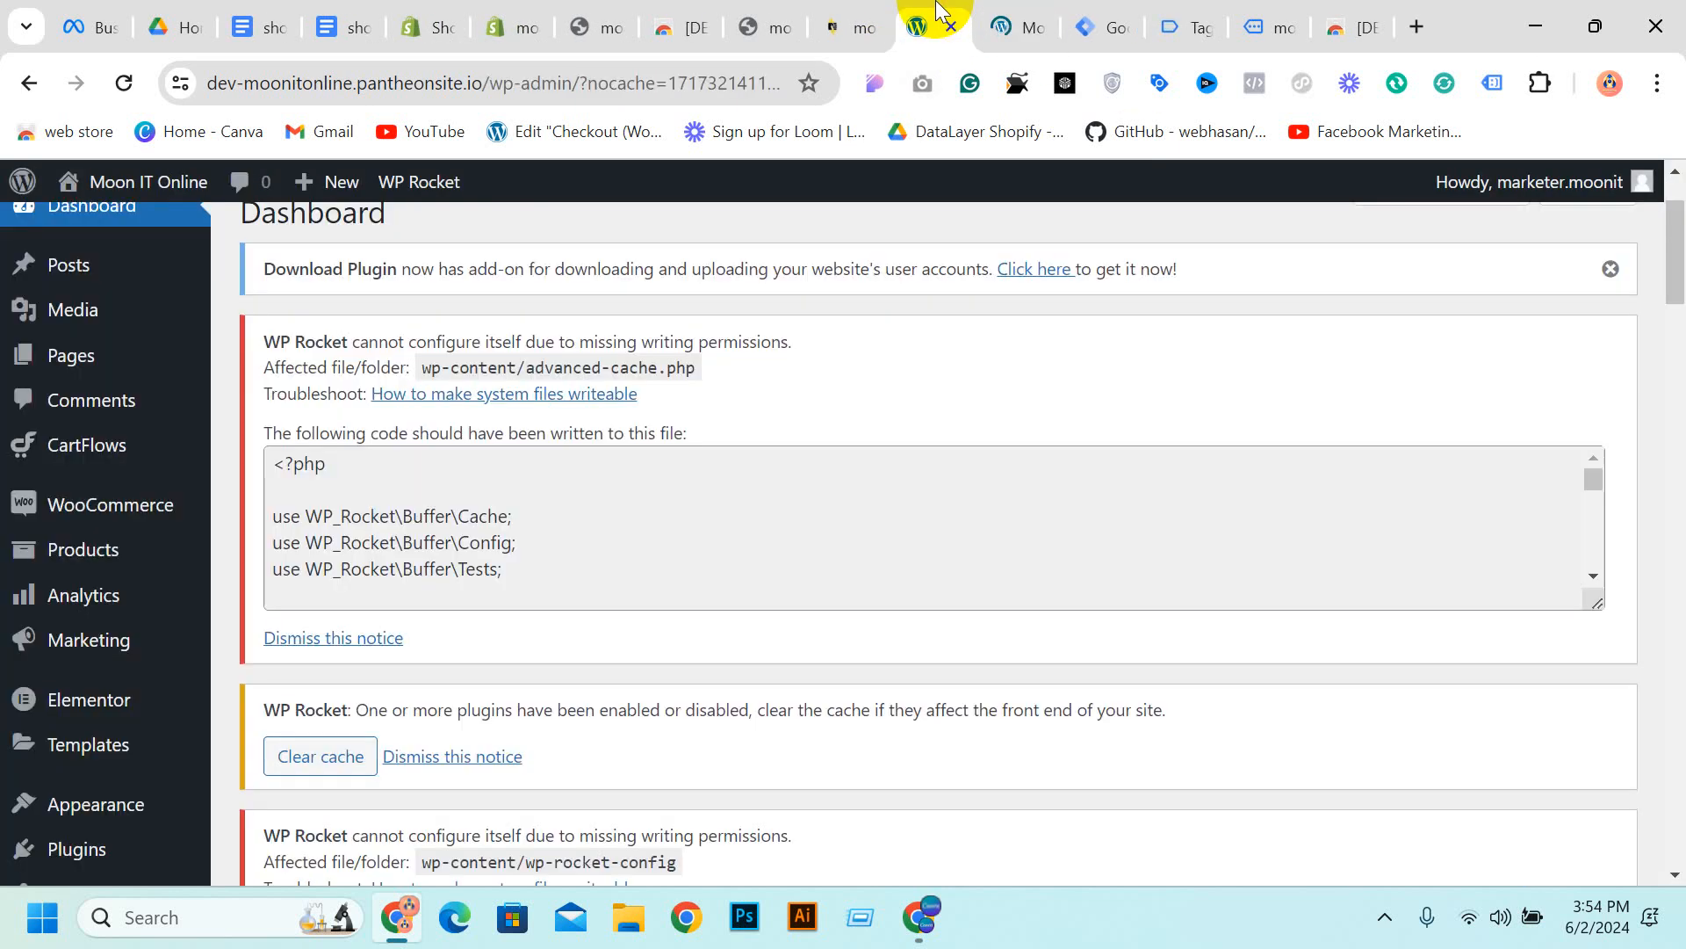
{"action": "scroll", "coordinate": [114, 228], "scroll_direction": "up", "scroll_amount": 2}
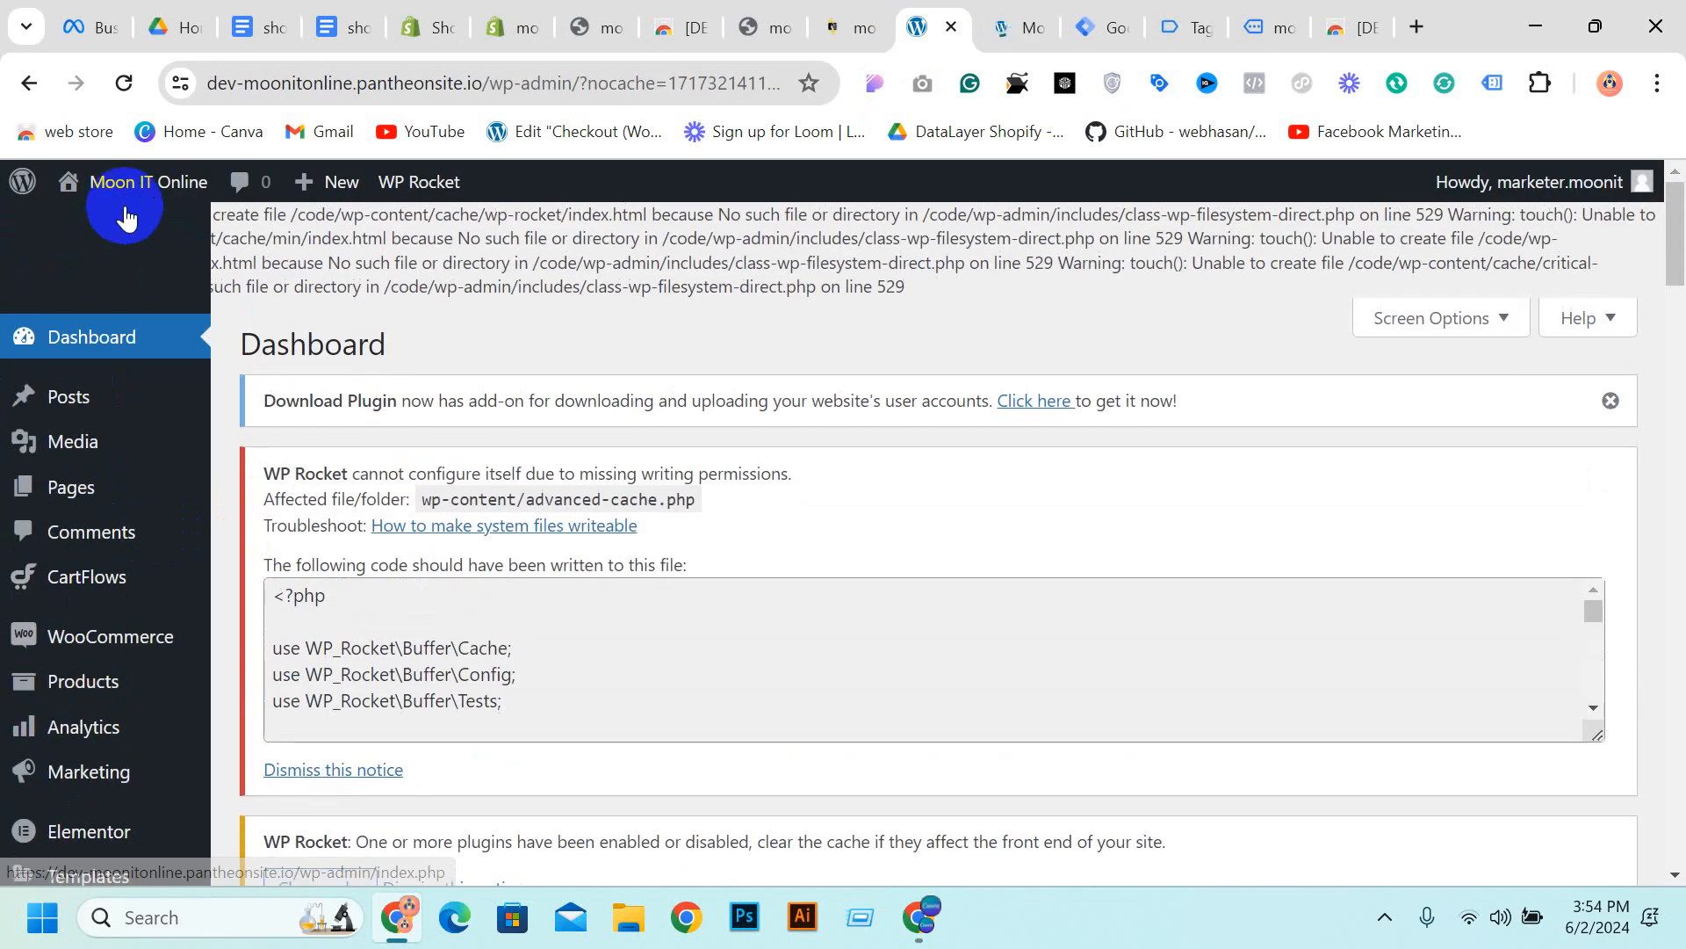
{"action": "mouse_move", "coordinate": [127, 200]}
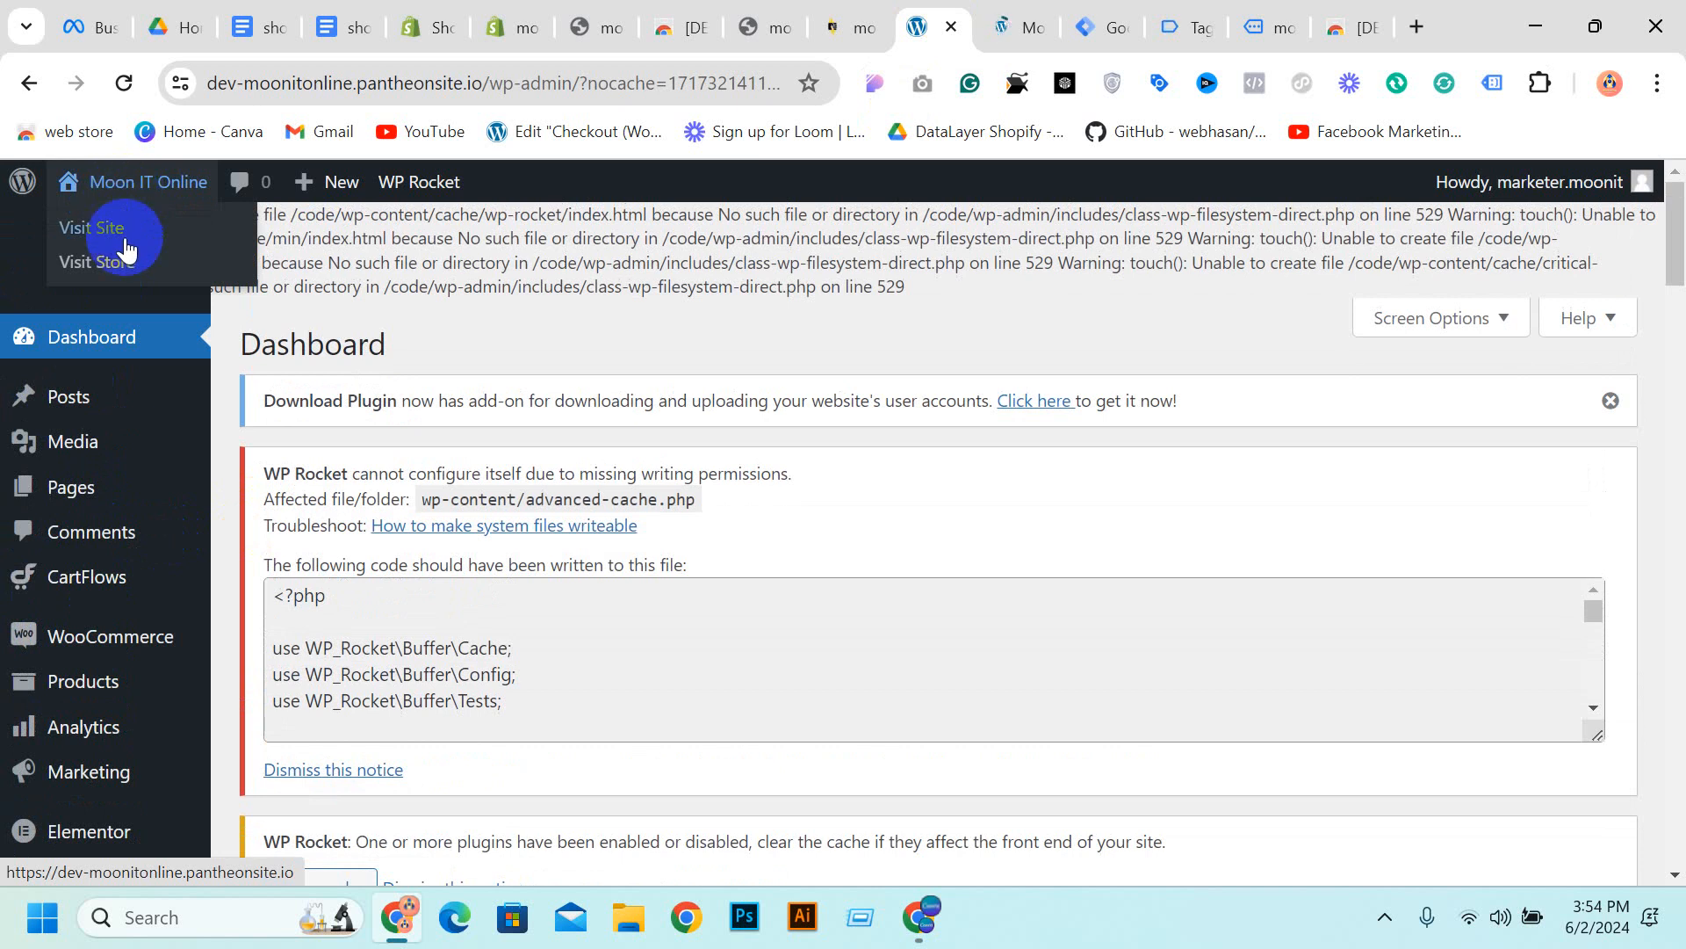
{"action": "mouse_move", "coordinate": [102, 576]}
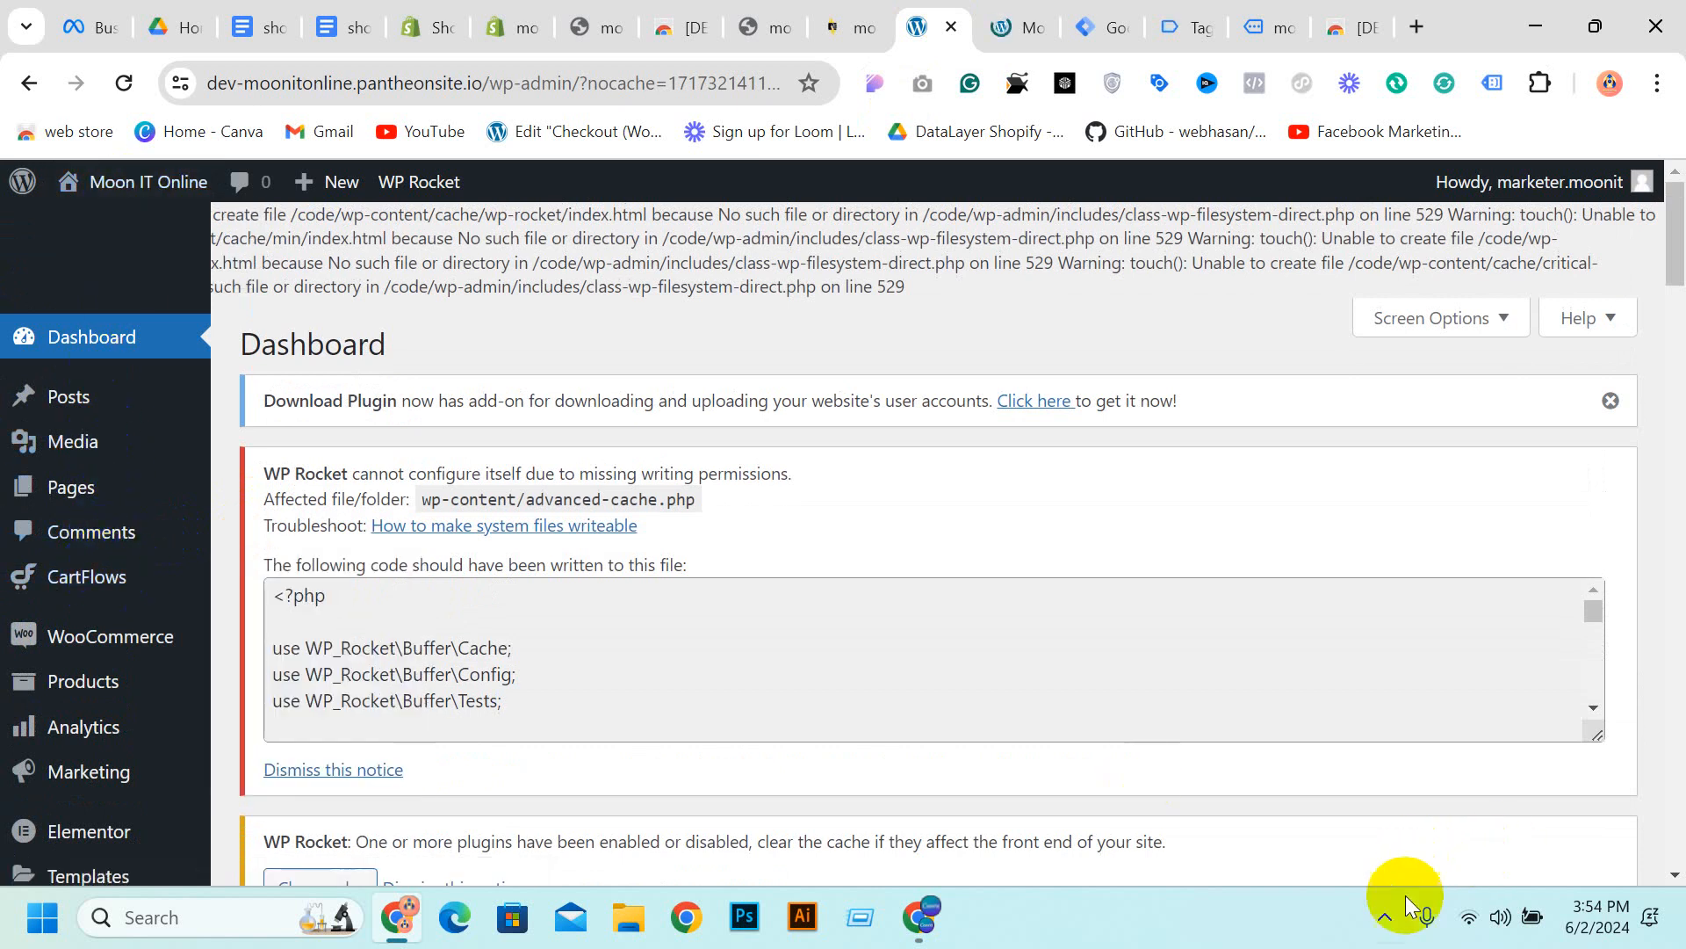
{"action": "left_click", "coordinate": [1385, 917]}
{"action": "scroll", "coordinate": [1073, 471], "scroll_direction": "down", "scroll_amount": 6}
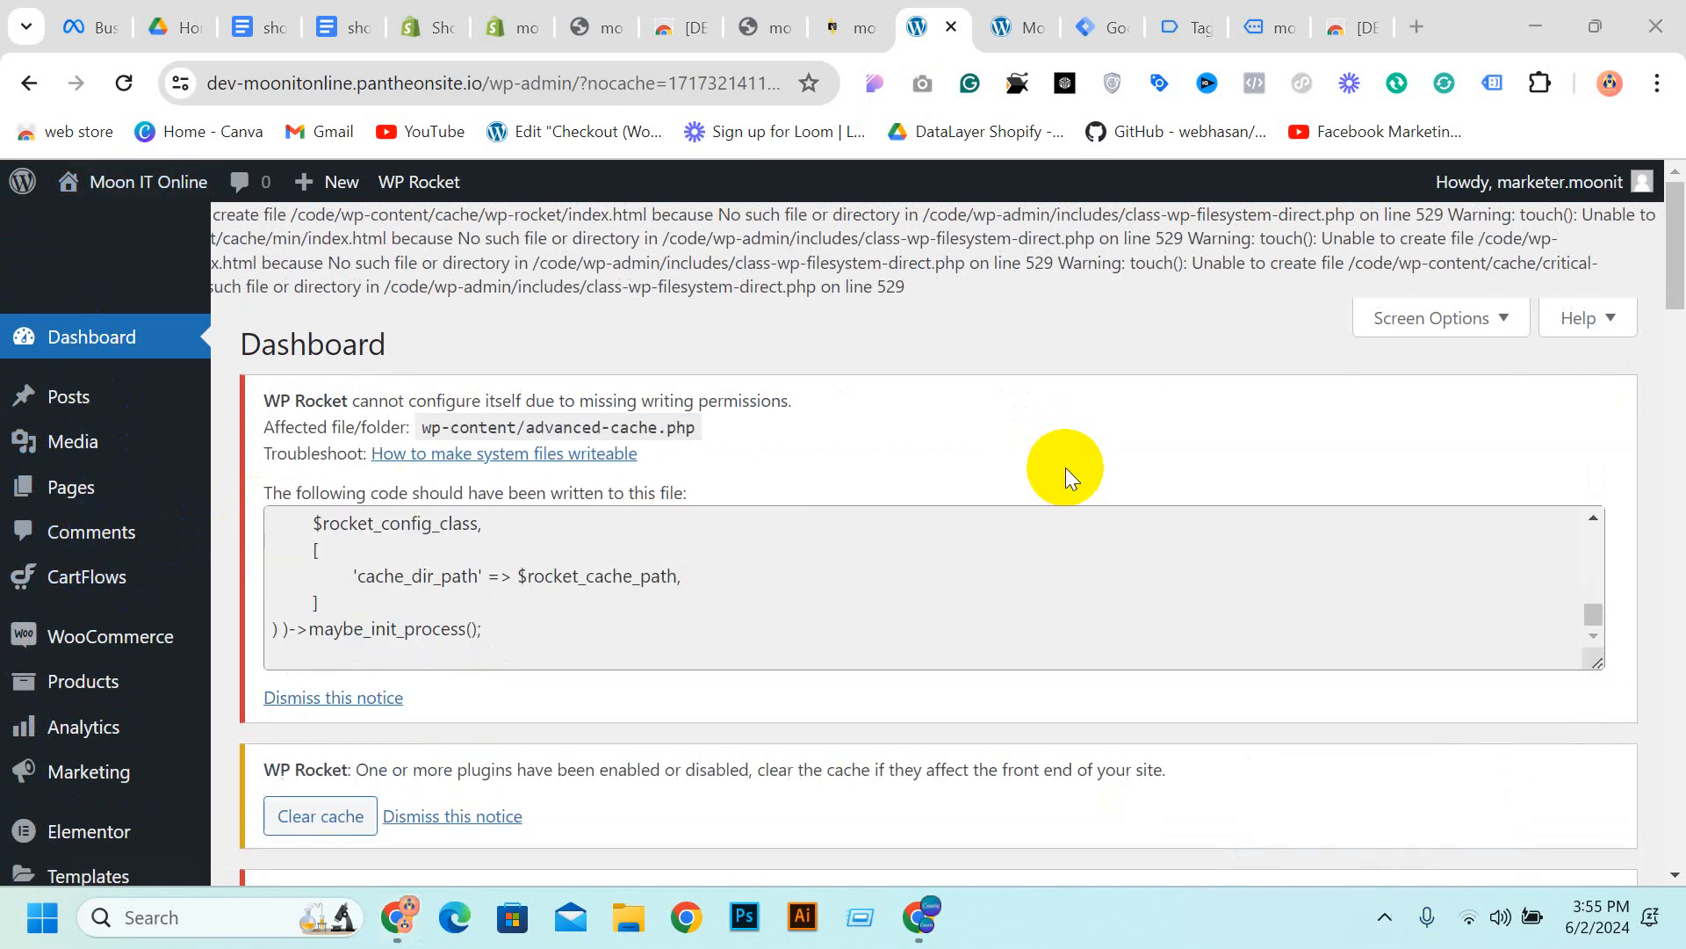
Open the WordPress Plugins page and look over the list of installed plugins
{"action": "left_click", "coordinate": [72, 680]}
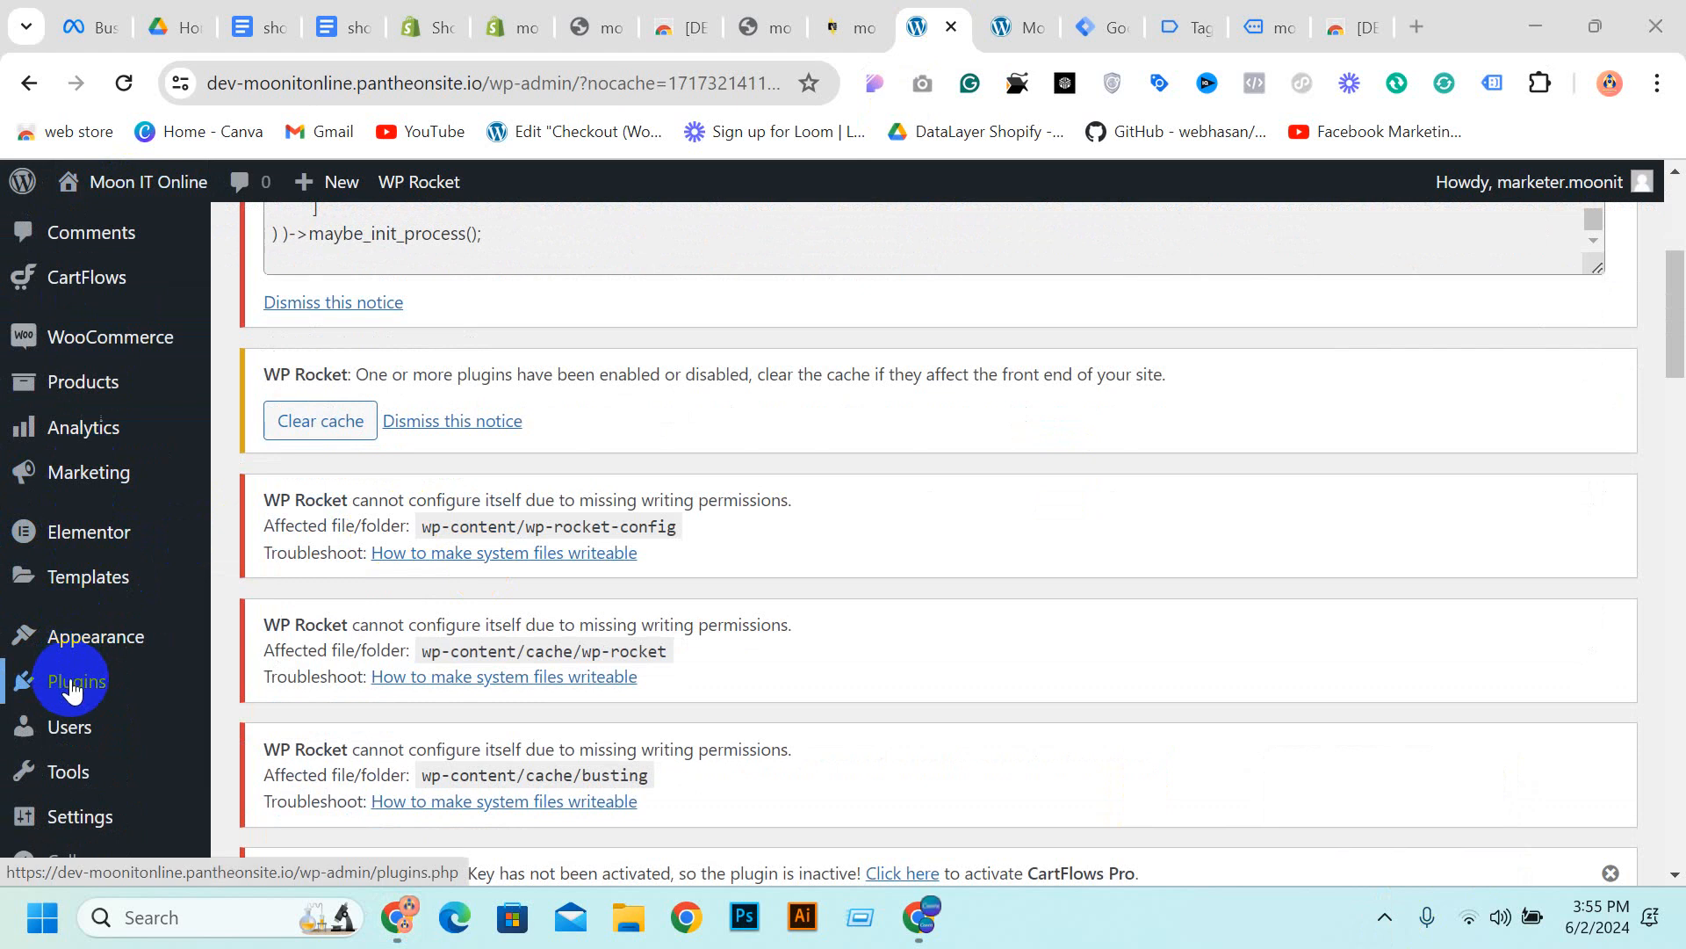
{"action": "mouse_move", "coordinate": [89, 643]}
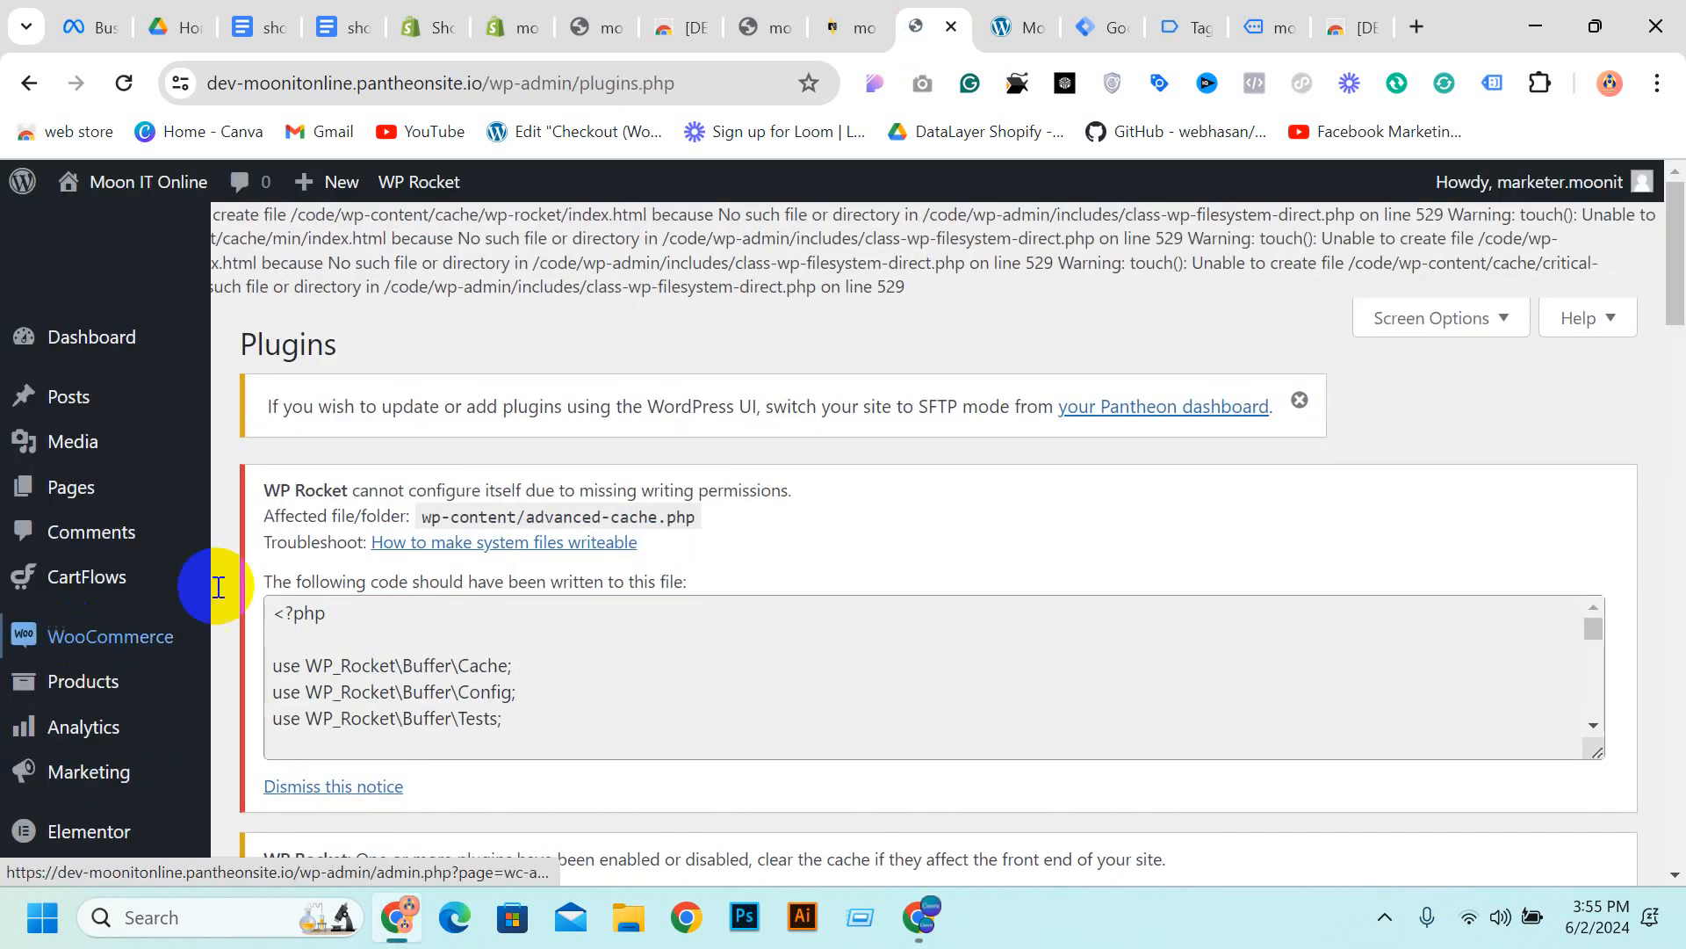
{"action": "scroll", "coordinate": [556, 502], "scroll_direction": "down", "scroll_amount": 4}
{"action": "scroll", "coordinate": [90, 708], "scroll_direction": "down", "scroll_amount": 3}
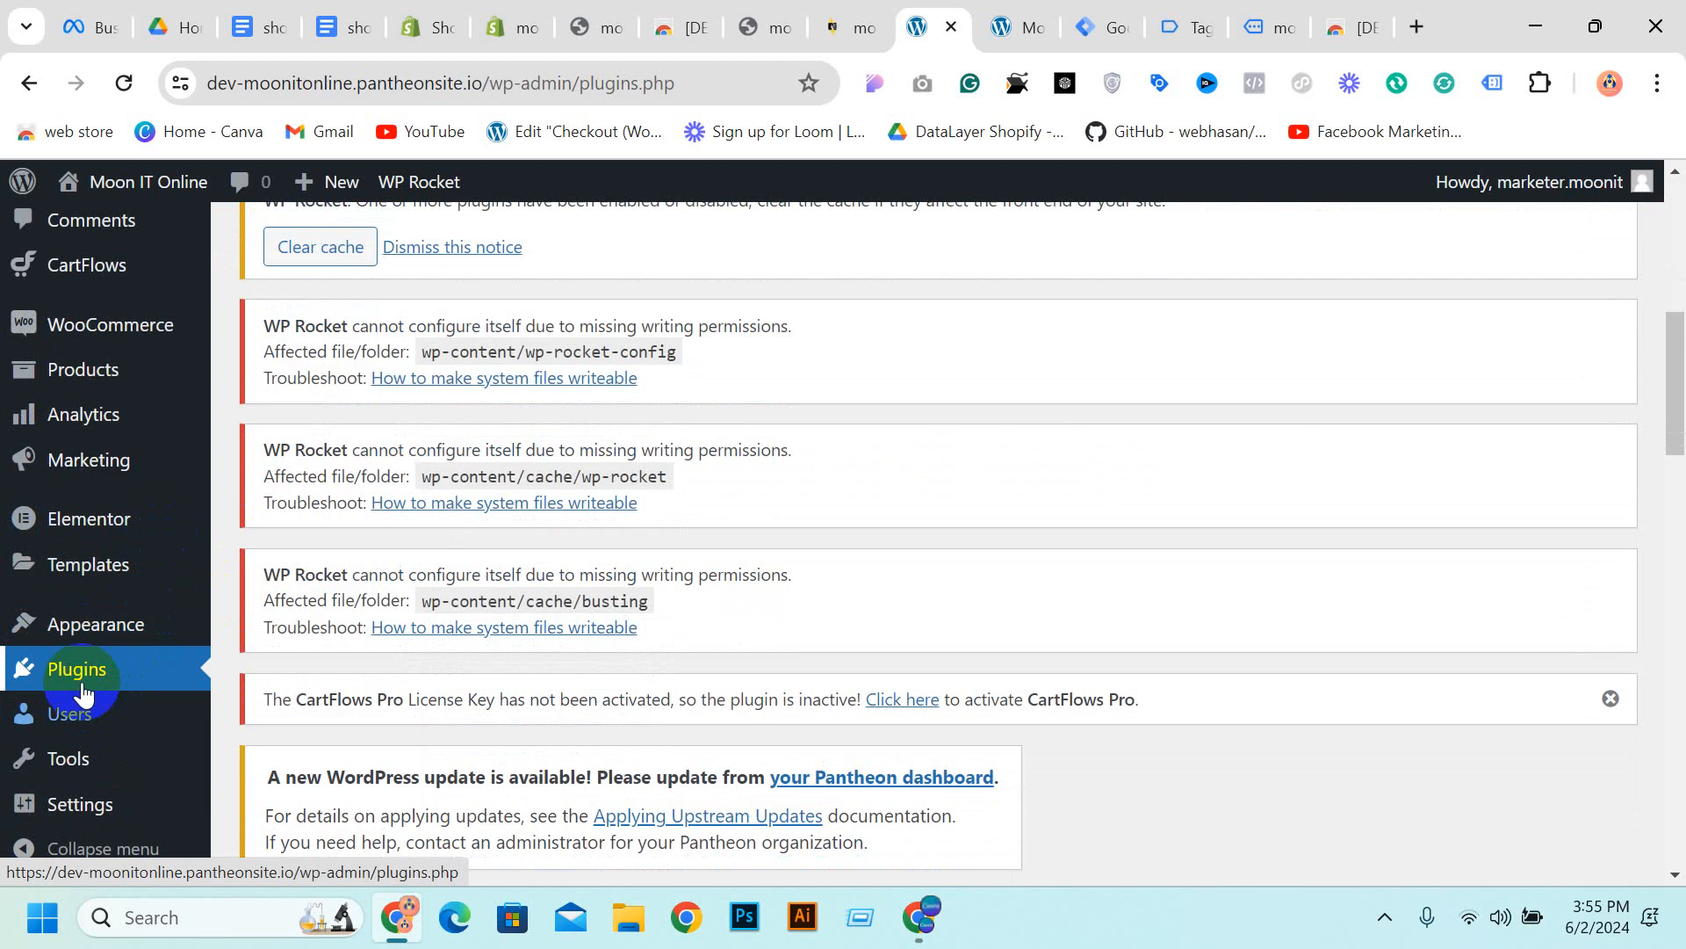
{"action": "left_click", "coordinate": [143, 685]}
{"action": "mouse_move", "coordinate": [133, 708]}
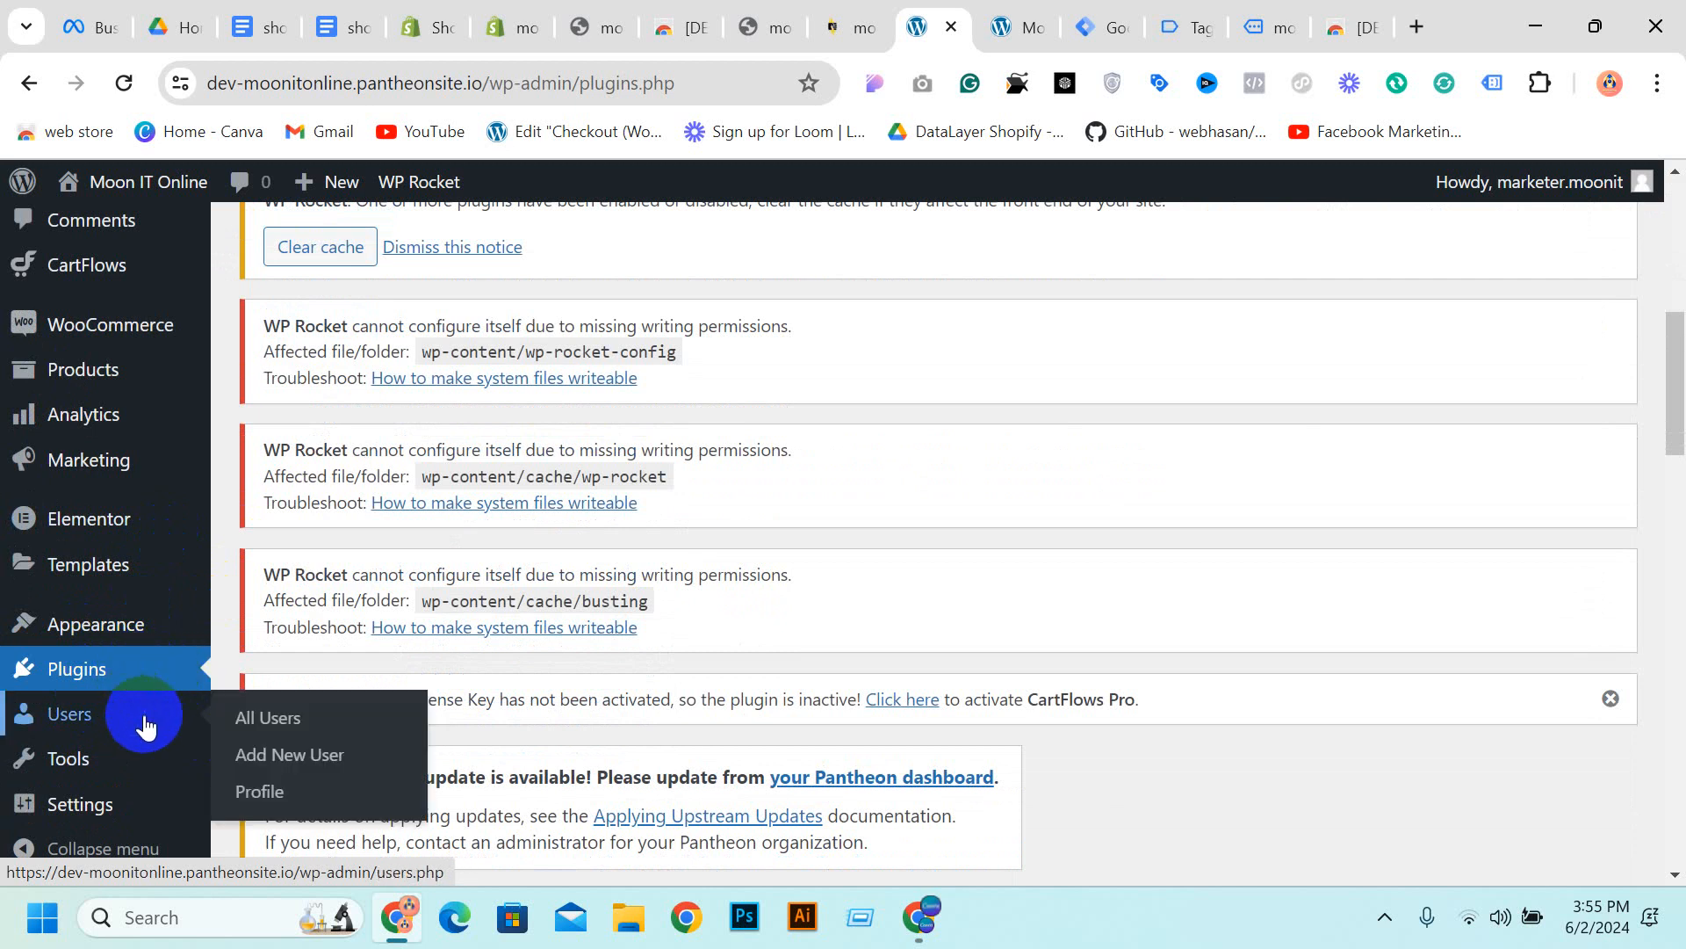
{"action": "scroll", "coordinate": [395, 597], "scroll_direction": "down", "scroll_amount": 8}
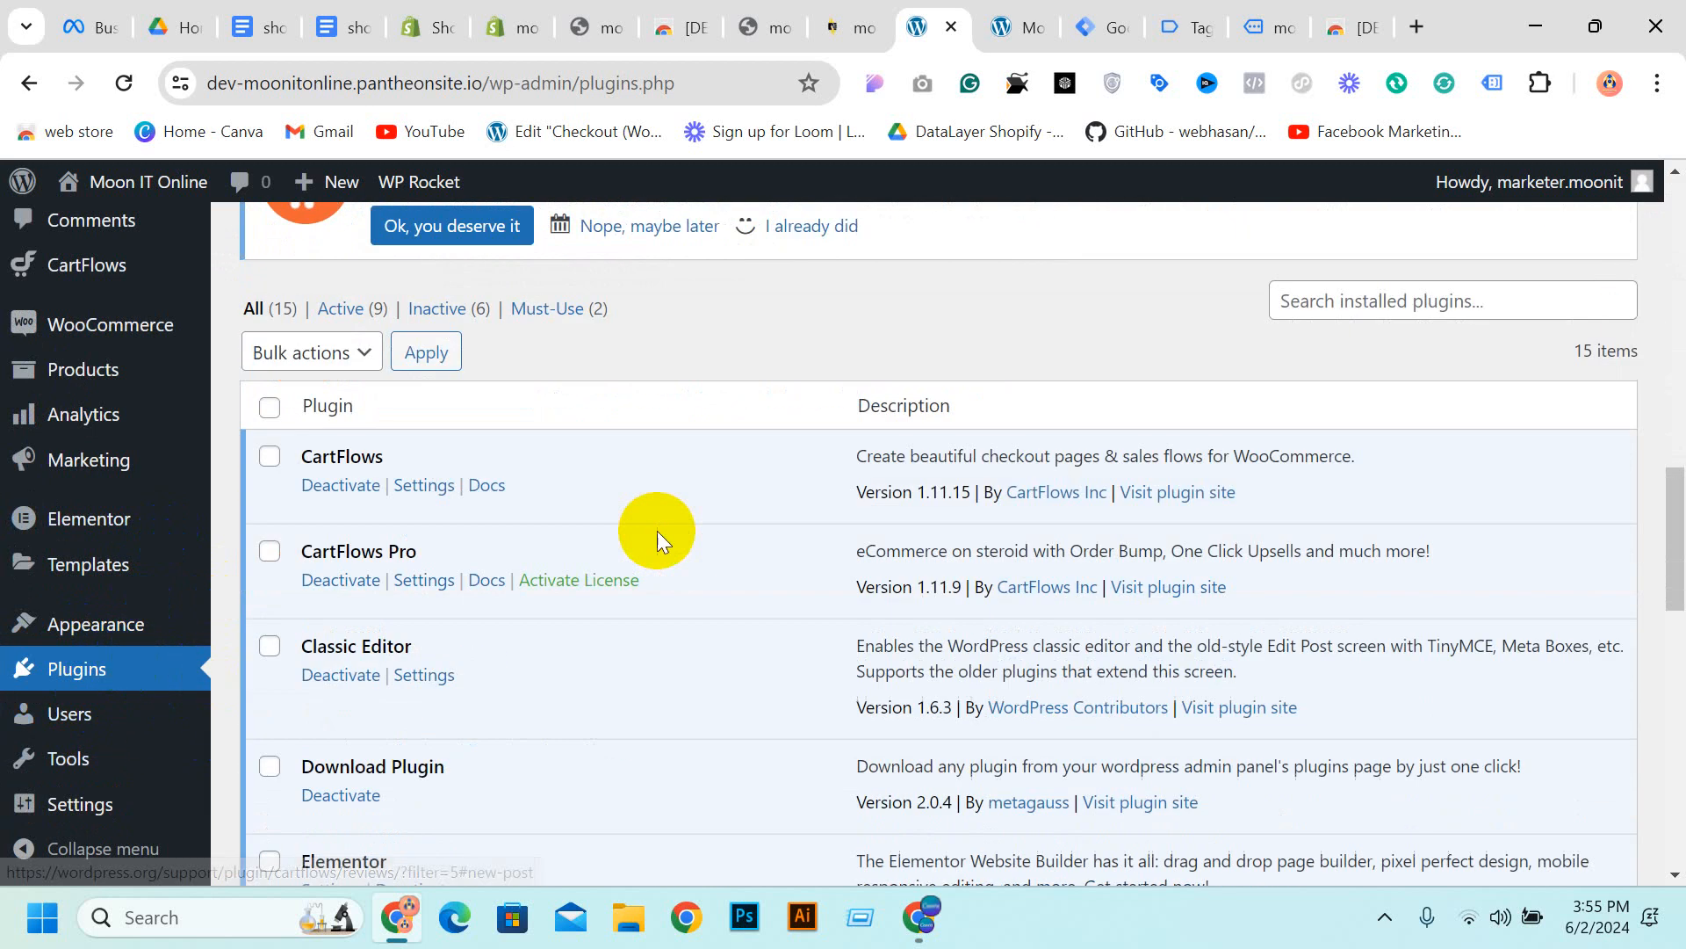
{"action": "scroll", "coordinate": [488, 399], "scroll_direction": "up", "scroll_amount": 2}
{"action": "scroll", "coordinate": [715, 369], "scroll_direction": "up", "scroll_amount": 12}
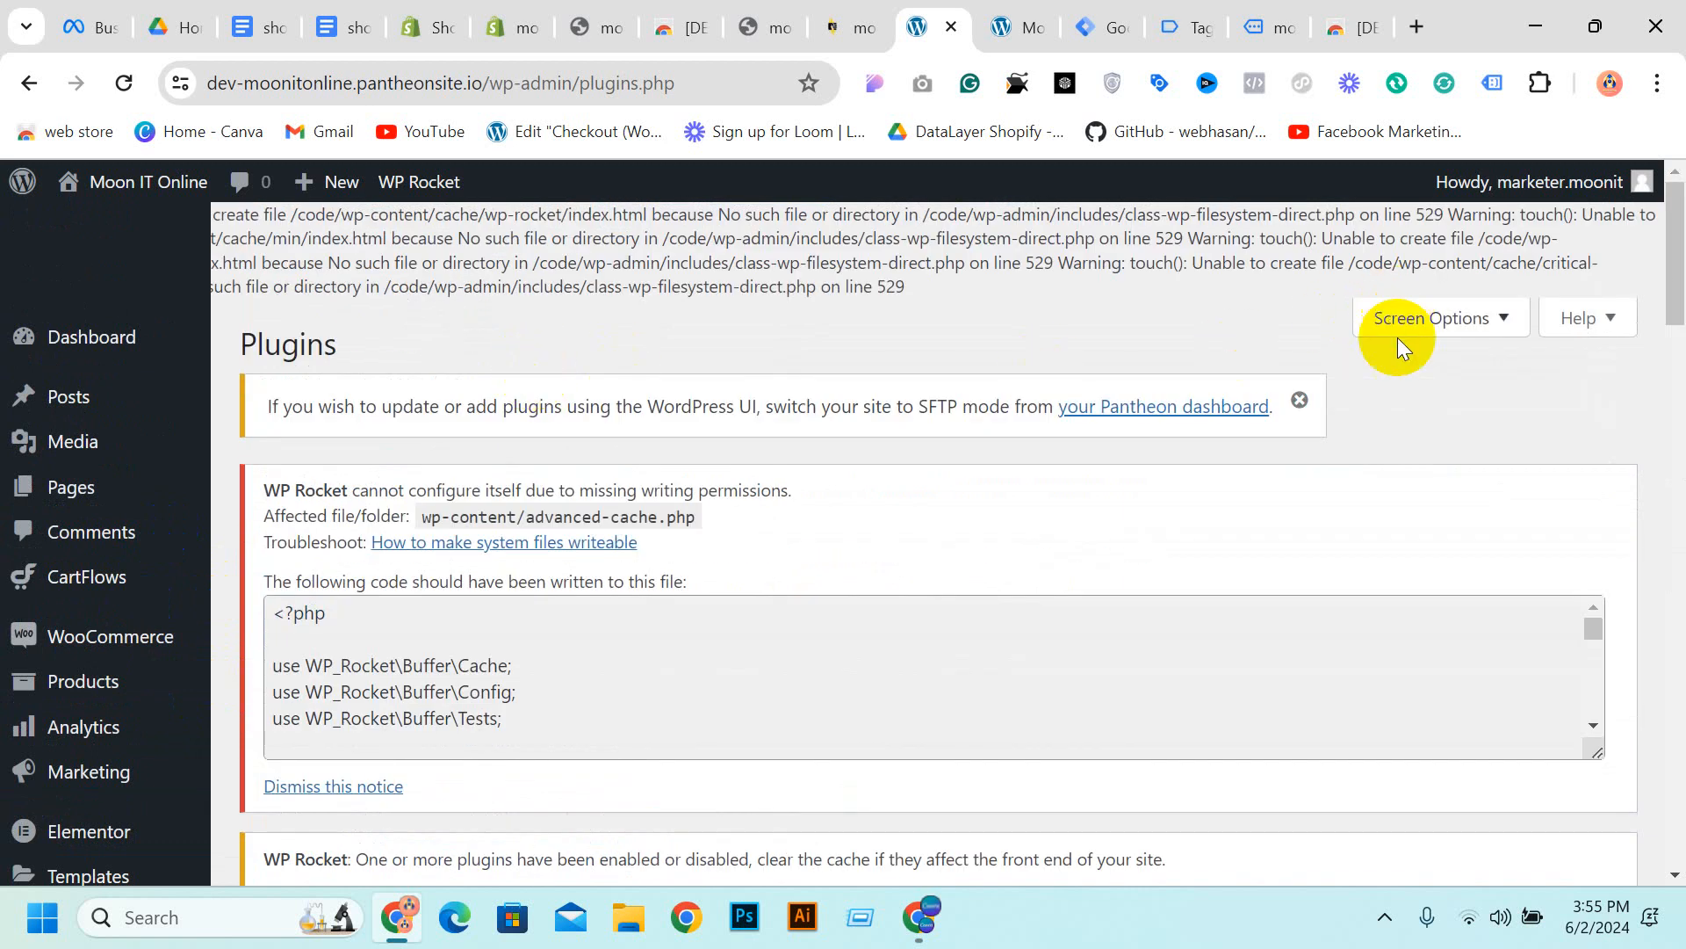
Dismiss the SFTP mode notice, reload the Plugins page, and look through the list of installed plugins
{"action": "left_click", "coordinate": [1297, 400]}
{"action": "scroll", "coordinate": [1428, 475], "scroll_direction": "down", "scroll_amount": 5}
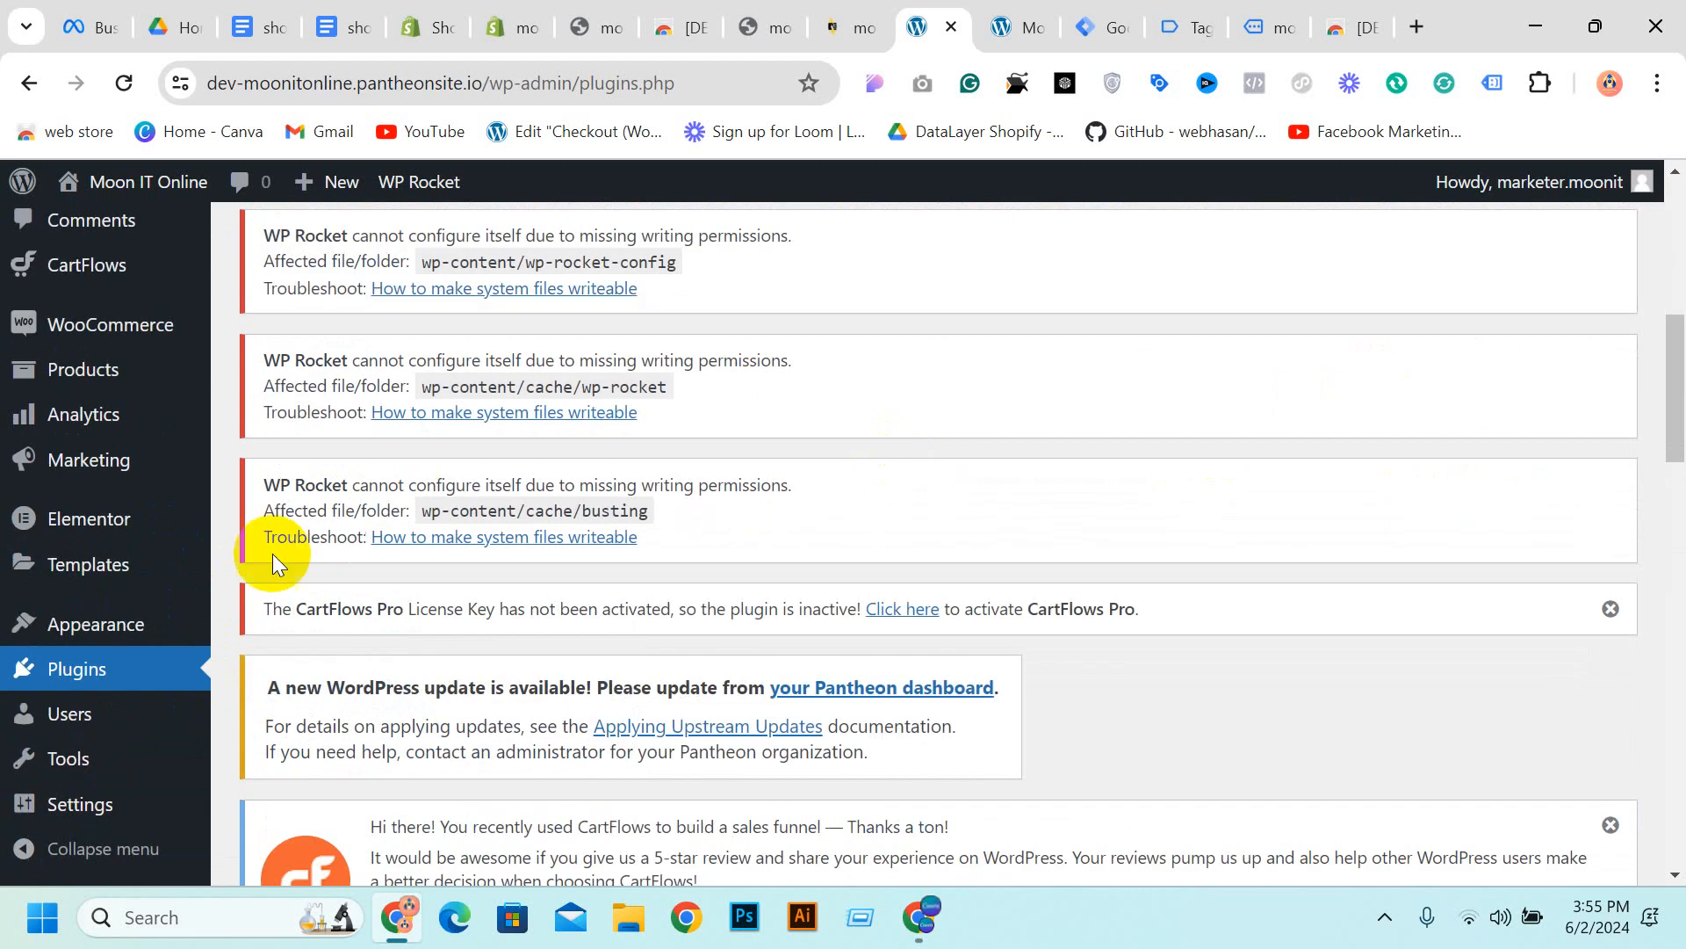
{"action": "left_click", "coordinate": [123, 685]}
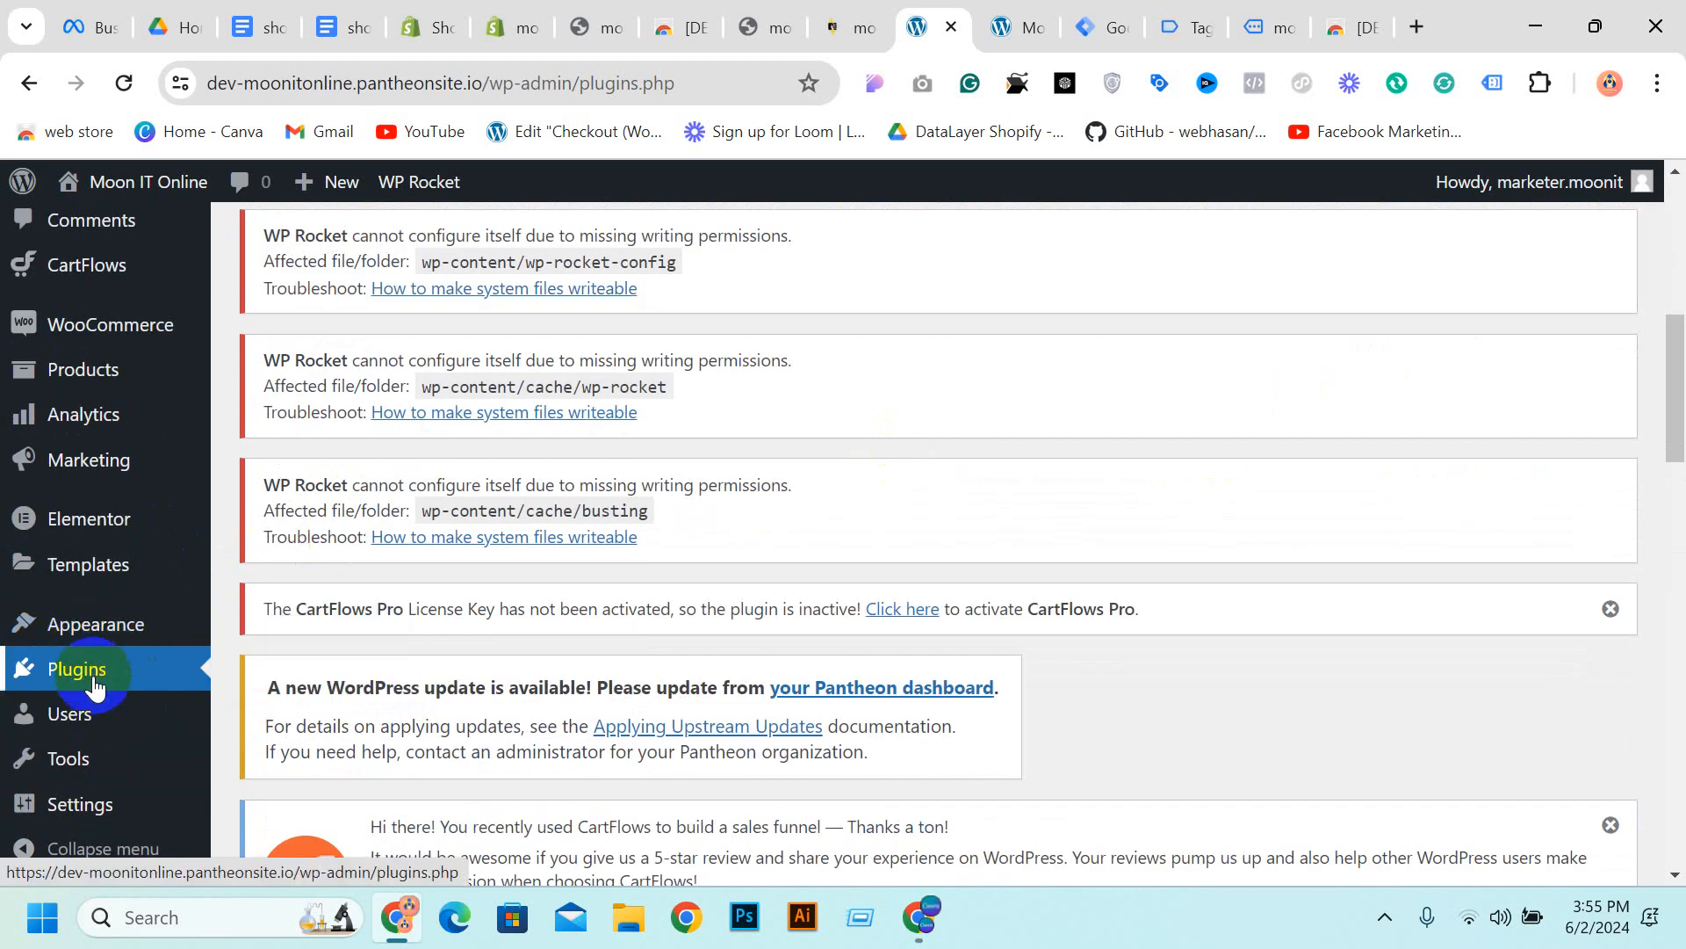
{"action": "mouse_move", "coordinate": [84, 719]}
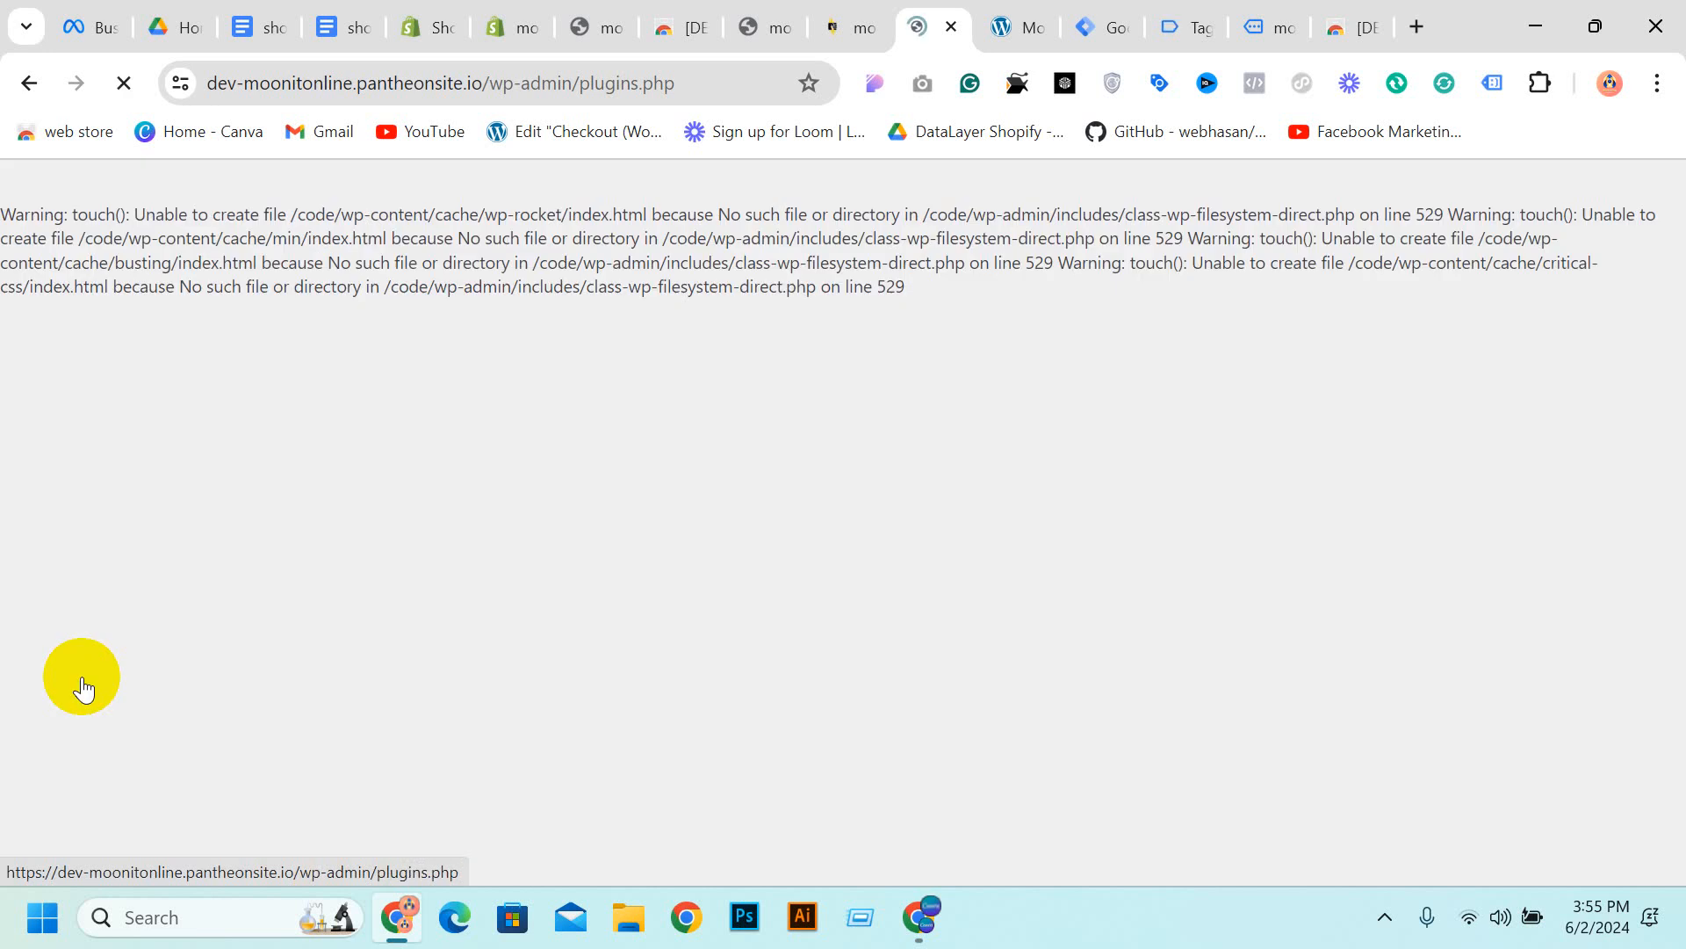
{"action": "scroll", "coordinate": [565, 546], "scroll_direction": "down", "scroll_amount": 18}
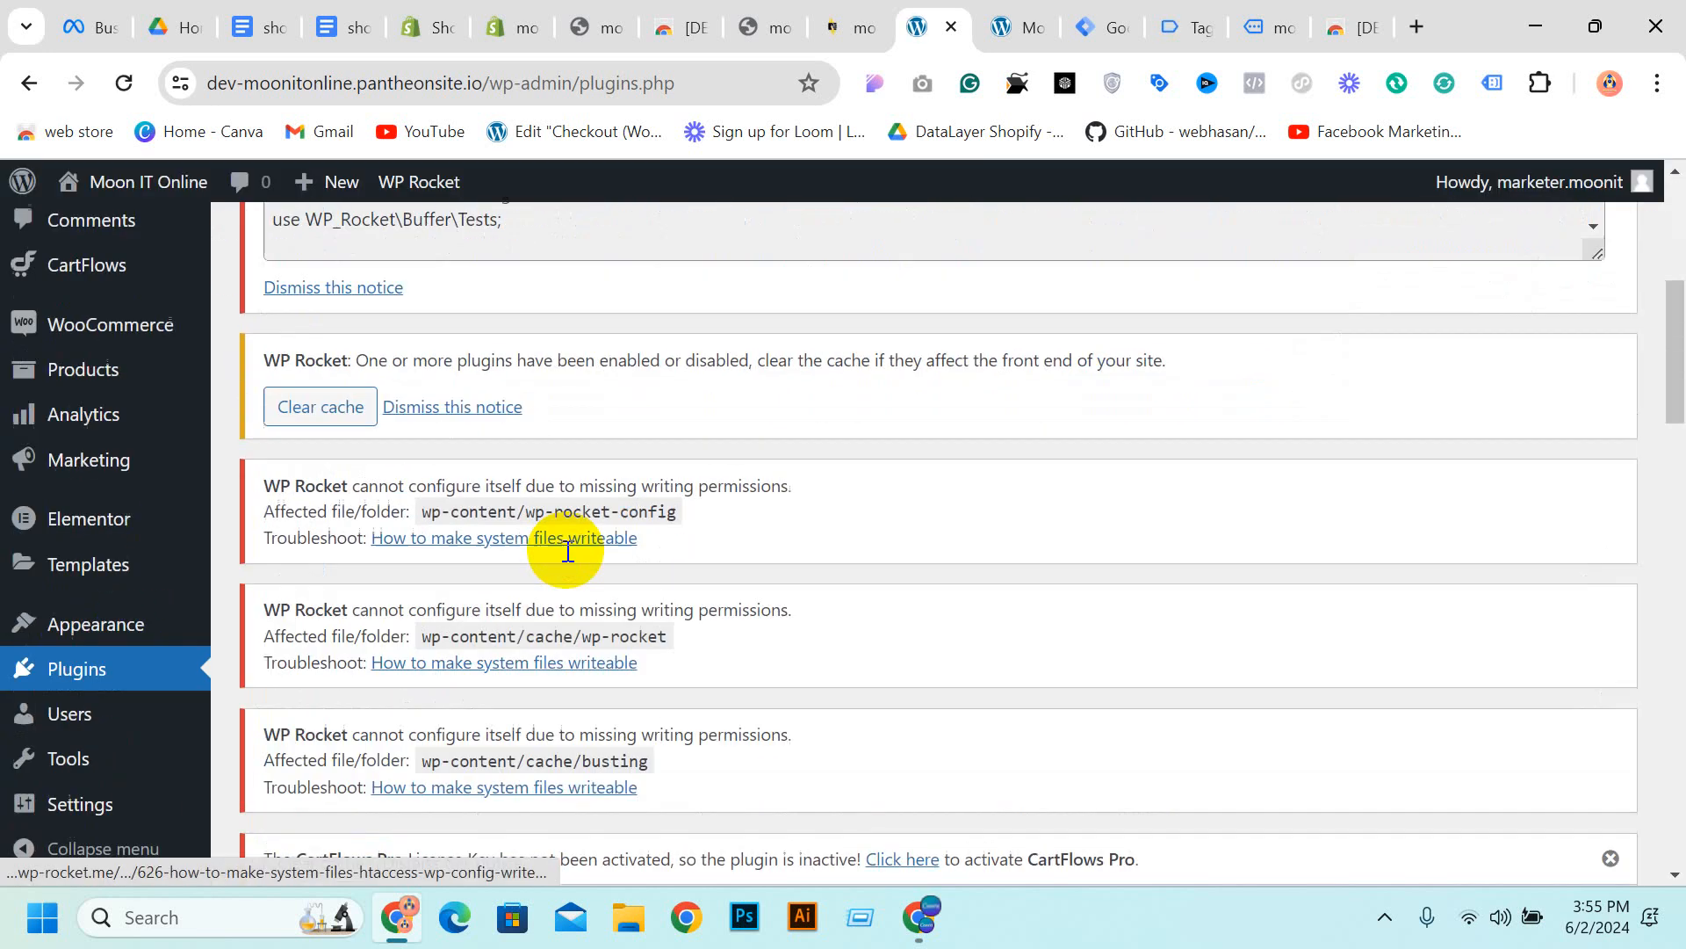
{"action": "scroll", "coordinate": [580, 536], "scroll_direction": "down", "scroll_amount": 12}
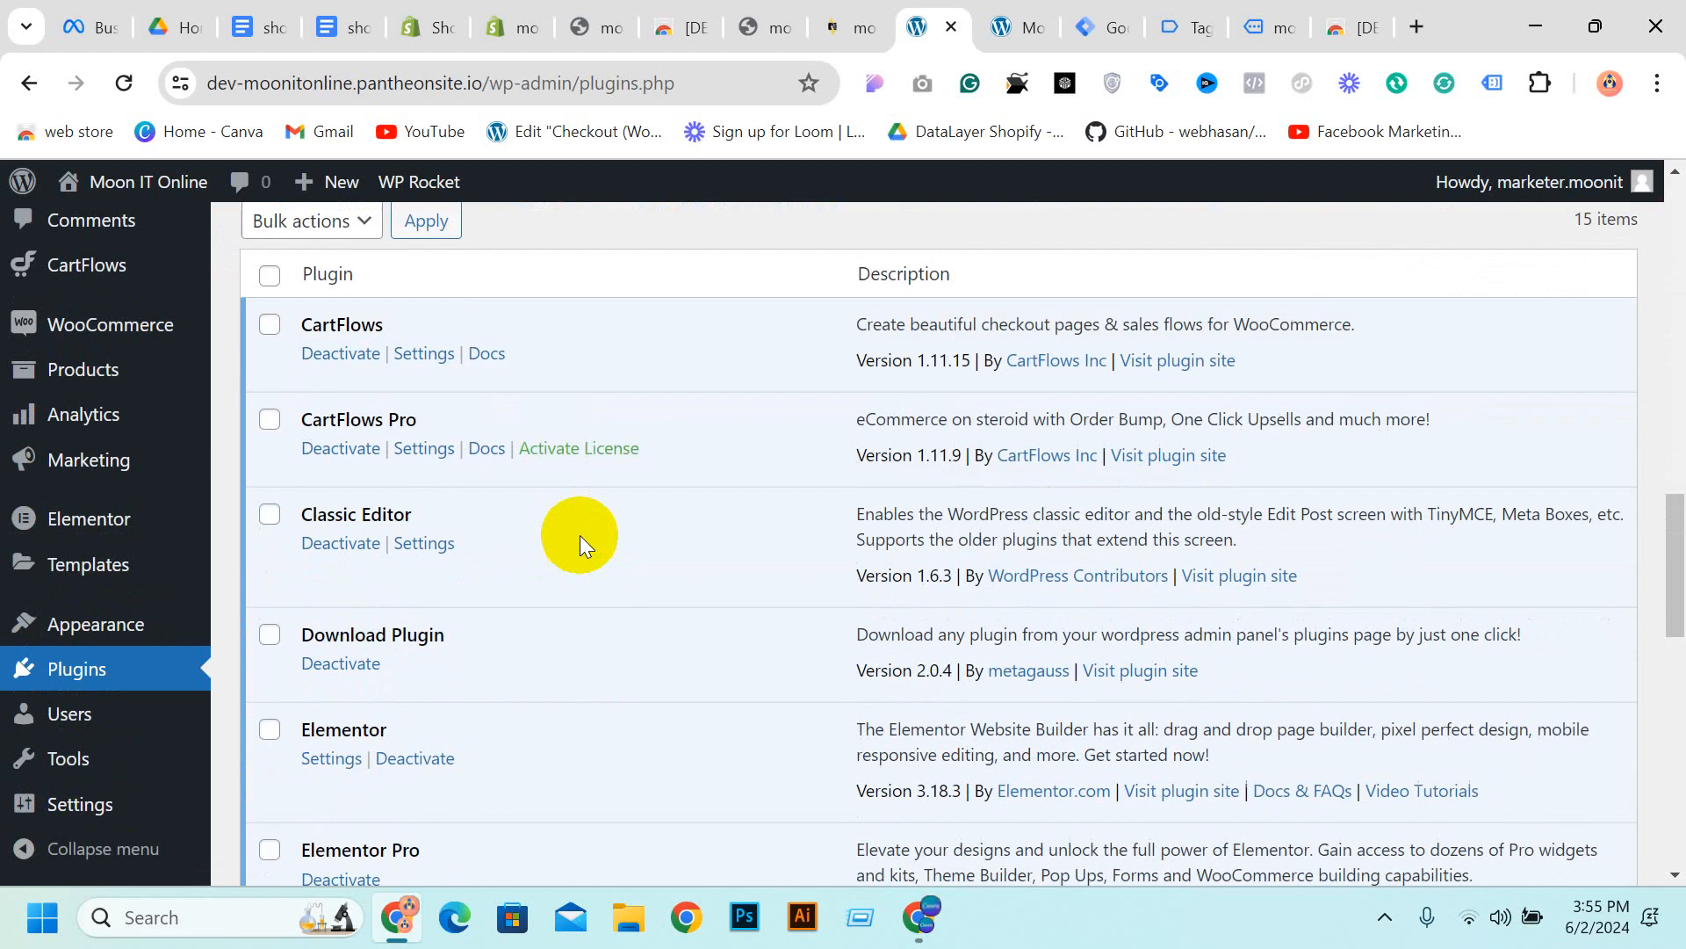
{"action": "scroll", "coordinate": [583, 562], "scroll_direction": "down", "scroll_amount": 3}
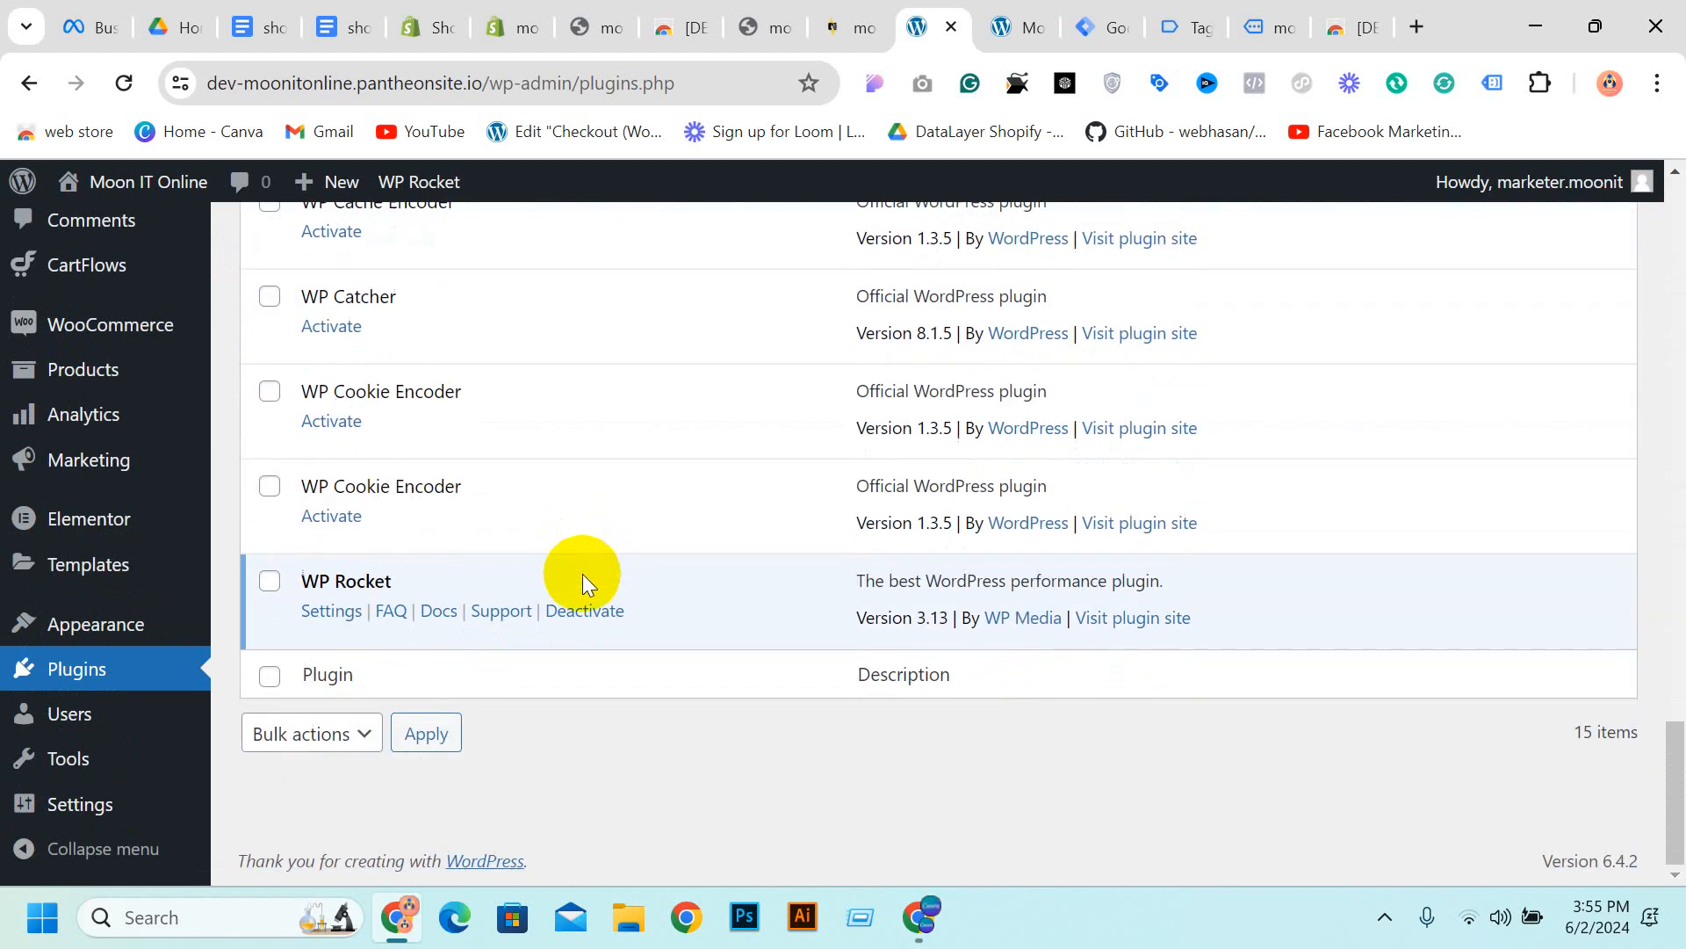
Dismiss the CartFlows review request and the CartFlows Pro license key notice on the Plugins page
{"action": "scroll", "coordinate": [810, 597], "scroll_direction": "up", "scroll_amount": 15}
{"action": "scroll", "coordinate": [633, 536], "scroll_direction": "down", "scroll_amount": 1}
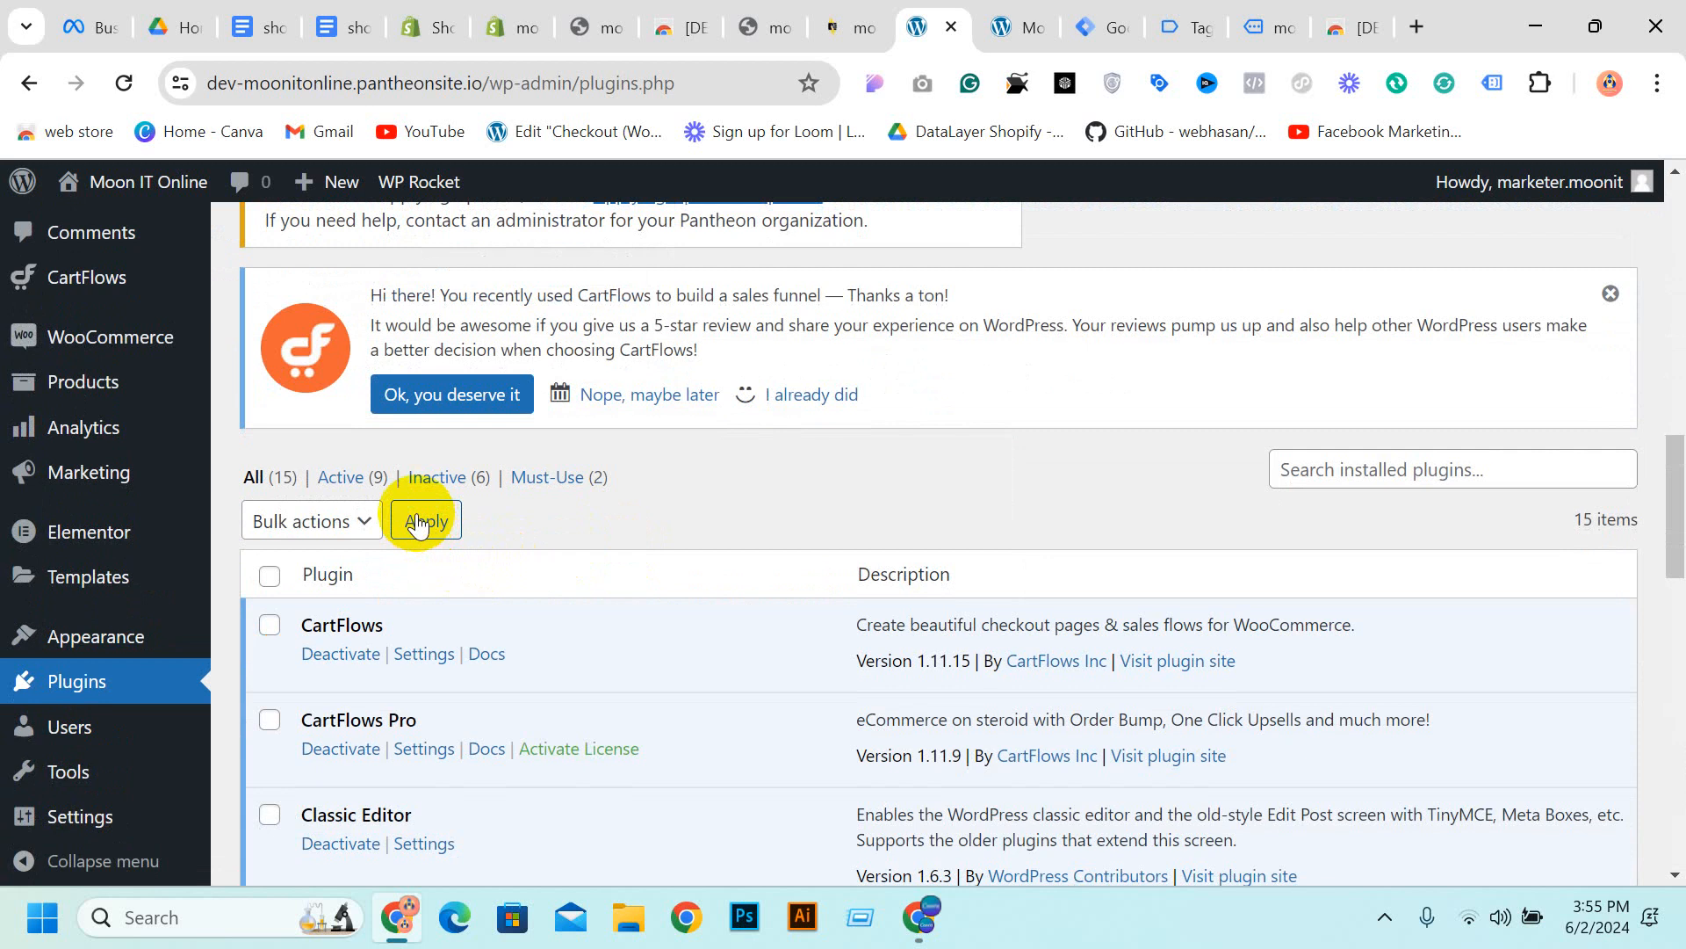
{"action": "scroll", "coordinate": [1215, 330], "scroll_direction": "up", "scroll_amount": 4}
{"action": "scroll", "coordinate": [1625, 439], "scroll_direction": "down", "scroll_amount": 3}
{"action": "left_click", "coordinate": [1621, 436]}
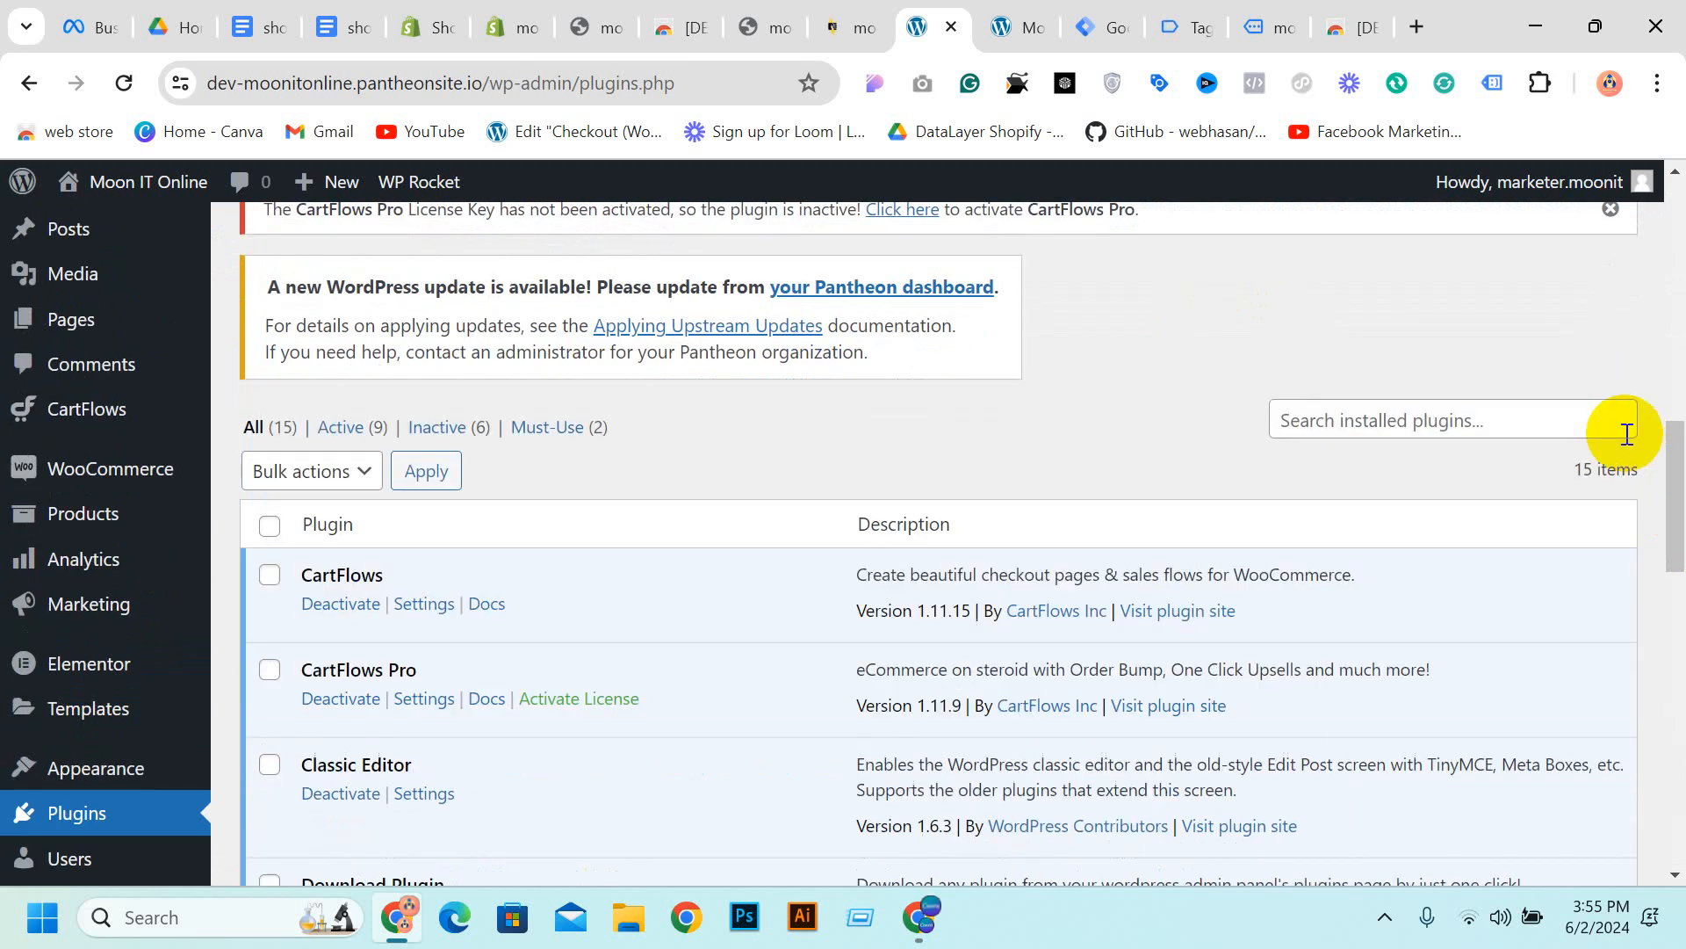
{"action": "scroll", "coordinate": [1620, 430], "scroll_direction": "up", "scroll_amount": 3}
{"action": "left_click", "coordinate": [1610, 470]}
{"action": "scroll", "coordinate": [1506, 445], "scroll_direction": "up", "scroll_amount": 6}
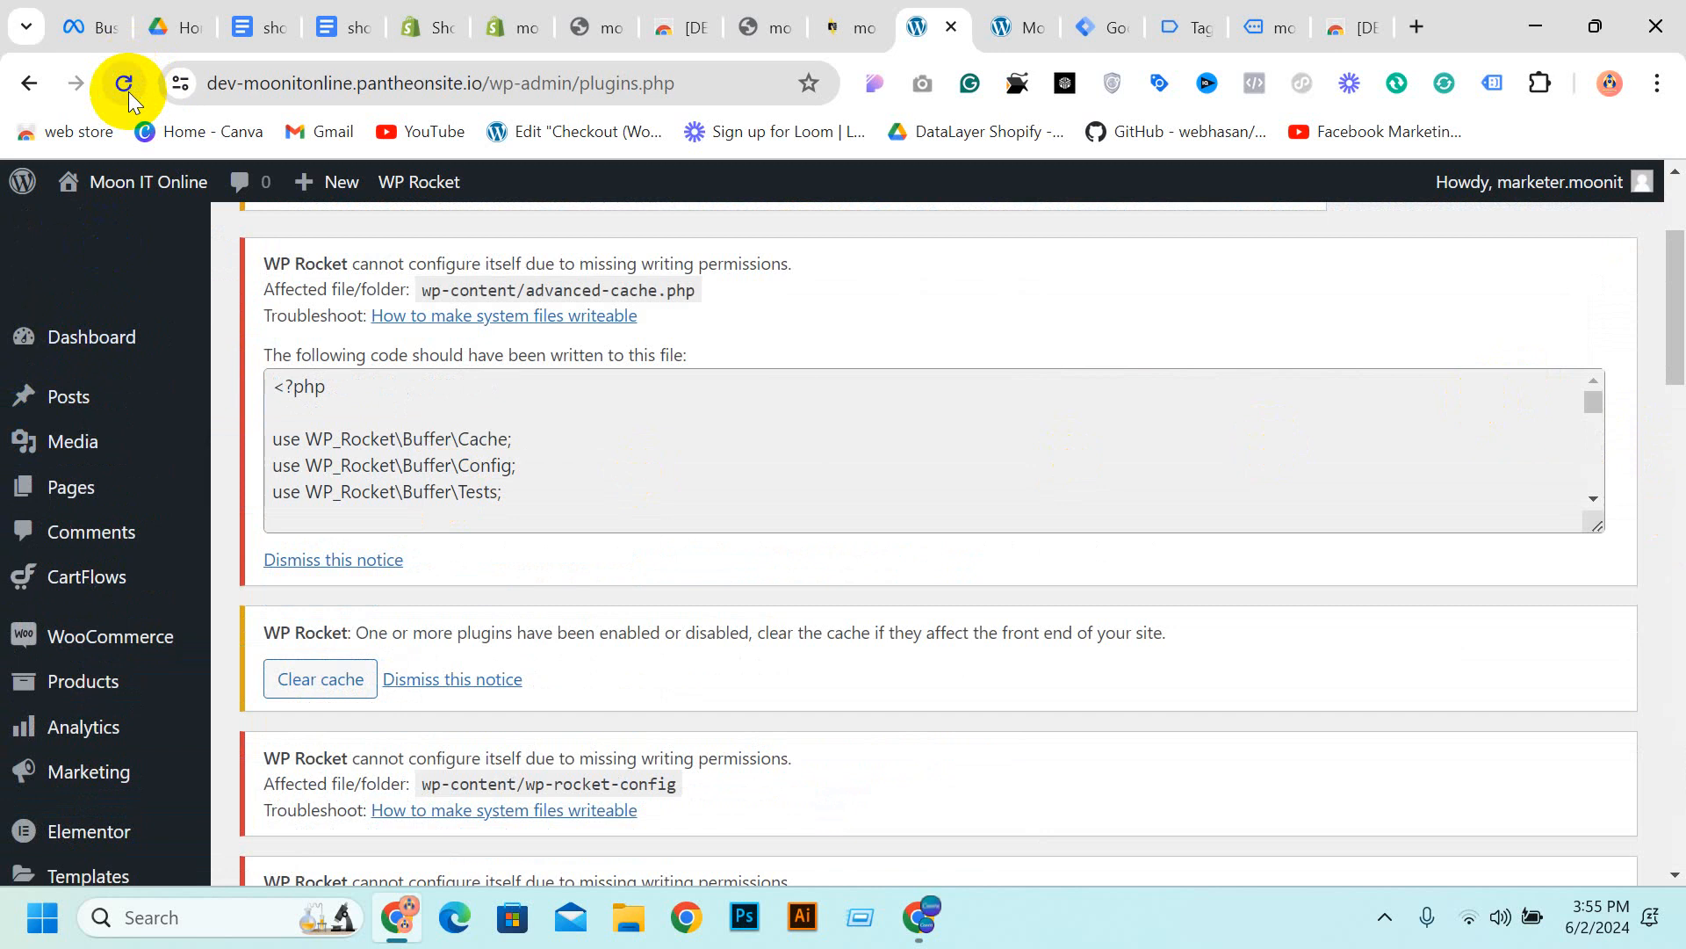
Reload the WordPress Plugins page to refresh its notices and plugin list
{"action": "left_click", "coordinate": [124, 82]}
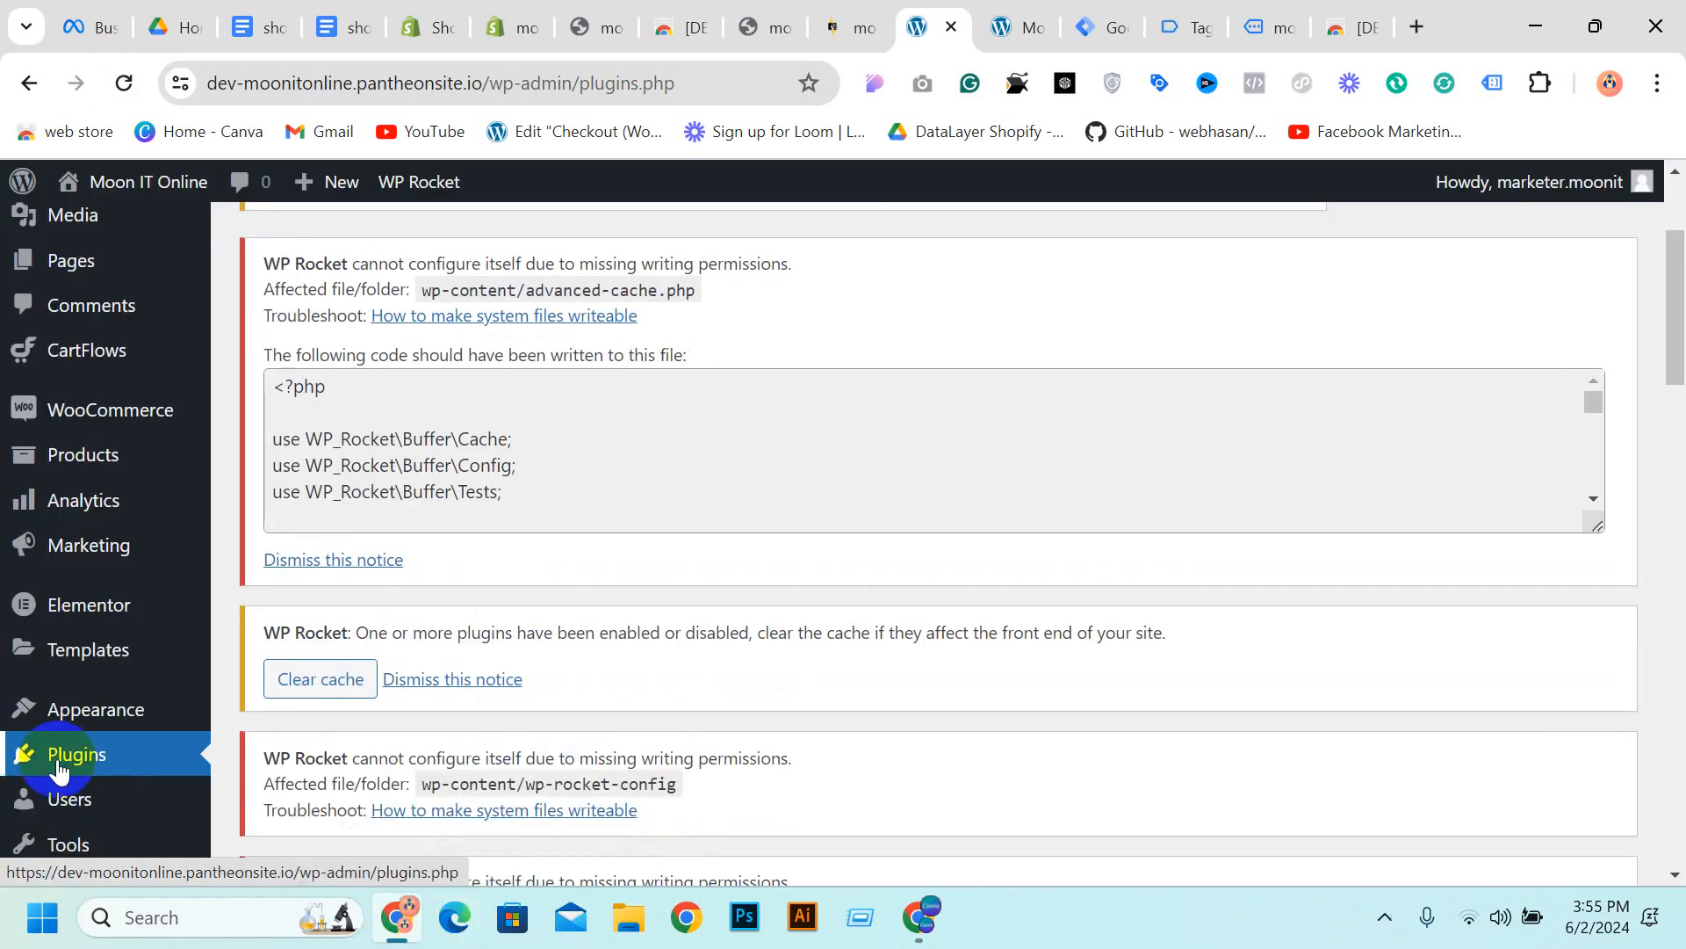
{"action": "left_click", "coordinate": [63, 766]}
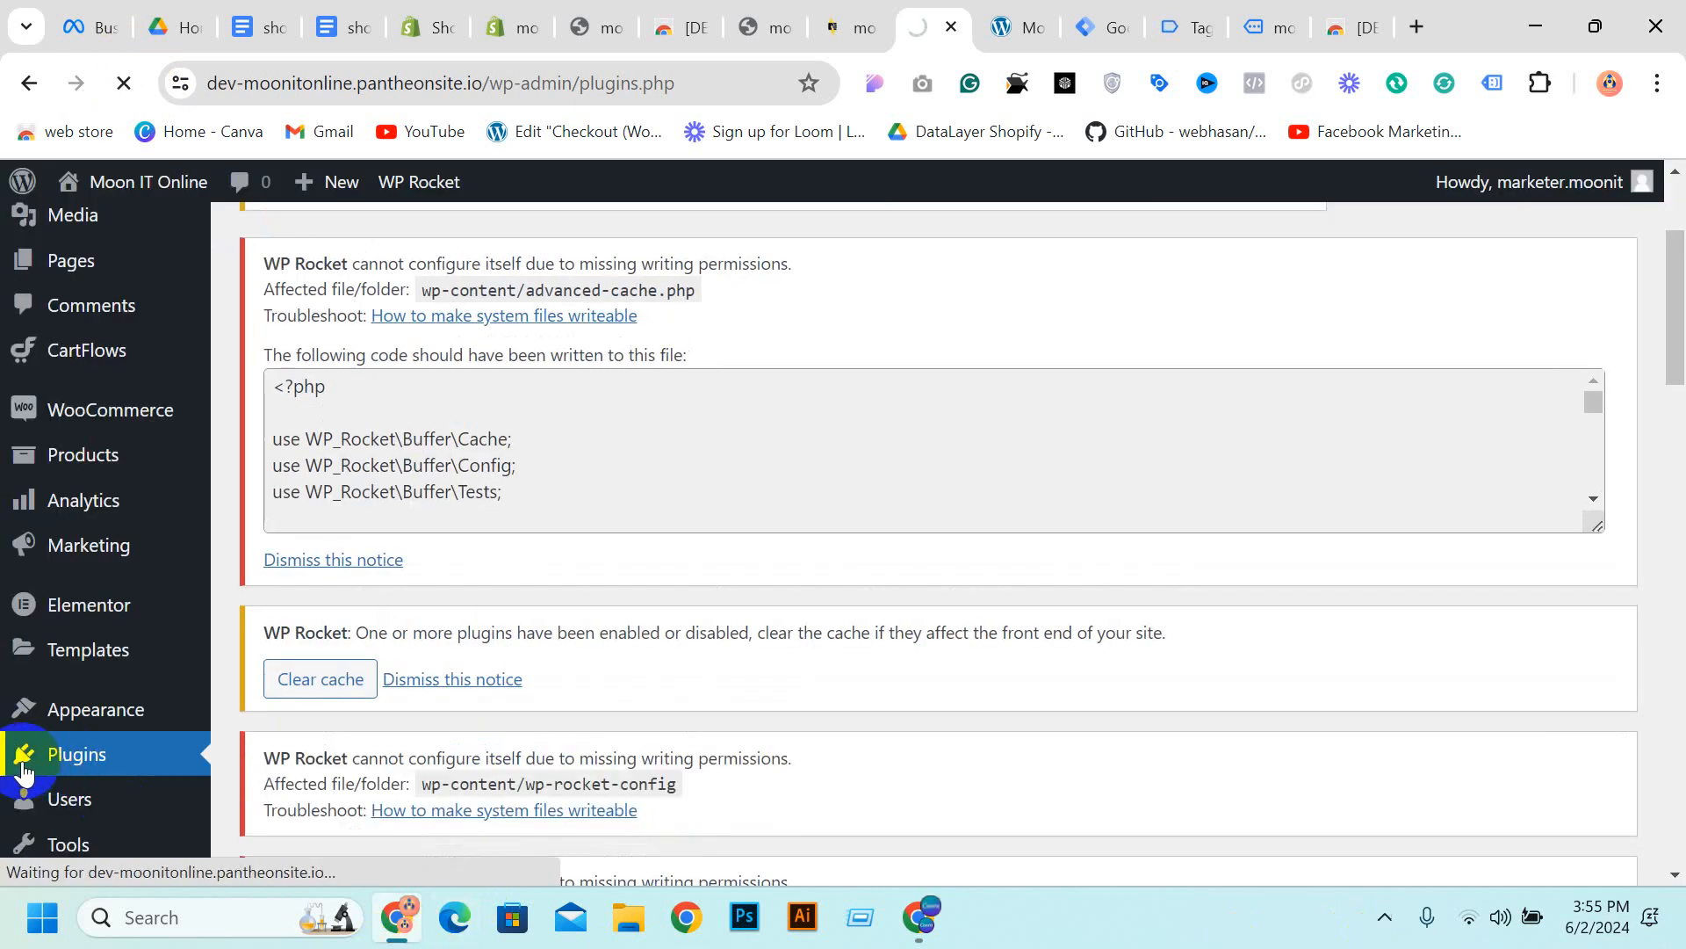
{"action": "right_click", "coordinate": [26, 761]}
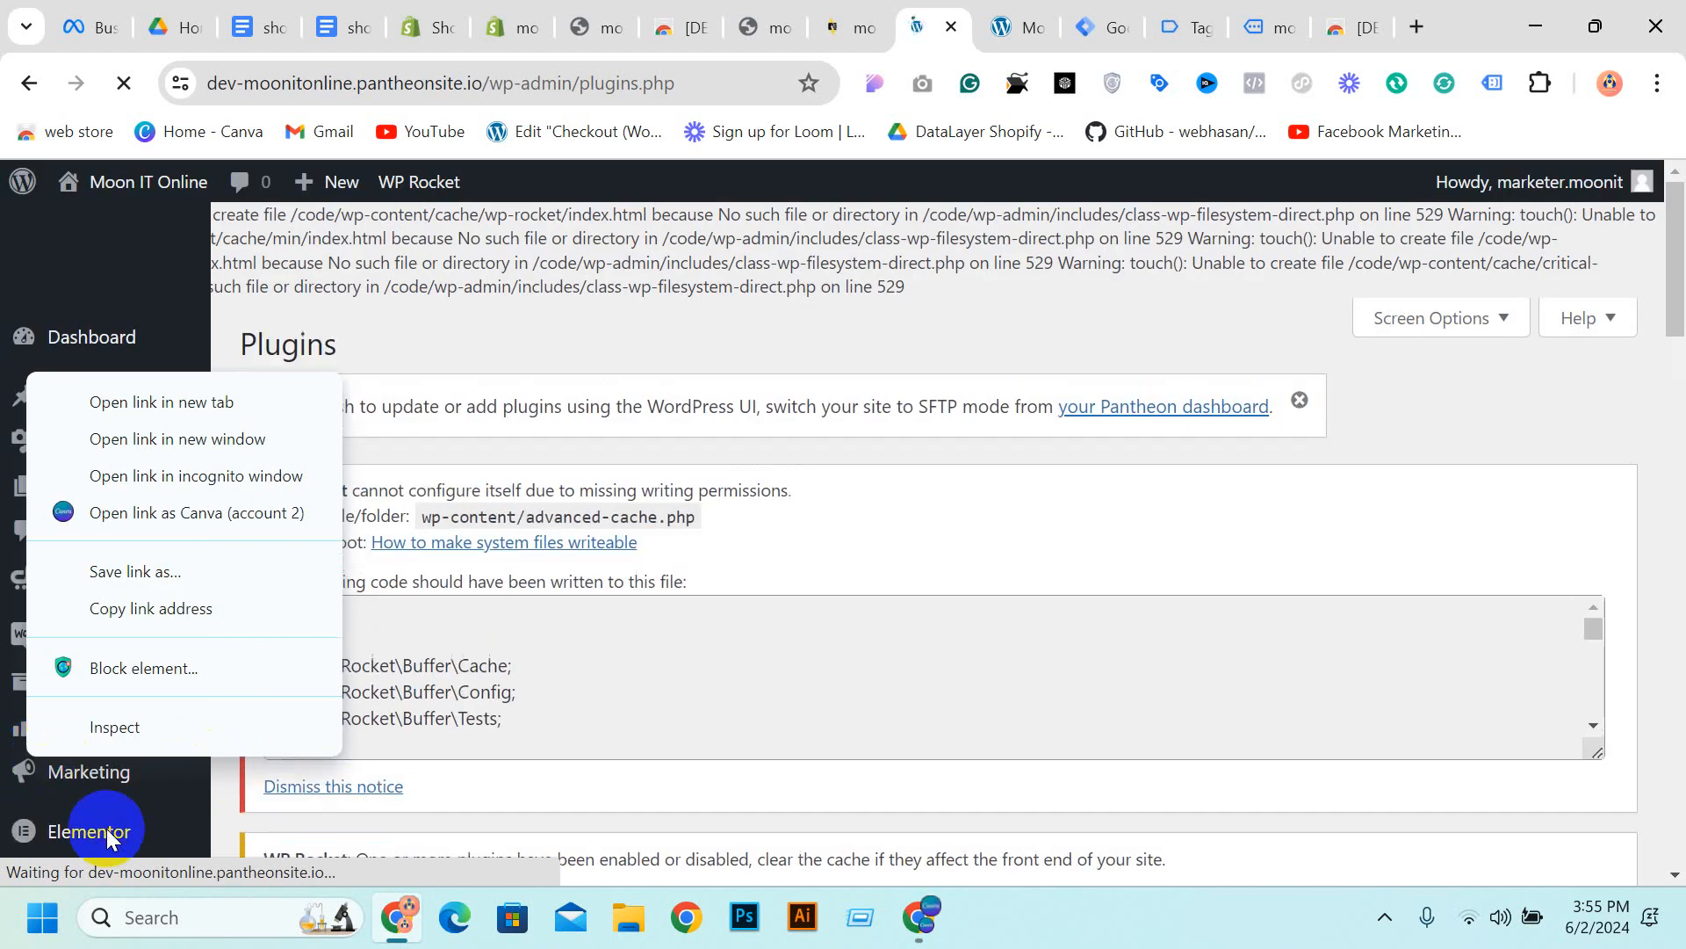
{"action": "left_click", "coordinate": [973, 579]}
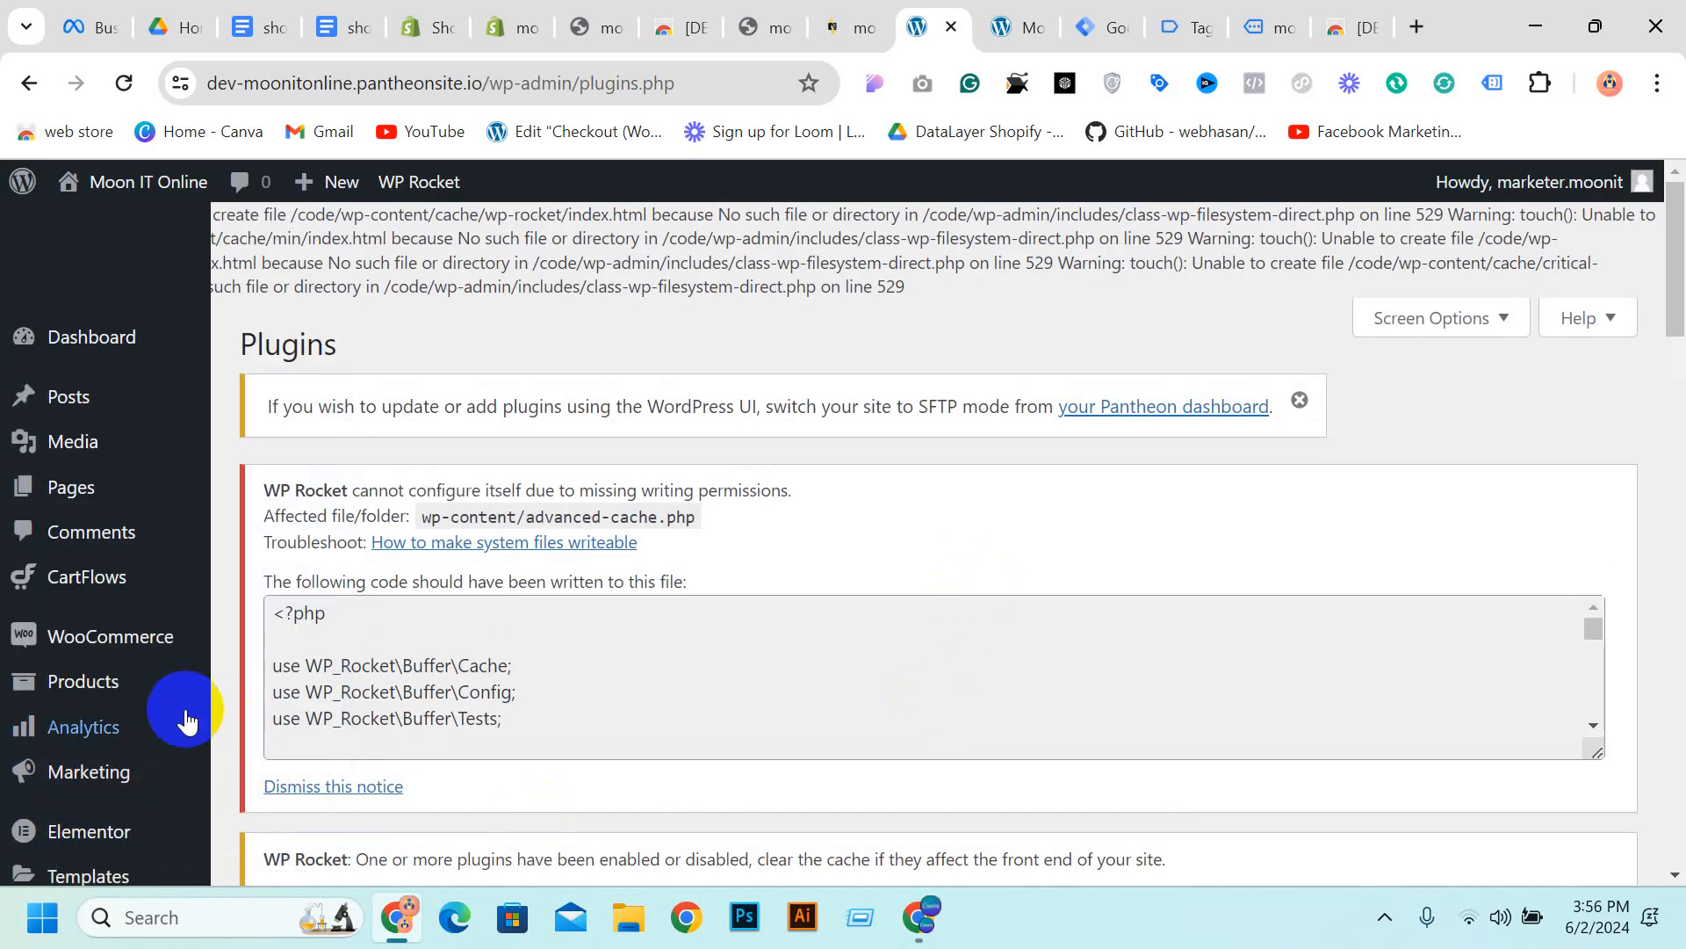
{"action": "scroll", "coordinate": [96, 728], "scroll_direction": "down", "scroll_amount": 3}
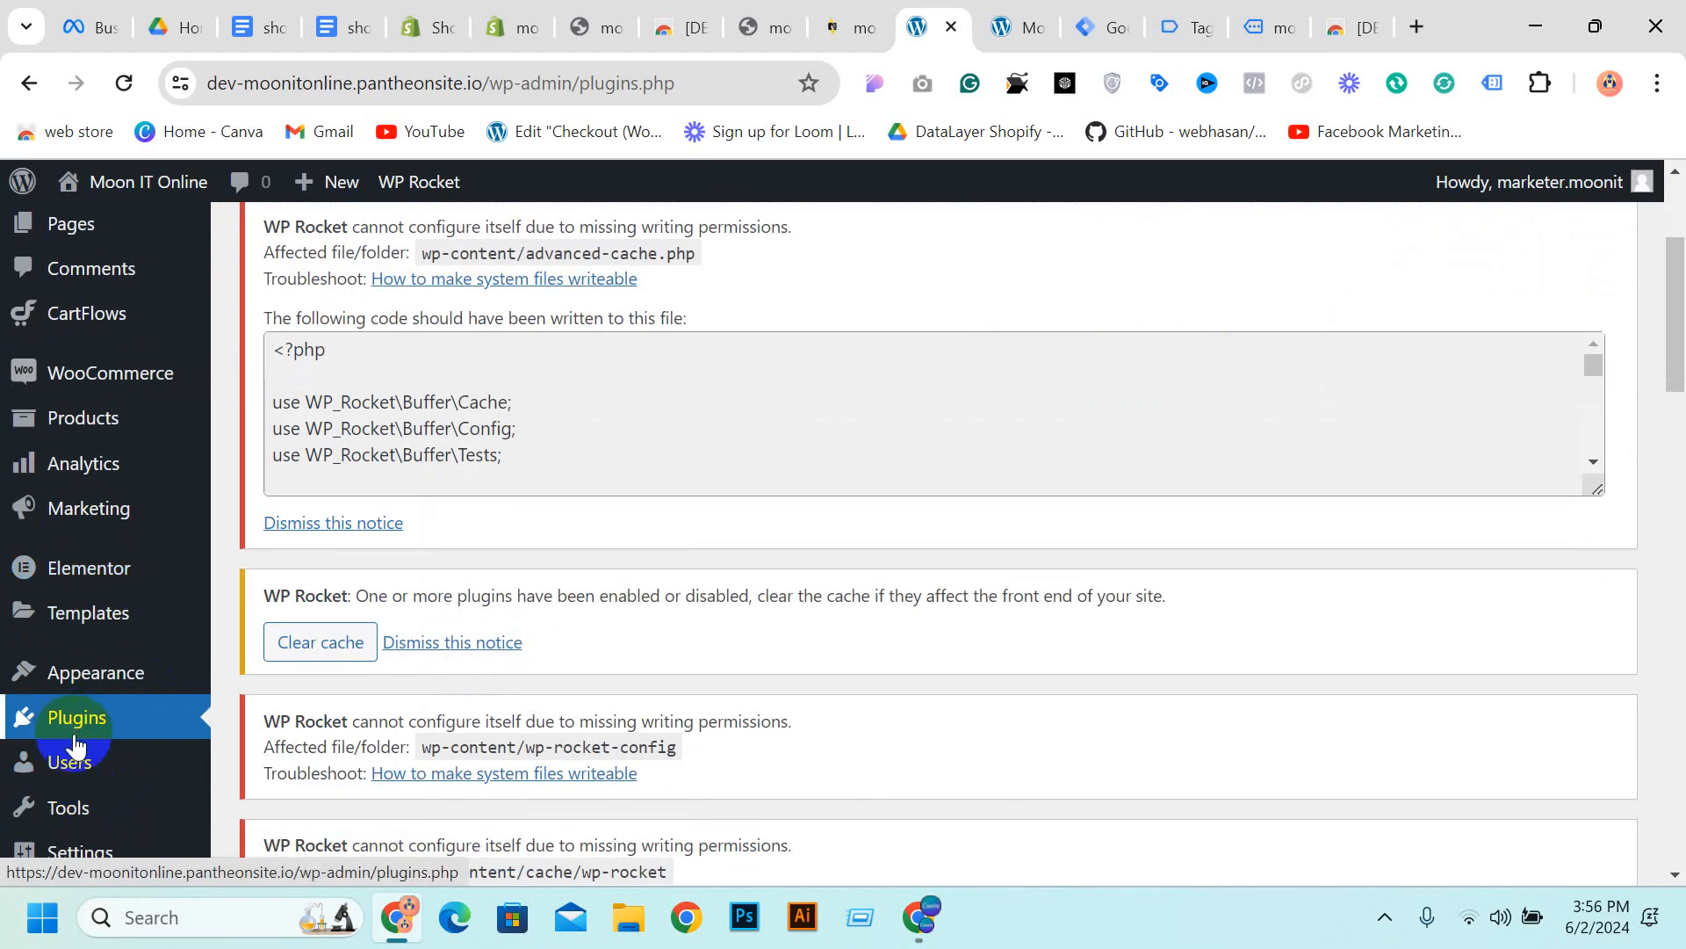
{"action": "mouse_move", "coordinate": [76, 696]}
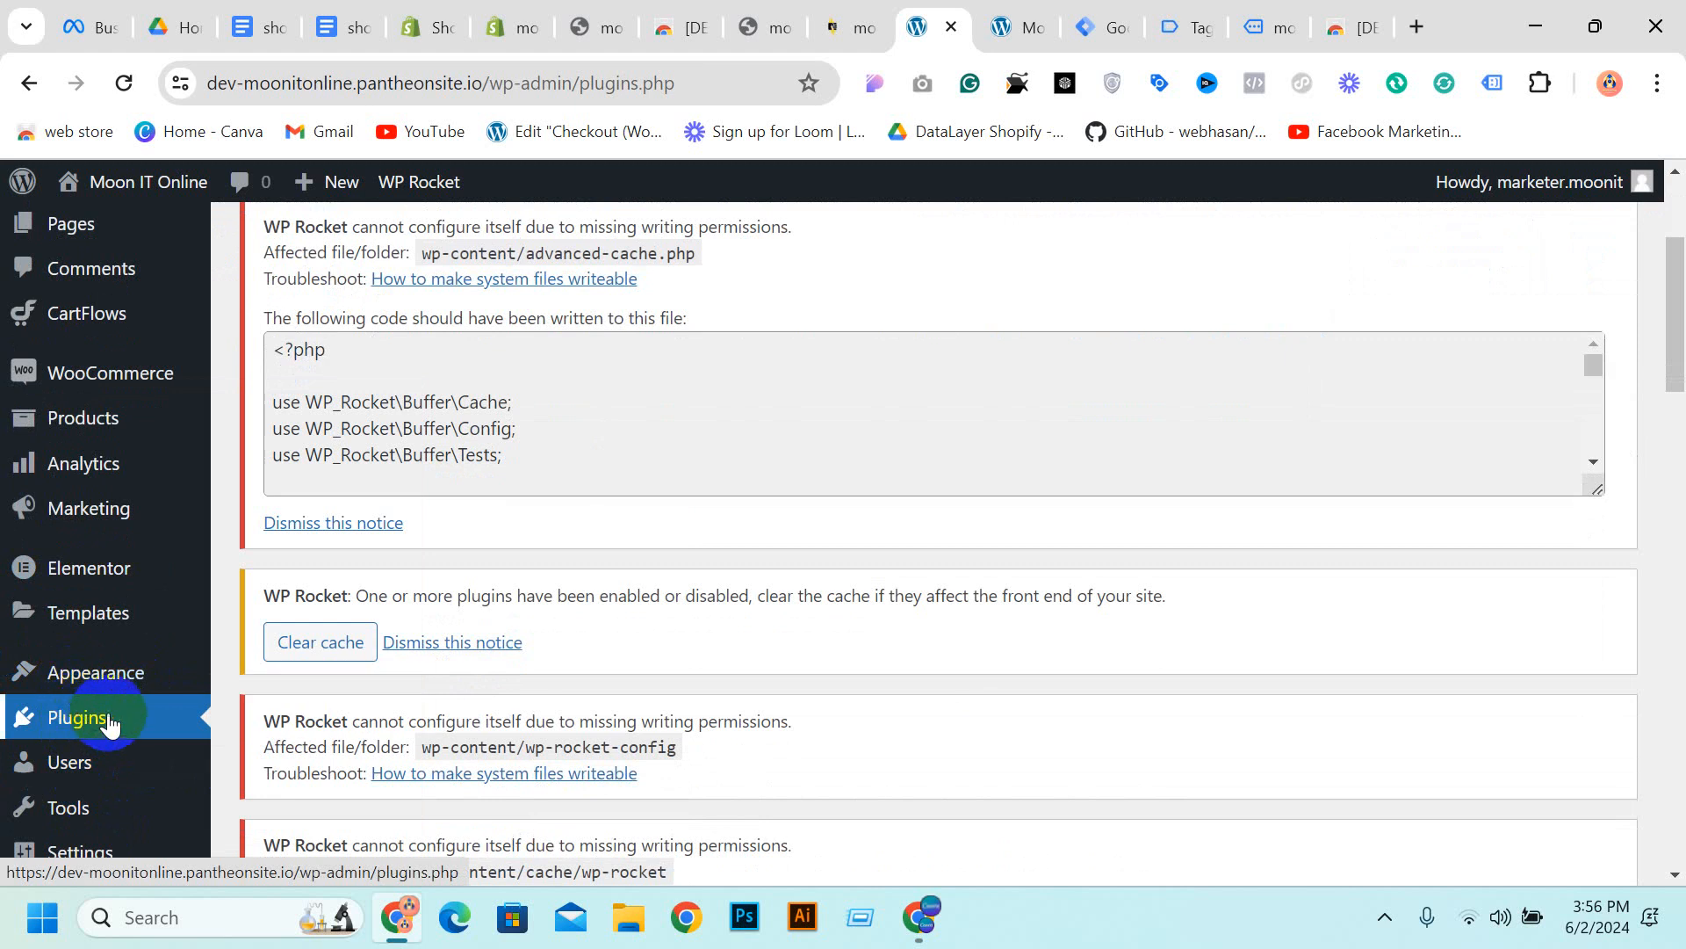
Open the WooCommerce Products page, look over the Settings entries, and return to the Plugins page
{"action": "mouse_move", "coordinate": [86, 439]}
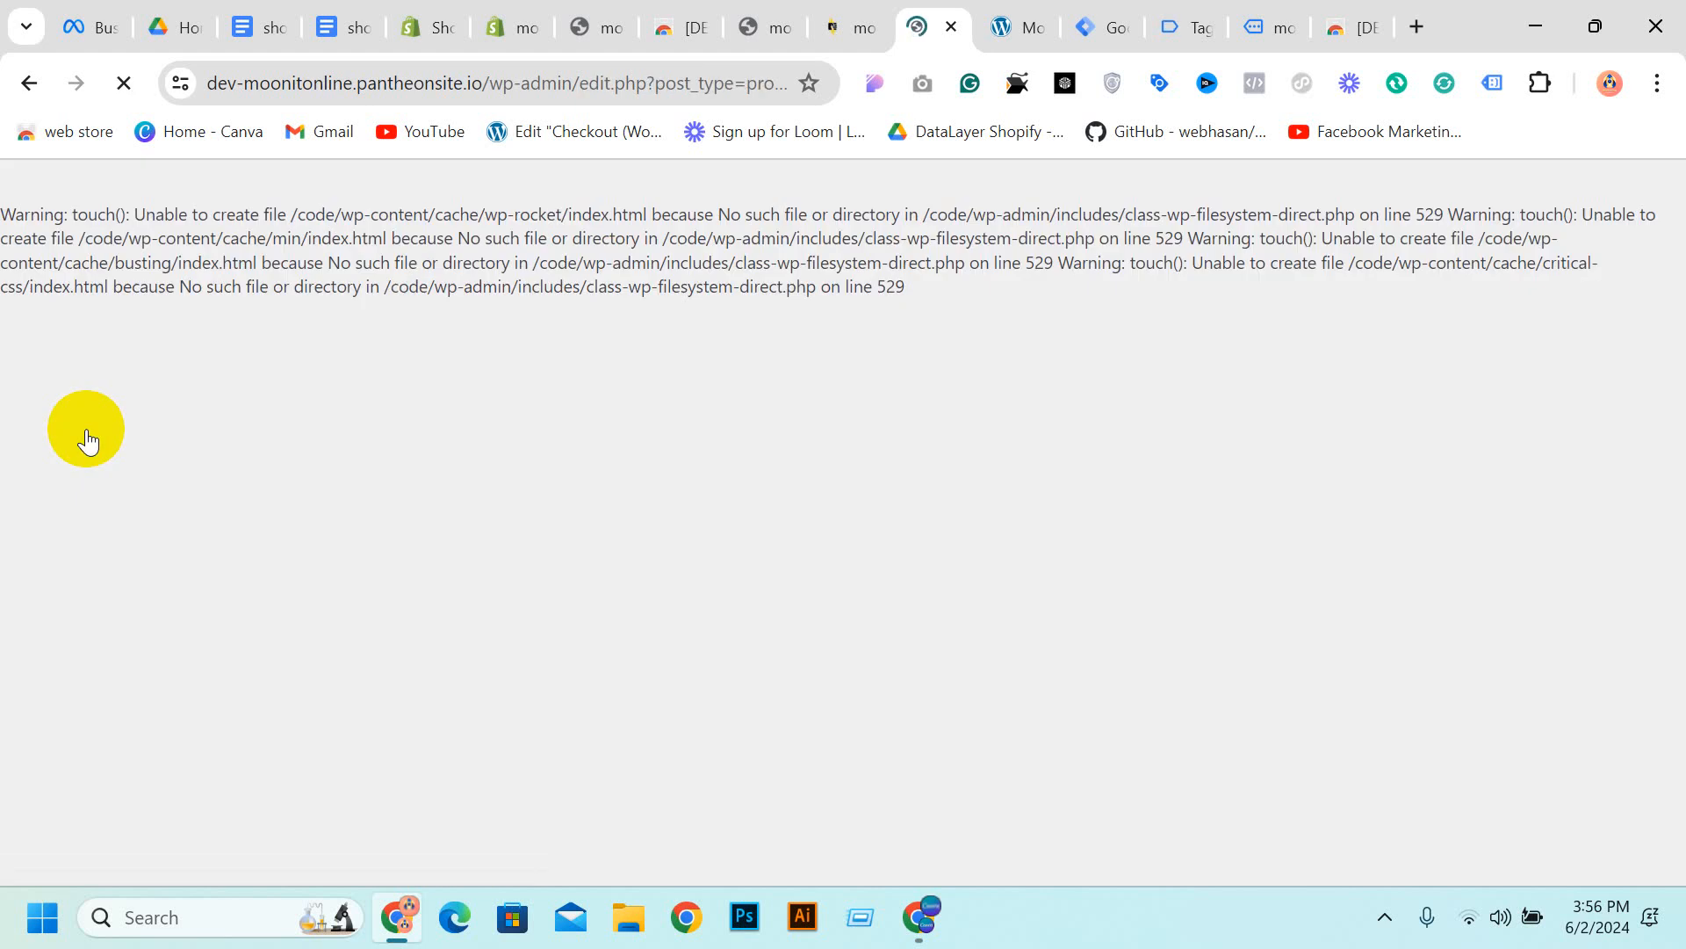
{"action": "scroll", "coordinate": [83, 571], "scroll_direction": "down", "scroll_amount": 7}
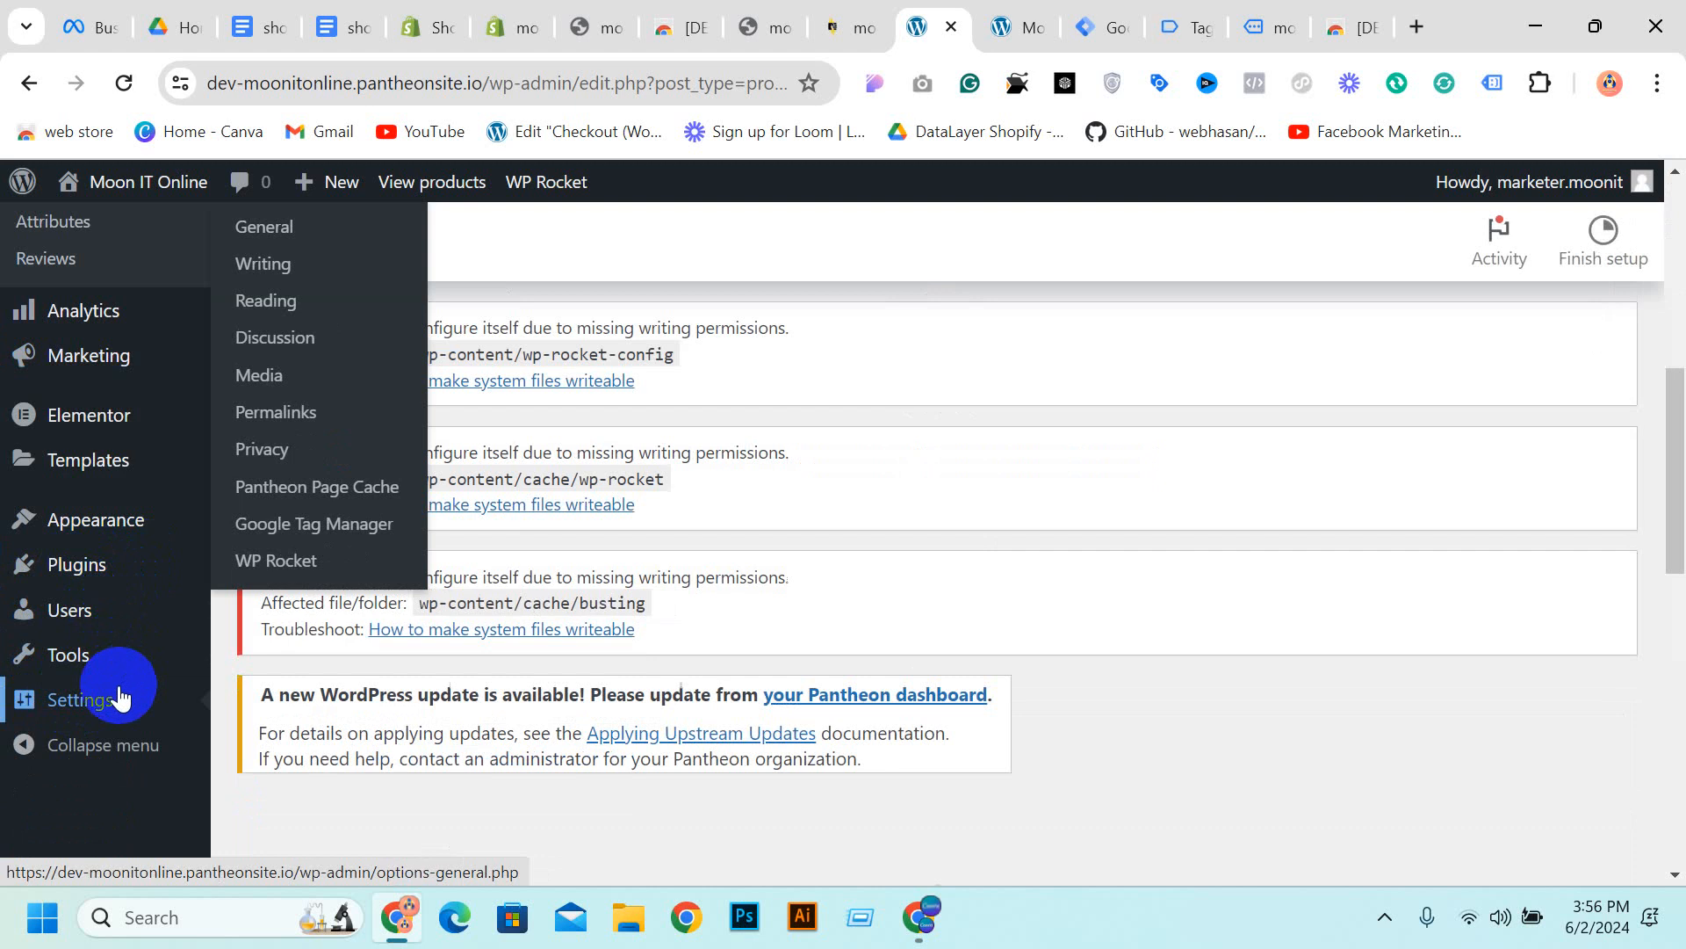
{"action": "left_click", "coordinate": [87, 584]}
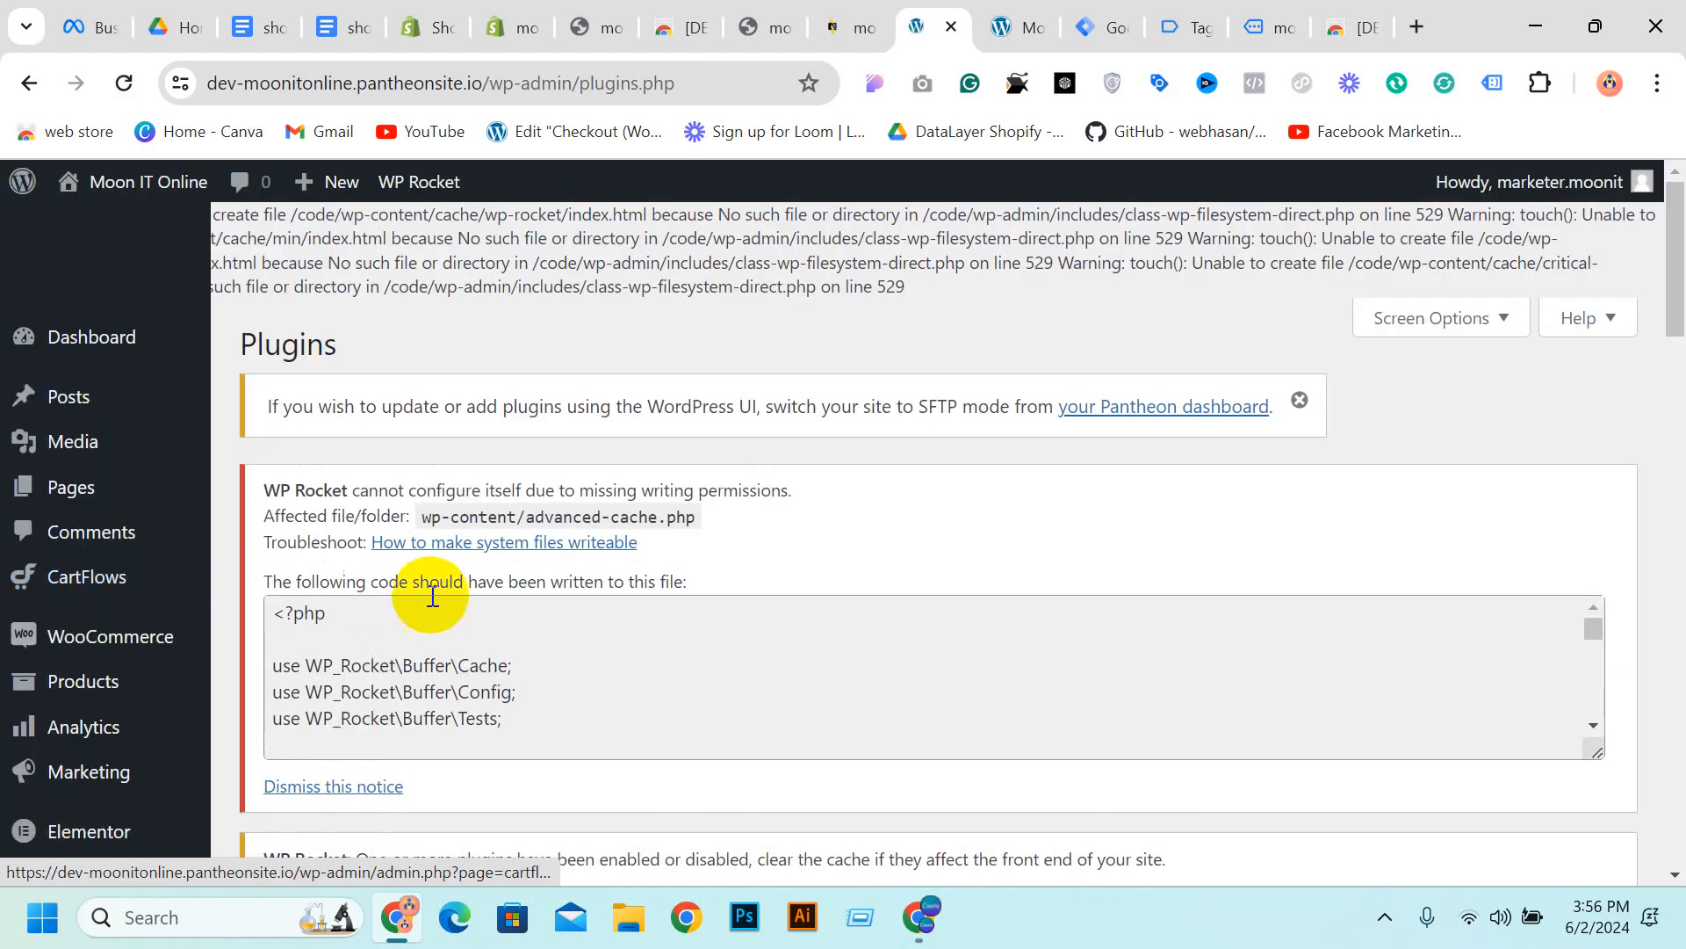
Try to deactivate WP Rocket by selecting it in the plugin list and applying the Deactivate bulk action
{"action": "scroll", "coordinate": [498, 476], "scroll_direction": "down", "scroll_amount": 5}
{"action": "scroll", "coordinate": [450, 485], "scroll_direction": "up", "scroll_amount": 1}
{"action": "scroll", "coordinate": [407, 459], "scroll_direction": "down", "scroll_amount": 6}
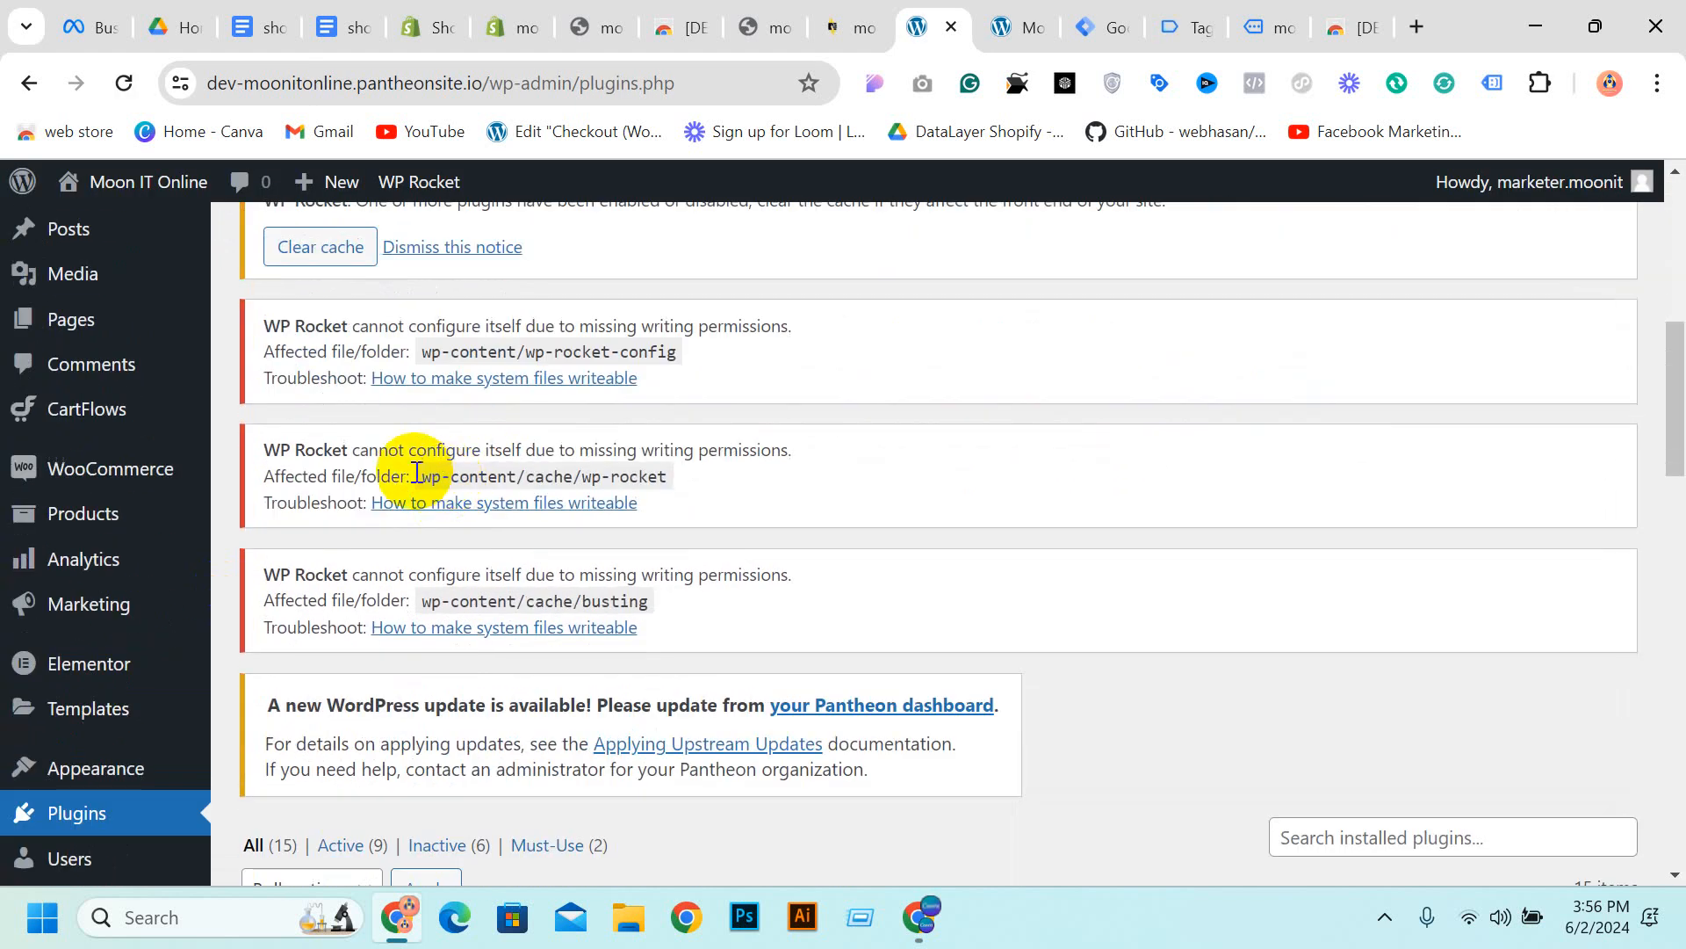
{"action": "scroll", "coordinate": [377, 460], "scroll_direction": "down", "scroll_amount": 5}
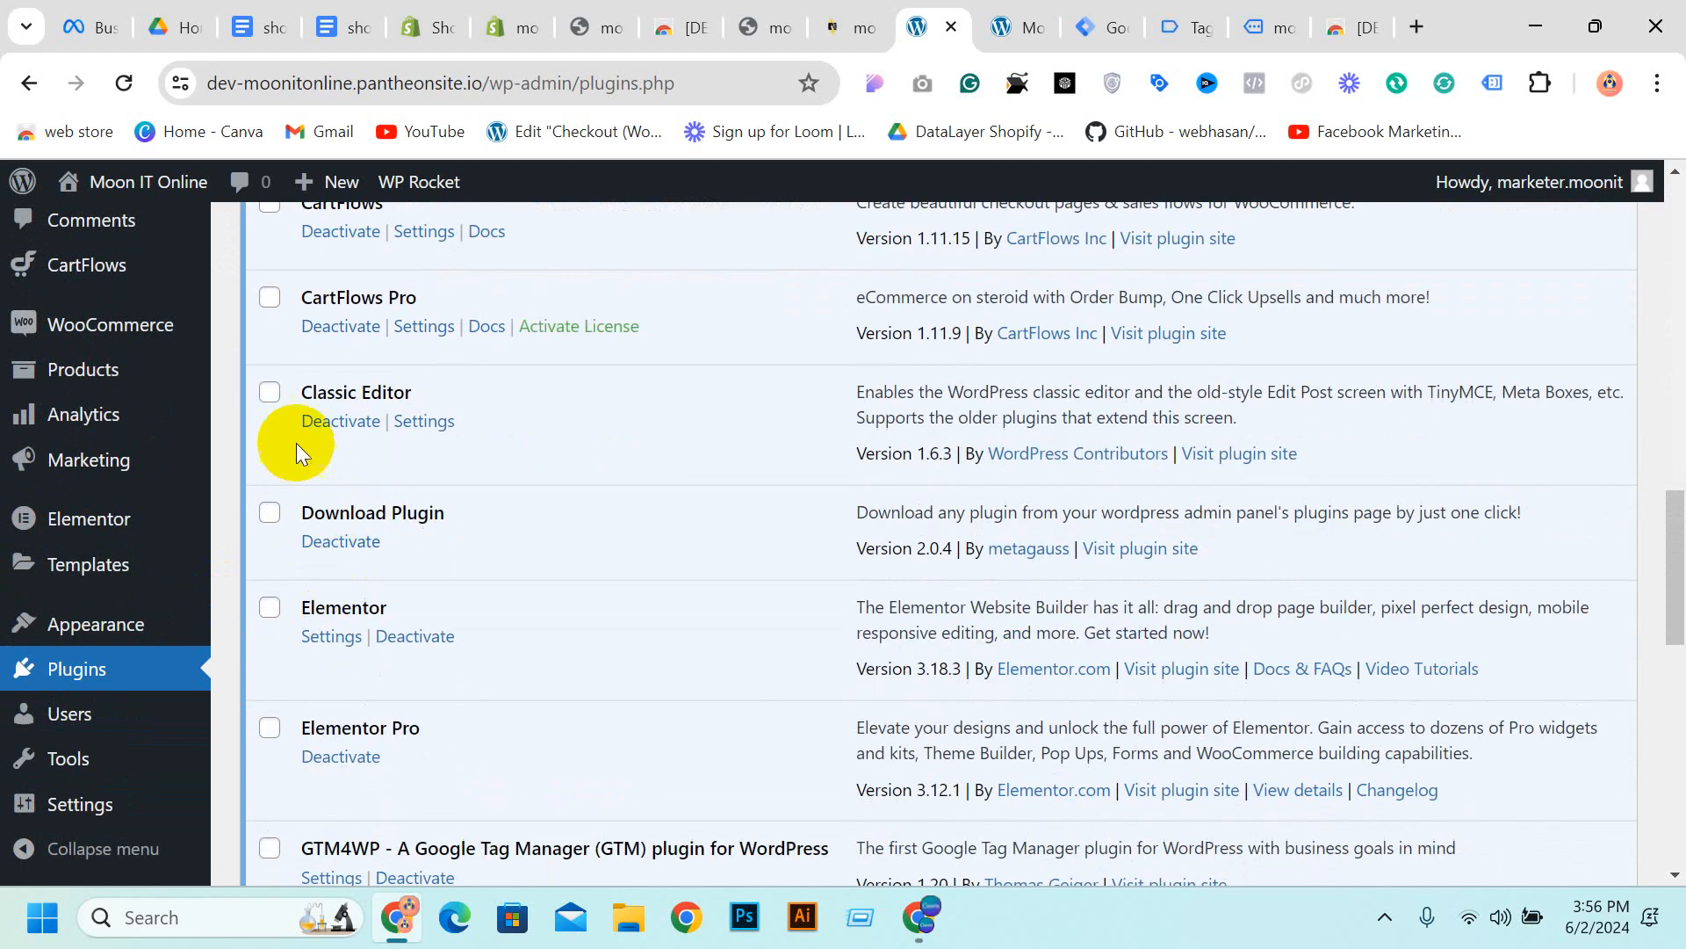
{"action": "scroll", "coordinate": [297, 443], "scroll_direction": "up", "scroll_amount": 2}
{"action": "scroll", "coordinate": [297, 443], "scroll_direction": "down", "scroll_amount": 7}
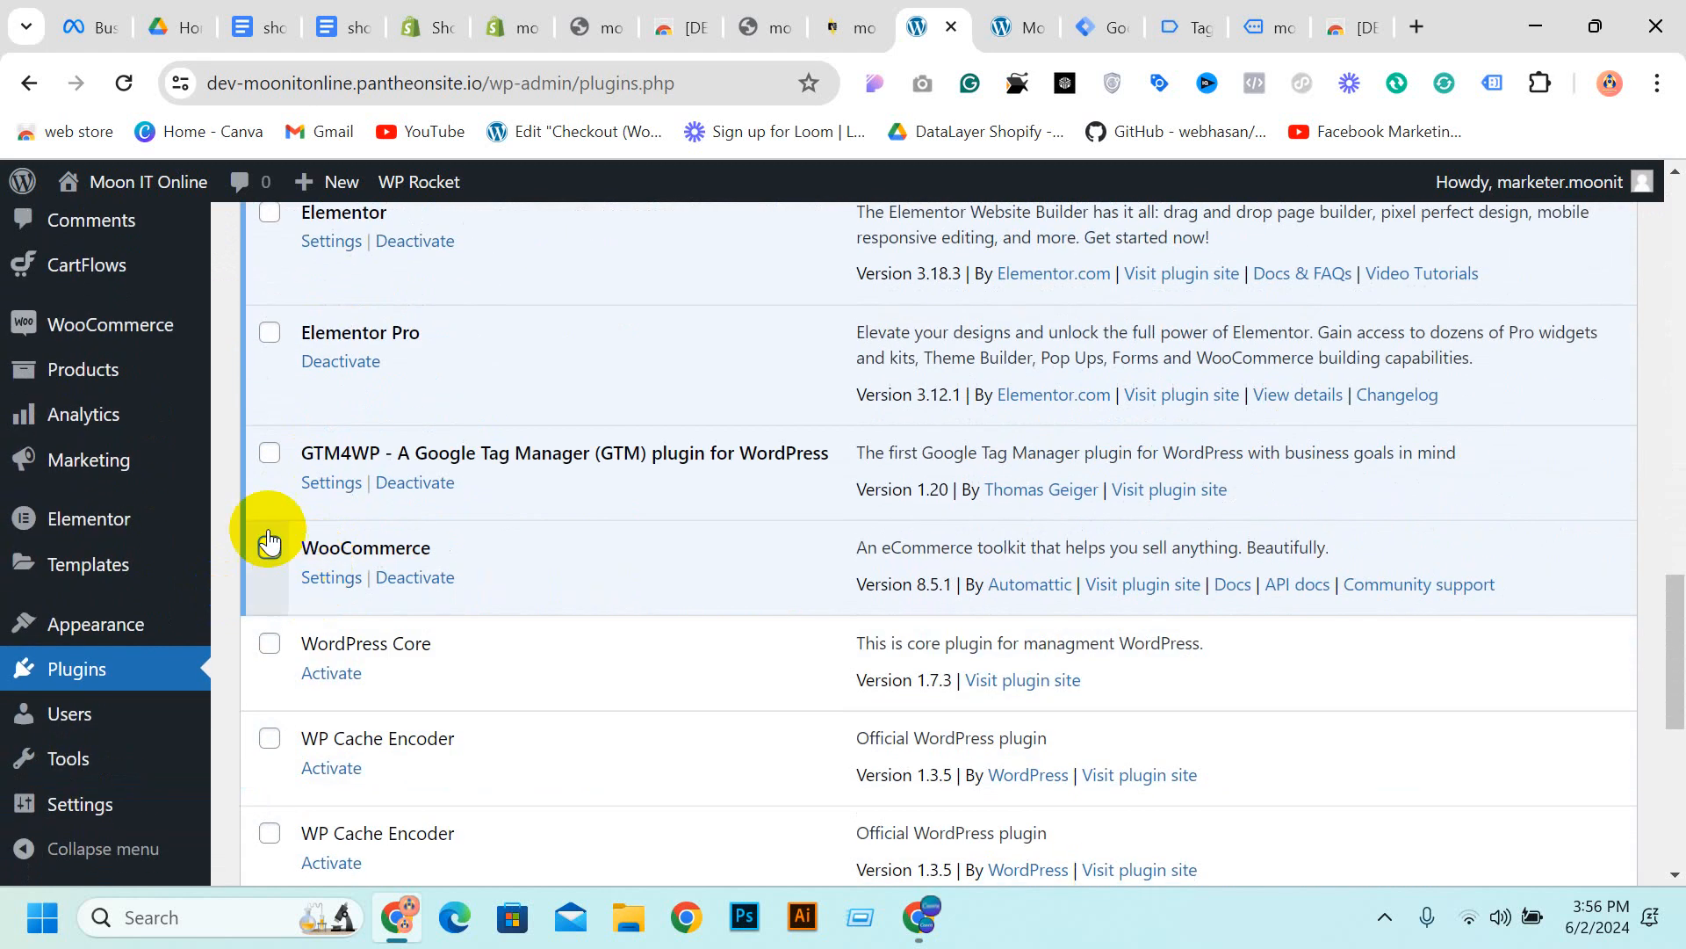
{"action": "scroll", "coordinate": [264, 531], "scroll_direction": "down", "scroll_amount": 3}
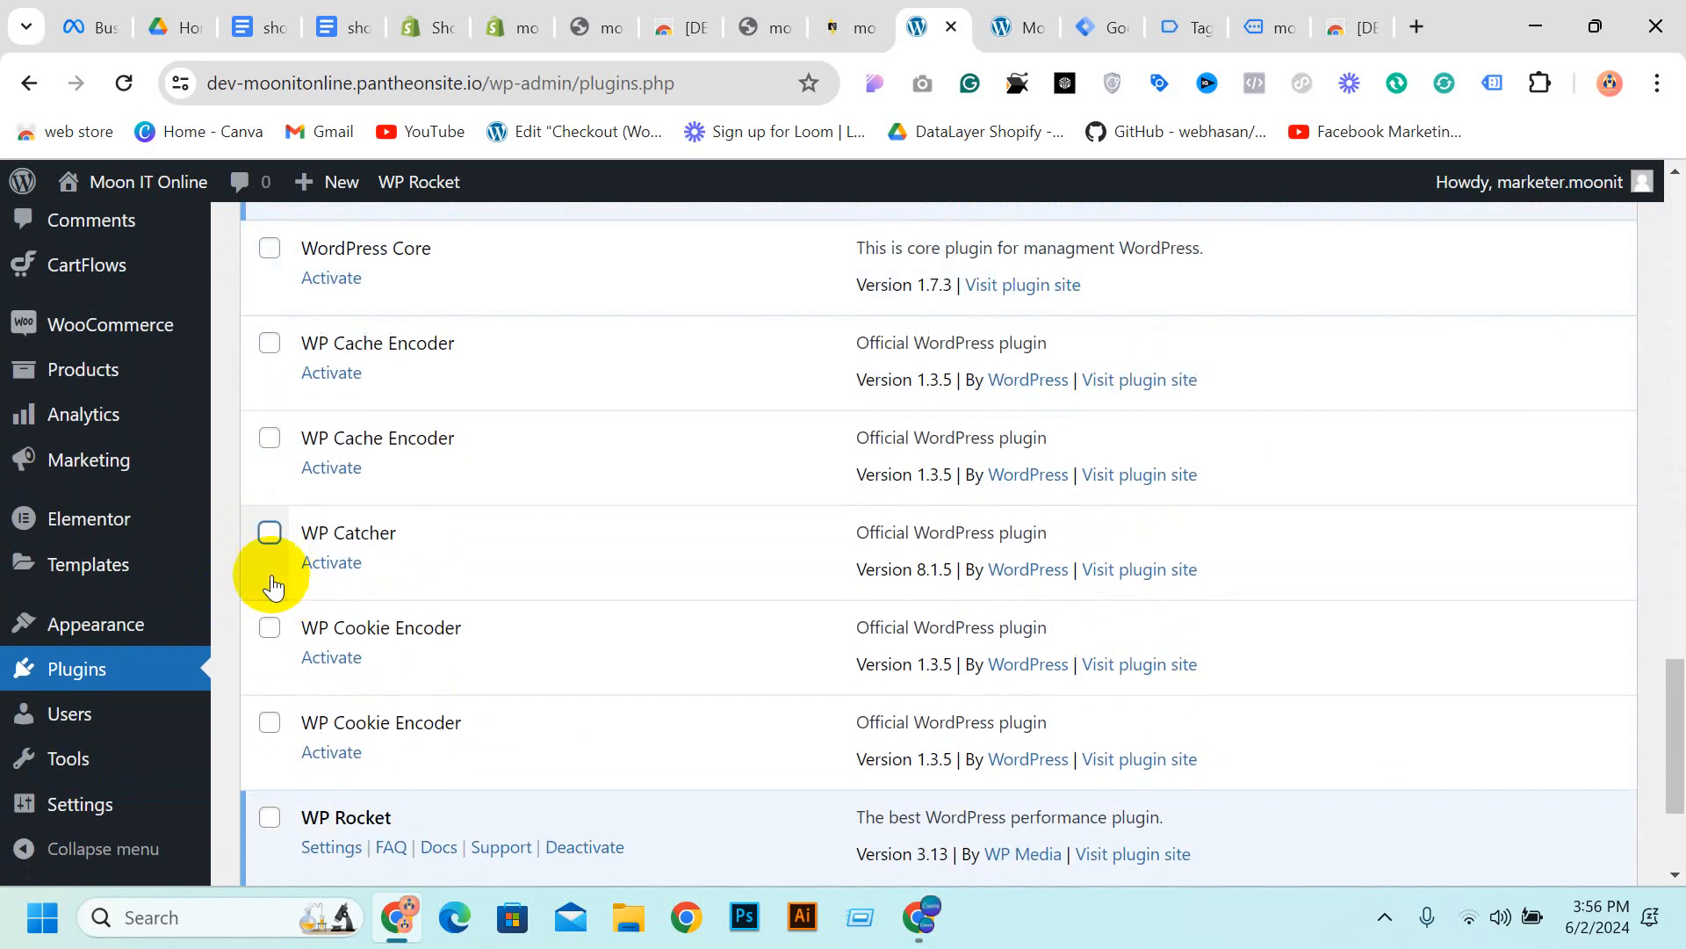
{"action": "scroll", "coordinate": [270, 553], "scroll_direction": "down", "scroll_amount": 2}
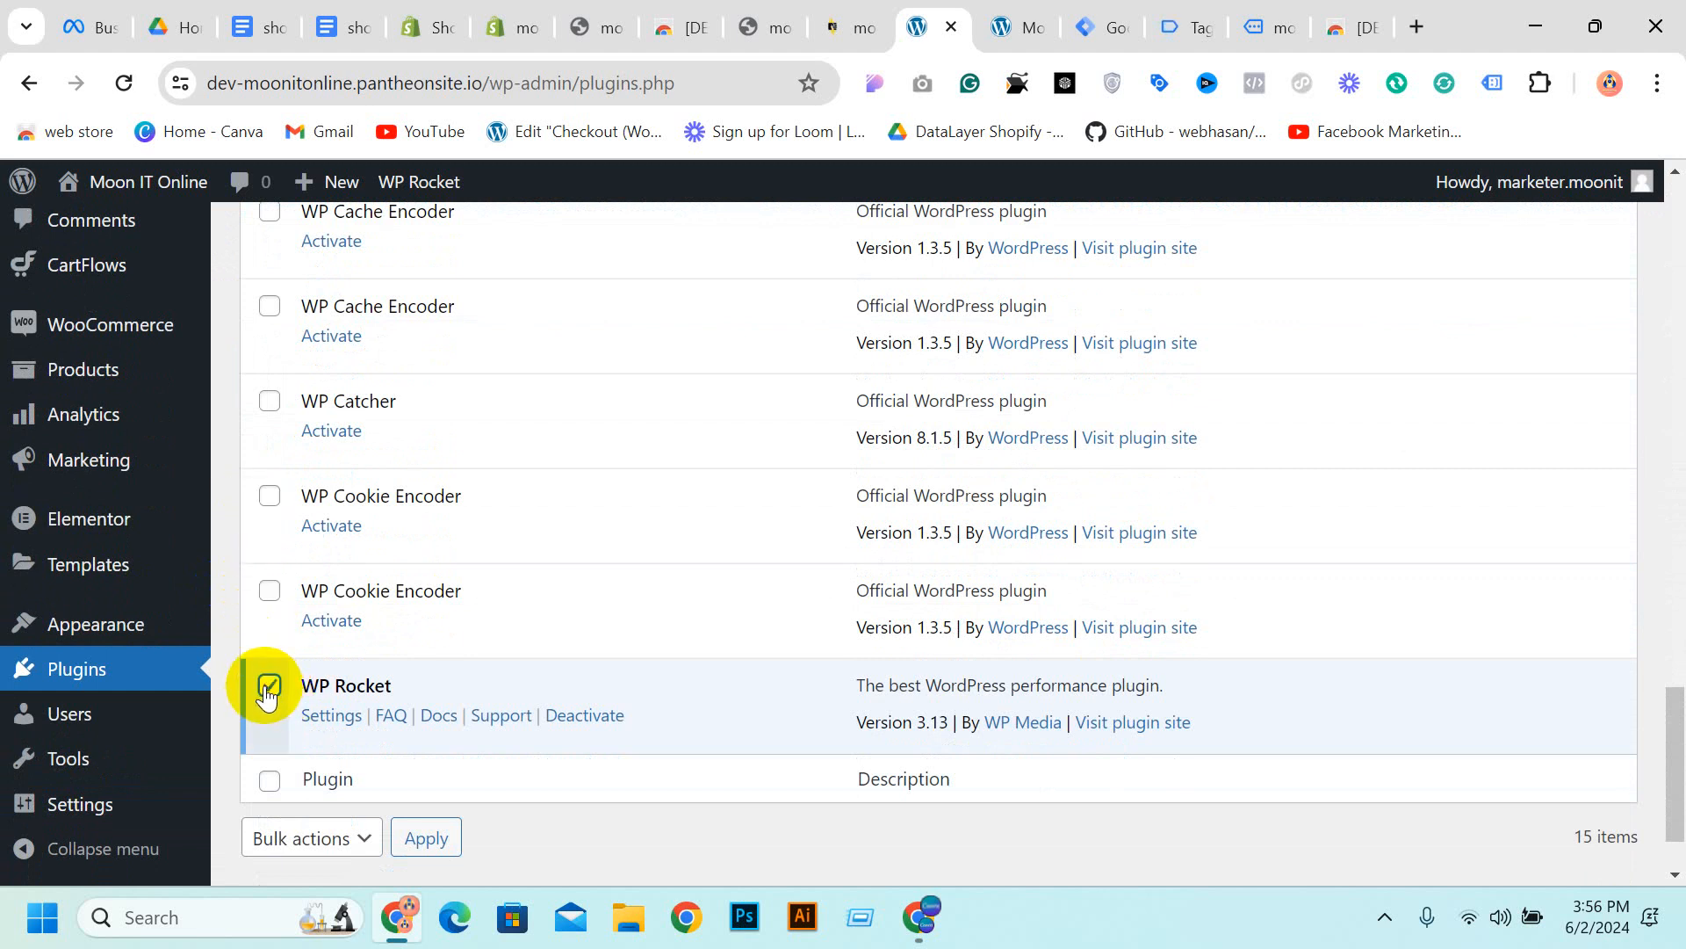
{"action": "scroll", "coordinate": [282, 782], "scroll_direction": "up", "scroll_amount": 15}
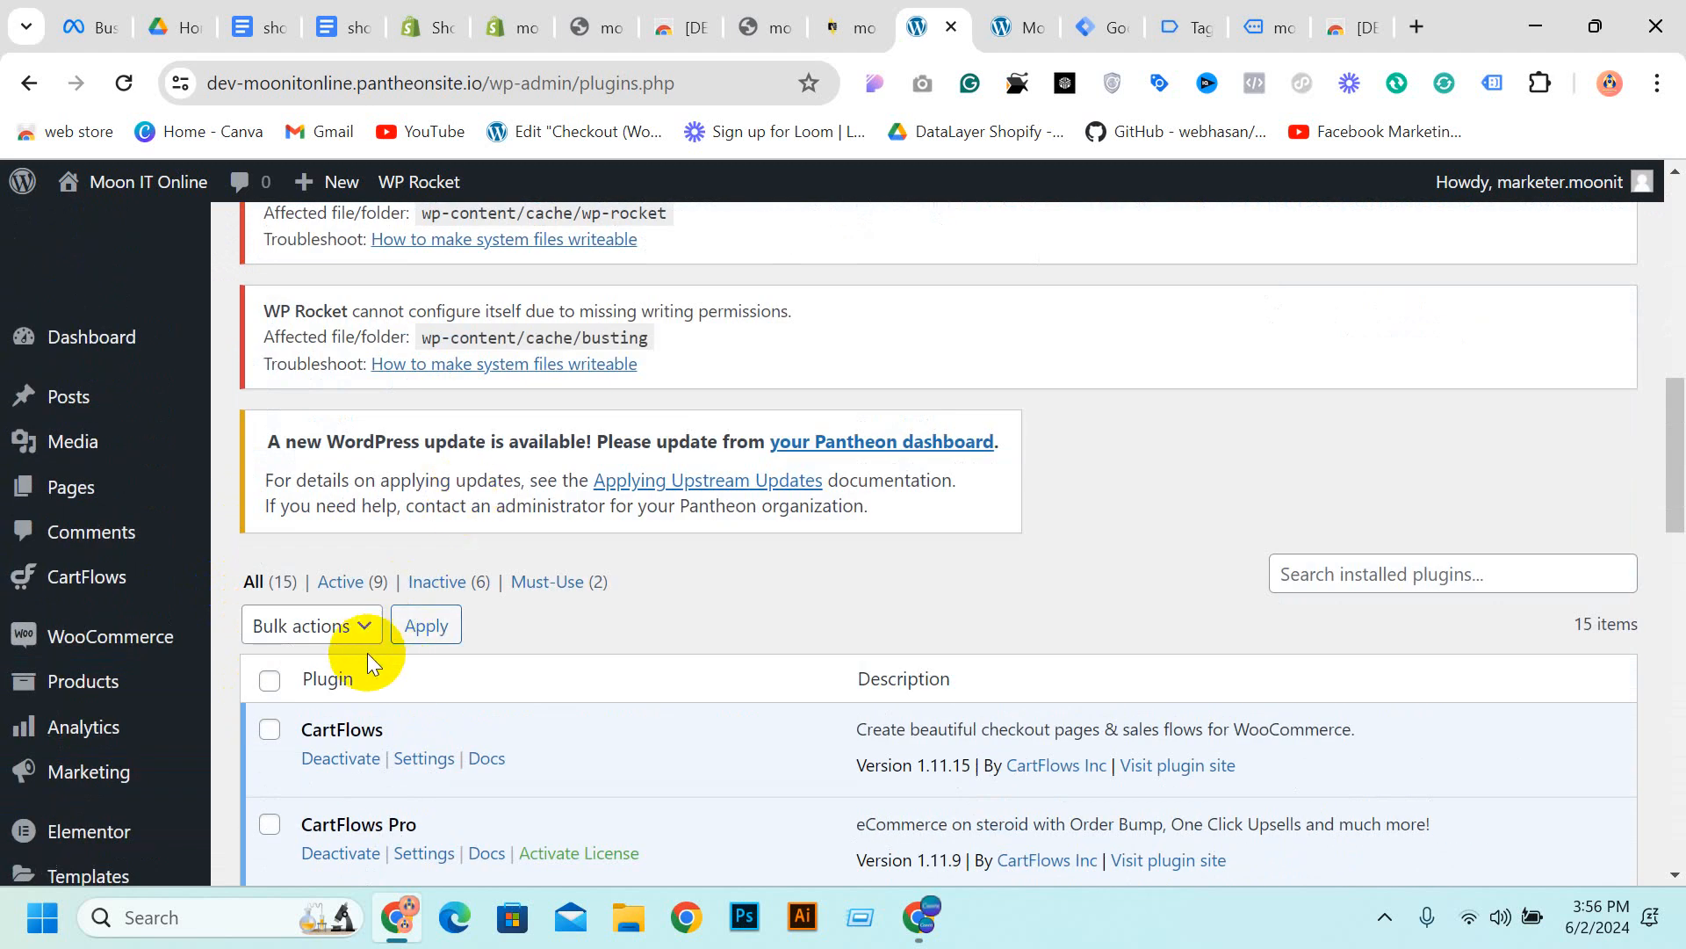
{"action": "left_click", "coordinate": [360, 627]}
{"action": "left_click", "coordinate": [330, 703]}
{"action": "left_click", "coordinate": [414, 629]}
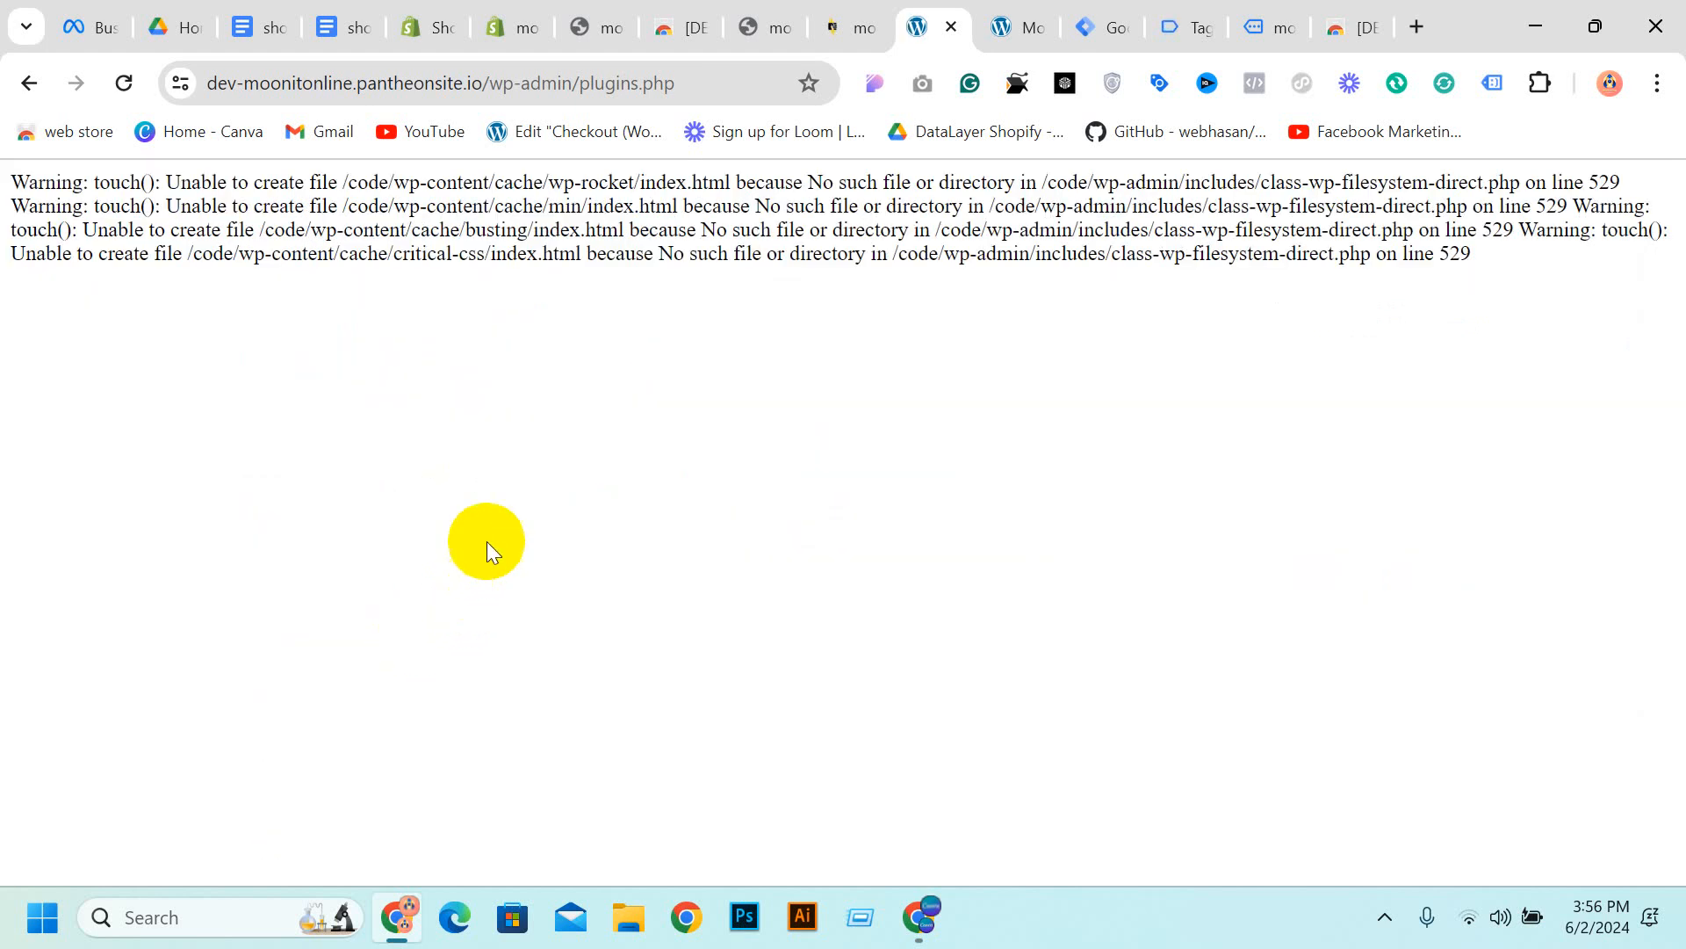
Reload the page with form resubmission and go back to the Plugins list
{"action": "left_click", "coordinate": [124, 83]}
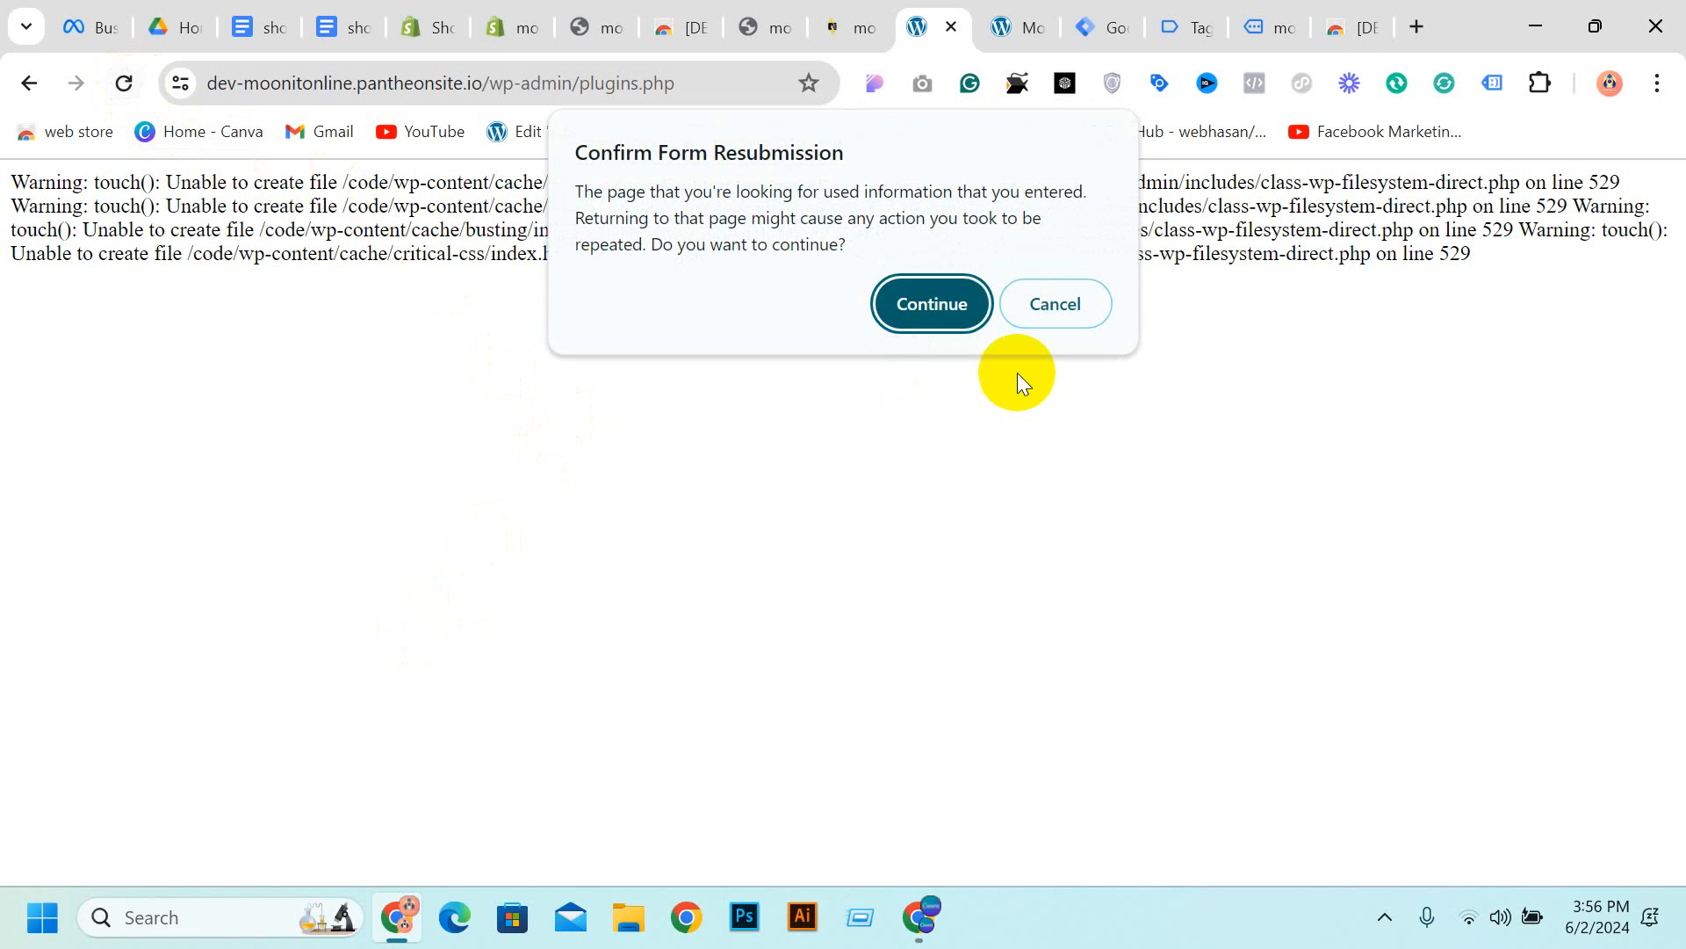
{"action": "left_click", "coordinate": [949, 303]}
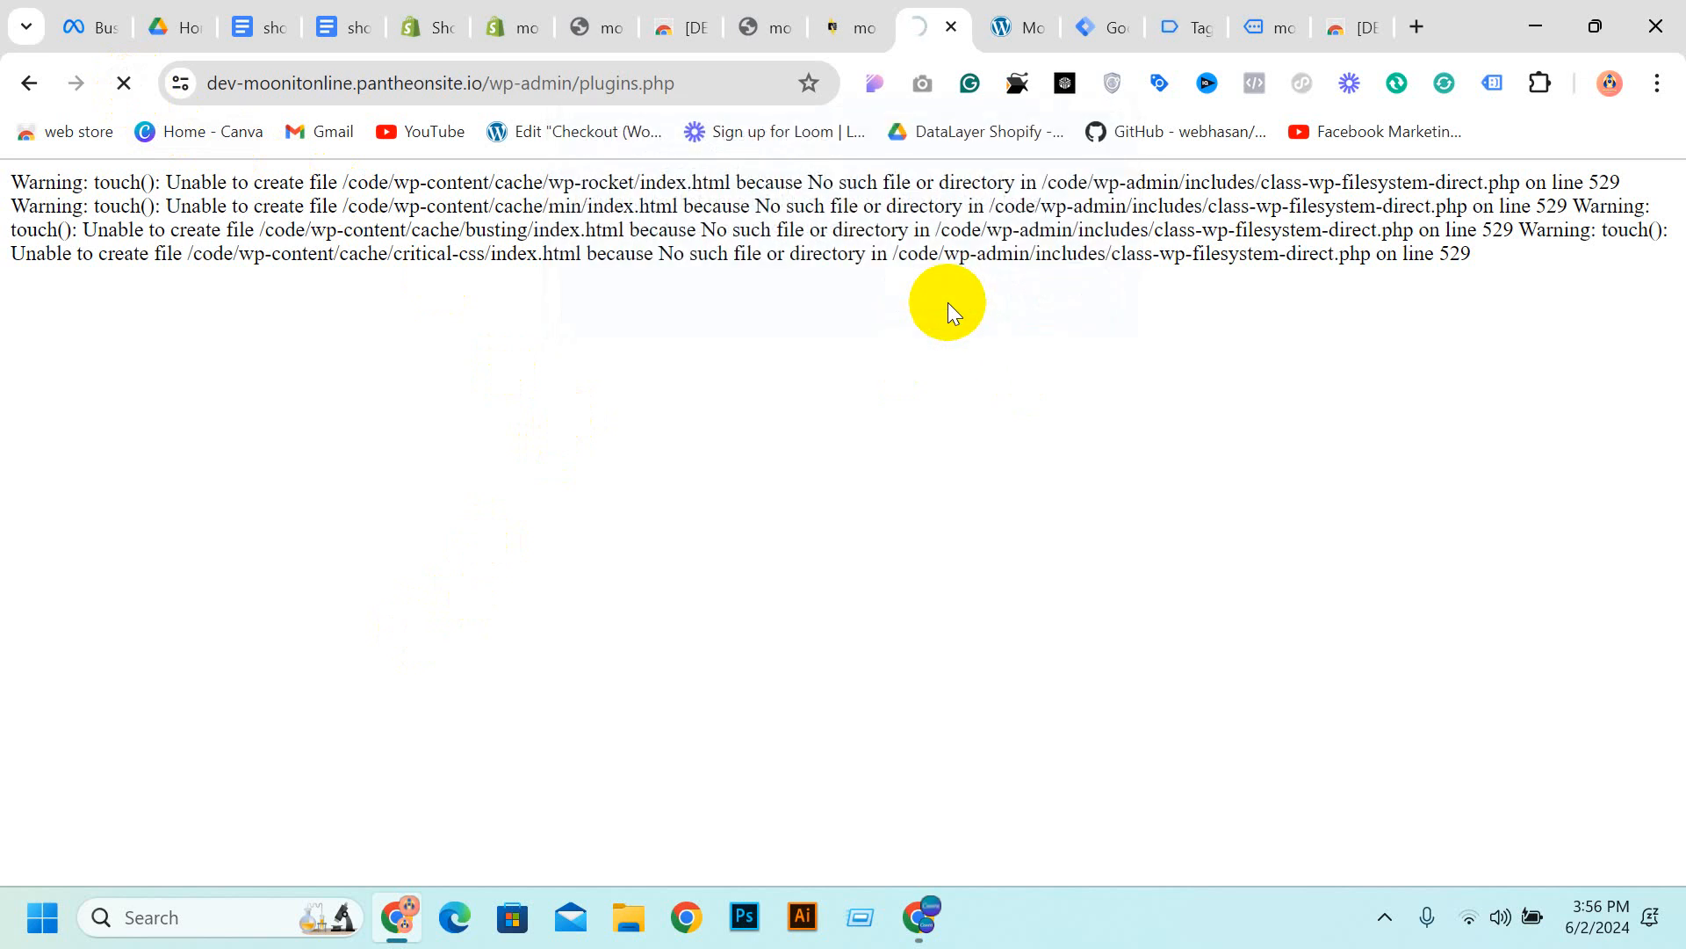
{"action": "left_click", "coordinate": [26, 85]}
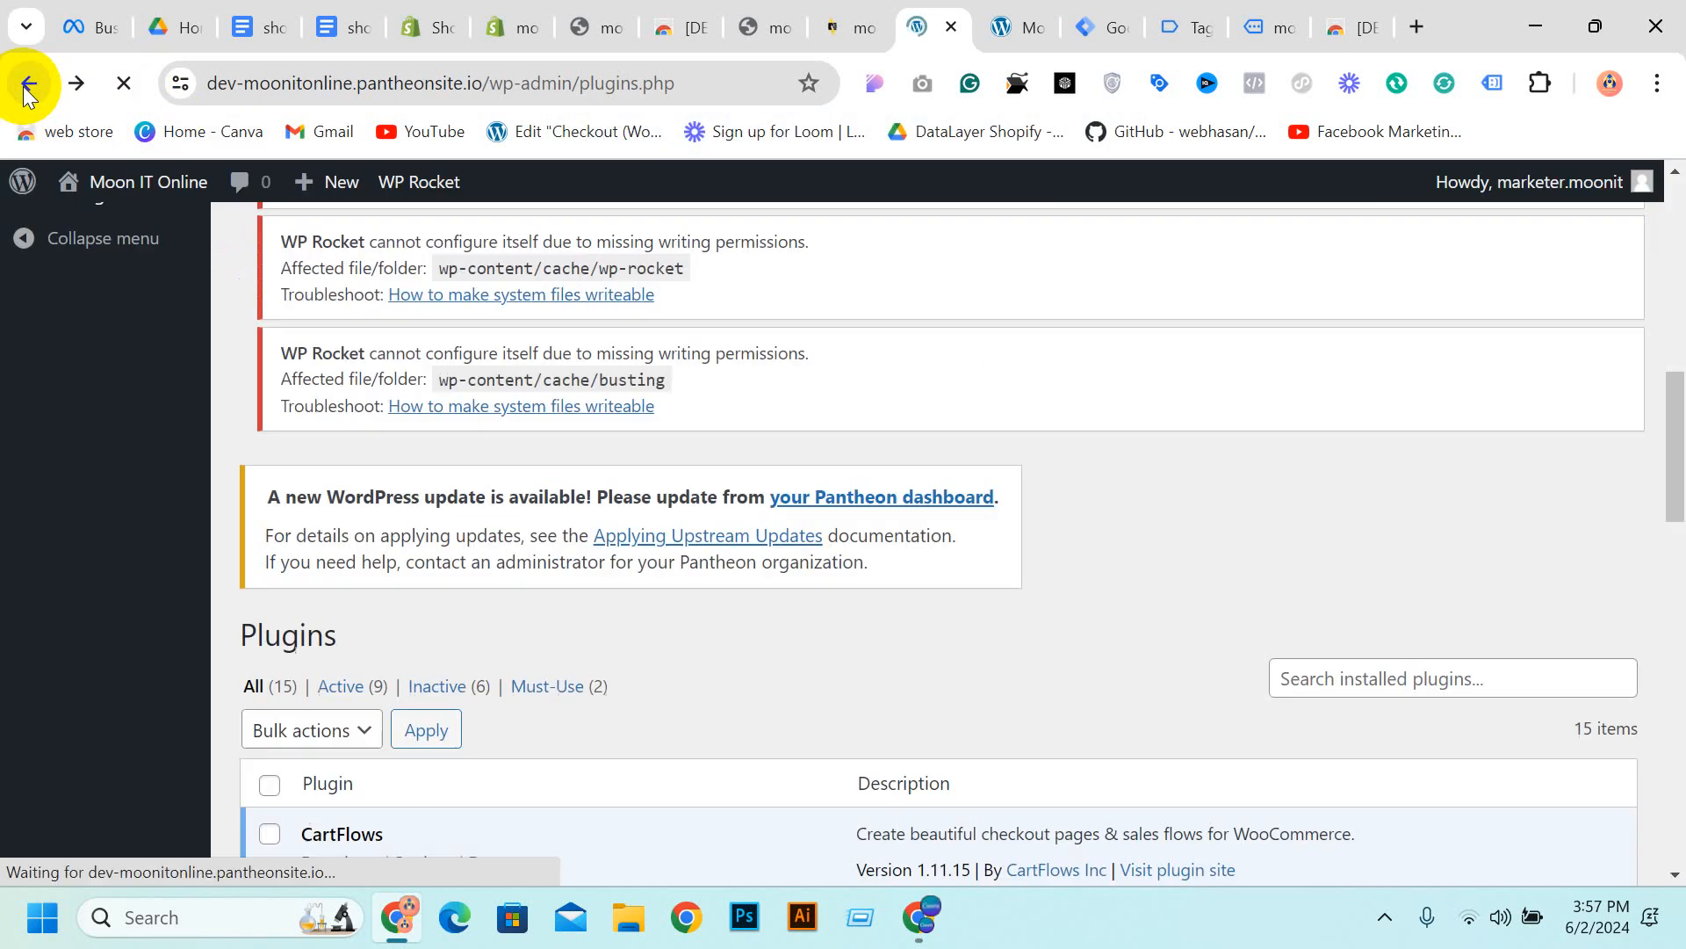
{"action": "scroll", "coordinate": [834, 580], "scroll_direction": "up", "scroll_amount": 3}
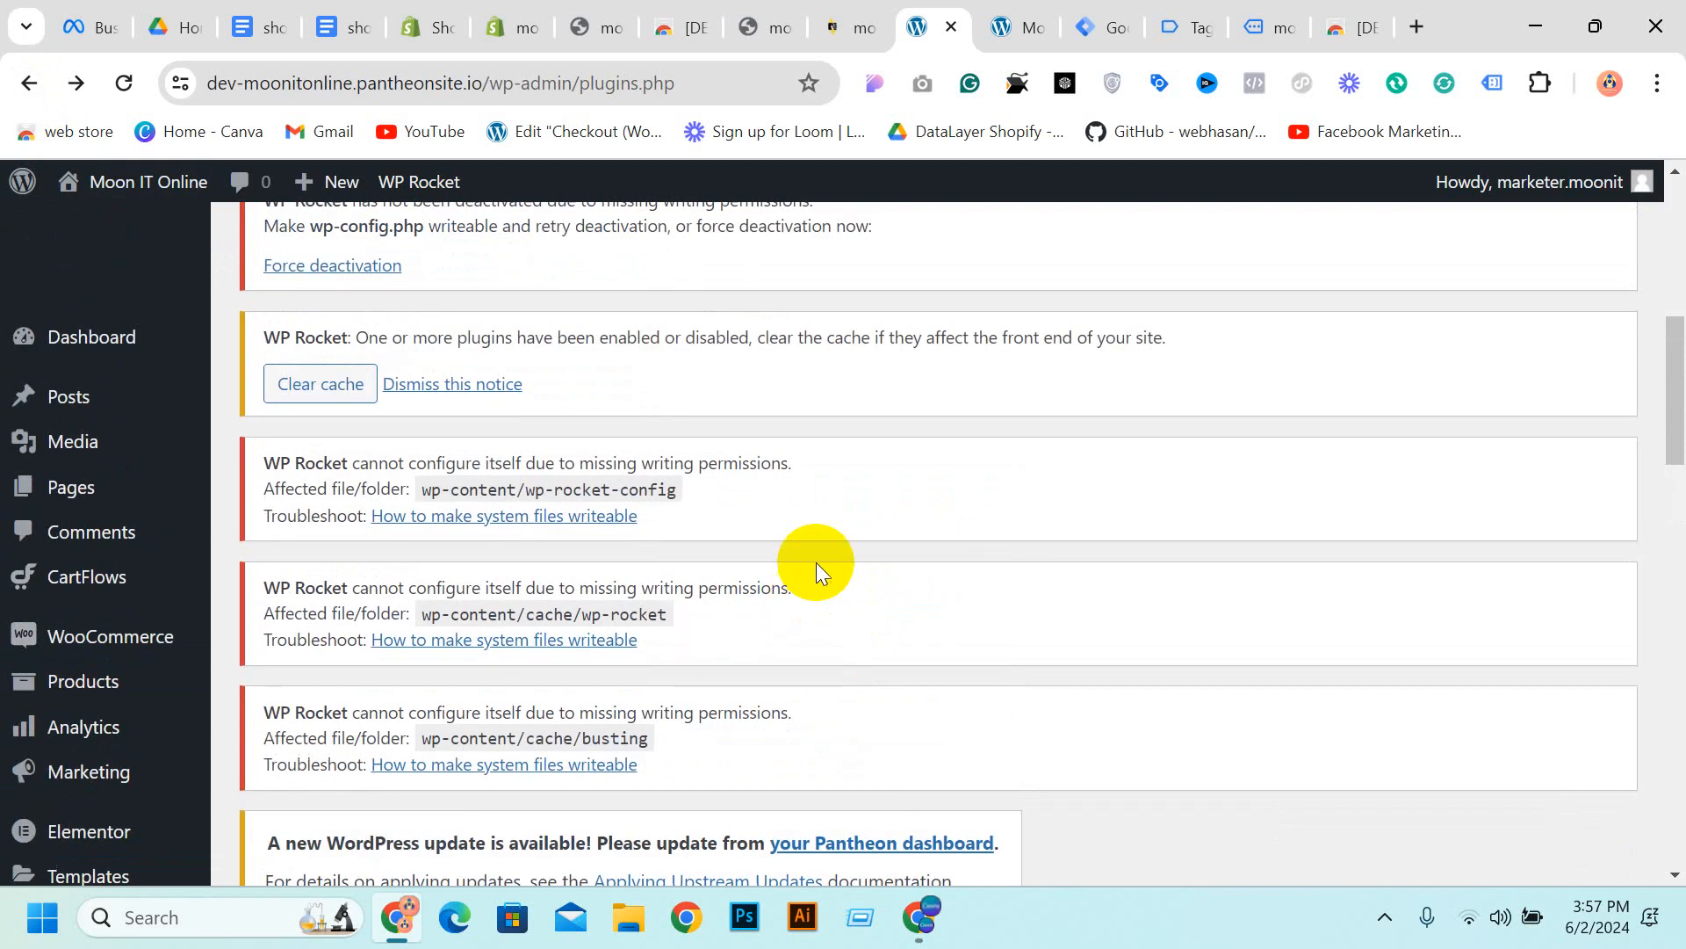
Request deactivation of WP Rocket and confirm its prompt with Safe Mode applied and the settings exported
{"action": "scroll", "coordinate": [492, 666], "scroll_direction": "down", "scroll_amount": 15}
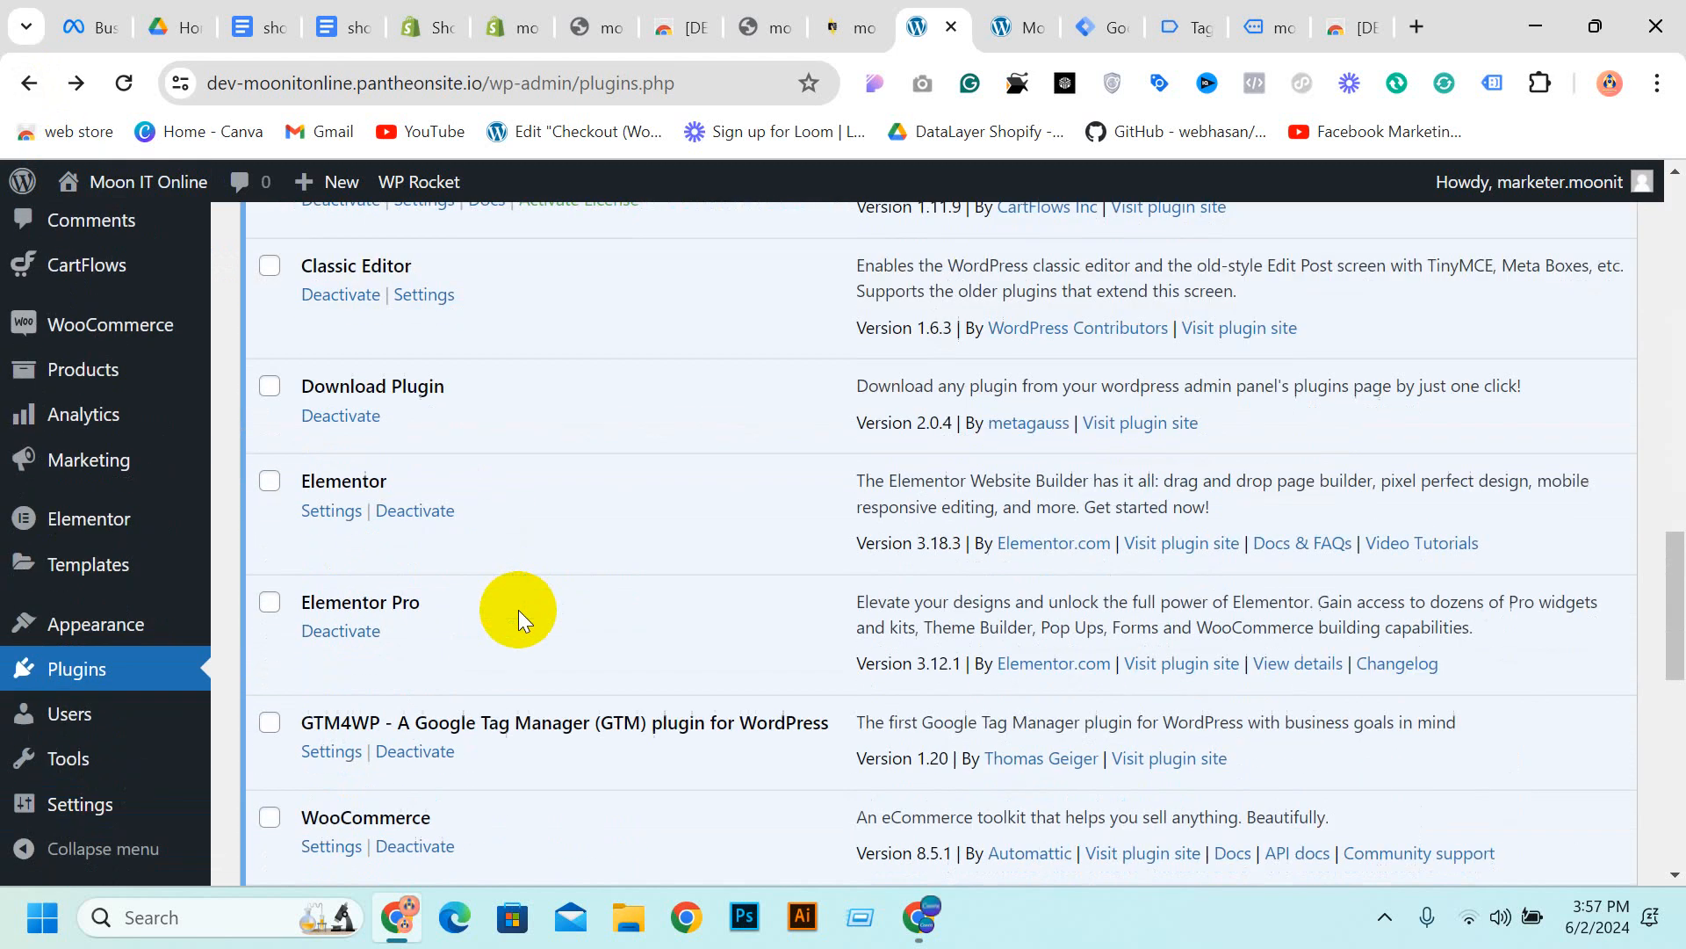
{"action": "scroll", "coordinate": [513, 622], "scroll_direction": "down", "scroll_amount": 5}
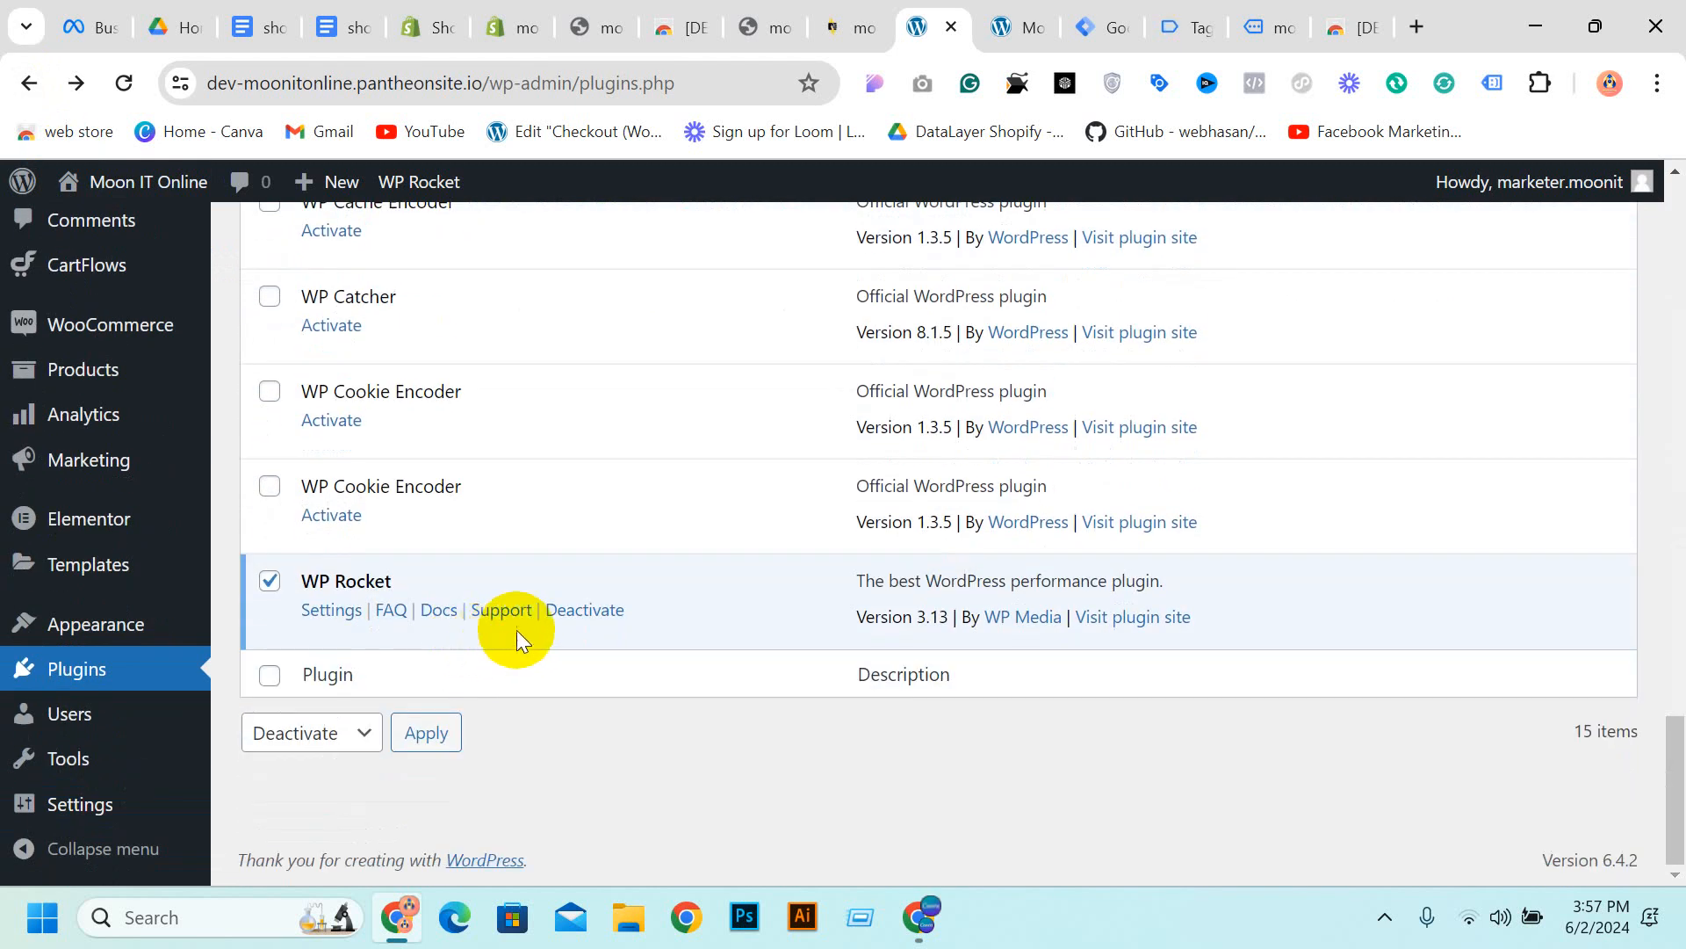
{"action": "left_click", "coordinate": [565, 613]}
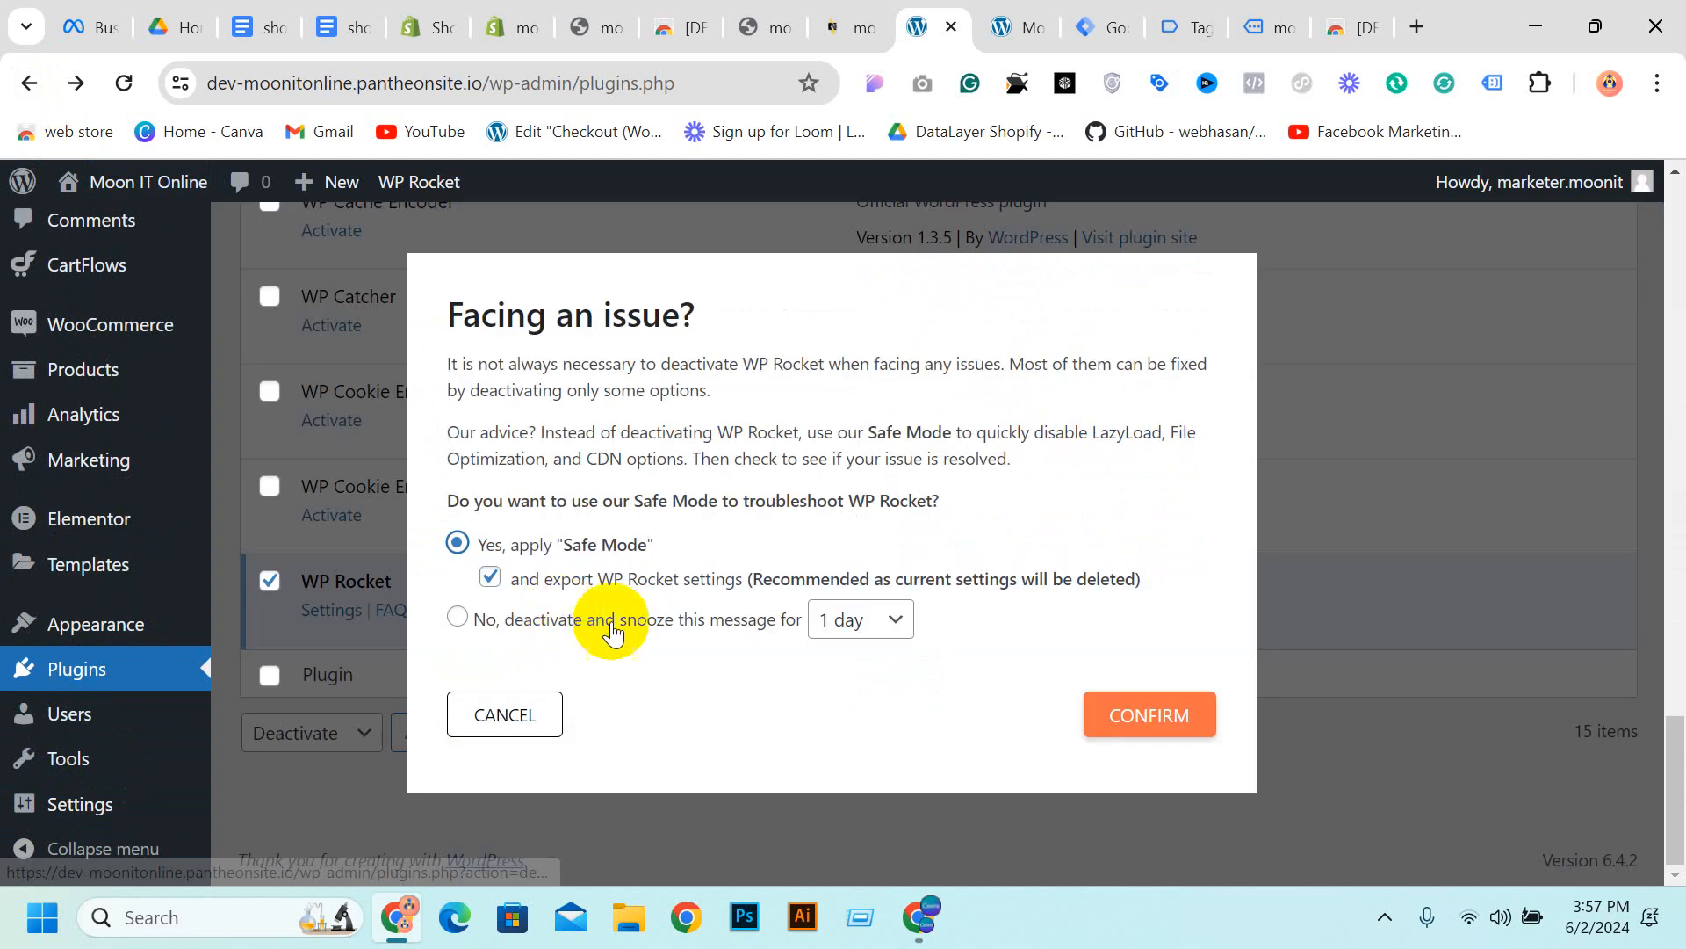
{"action": "left_click", "coordinate": [1164, 720]}
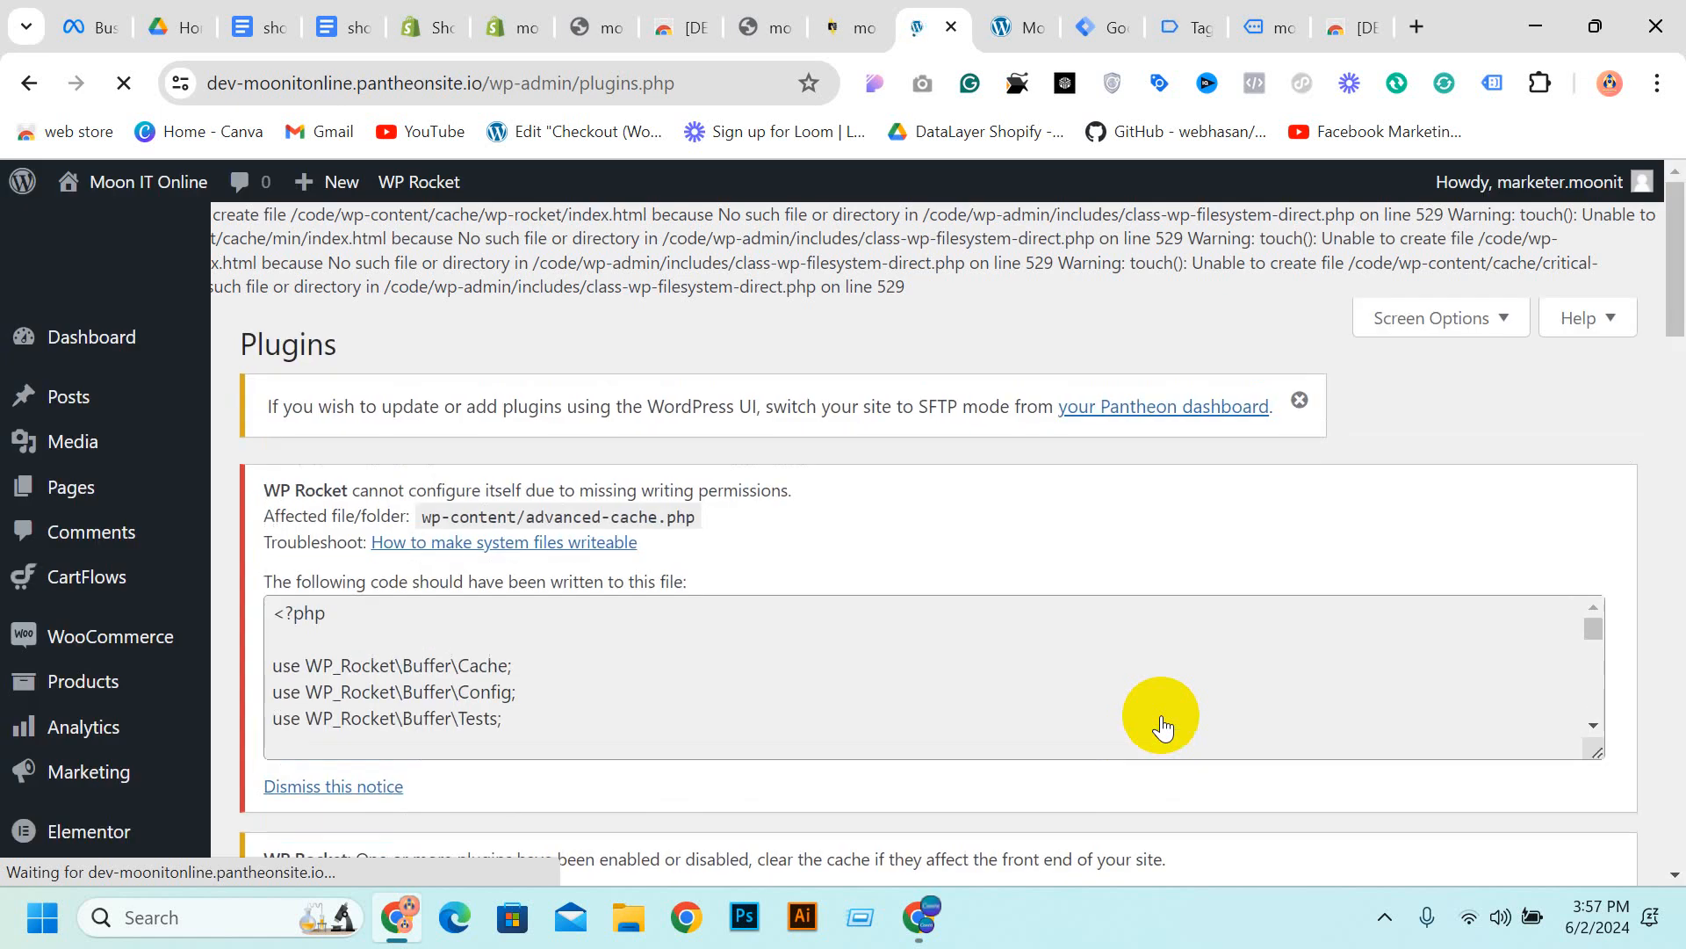
Try to deactivate WP Rocket again, choosing to deactivate without Safe Mode and snooze the message for 1 day
{"action": "scroll", "coordinate": [615, 693], "scroll_direction": "down", "scroll_amount": 15}
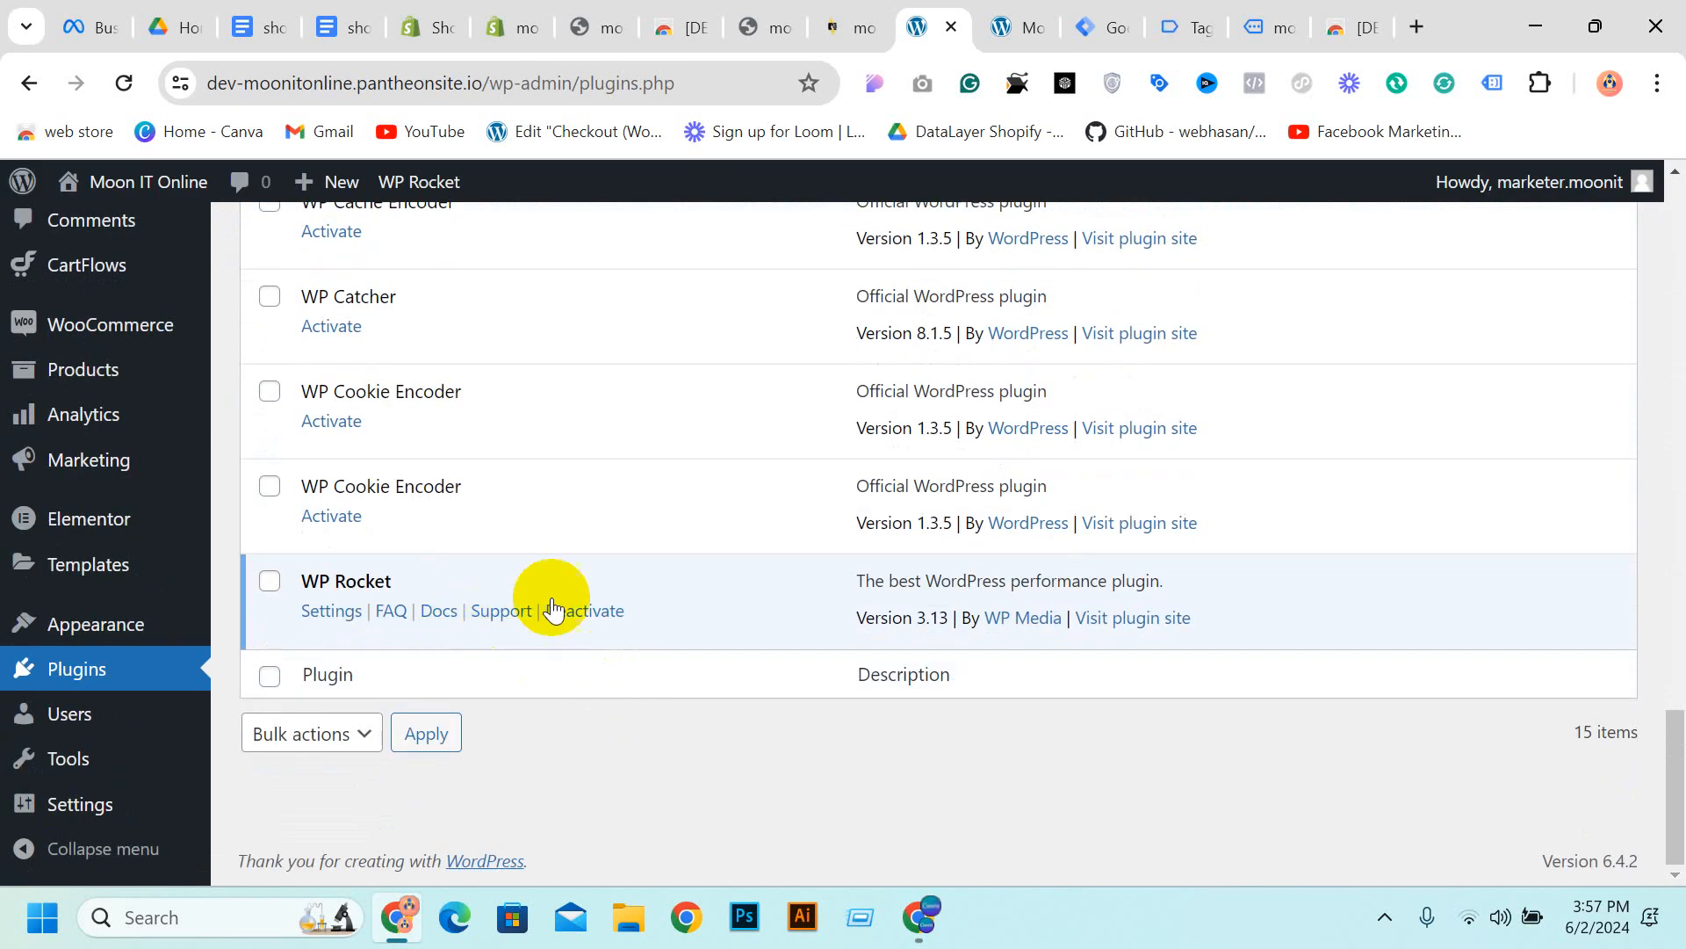
{"action": "left_click", "coordinate": [584, 610]}
{"action": "left_click", "coordinate": [480, 619]}
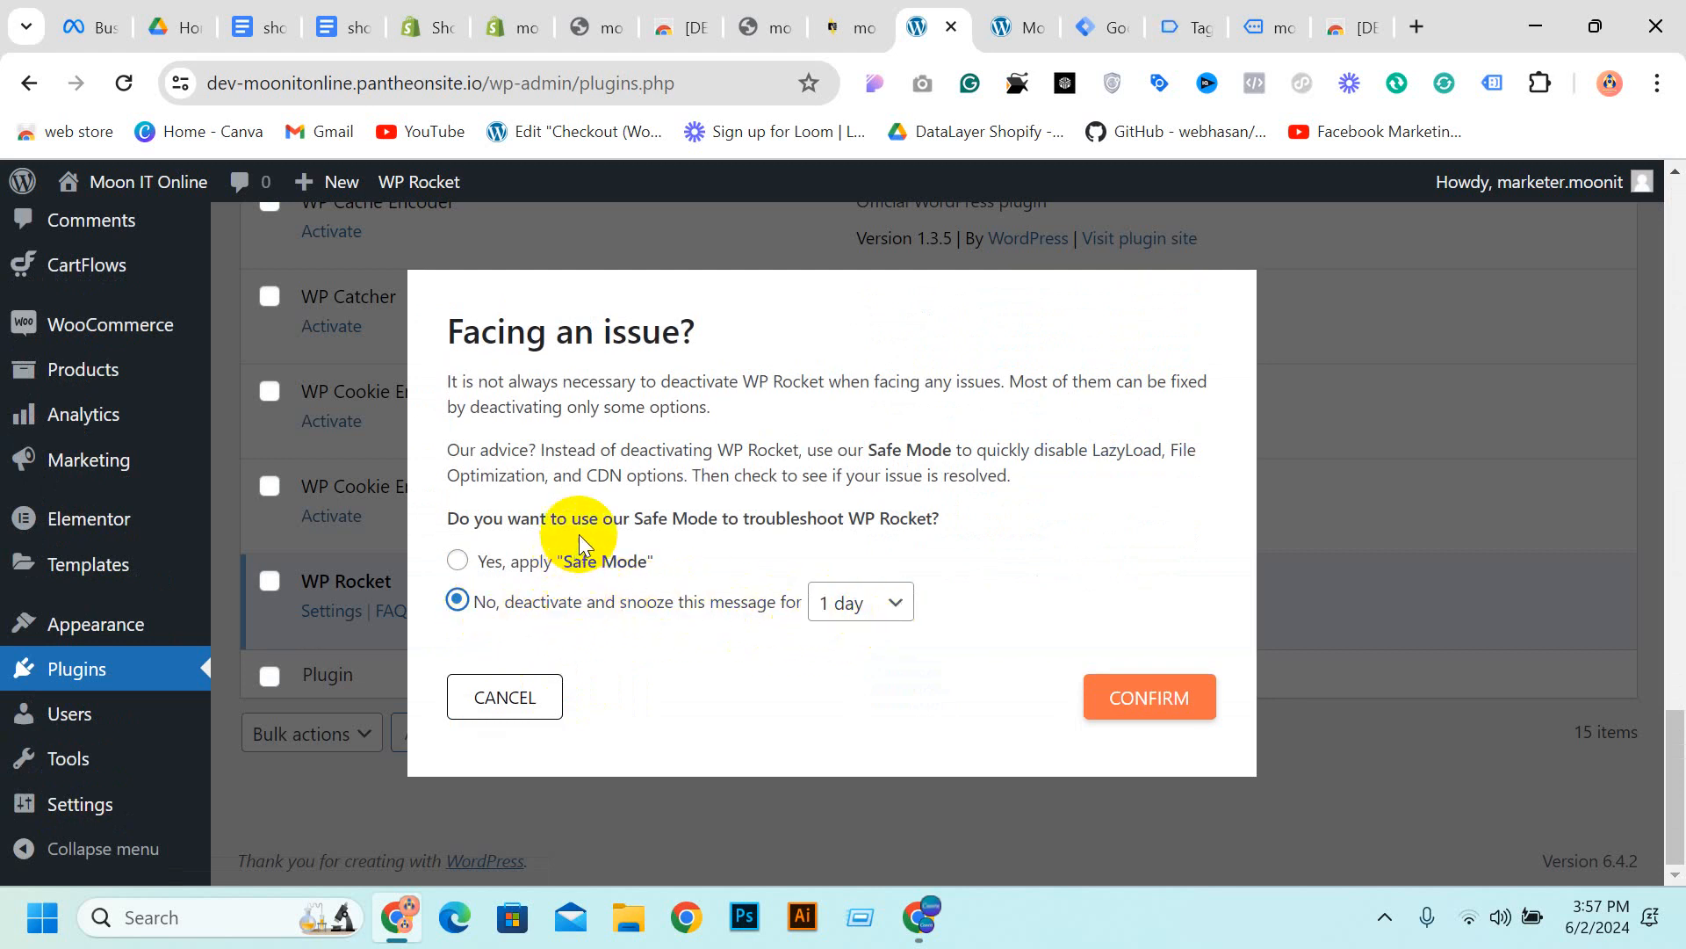
{"action": "left_click", "coordinate": [1167, 699]}
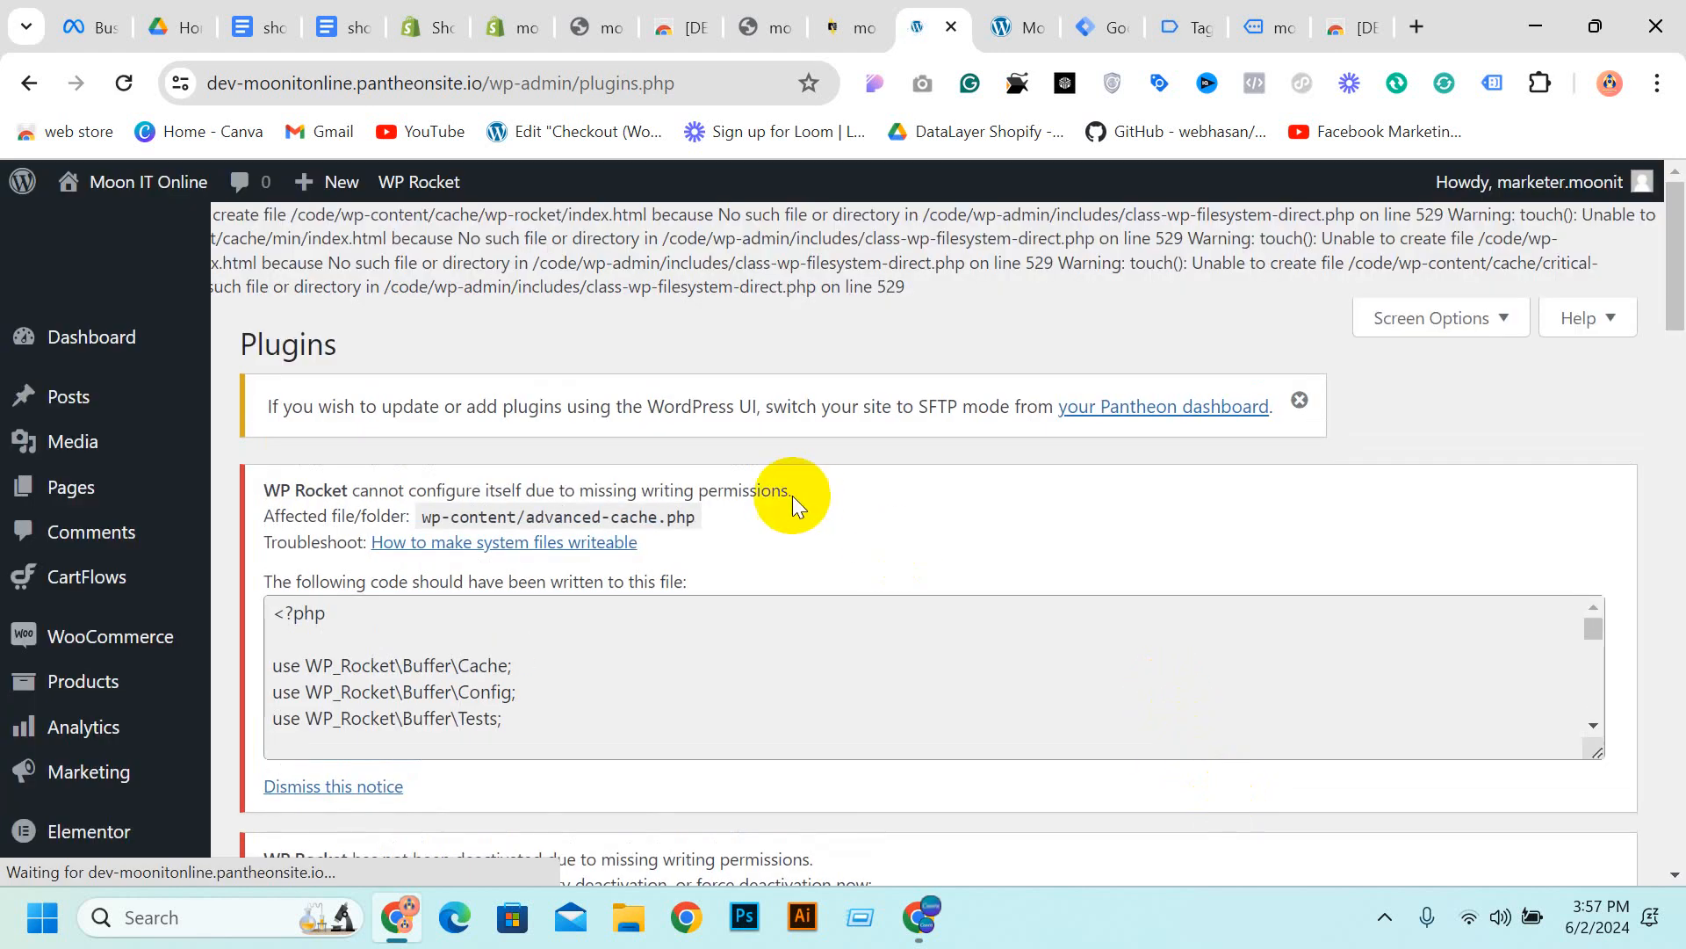
Find the GTM4WP plugin in the installed list and search Google for its name, "GTM4WP - A Google Tag Manager"
{"action": "scroll", "coordinate": [816, 518], "scroll_direction": "down", "scroll_amount": 5}
{"action": "scroll", "coordinate": [827, 530], "scroll_direction": "down", "scroll_amount": 15}
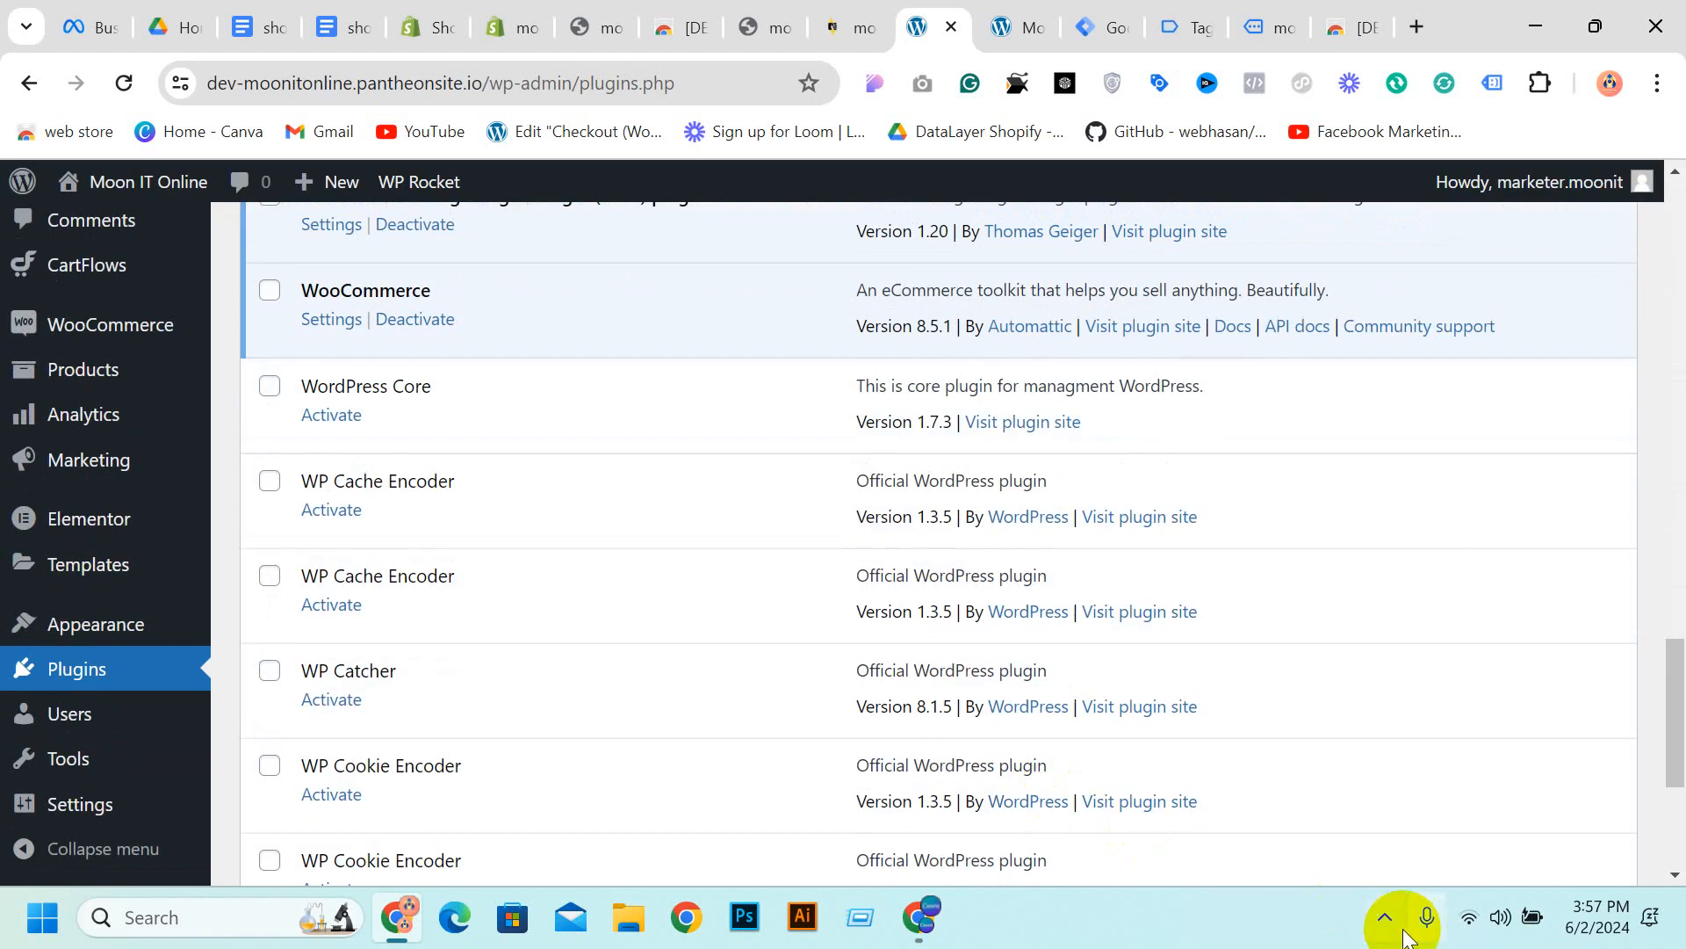
{"action": "left_click", "coordinate": [1397, 912]}
{"action": "scroll", "coordinate": [715, 704], "scroll_direction": "up", "scroll_amount": 11}
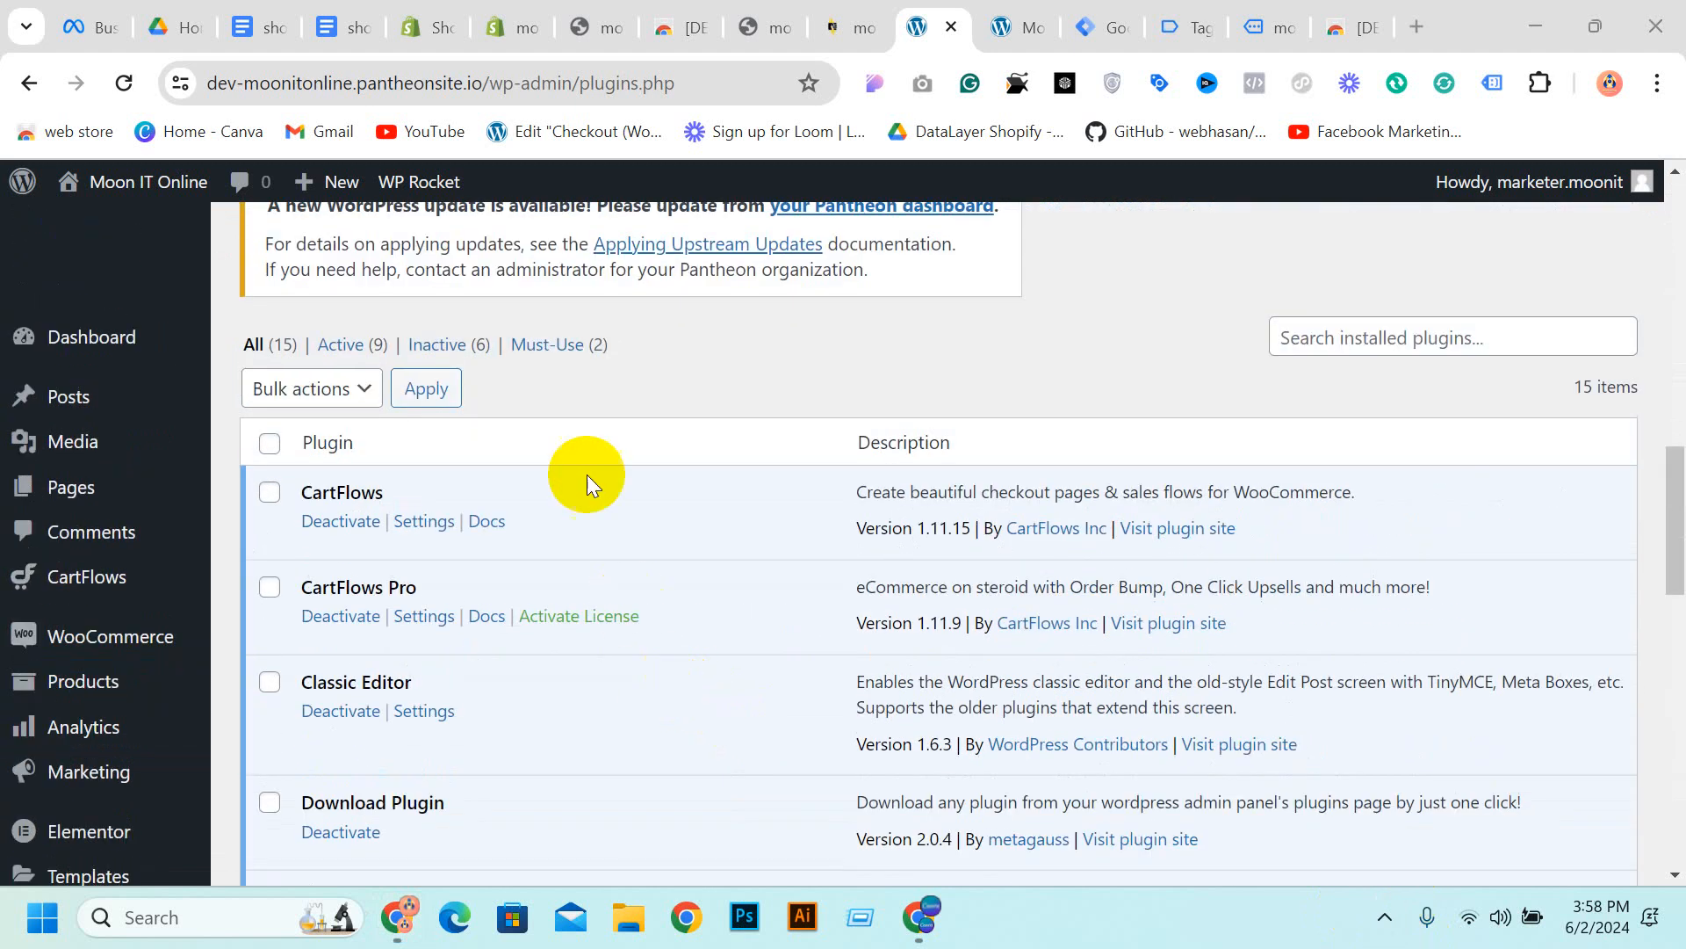
{"action": "scroll", "coordinate": [569, 478], "scroll_direction": "down", "scroll_amount": 4}
{"action": "scroll", "coordinate": [569, 478], "scroll_direction": "down", "scroll_amount": 5}
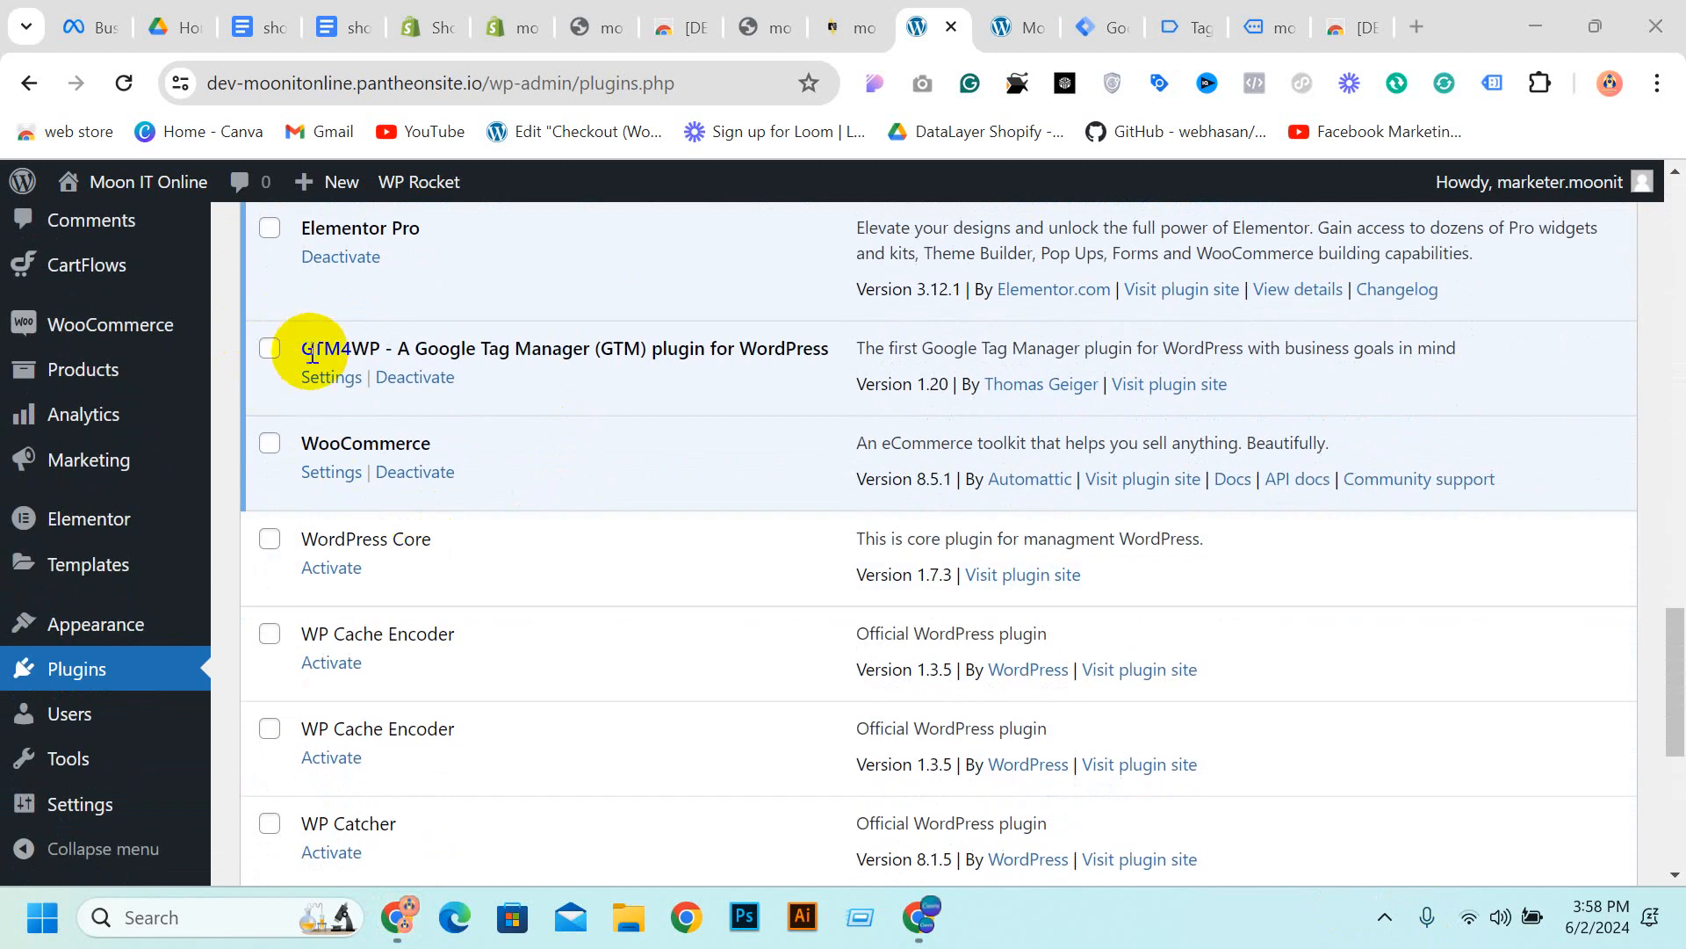
{"action": "left_click_drag", "start_coordinate": [308, 348], "coordinate": [577, 348]}
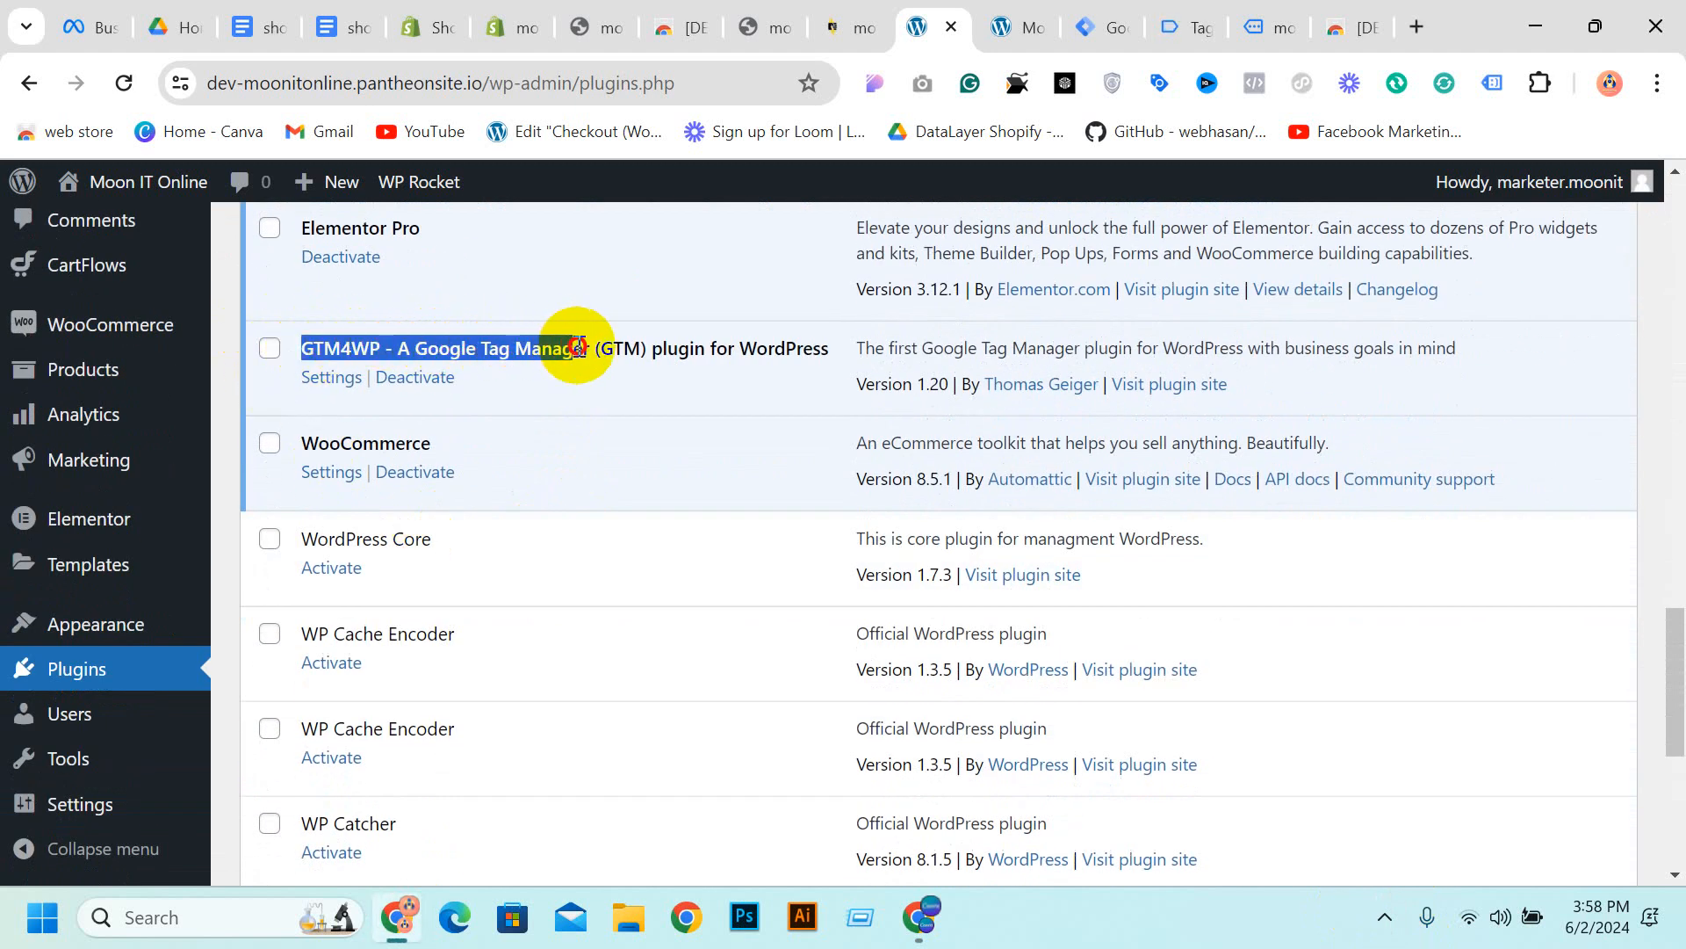
{"action": "right_click", "coordinate": [588, 353]}
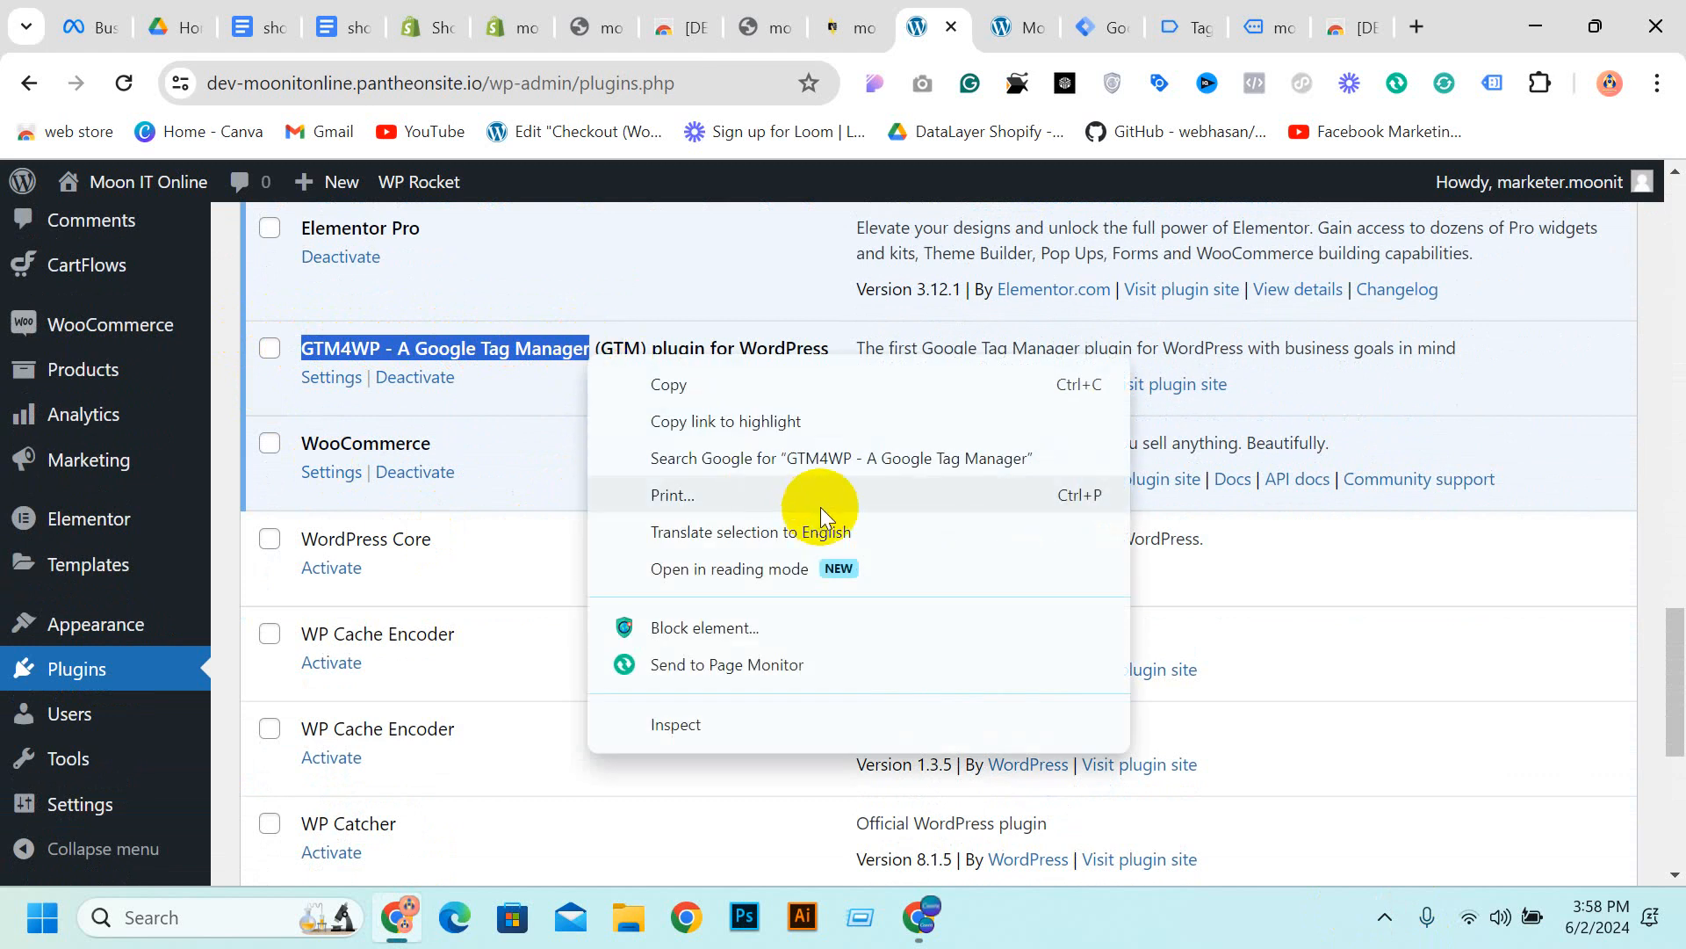
{"action": "left_click", "coordinate": [843, 463]}
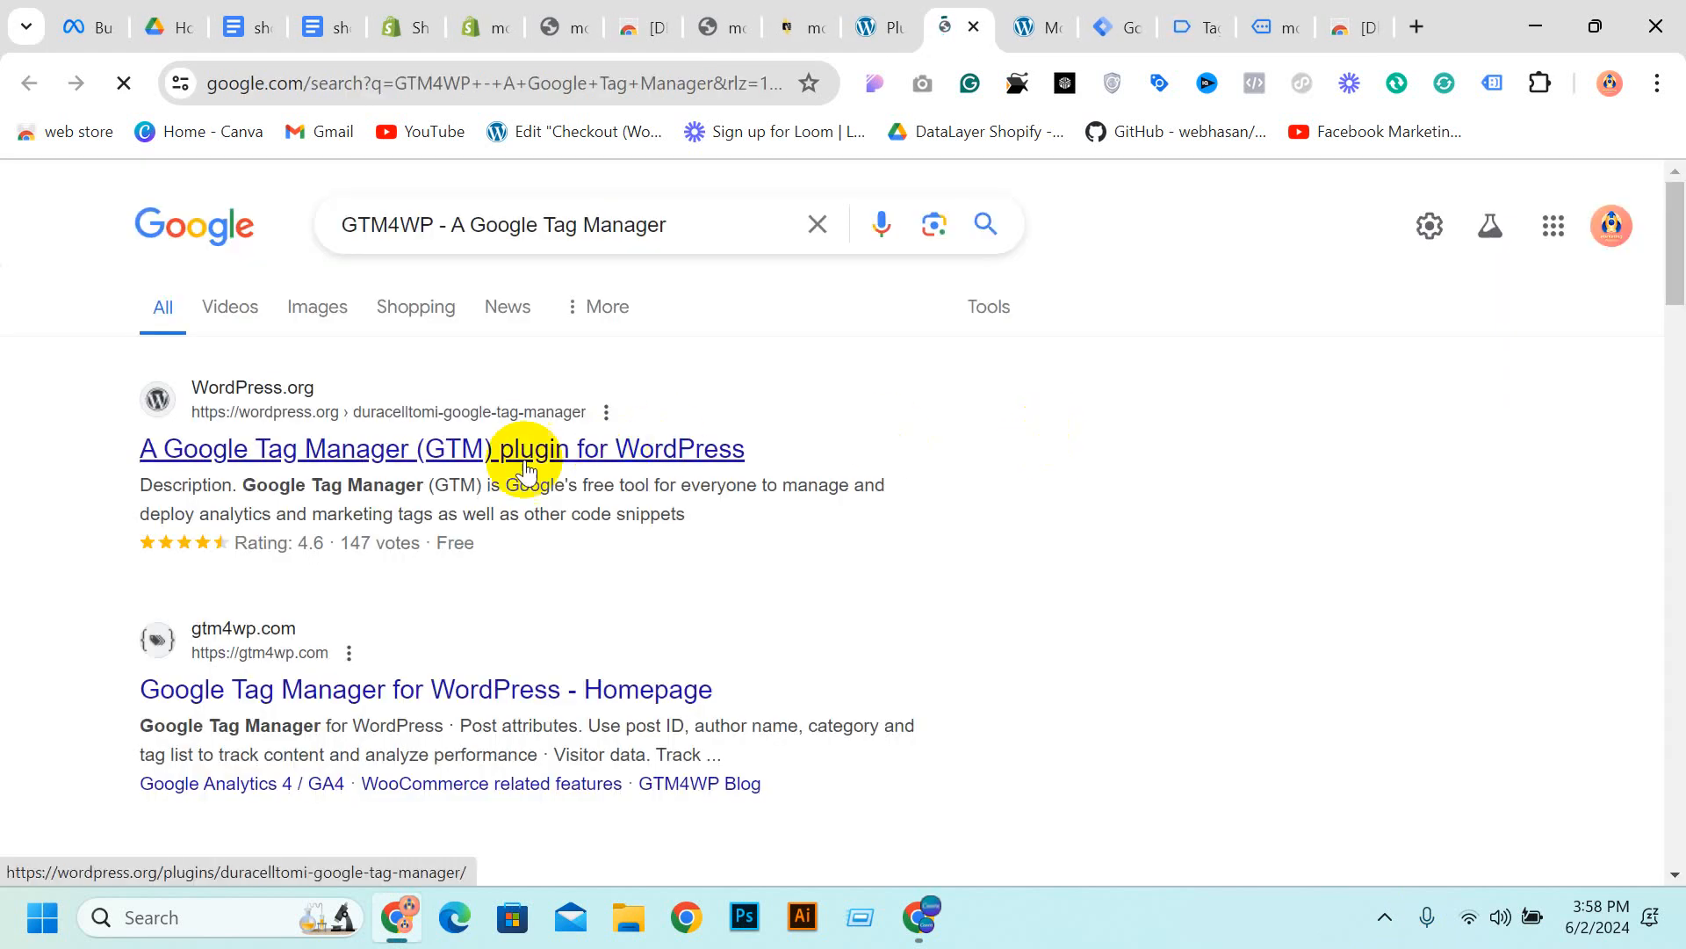
Open the WordPress.org result for the GTM4WP plugin, look over its page, and close it to return to the Plugins page
{"action": "left_click", "coordinate": [512, 463]}
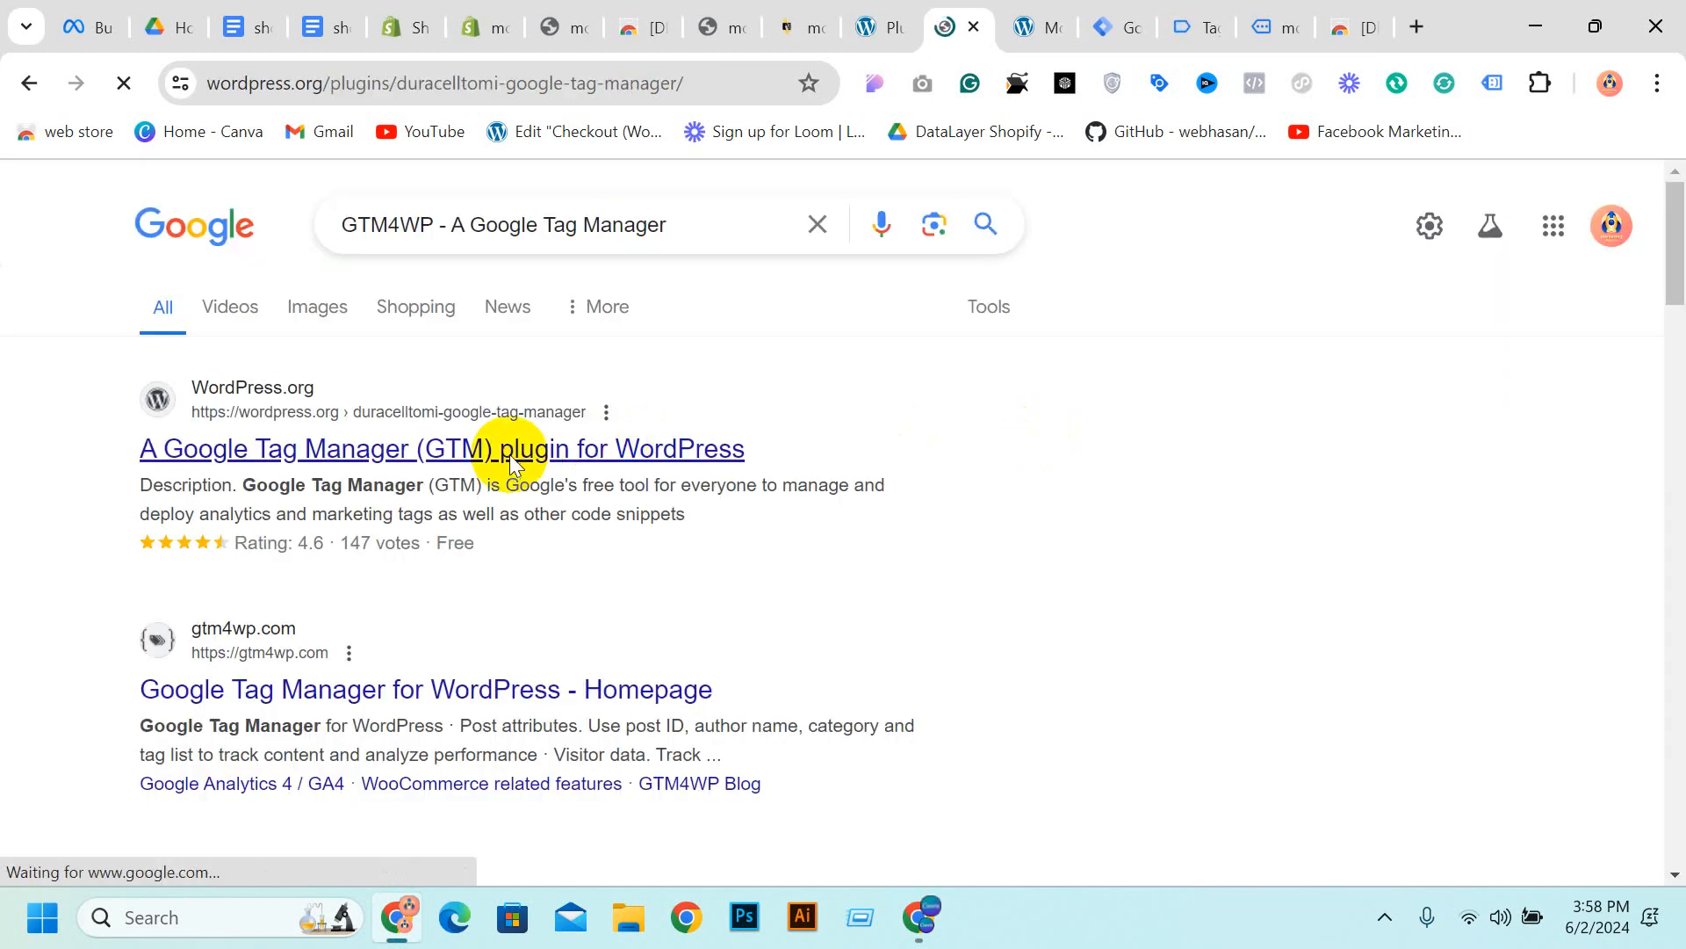
{"action": "scroll", "coordinate": [878, 459], "scroll_direction": "down", "scroll_amount": 3}
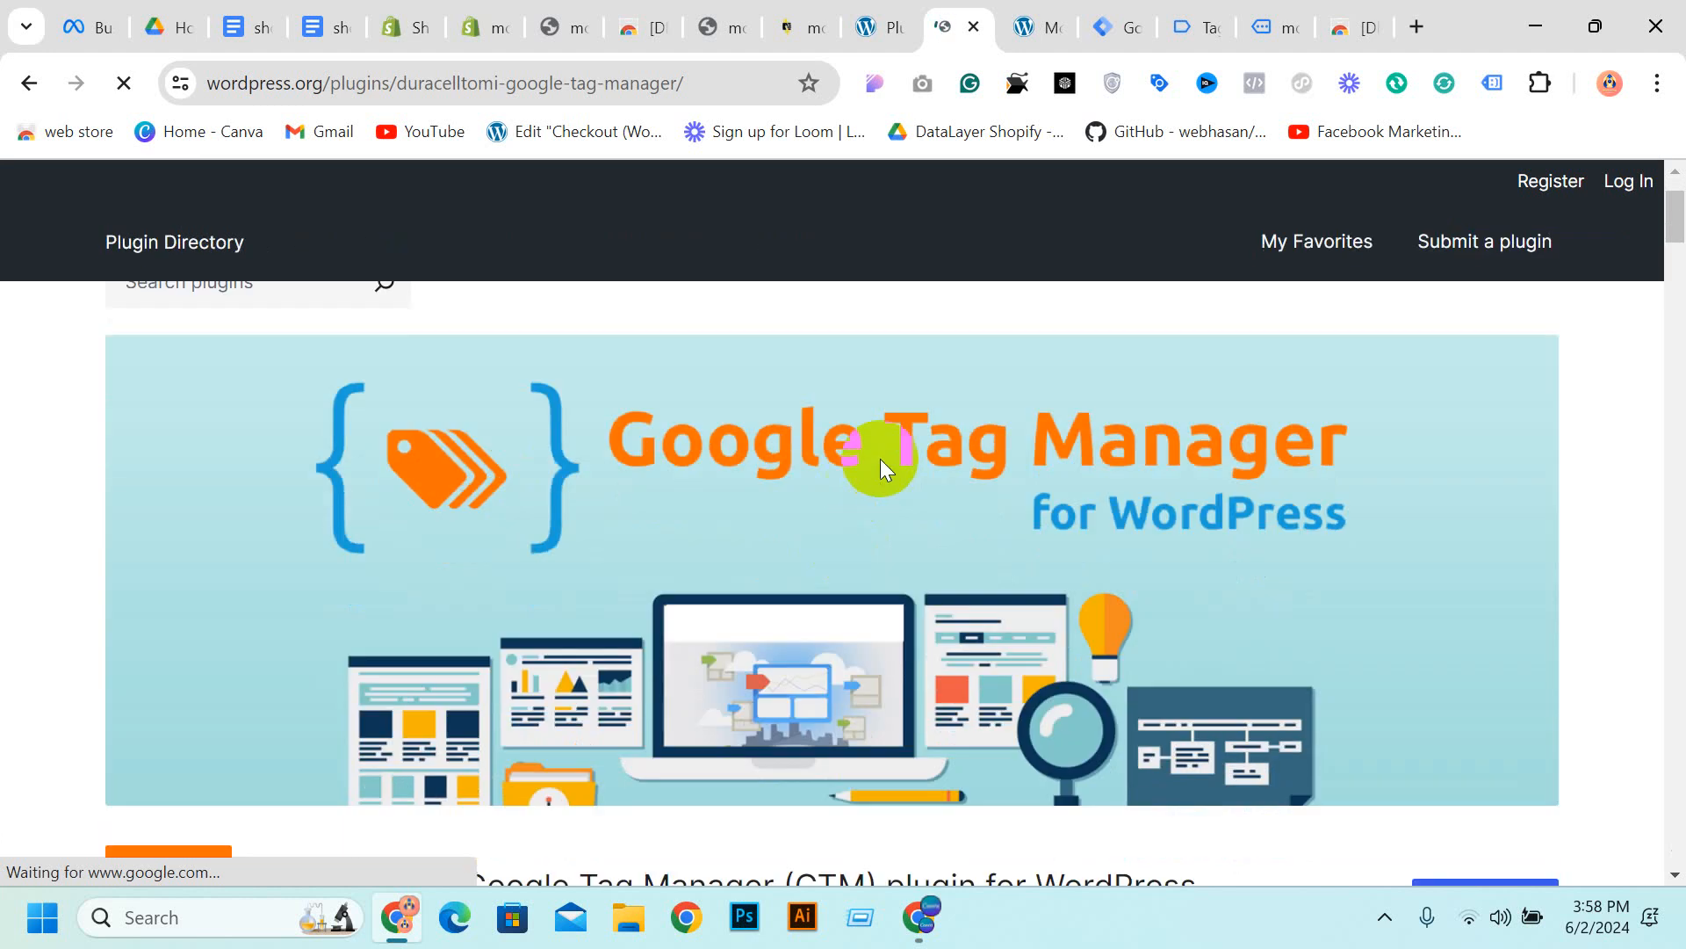
{"action": "scroll", "coordinate": [856, 420], "scroll_direction": "down", "scroll_amount": 1}
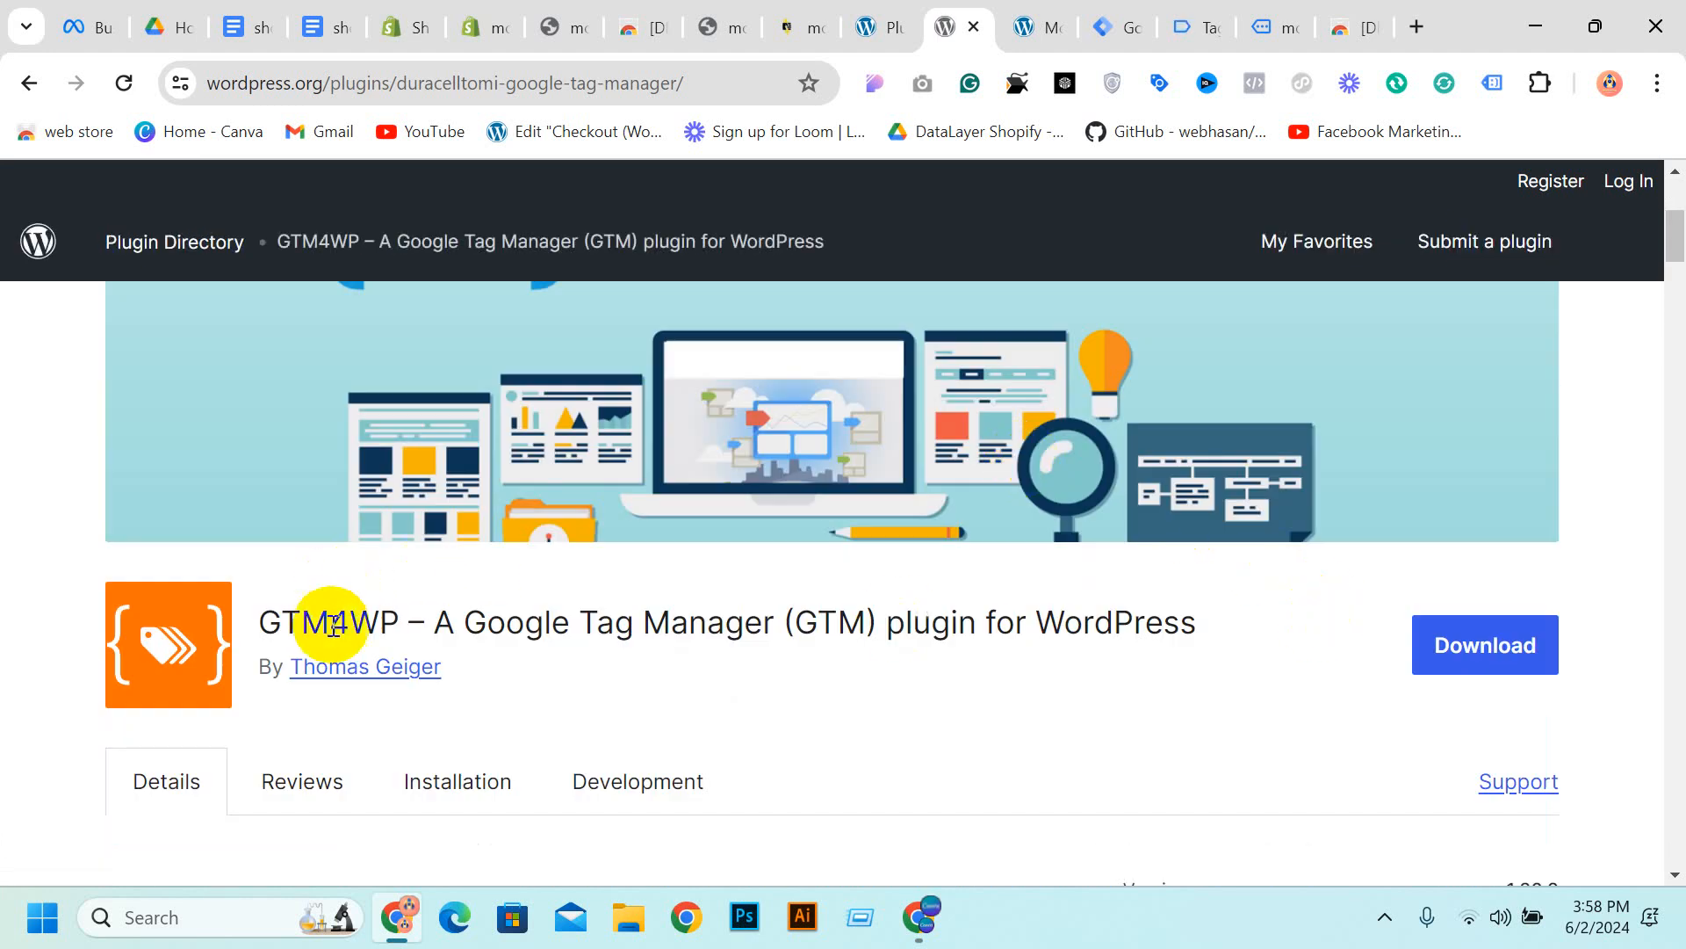
{"action": "scroll", "coordinate": [840, 642], "scroll_direction": "up", "scroll_amount": 4}
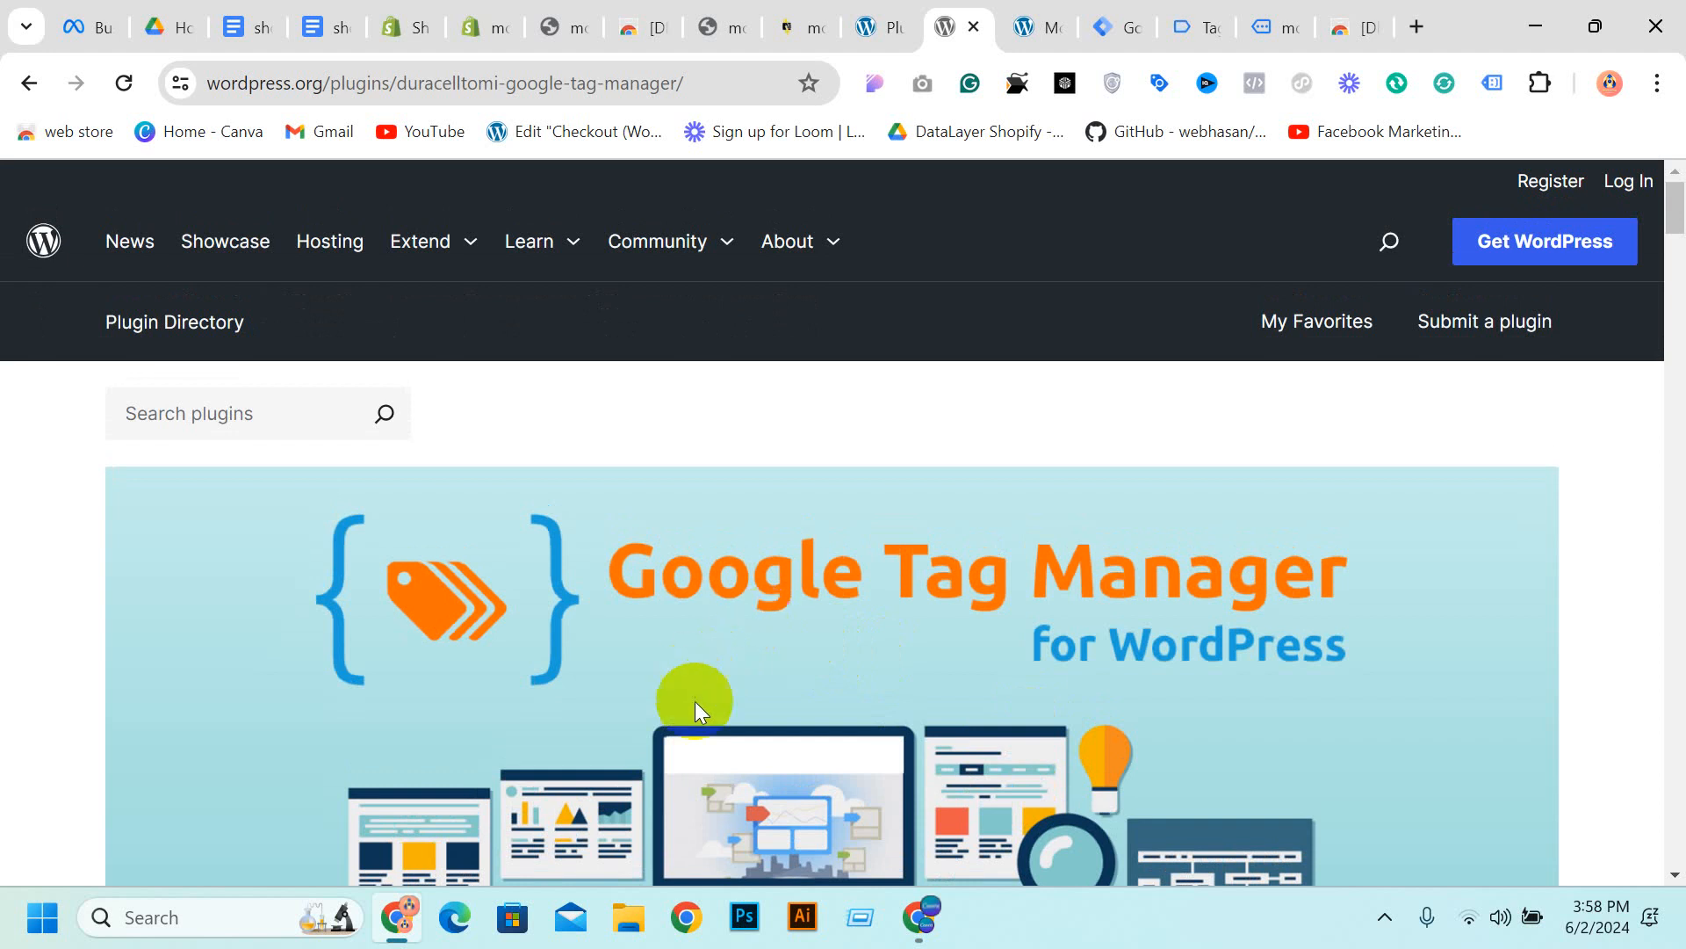
{"action": "left_click", "coordinate": [973, 29]}
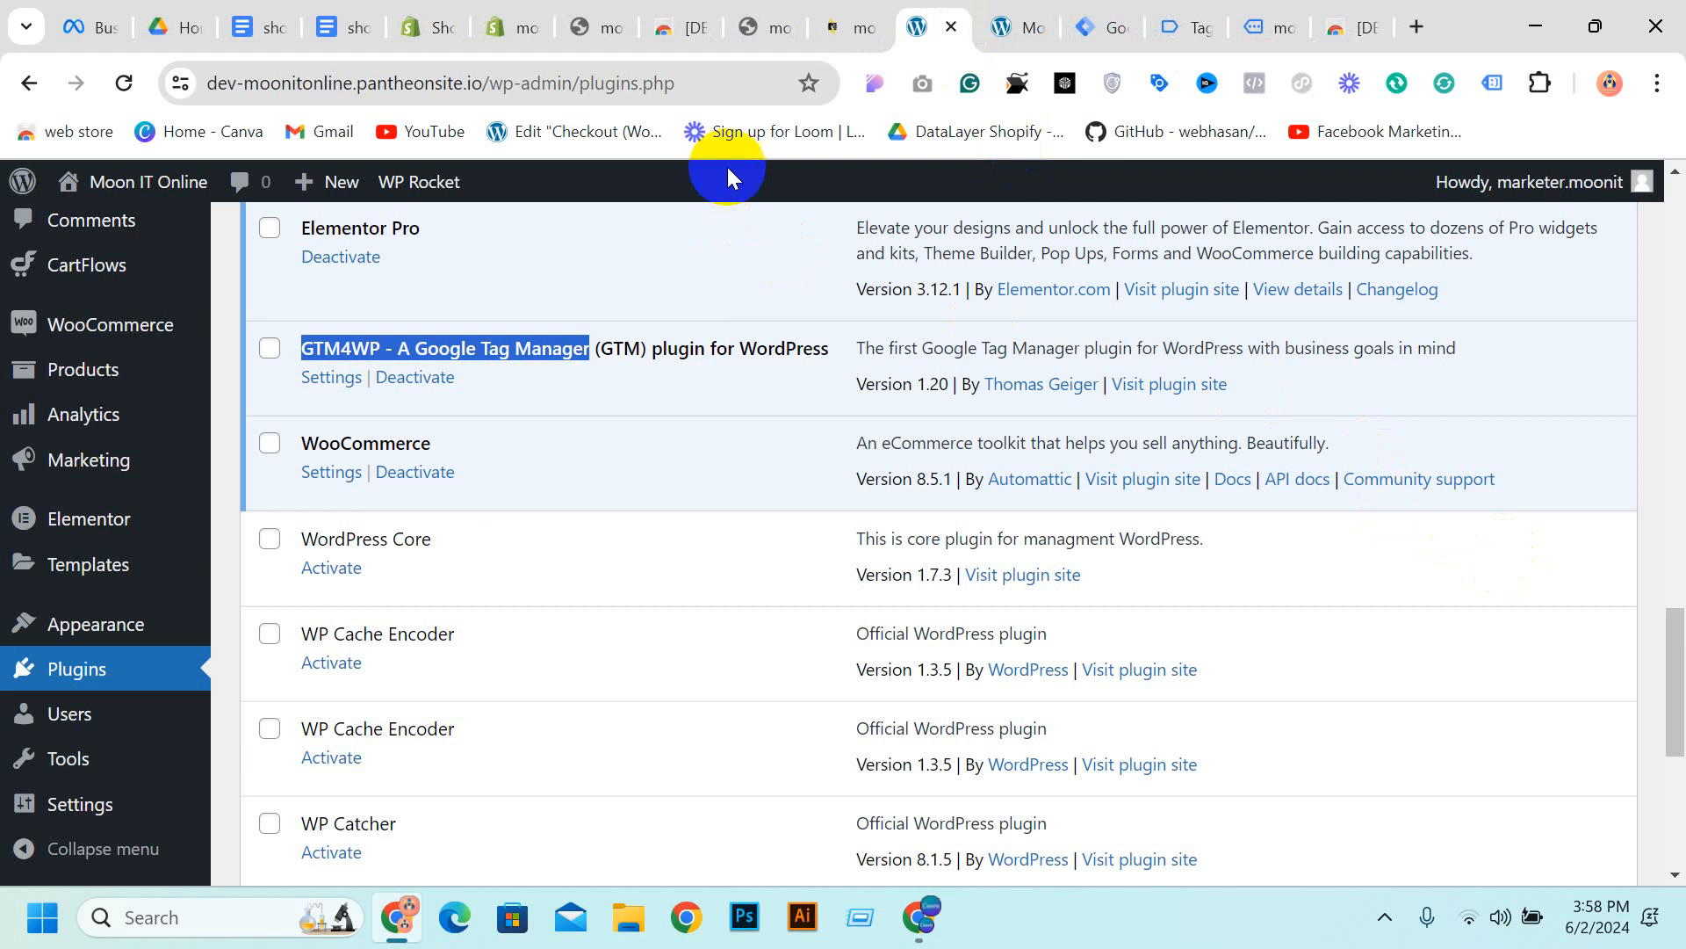
{"action": "scroll", "coordinate": [621, 371], "scroll_direction": "up", "scroll_amount": 3}
{"action": "scroll", "coordinate": [347, 545], "scroll_direction": "down", "scroll_amount": 2}
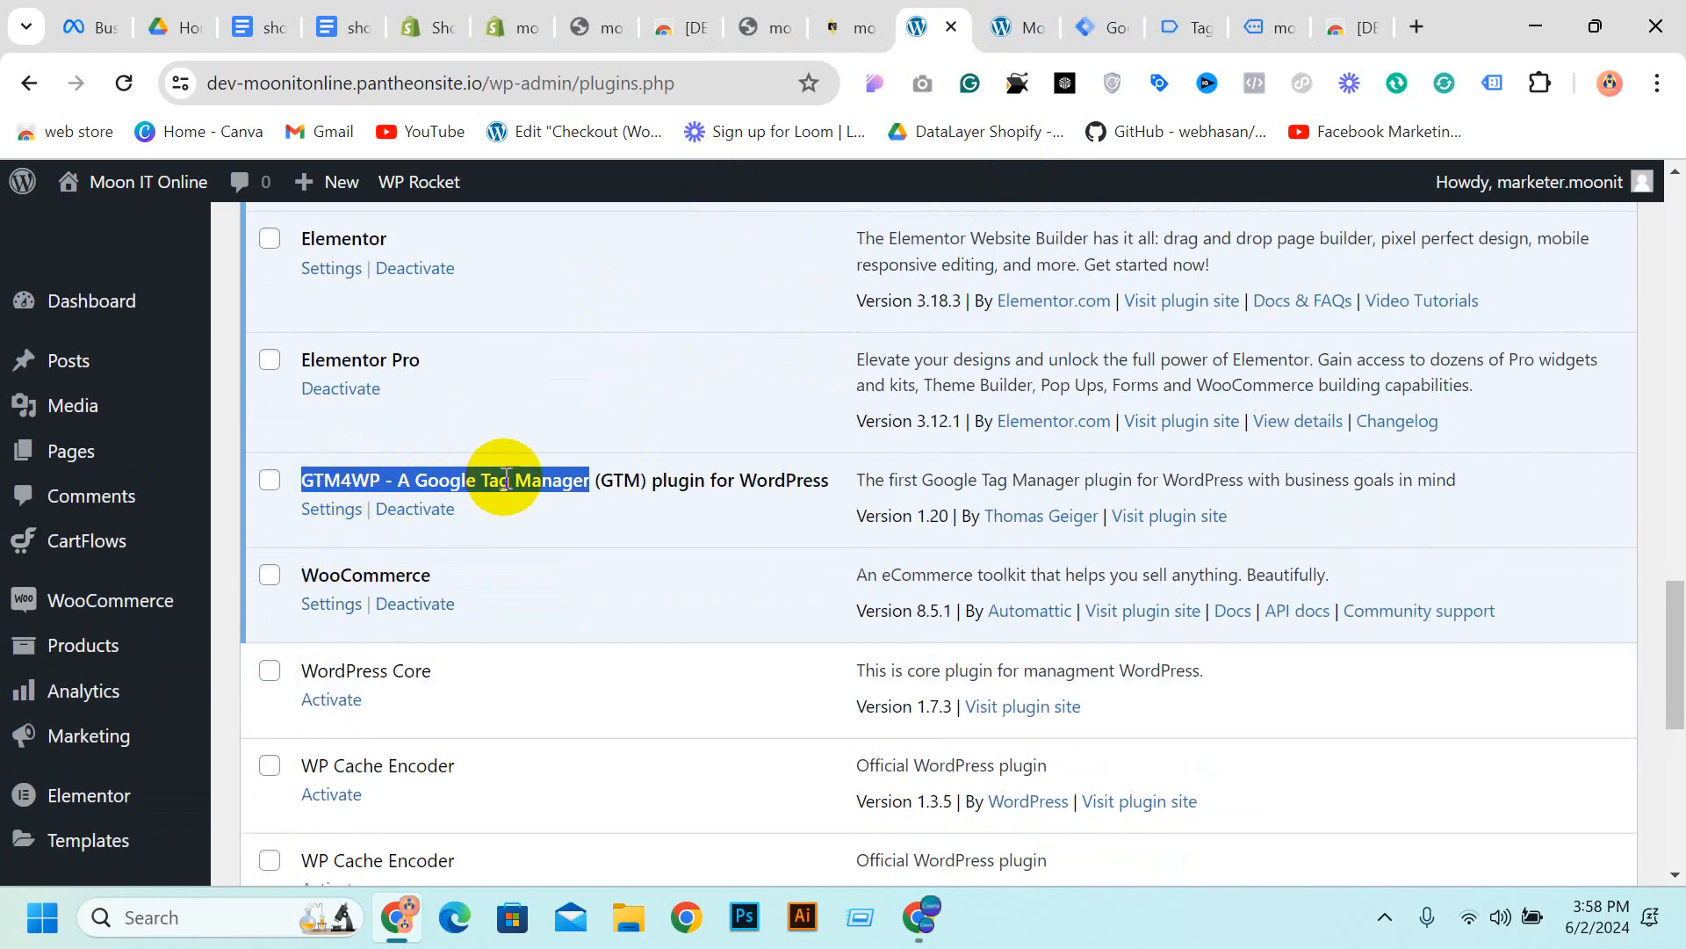
{"action": "scroll", "coordinate": [407, 452], "scroll_direction": "up", "scroll_amount": 10}
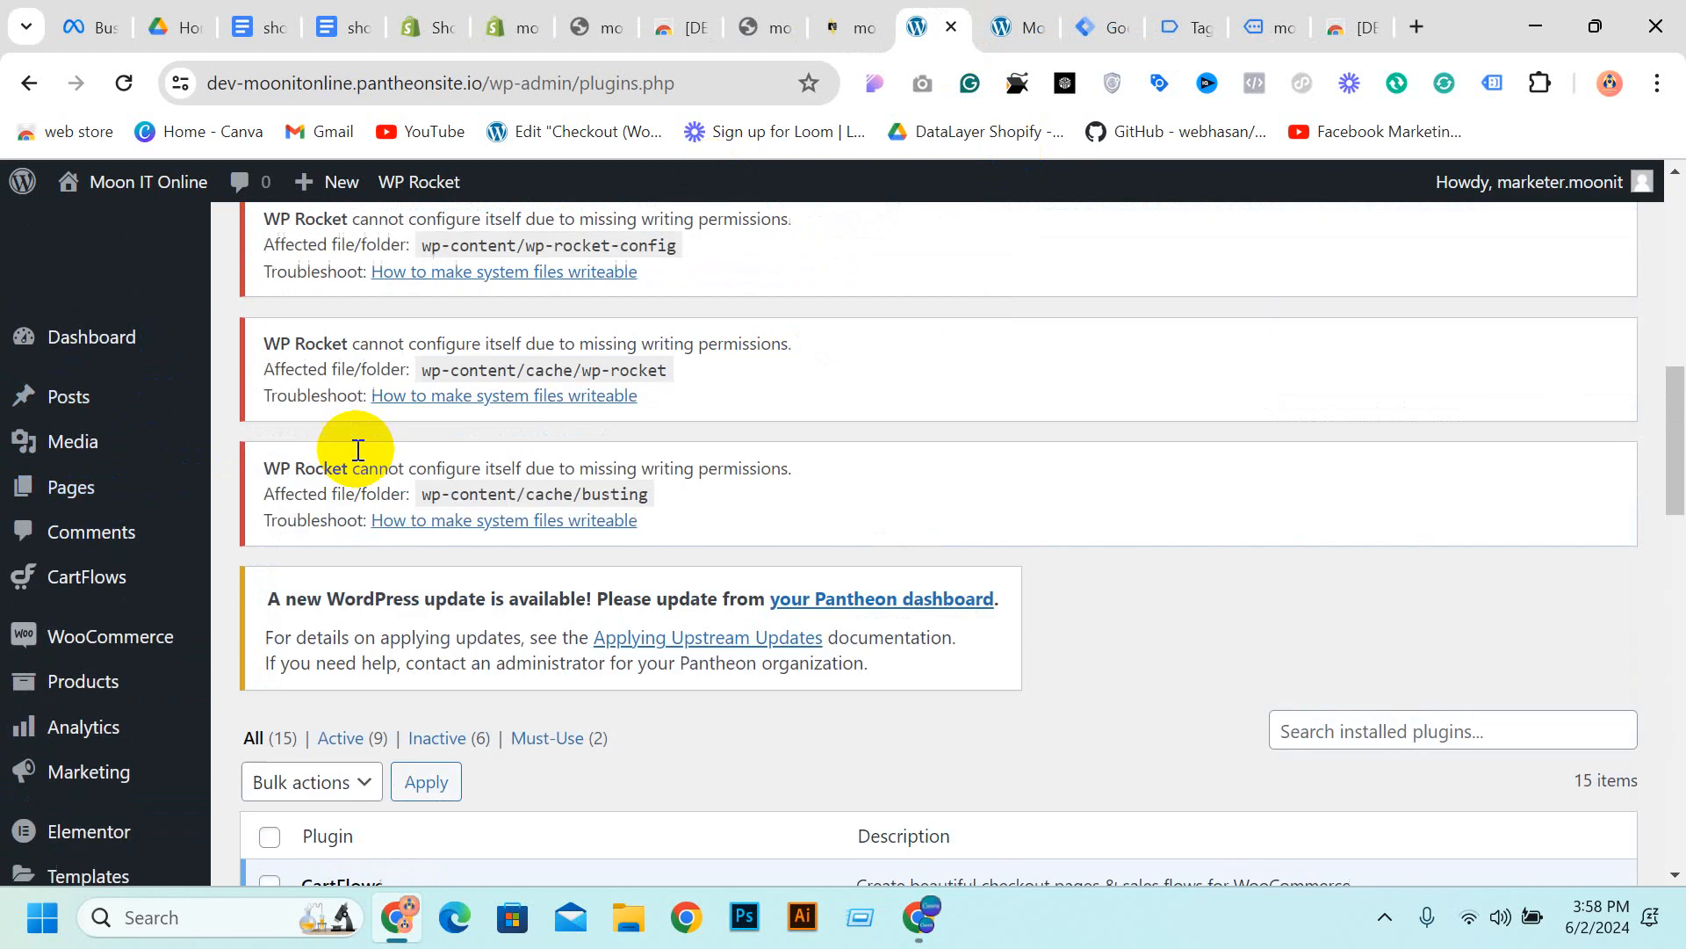
{"action": "scroll", "coordinate": [76, 694], "scroll_direction": "up", "scroll_amount": 1}
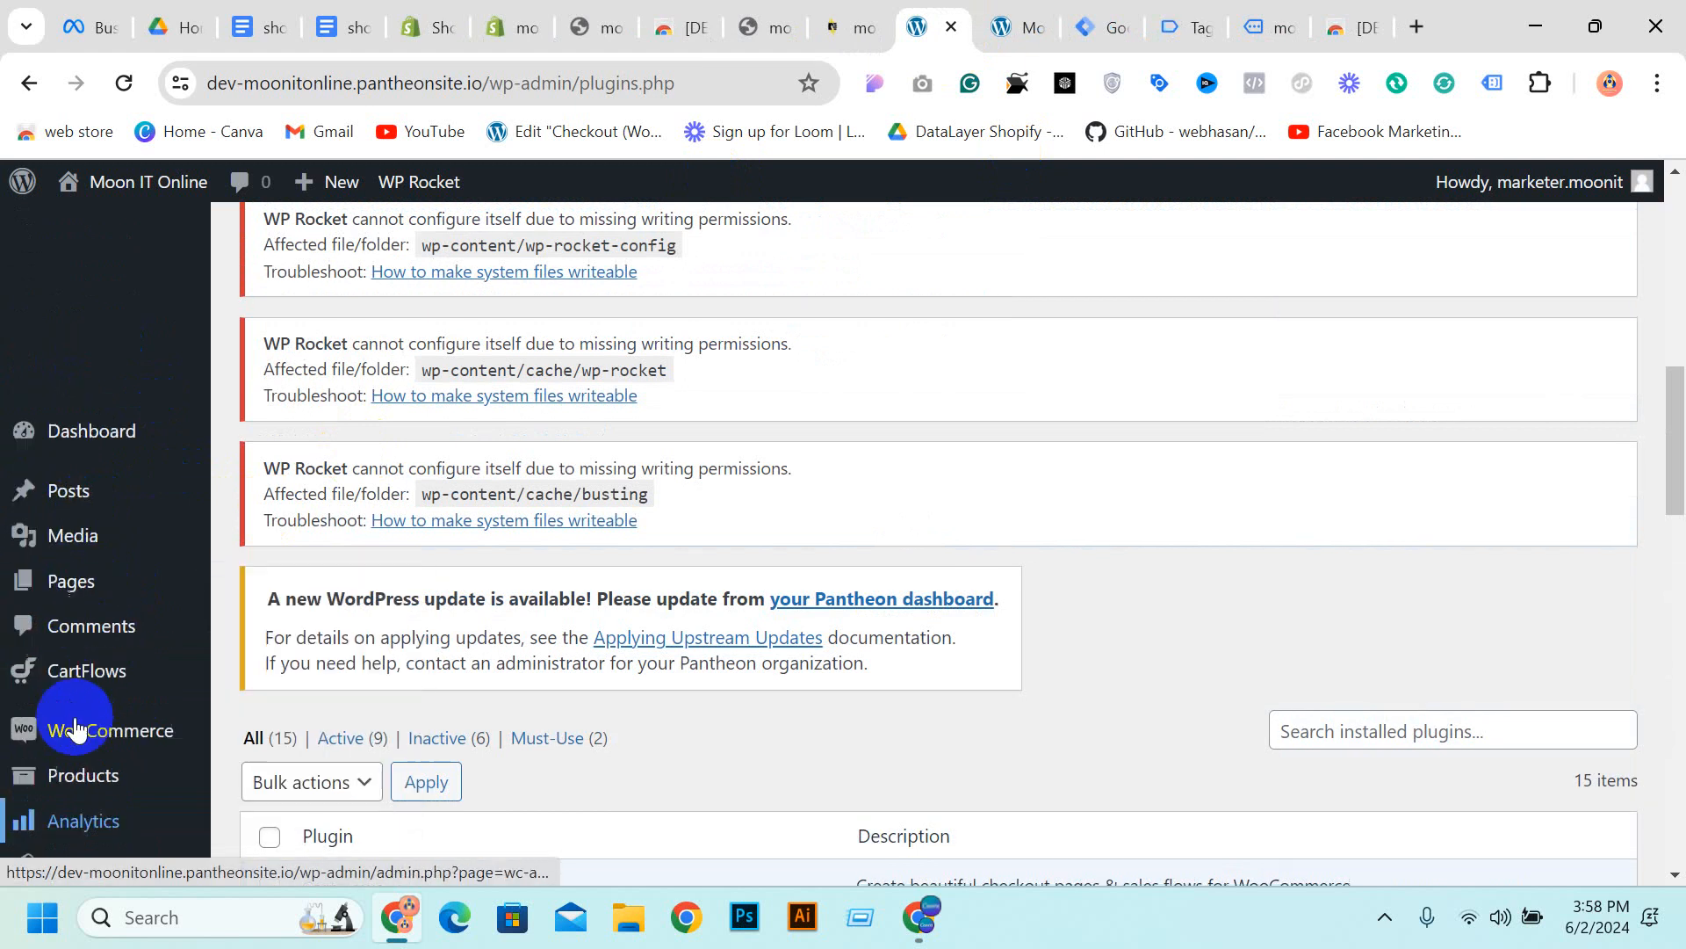
{"action": "scroll", "coordinate": [77, 734], "scroll_direction": "down", "scroll_amount": 3}
{"action": "scroll", "coordinate": [79, 742], "scroll_direction": "down", "scroll_amount": 3}
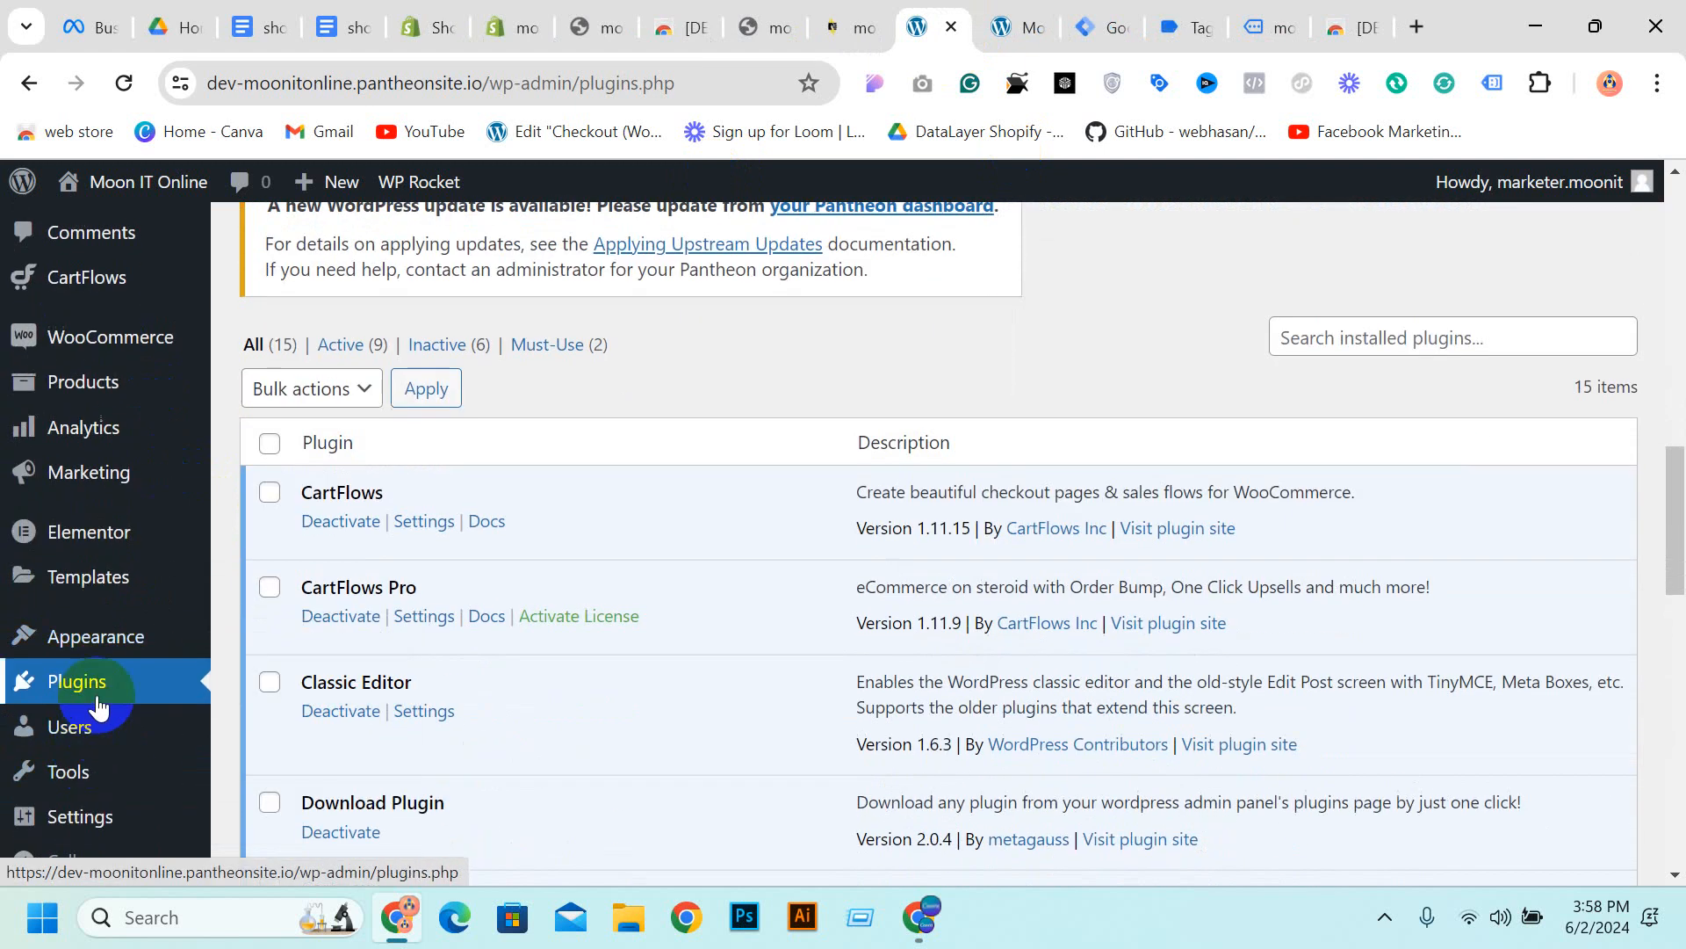
{"action": "mouse_move", "coordinate": [139, 648]}
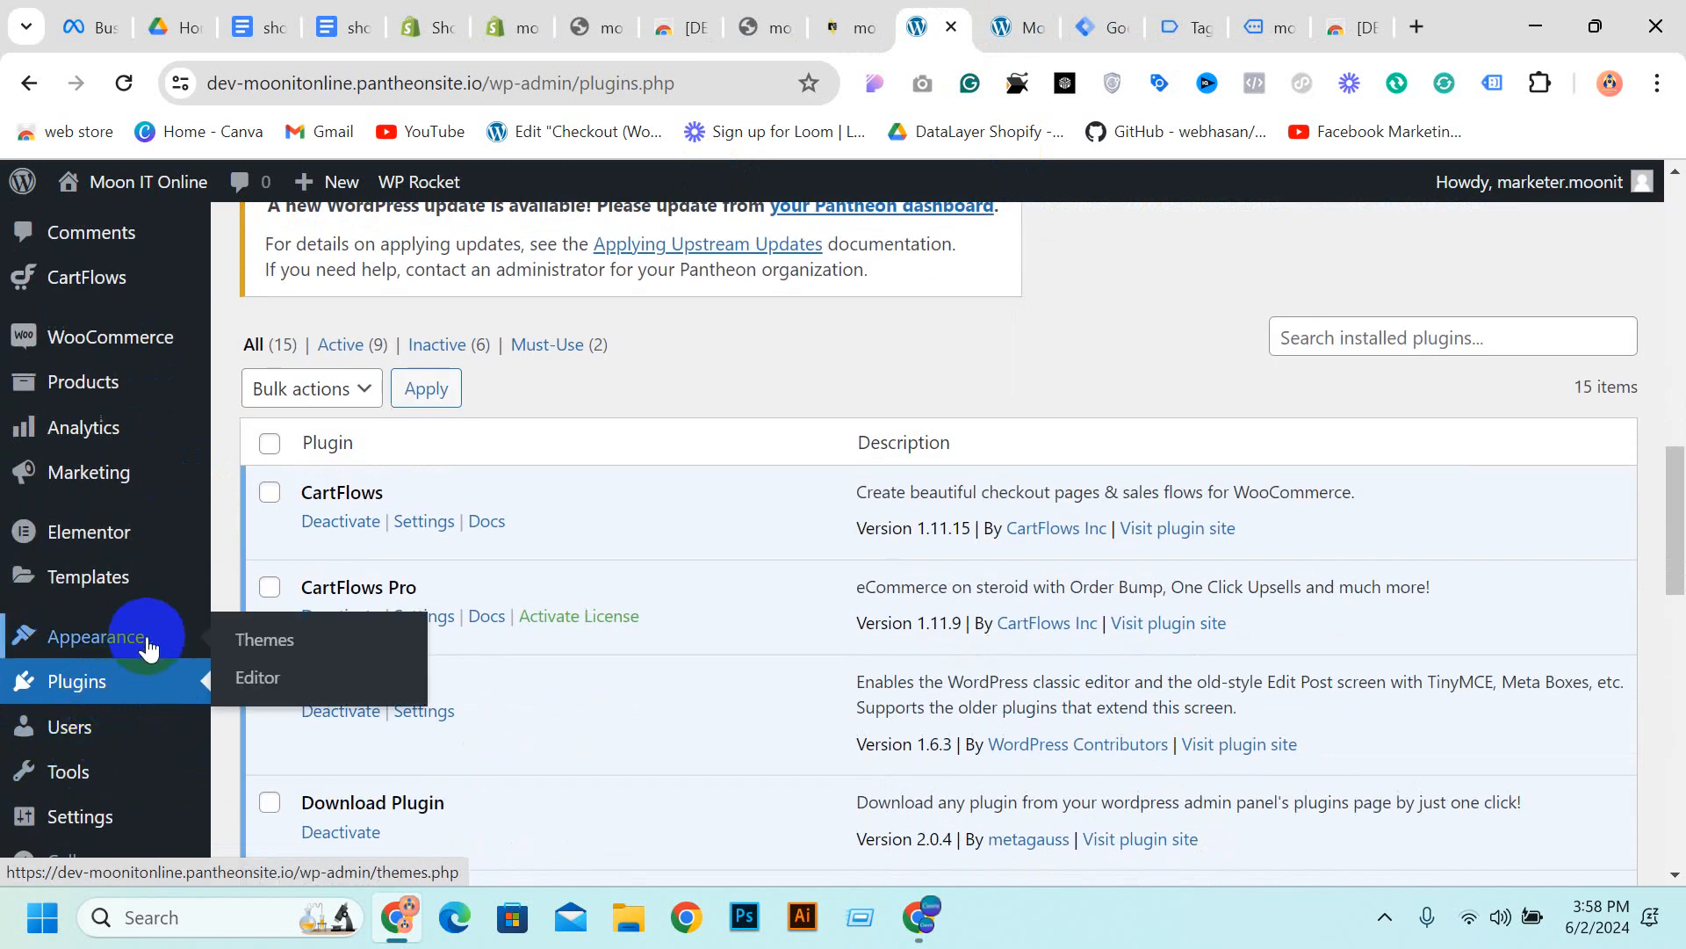
{"action": "left_click", "coordinate": [267, 680]}
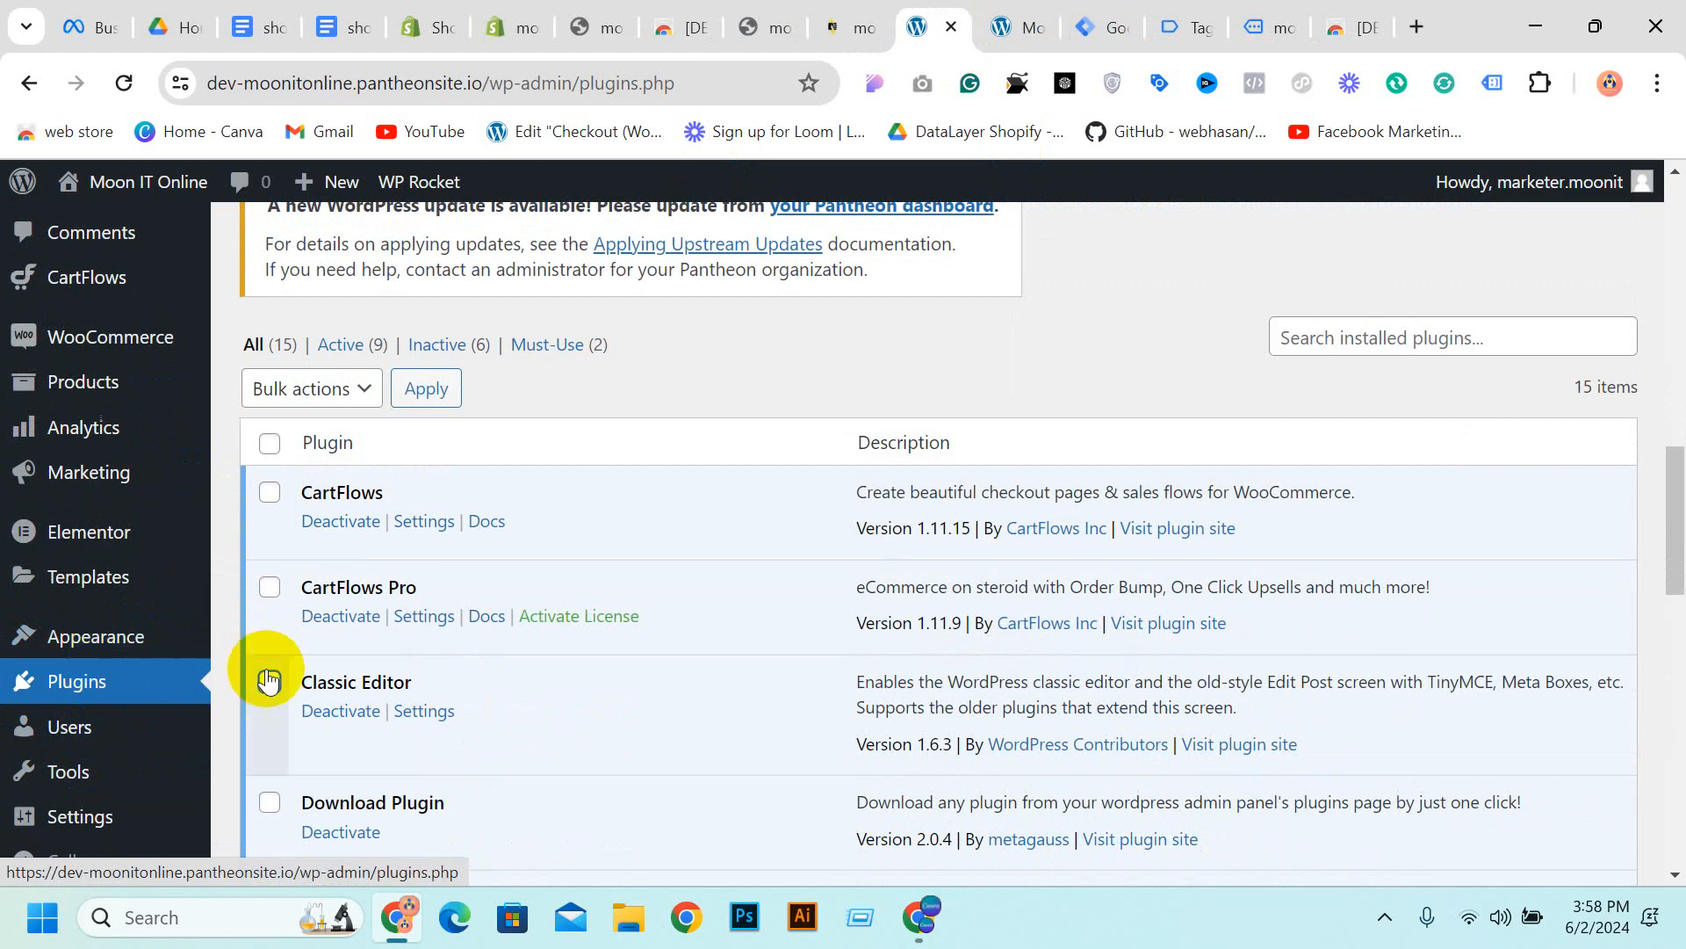
{"action": "scroll", "coordinate": [35, 606], "scroll_direction": "down", "scroll_amount": 3}
{"action": "mouse_move", "coordinate": [79, 707]}
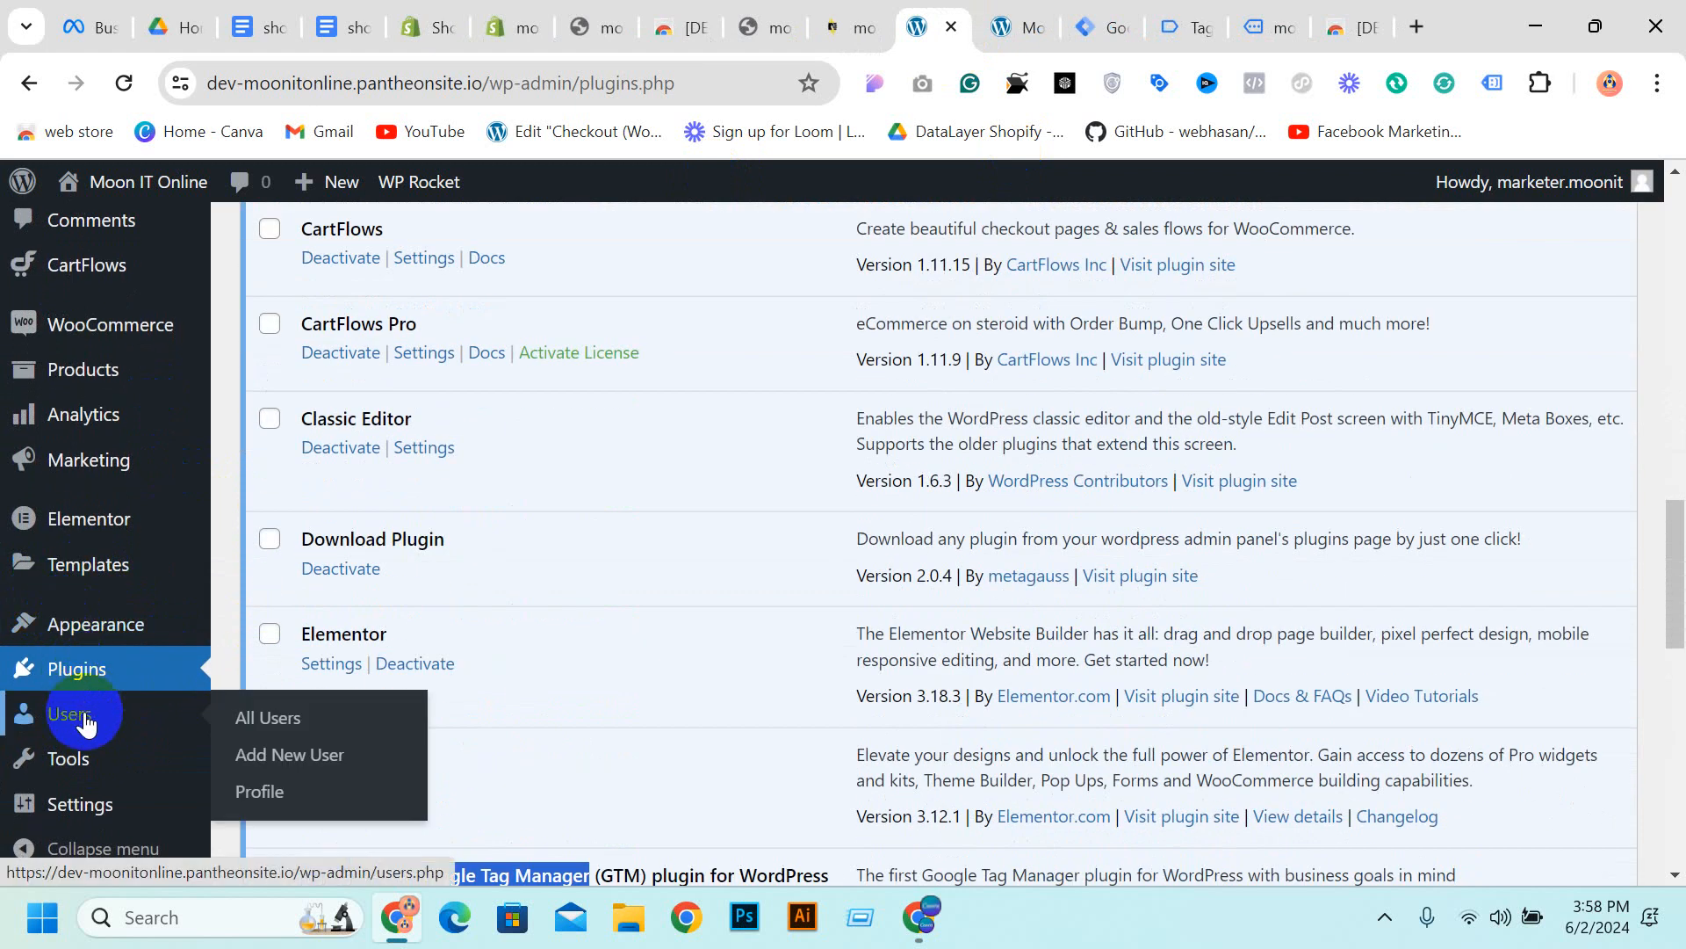
{"action": "scroll", "coordinate": [913, 446], "scroll_direction": "down", "scroll_amount": 3}
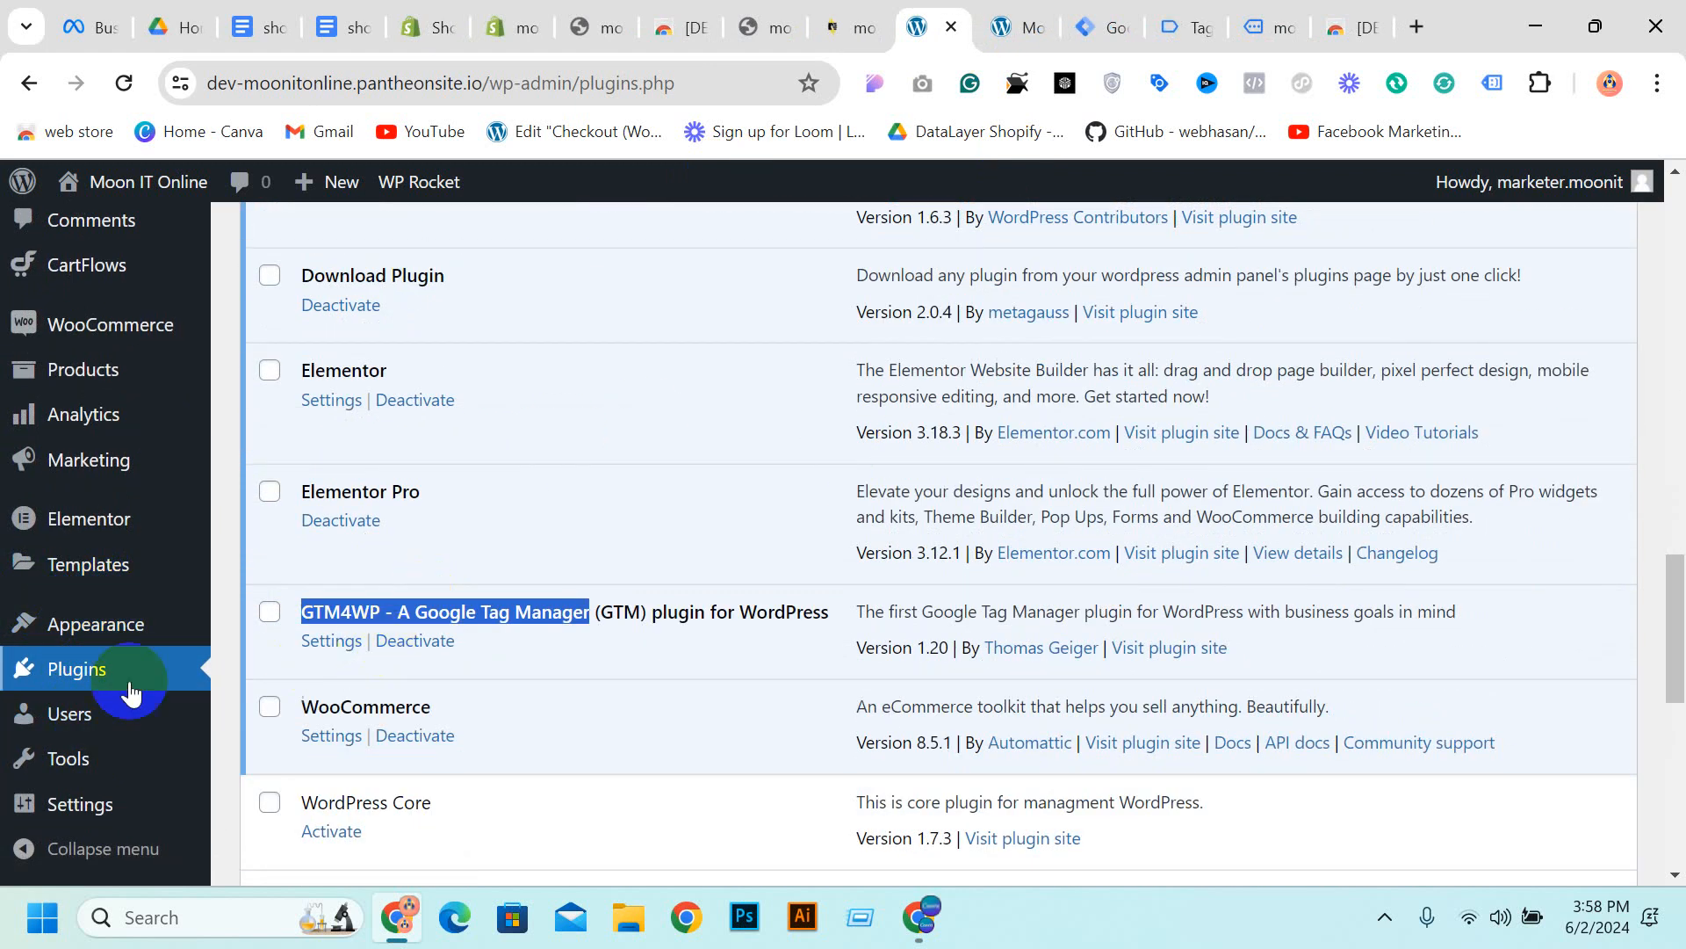
Open the Google Tag Manager settings page of the WordPress site and go past the WP Rocket notices
{"action": "scroll", "coordinate": [91, 752], "scroll_direction": "down", "scroll_amount": 2}
{"action": "mouse_move", "coordinate": [90, 752]}
{"action": "mouse_move", "coordinate": [77, 813]}
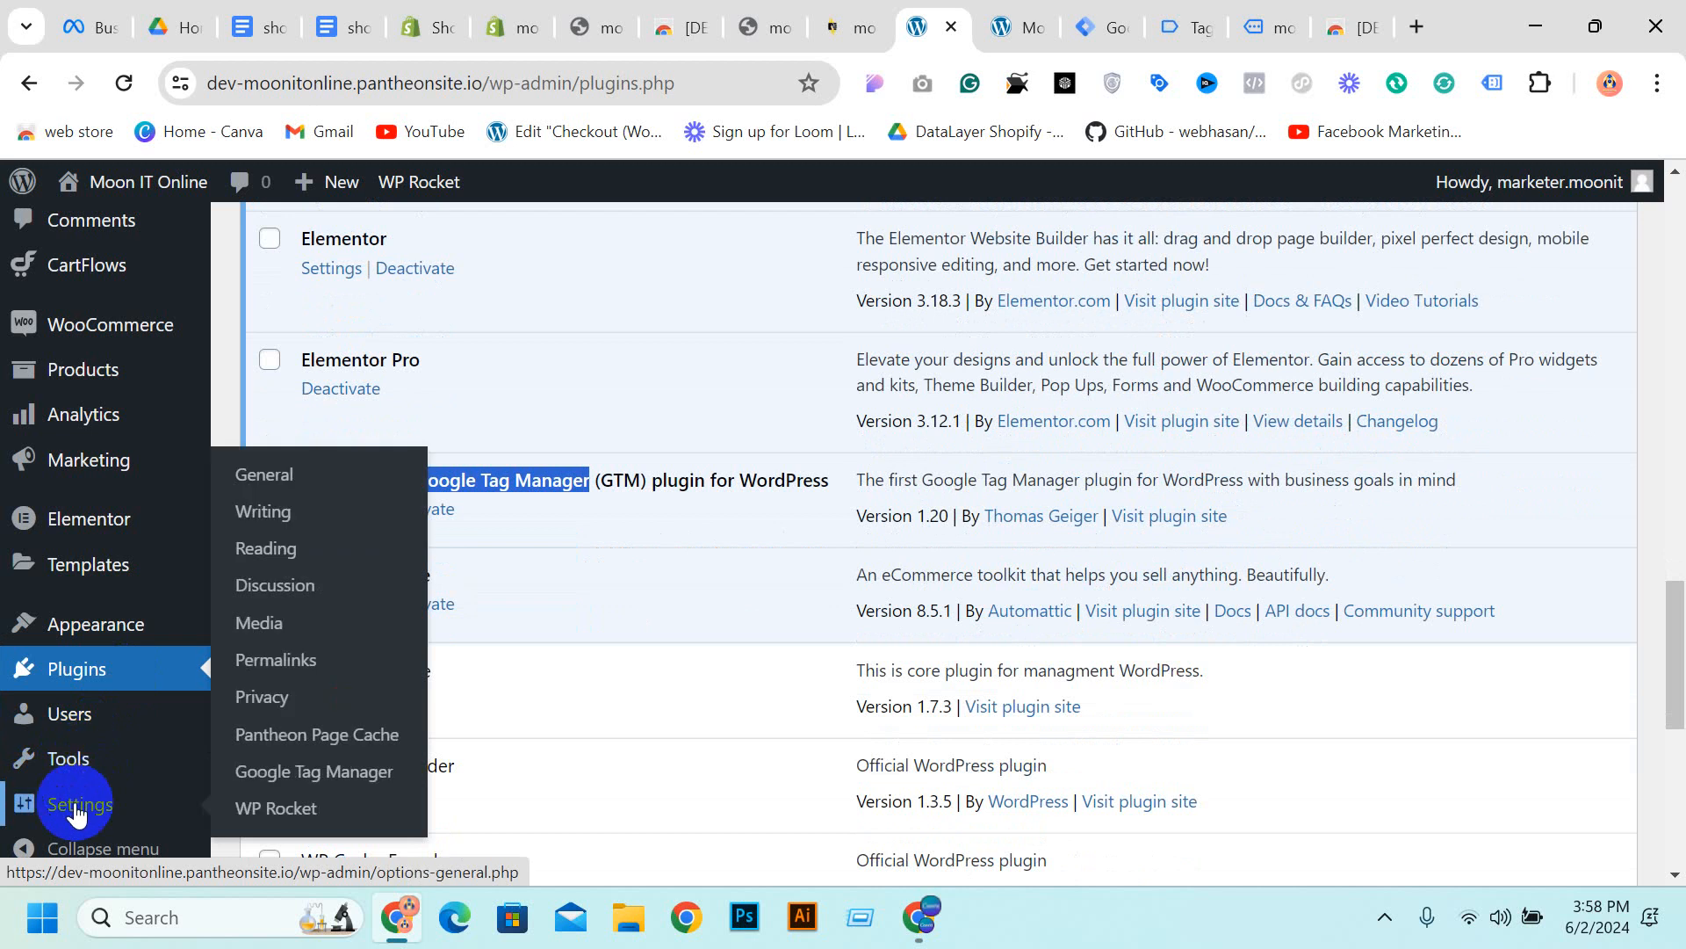
{"action": "left_click", "coordinate": [321, 783]}
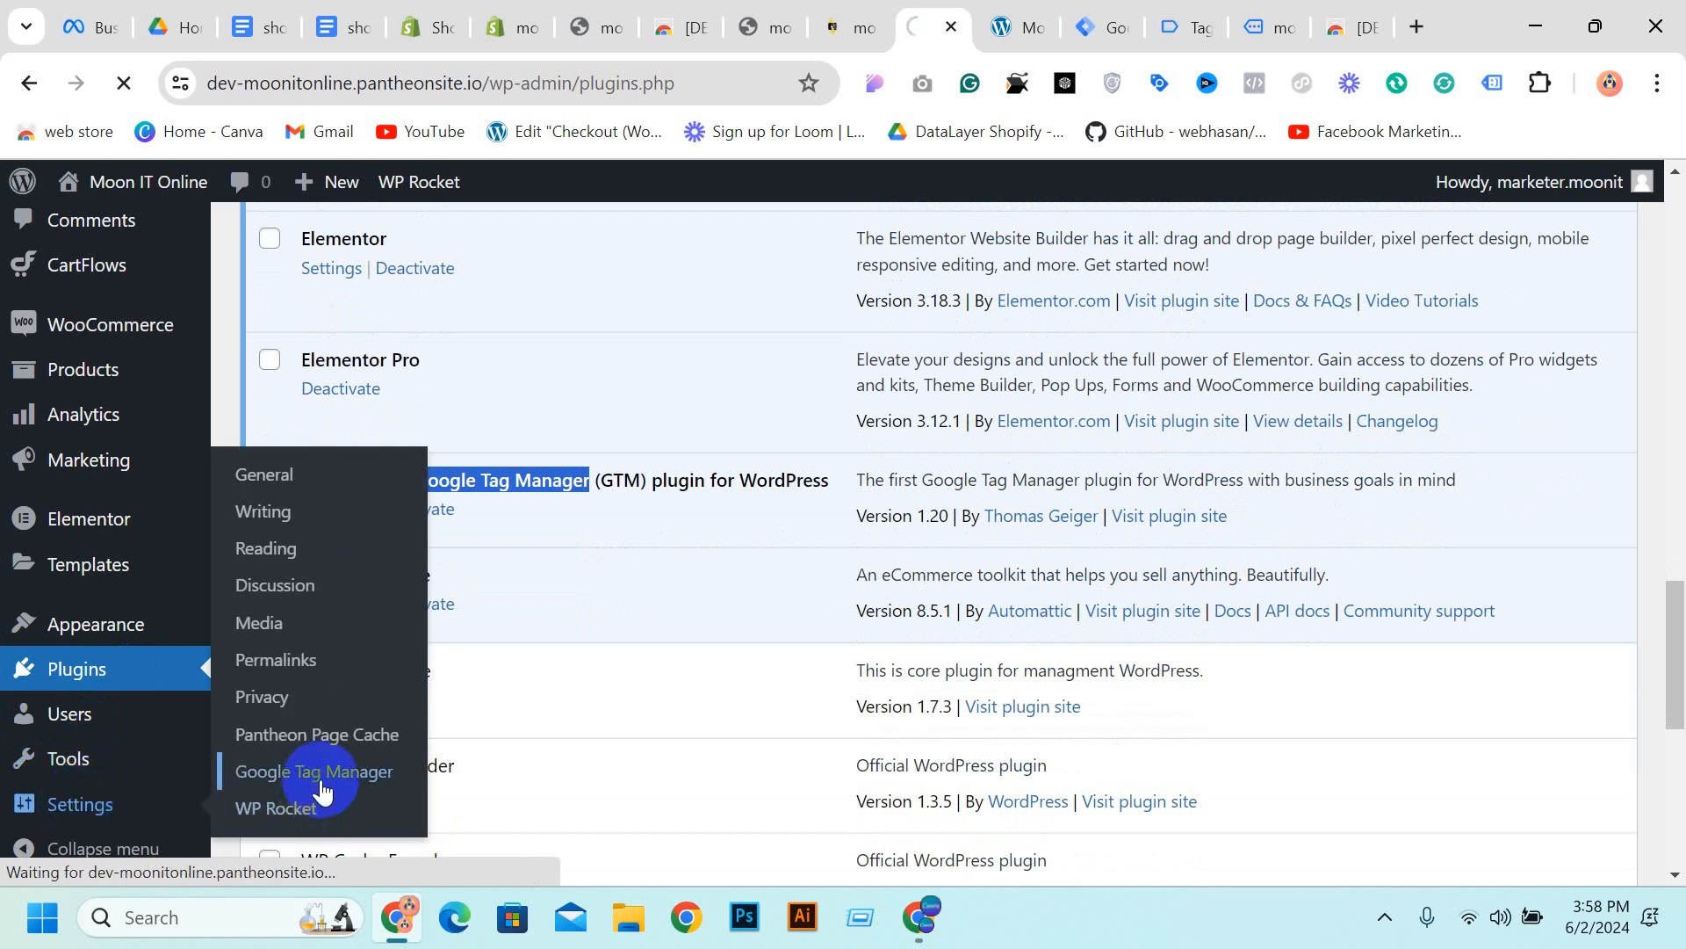
{"action": "scroll", "coordinate": [877, 343], "scroll_direction": "down", "scroll_amount": 3}
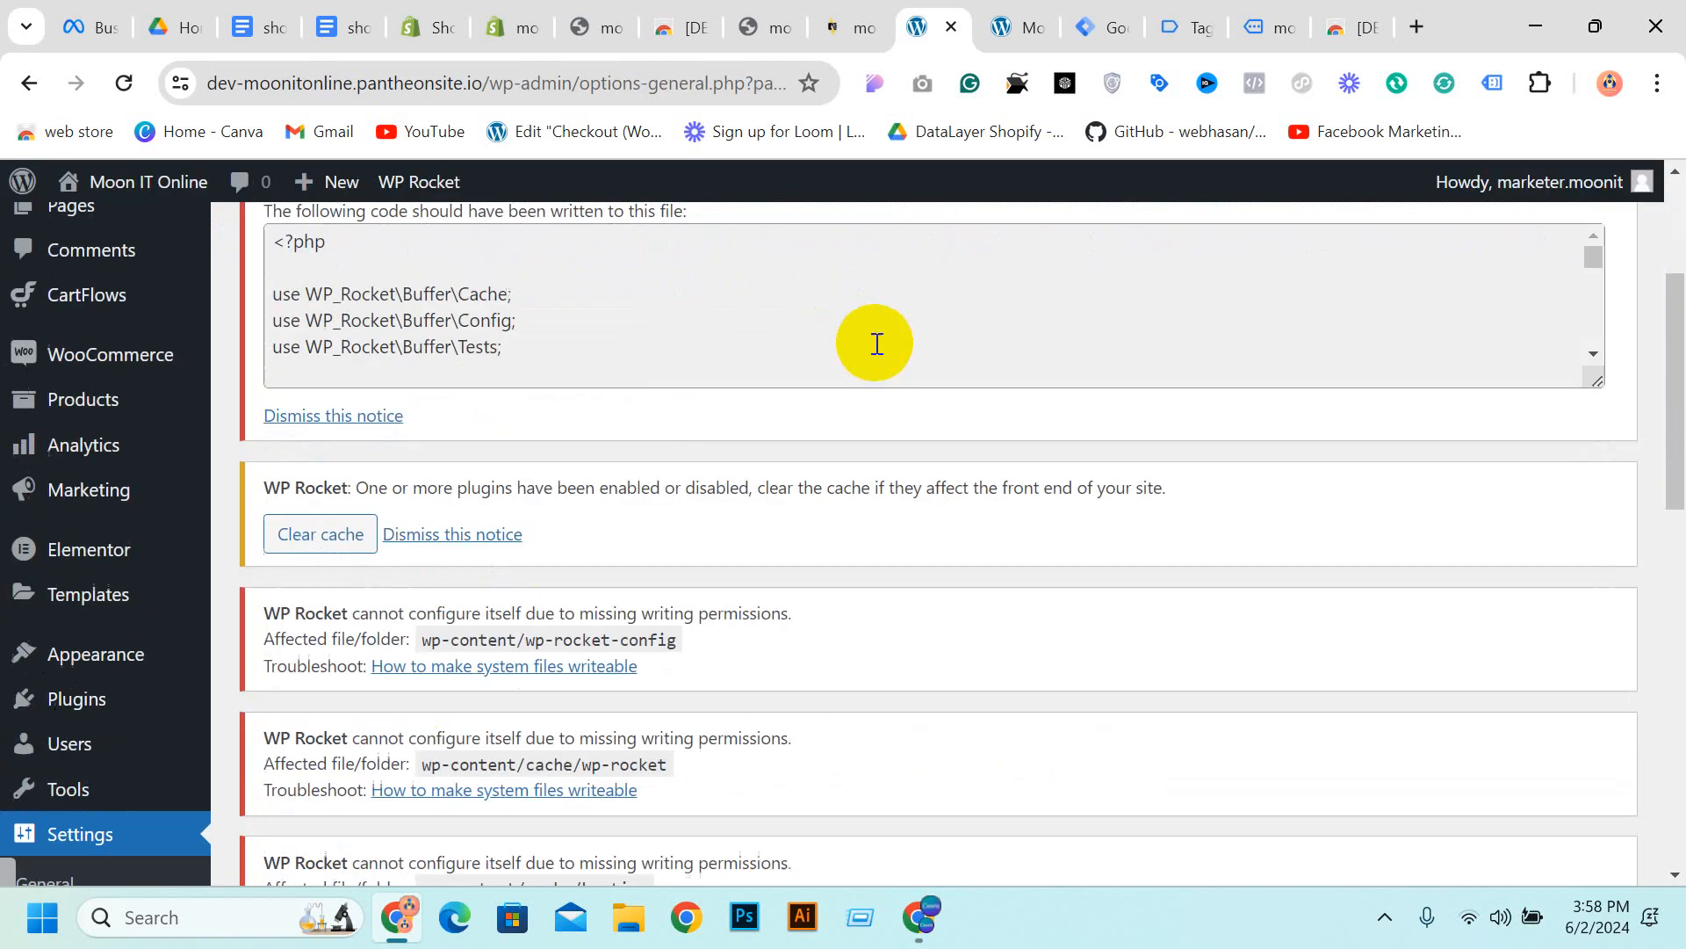
Clear the Google Tag Manager ID in the general settings of the Google Tag Manager for WordPress plugin
{"action": "scroll", "coordinate": [878, 346], "scroll_direction": "down", "scroll_amount": 3}
{"action": "scroll", "coordinate": [299, 641], "scroll_direction": "up", "scroll_amount": 3}
{"action": "scroll", "coordinate": [282, 640], "scroll_direction": "down", "scroll_amount": 7}
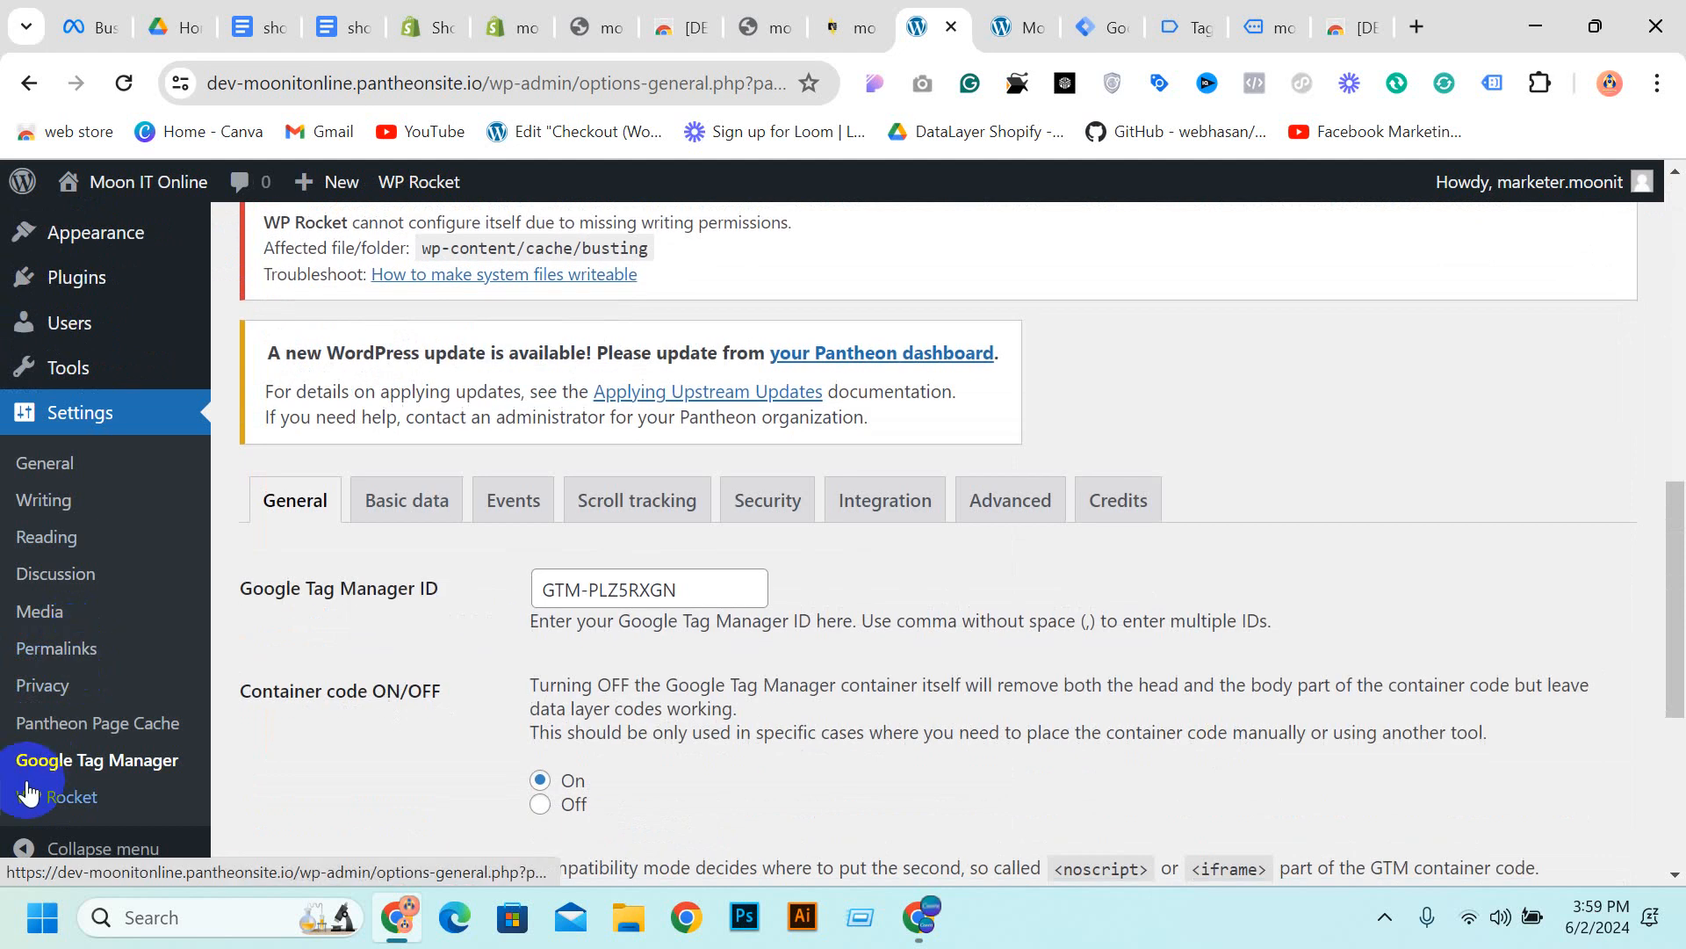
{"action": "scroll", "coordinate": [26, 791], "scroll_direction": "down", "scroll_amount": 3}
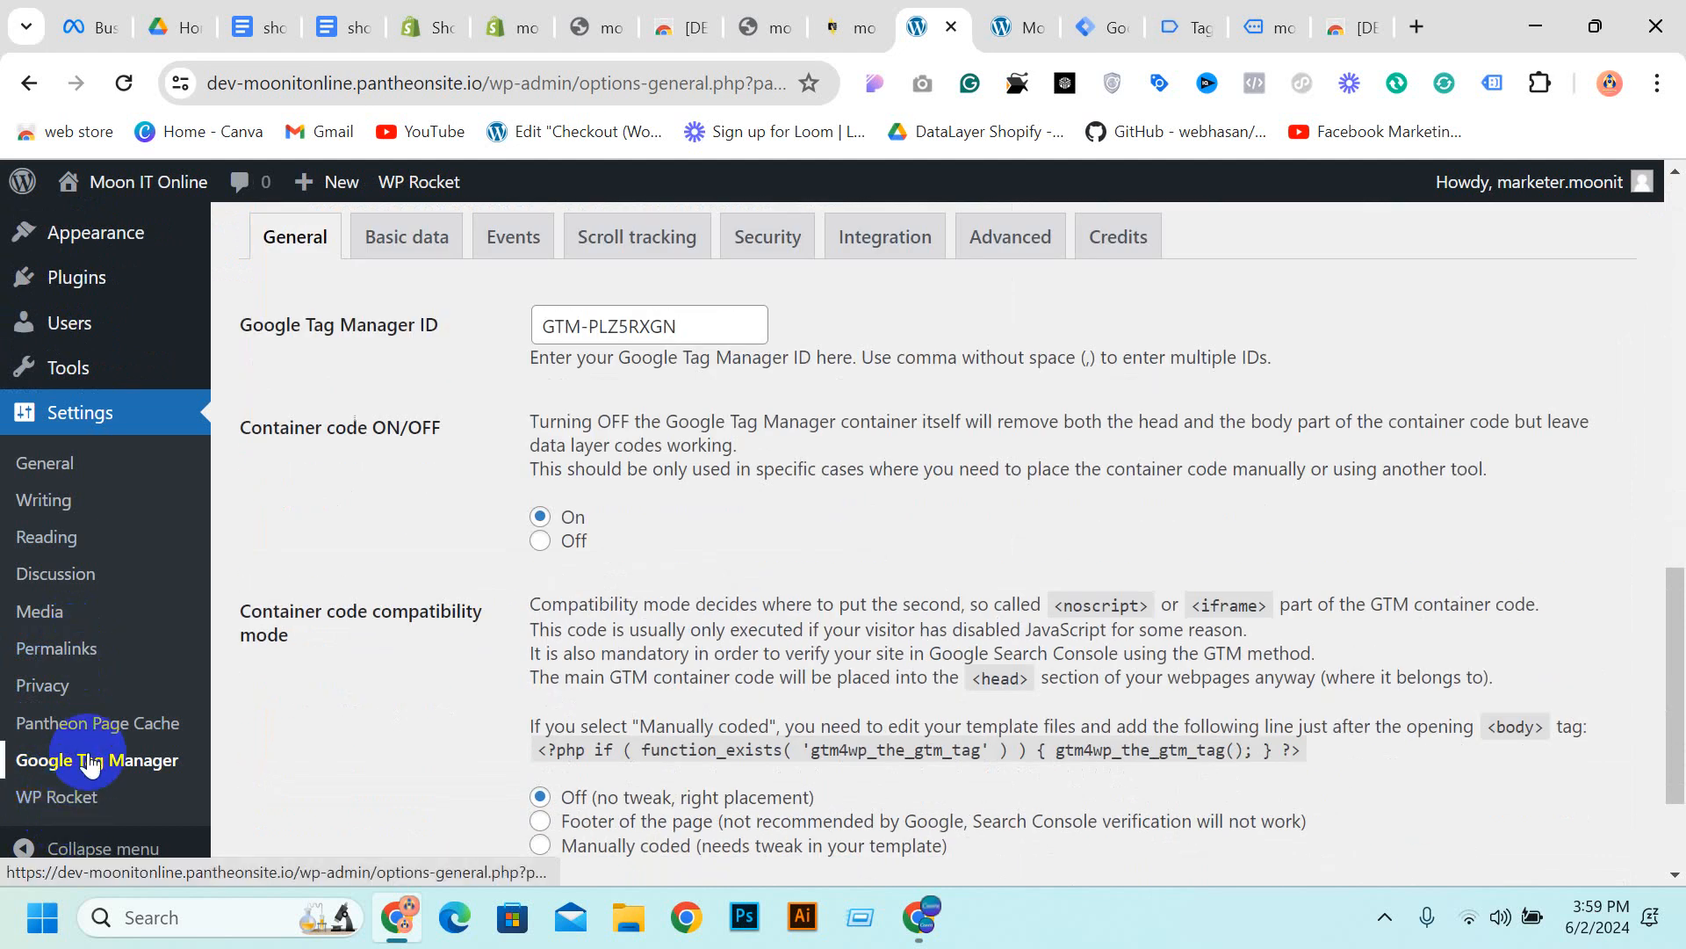
{"action": "scroll", "coordinate": [395, 351], "scroll_direction": "up", "scroll_amount": 1}
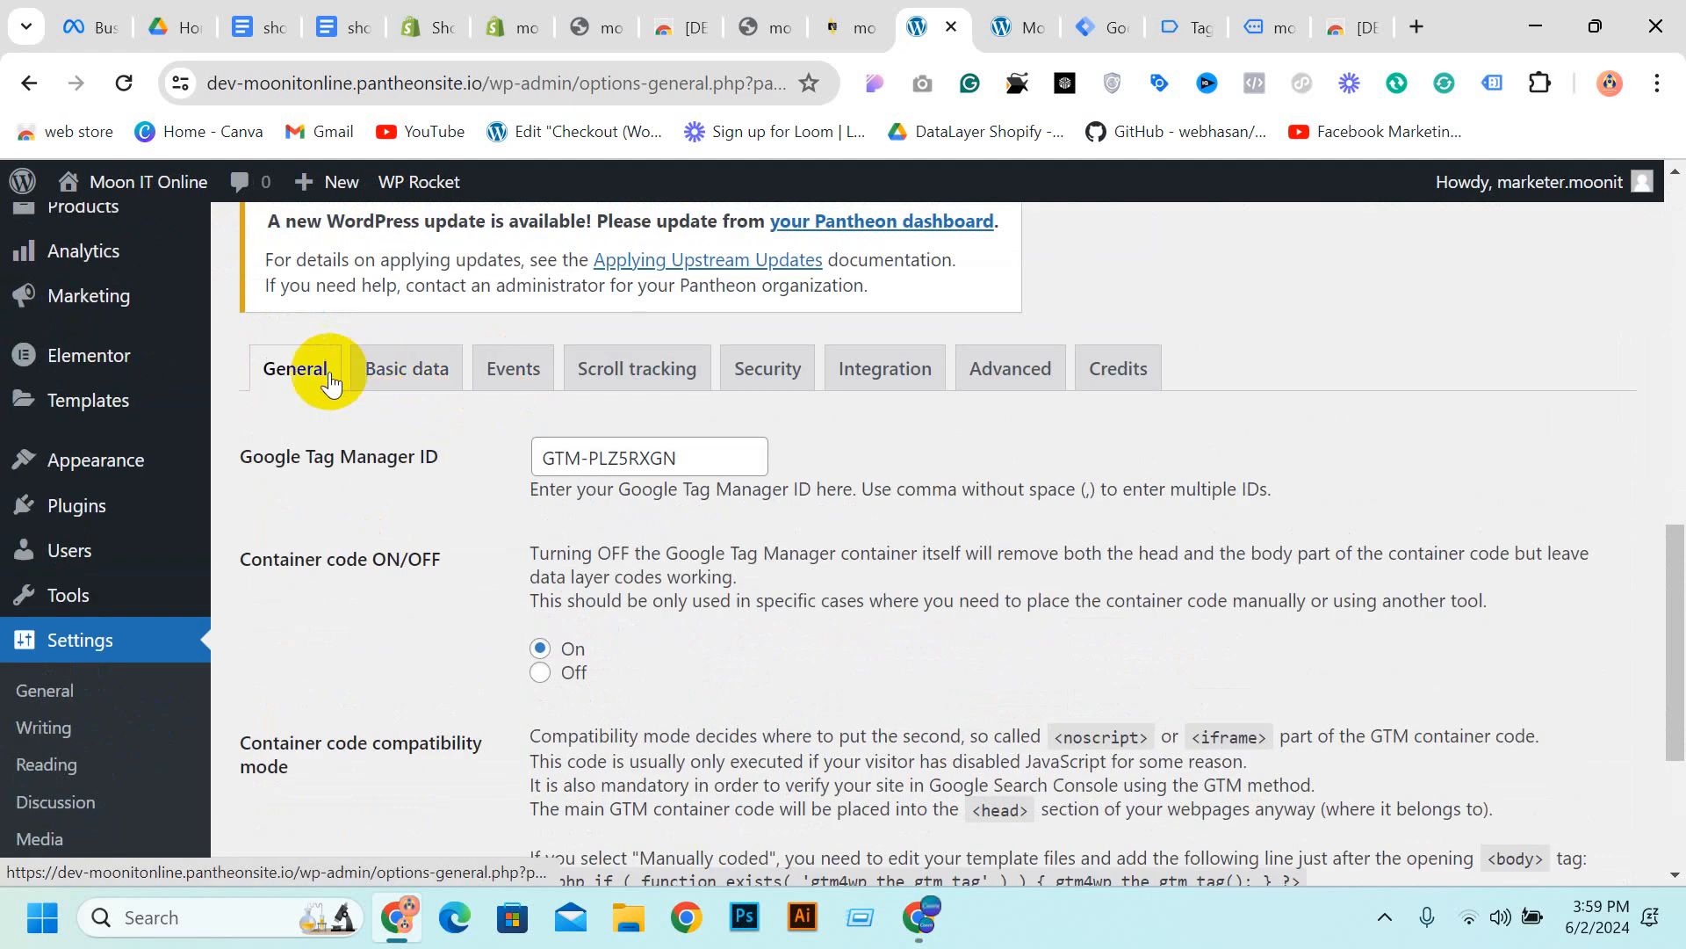
{"action": "left_click", "coordinate": [598, 457]}
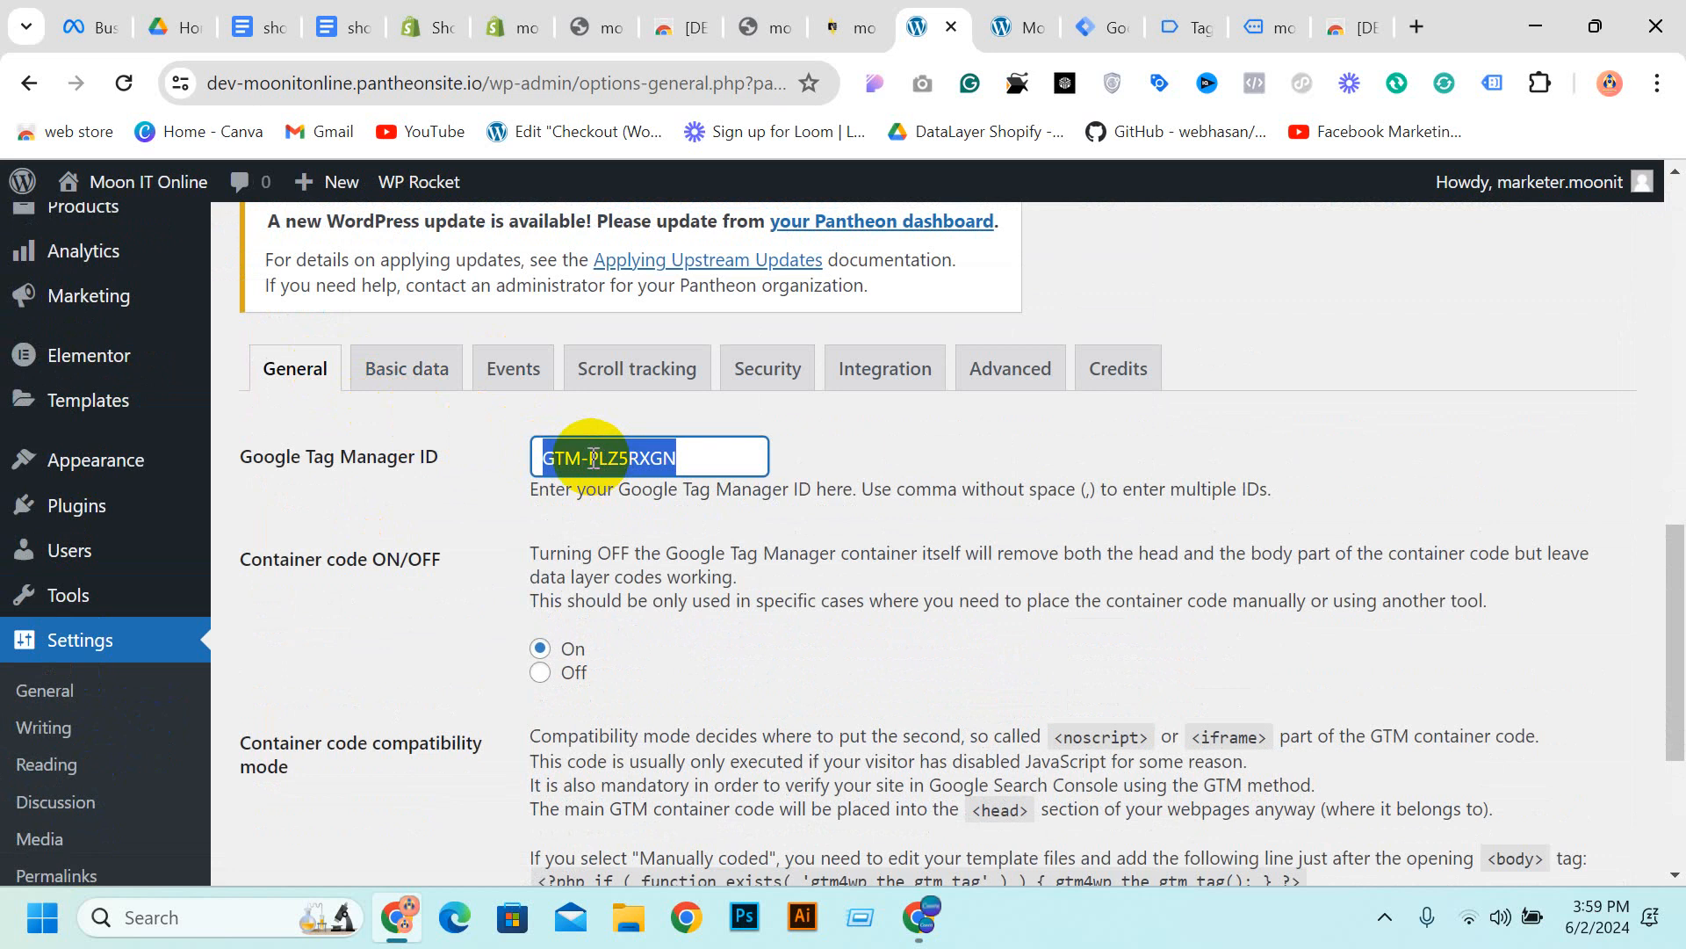
{"action": "key", "text": "BackSpace"}
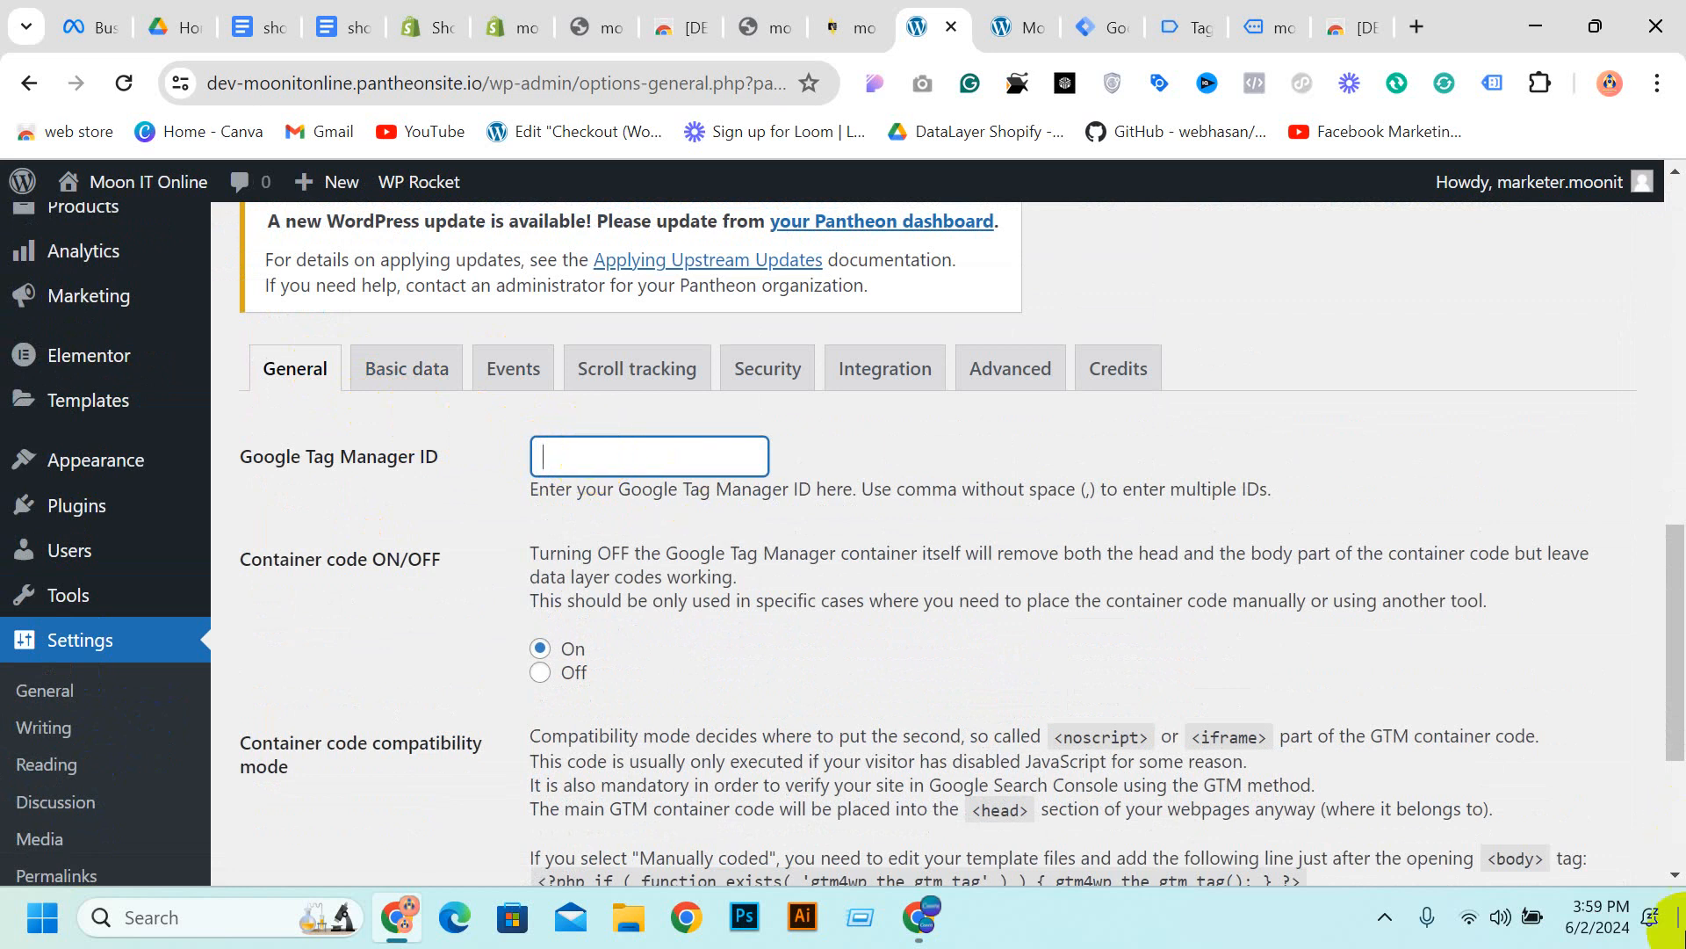
Switch to the Google Tag Manager workspace and copy the container ID GTM-M8FCNW7M
{"action": "left_click", "coordinate": [1097, 11]}
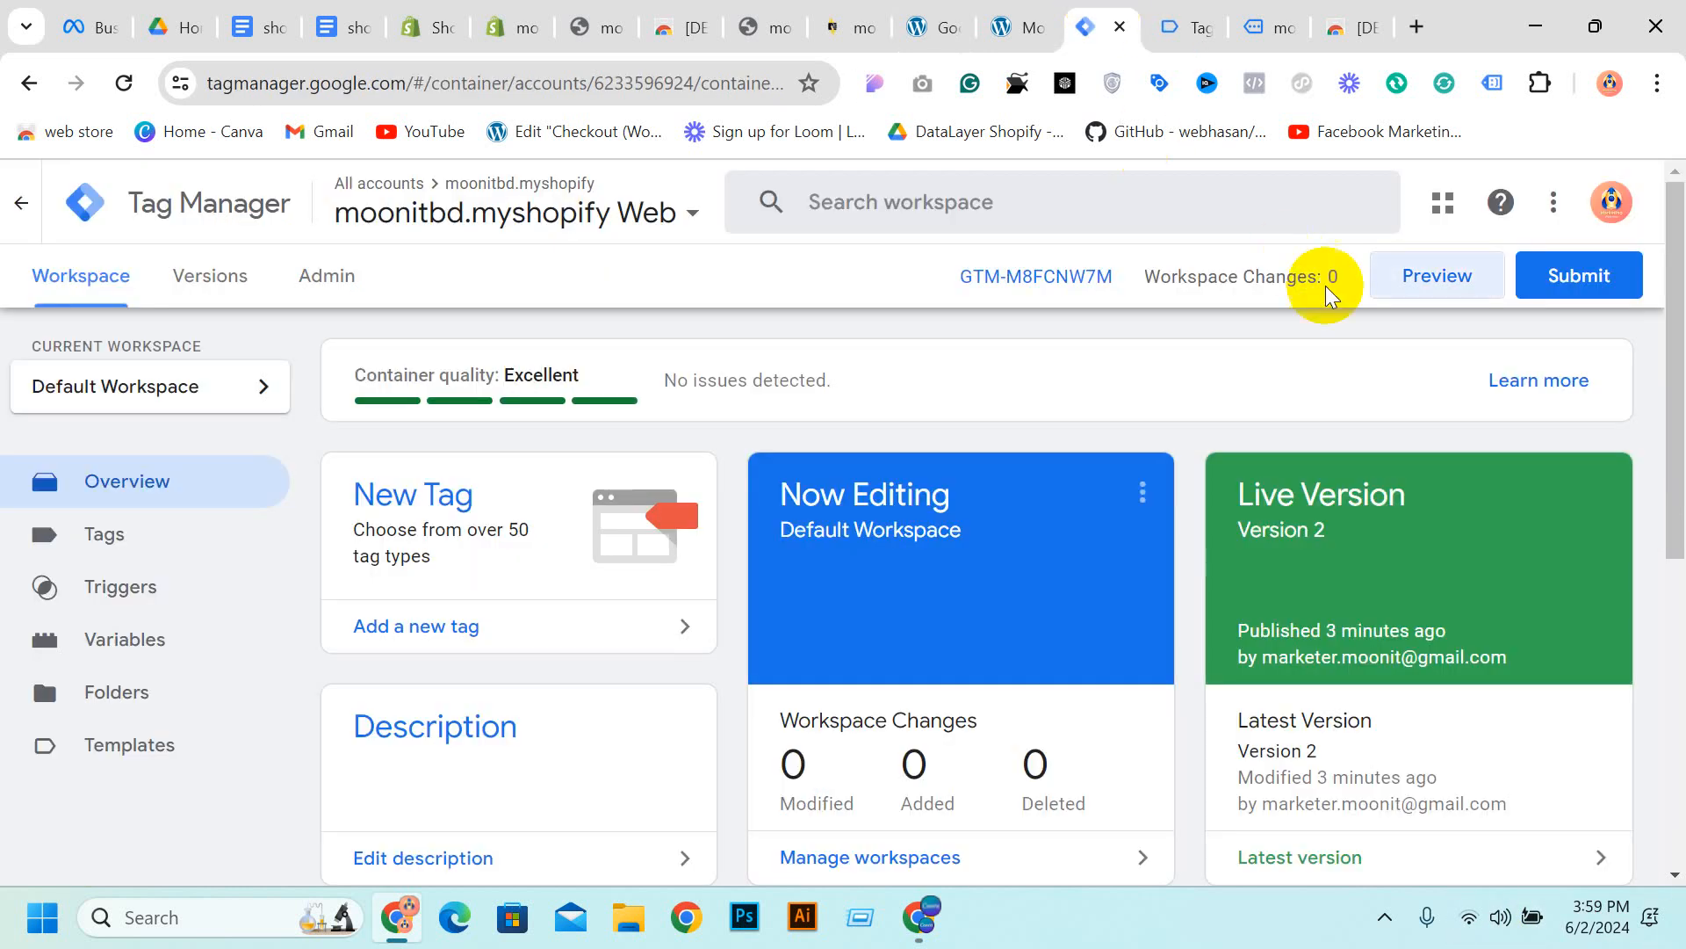
{"action": "left_click_drag", "start_coordinate": [940, 278], "coordinate": [1111, 275]}
{"action": "right_click", "coordinate": [1105, 284]}
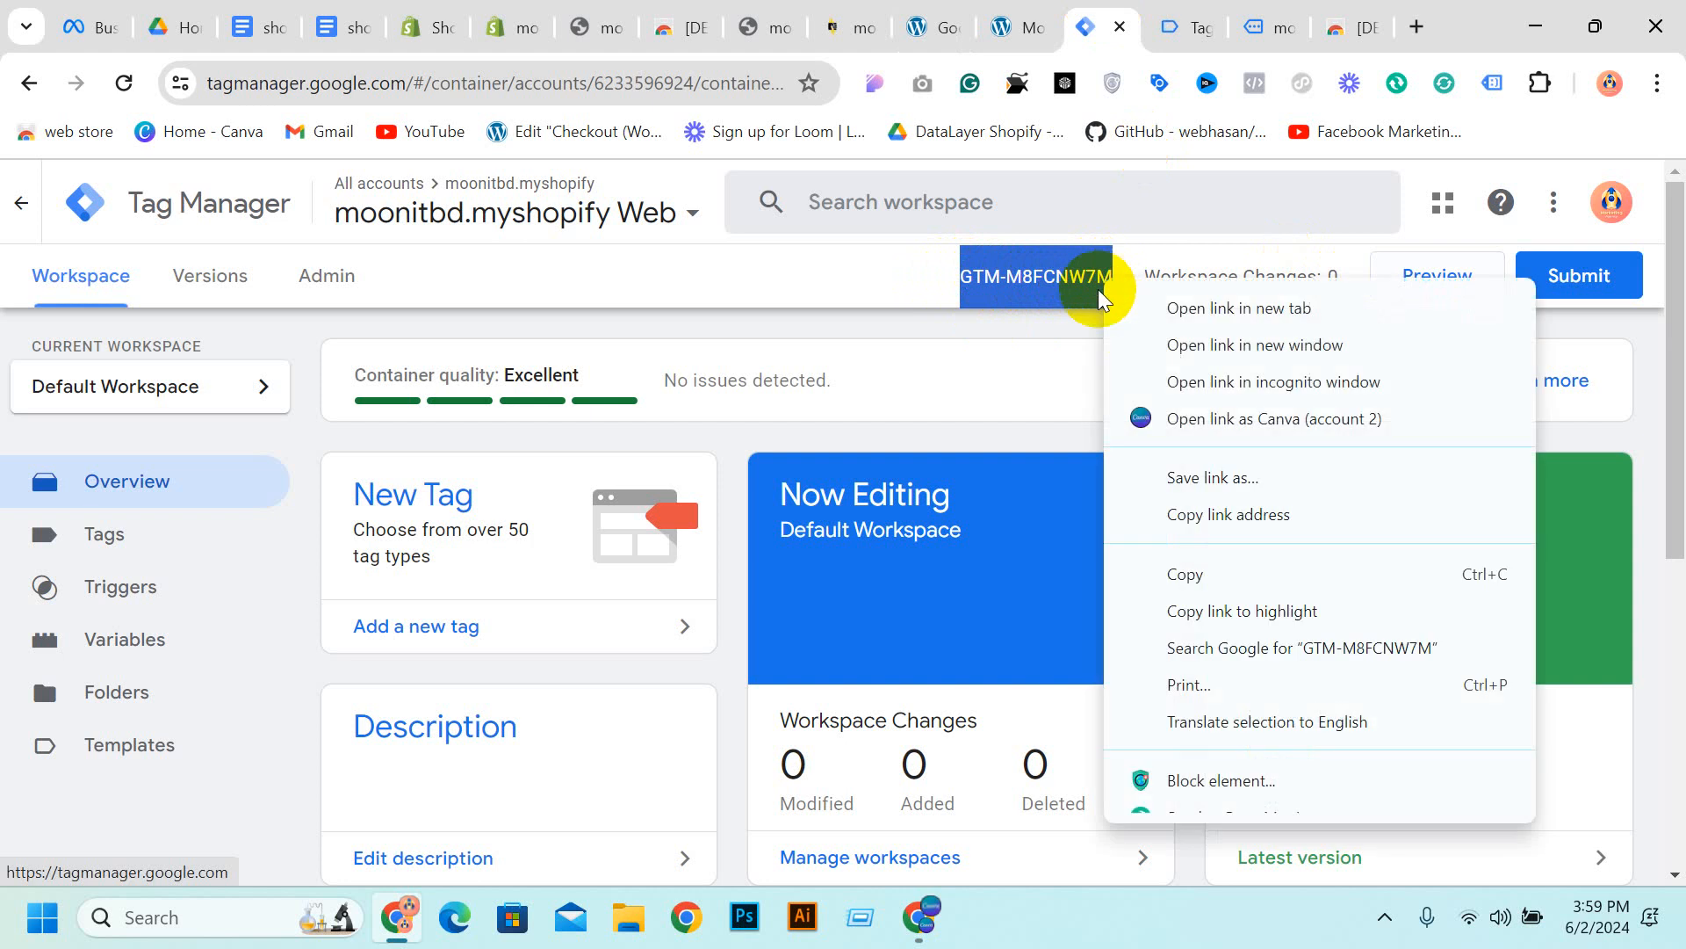
{"action": "left_click", "coordinate": [1250, 572]}
Enter GTM-M8FCNW7M as the Google Tag Manager ID in the WordPress plugin's general settings and save the changes
{"action": "left_click", "coordinate": [918, 18]}
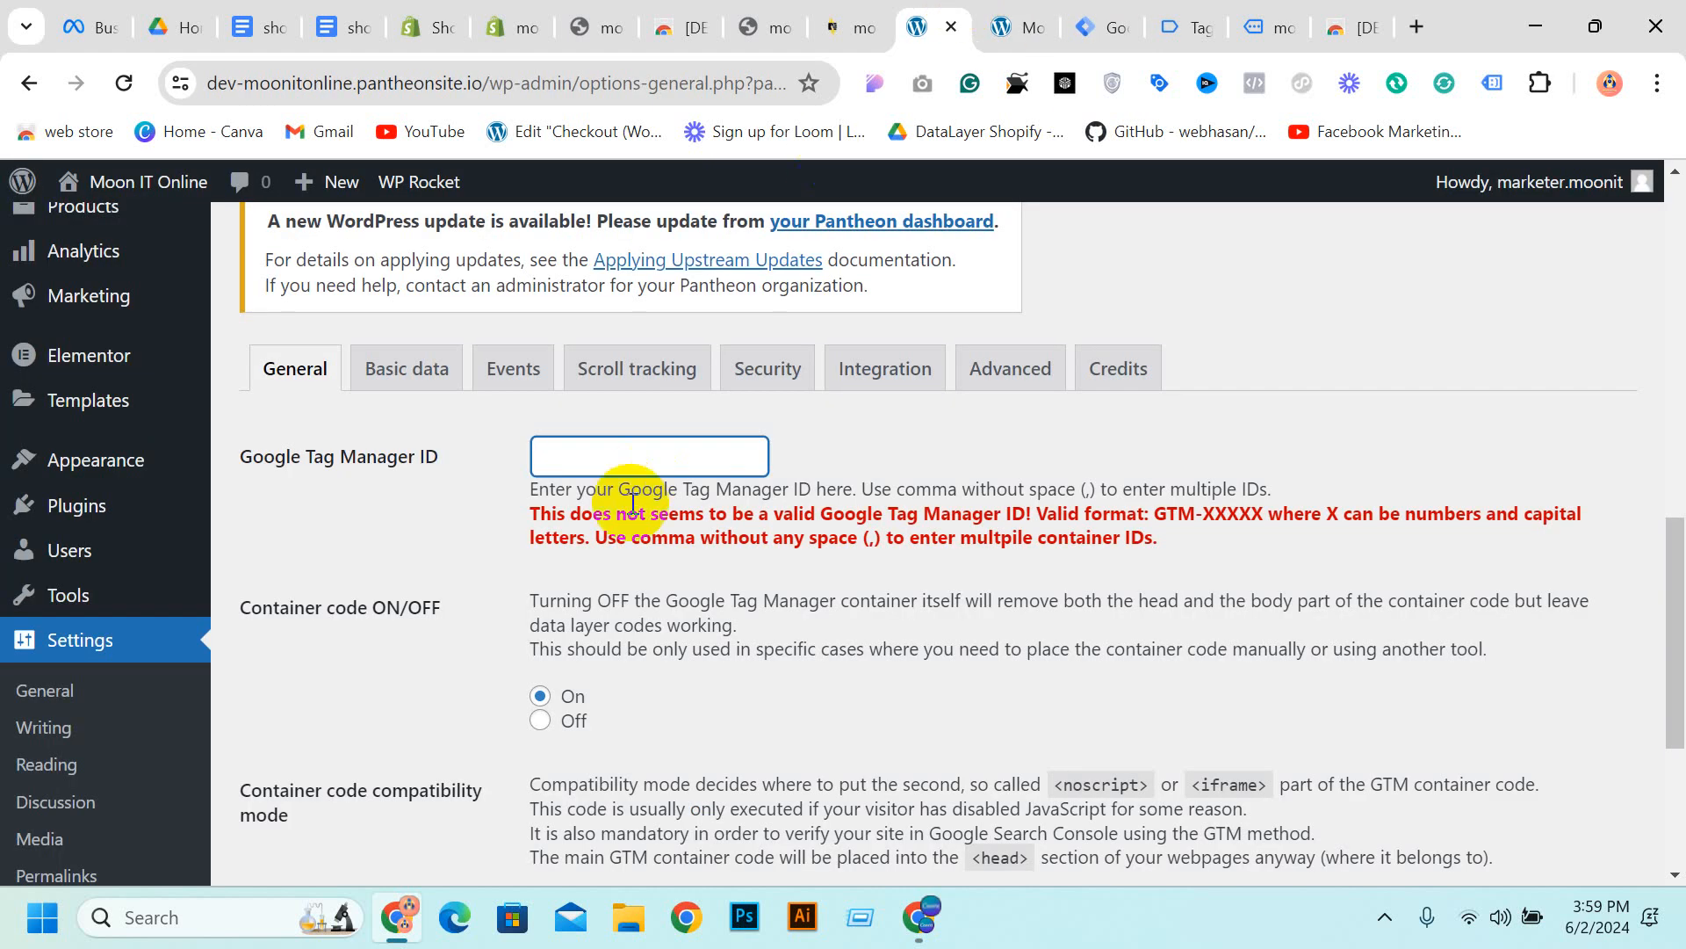
{"action": "left_click", "coordinate": [634, 461]}
{"action": "key", "text": "ctrl+v"}
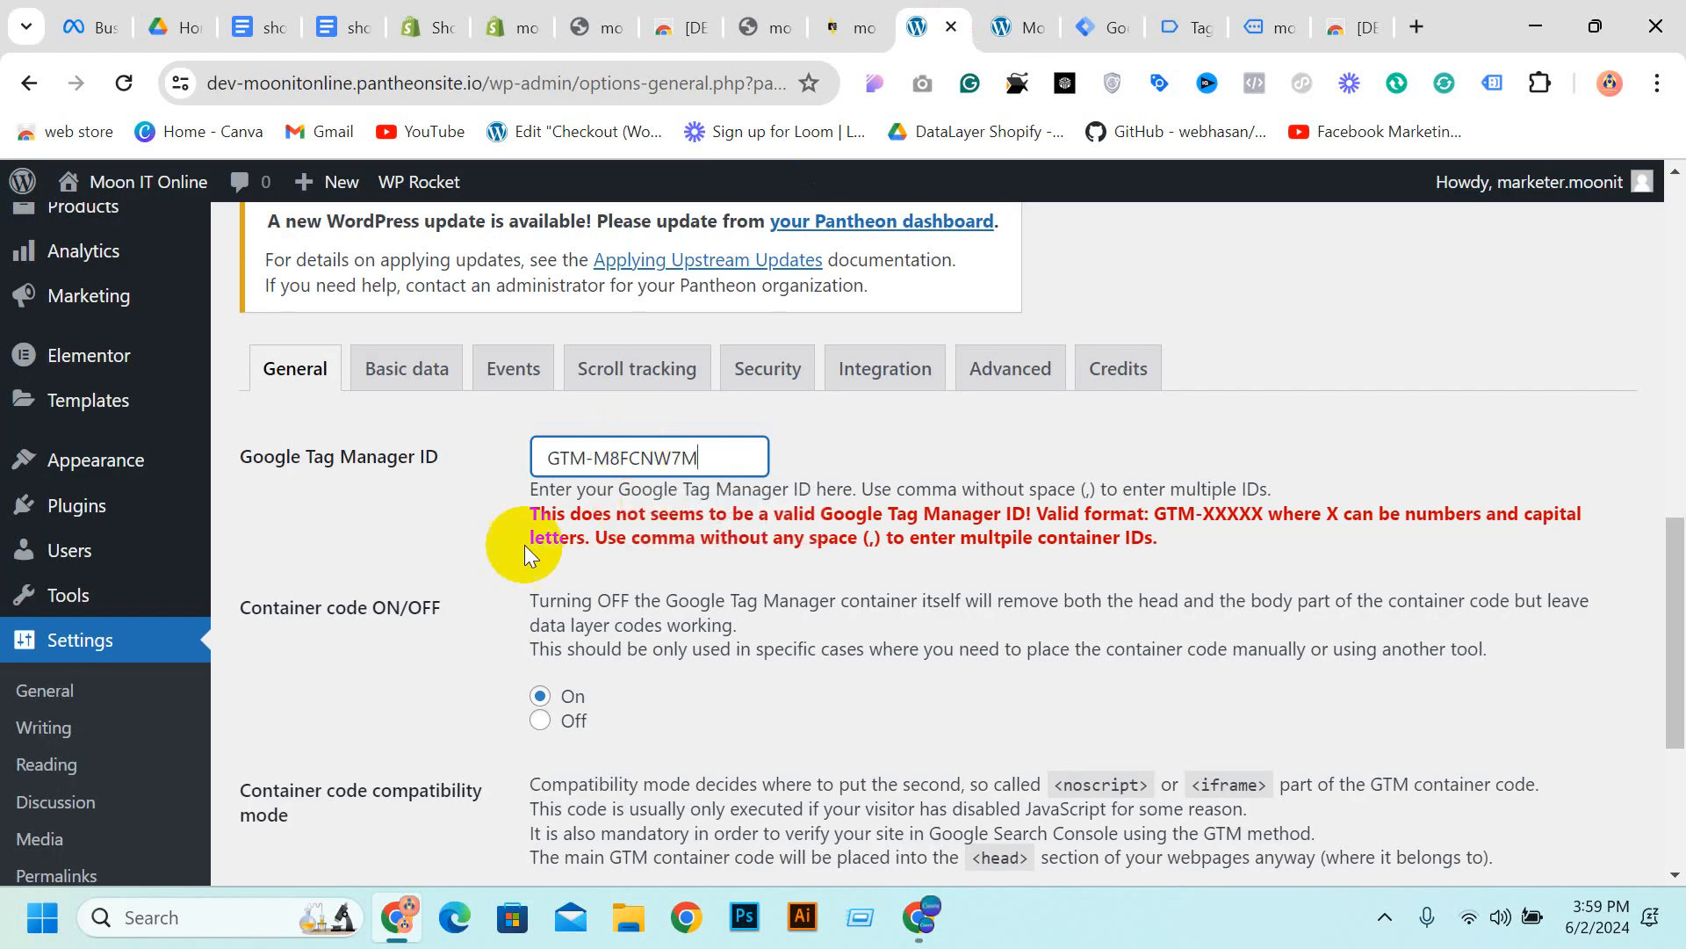
{"action": "left_click", "coordinate": [411, 561]}
{"action": "scroll", "coordinate": [606, 606], "scroll_direction": "down", "scroll_amount": 1}
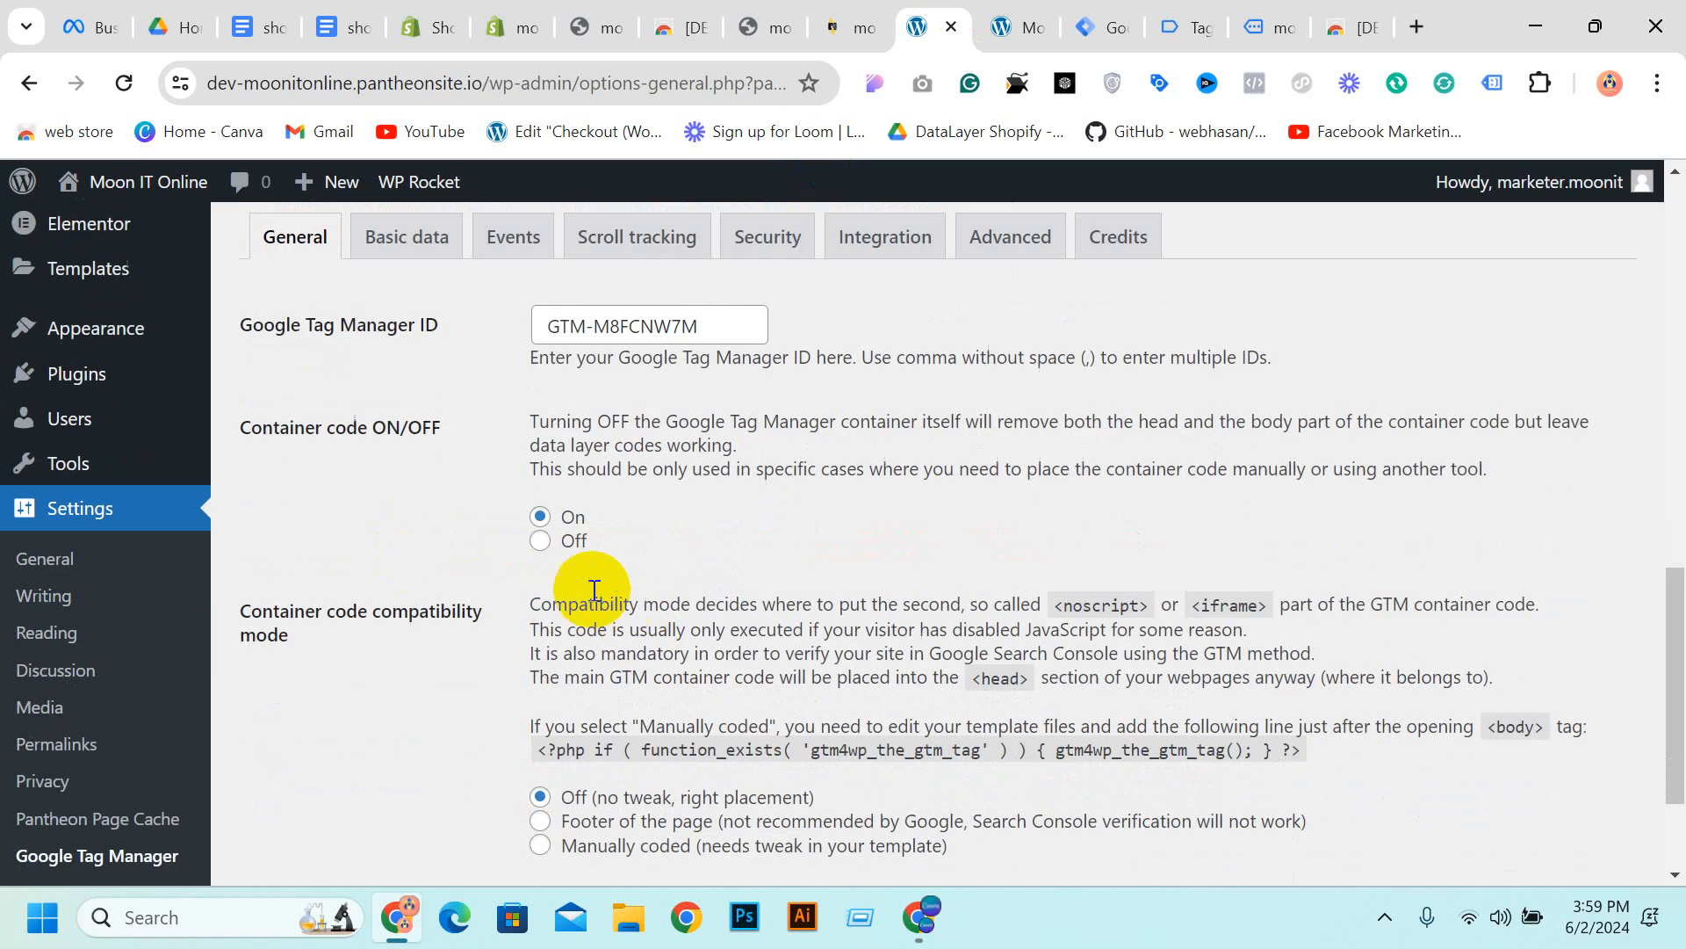
{"action": "scroll", "coordinate": [569, 542], "scroll_direction": "down", "scroll_amount": 2}
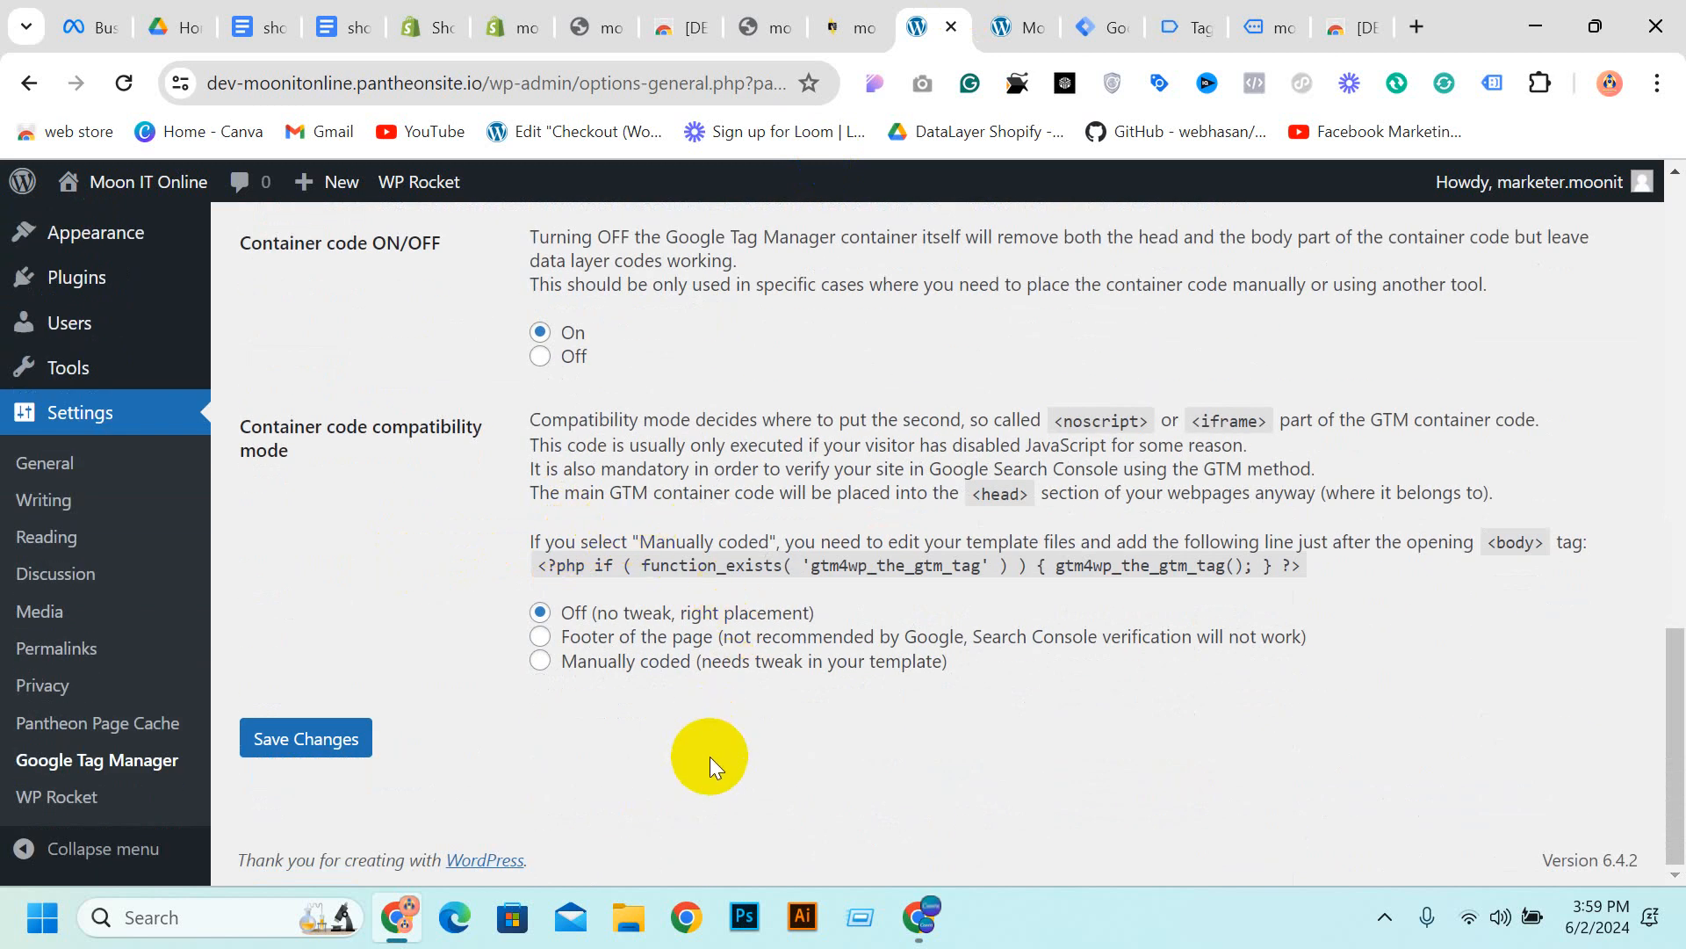
{"action": "scroll", "coordinate": [678, 539], "scroll_direction": "up", "scroll_amount": 4}
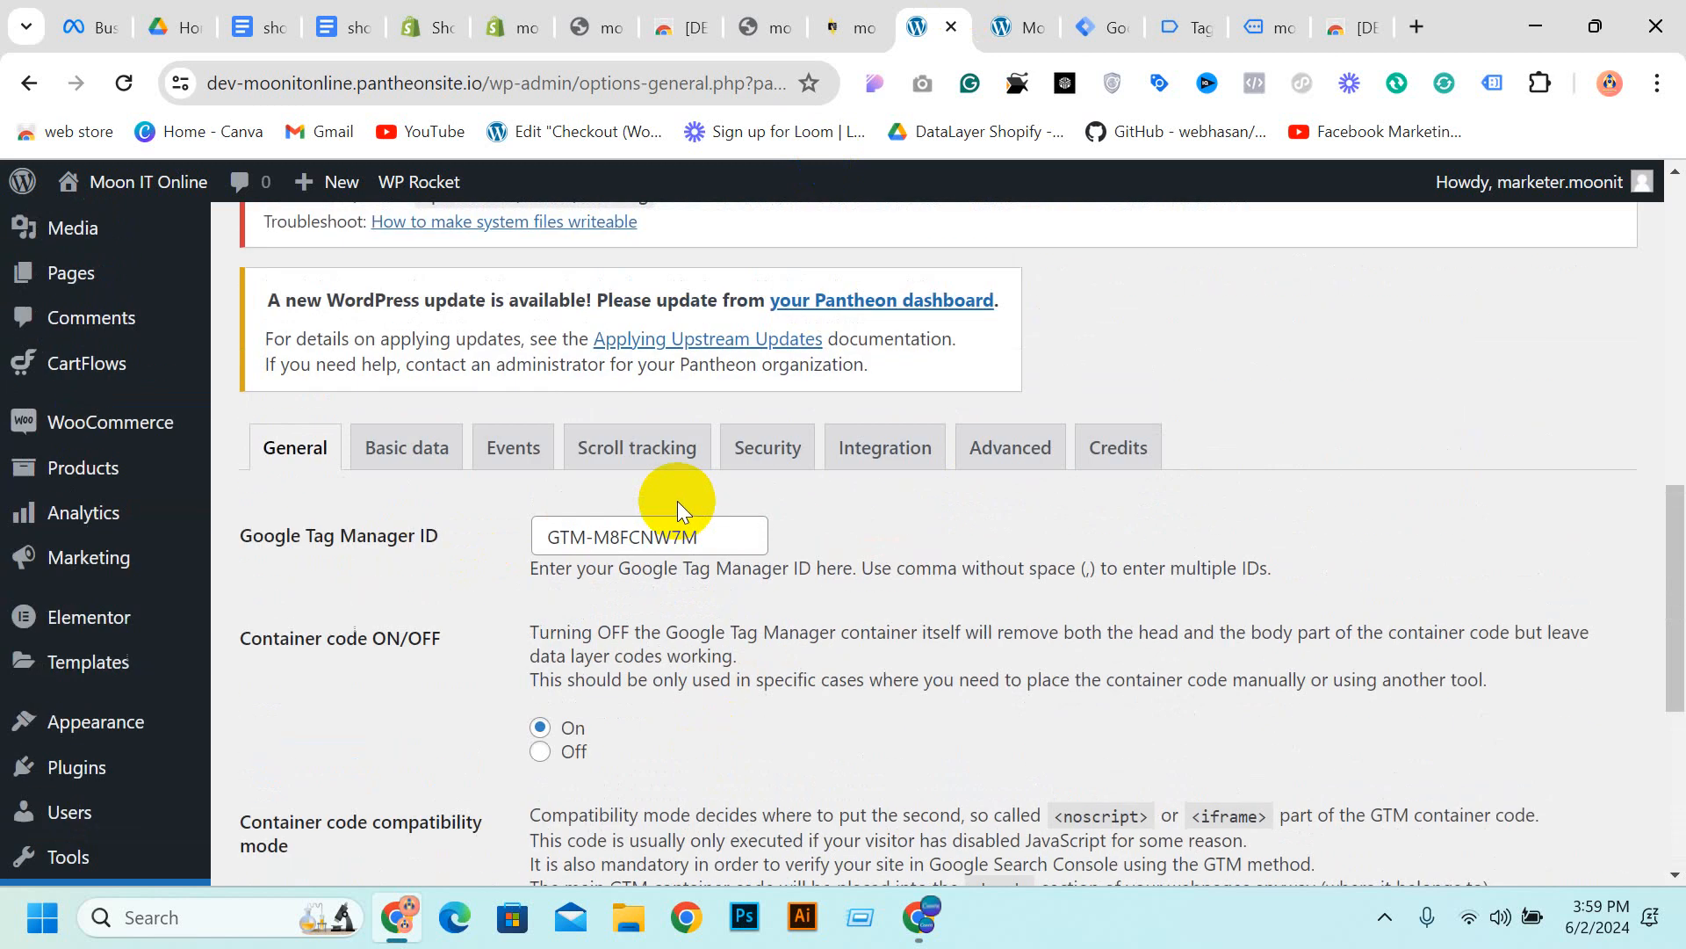
{"action": "scroll", "coordinate": [677, 501], "scroll_direction": "down", "scroll_amount": 4}
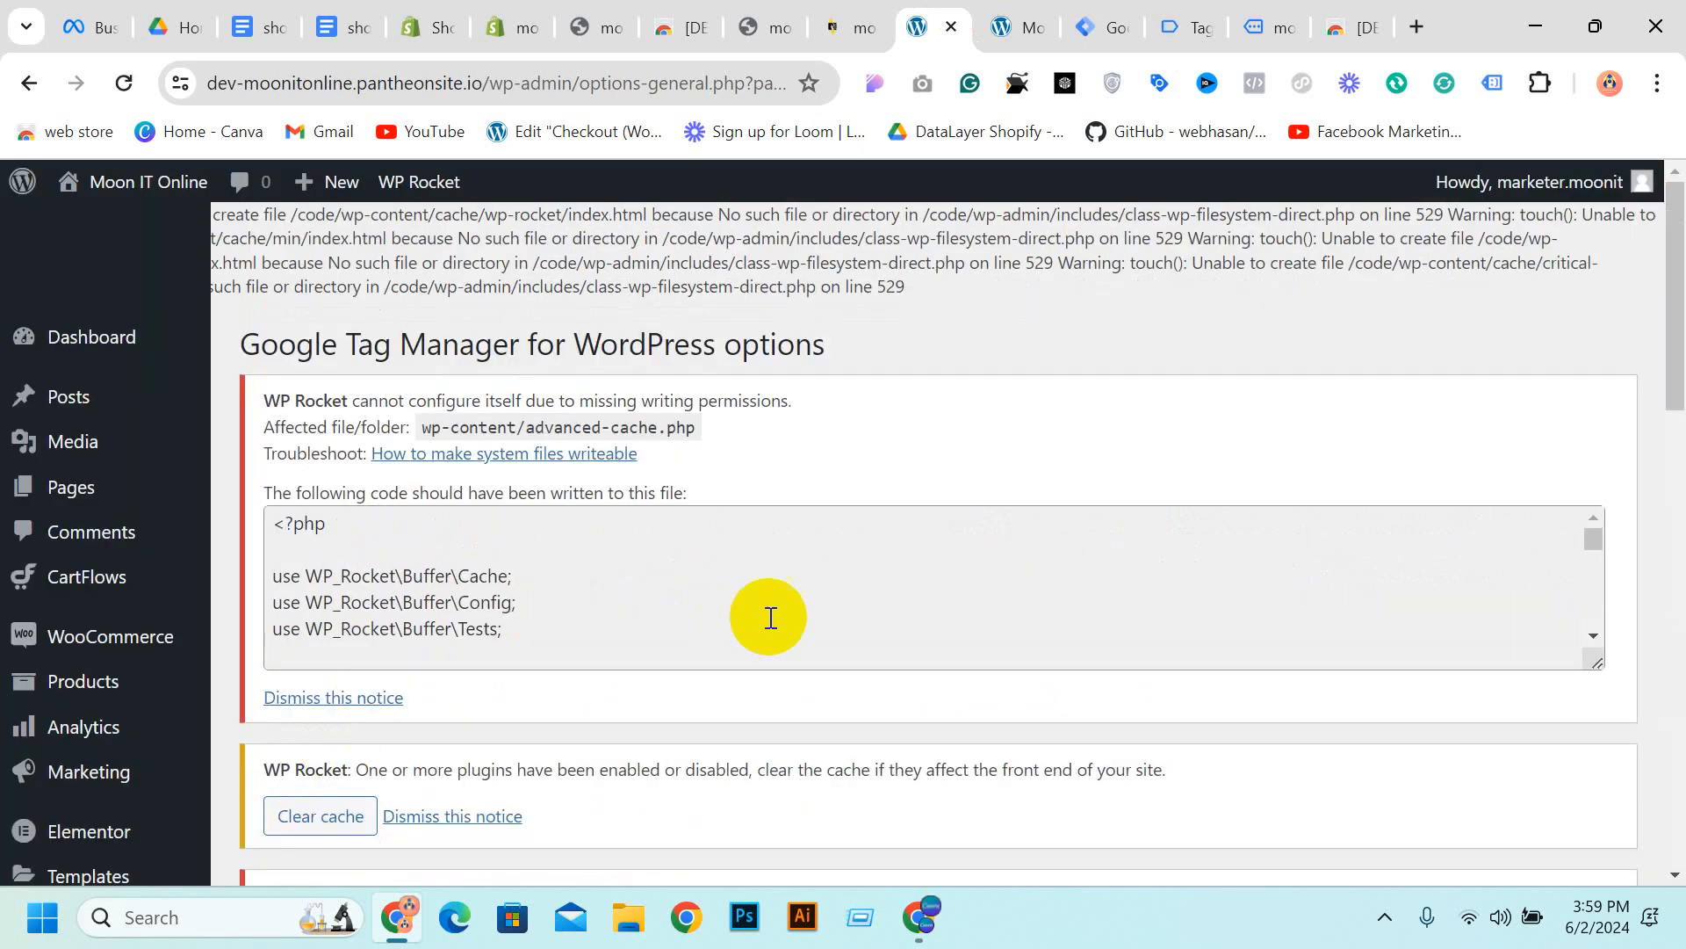
Review the plugin's Basic data, Events, Scroll tracking, Security and Integration settings
{"action": "scroll", "coordinate": [719, 337], "scroll_direction": "down", "scroll_amount": 10}
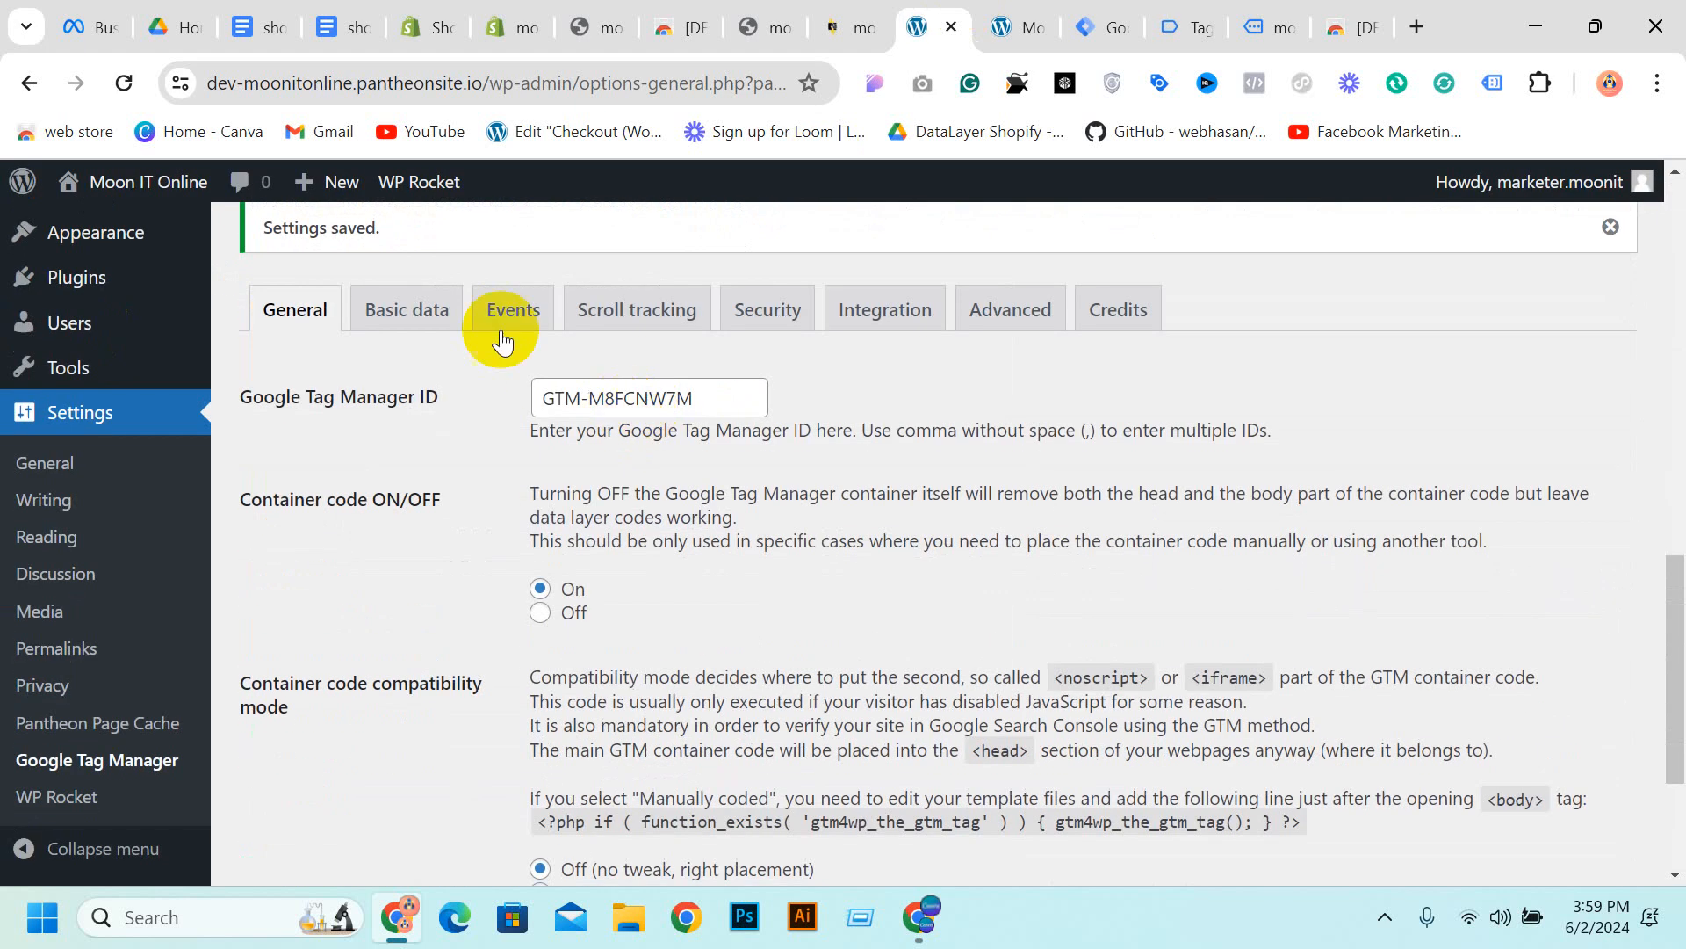
{"action": "left_click", "coordinate": [440, 316]}
{"action": "scroll", "coordinate": [668, 382], "scroll_direction": "down", "scroll_amount": 2}
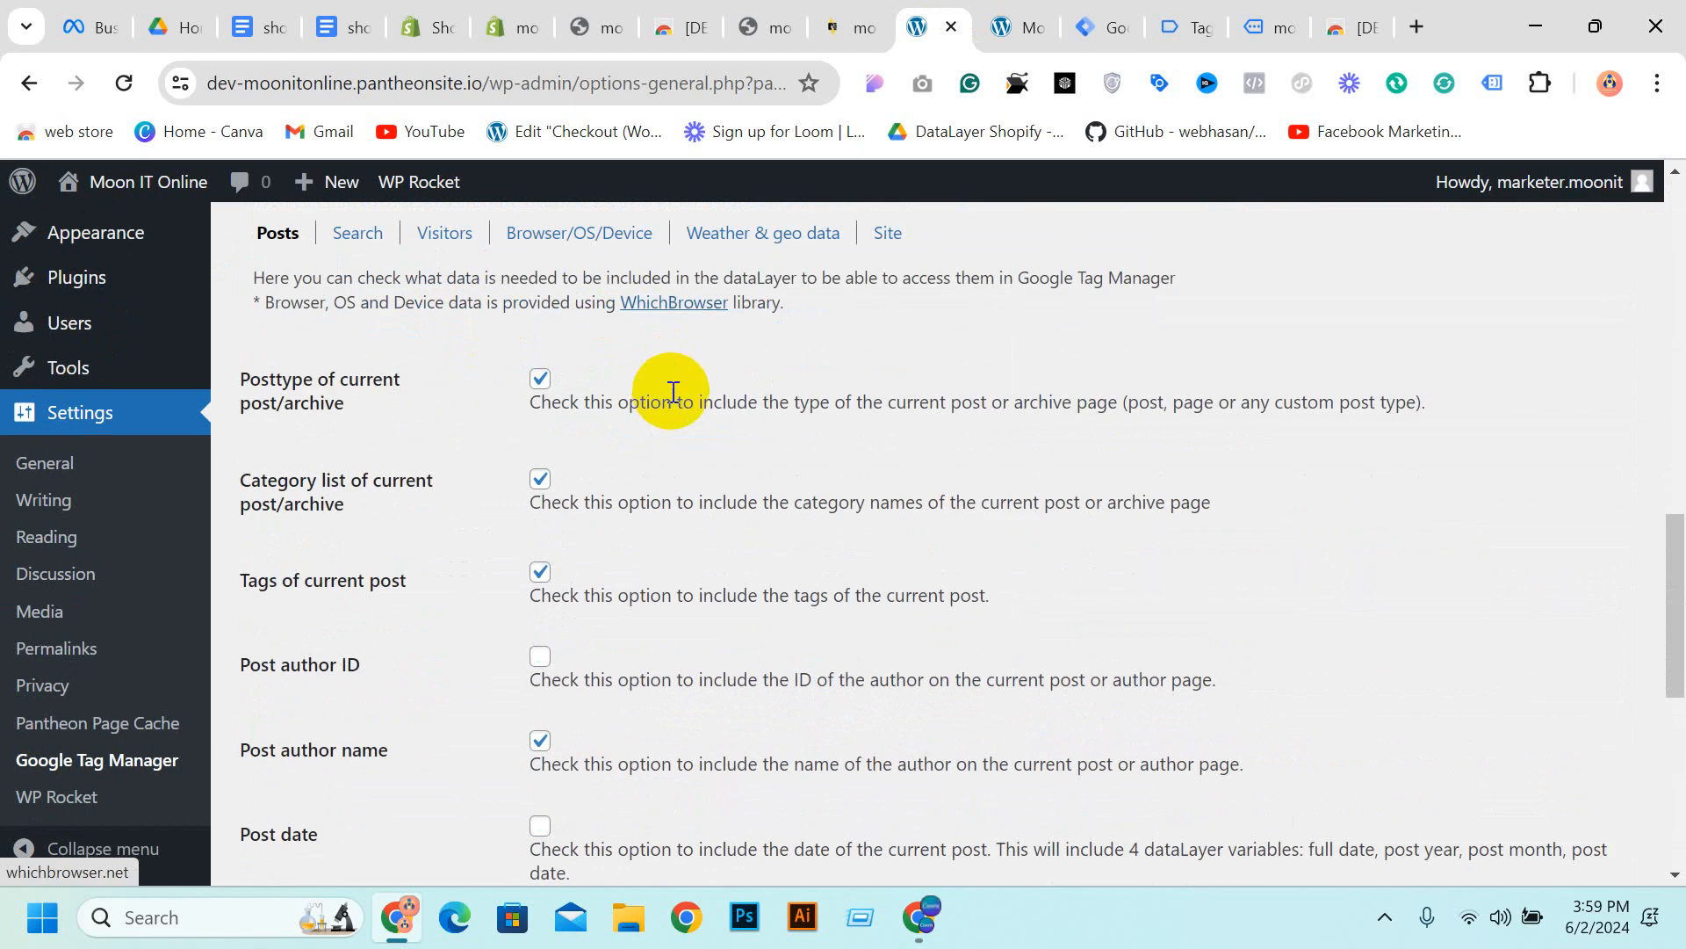
{"action": "scroll", "coordinate": [670, 388], "scroll_direction": "up", "scroll_amount": 2}
{"action": "left_click", "coordinate": [523, 315]}
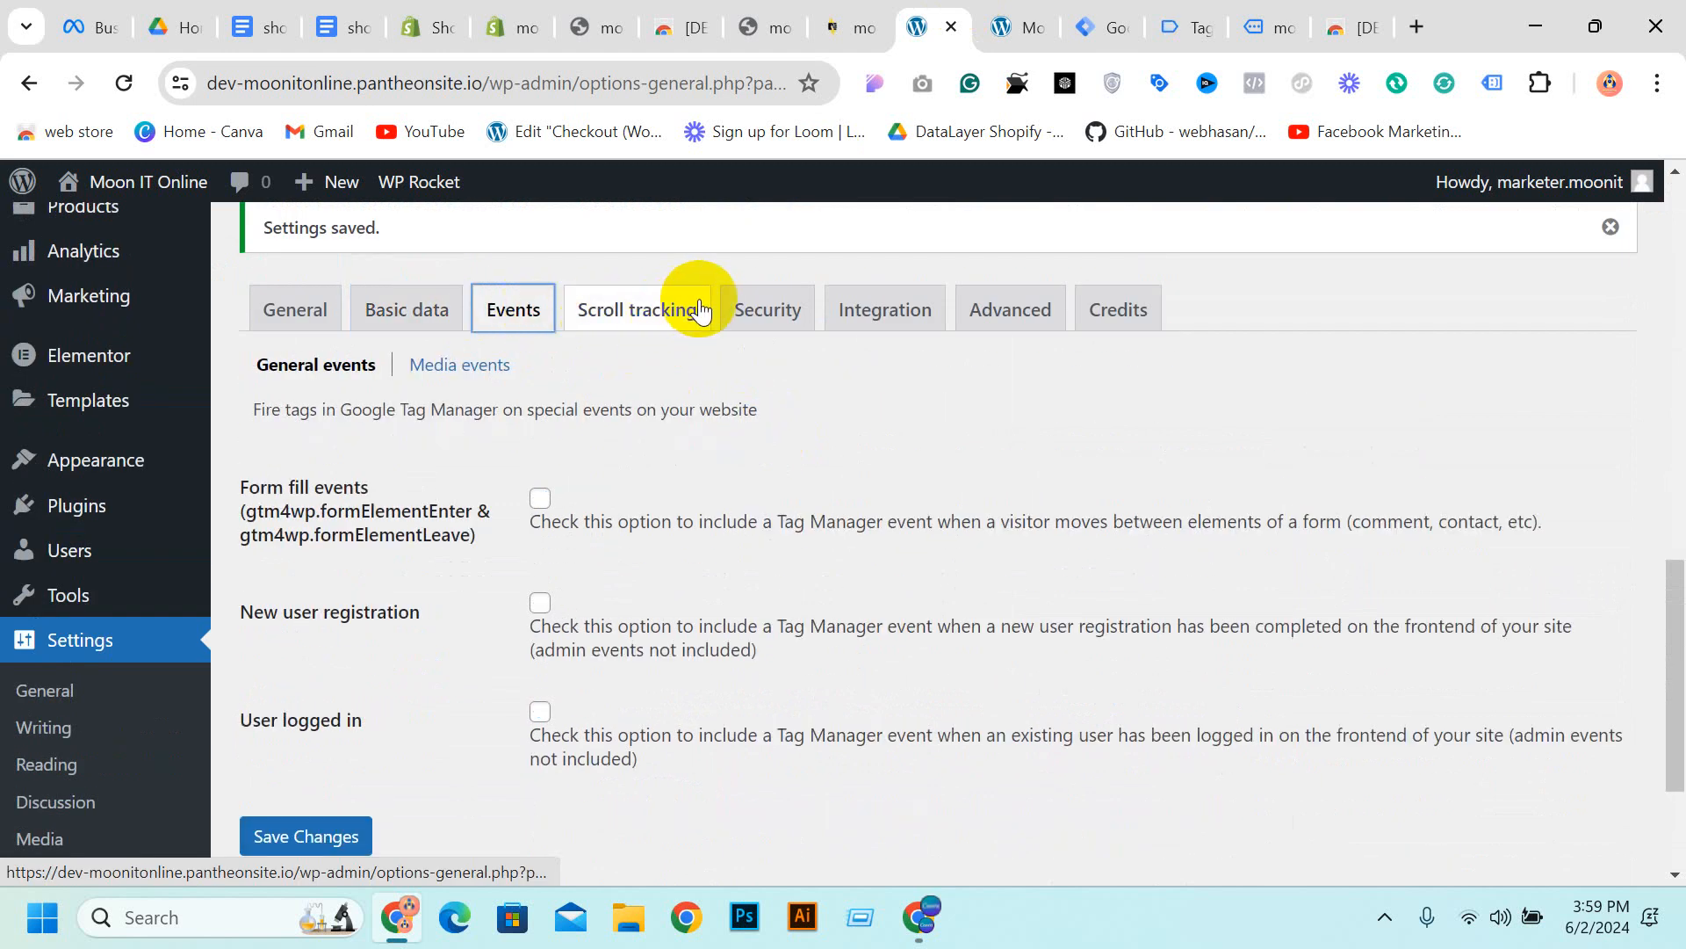
{"action": "left_click", "coordinate": [703, 308]}
{"action": "left_click", "coordinate": [781, 316]}
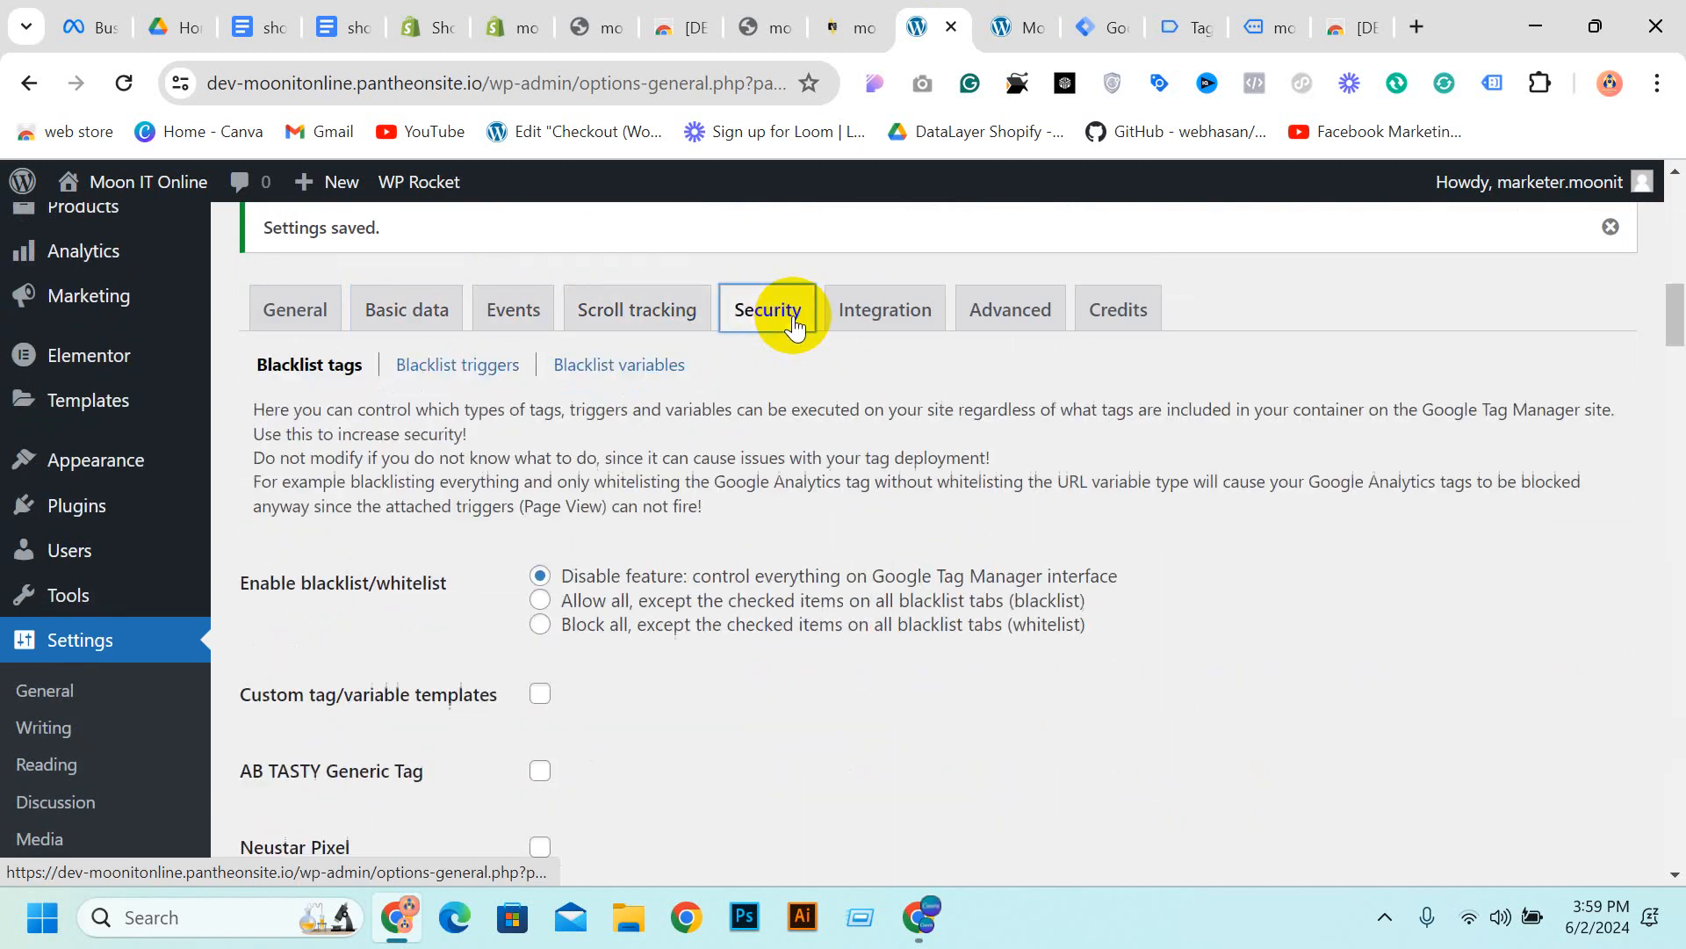
{"action": "left_click", "coordinate": [864, 327]}
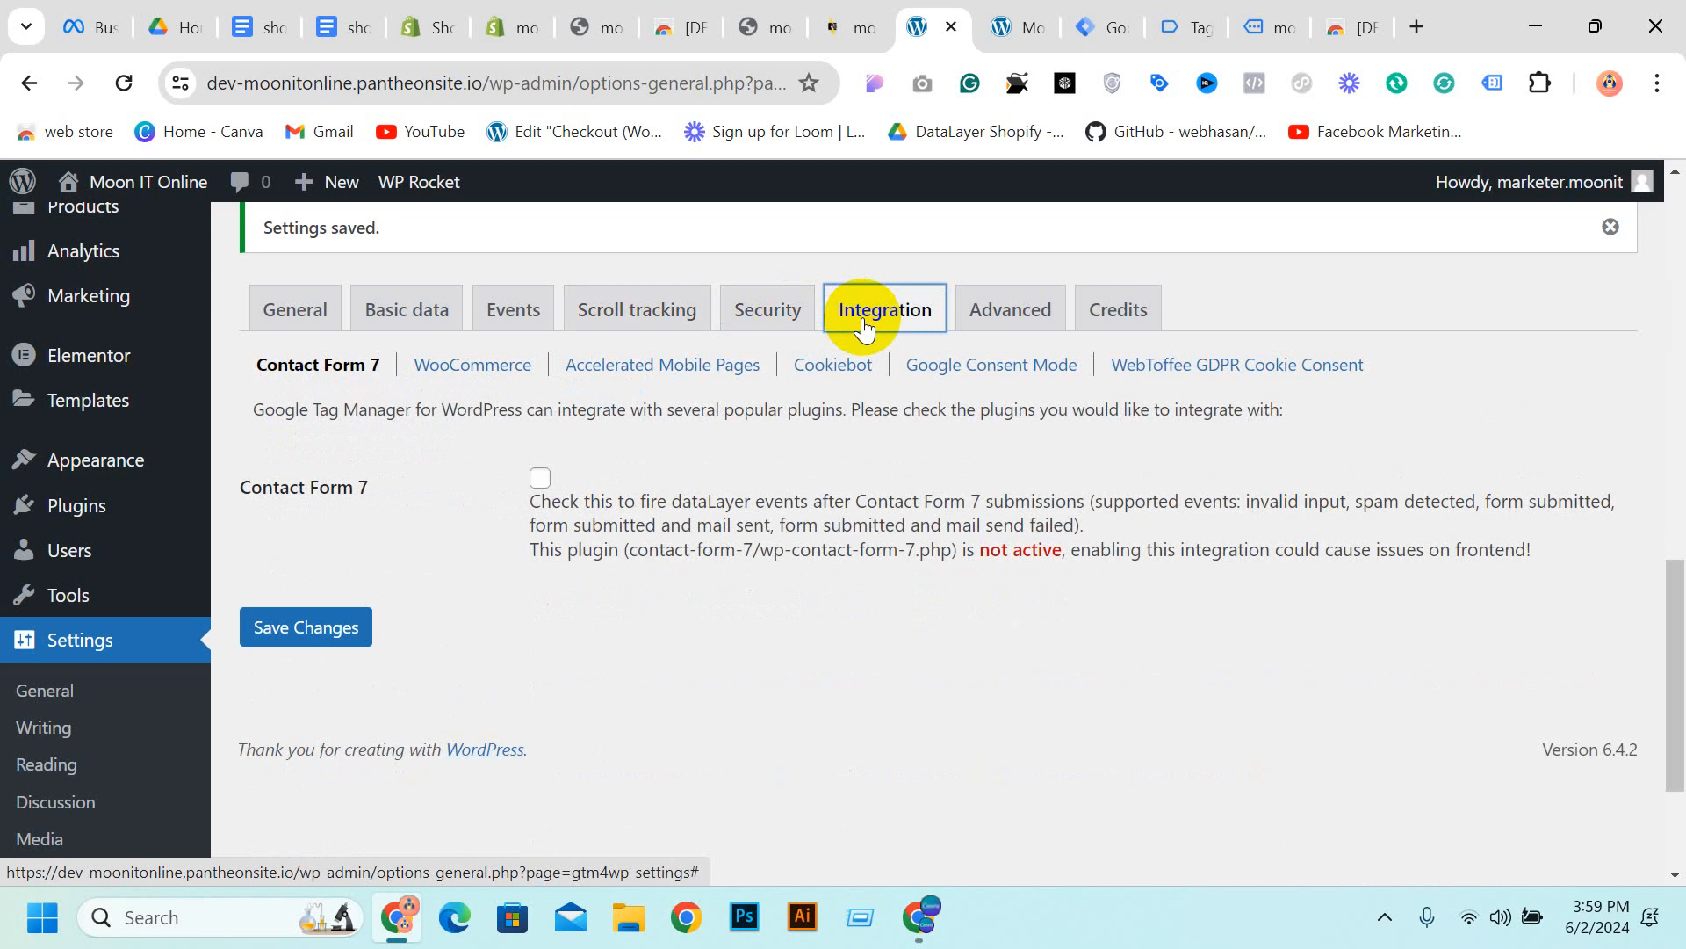
Examine the WooCommerce integration options, including e-commerce tracking, and the plugin's Advanced settings
{"action": "left_click", "coordinate": [490, 373]}
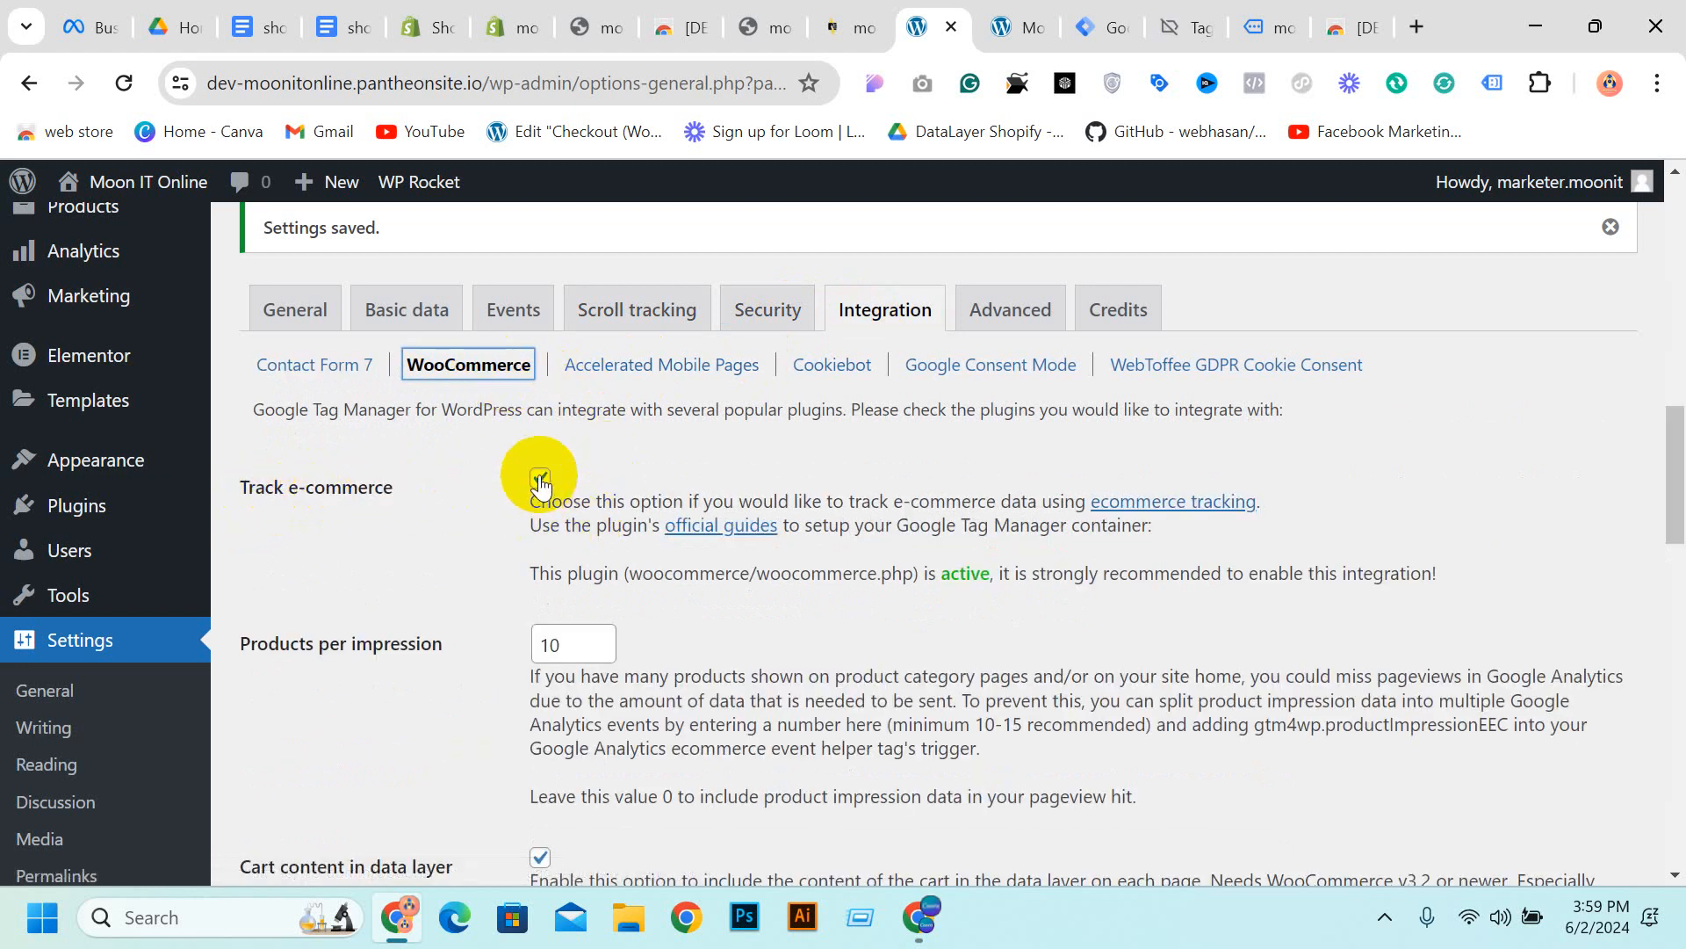
{"action": "scroll", "coordinate": [540, 483], "scroll_direction": "down", "scroll_amount": 9}
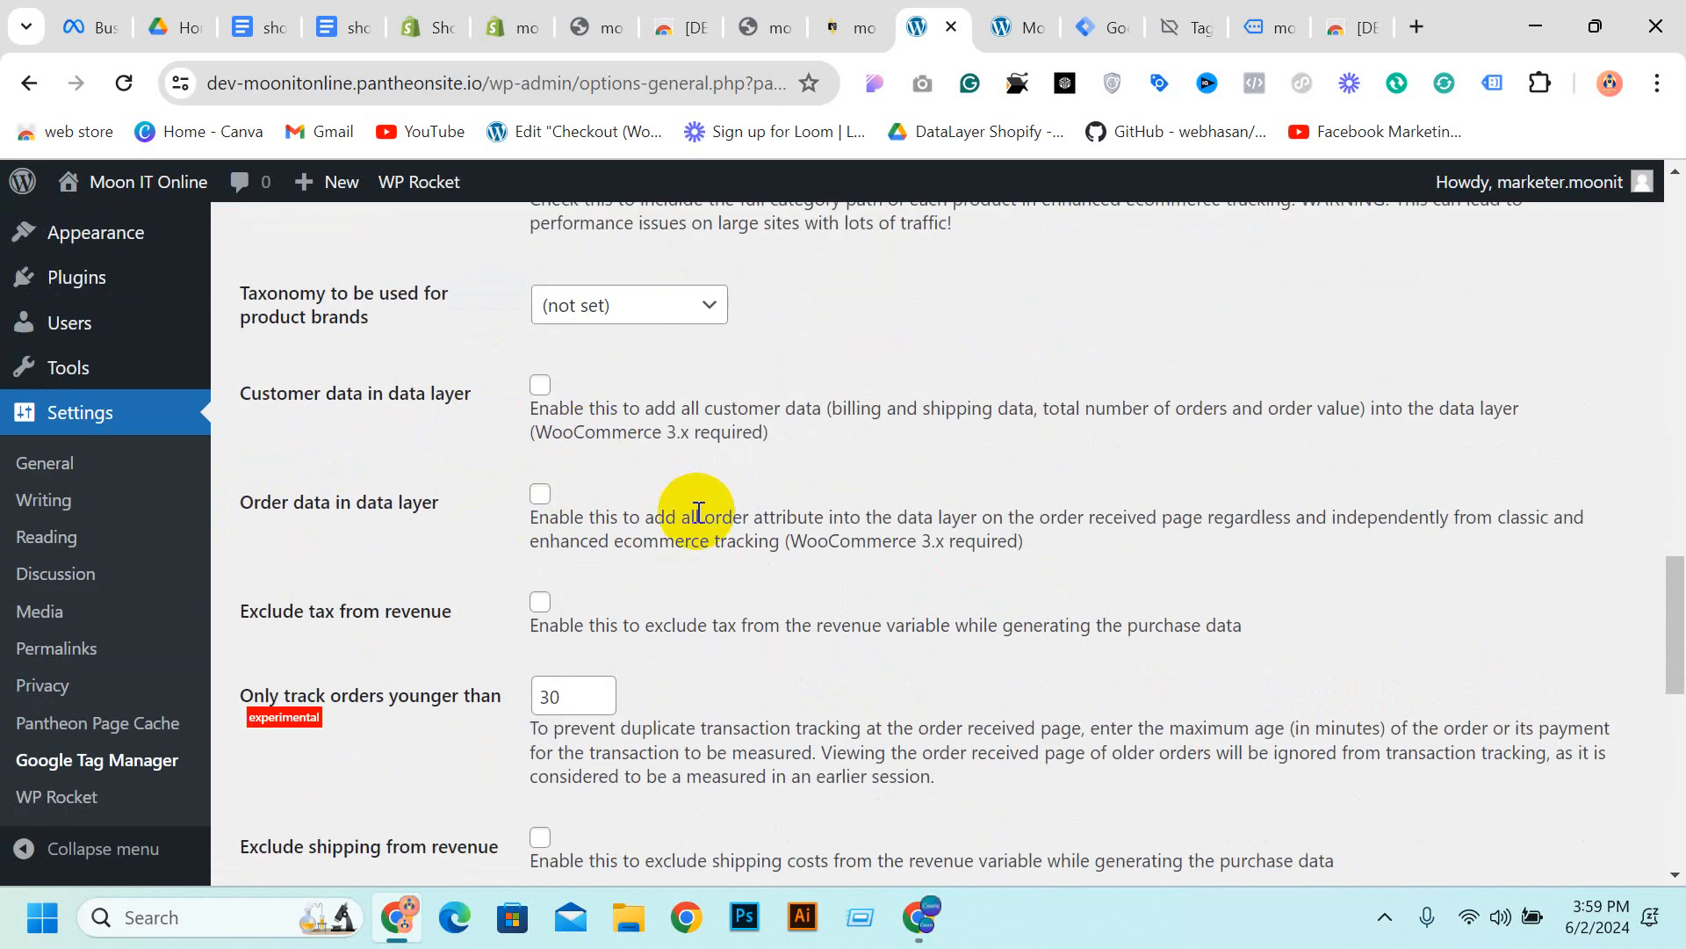
{"action": "scroll", "coordinate": [688, 697], "scroll_direction": "down", "scroll_amount": 14}
{"action": "scroll", "coordinate": [756, 641], "scroll_direction": "up", "scroll_amount": 15}
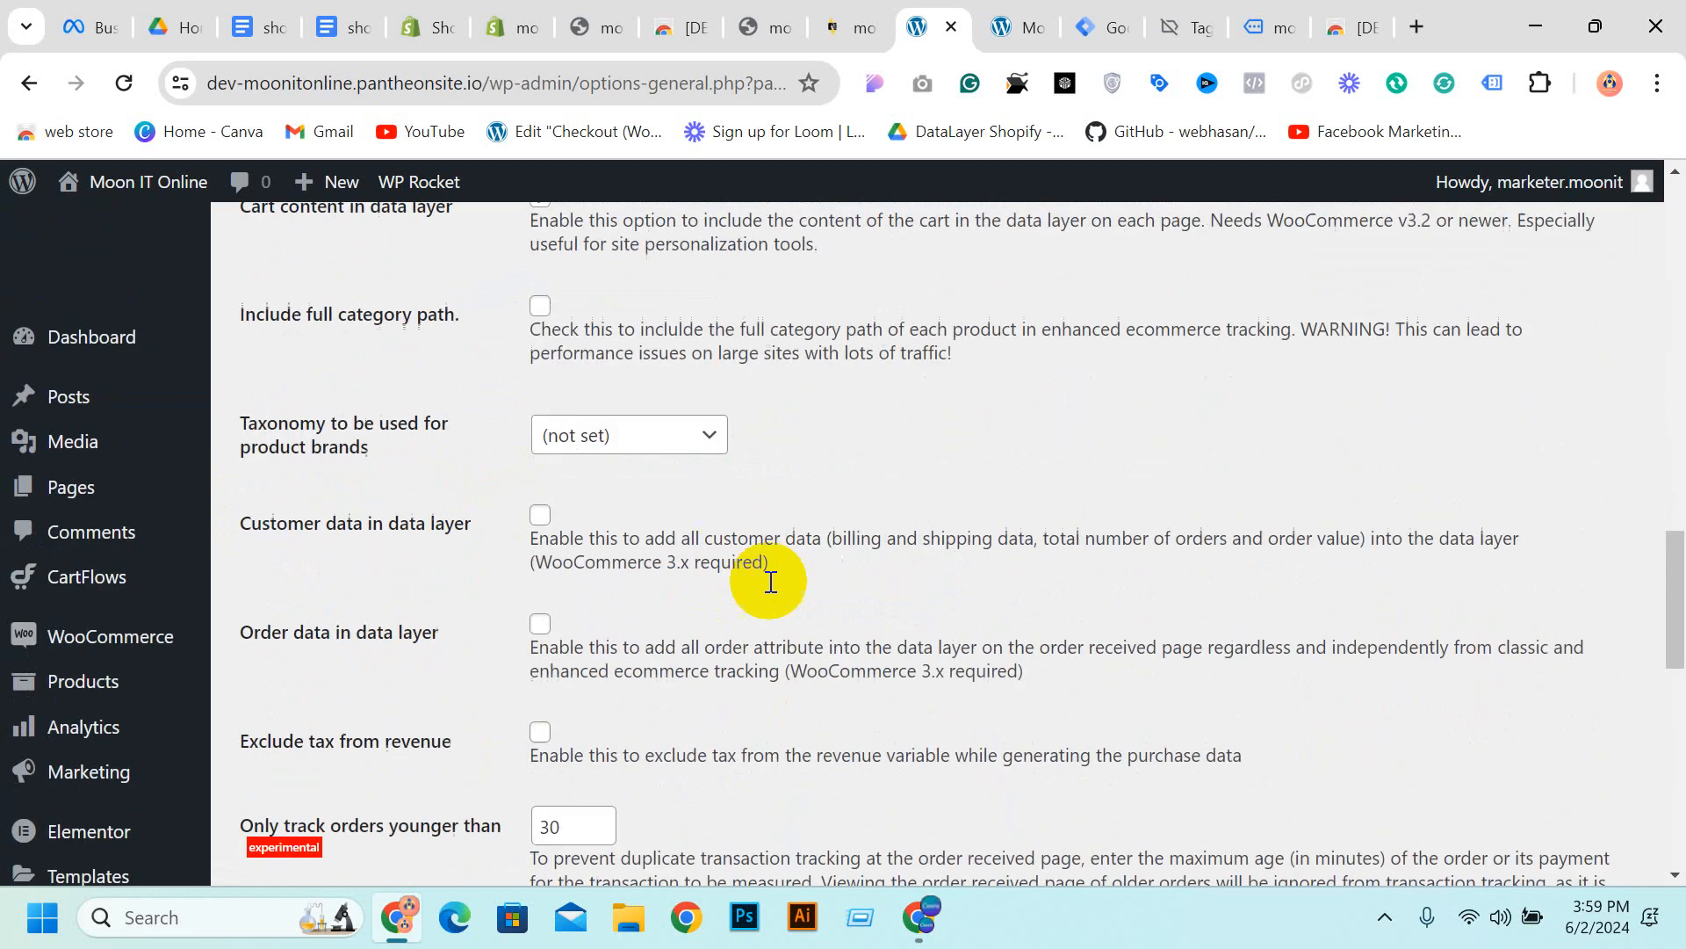
{"action": "scroll", "coordinate": [828, 565], "scroll_direction": "up", "scroll_amount": 16}
{"action": "scroll", "coordinate": [783, 583], "scroll_direction": "down", "scroll_amount": 8}
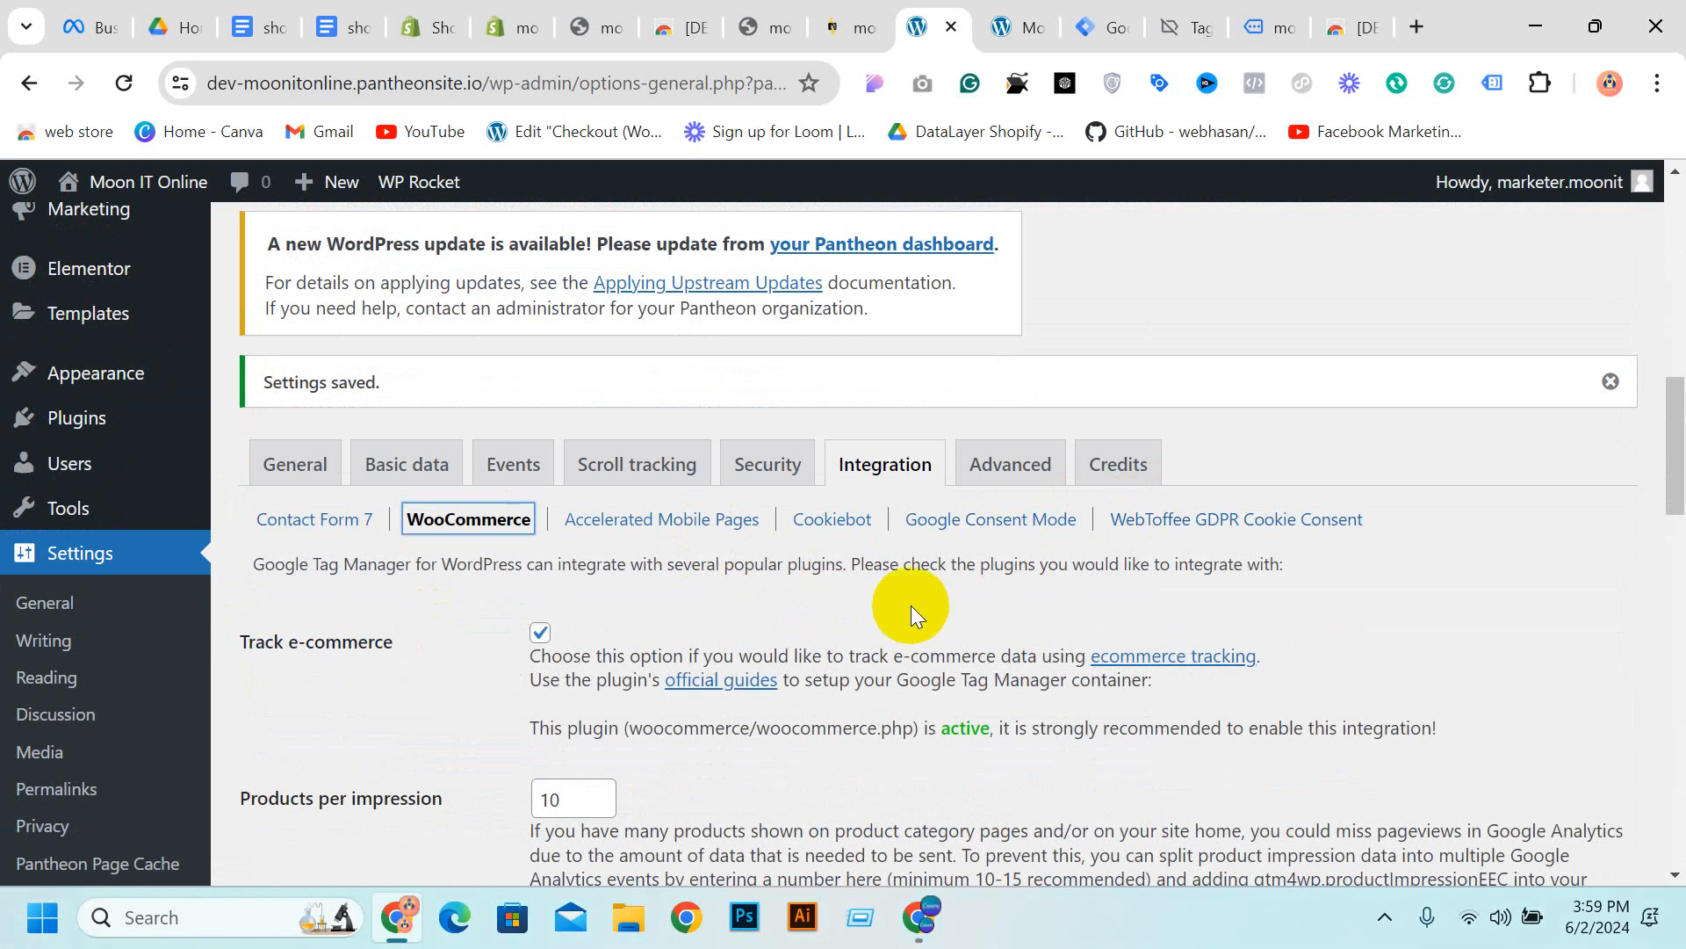
{"action": "left_click", "coordinate": [1029, 476]}
{"action": "scroll", "coordinate": [1019, 525], "scroll_direction": "down", "scroll_amount": 12}
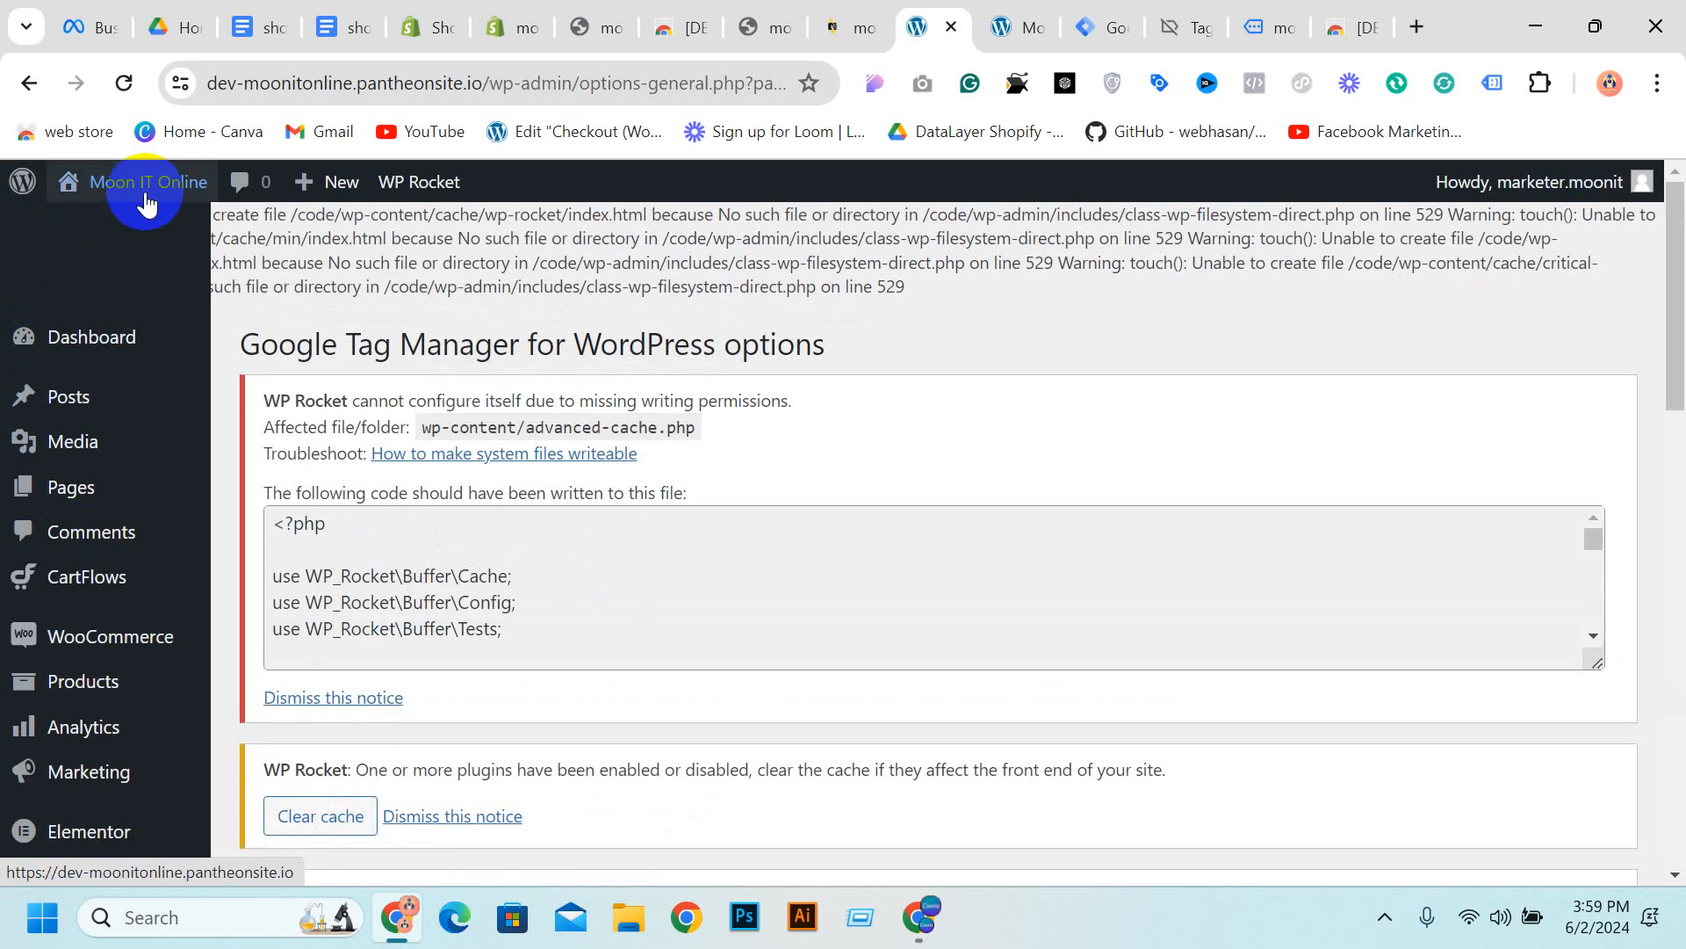
Open the live website in a separate browser tab and enable Tag Assistant Legacy for it
{"action": "mouse_move", "coordinate": [145, 194]}
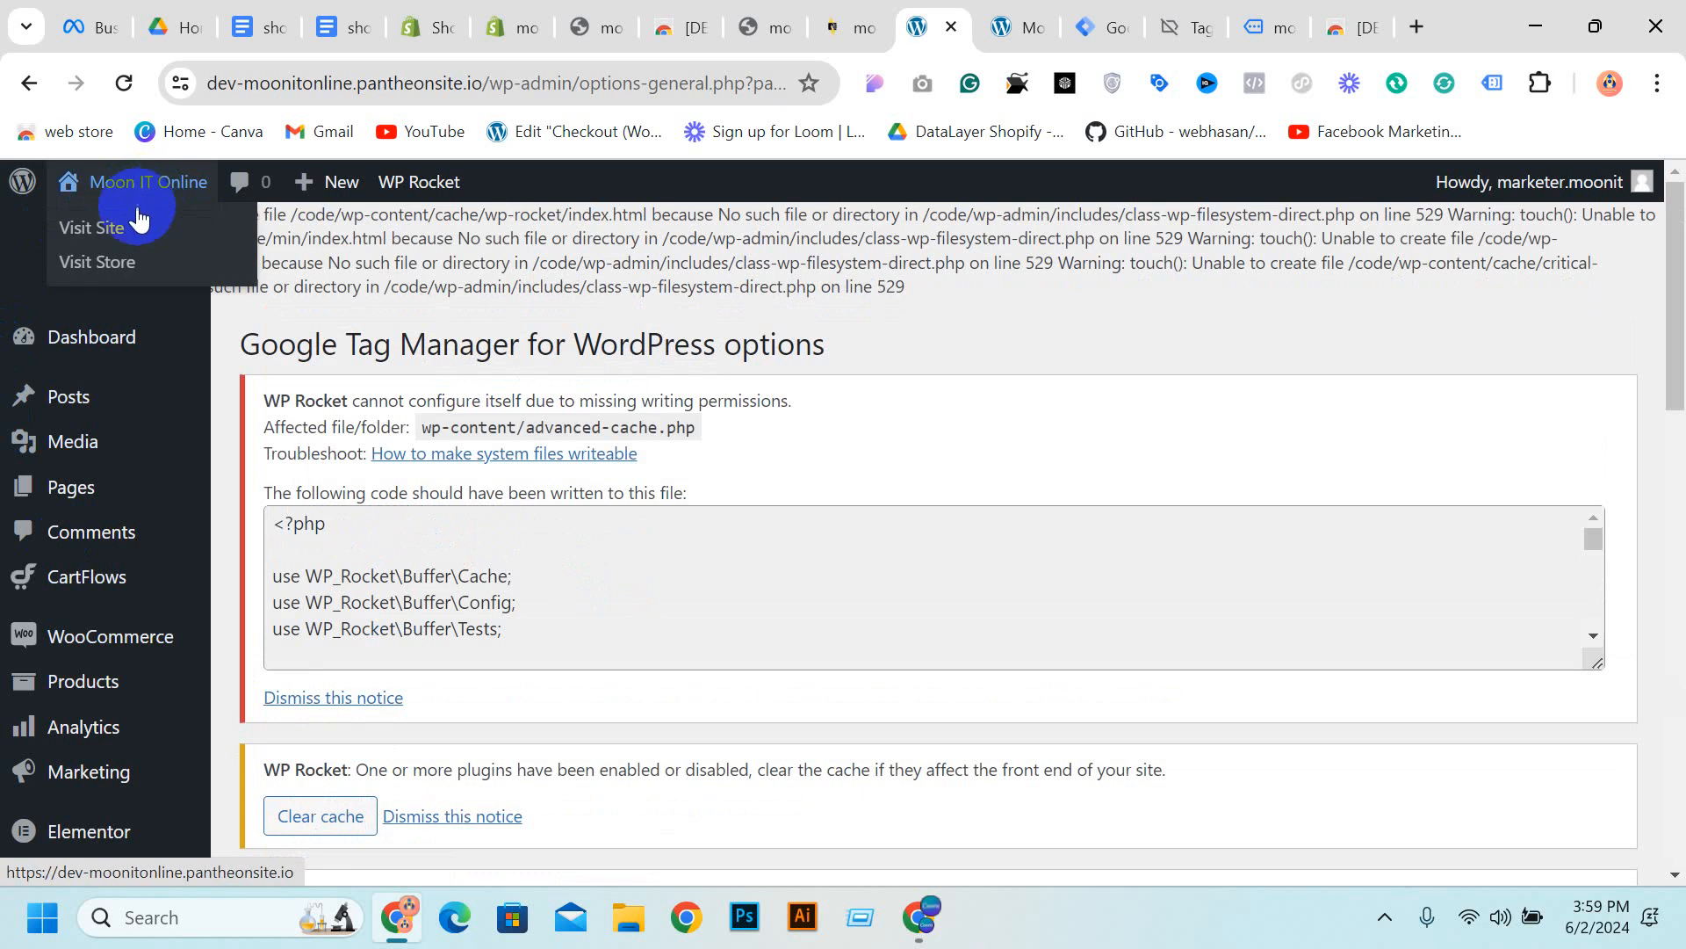
{"action": "left_click", "coordinate": [121, 230], "text": "ctrl"}
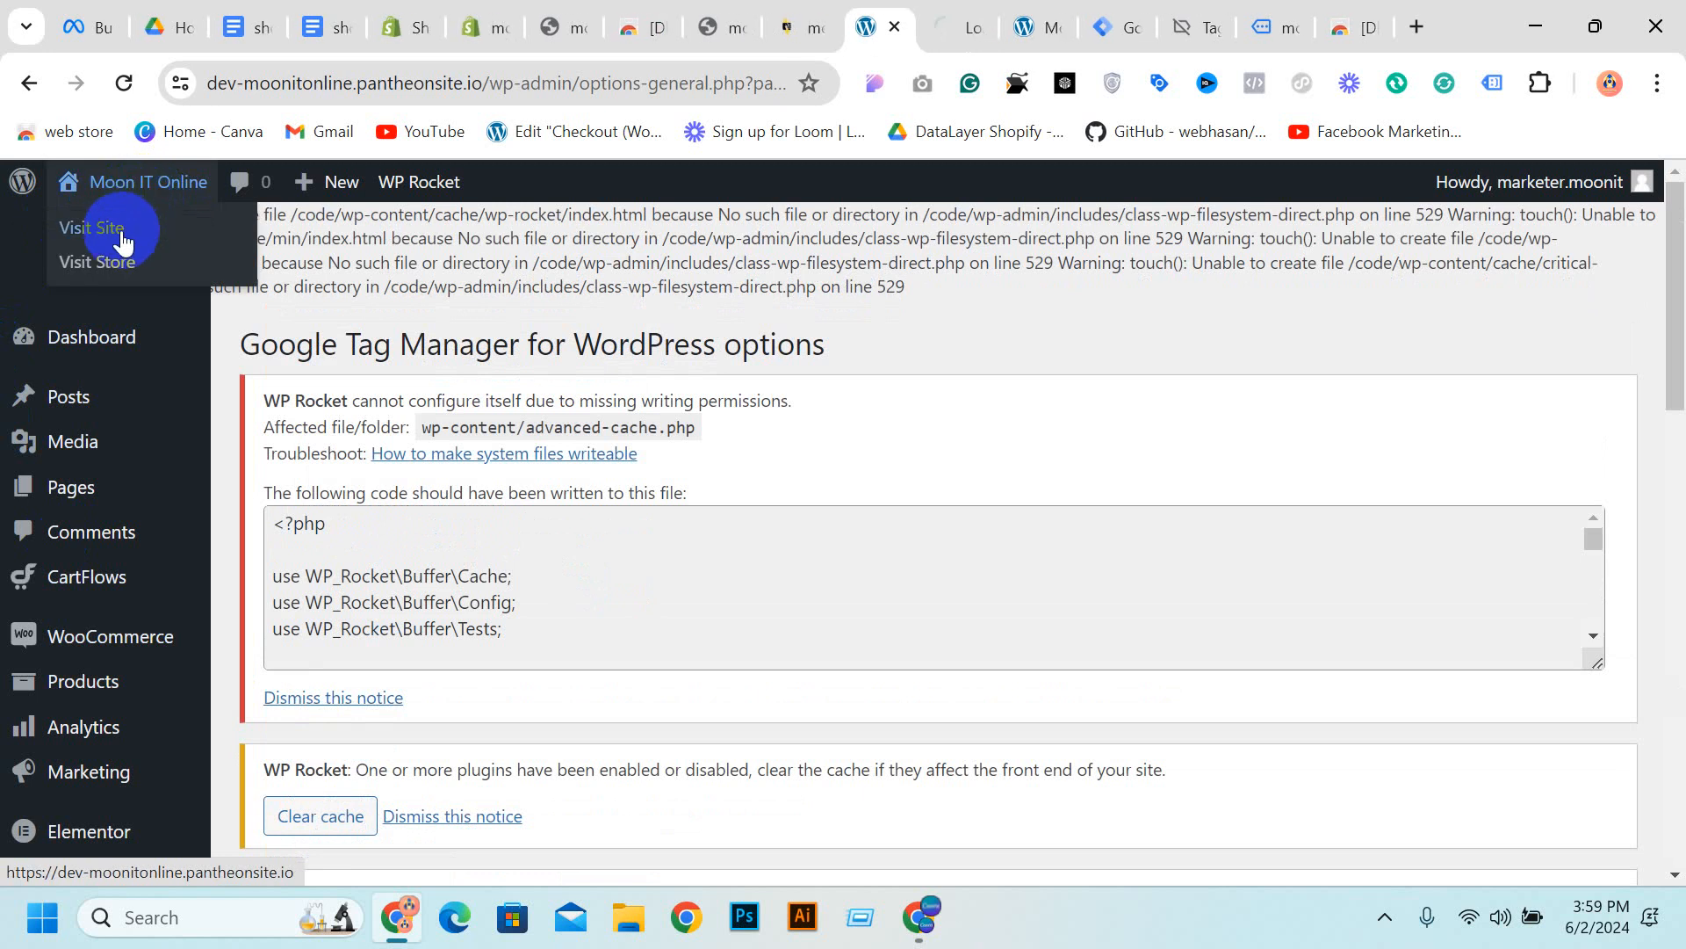
{"action": "left_click", "coordinate": [957, 24]}
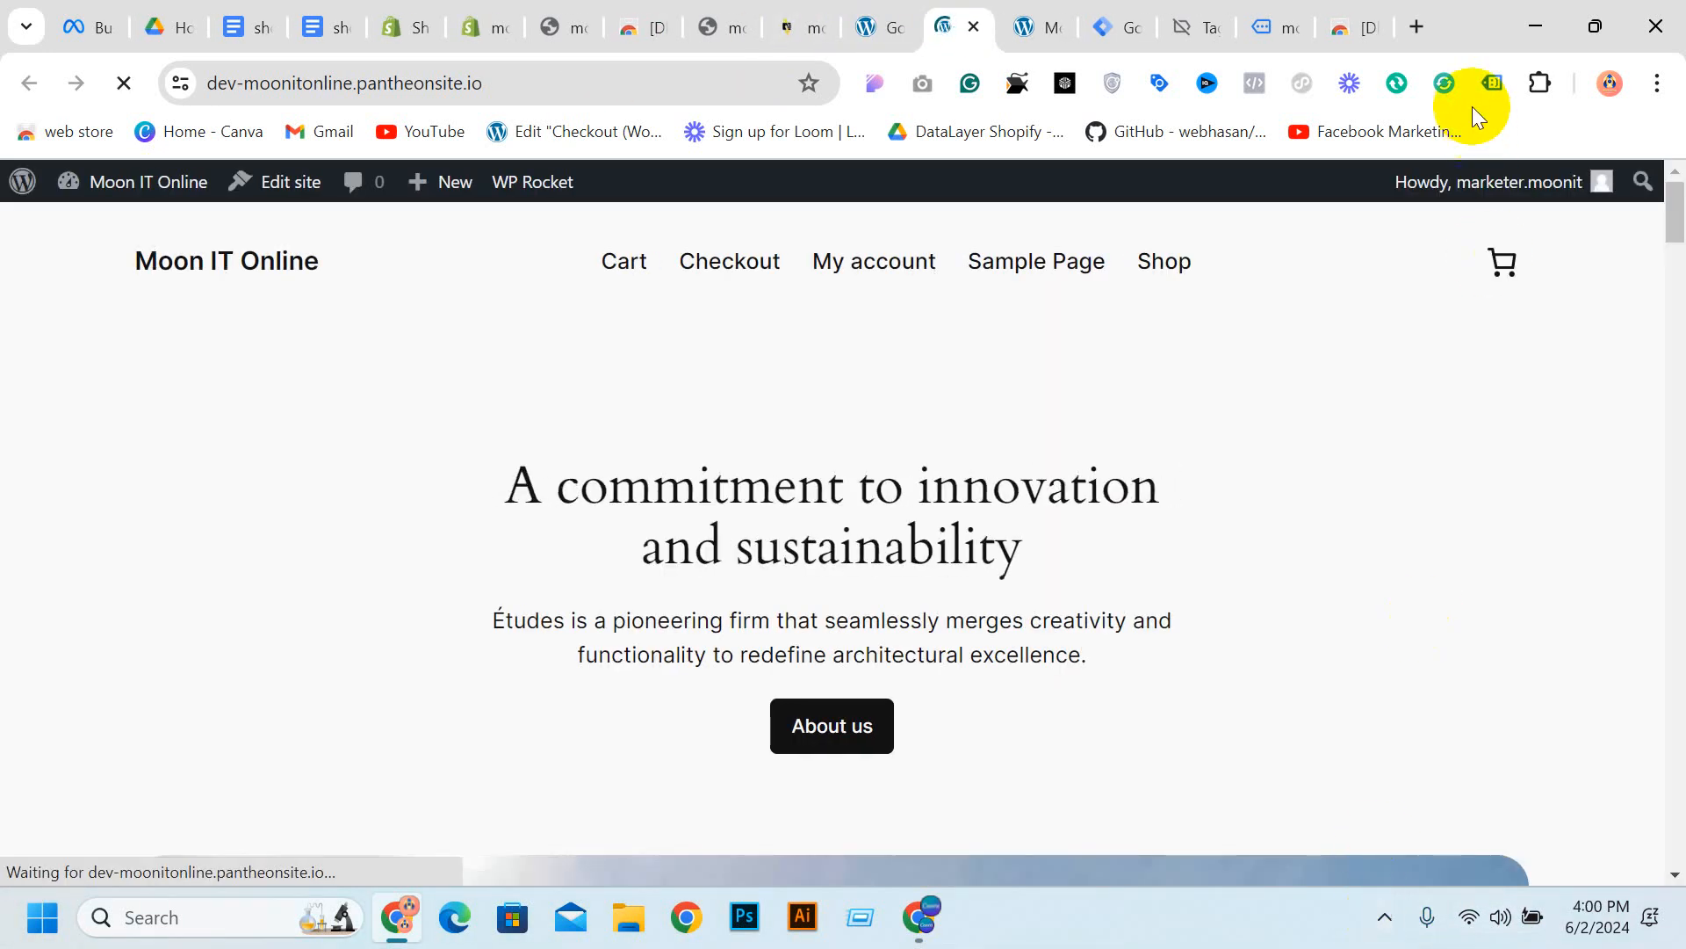
{"action": "left_click", "coordinate": [1490, 83]}
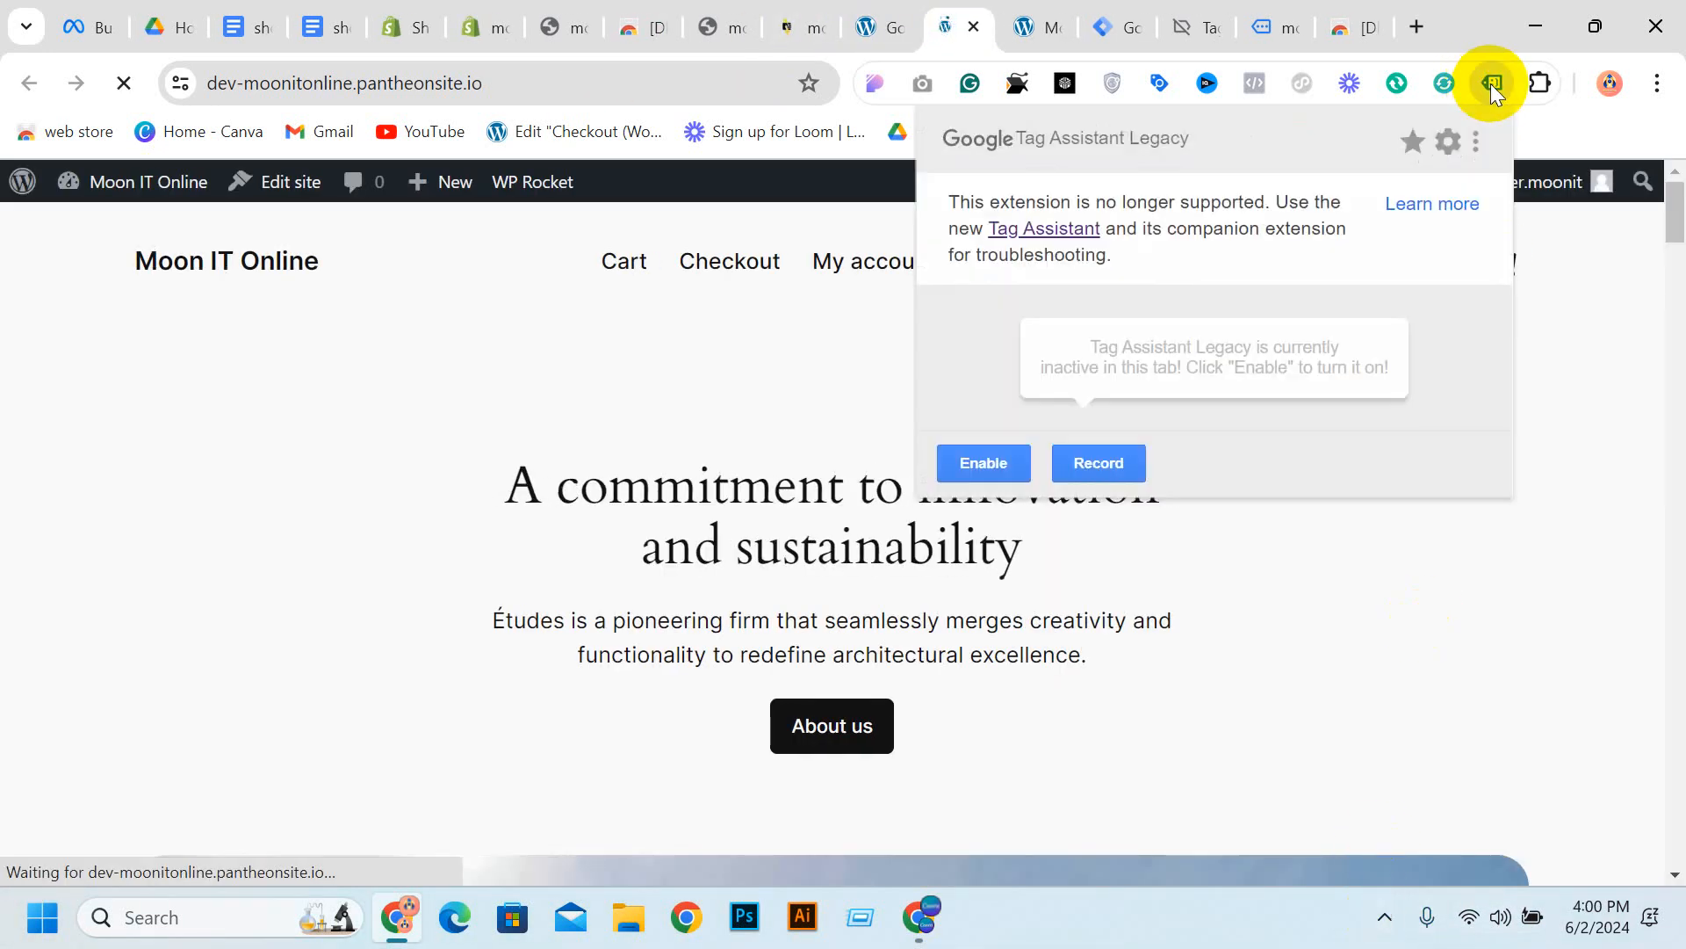
{"action": "left_click", "coordinate": [979, 479]}
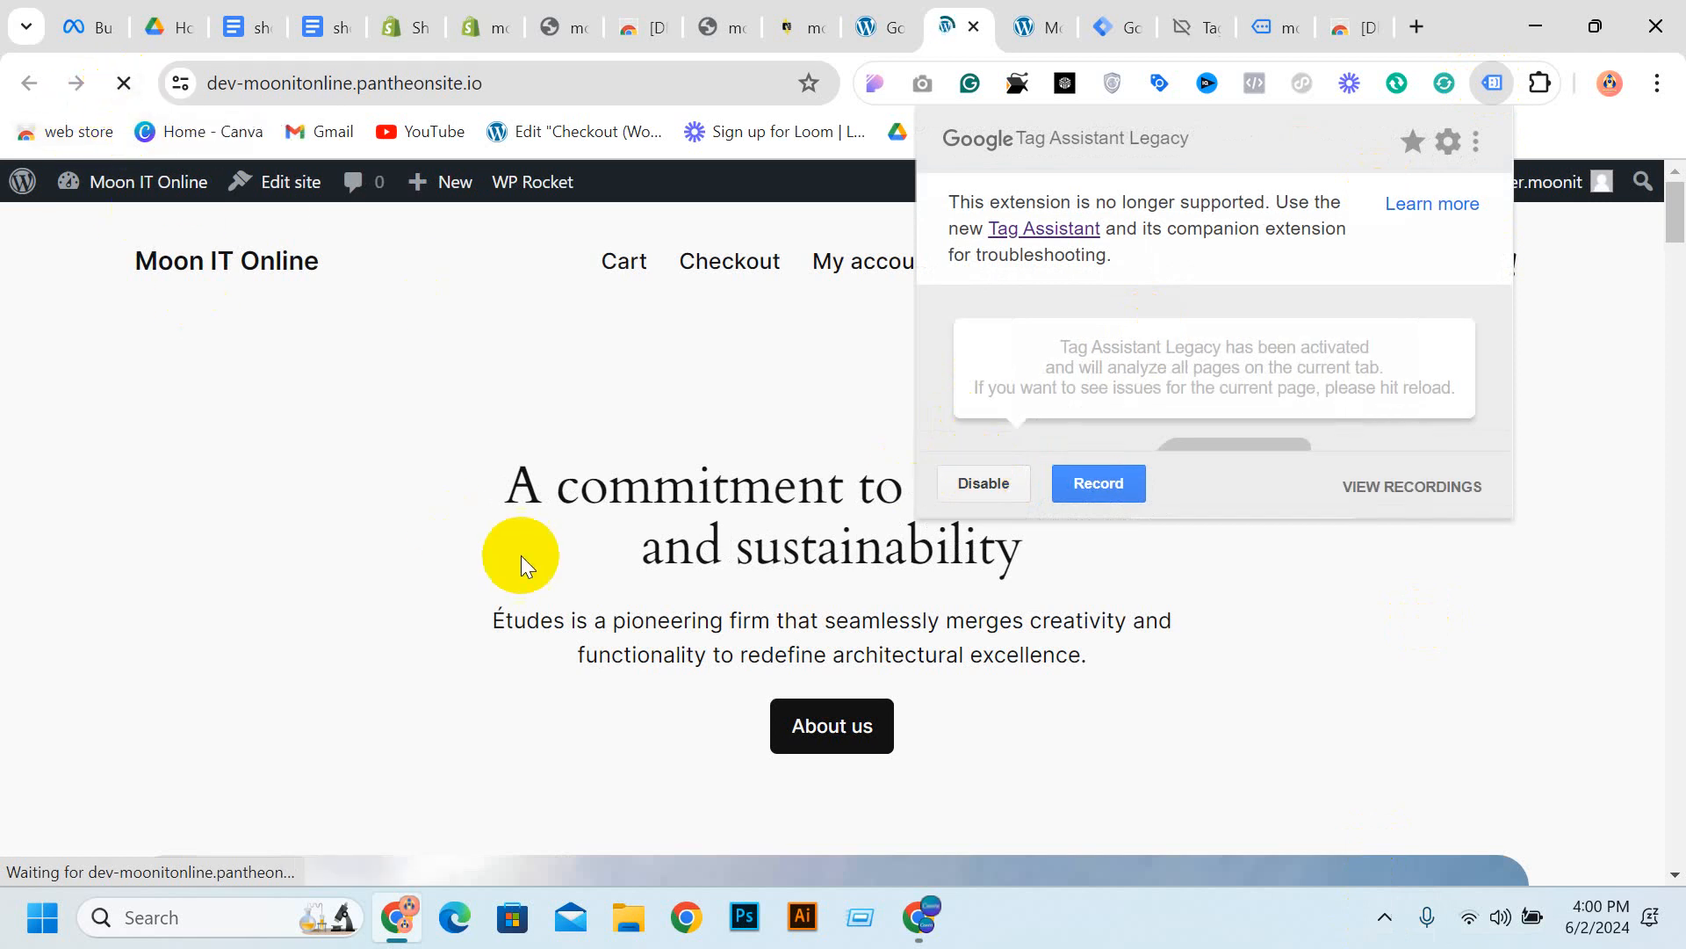
Reload the website's home page and check its tag analysis in Tag Assistant Legacy
{"action": "scroll", "coordinate": [613, 382], "scroll_direction": "down", "scroll_amount": 6}
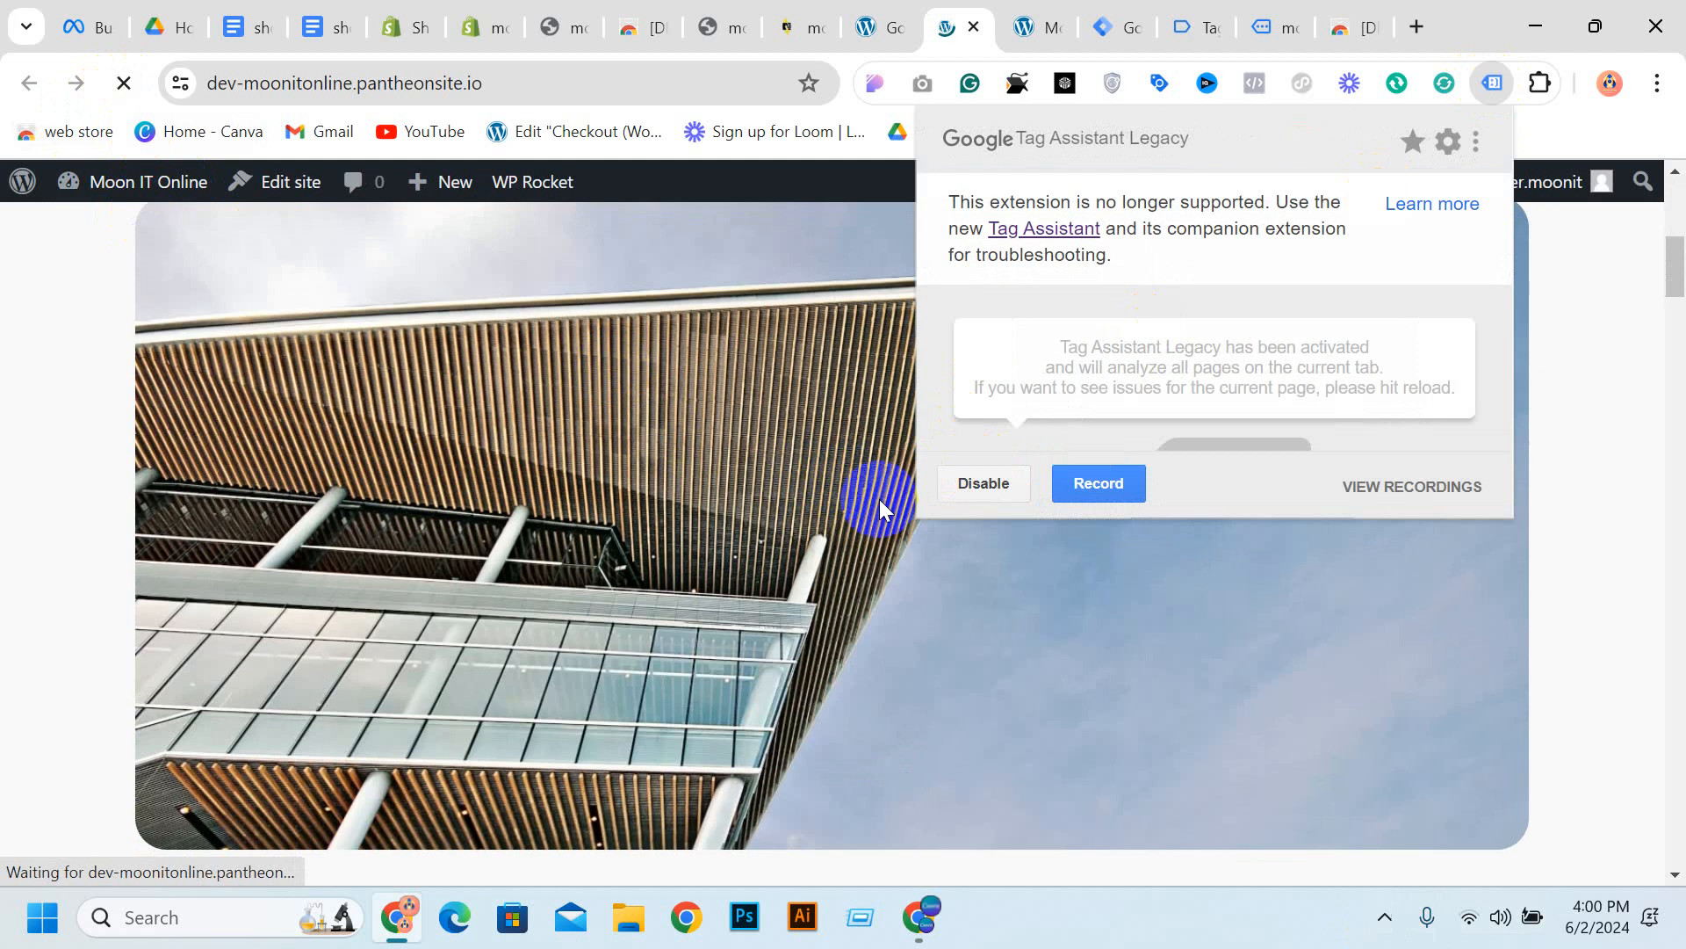
{"action": "scroll", "coordinate": [880, 501], "scroll_direction": "up", "scroll_amount": 6}
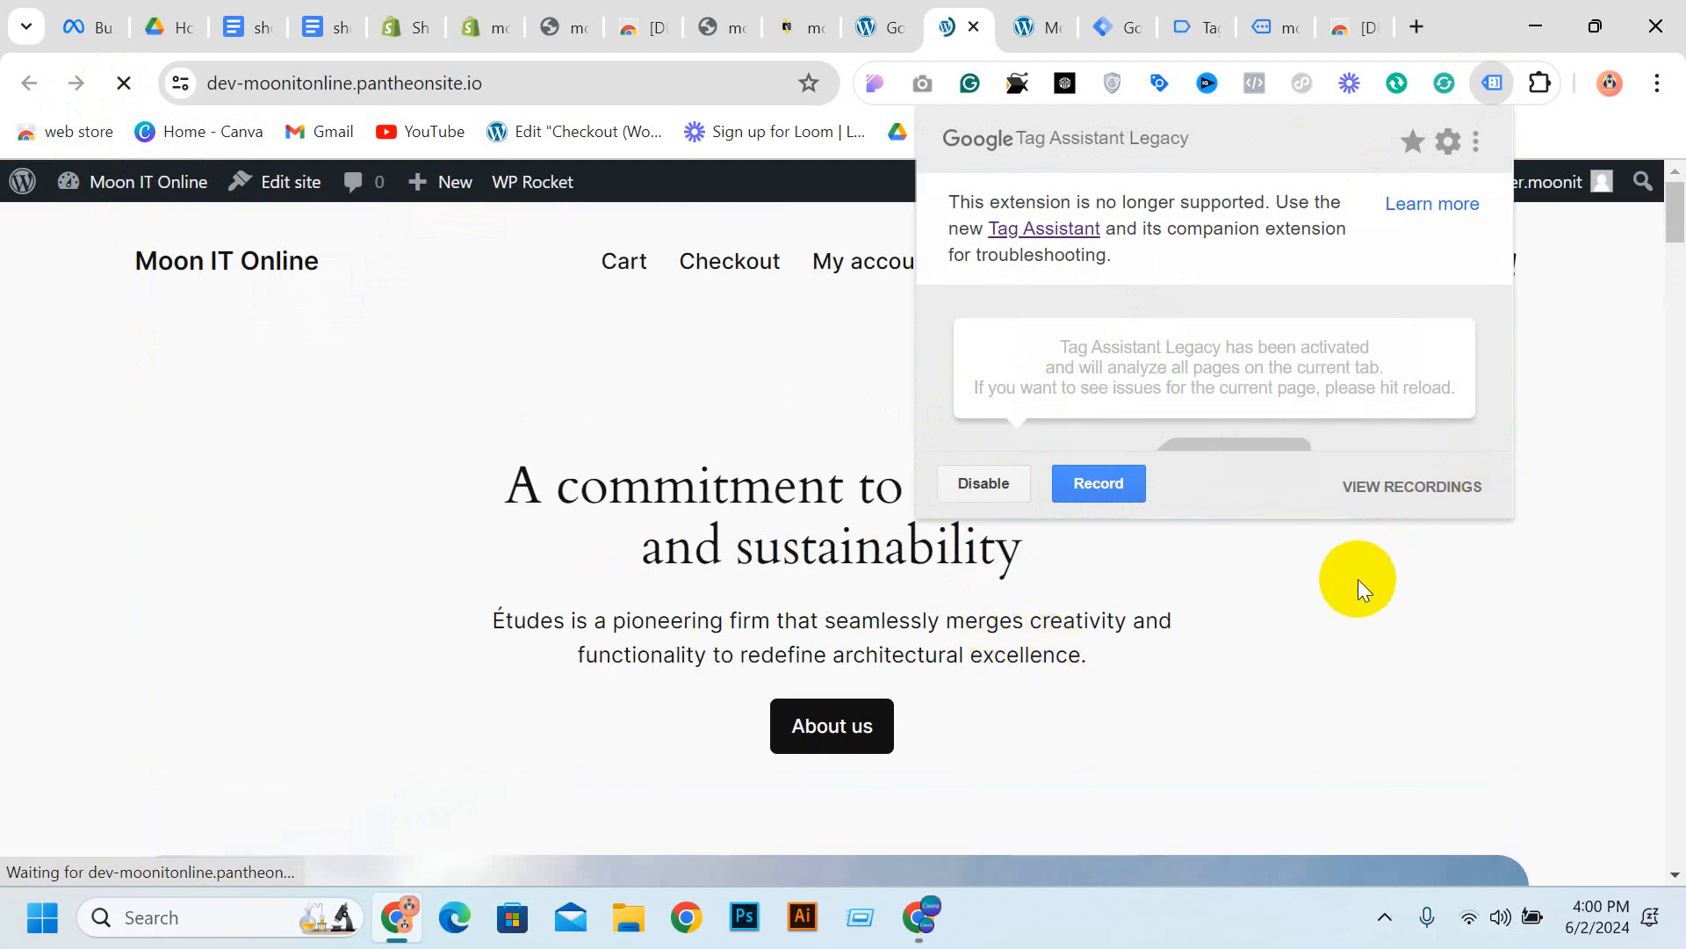
{"action": "left_click", "coordinate": [1158, 734]}
{"action": "left_click", "coordinate": [125, 88]}
{"action": "left_click", "coordinate": [125, 88]}
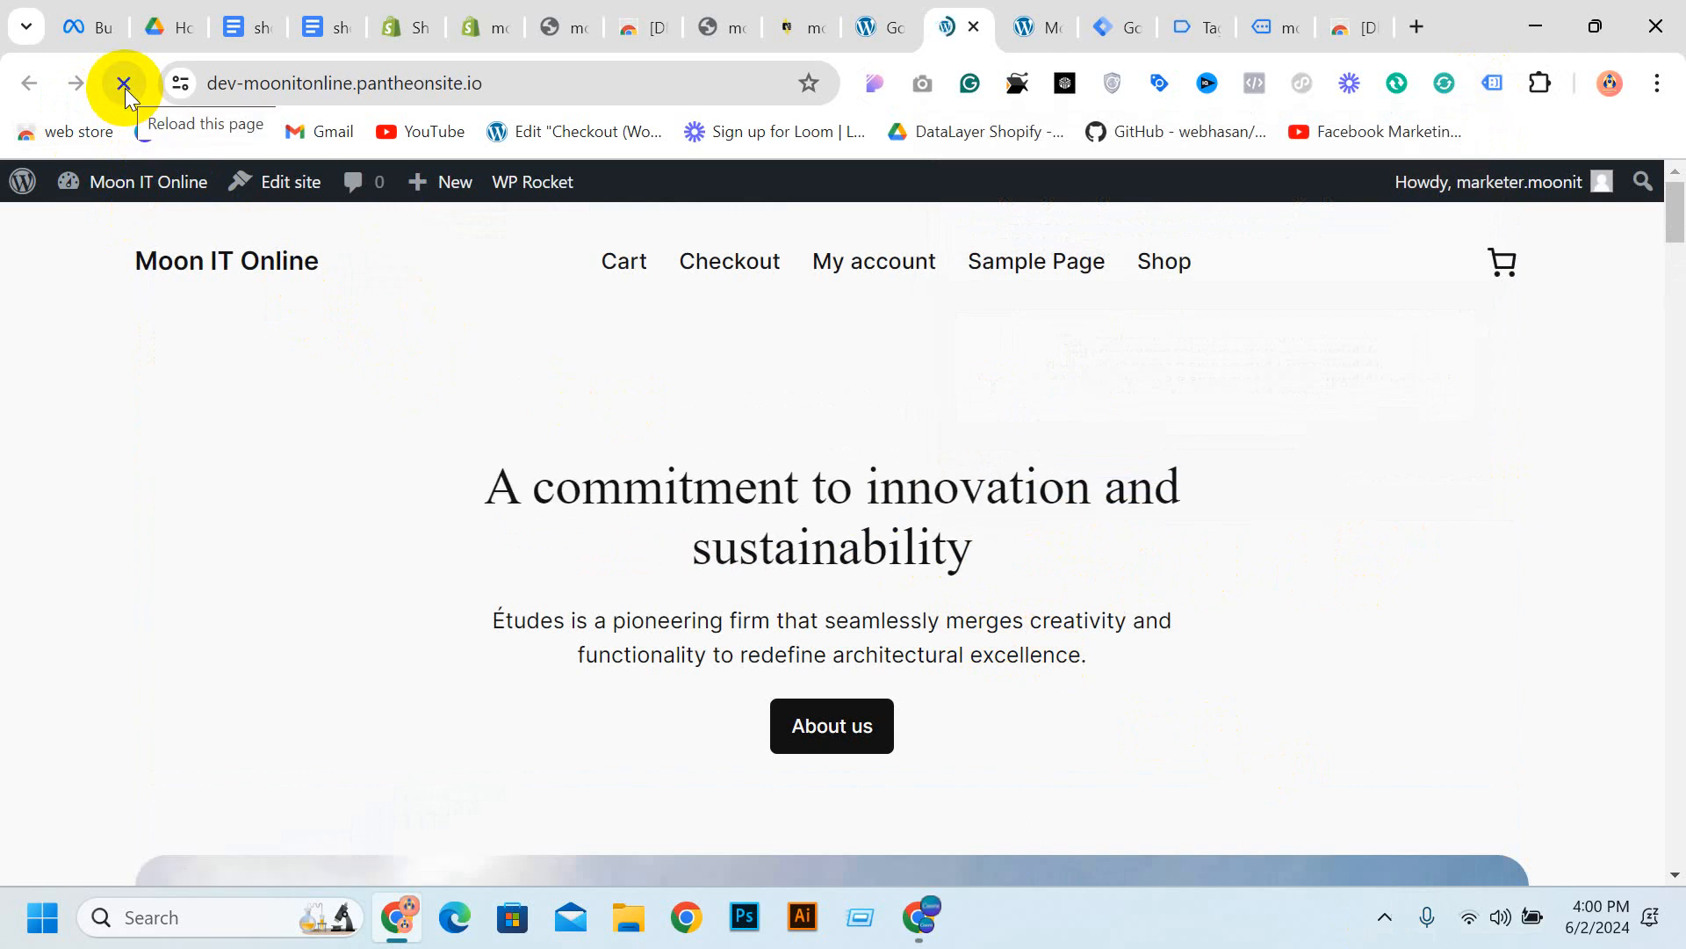
{"action": "left_click", "coordinate": [1496, 85]}
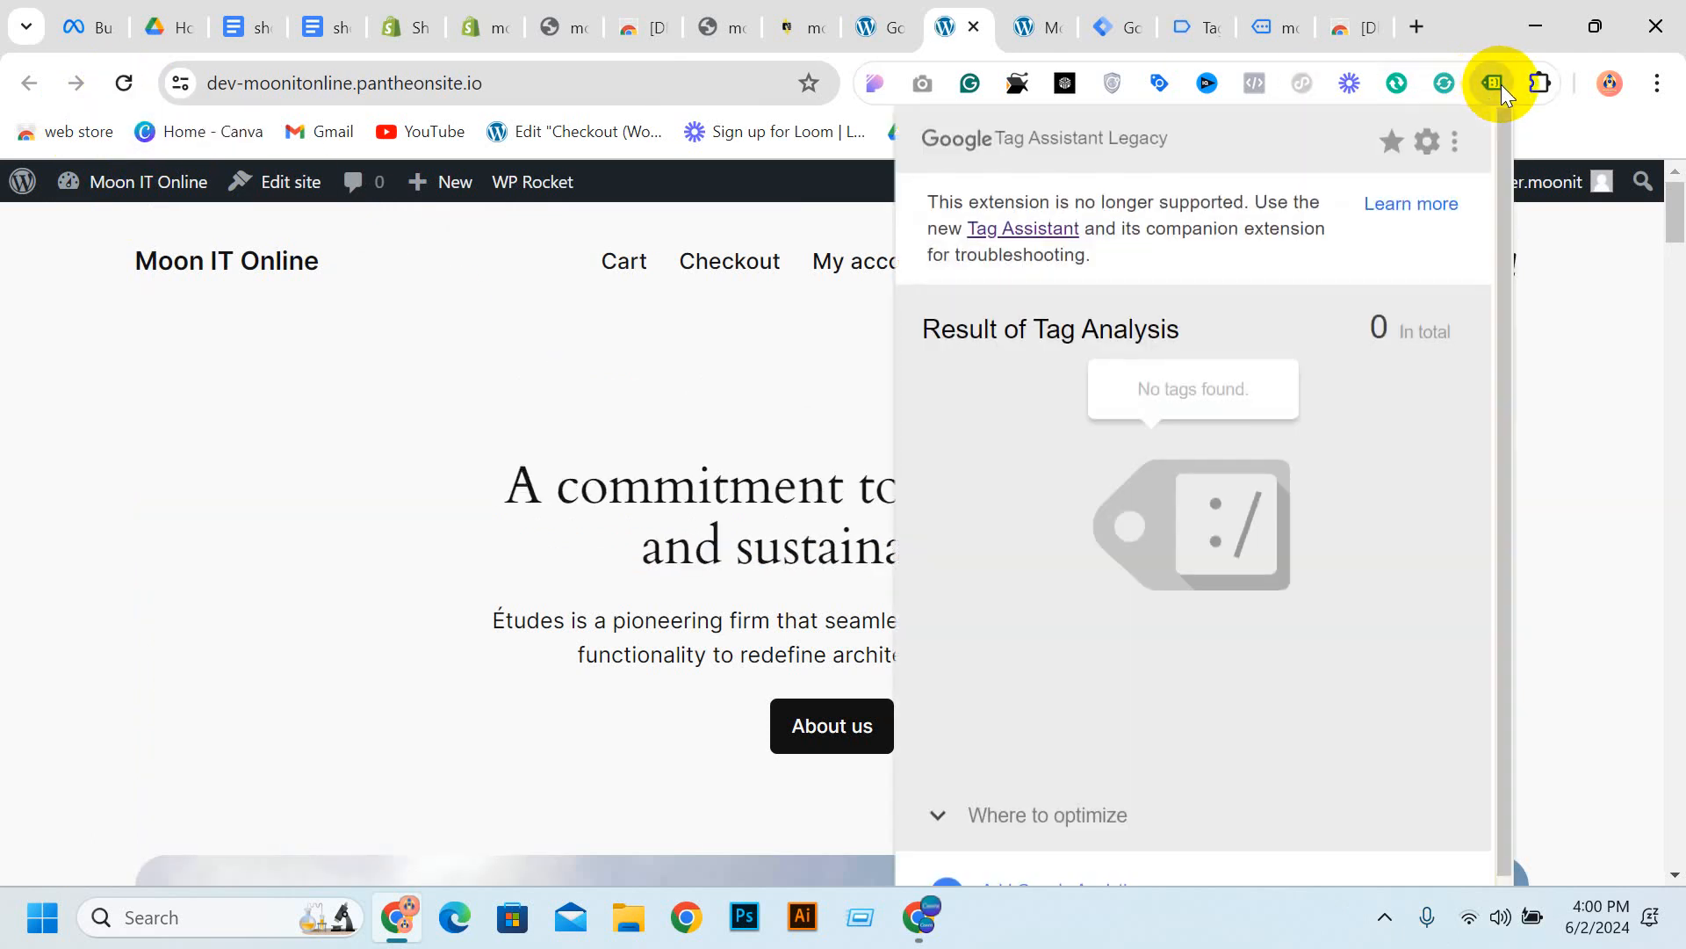
Load the website's address again and recheck which tags Tag Assistant Legacy detects, closing its results after viewing
{"action": "left_click", "coordinate": [491, 88]}
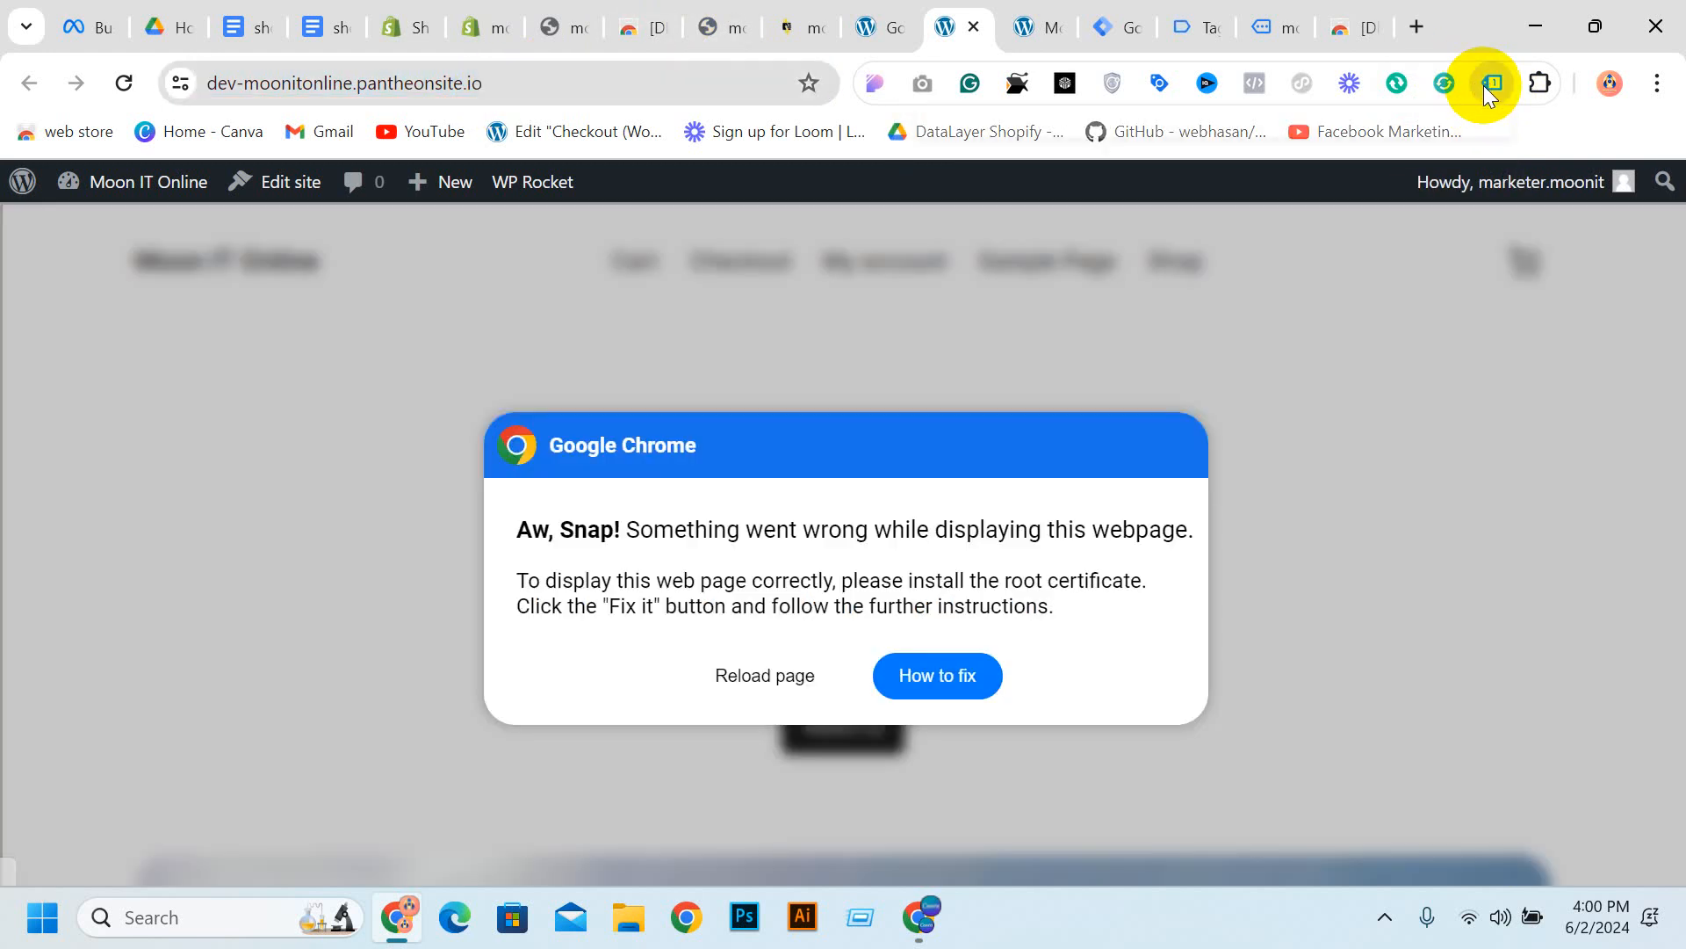
{"action": "left_click", "coordinate": [1484, 86]}
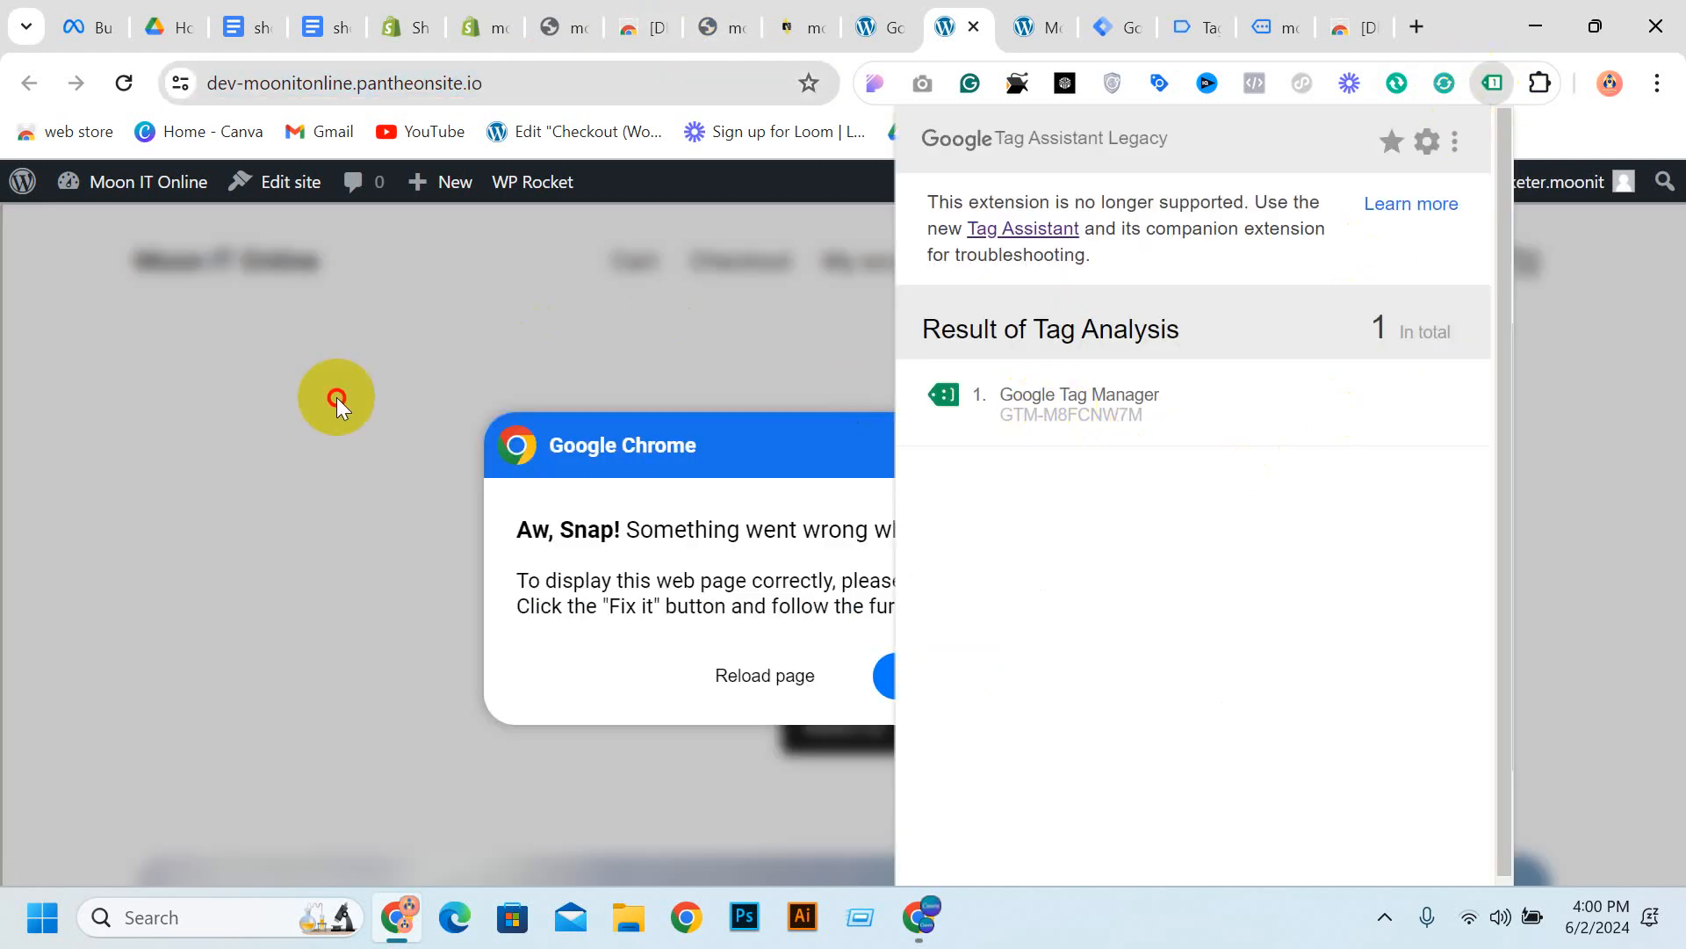
{"action": "left_click", "coordinate": [335, 397]}
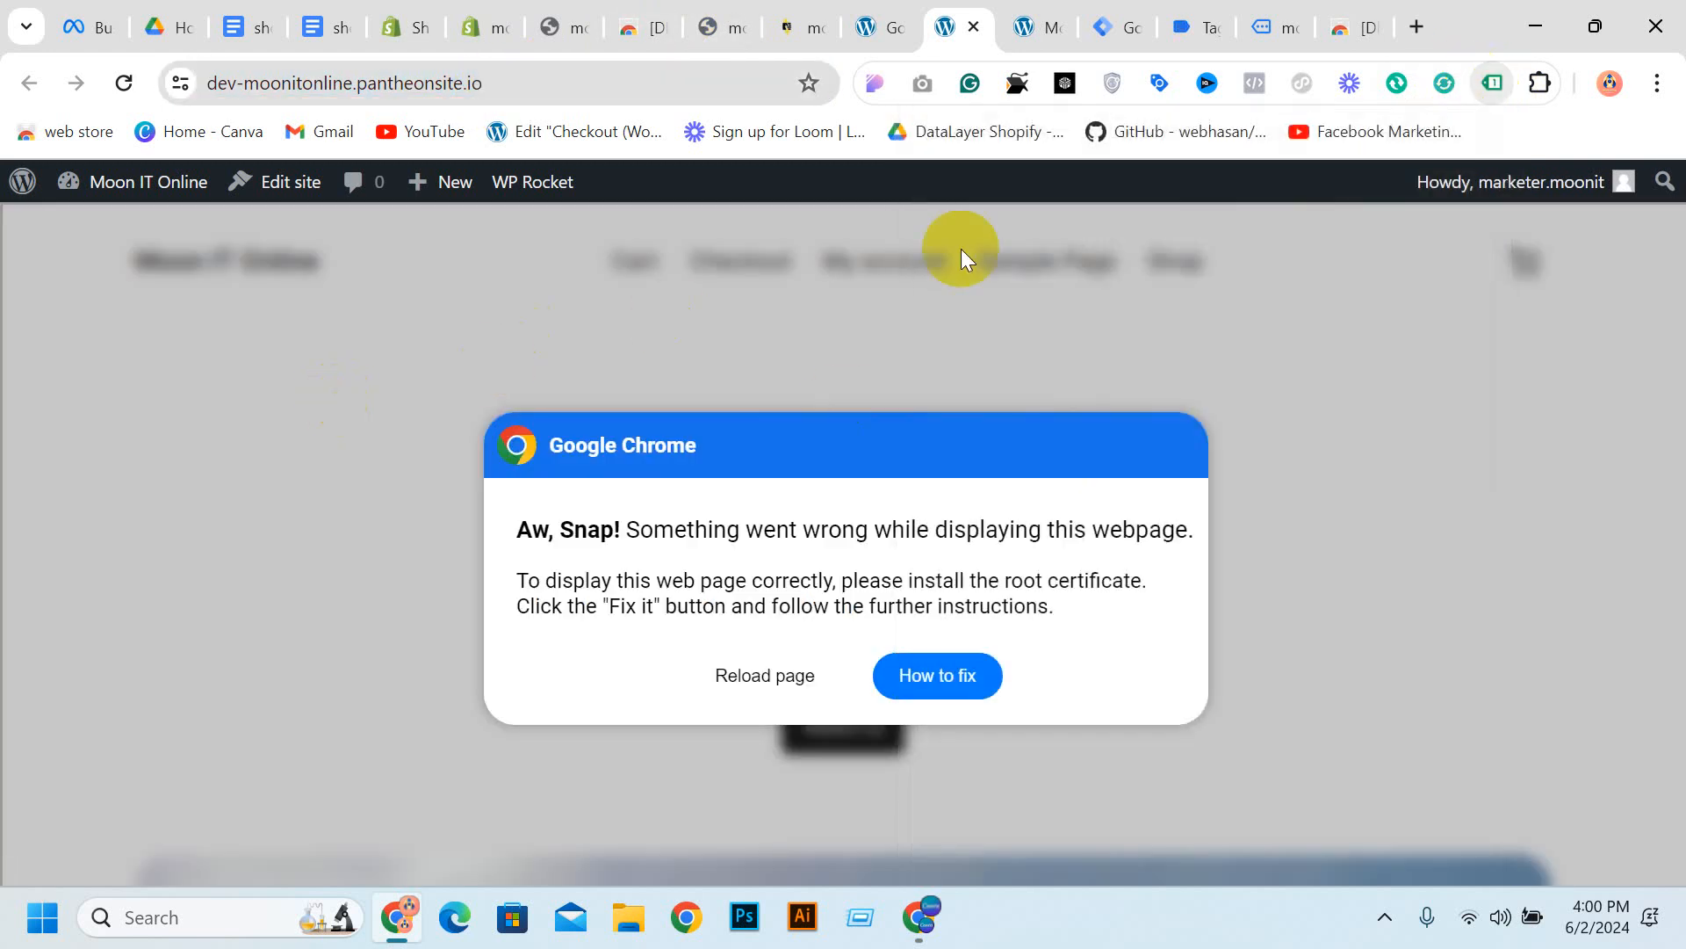
Close both browser tabs showing the live WordPress site's home page
{"action": "left_click", "coordinate": [970, 27]}
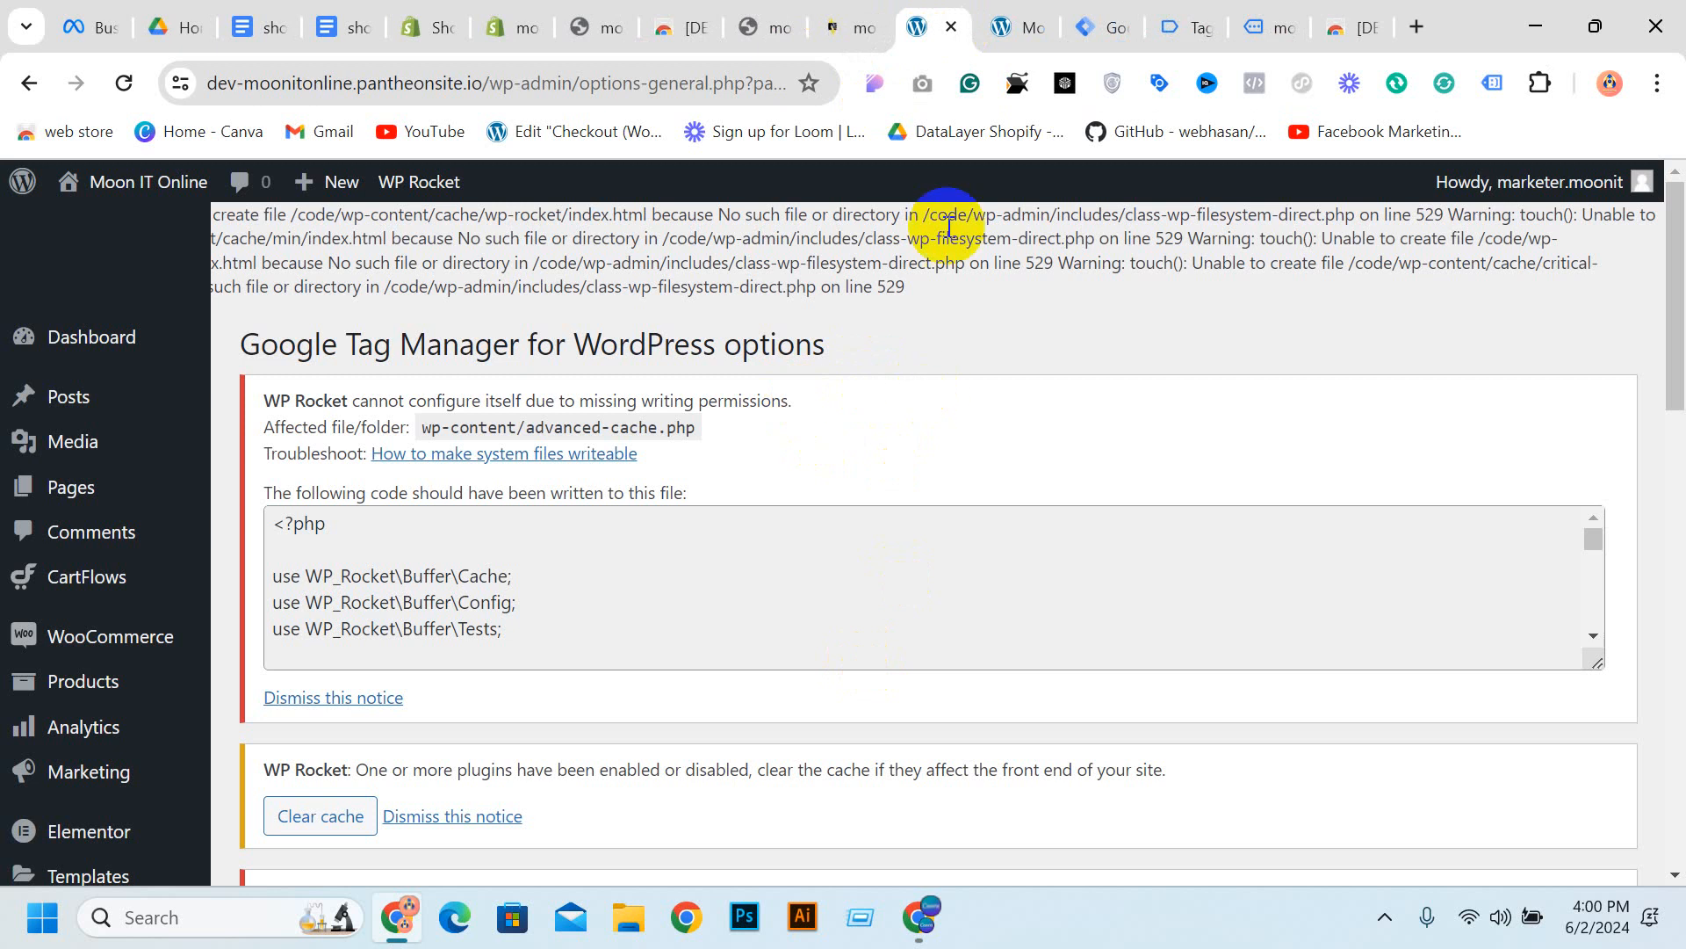
{"action": "scroll", "coordinate": [988, 204], "scroll_direction": "down", "scroll_amount": 3}
{"action": "left_click", "coordinate": [1021, 28]}
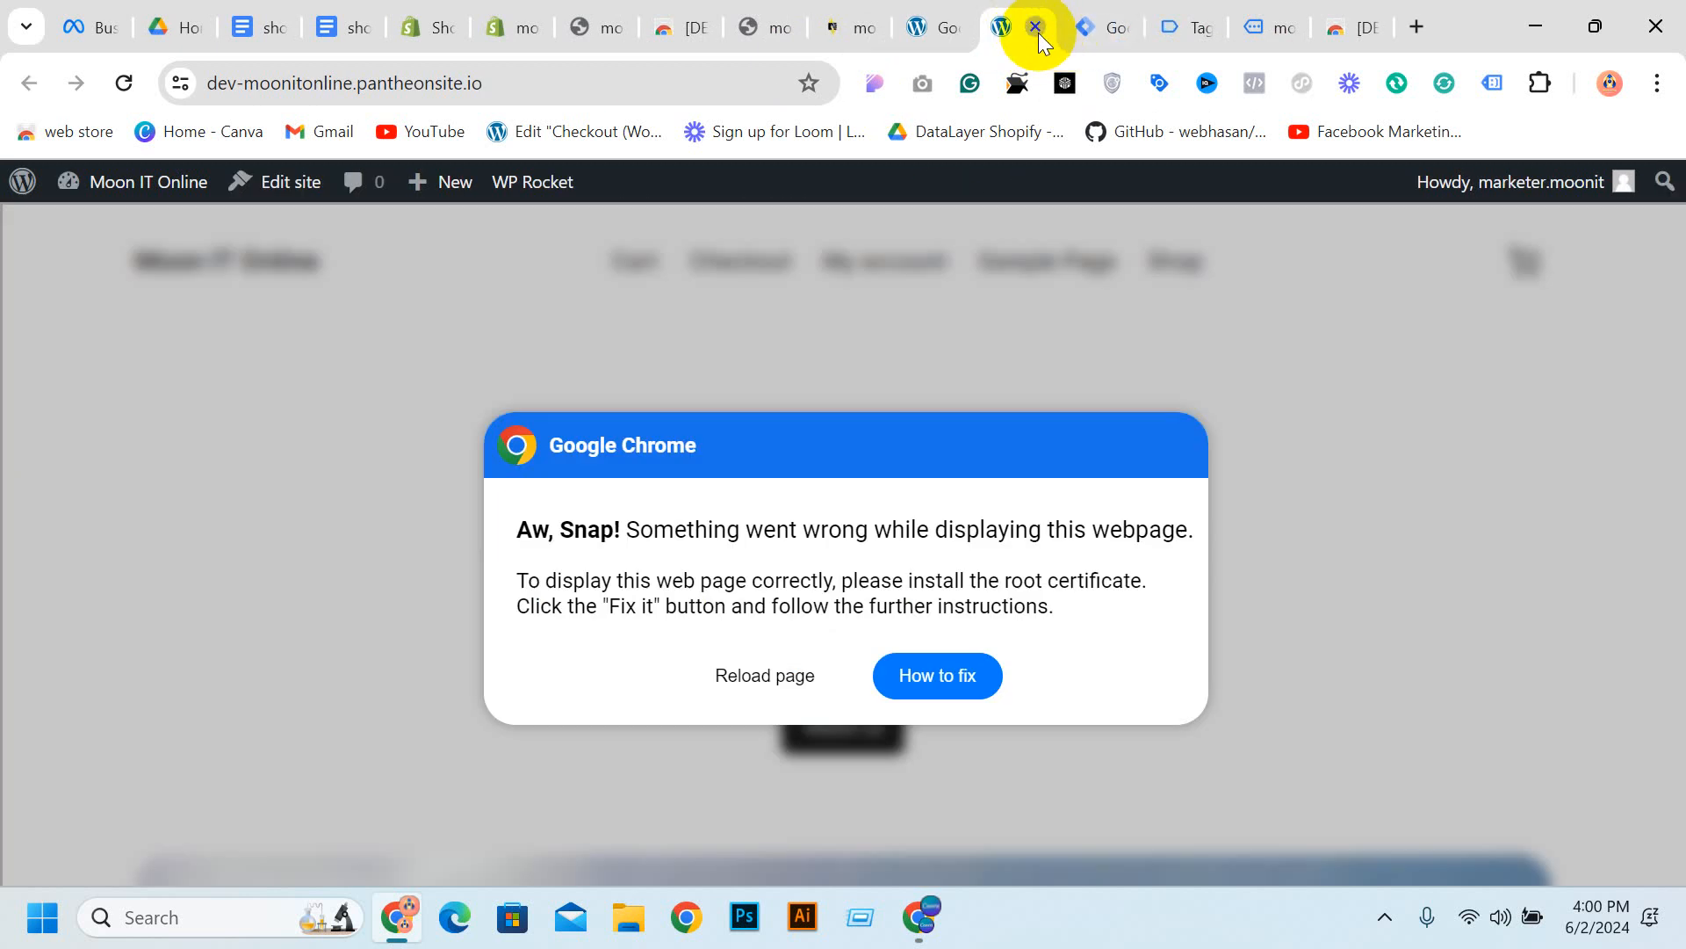
{"action": "left_click", "coordinate": [1036, 28]}
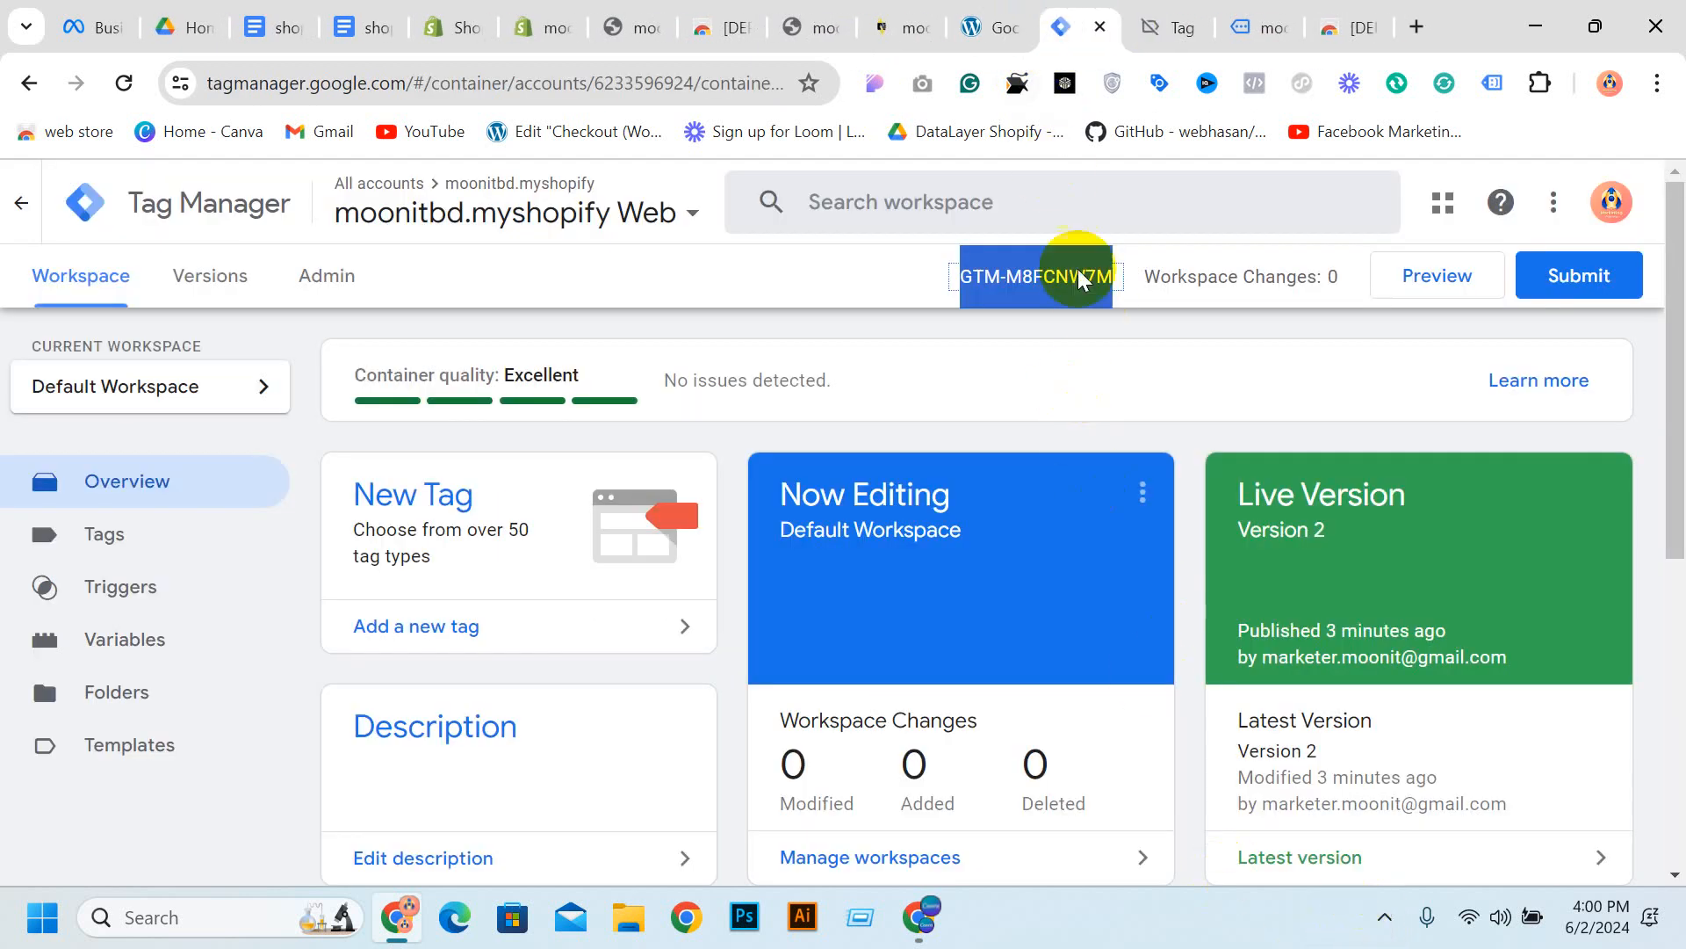
{"action": "left_click", "coordinate": [1145, 7]}
{"action": "left_click", "coordinate": [1242, 5]}
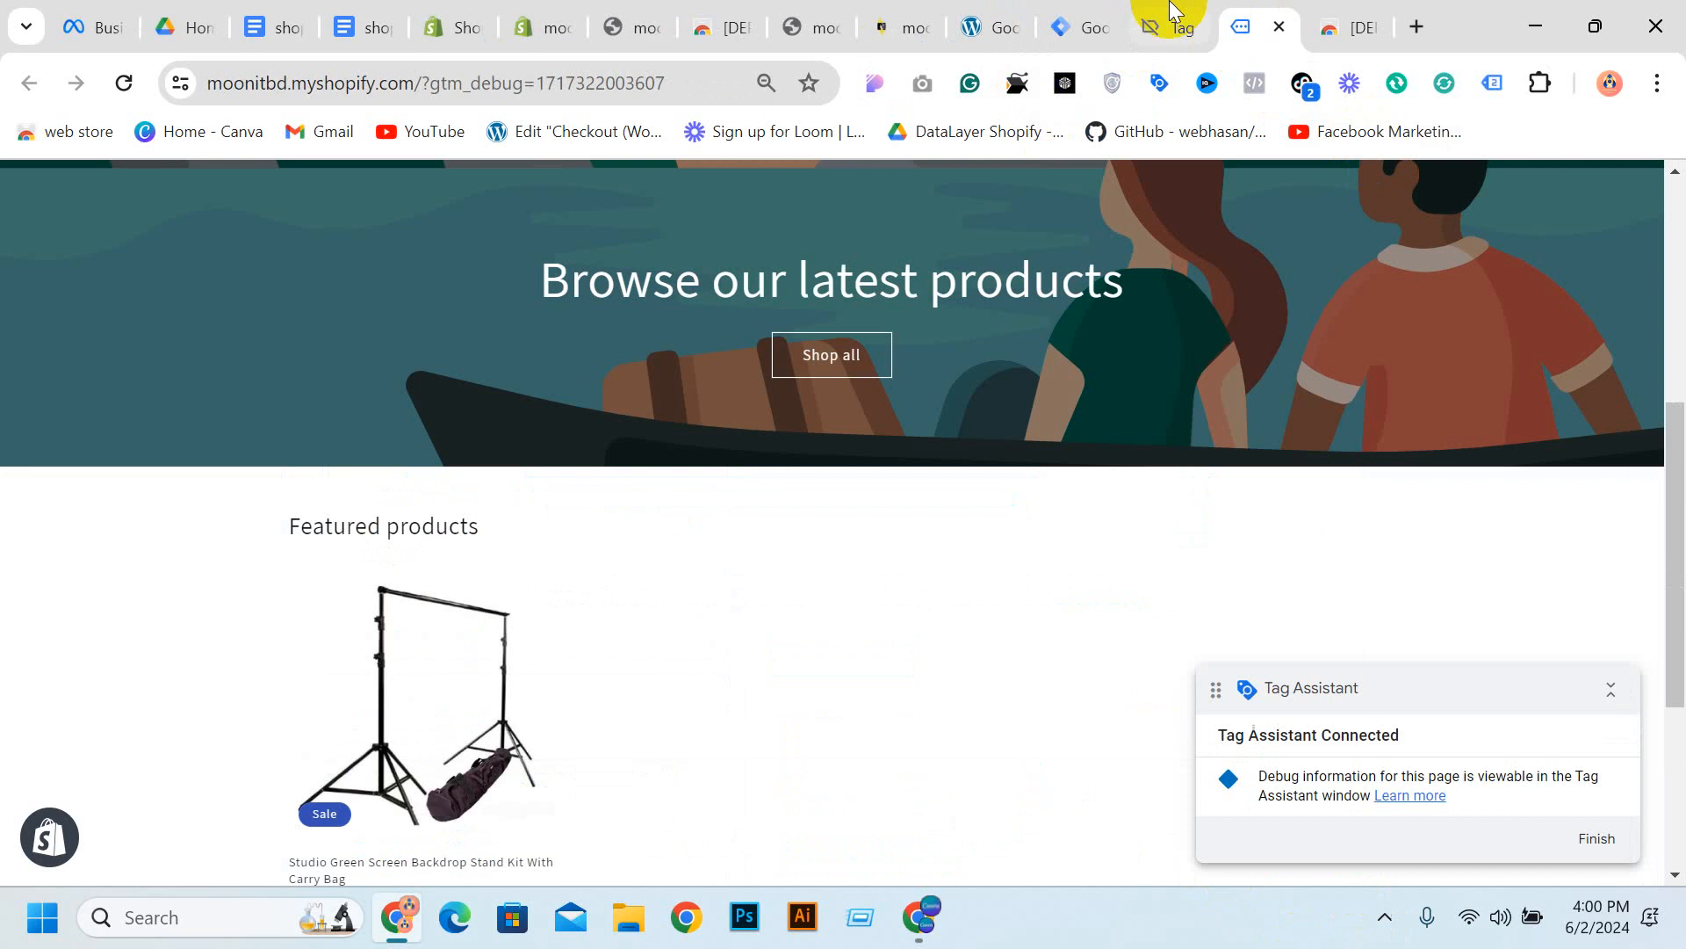
{"action": "left_click", "coordinate": [1096, 11]}
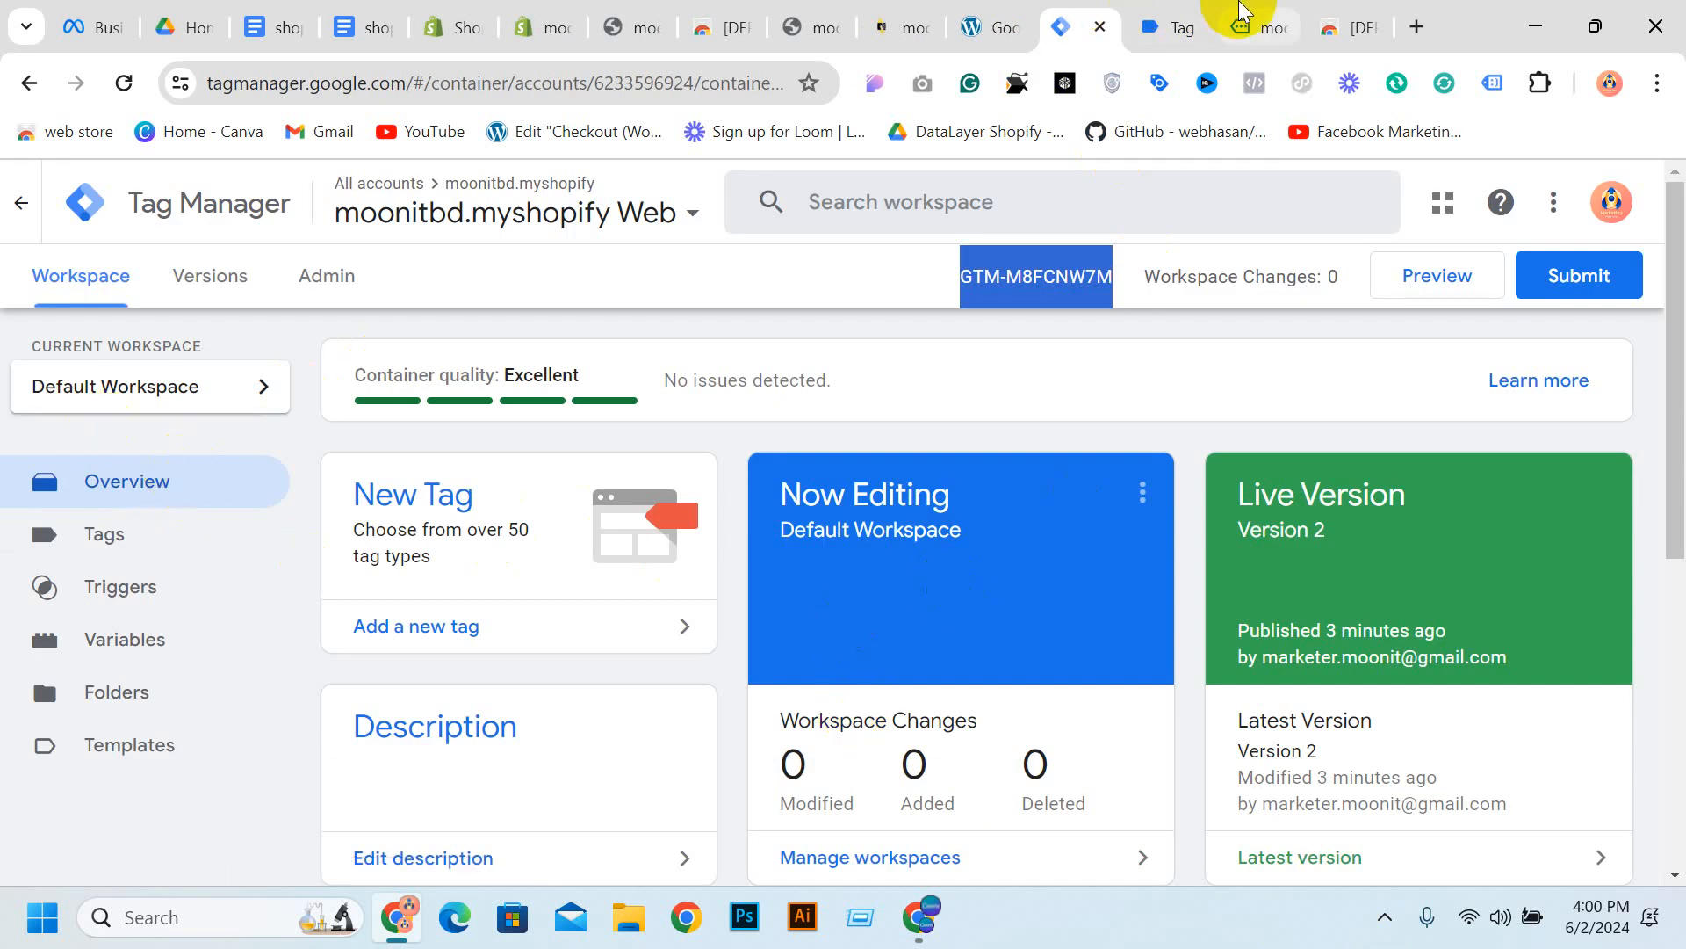
{"action": "left_click", "coordinate": [1242, 5]}
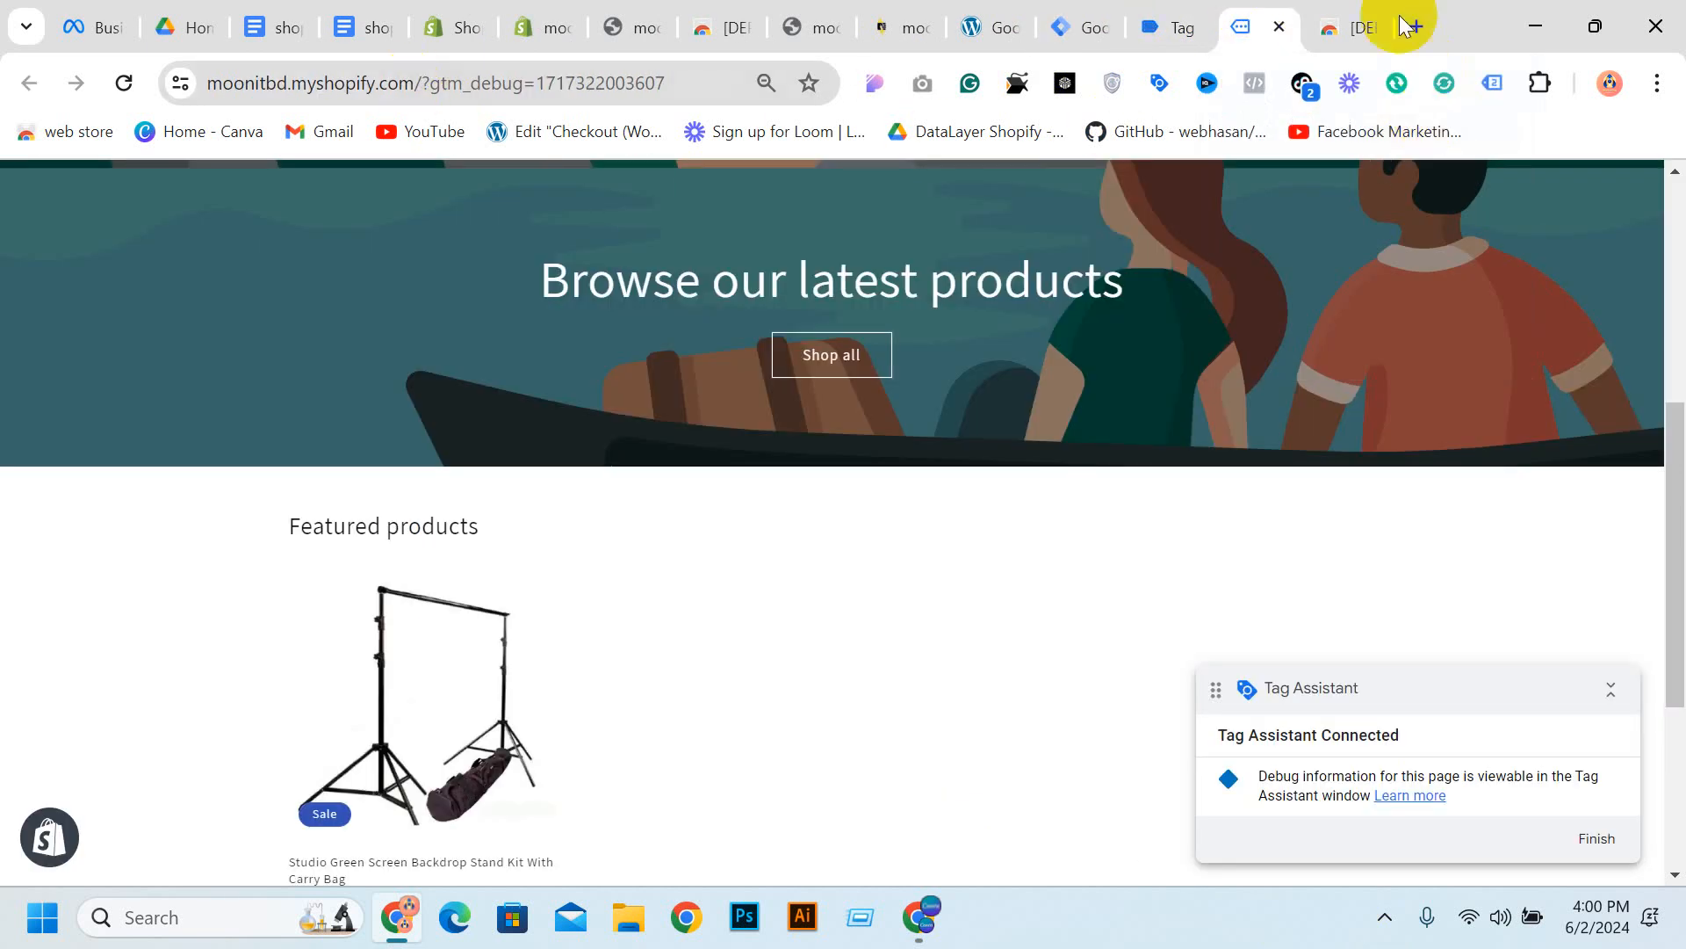
Run a Google search for "google analytics 4" in the browser tab holding the Tag Assistant Legacy store page
{"action": "left_click", "coordinate": [1353, 26]}
{"action": "left_click", "coordinate": [319, 94]}
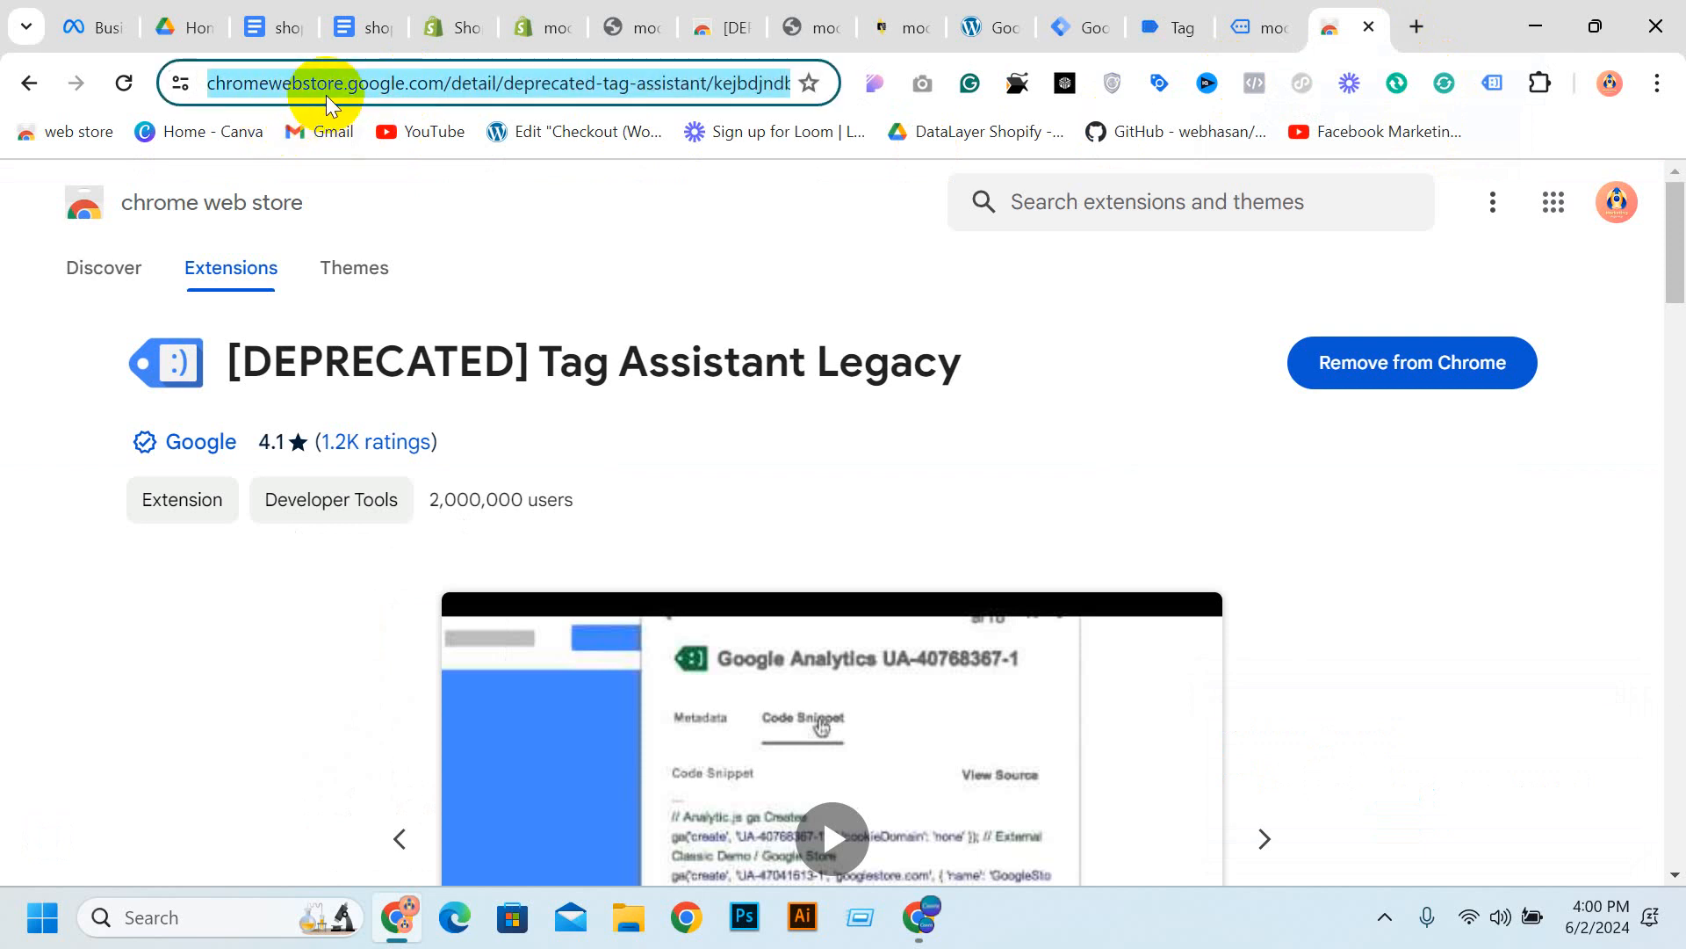
{"action": "type", "text": "google "}
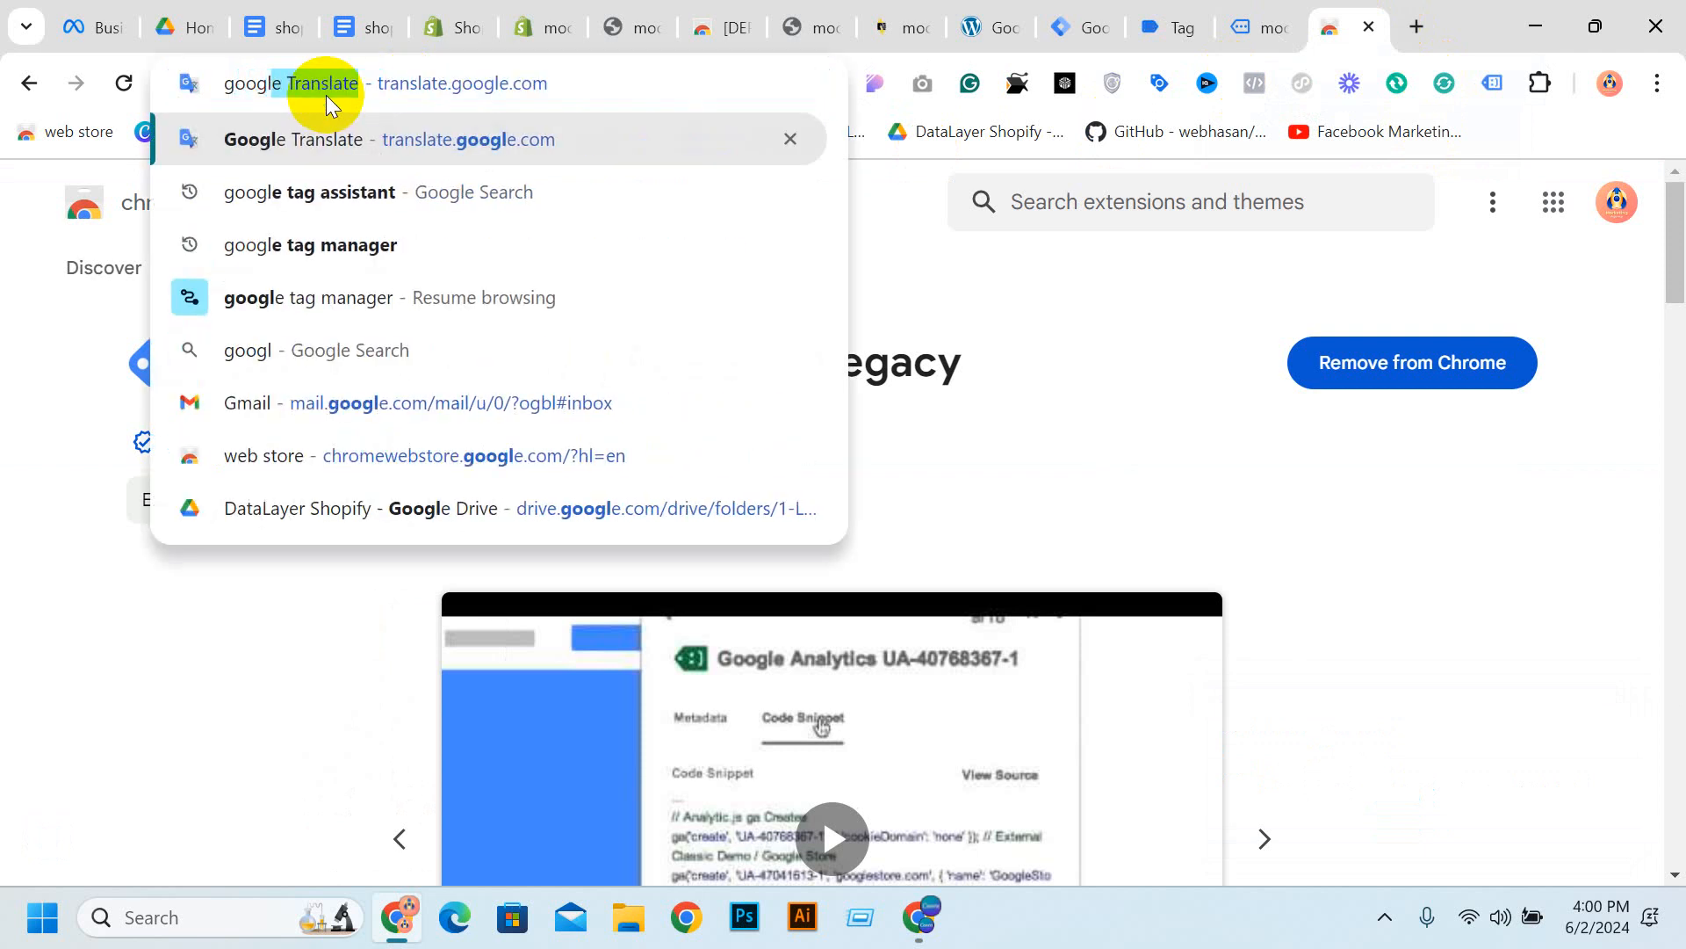
{"action": "type", "text": "an"}
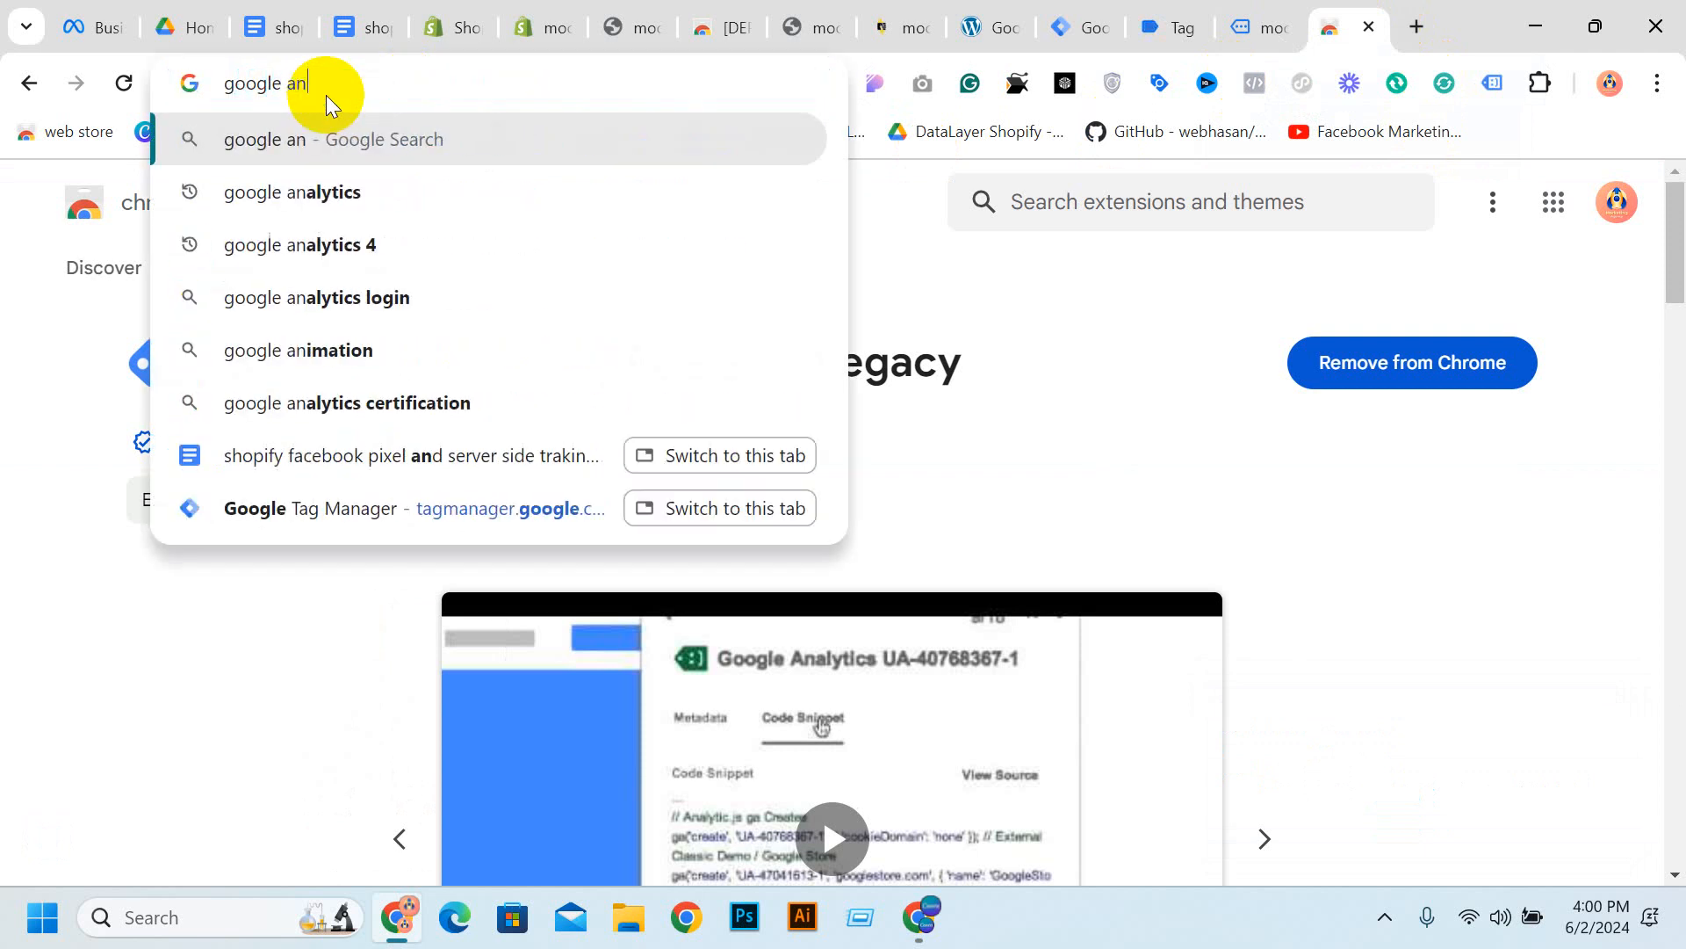
{"action": "key", "text": "Down"}
{"action": "key", "text": "Down"}
{"action": "key", "text": "Return"}
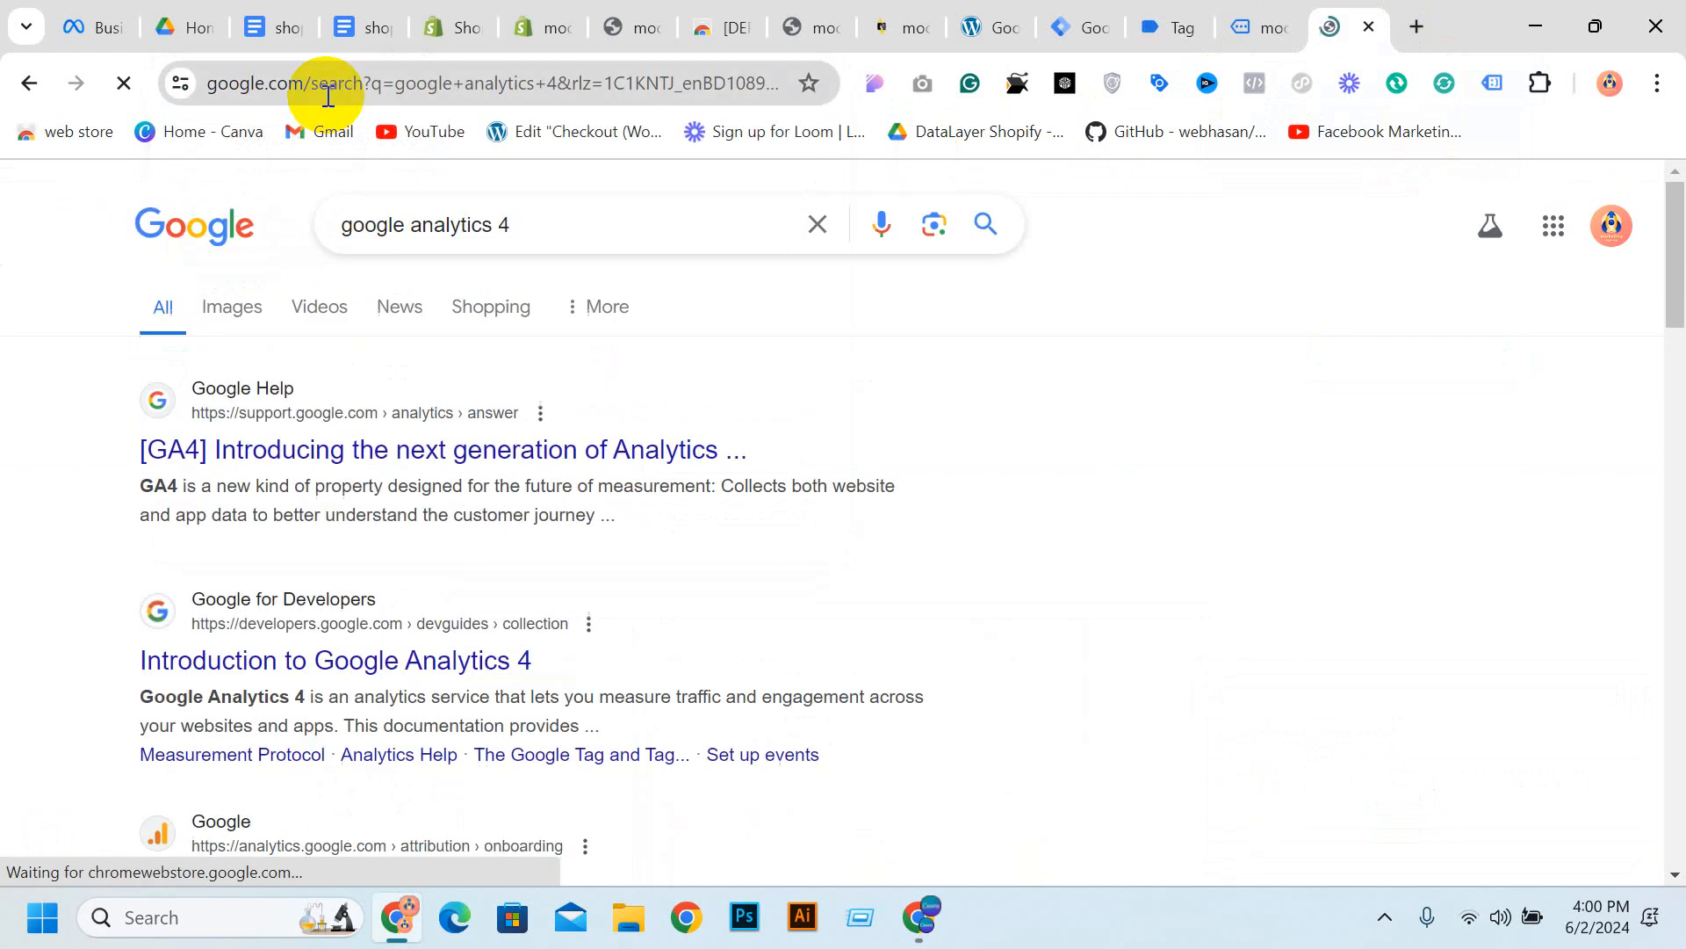
Open the analytics.google.com attribution onboarding page from the search results and look through its welcome content
{"action": "scroll", "coordinate": [362, 519], "scroll_direction": "down", "scroll_amount": 3}
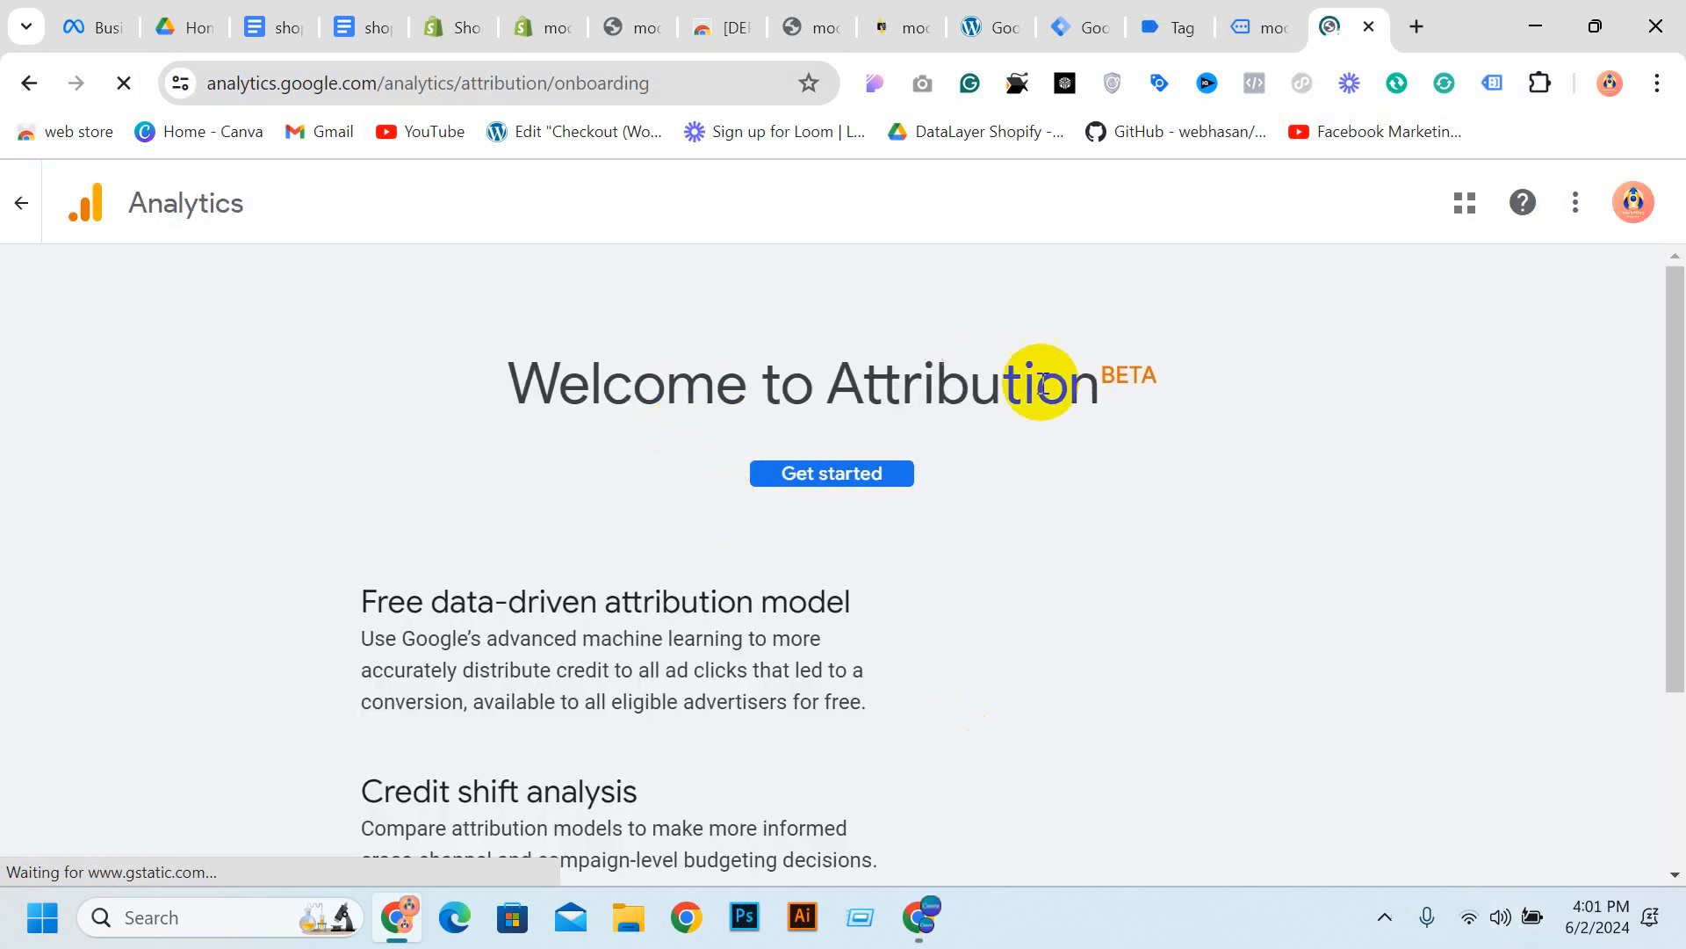
{"action": "scroll", "coordinate": [894, 455], "scroll_direction": "down", "scroll_amount": 2}
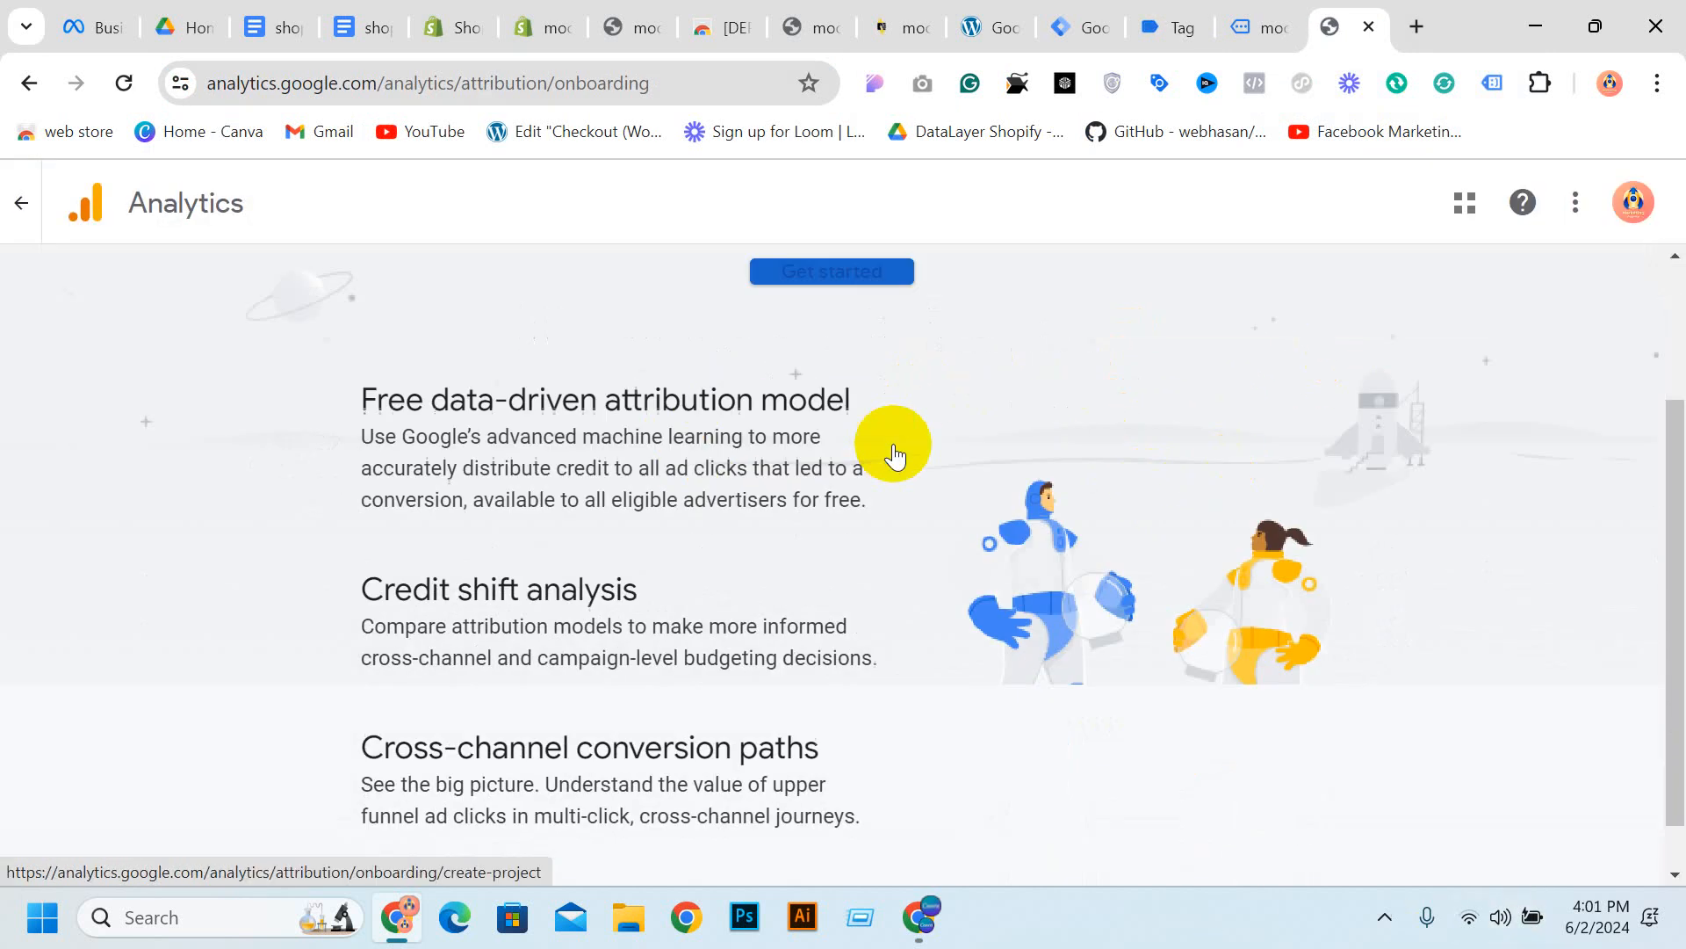
{"action": "scroll", "coordinate": [895, 456], "scroll_direction": "up", "scroll_amount": 2}
{"action": "scroll", "coordinate": [904, 395], "scroll_direction": "down", "scroll_amount": 3}
{"action": "scroll", "coordinate": [915, 357], "scroll_direction": "up", "scroll_amount": 3}
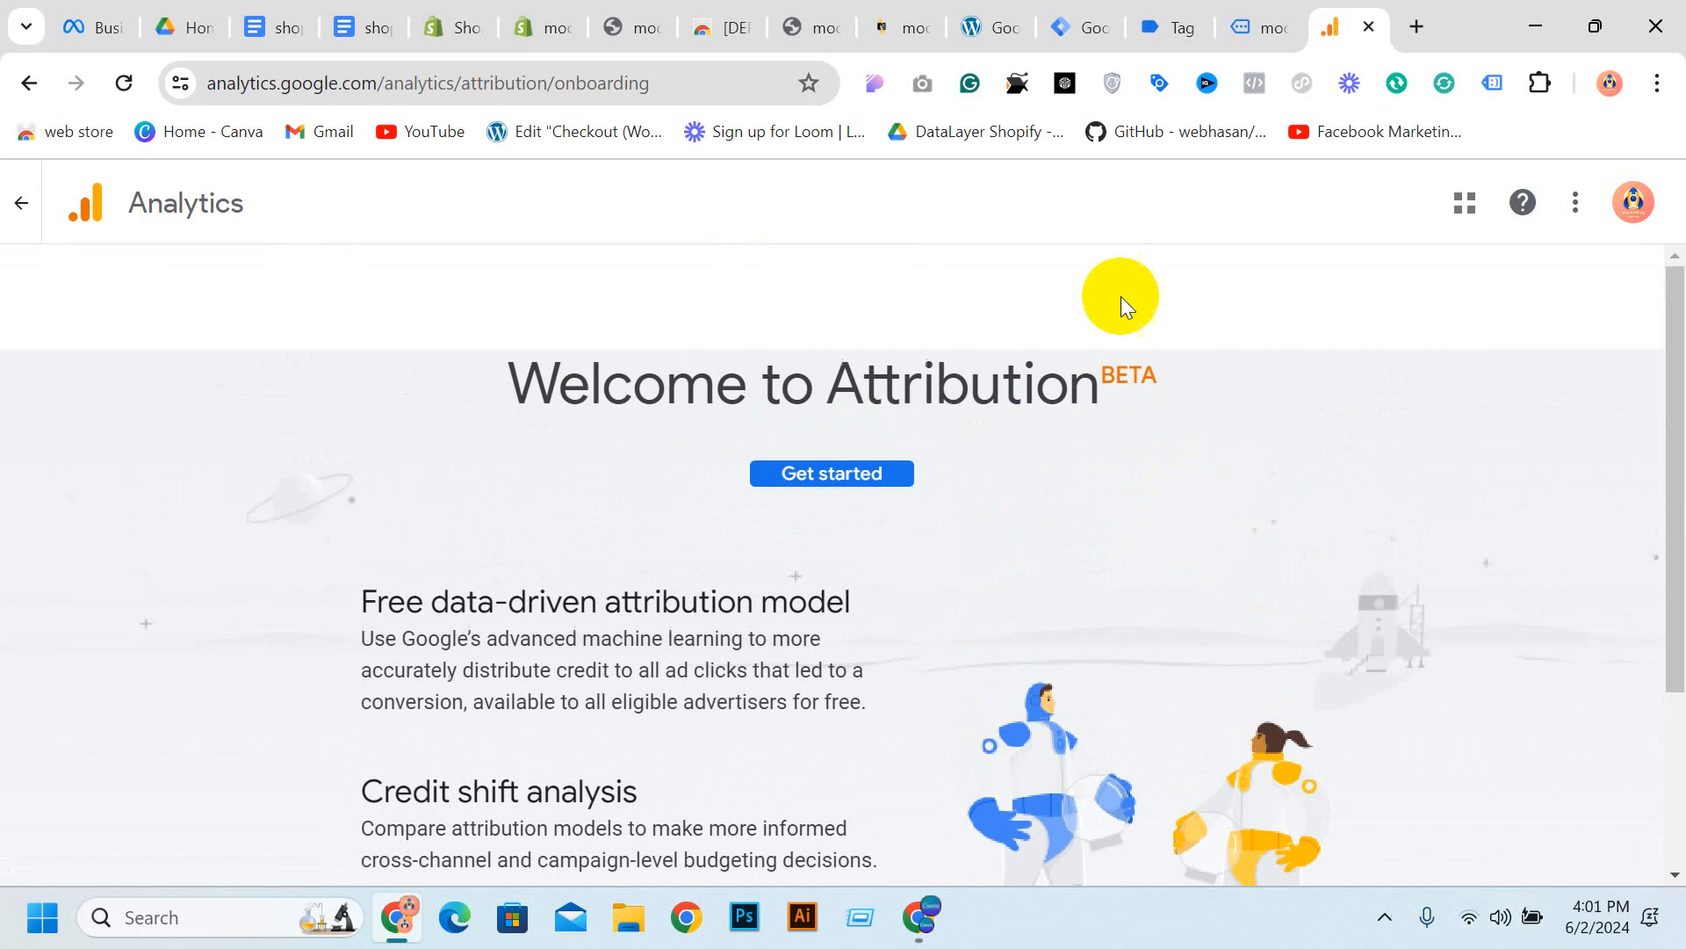
{"action": "left_click", "coordinate": [1632, 202]}
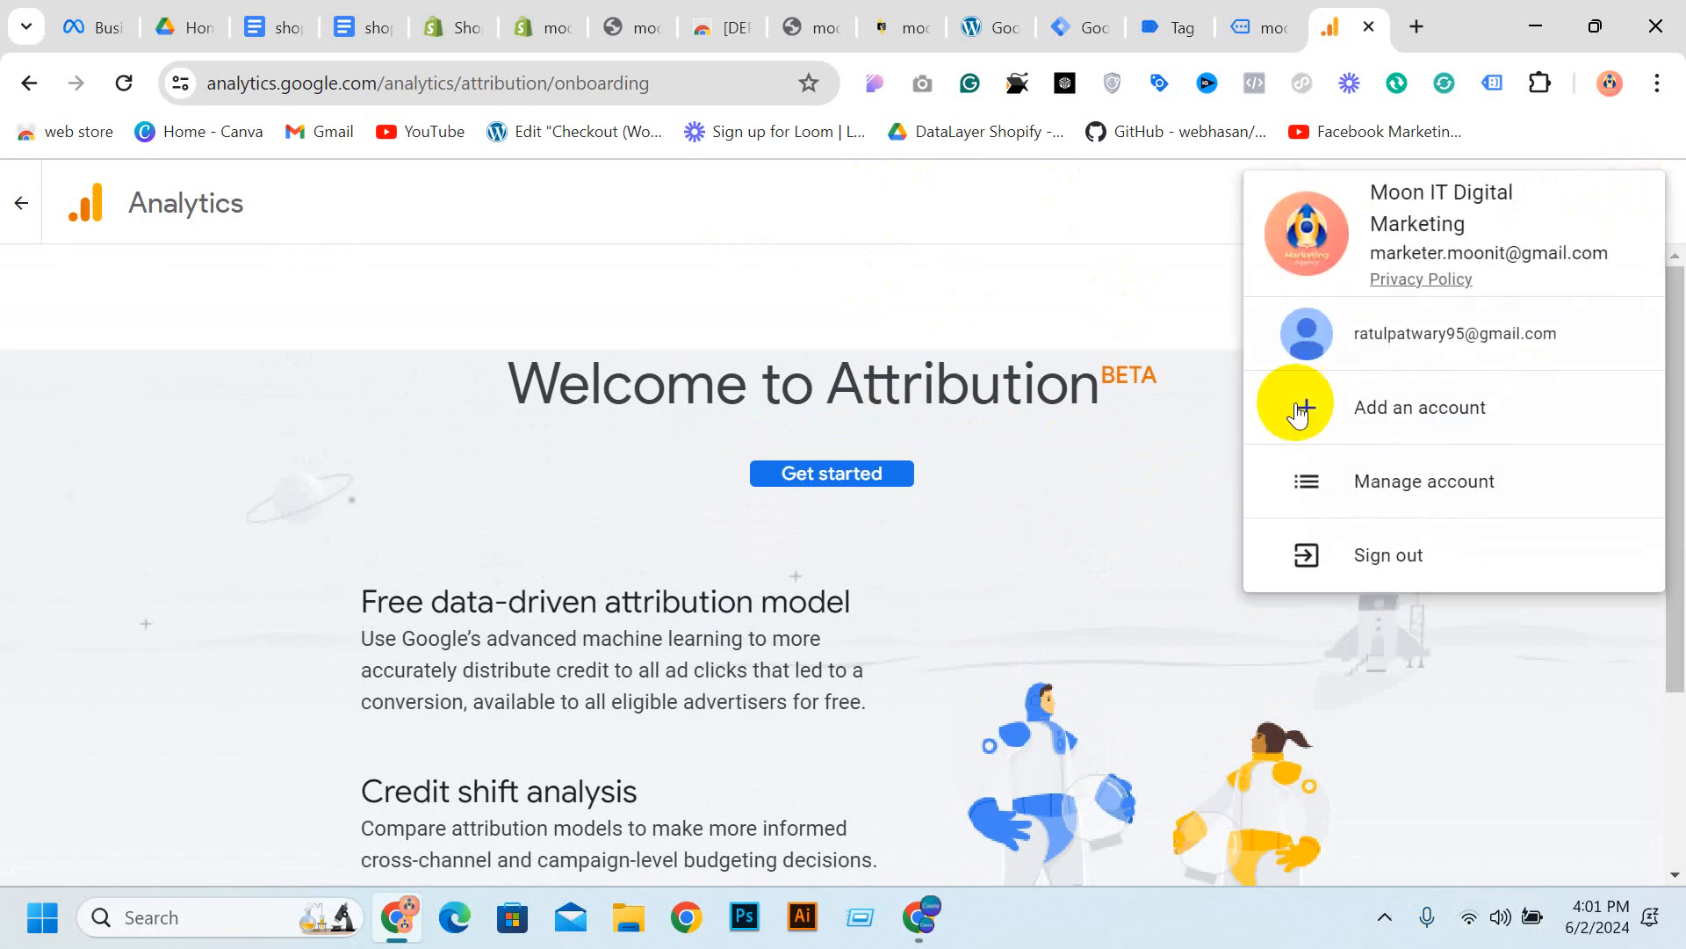
{"action": "left_click", "coordinate": [836, 471]}
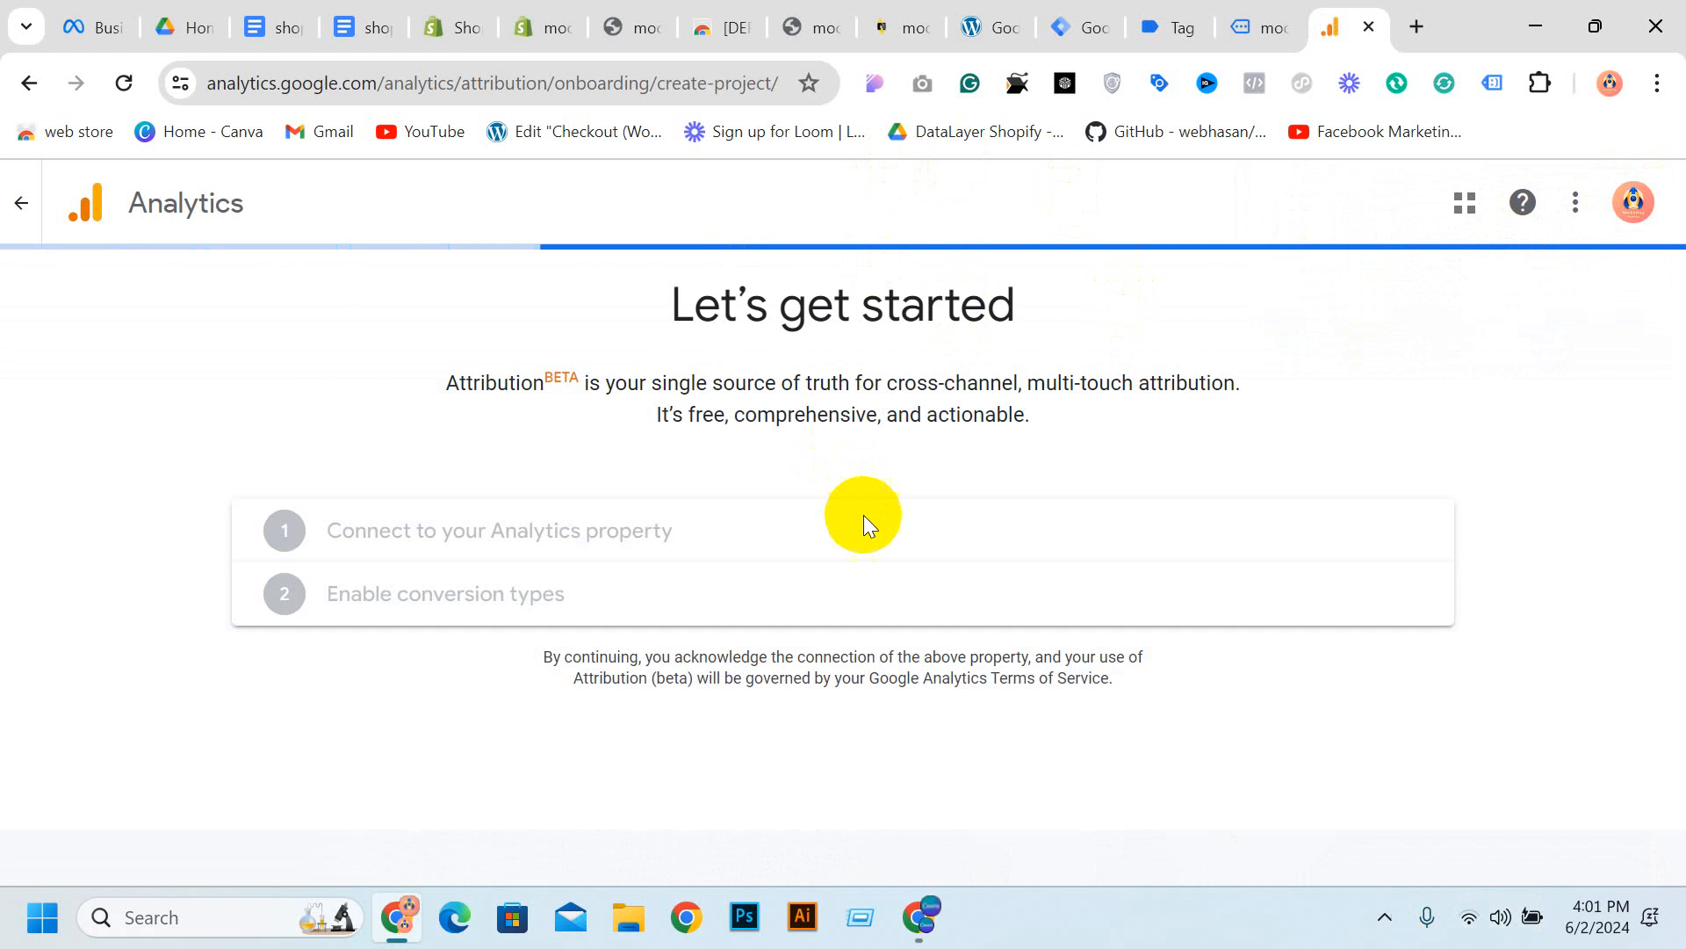
{"action": "scroll", "coordinate": [781, 575], "scroll_direction": "down", "scroll_amount": 1}
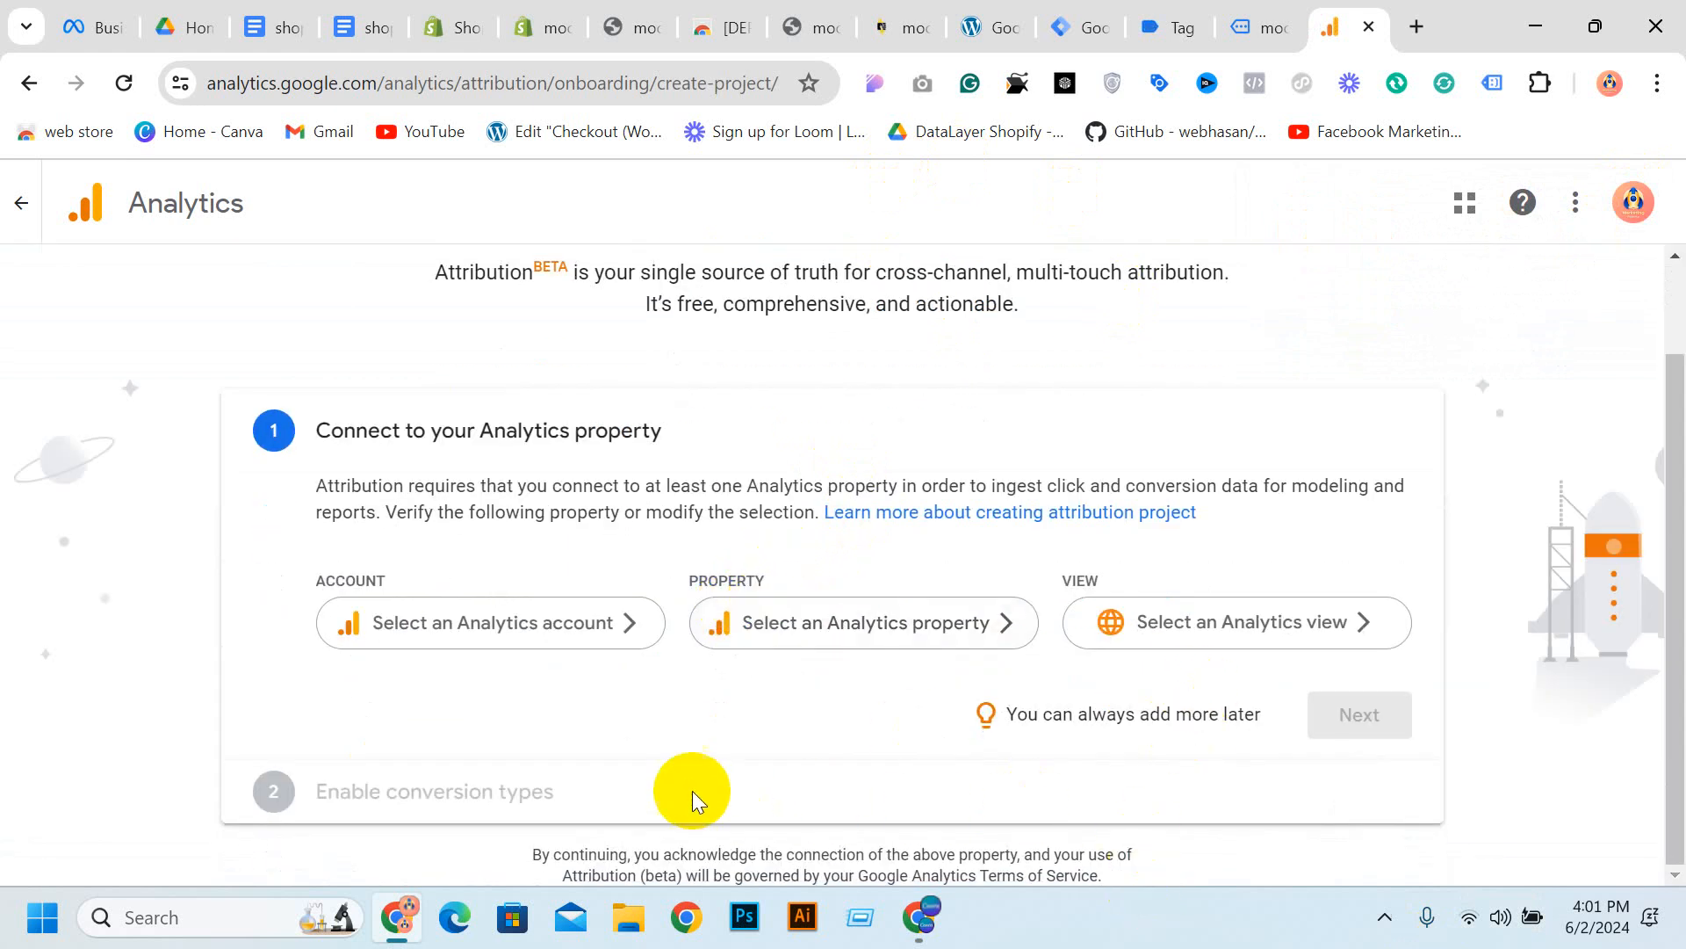
{"action": "left_click", "coordinate": [478, 634]}
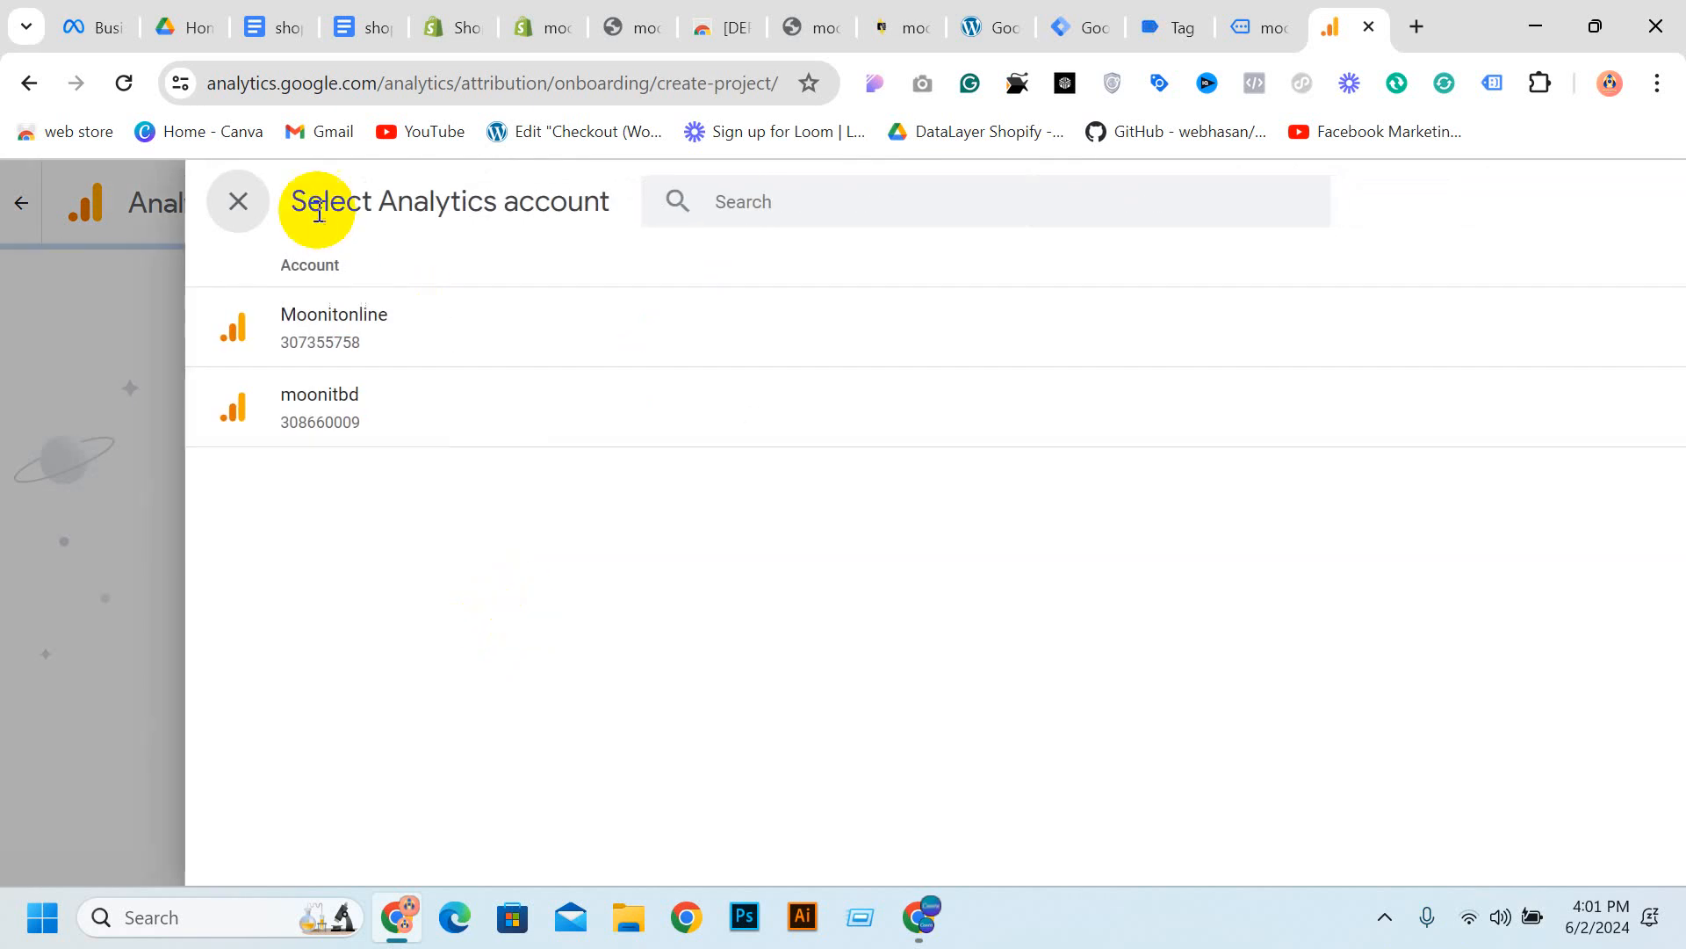
{"action": "left_click", "coordinate": [240, 200]}
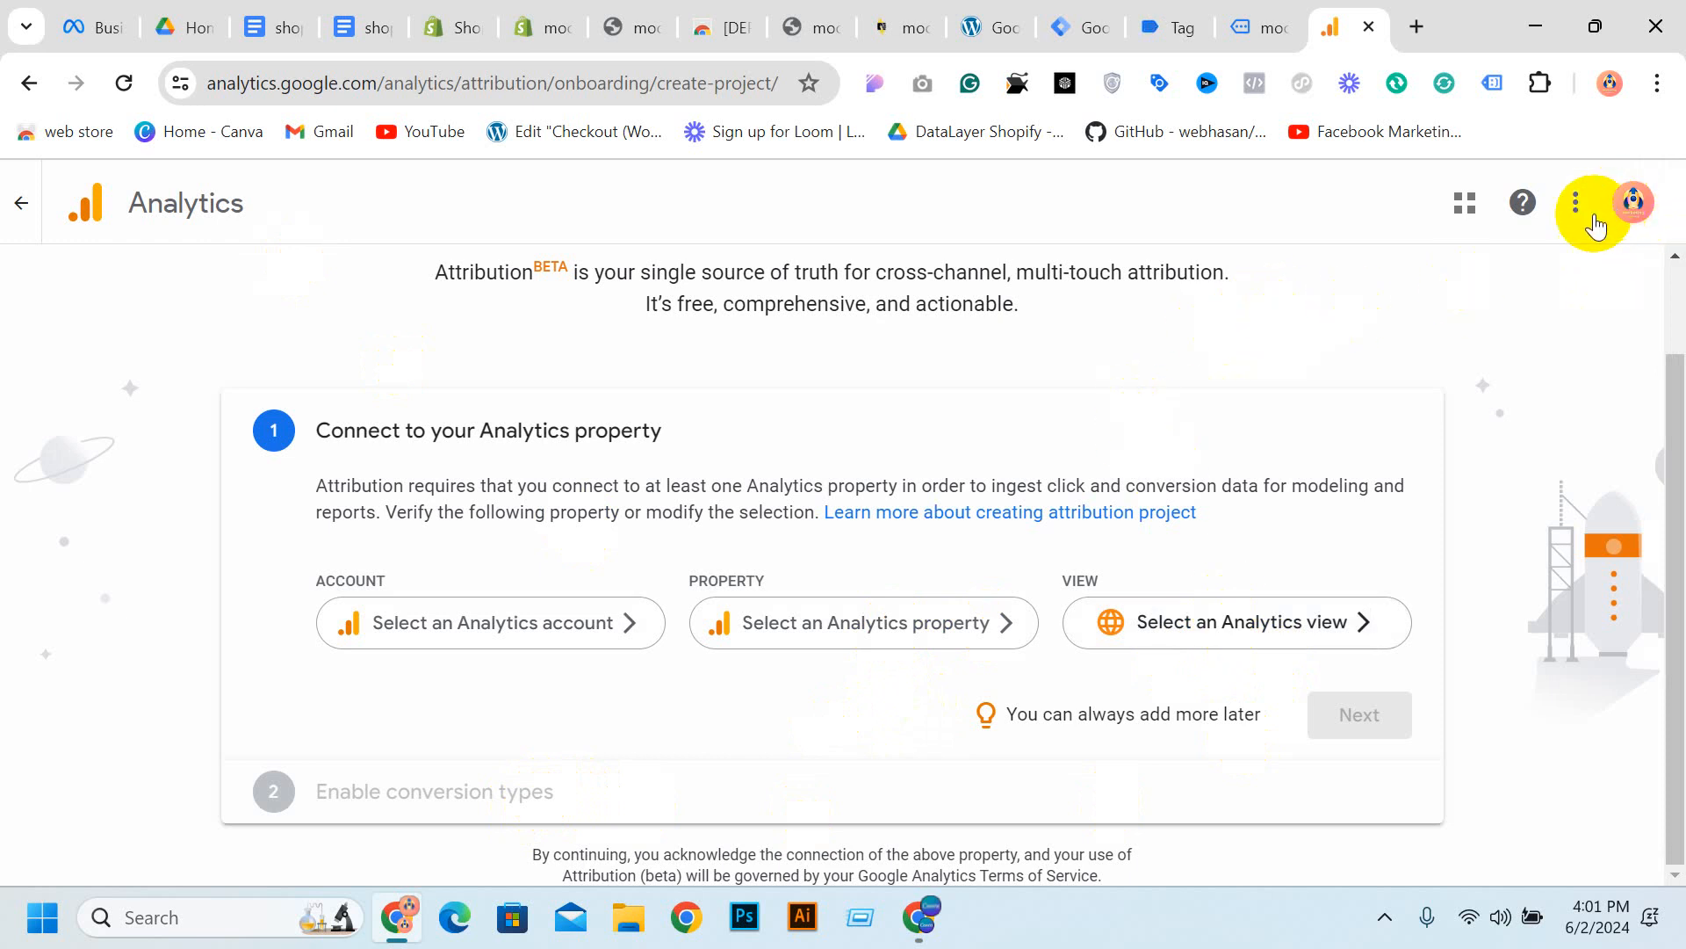
{"action": "left_click", "coordinate": [70, 207]}
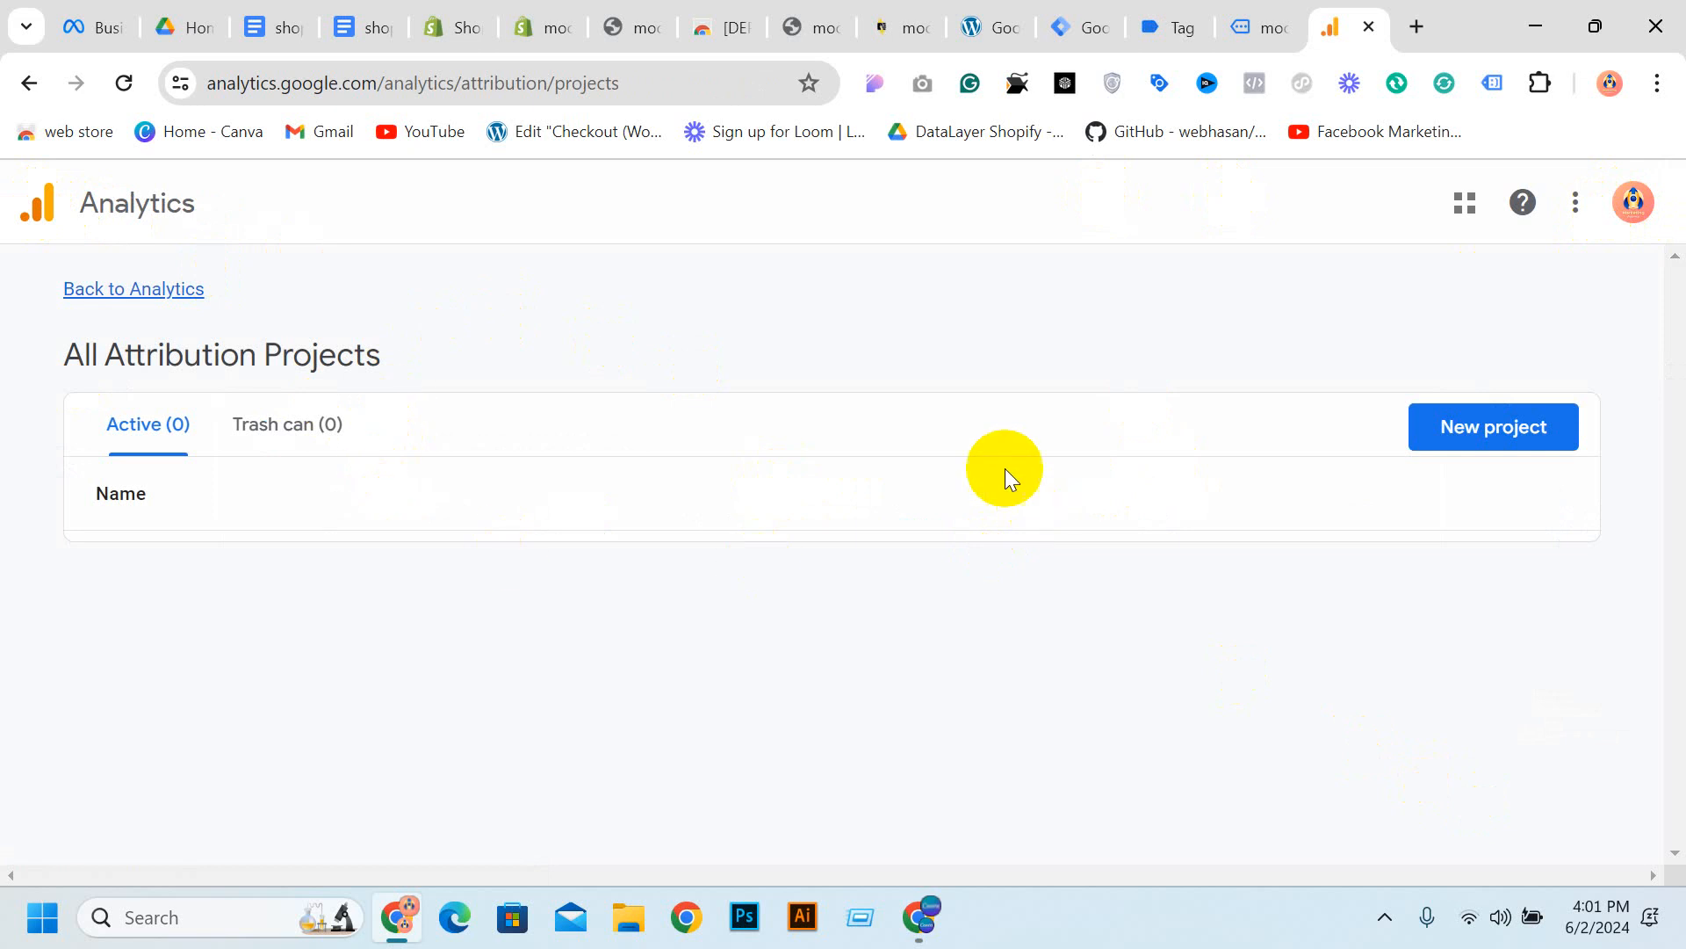
{"action": "left_click", "coordinate": [1490, 432]}
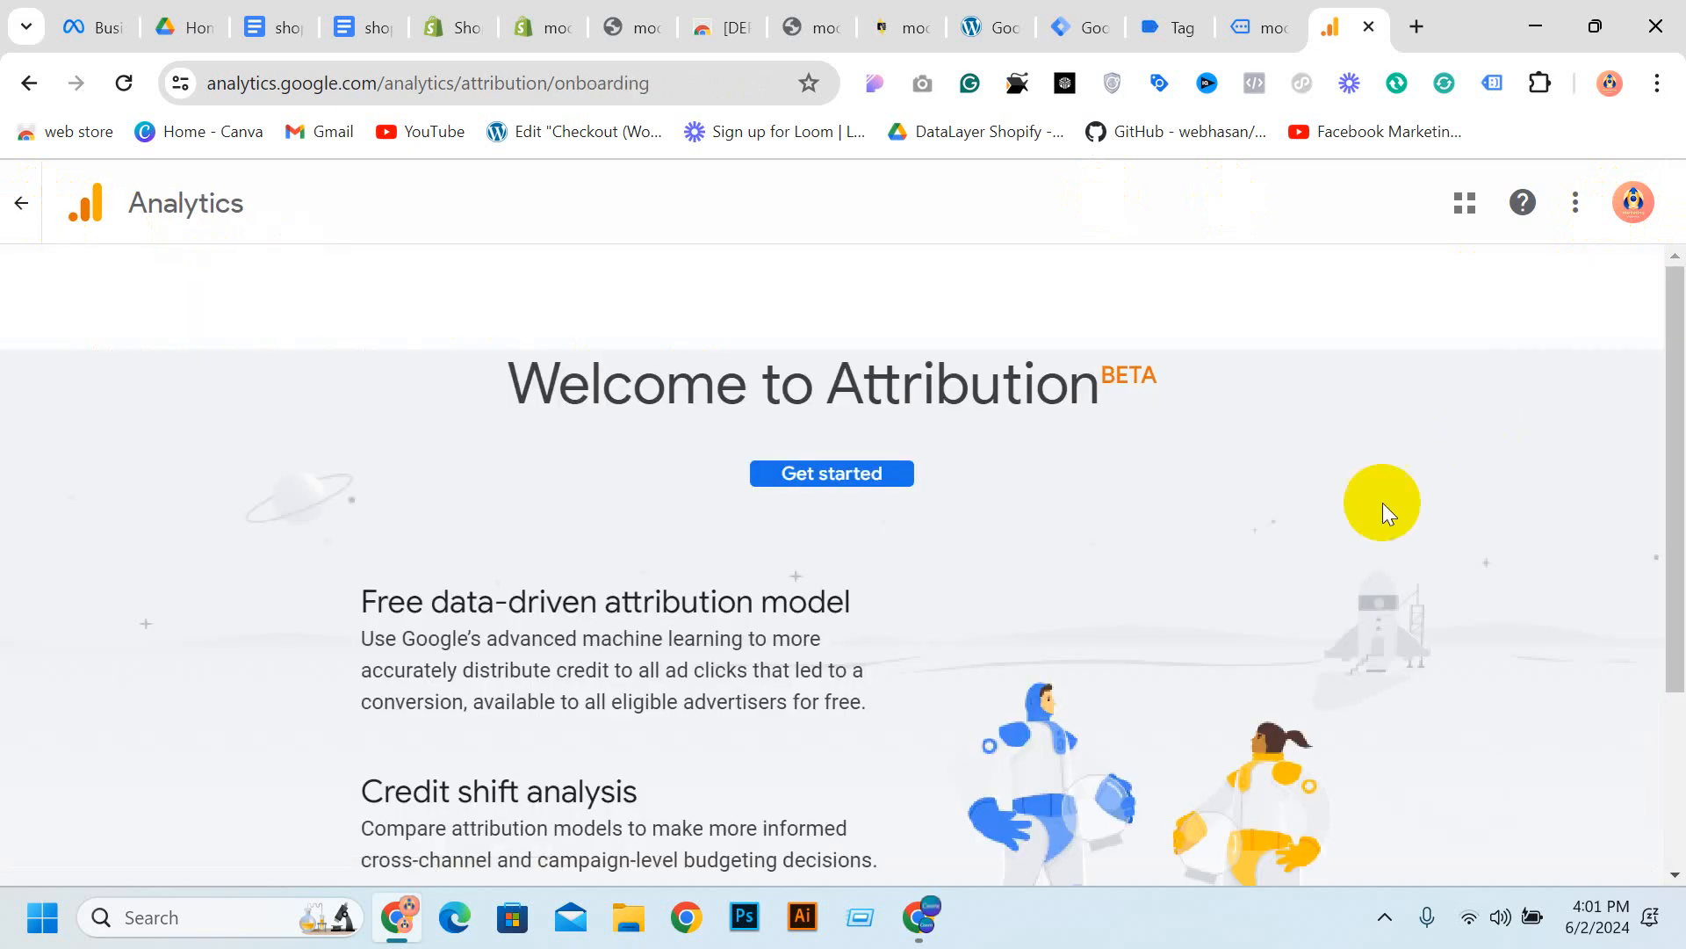
{"action": "scroll", "coordinate": [952, 524], "scroll_direction": "down", "scroll_amount": 3}
{"action": "scroll", "coordinate": [962, 580], "scroll_direction": "up", "scroll_amount": 3}
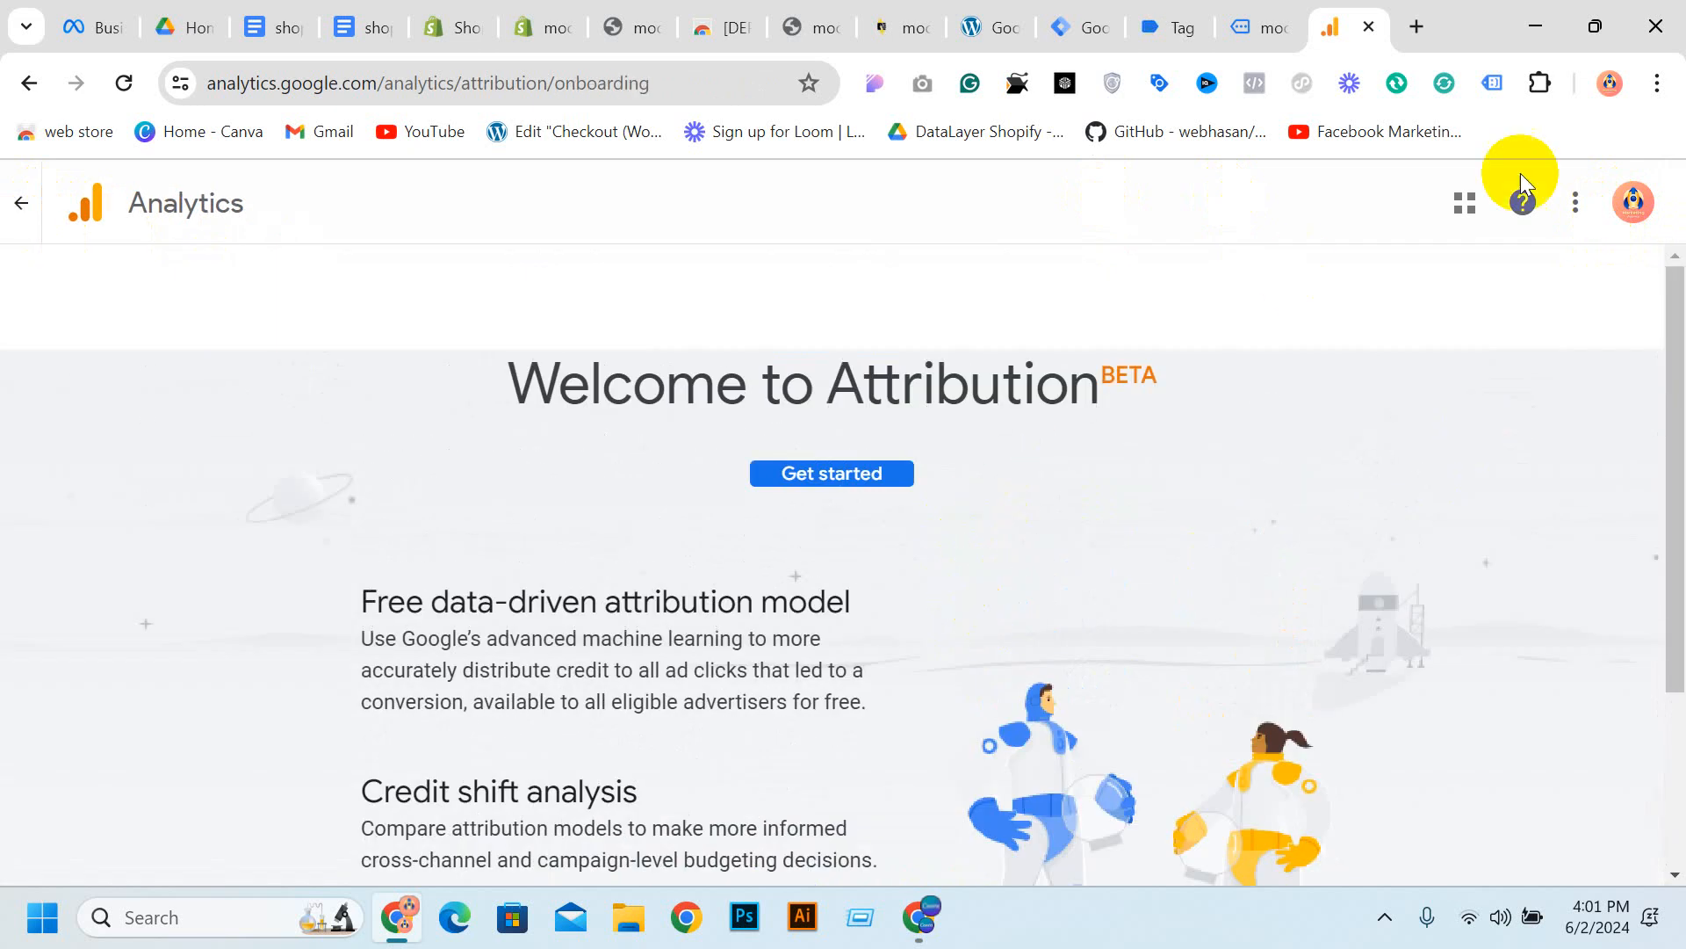
{"action": "left_click", "coordinate": [1632, 202]}
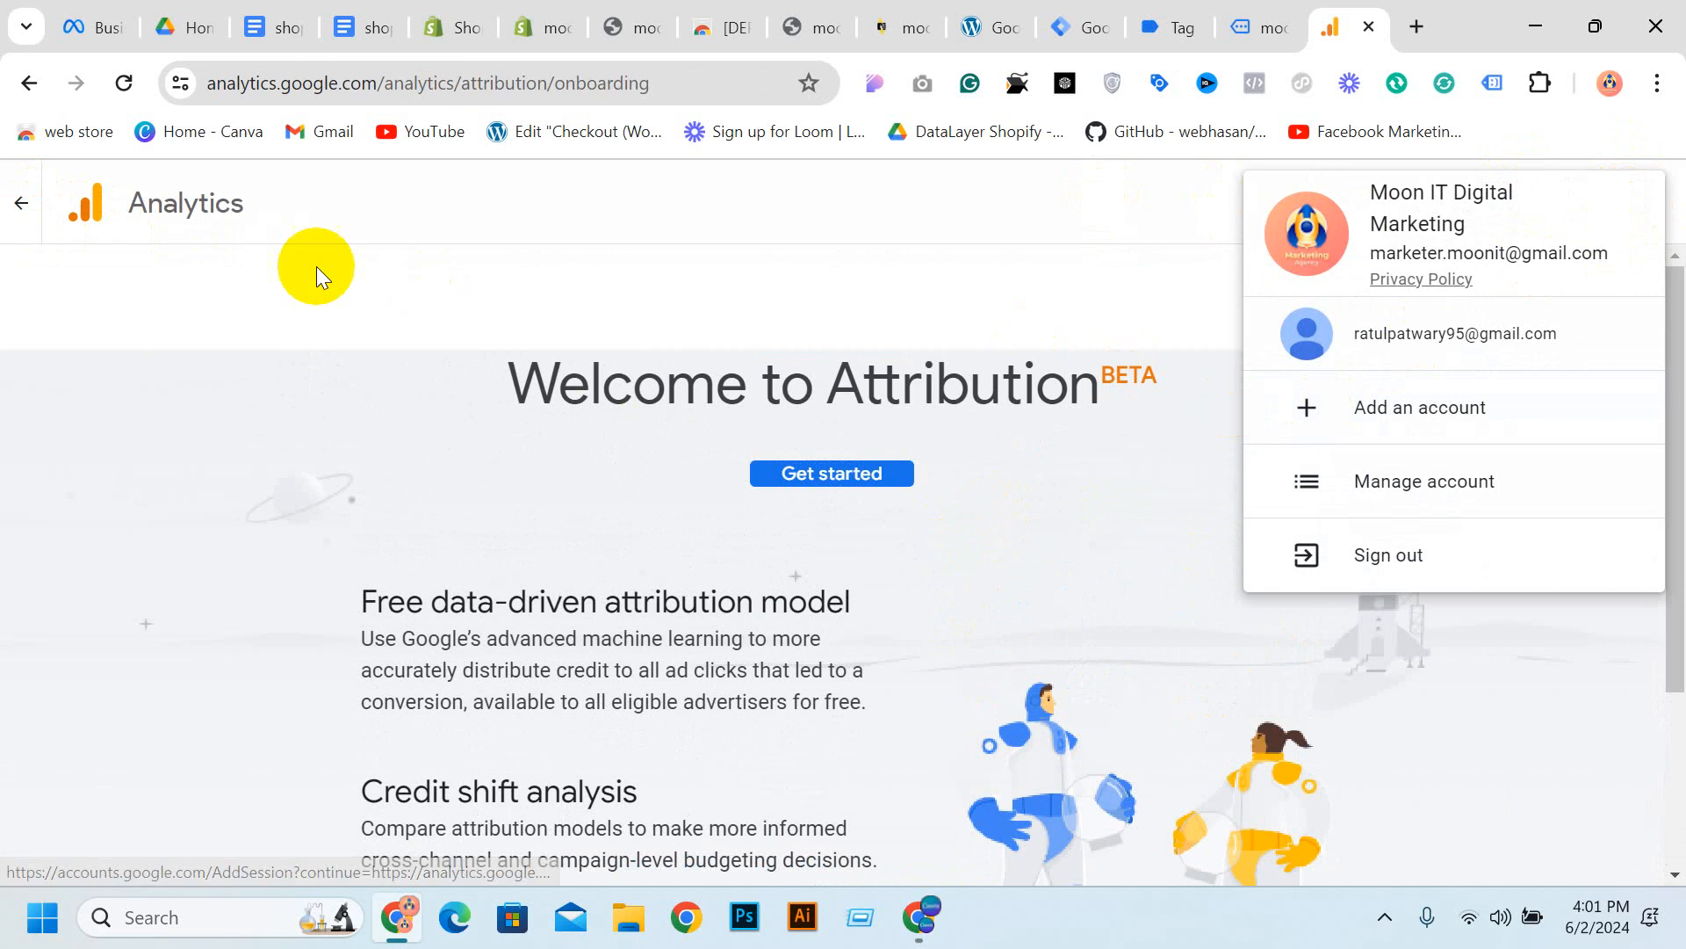
{"action": "left_click", "coordinate": [59, 202]}
{"action": "left_click", "coordinate": [20, 204]}
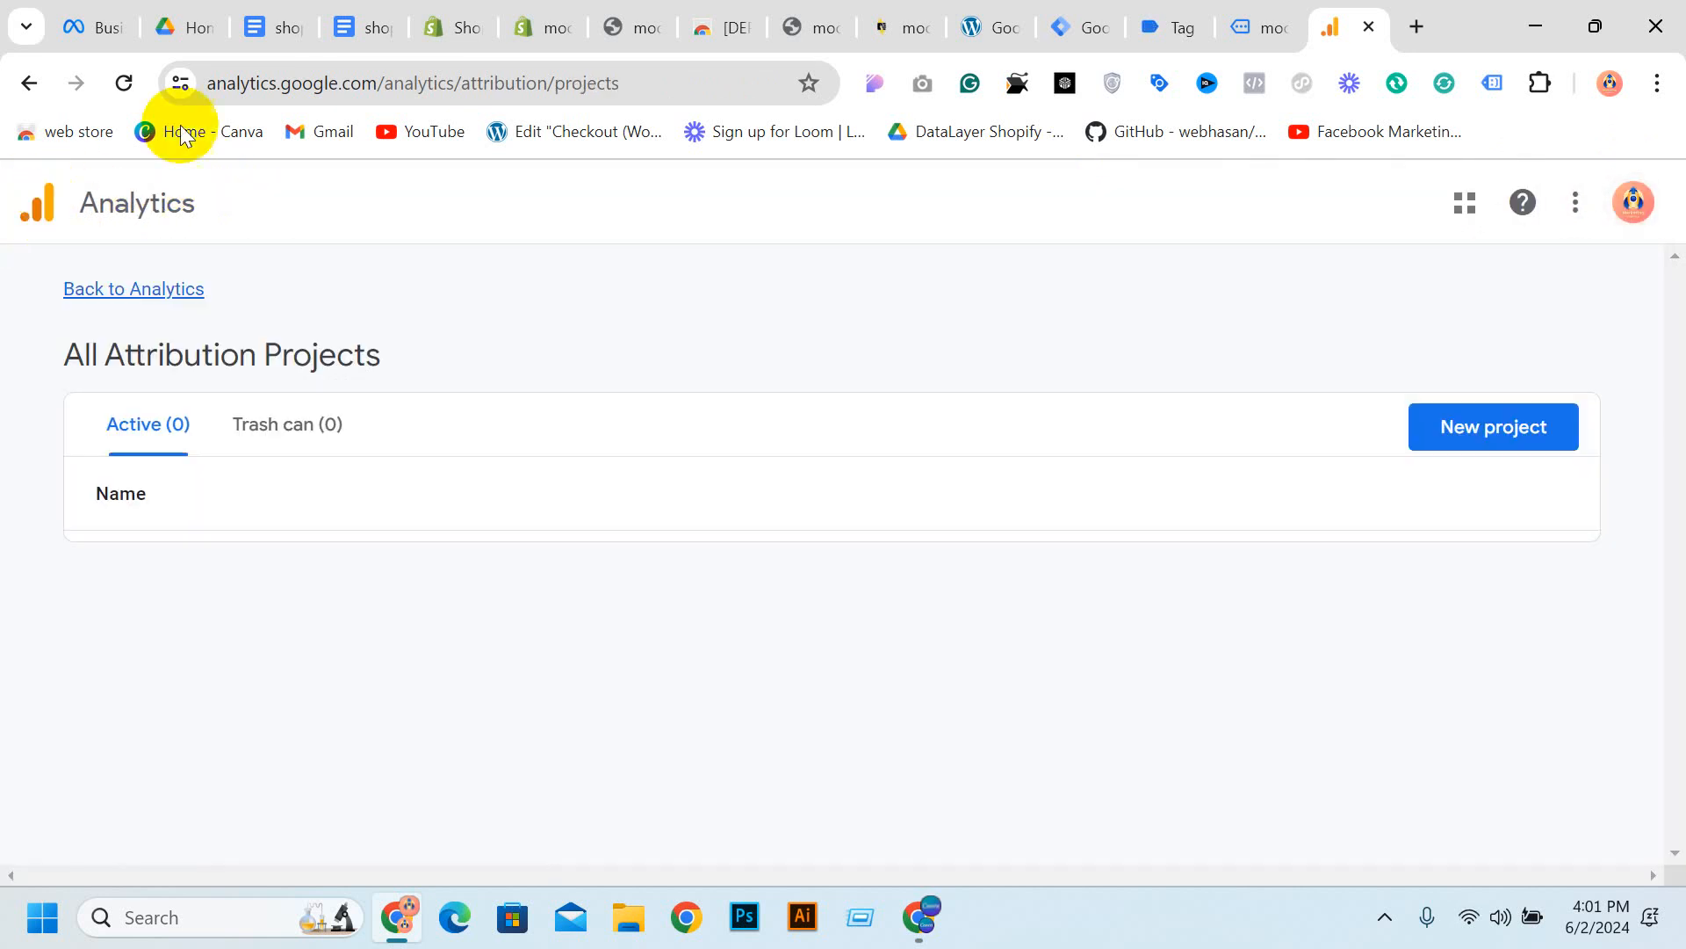
Shorten the page address to analytics.google.com/analytics, load it, and close the announcement about key events
{"action": "left_click_drag", "start_coordinate": [478, 80], "coordinate": [1657, 226]}
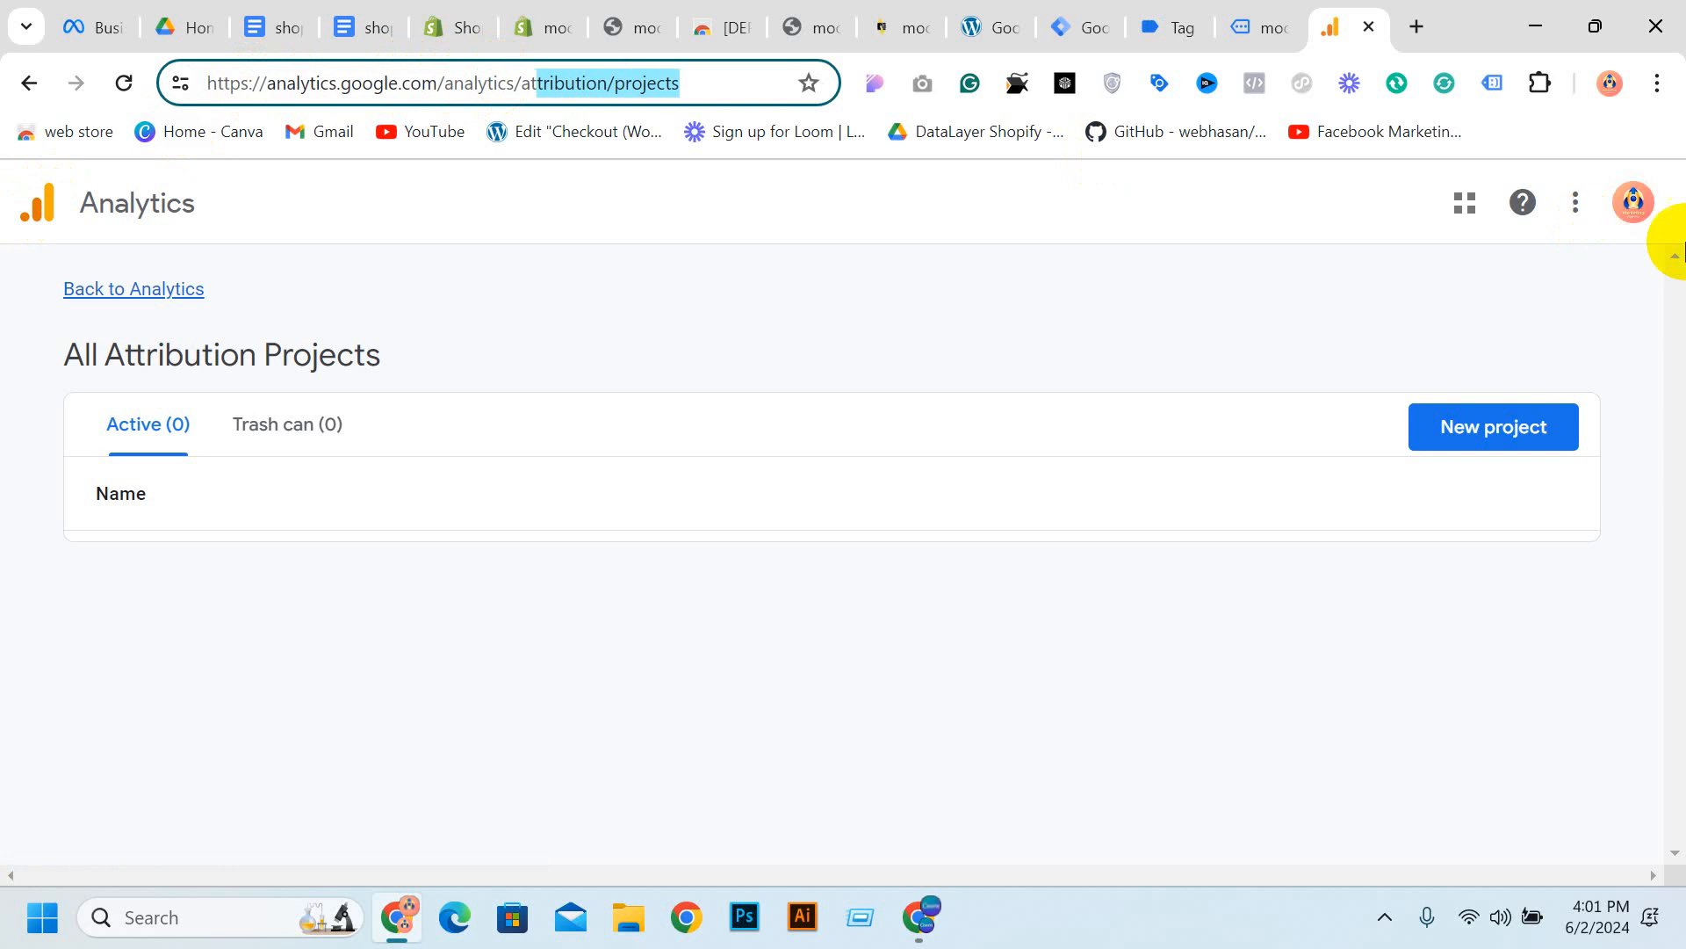
{"action": "key", "text": "BackSpace"}
{"action": "key", "text": "BackSpace"}
{"action": "key", "text": "BackSpace"}
{"action": "key", "text": "BackSpace"}
{"action": "key", "text": "Return"}
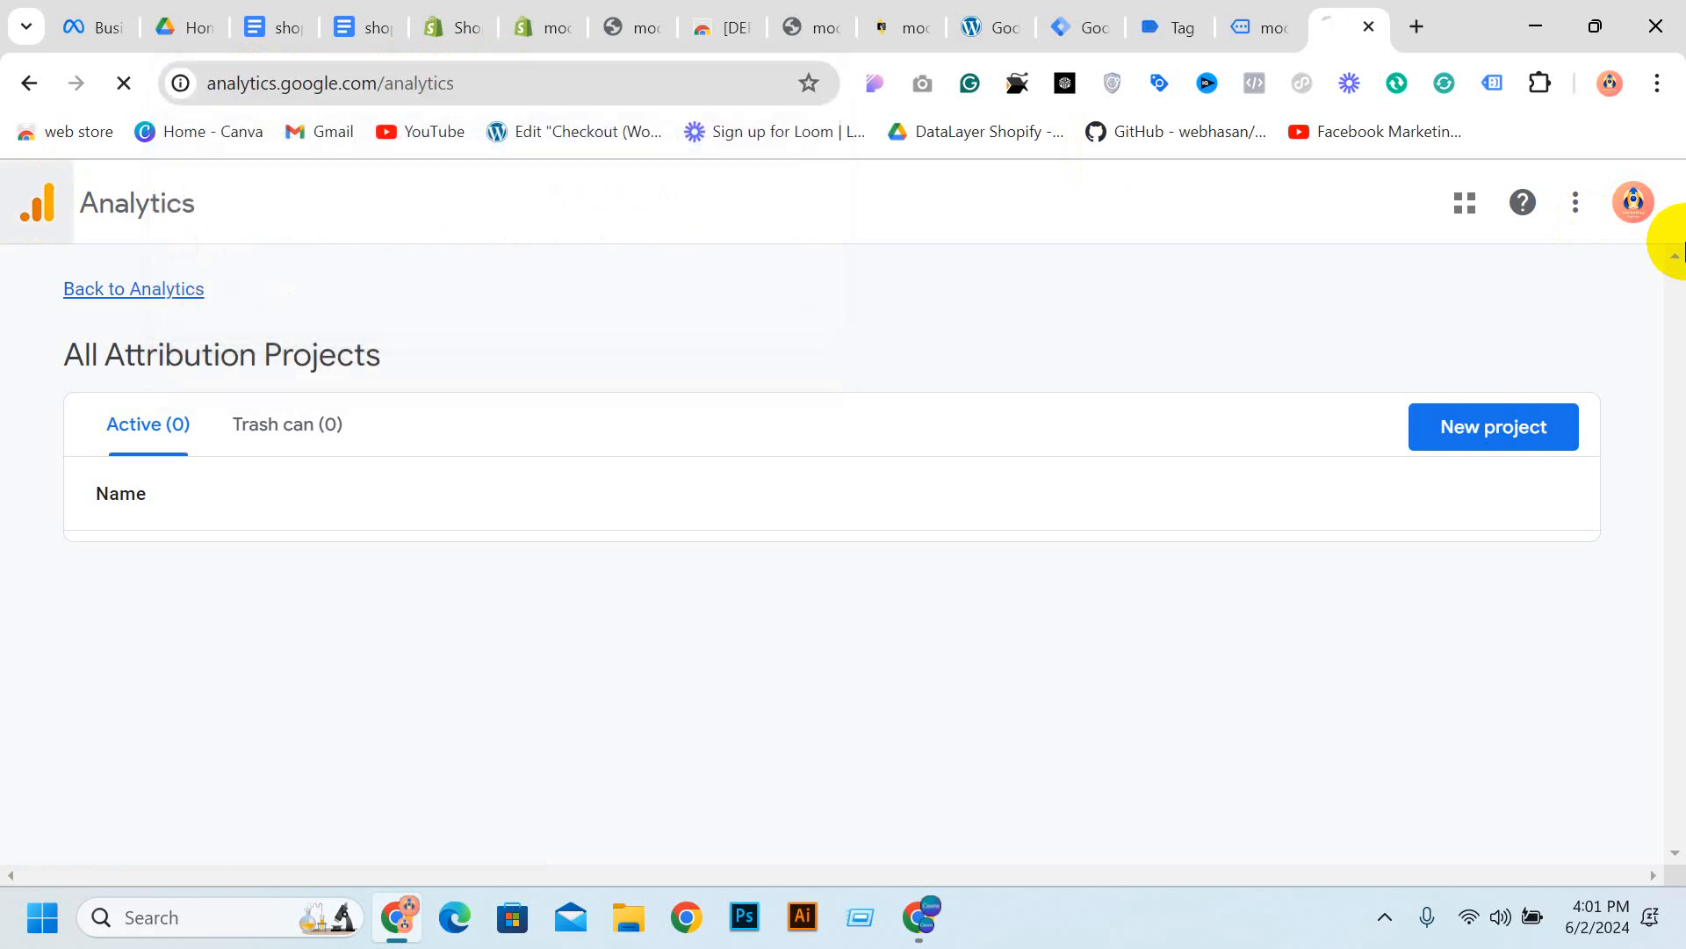
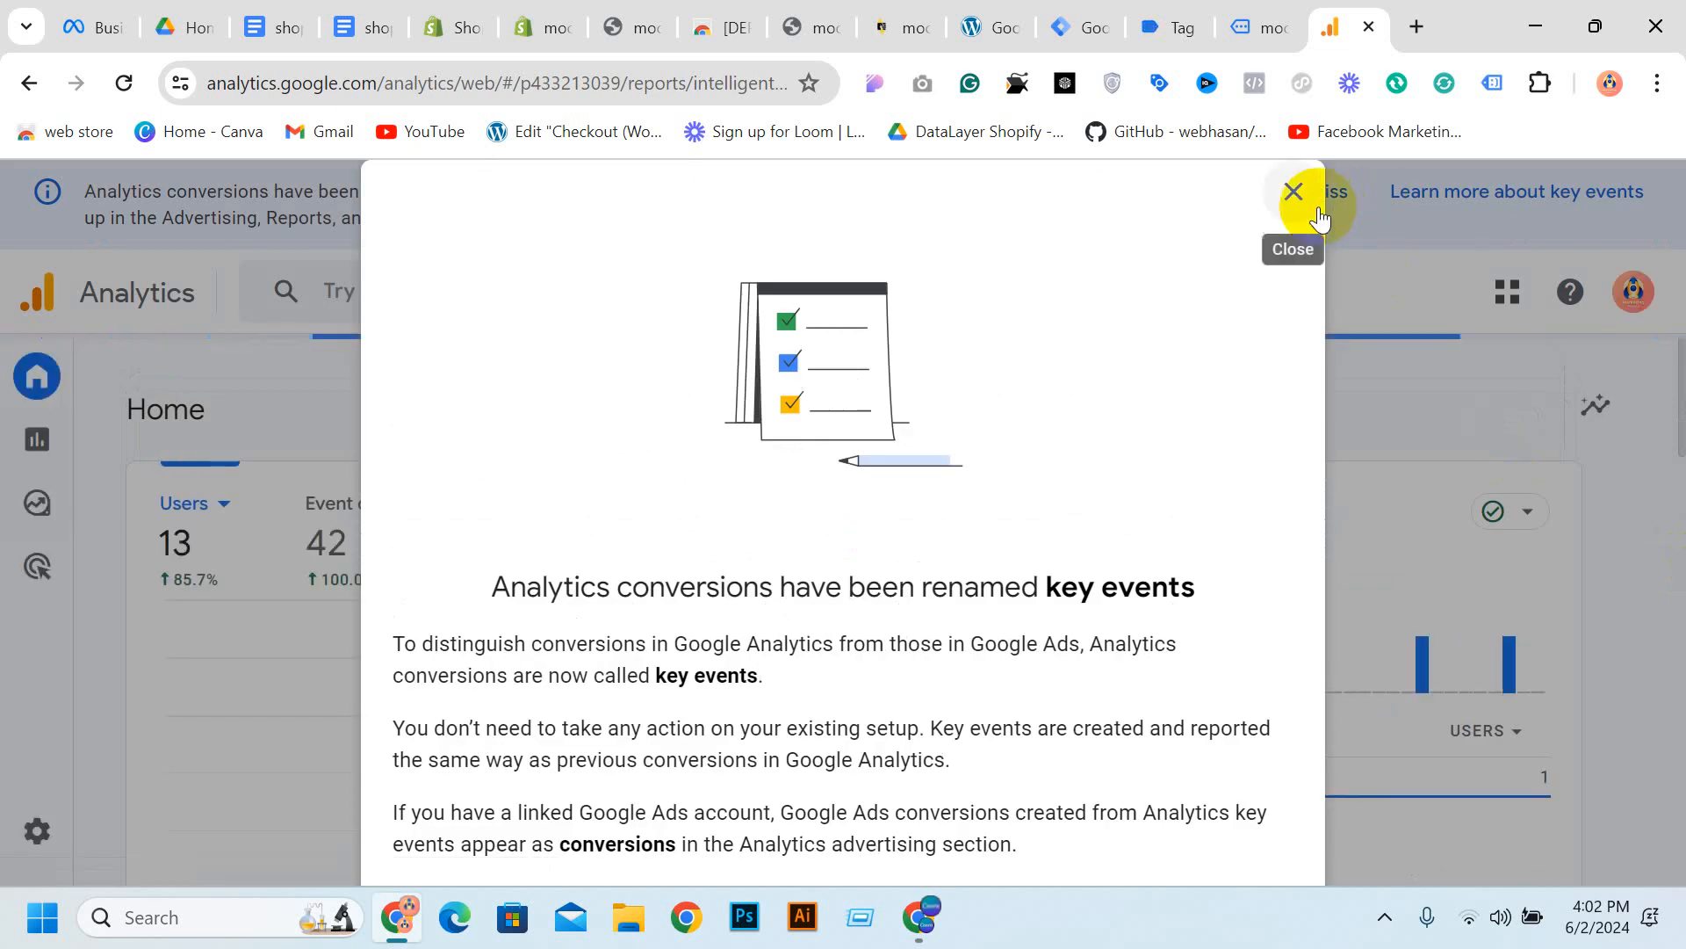
{"action": "left_click", "coordinate": [1296, 193]}
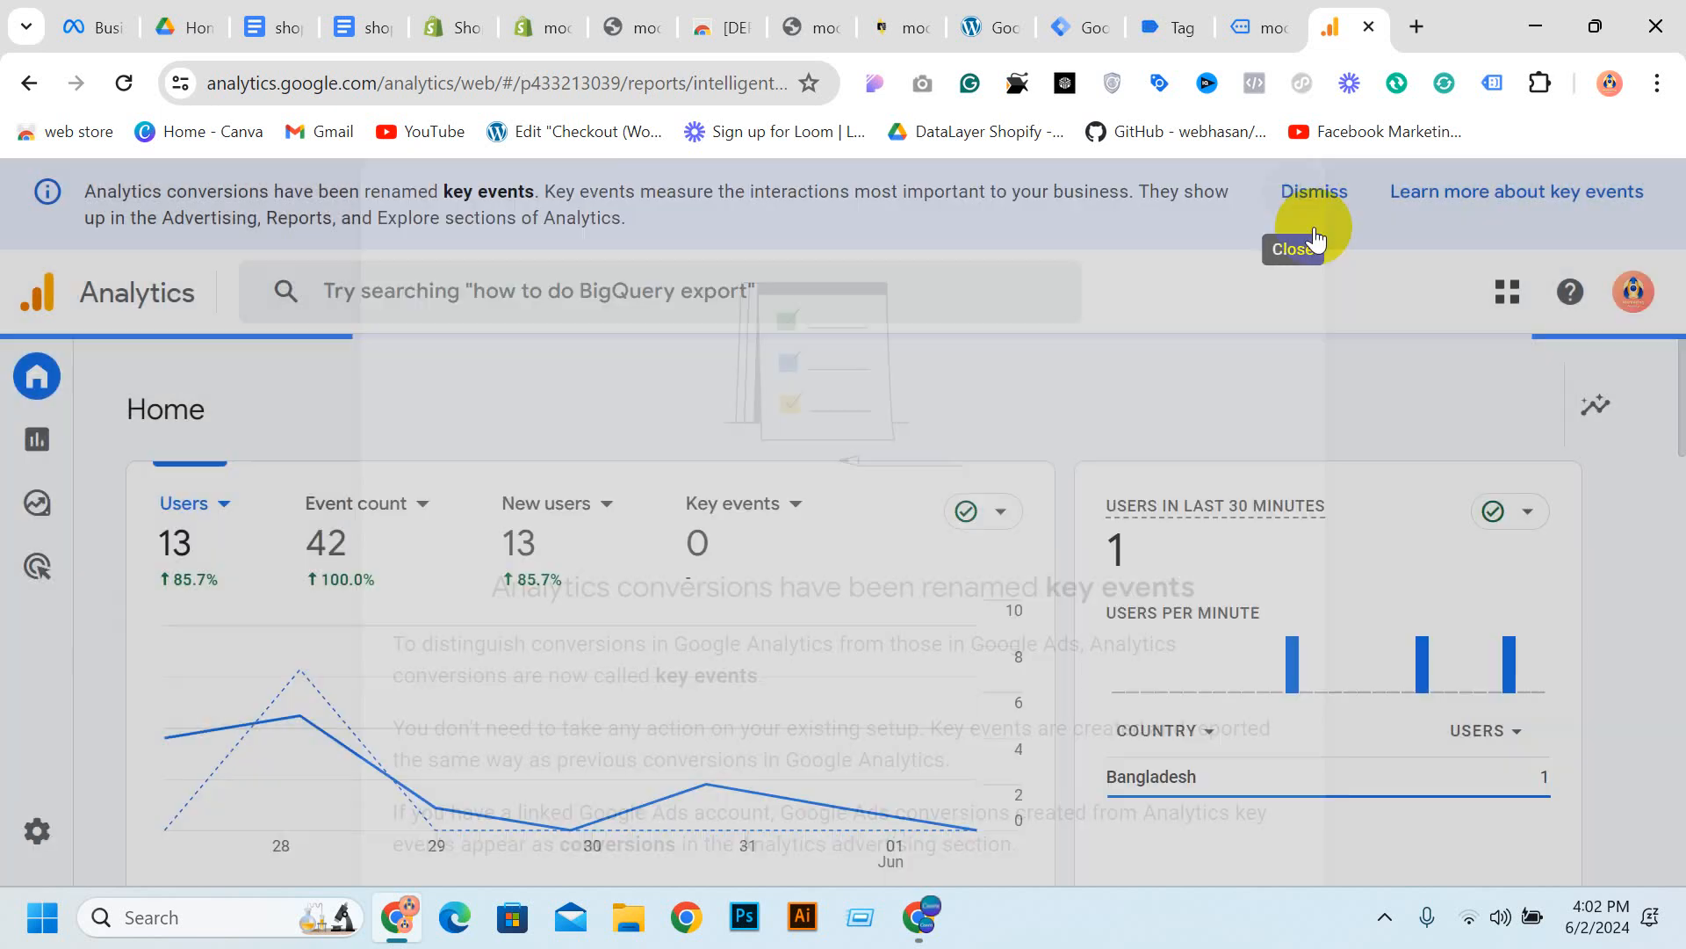
Open the Admin settings of the moonitonline Analytics property and dismiss the Google Analytics 4 tour
{"action": "scroll", "coordinate": [956, 577], "scroll_direction": "down", "scroll_amount": 6}
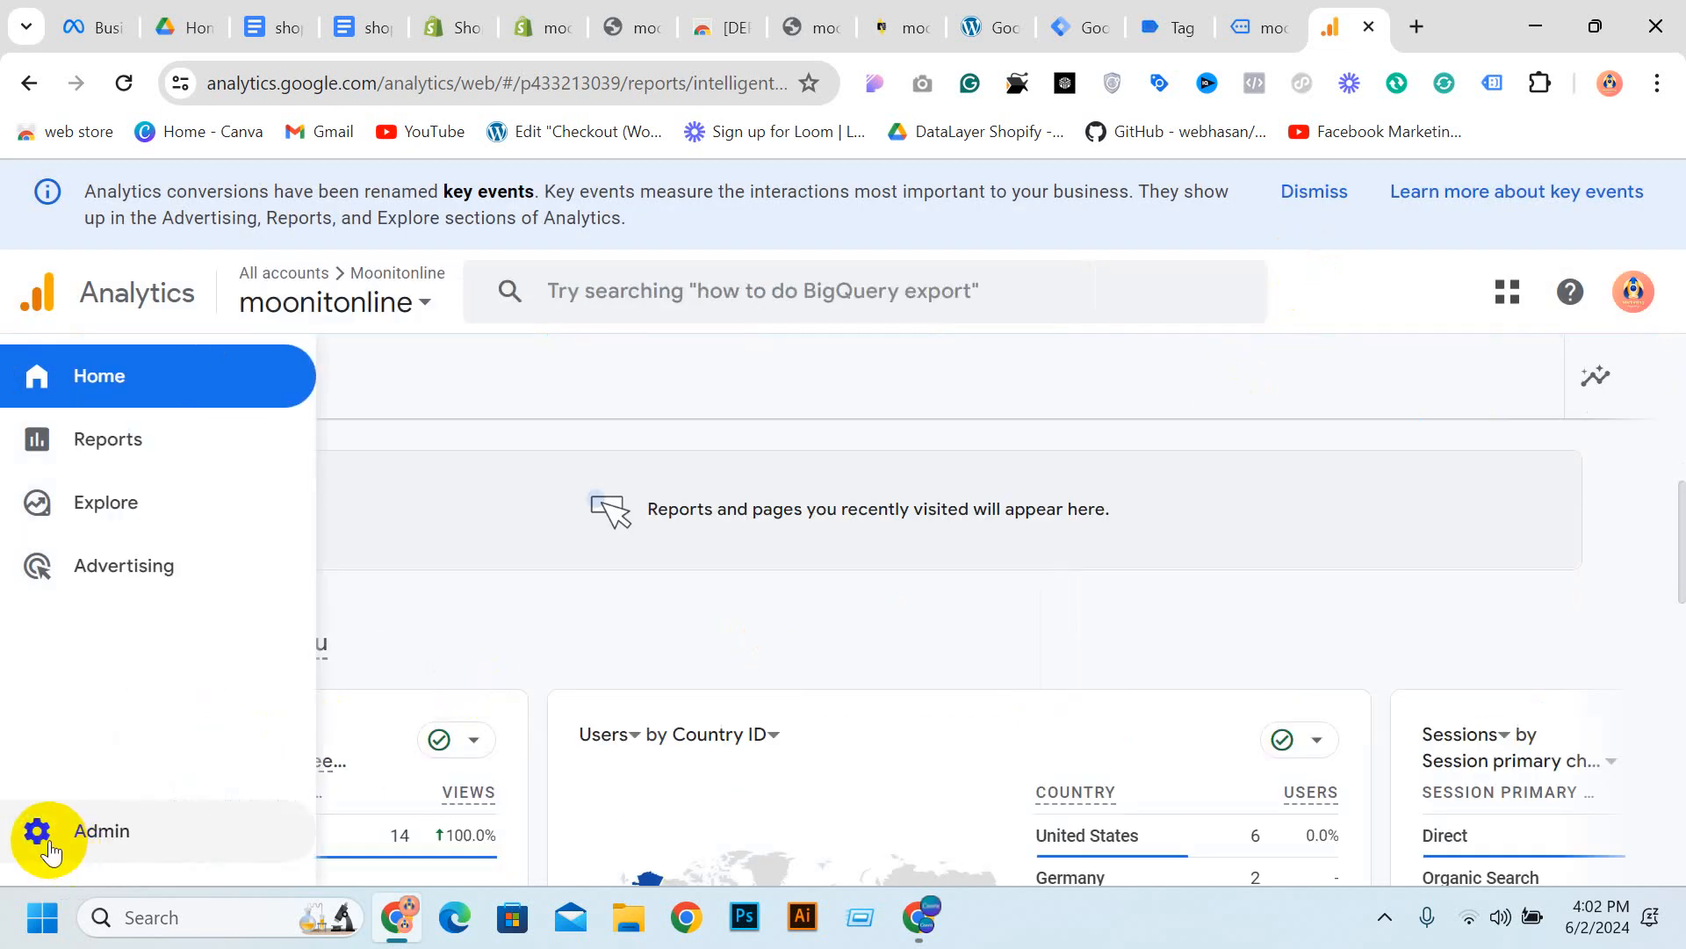
{"action": "left_click", "coordinate": [50, 848]}
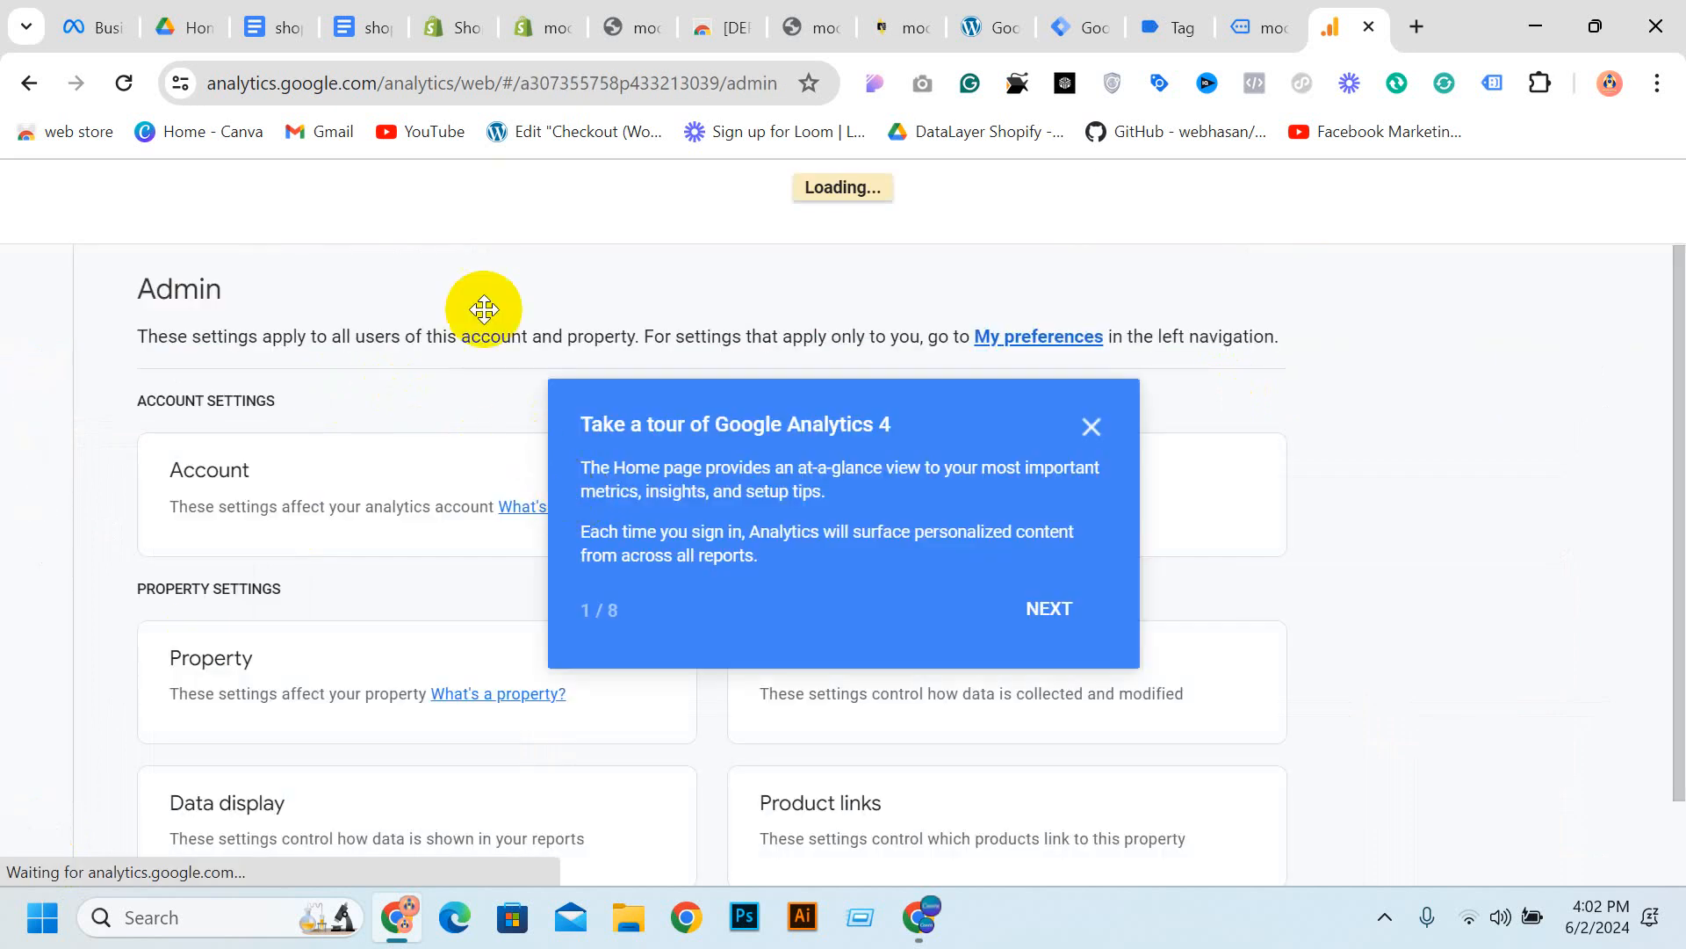
{"action": "left_click", "coordinate": [1094, 432]}
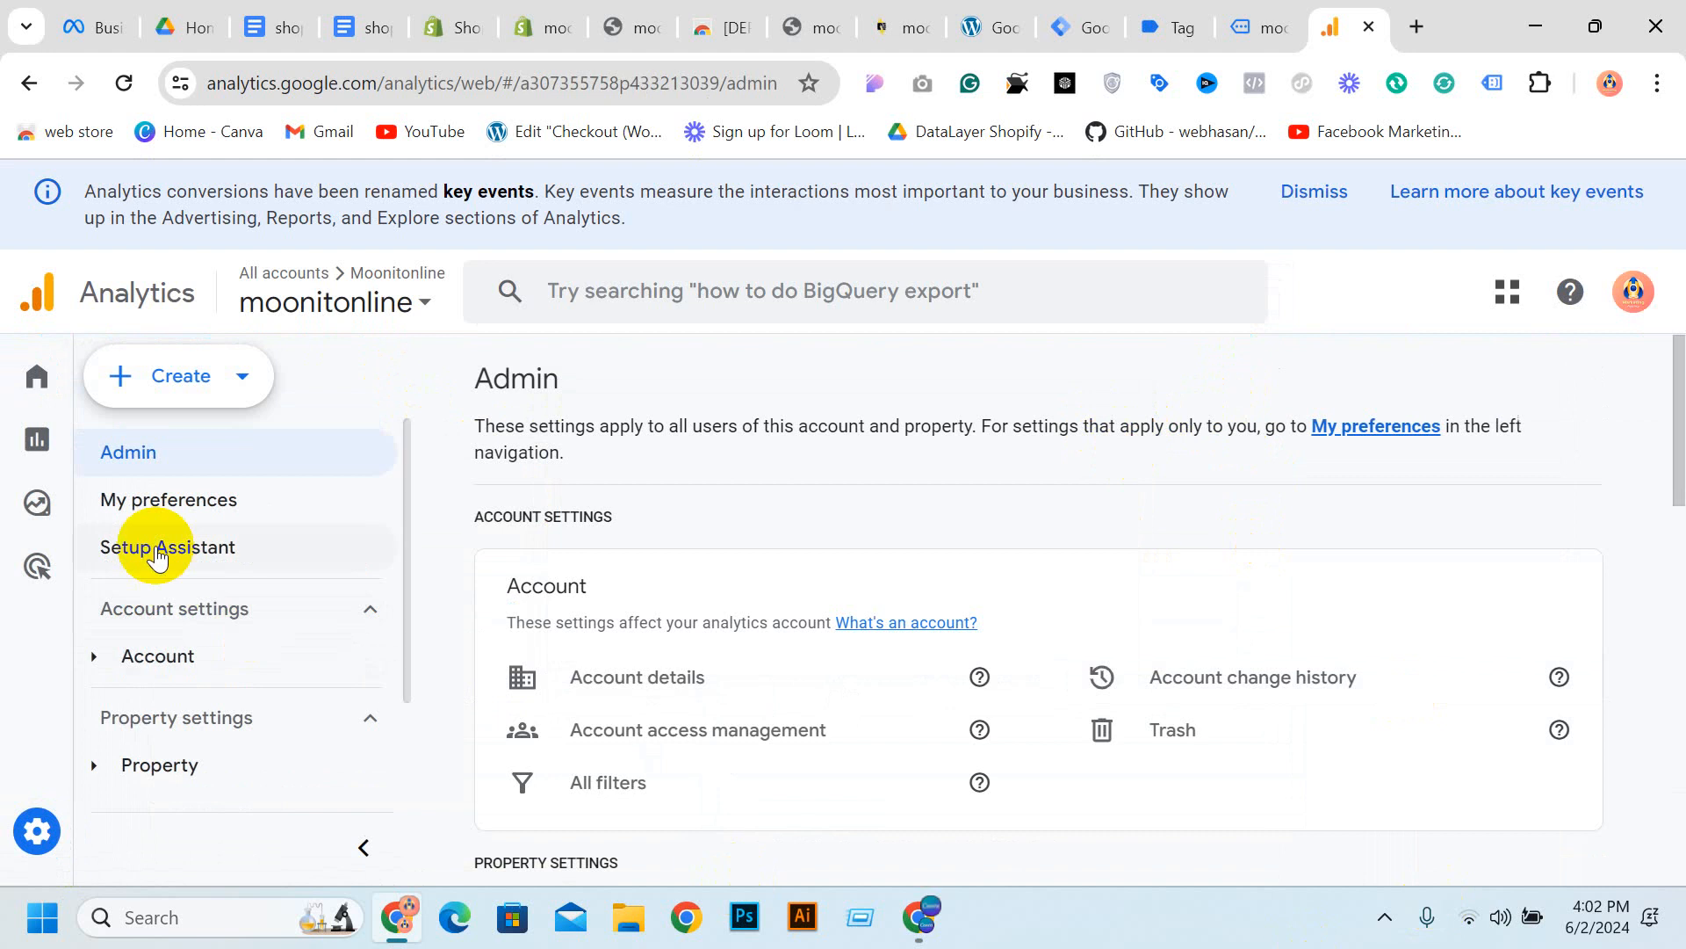
Start creating a new Analytics account, dismiss the quick help notice, and activate the account name for entry
{"action": "left_click", "coordinate": [196, 378]}
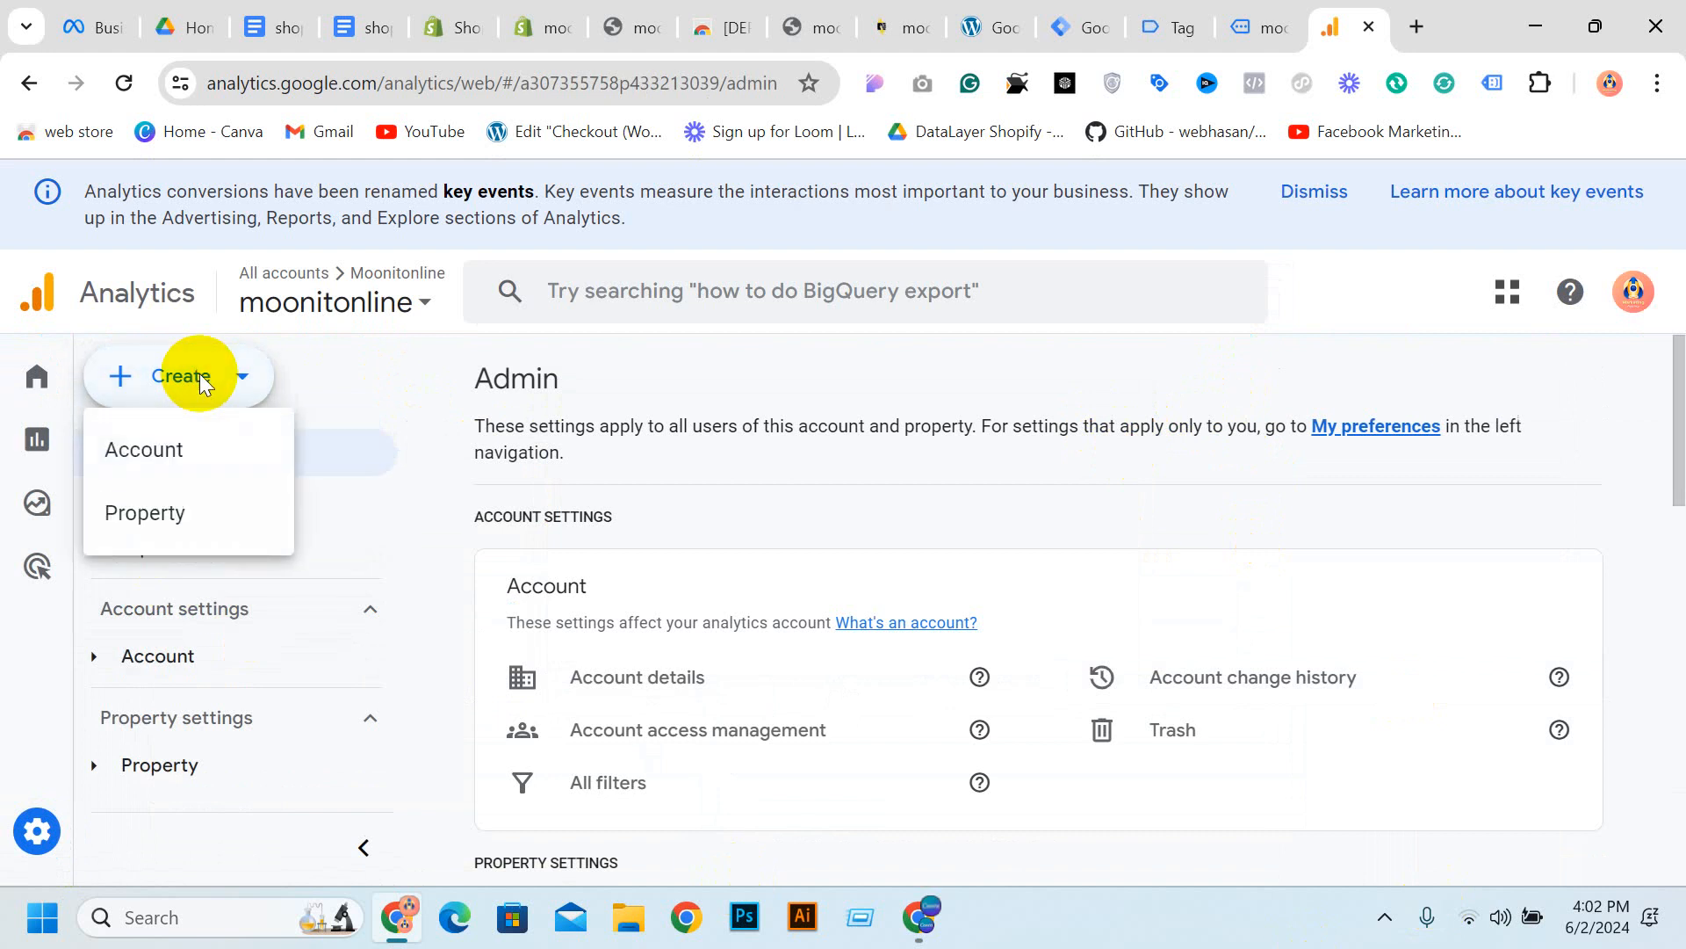
{"action": "left_click", "coordinate": [190, 460]}
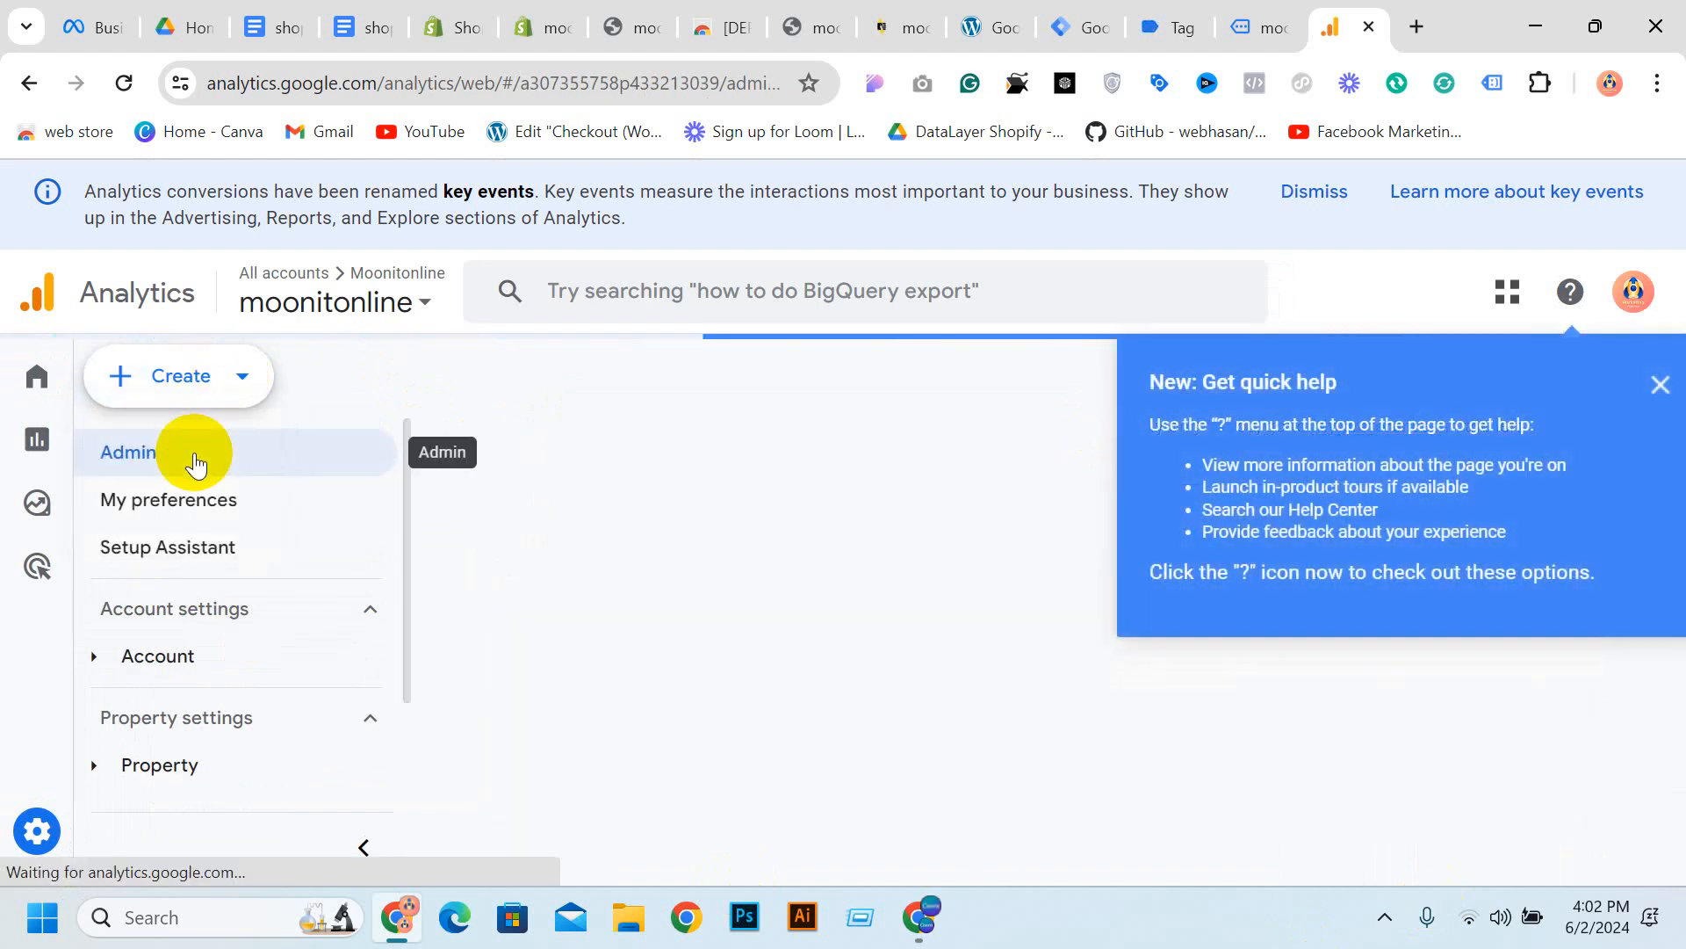
{"action": "left_click", "coordinate": [1653, 386]}
{"action": "scroll", "coordinate": [516, 743], "scroll_direction": "down", "scroll_amount": 5}
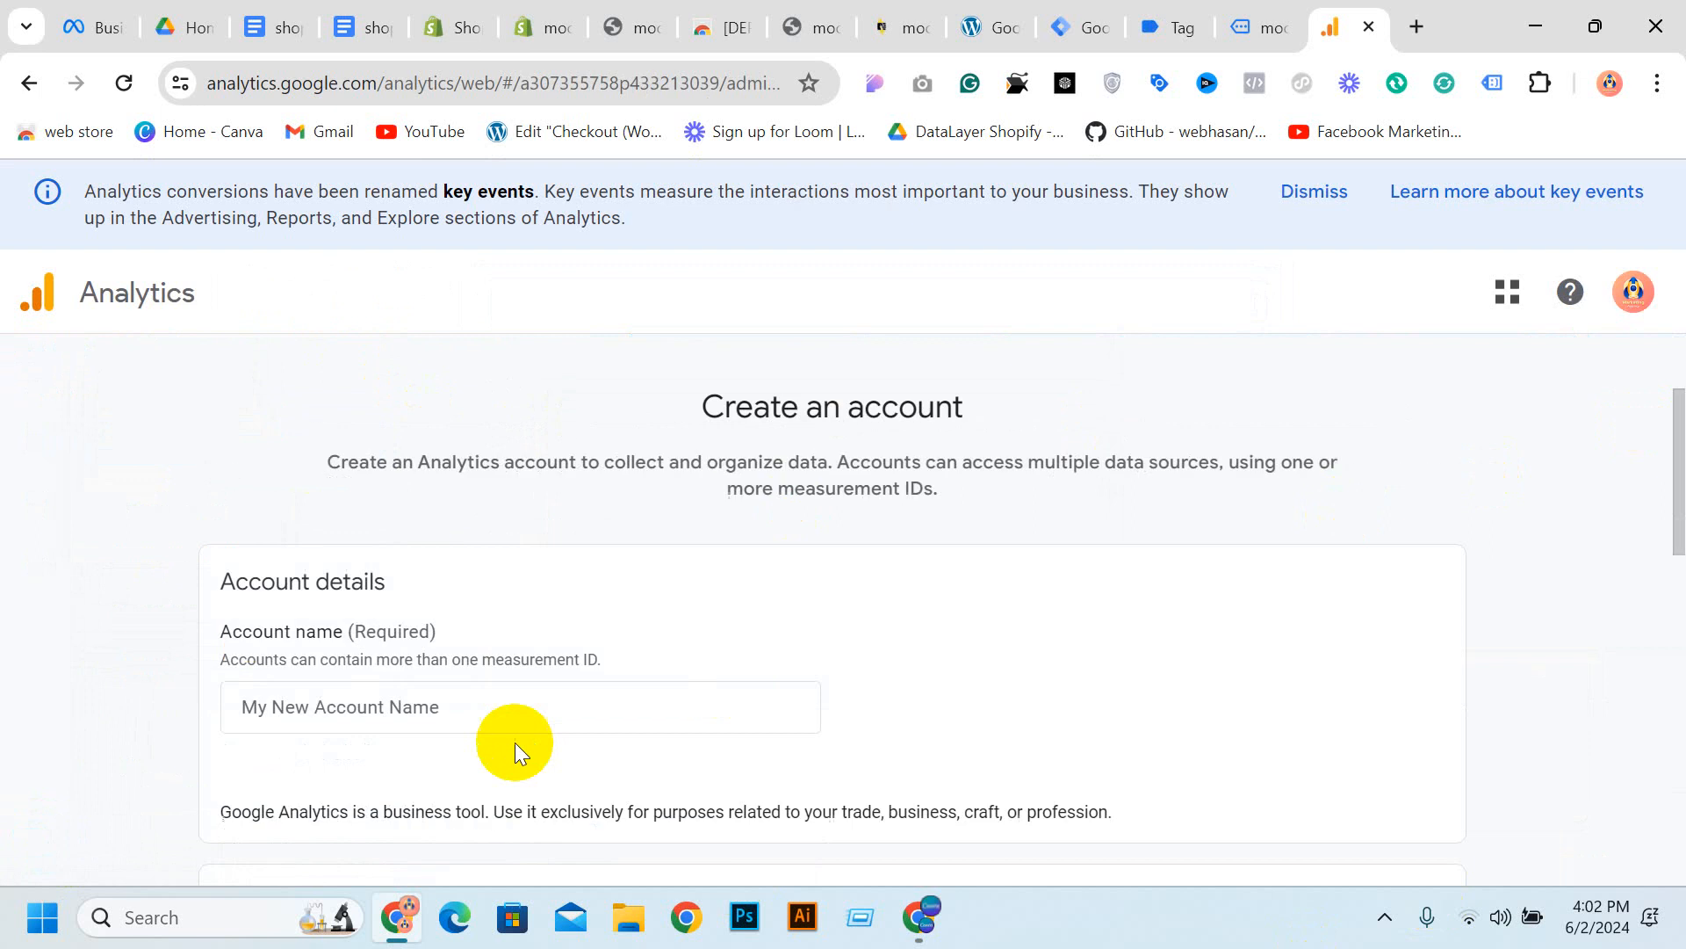
{"action": "left_click", "coordinate": [377, 480]}
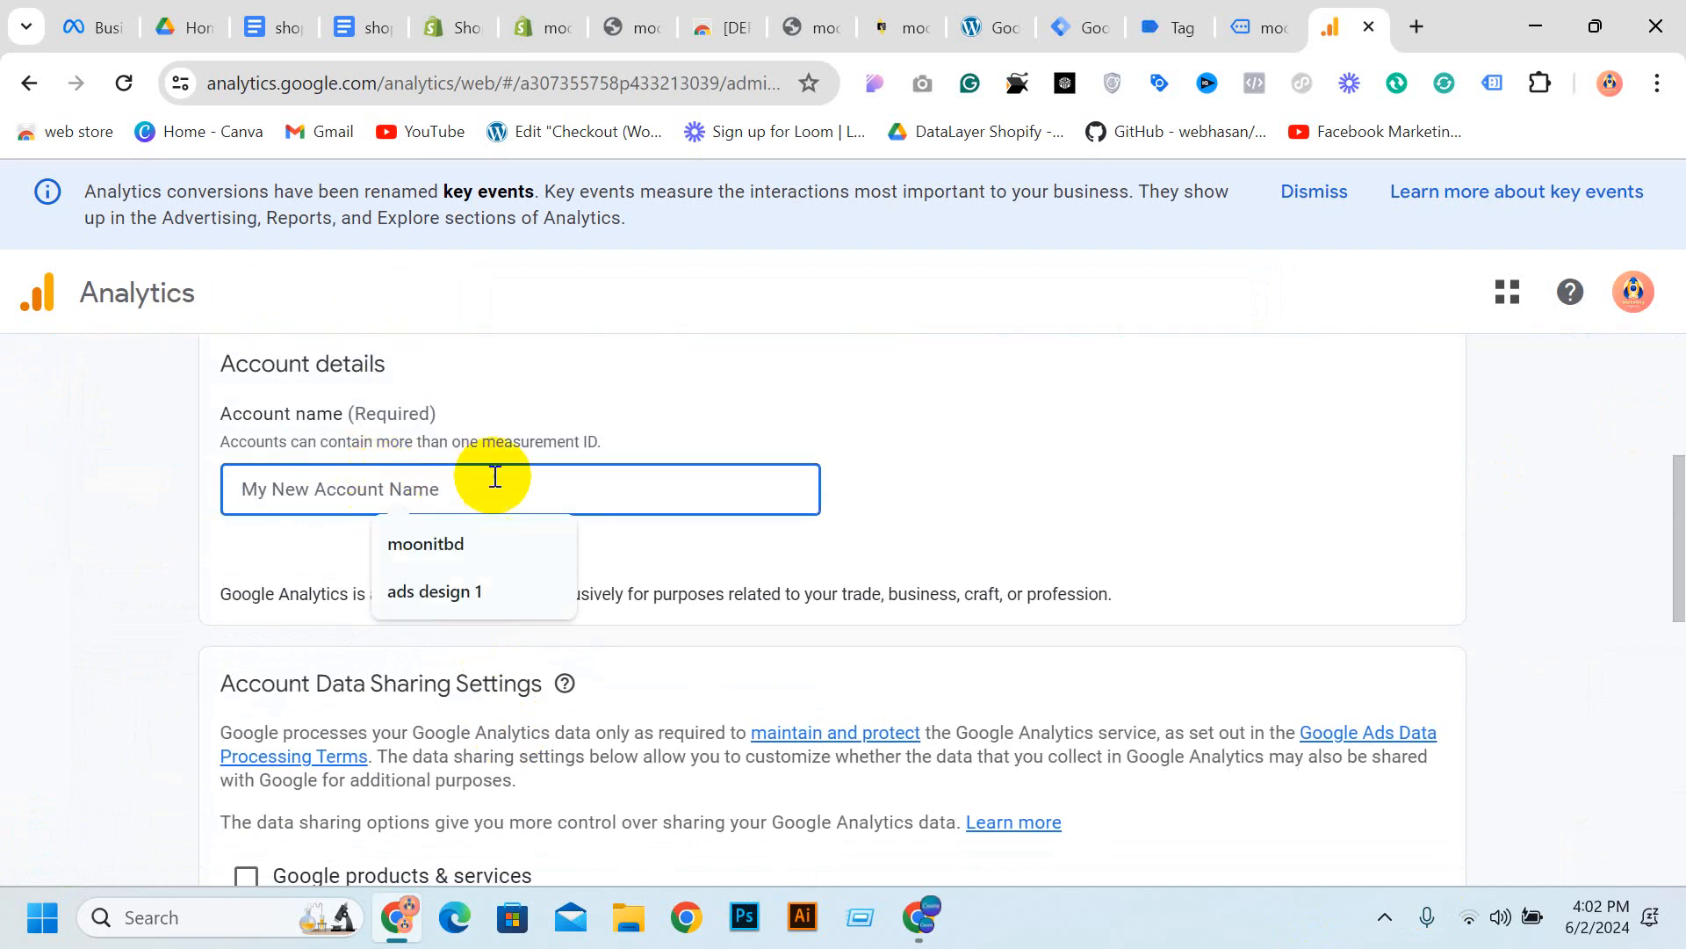
Find the open Shopify storefront page and copy its domain, moonitbd.myshopify.com, from the page address
{"action": "left_click", "coordinate": [1177, 16]}
{"action": "left_click", "coordinate": [1023, 13]}
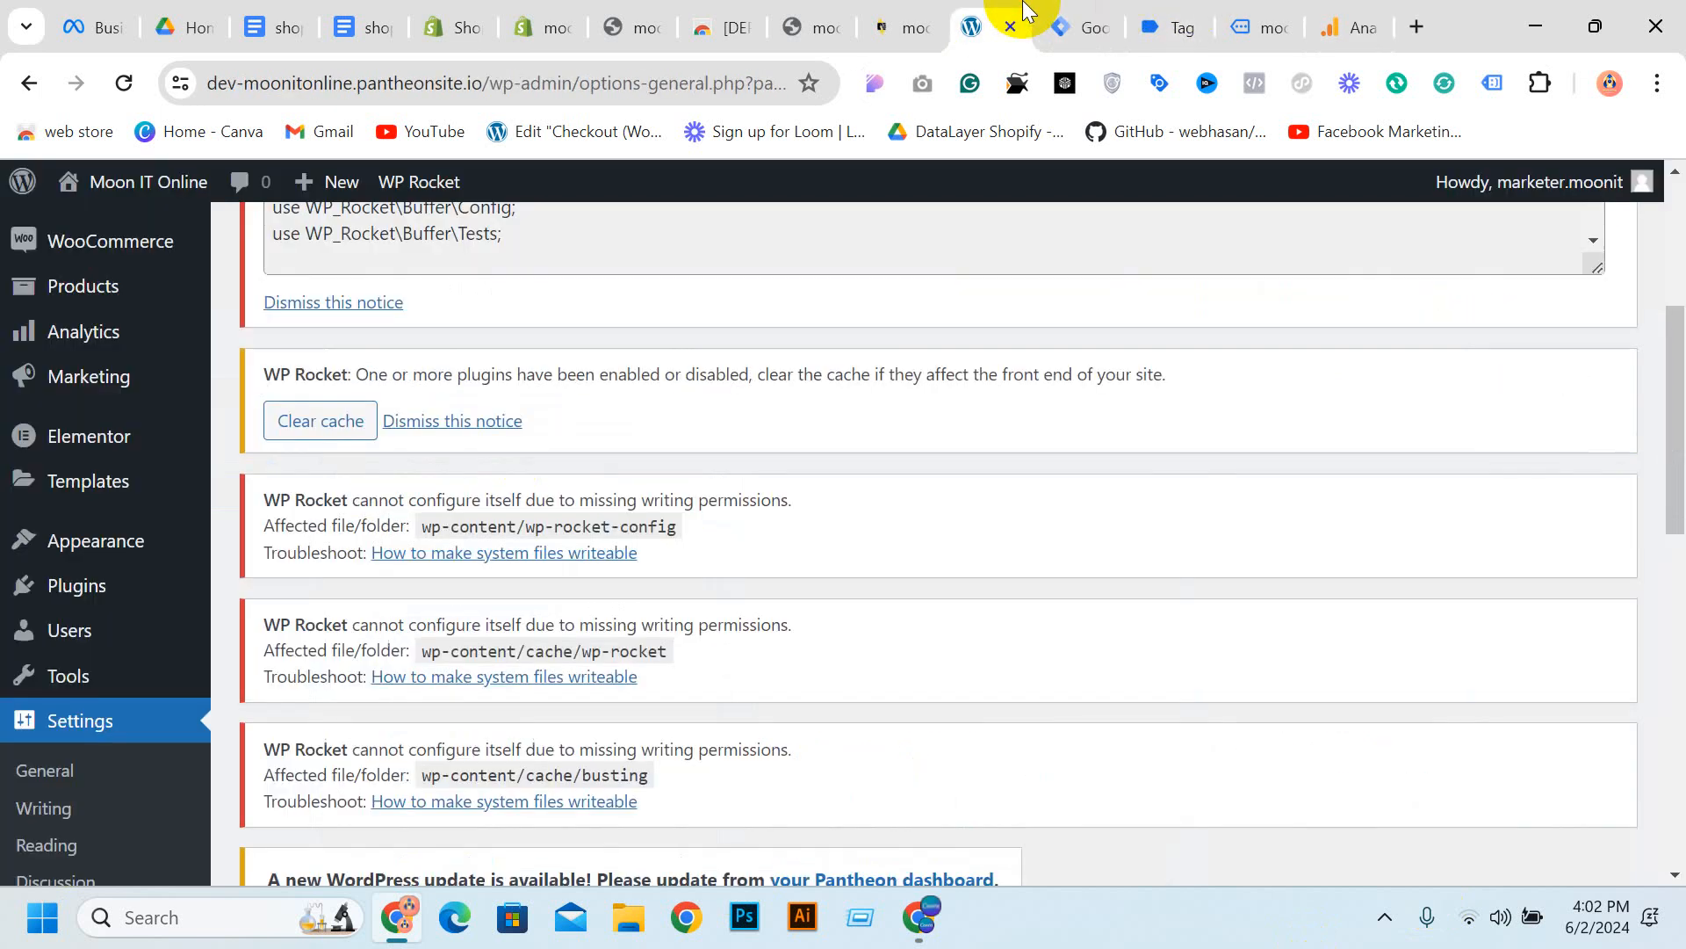
{"action": "left_click", "coordinate": [1063, 16]}
{"action": "left_click", "coordinate": [742, 18]}
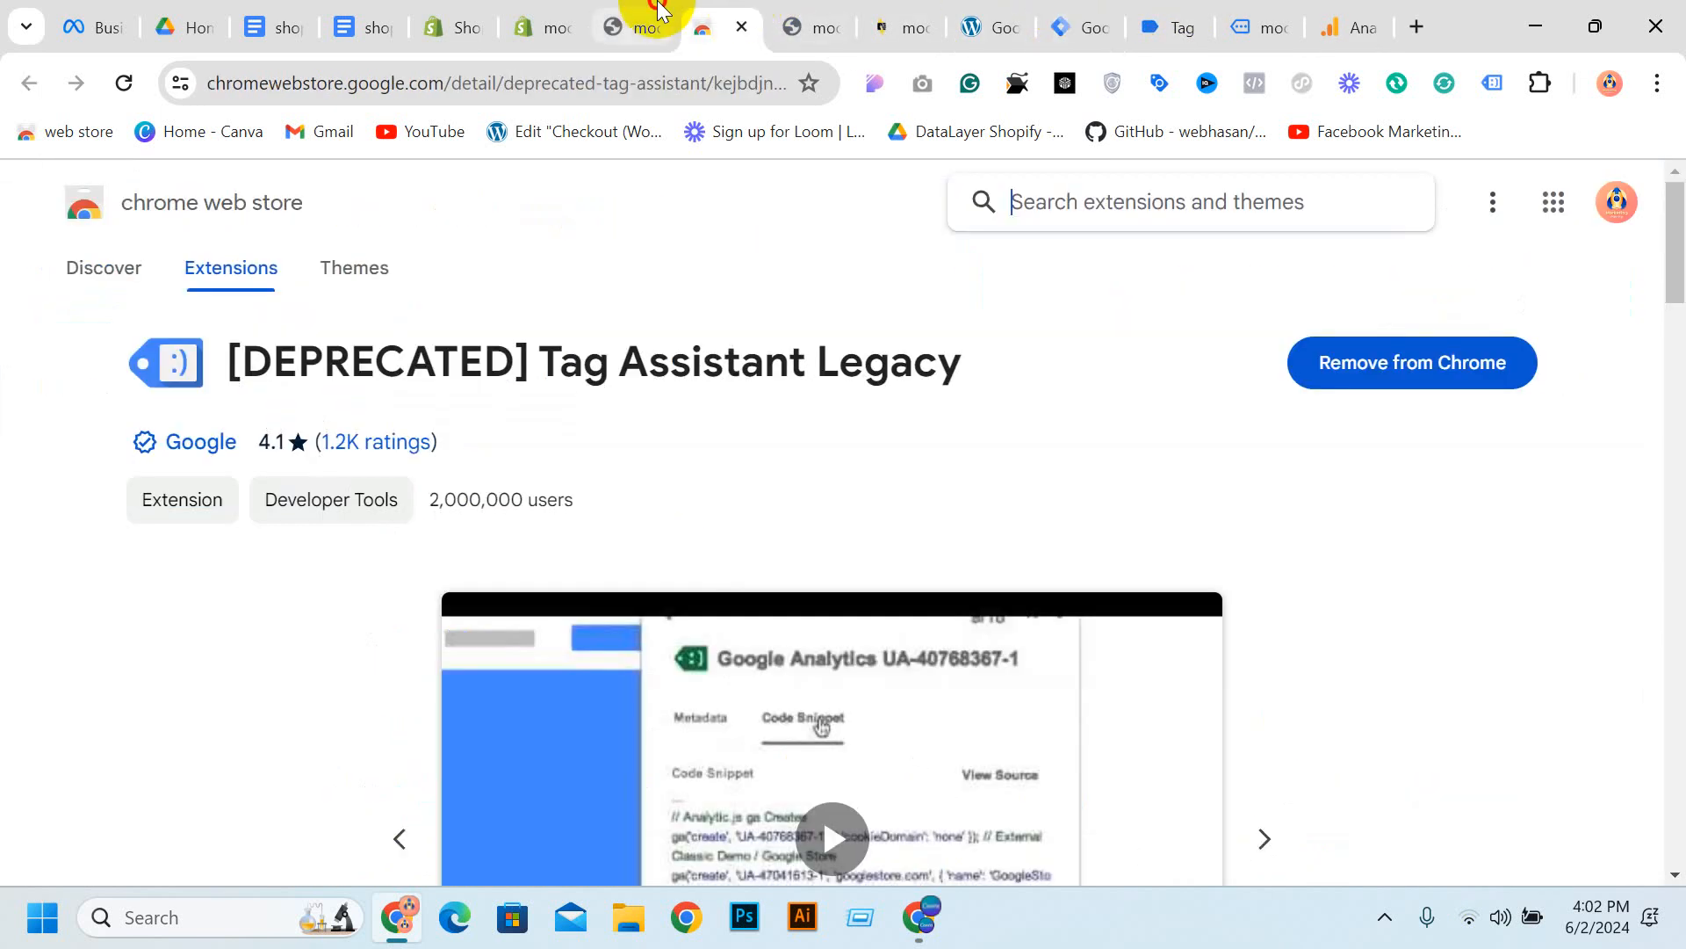
{"action": "left_click", "coordinate": [623, 21]}
{"action": "left_click", "coordinate": [446, 80]}
{"action": "key", "text": "ctrl+c"}
{"action": "left_click", "coordinate": [470, 77]}
{"action": "left_click_drag", "start_coordinate": [520, 77], "coordinate": [463, 82]}
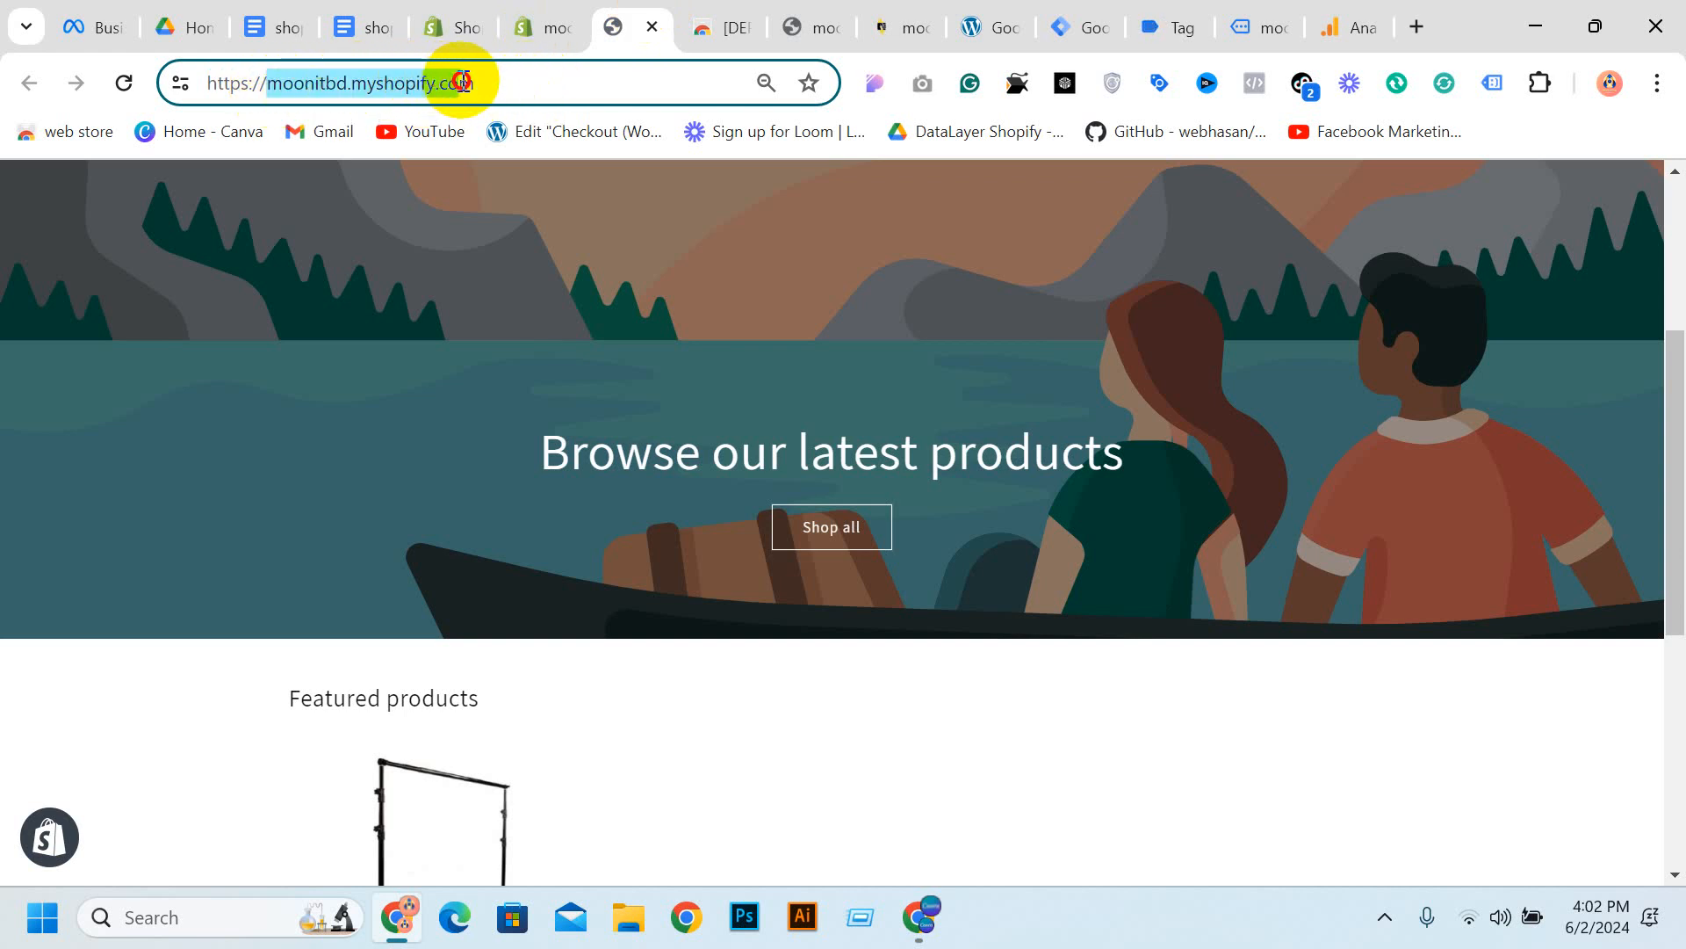
Name the new Analytics account moonitbd.myshopify.com, keep the preselected data sharing settings, and continue to property creation
{"action": "left_click", "coordinate": [1339, 22]}
{"action": "left_click", "coordinate": [438, 476]}
{"action": "key", "text": "ctrl+v"}
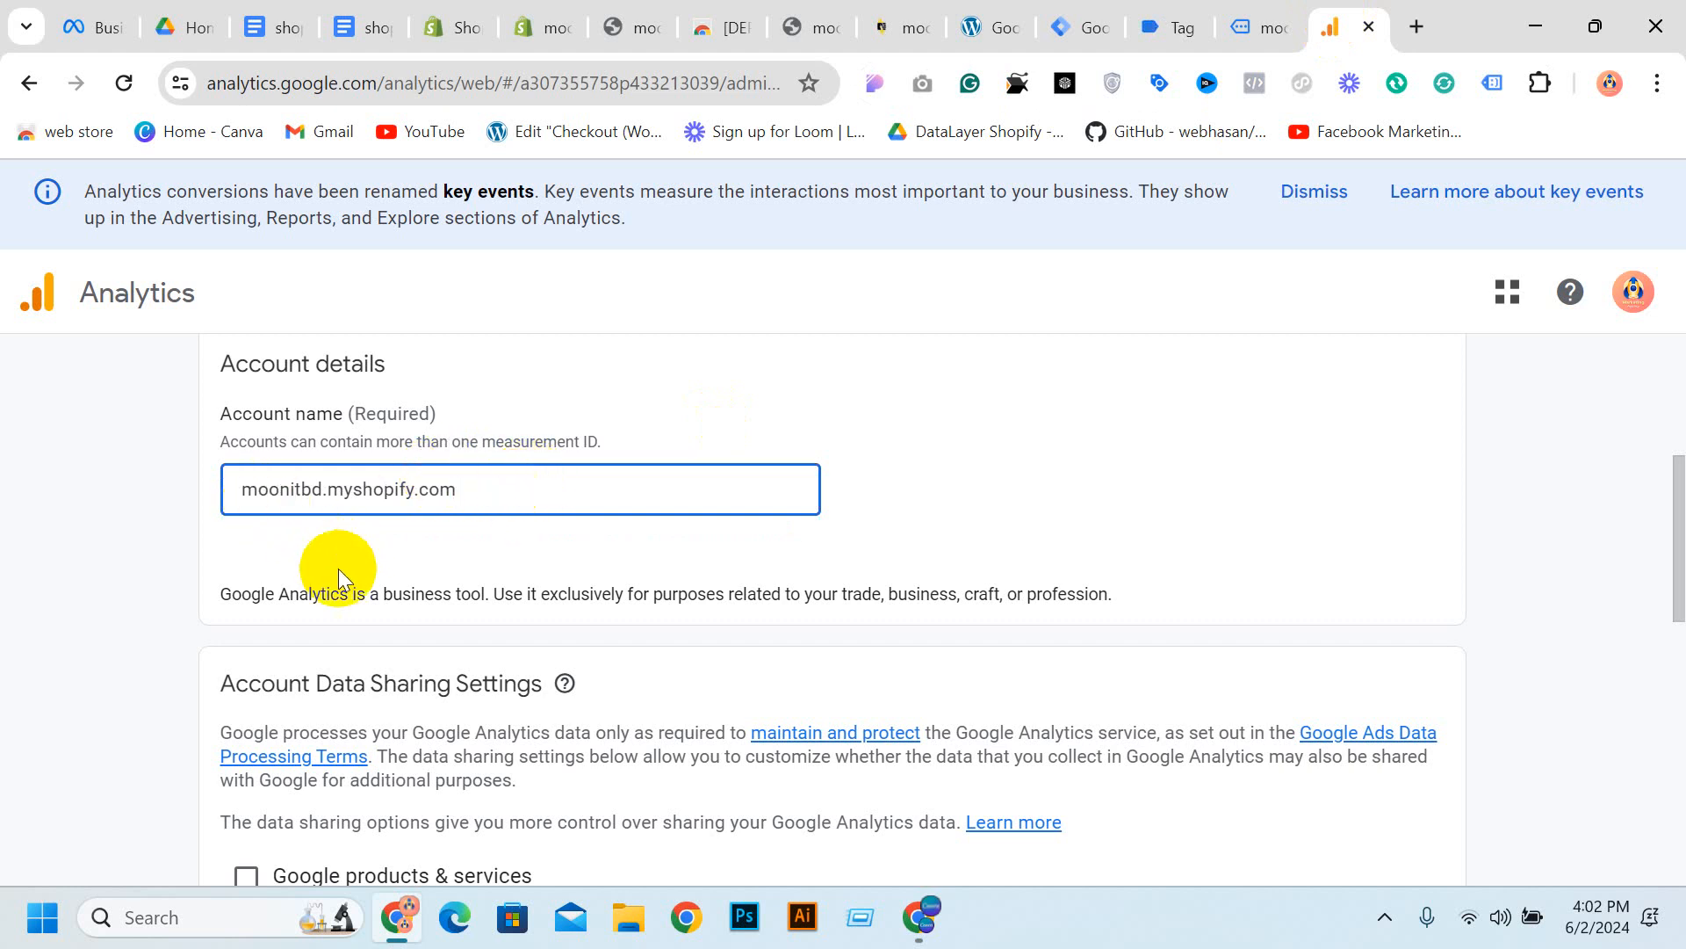
{"action": "scroll", "coordinate": [659, 505], "scroll_direction": "down", "scroll_amount": 10}
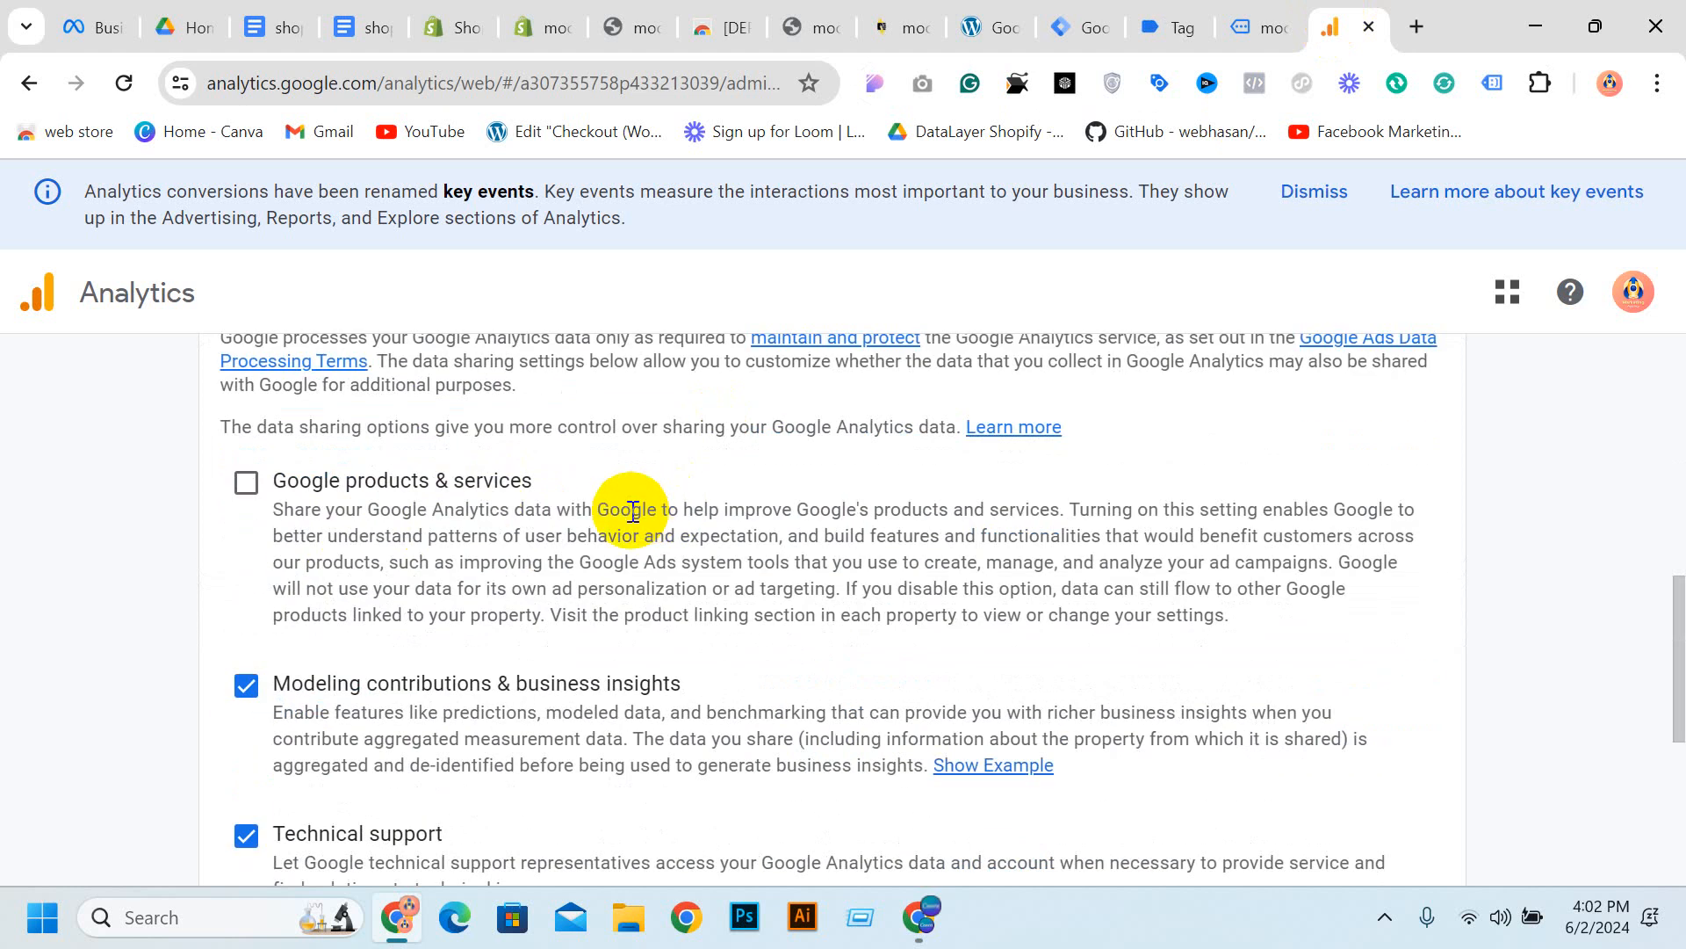
{"action": "left_click", "coordinate": [235, 845]}
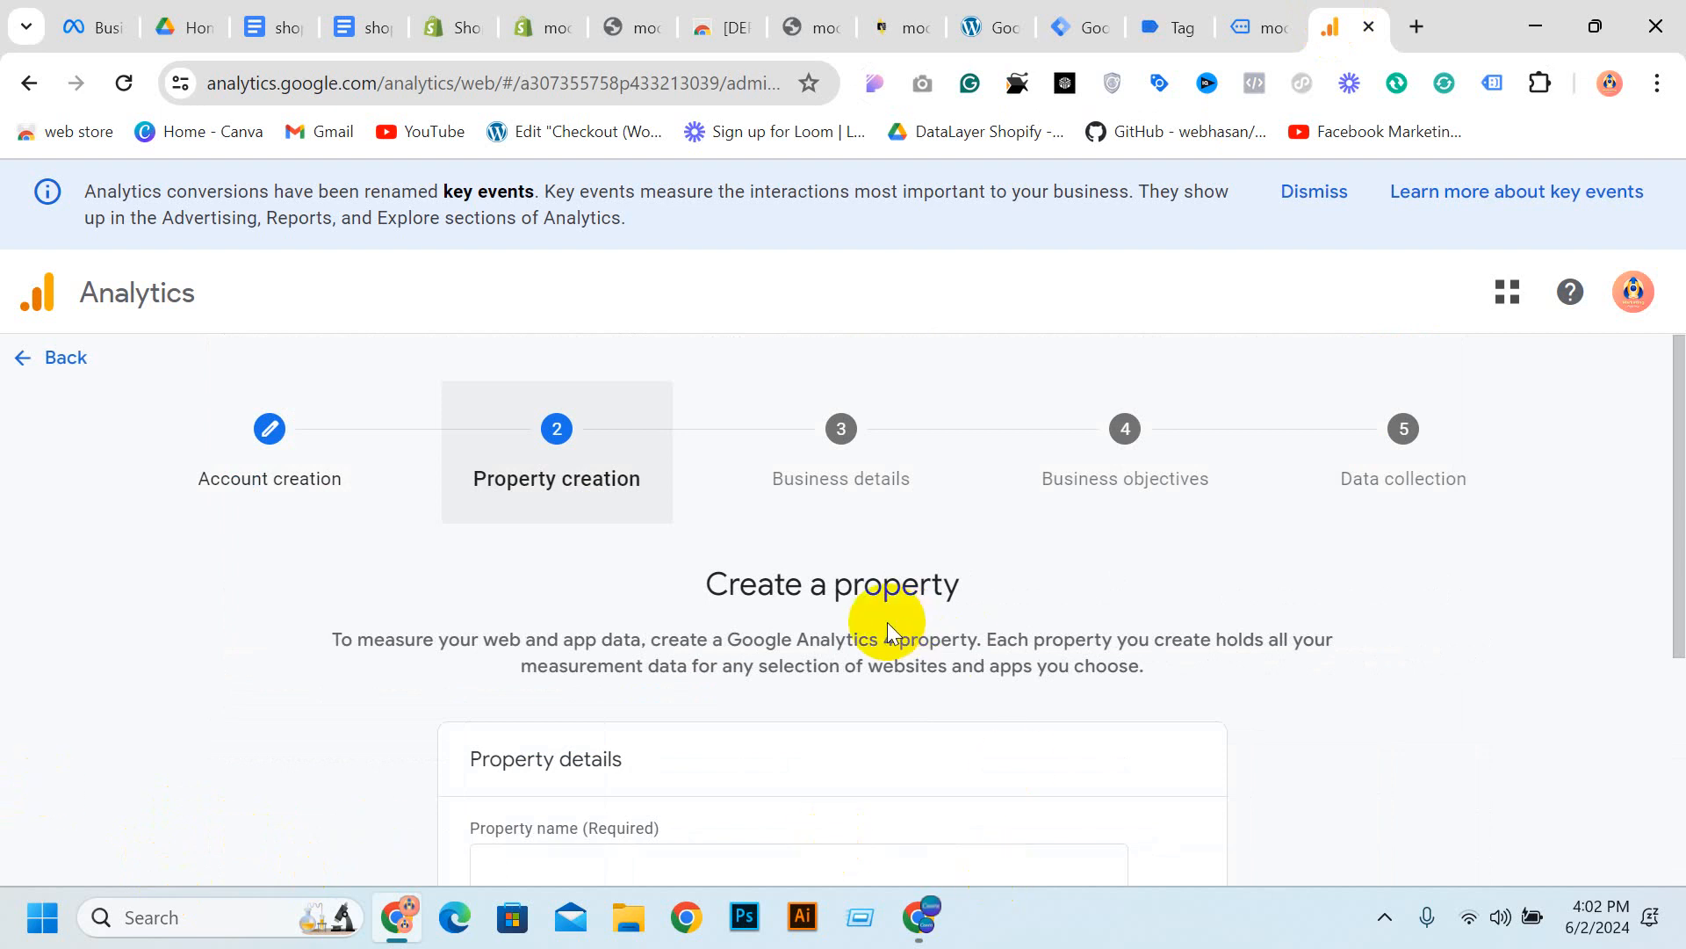
Return to the account creation stage, review the account name and data sharing settings, and proceed to property creation again
{"action": "scroll", "coordinate": [444, 482], "scroll_direction": "down", "scroll_amount": 1}
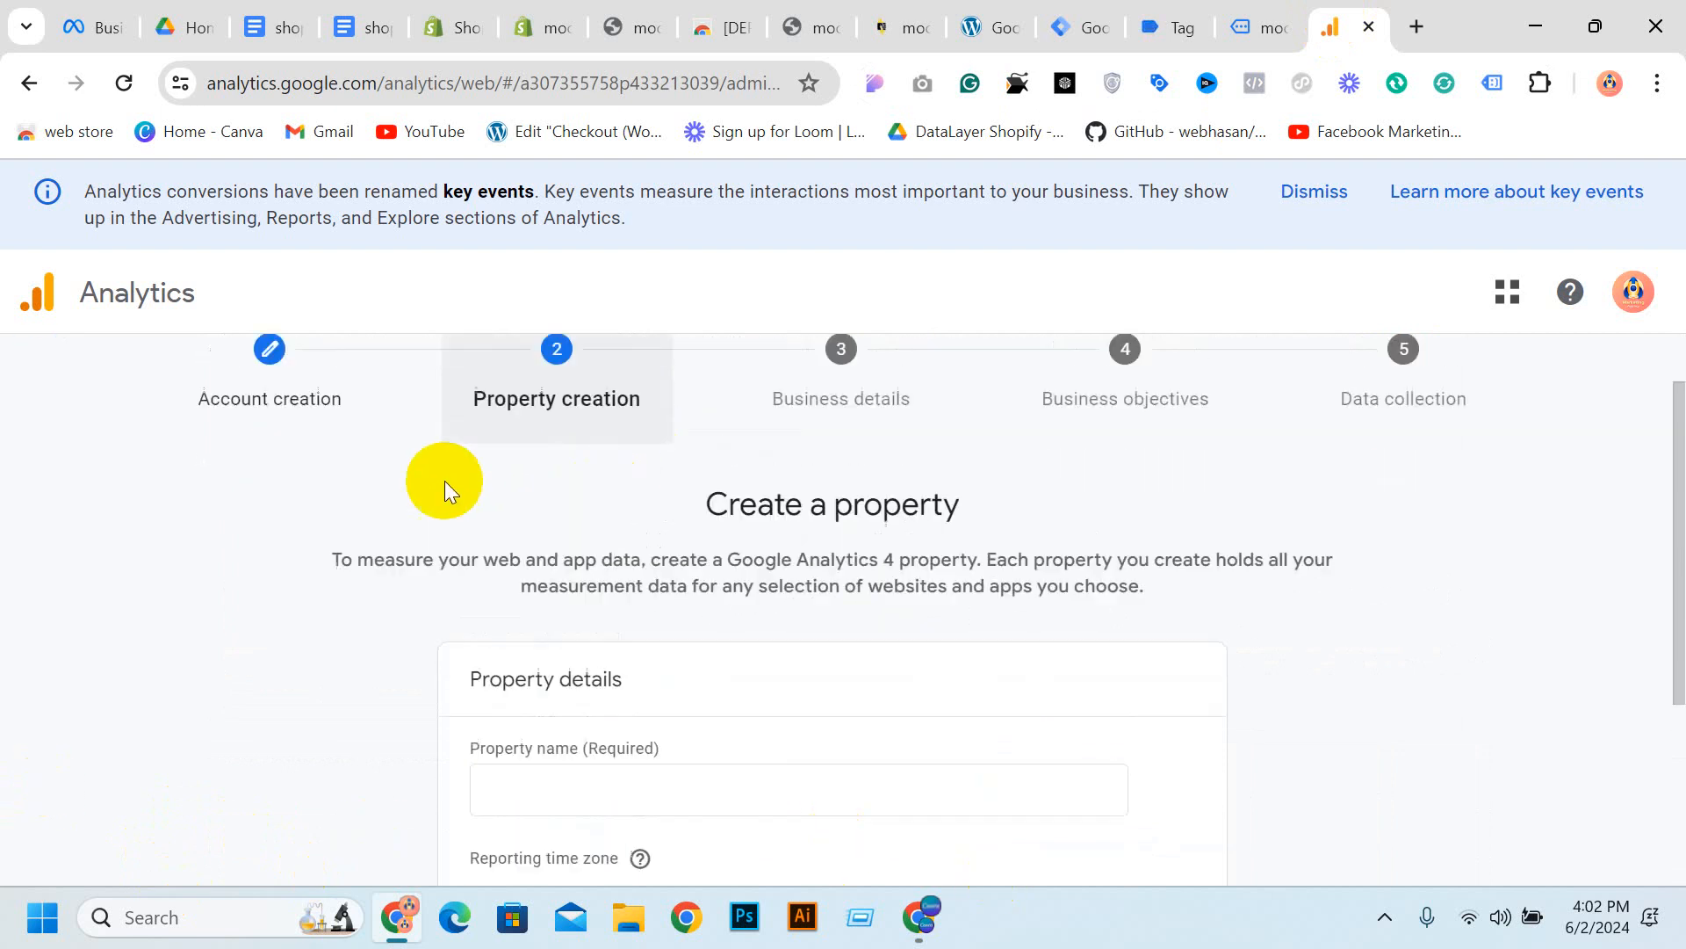
{"action": "scroll", "coordinate": [444, 482], "scroll_direction": "up", "scroll_amount": 1}
{"action": "left_click", "coordinate": [215, 445]}
{"action": "scroll", "coordinate": [437, 564], "scroll_direction": "down", "scroll_amount": 3}
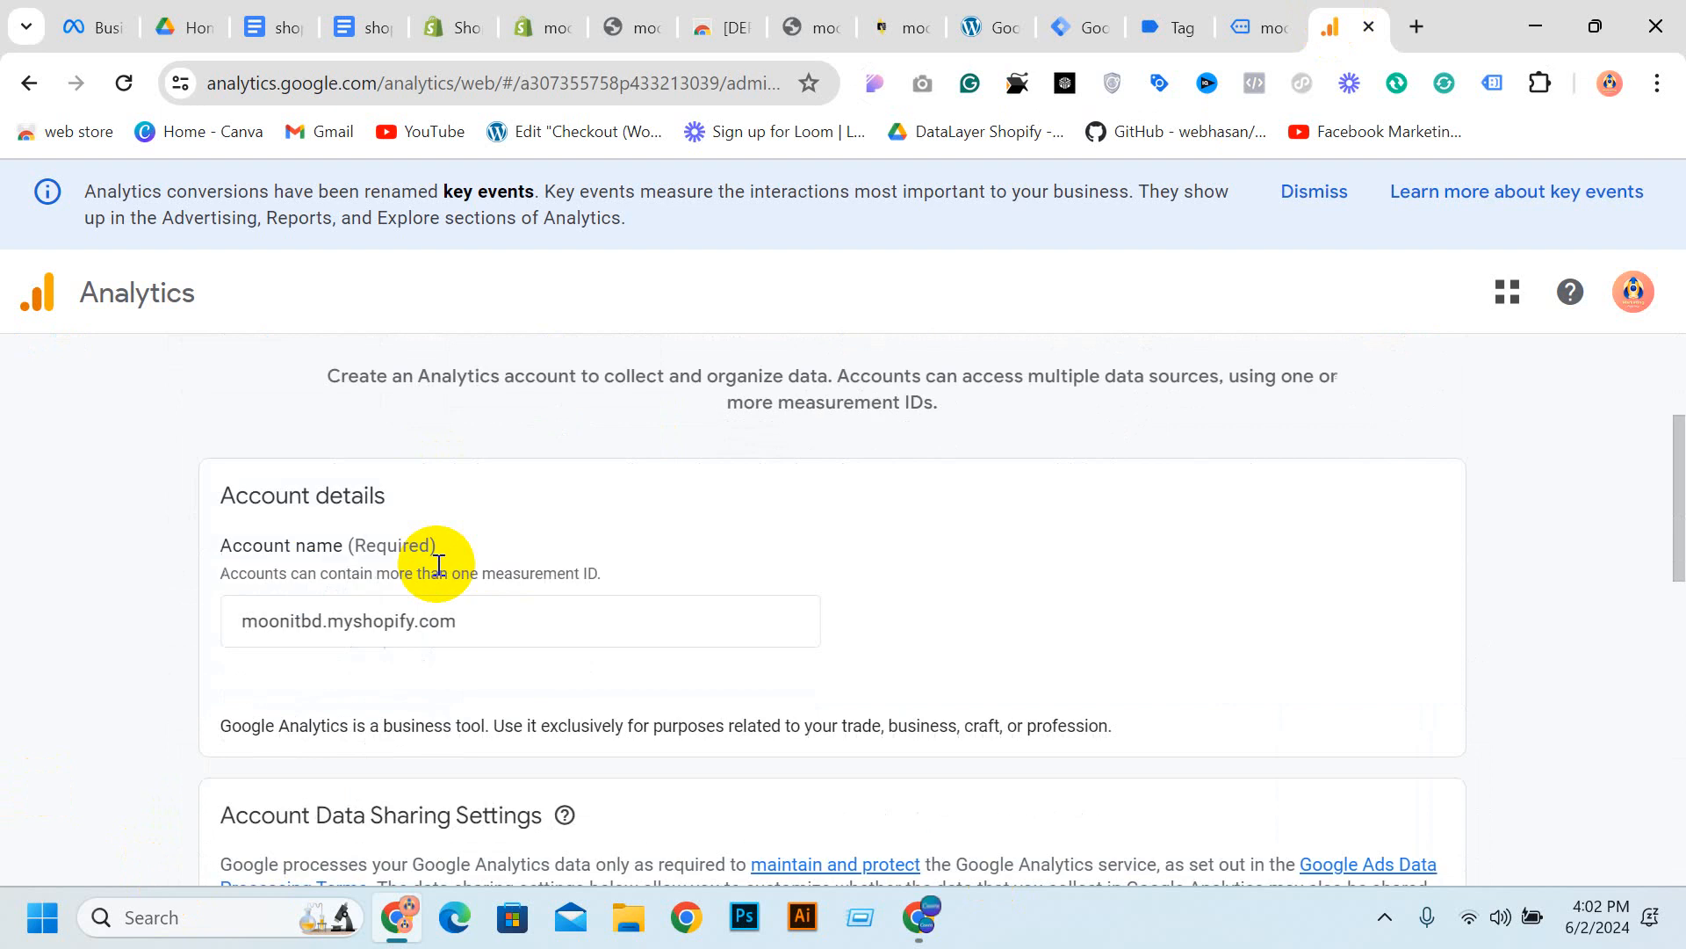
{"action": "left_click", "coordinate": [293, 623]}
{"action": "scroll", "coordinate": [529, 640], "scroll_direction": "down", "scroll_amount": 6}
{"action": "scroll", "coordinate": [656, 693], "scroll_direction": "down", "scroll_amount": 1}
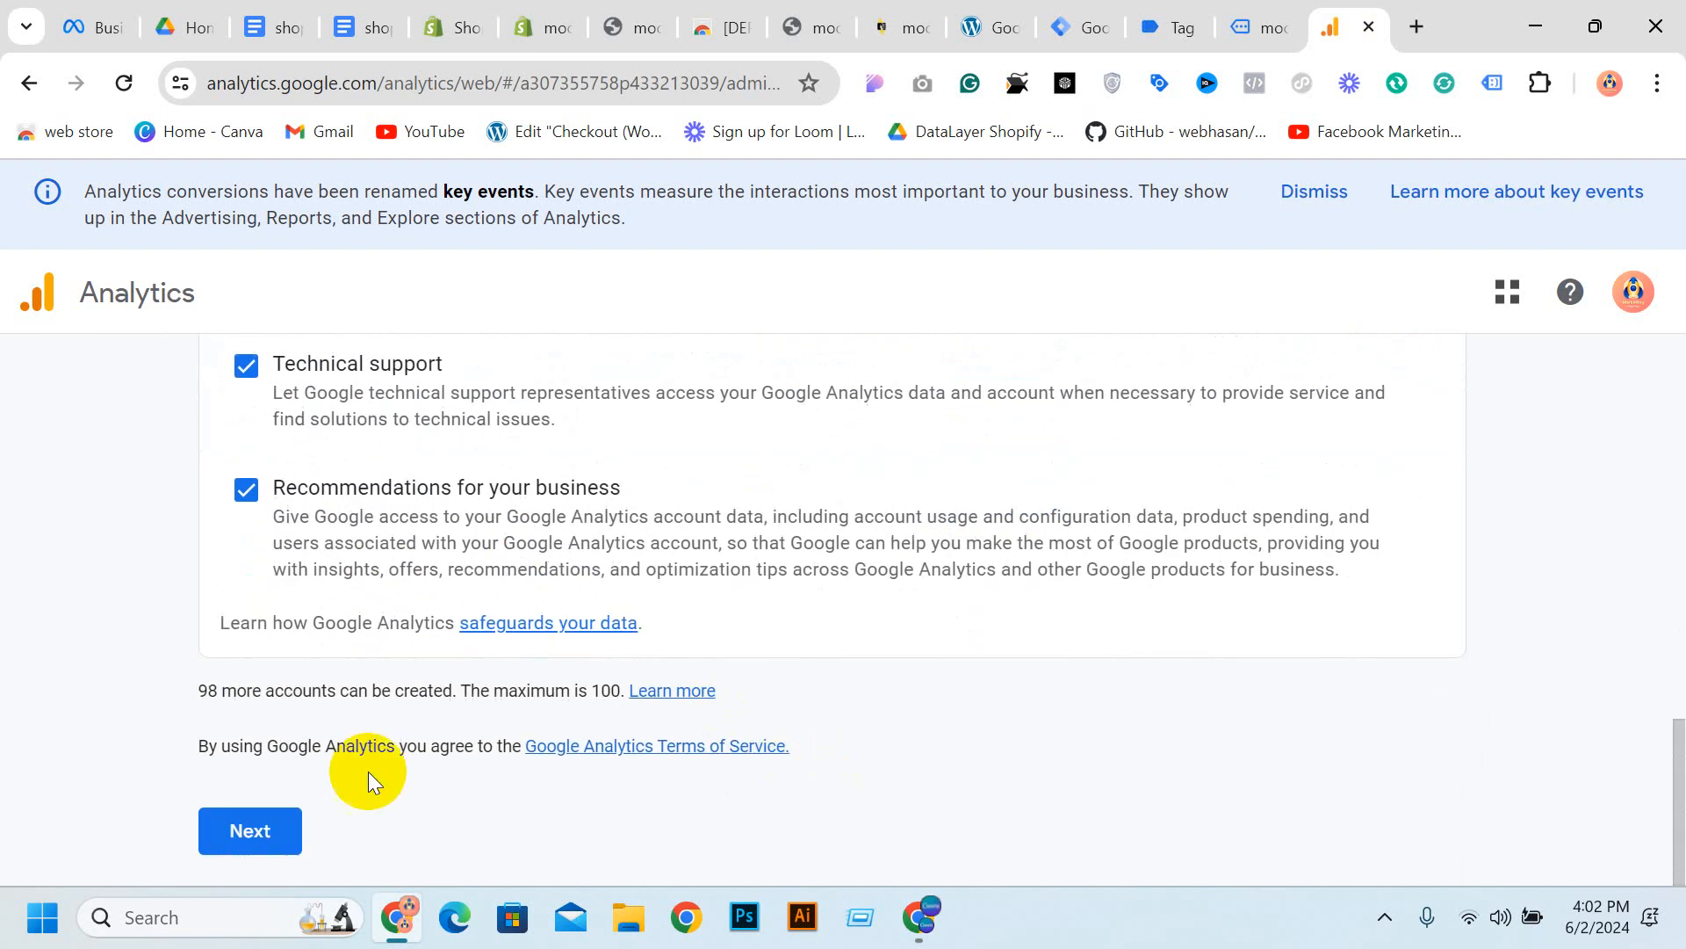
{"action": "left_click", "coordinate": [234, 826]}
Name the property moonitbd.myshopify.com, keep the United States time zone and US Dollar currency, and continue to the business details
{"action": "scroll", "coordinate": [594, 615], "scroll_direction": "down", "scroll_amount": 4}
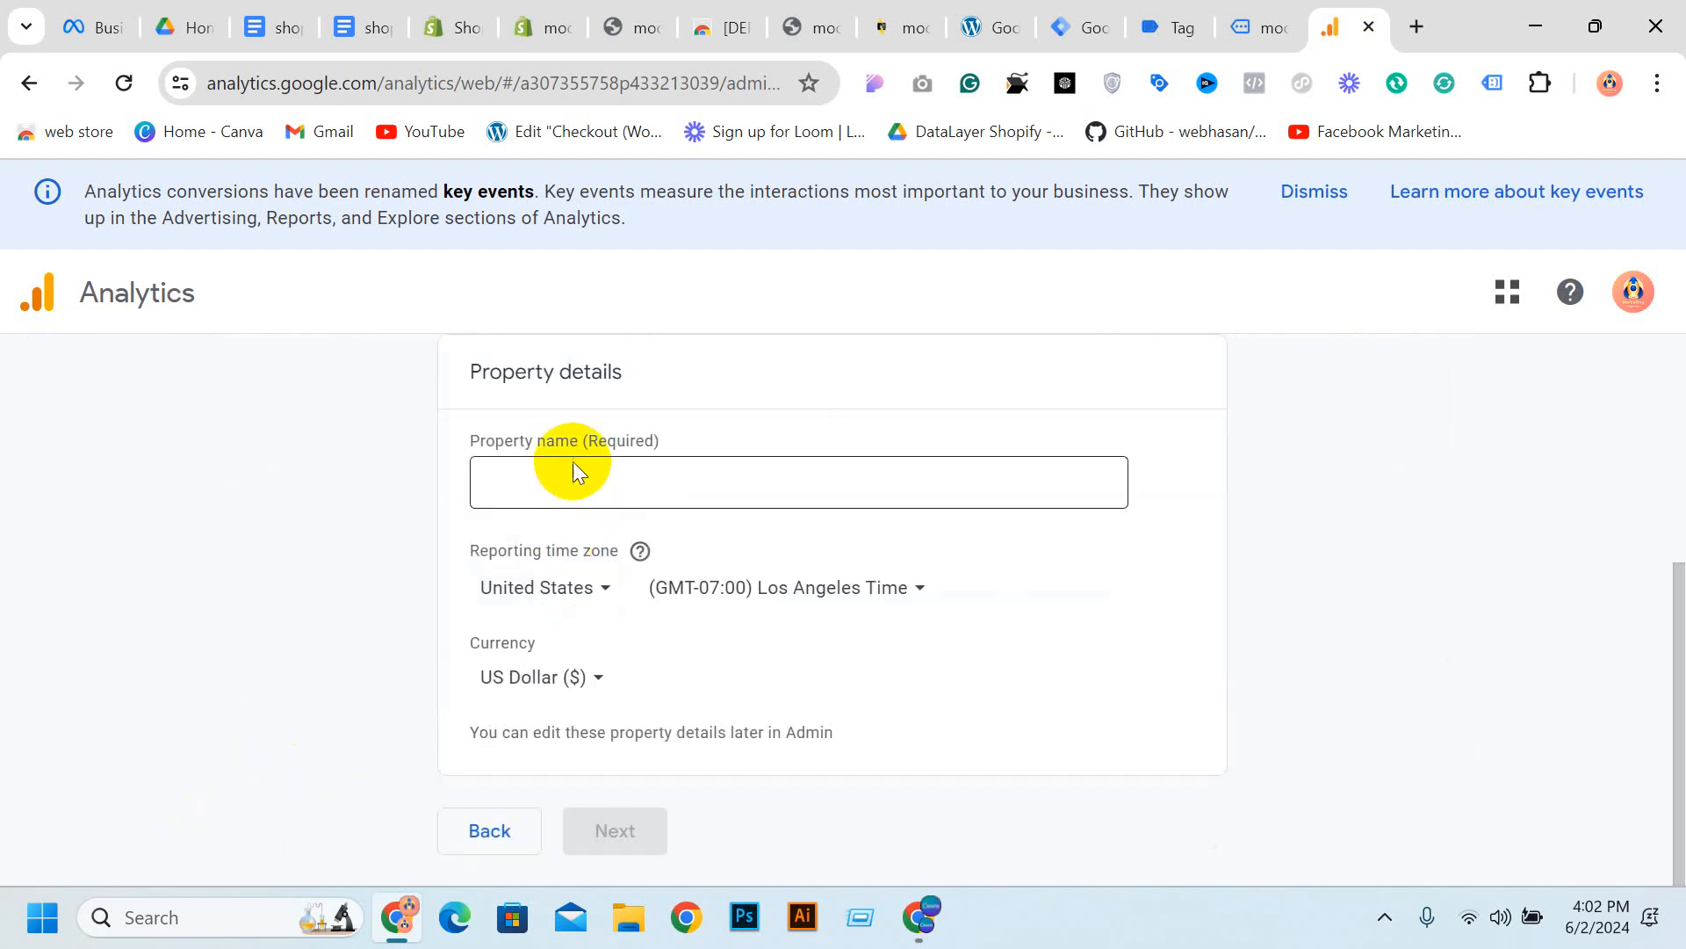
{"action": "left_click", "coordinate": [572, 461]}
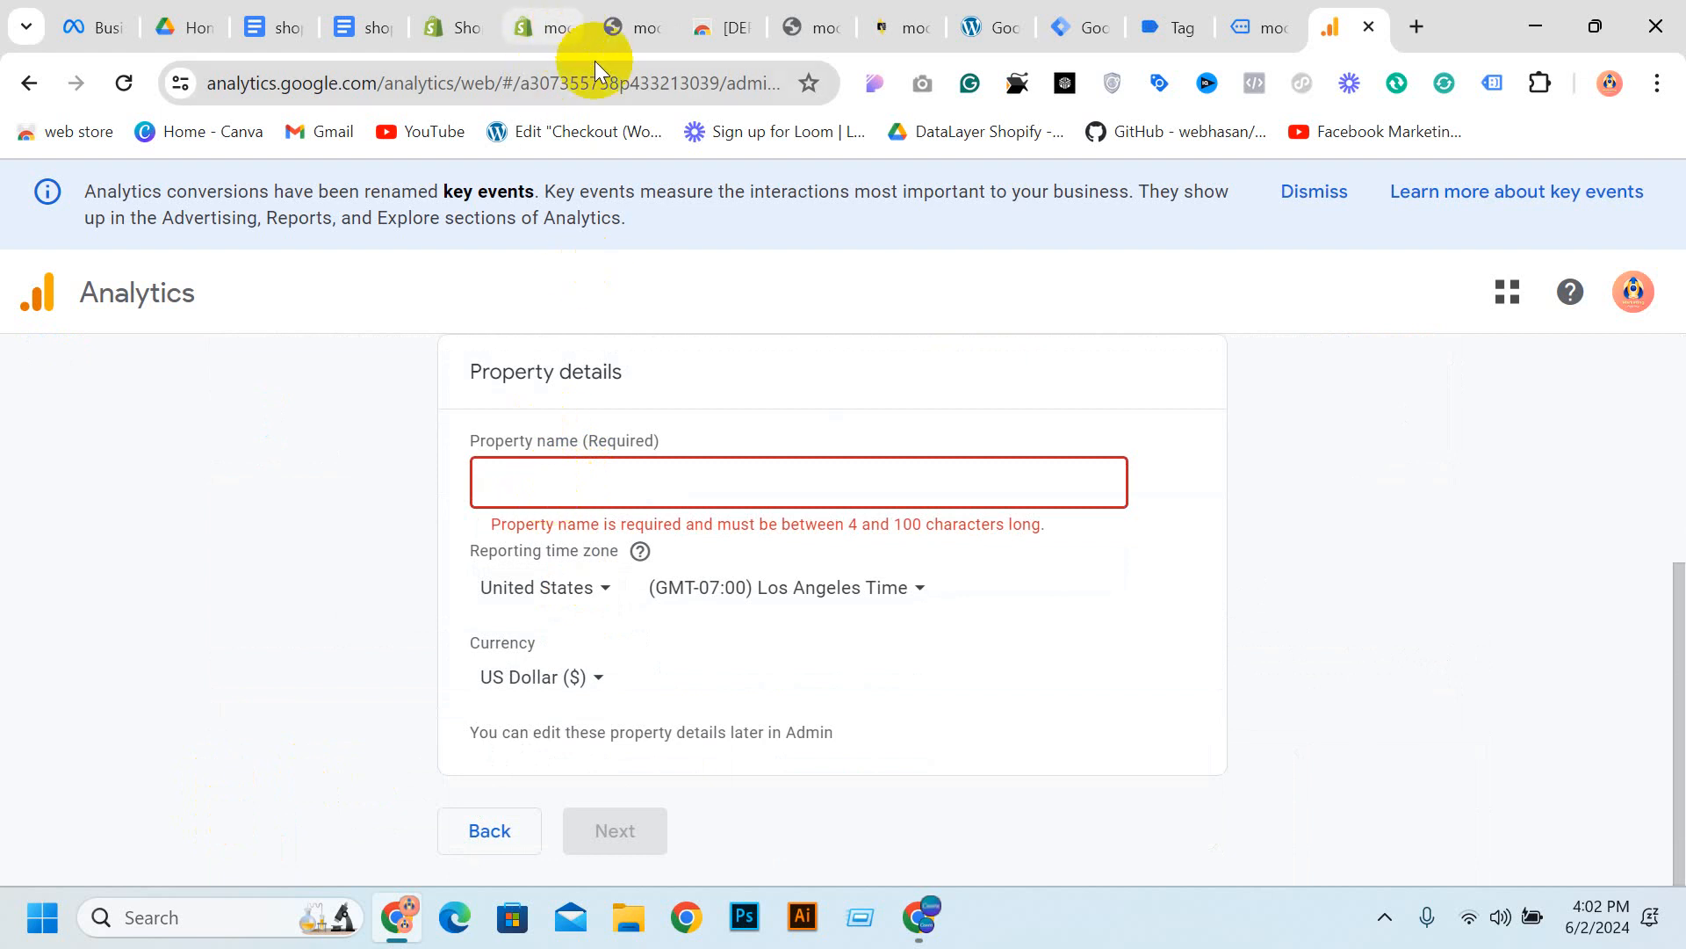
{"action": "type", "text": "moonitbd.myshopify.com"}
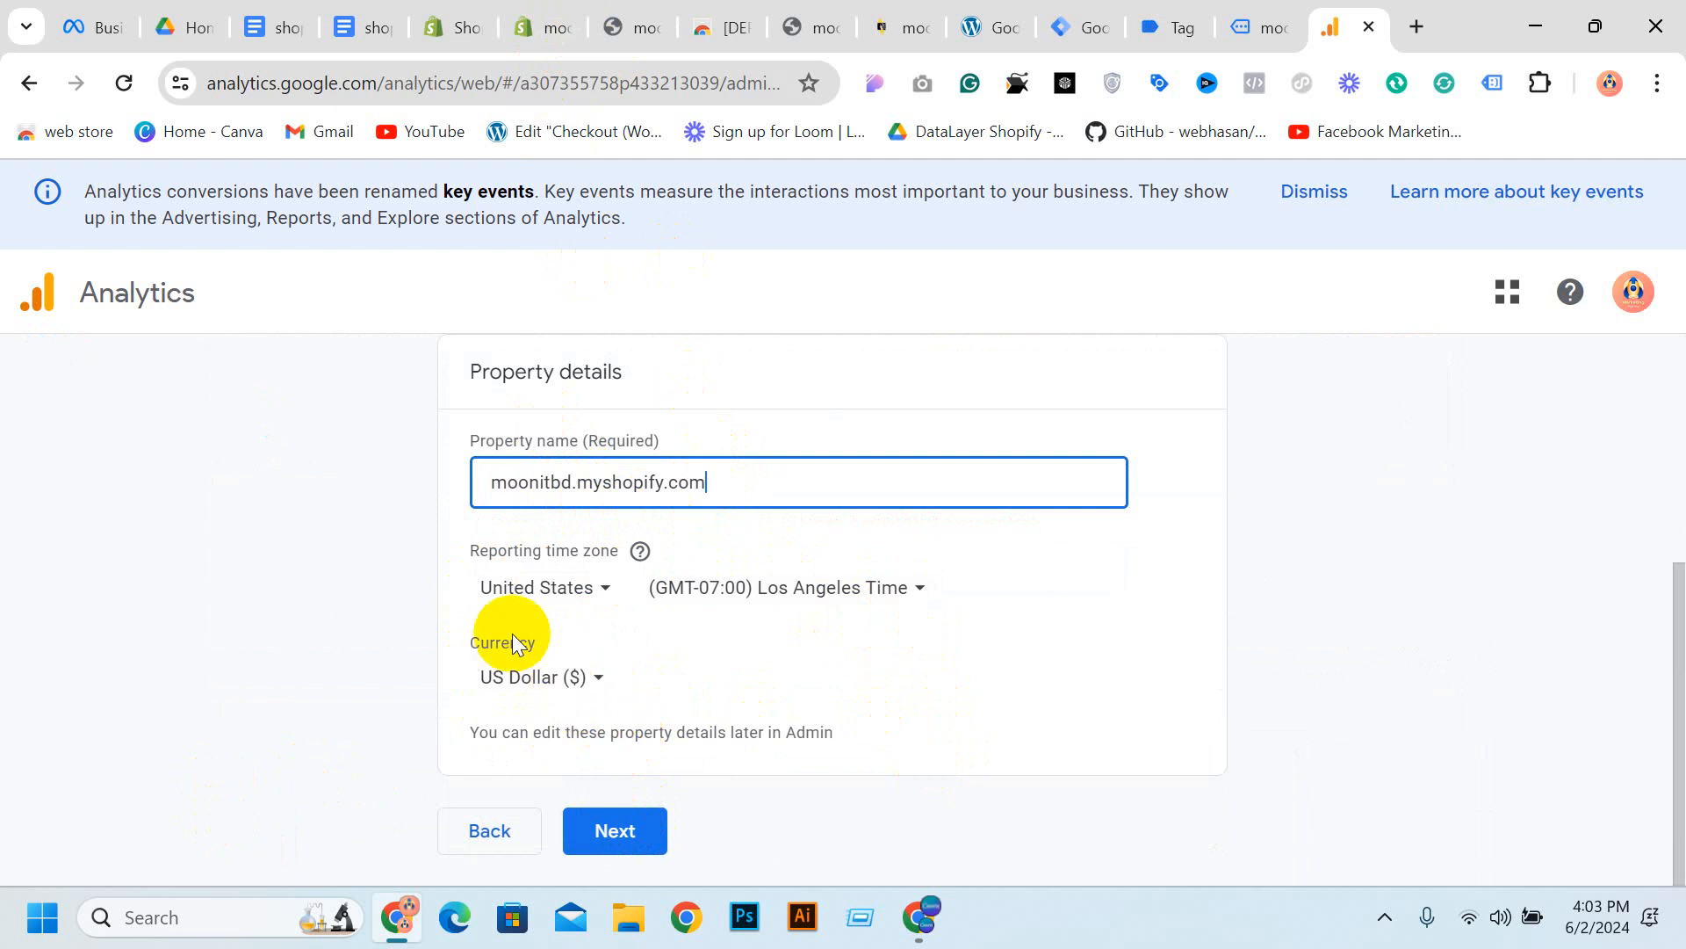
{"action": "left_click", "coordinate": [615, 831]}
Open the industry category choices, check the storefront and Shopify pages for what the store sells, and return to the Analytics form
{"action": "scroll", "coordinate": [691, 611], "scroll_direction": "down", "scroll_amount": 4}
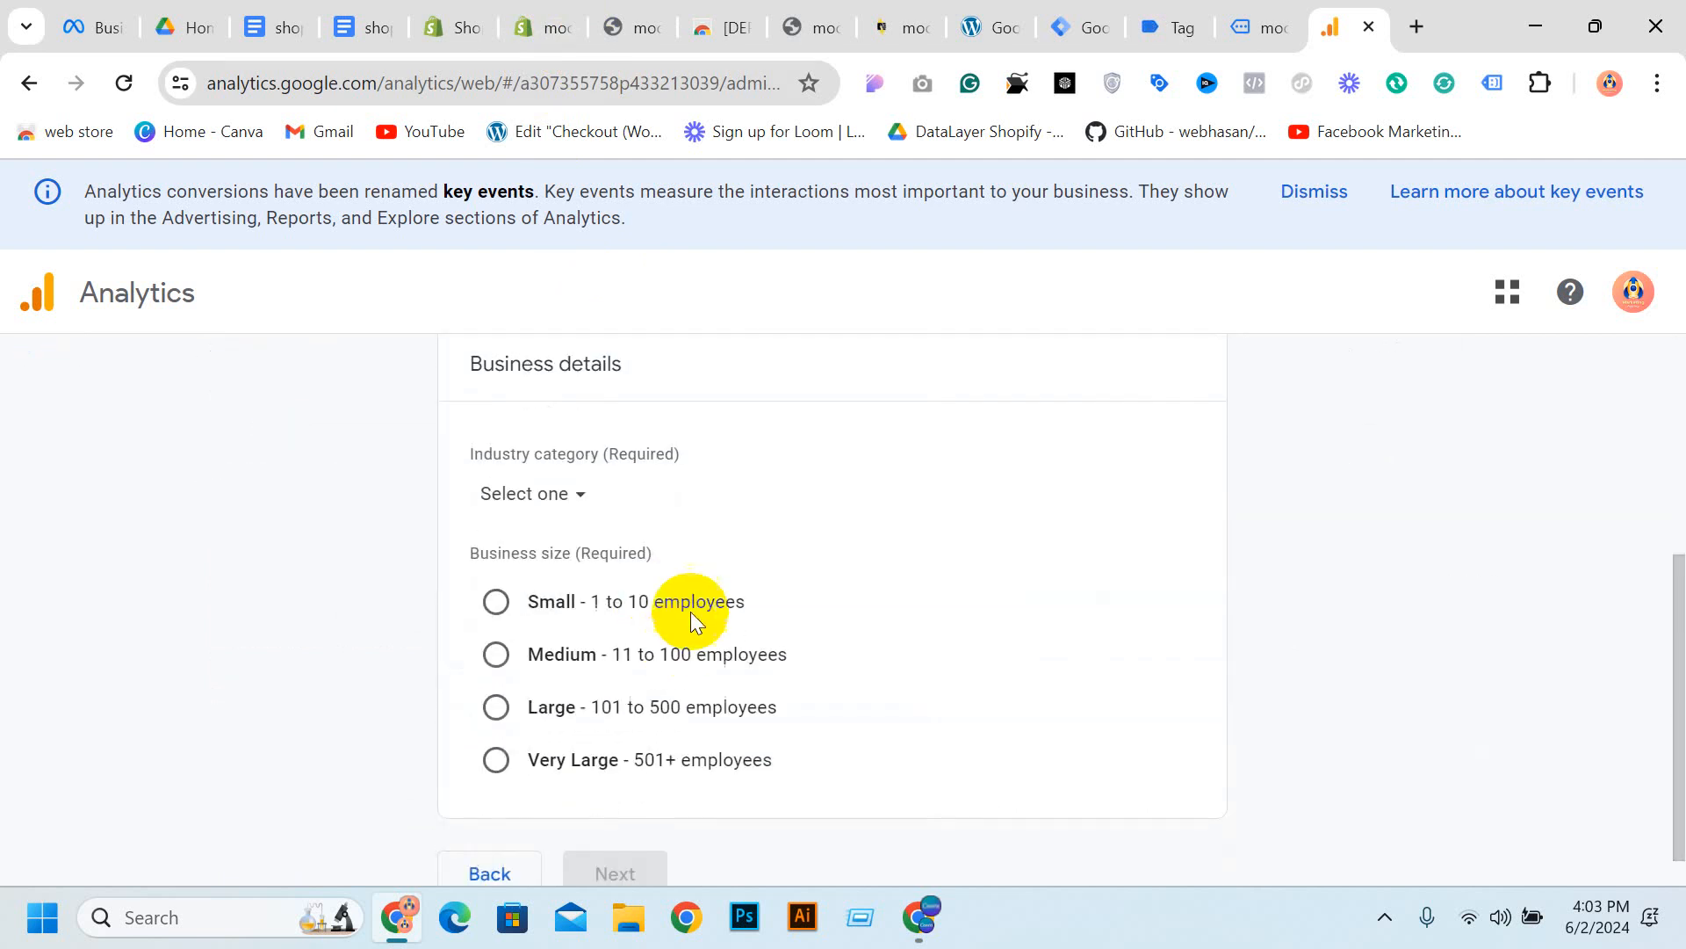
{"action": "left_click", "coordinate": [573, 493]}
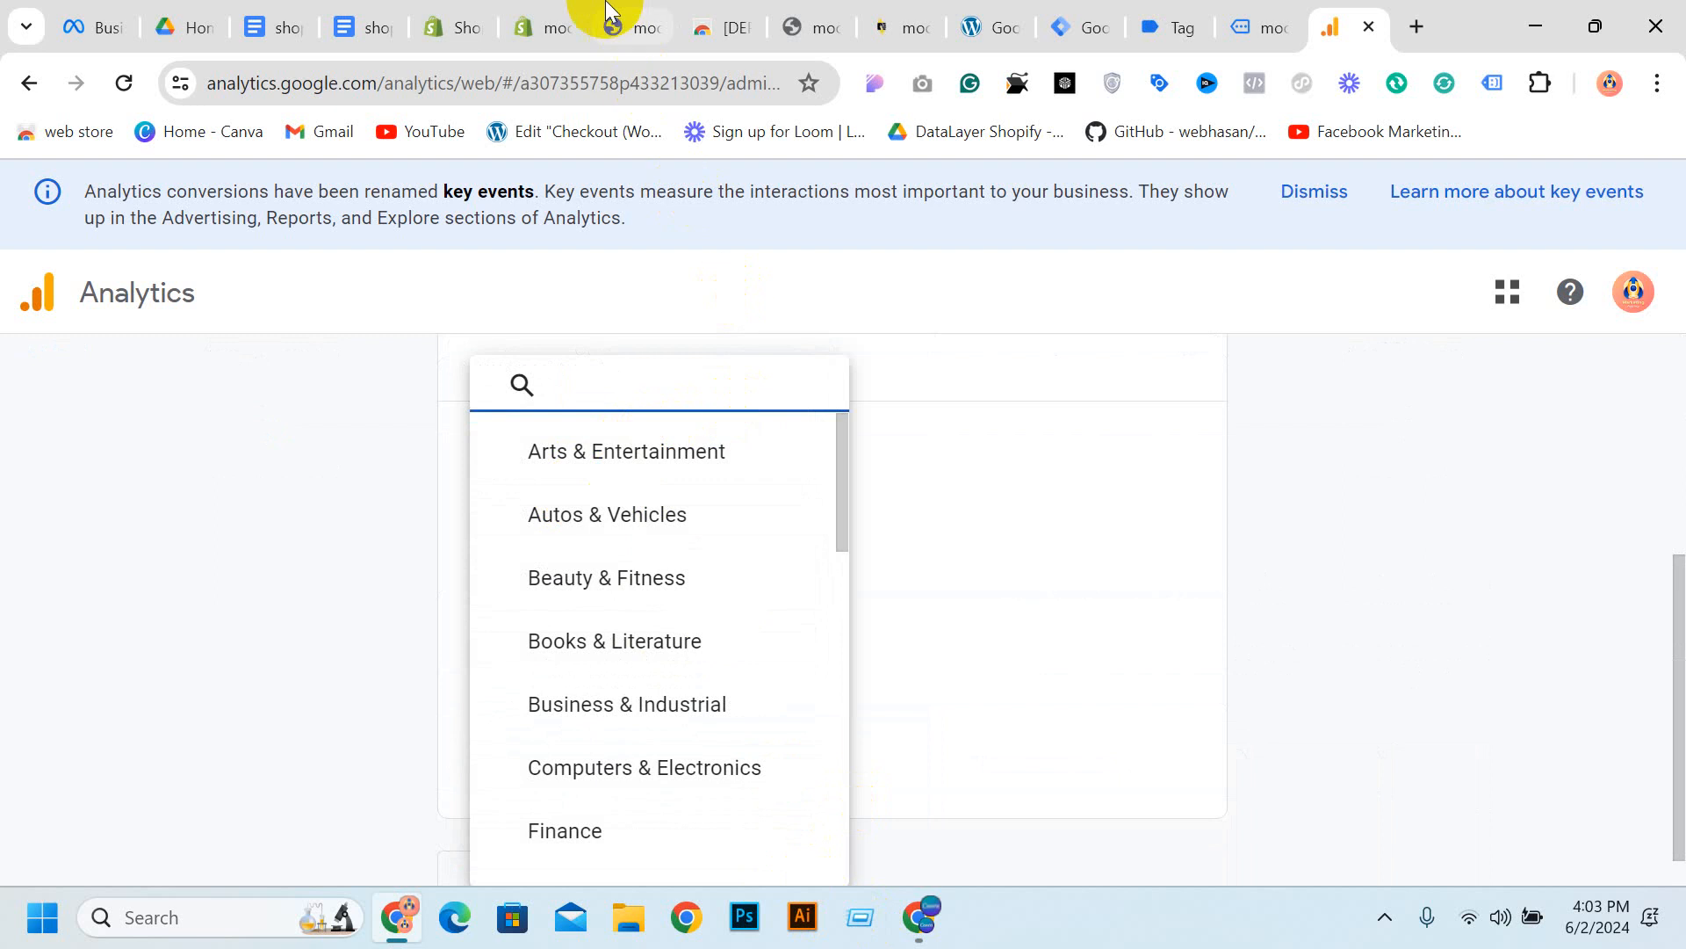
{"action": "left_click", "coordinate": [619, 25]}
{"action": "scroll", "coordinate": [1051, 483], "scroll_direction": "down", "scroll_amount": 5}
{"action": "left_click", "coordinate": [543, 27]}
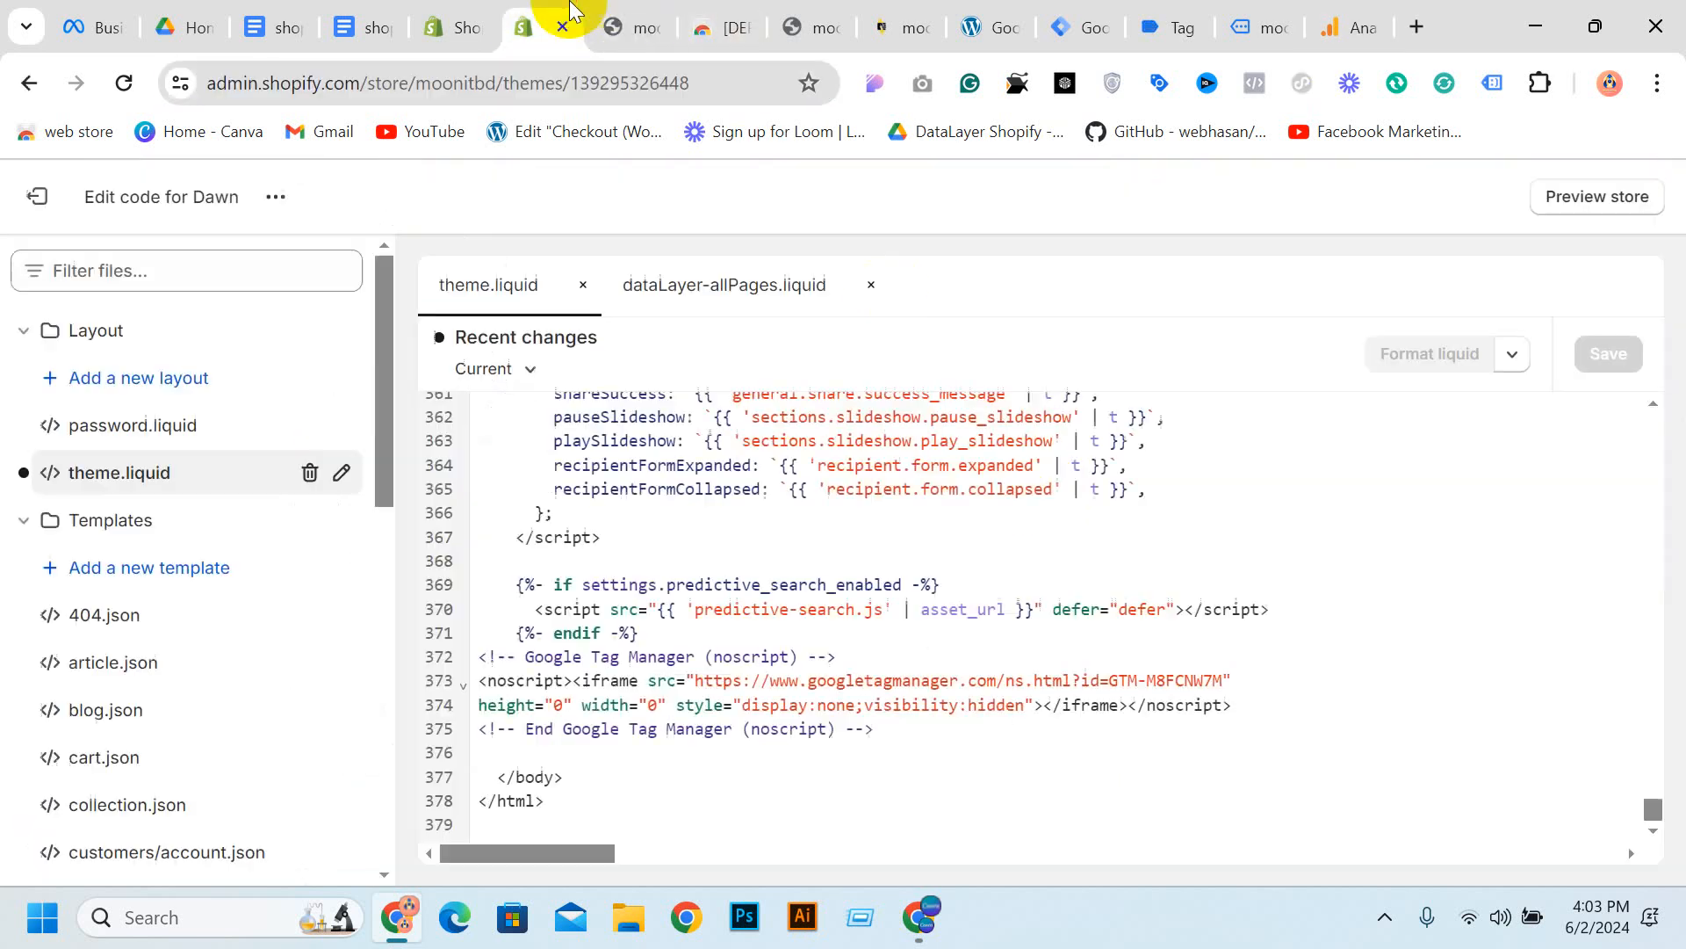
{"action": "left_click", "coordinate": [439, 26]}
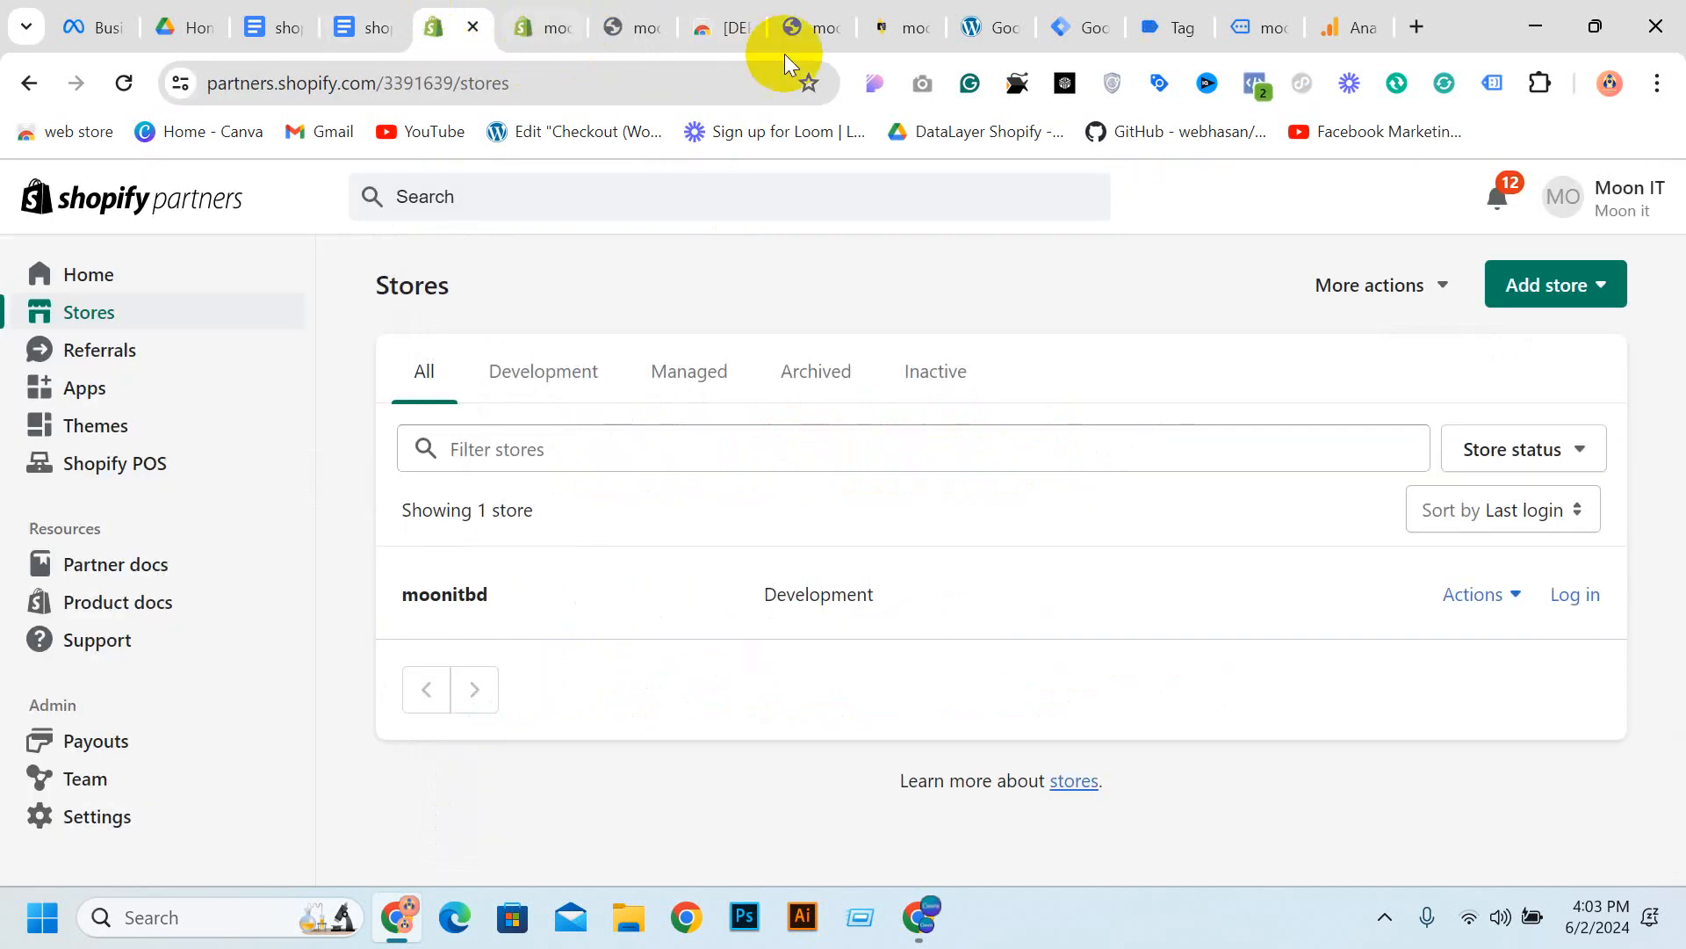
{"action": "left_click", "coordinate": [1155, 20]}
{"action": "left_click", "coordinate": [1344, 21]}
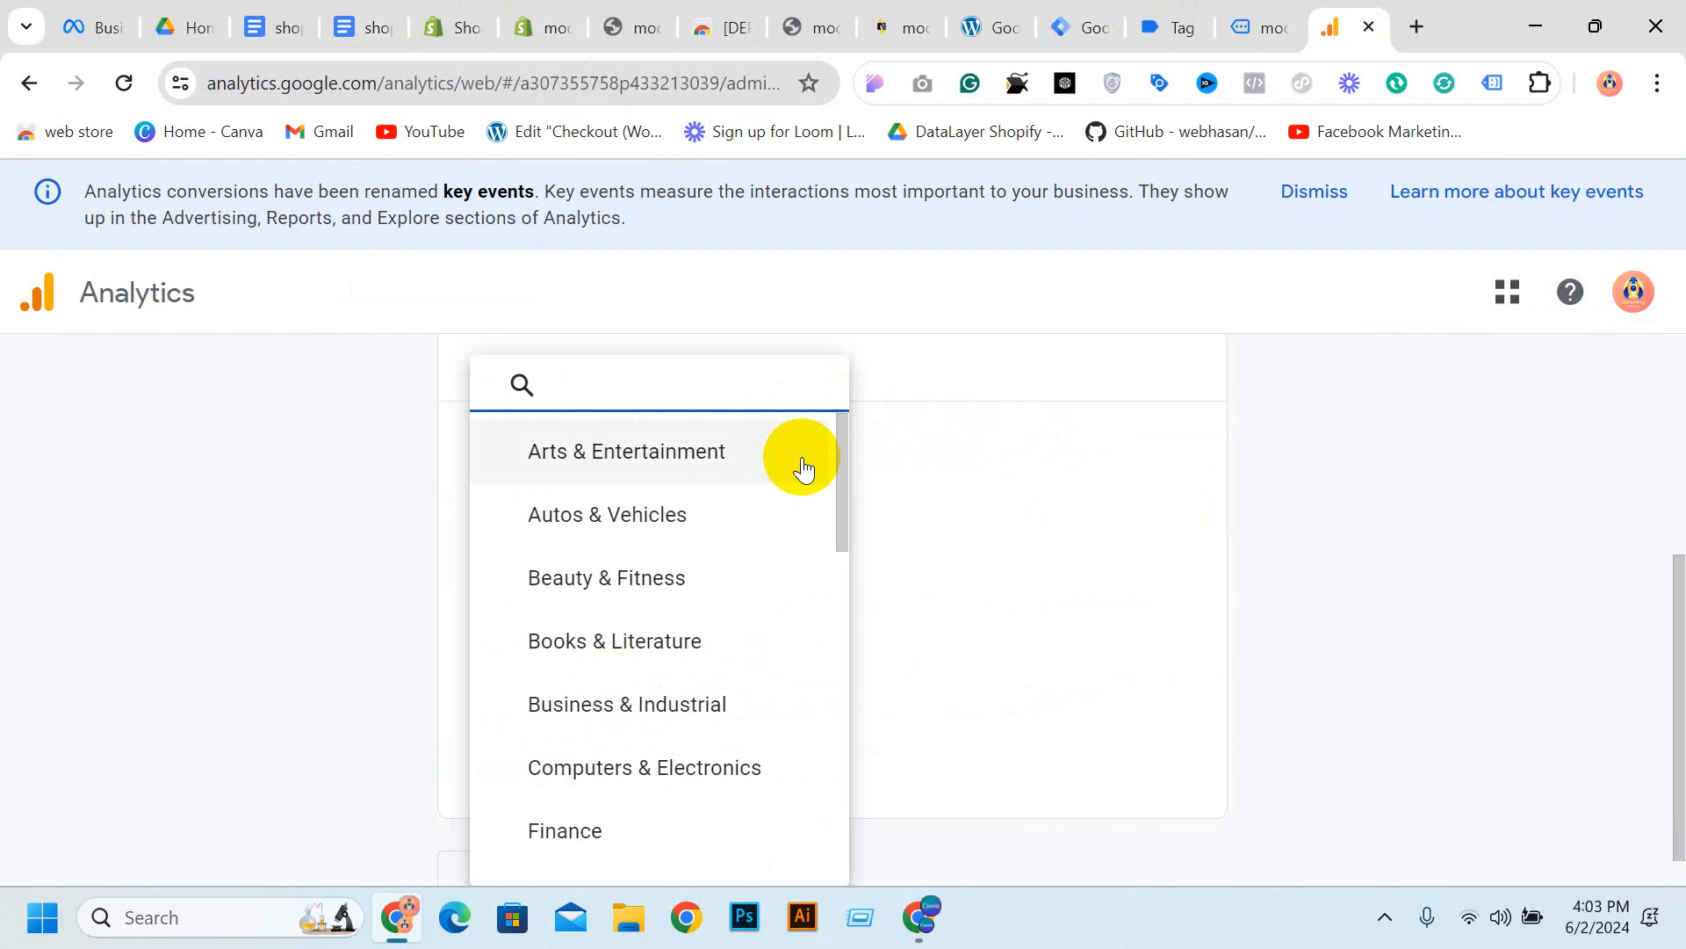
Set the industry category to Computers & Electronics and the business size to Small (1 to 10 employees), and continue
{"action": "scroll", "coordinate": [650, 576], "scroll_direction": "down", "scroll_amount": 6}
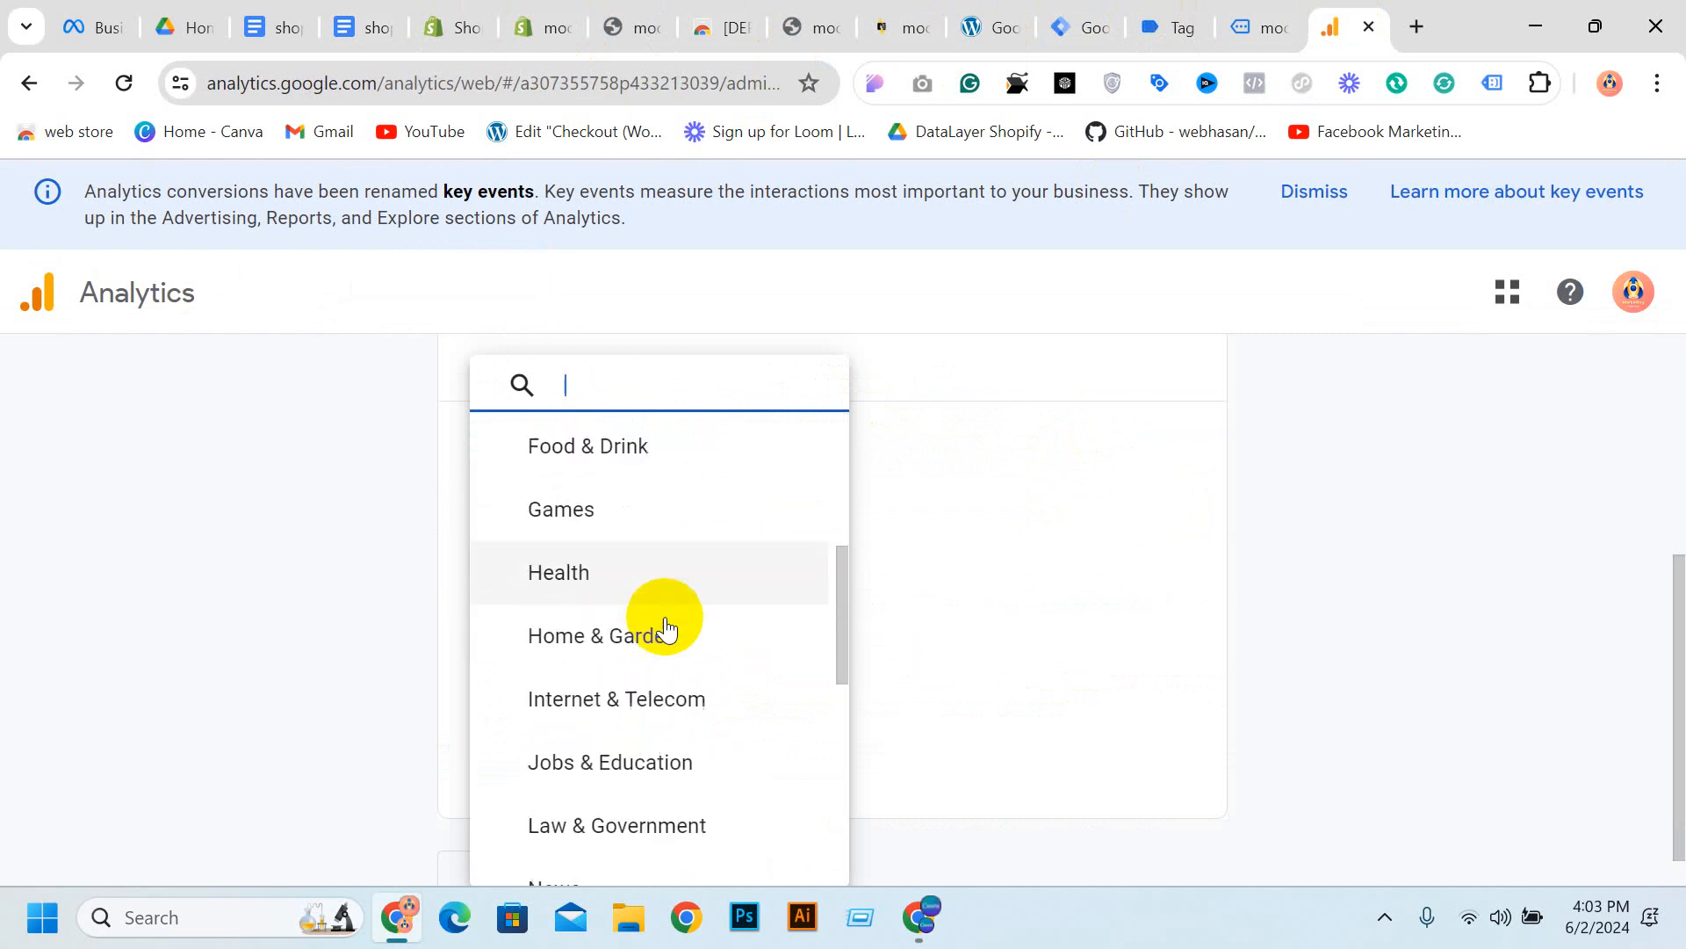
{"action": "scroll", "coordinate": [743, 501], "scroll_direction": "down", "scroll_amount": 3}
{"action": "type", "text": "el"}
{"action": "scroll", "coordinate": [748, 504], "scroll_direction": "down", "scroll_amount": 1}
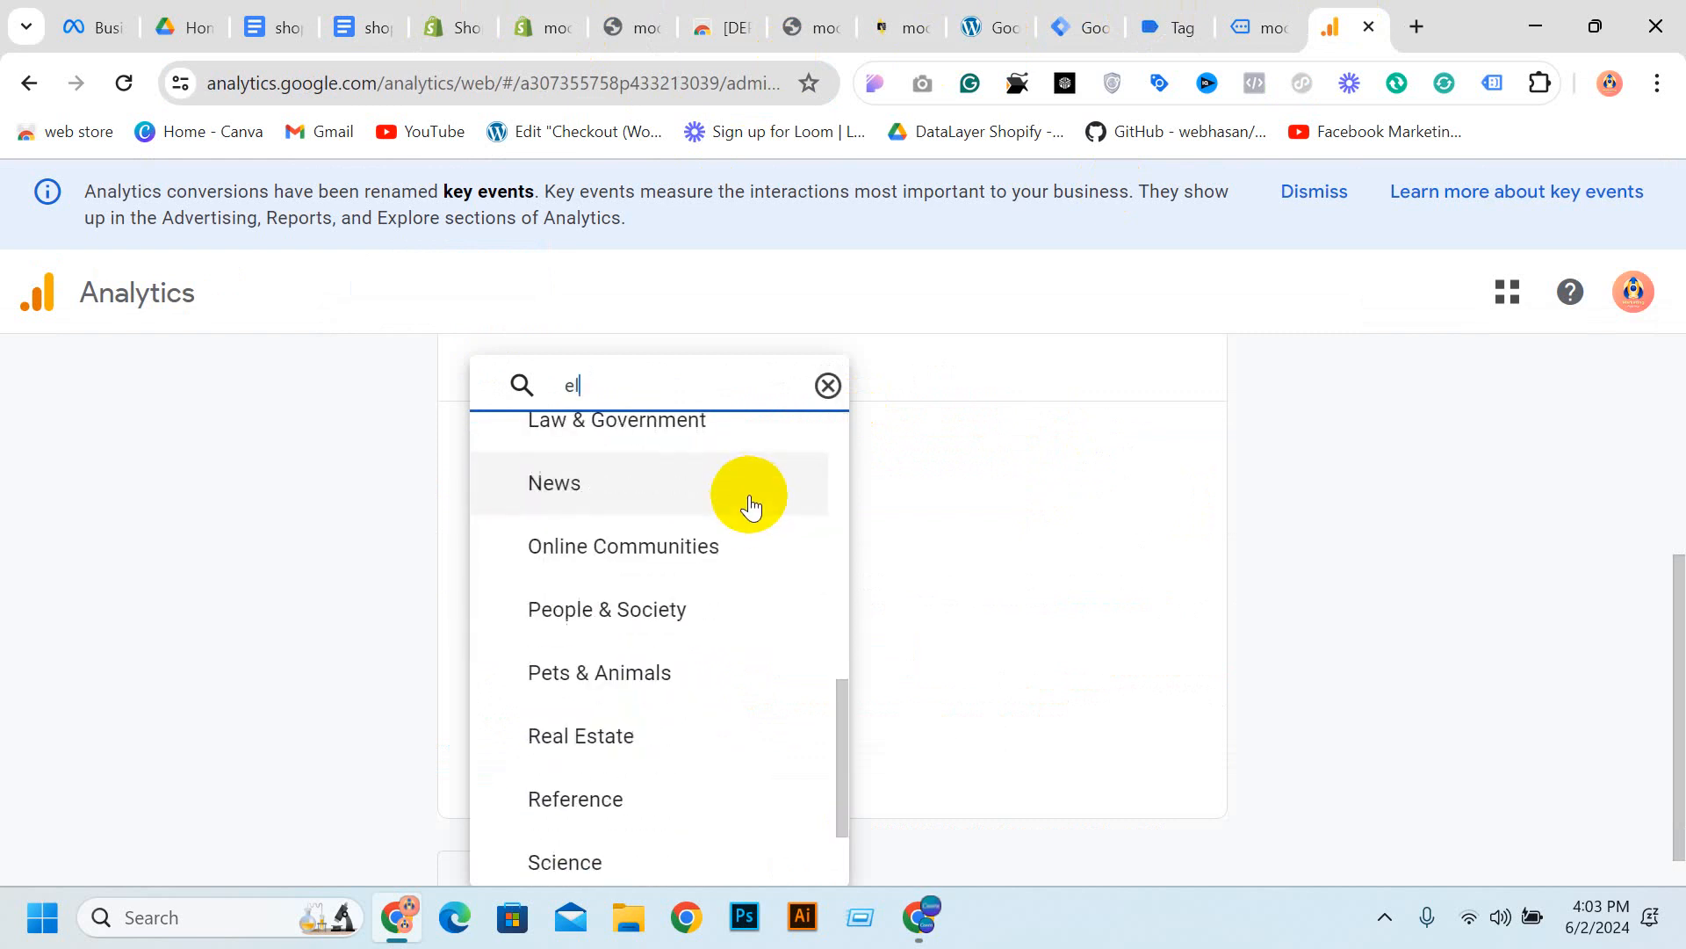
{"action": "left_click", "coordinate": [711, 474]}
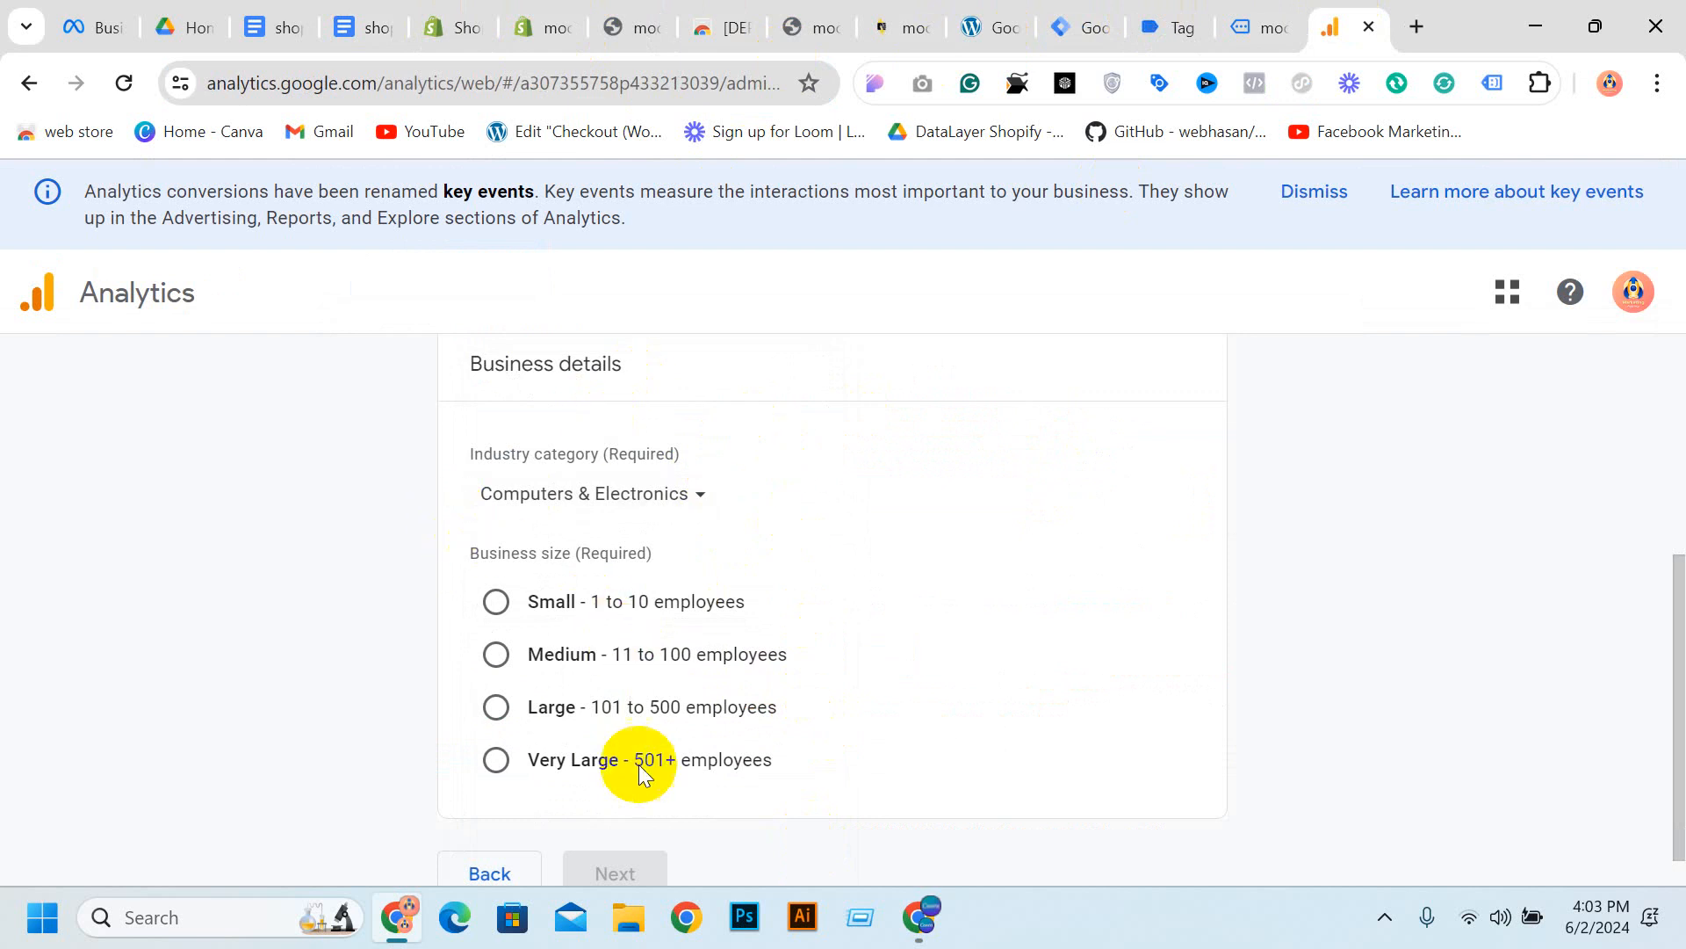
{"action": "left_click", "coordinate": [560, 606]}
{"action": "scroll", "coordinate": [764, 654], "scroll_direction": "down", "scroll_amount": 1}
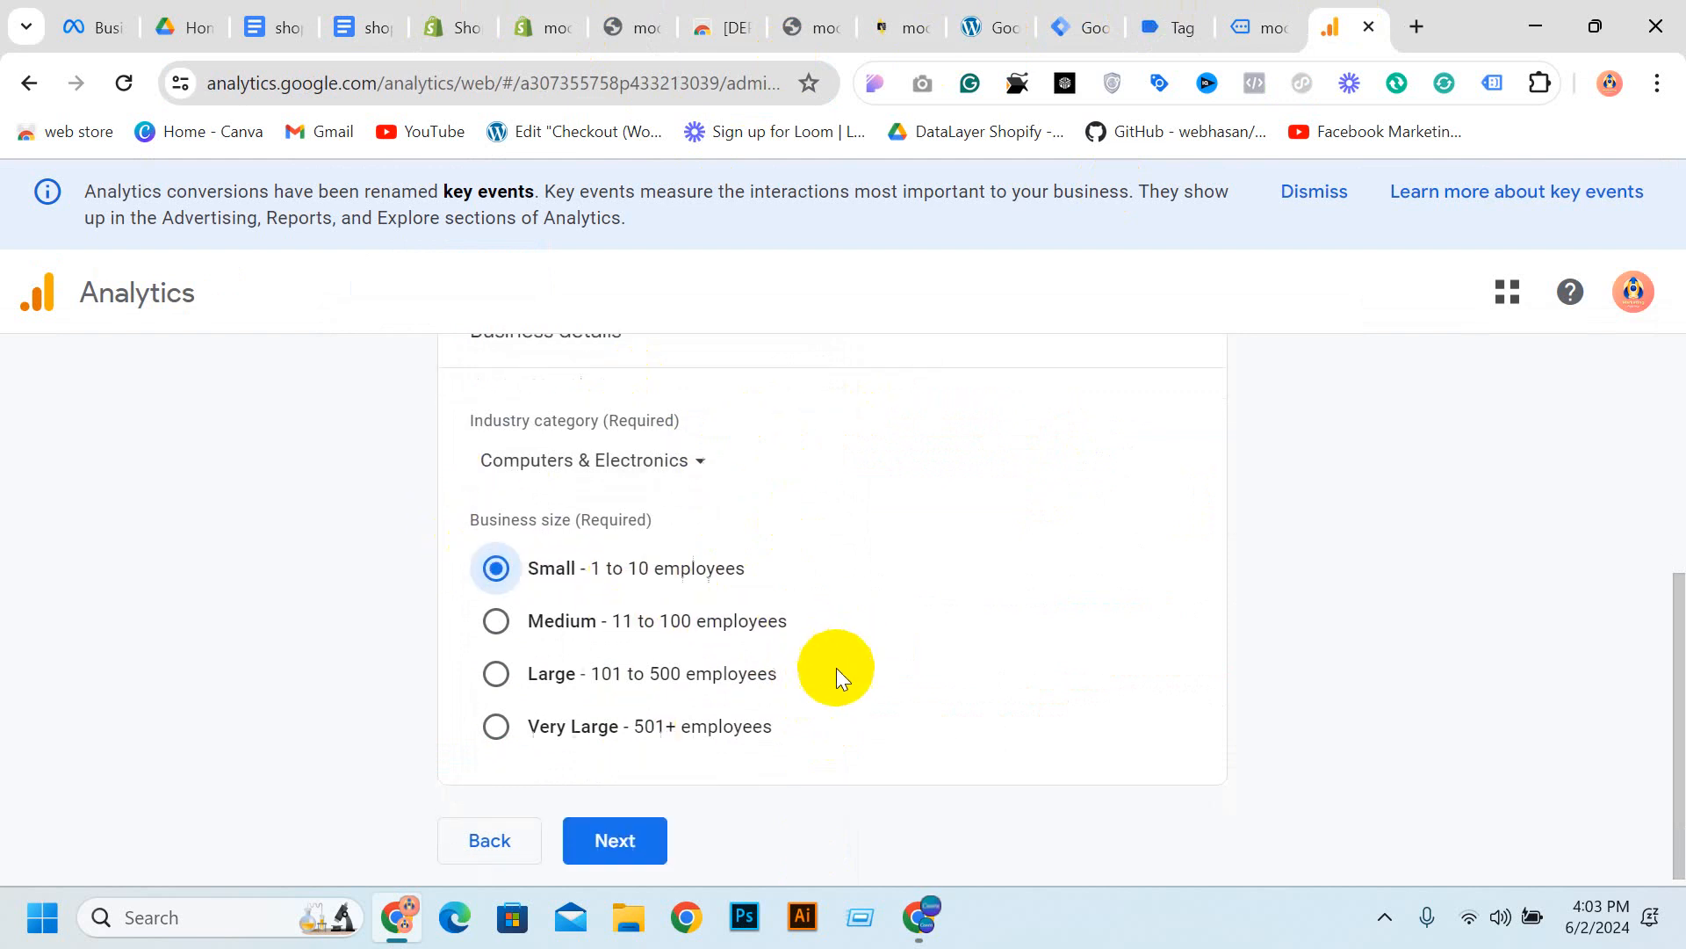
{"action": "left_click", "coordinate": [633, 835]}
Choose Drive online sales as the business objective and look through the other available objectives
{"action": "scroll", "coordinate": [809, 666], "scroll_direction": "down", "scroll_amount": 5}
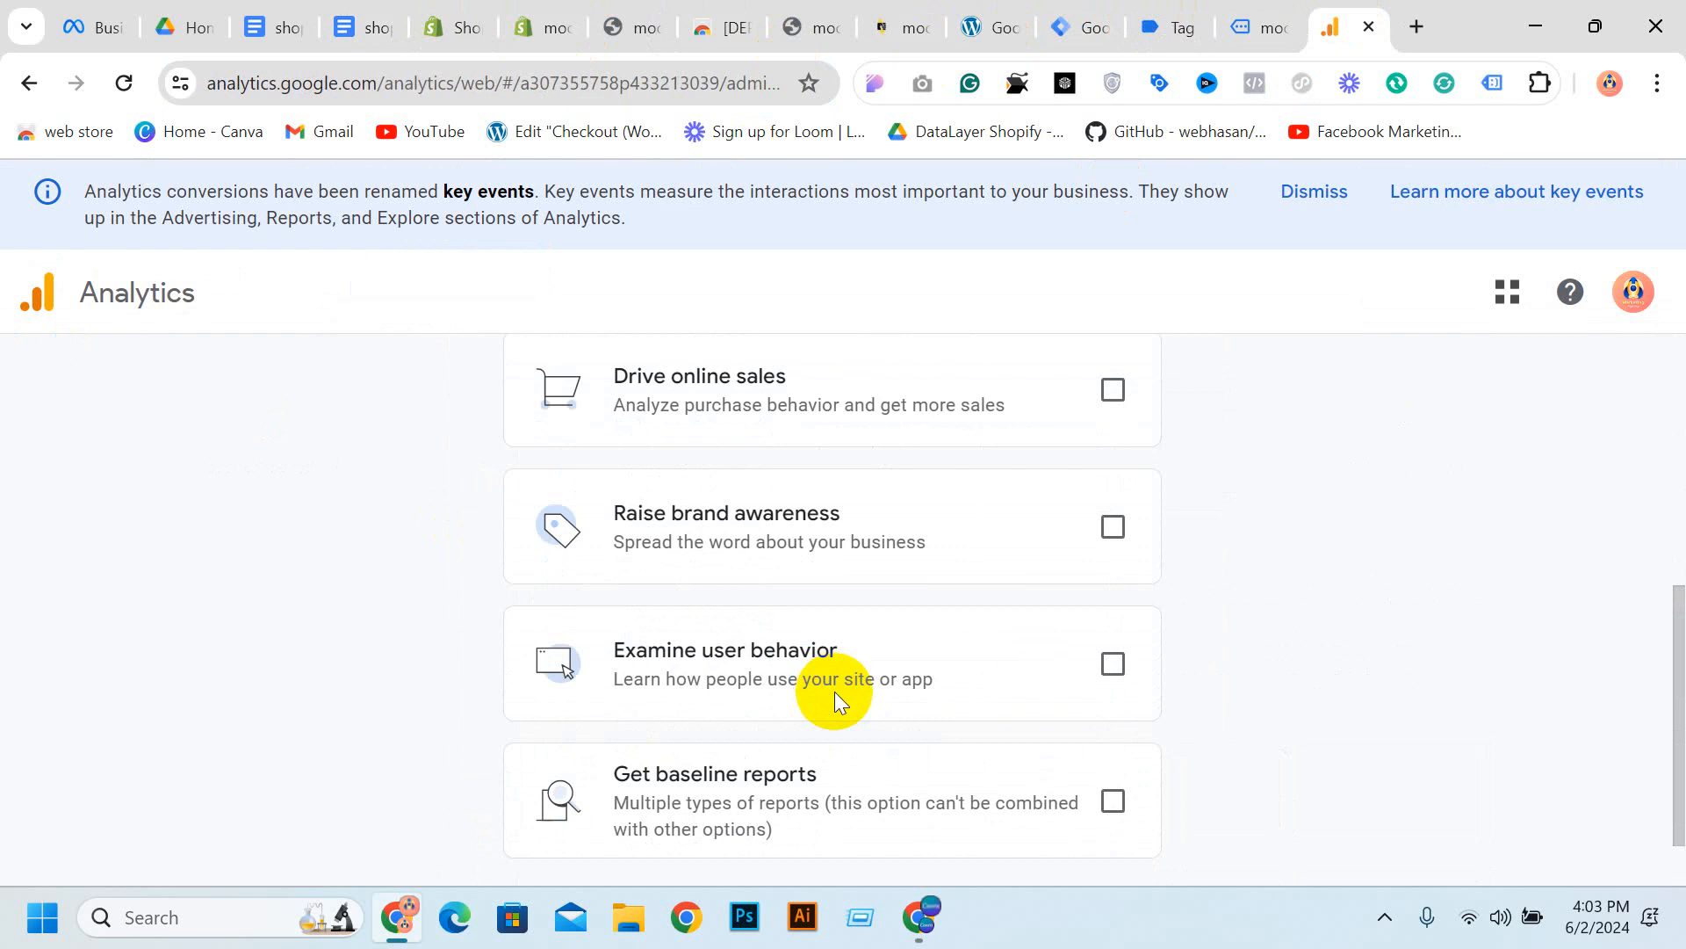
{"action": "left_click", "coordinate": [1100, 396]}
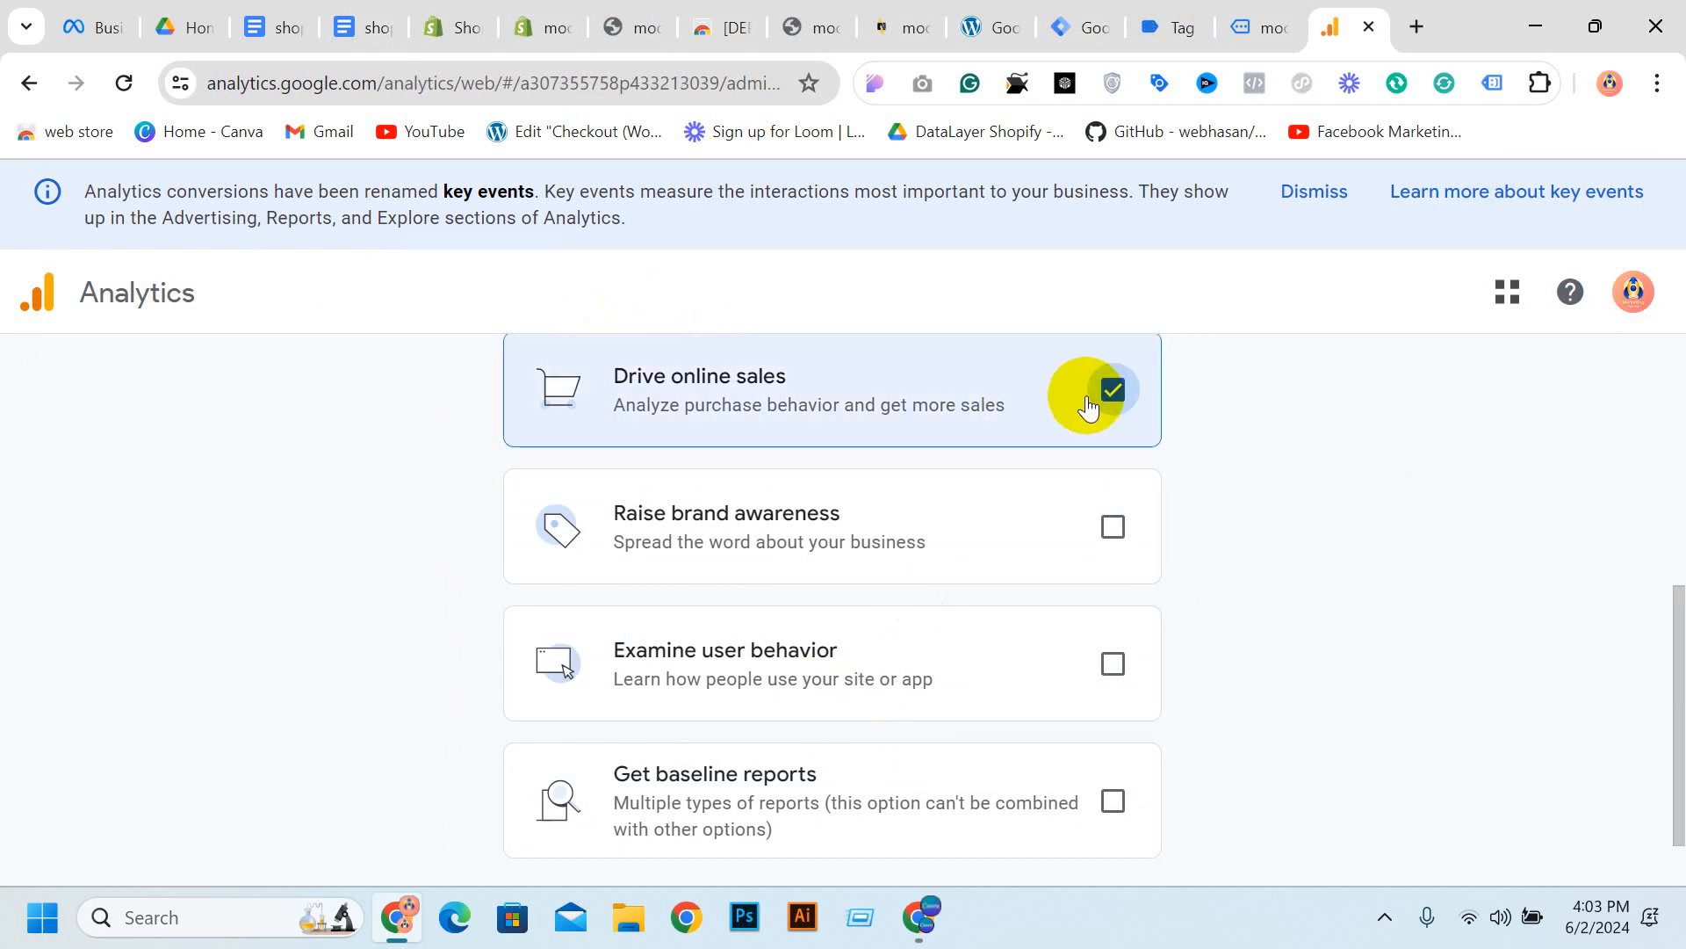
{"action": "scroll", "coordinate": [1142, 553], "scroll_direction": "up", "scroll_amount": 3}
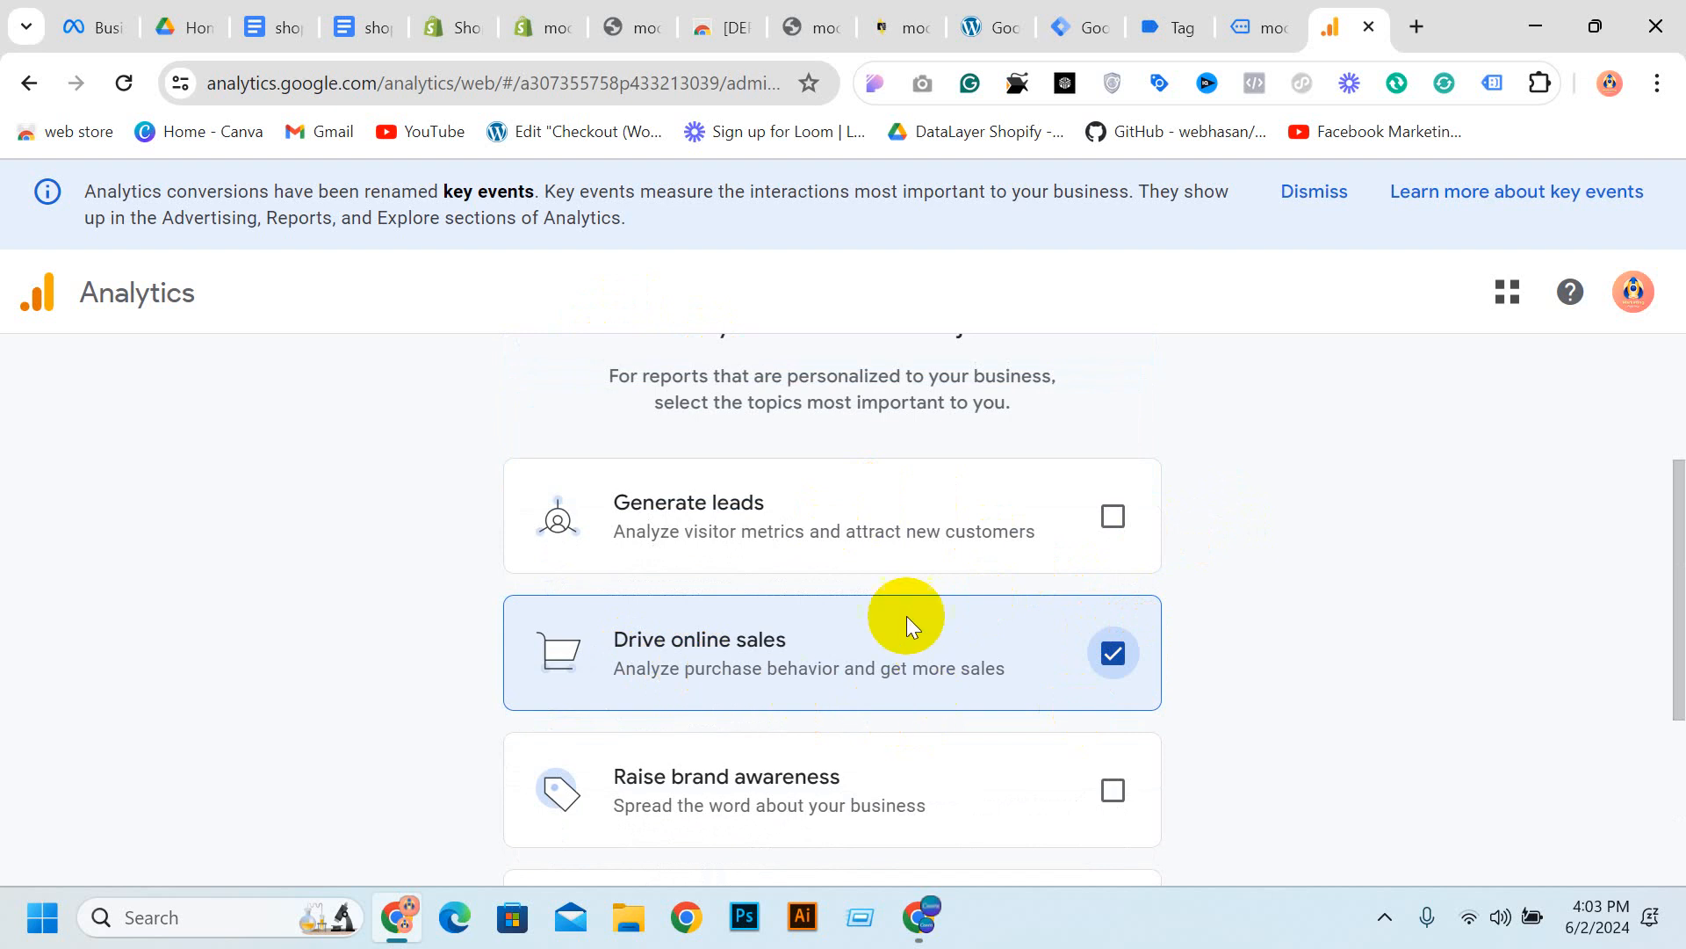
{"action": "scroll", "coordinate": [860, 632], "scroll_direction": "down", "scroll_amount": 1}
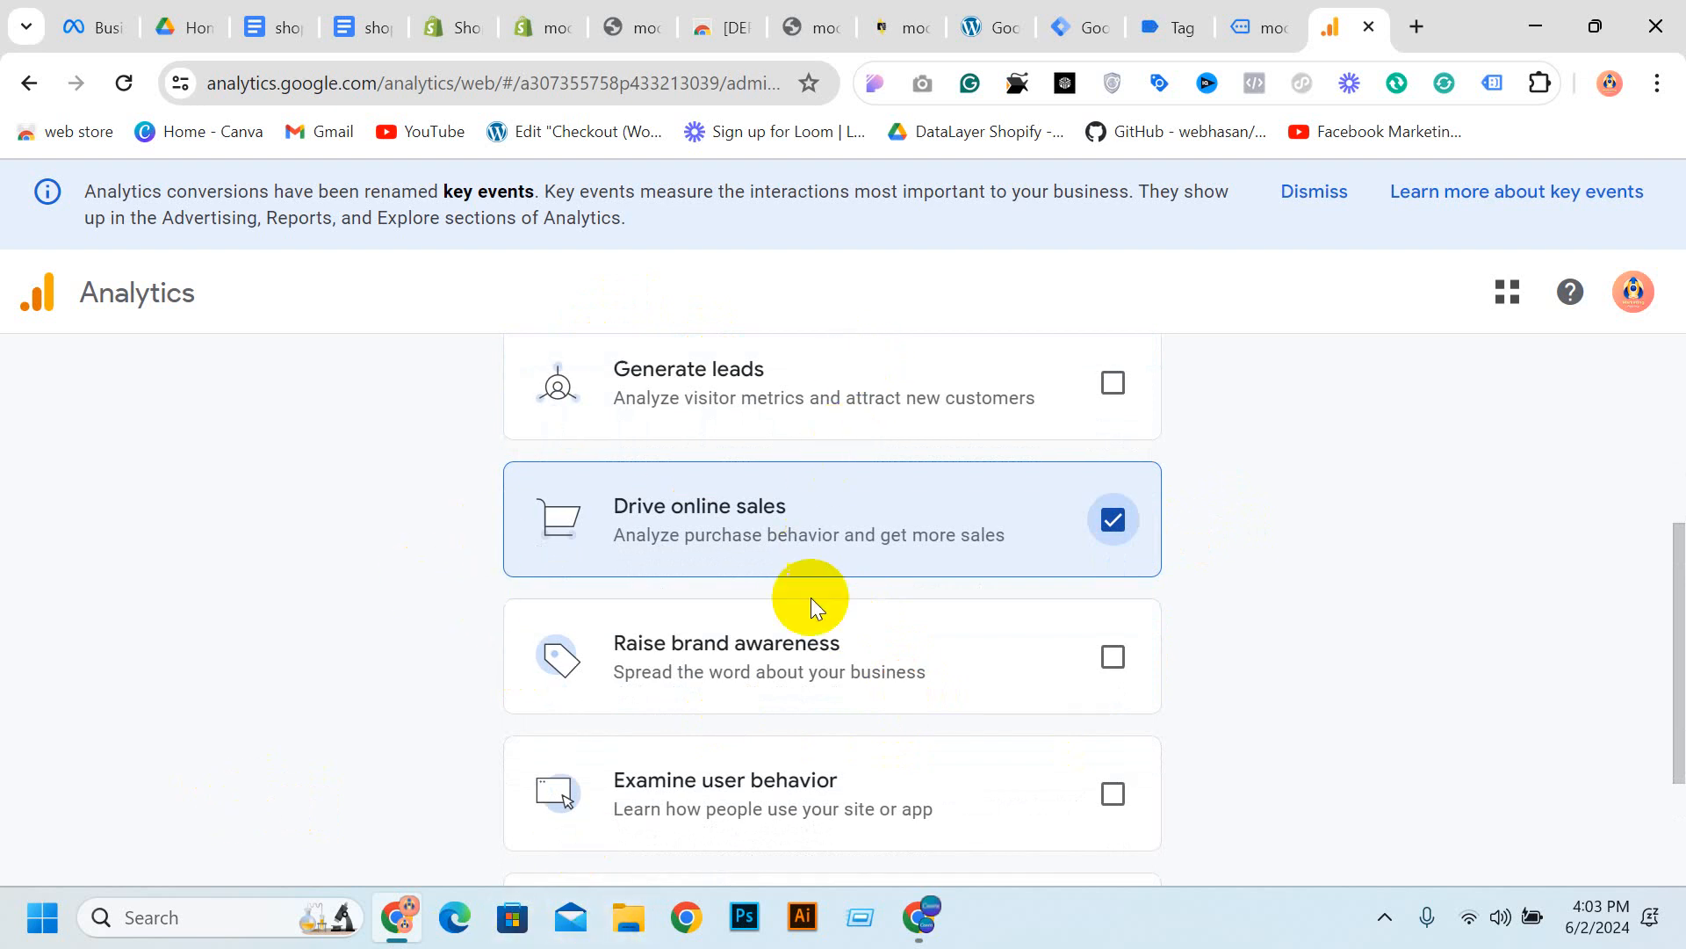
{"action": "scroll", "coordinate": [804, 602], "scroll_direction": "down", "scroll_amount": 2}
{"action": "scroll", "coordinate": [755, 549], "scroll_direction": "up", "scroll_amount": 3}
{"action": "scroll", "coordinate": [728, 676], "scroll_direction": "down", "scroll_amount": 5}
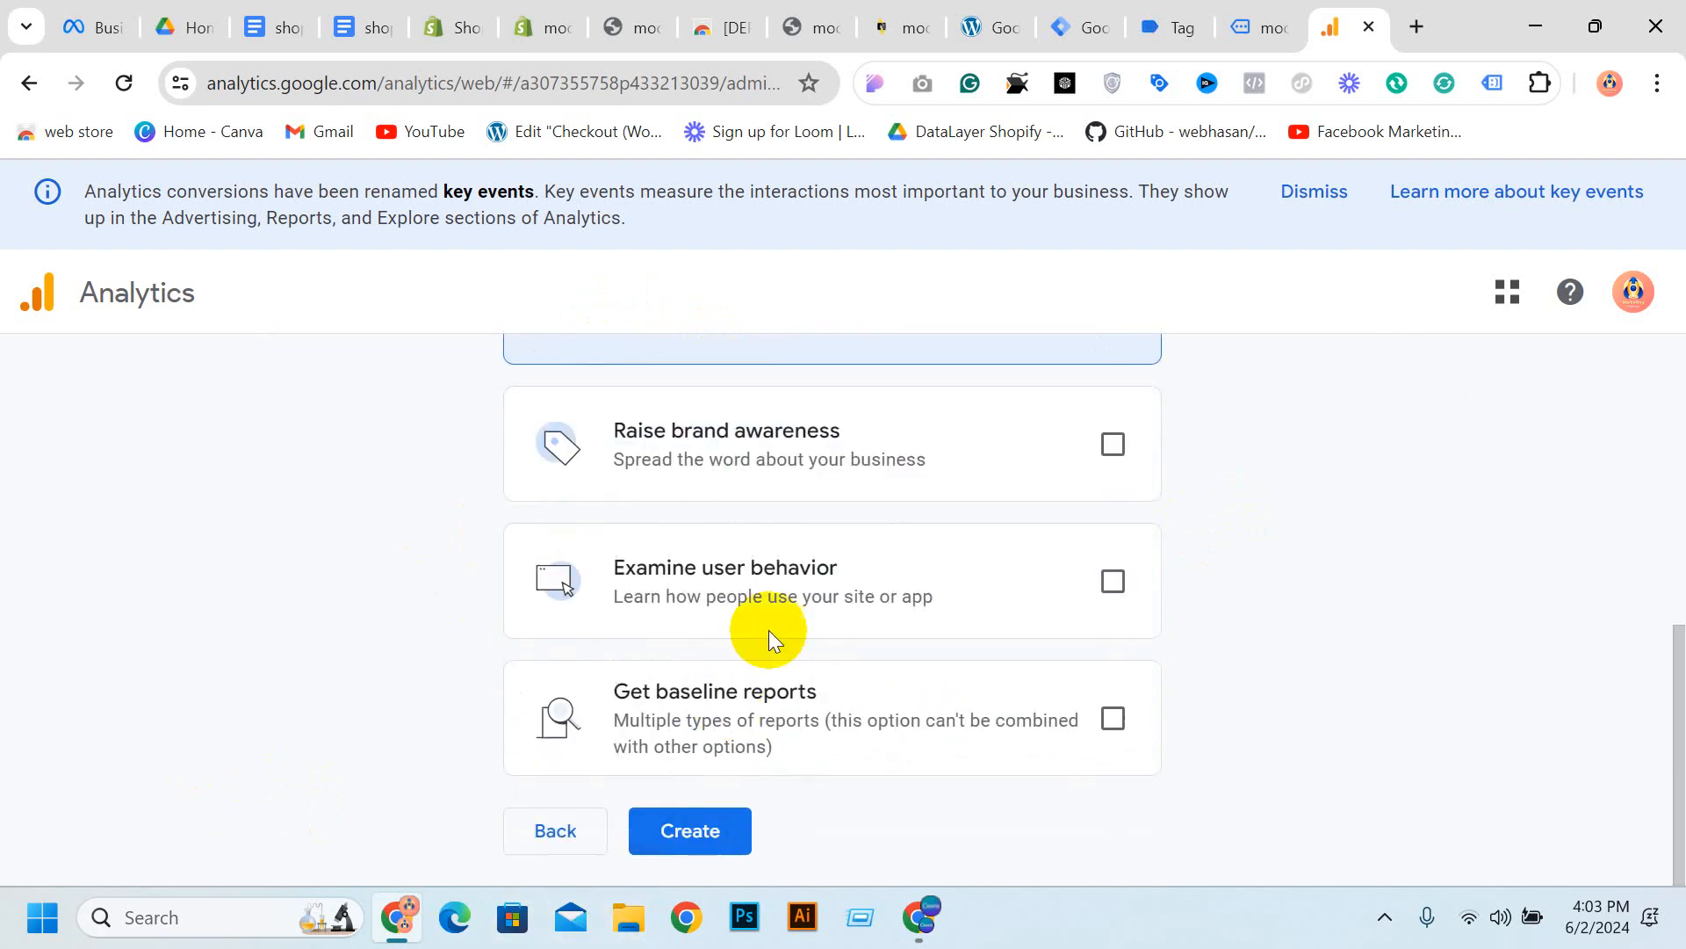
{"action": "scroll", "coordinate": [767, 629], "scroll_direction": "up", "scroll_amount": 5}
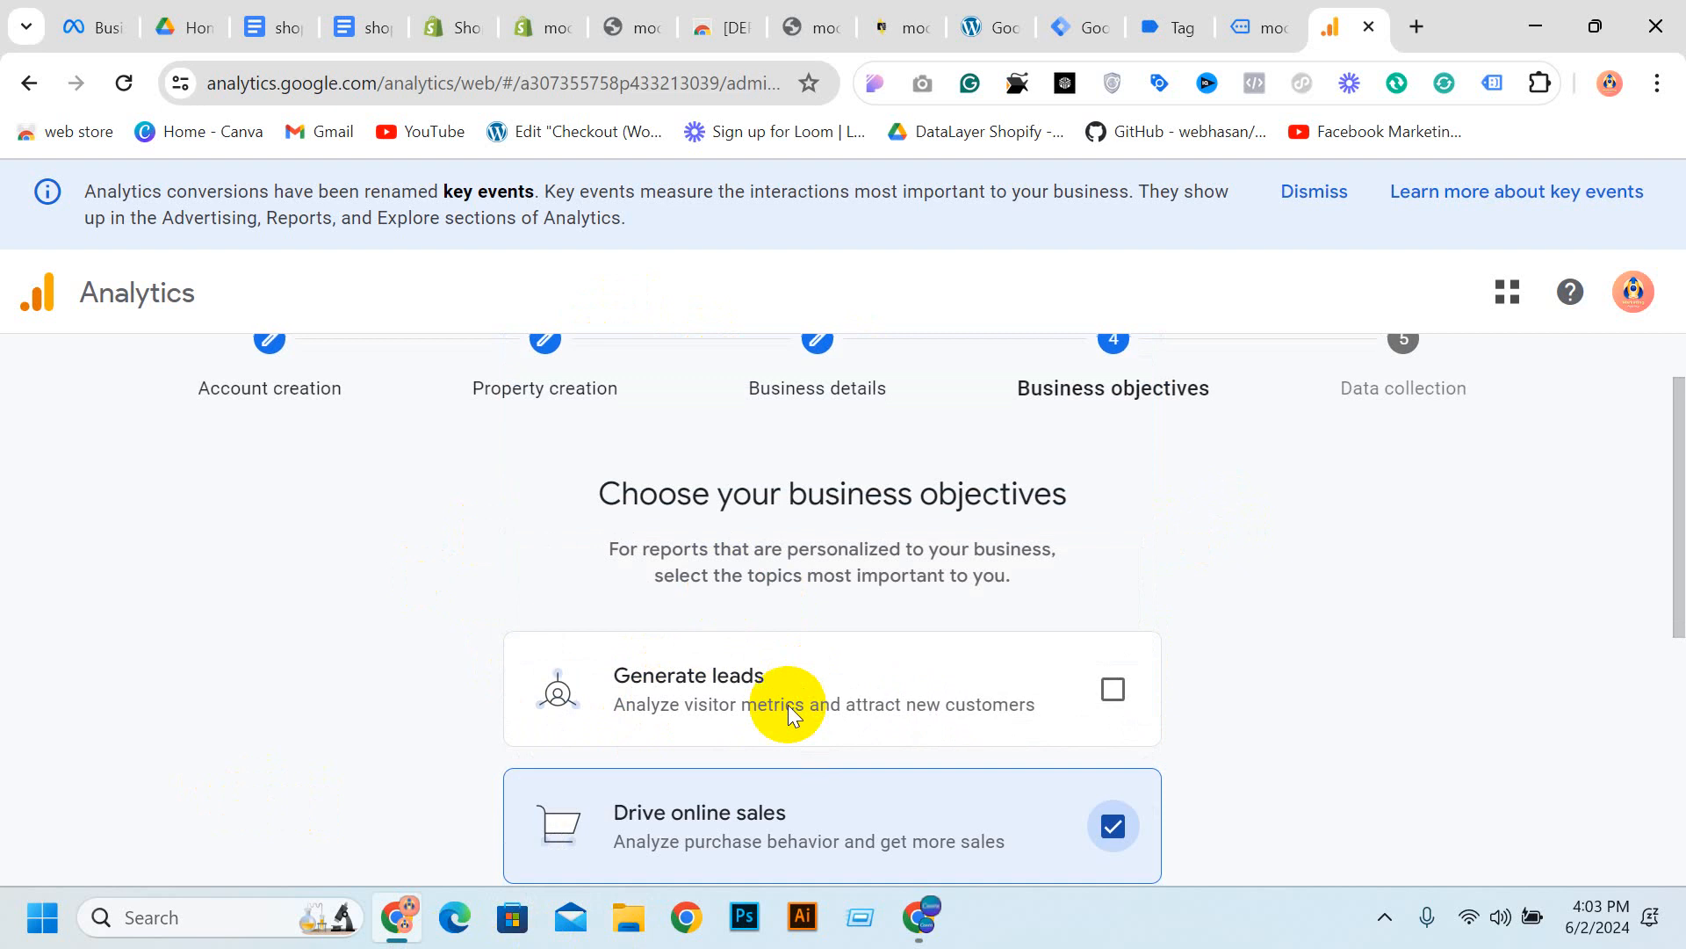
{"action": "scroll", "coordinate": [790, 708], "scroll_direction": "down", "scroll_amount": 5}
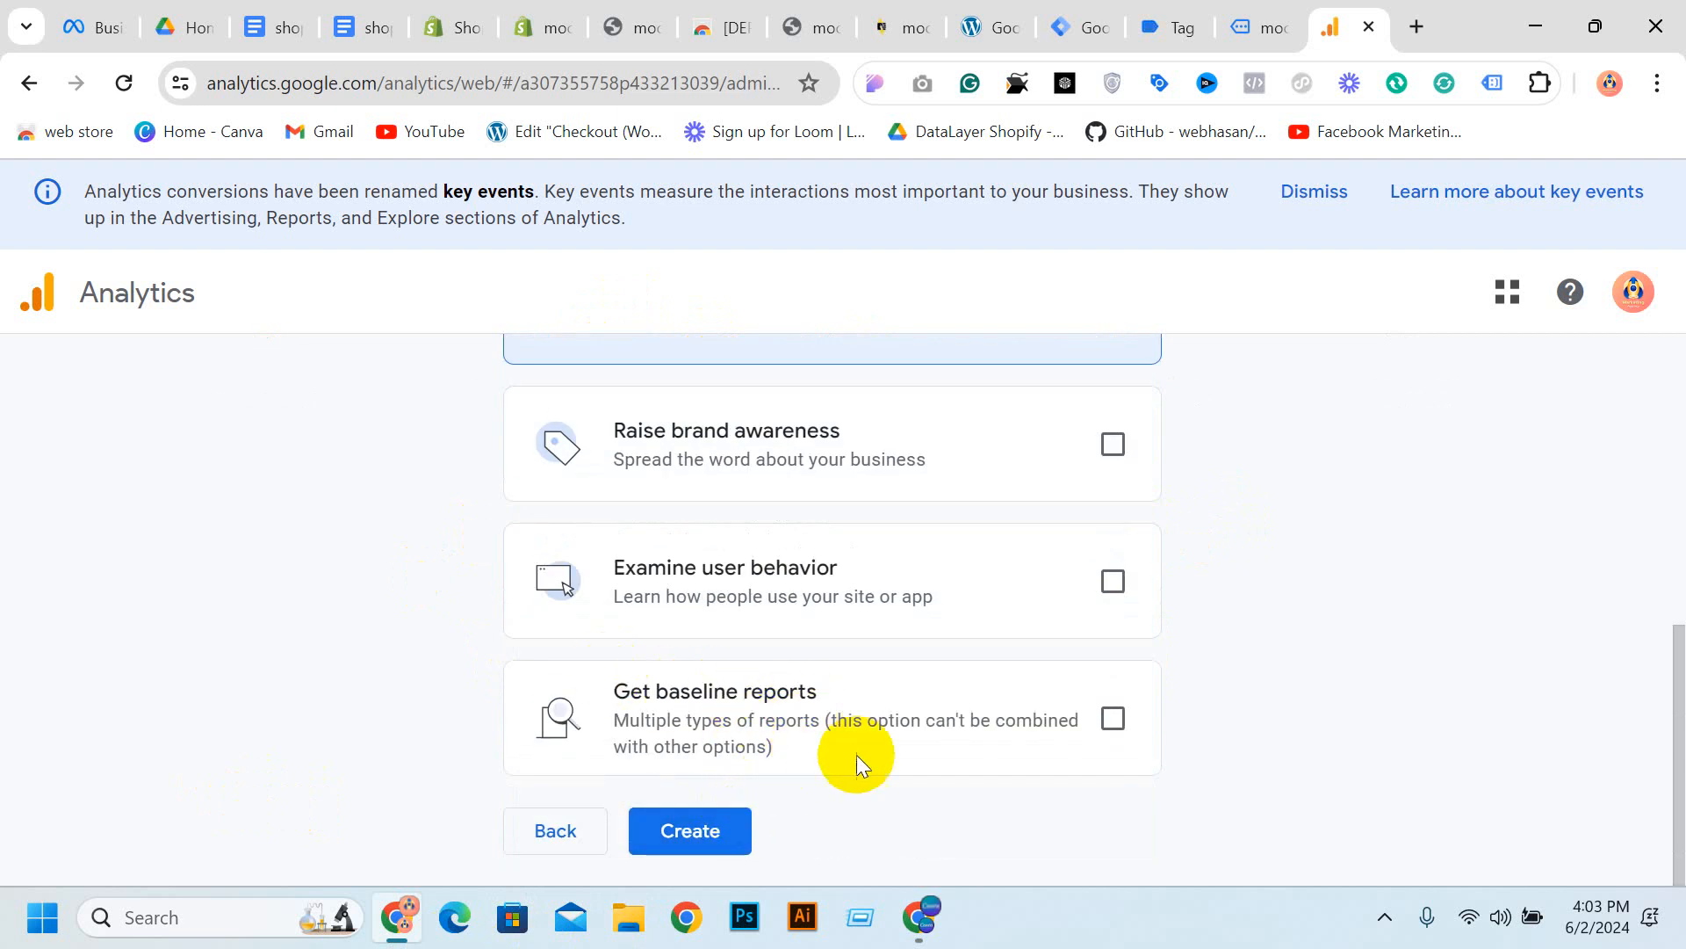
{"action": "scroll", "coordinate": [745, 608], "scroll_direction": "up", "scroll_amount": 4}
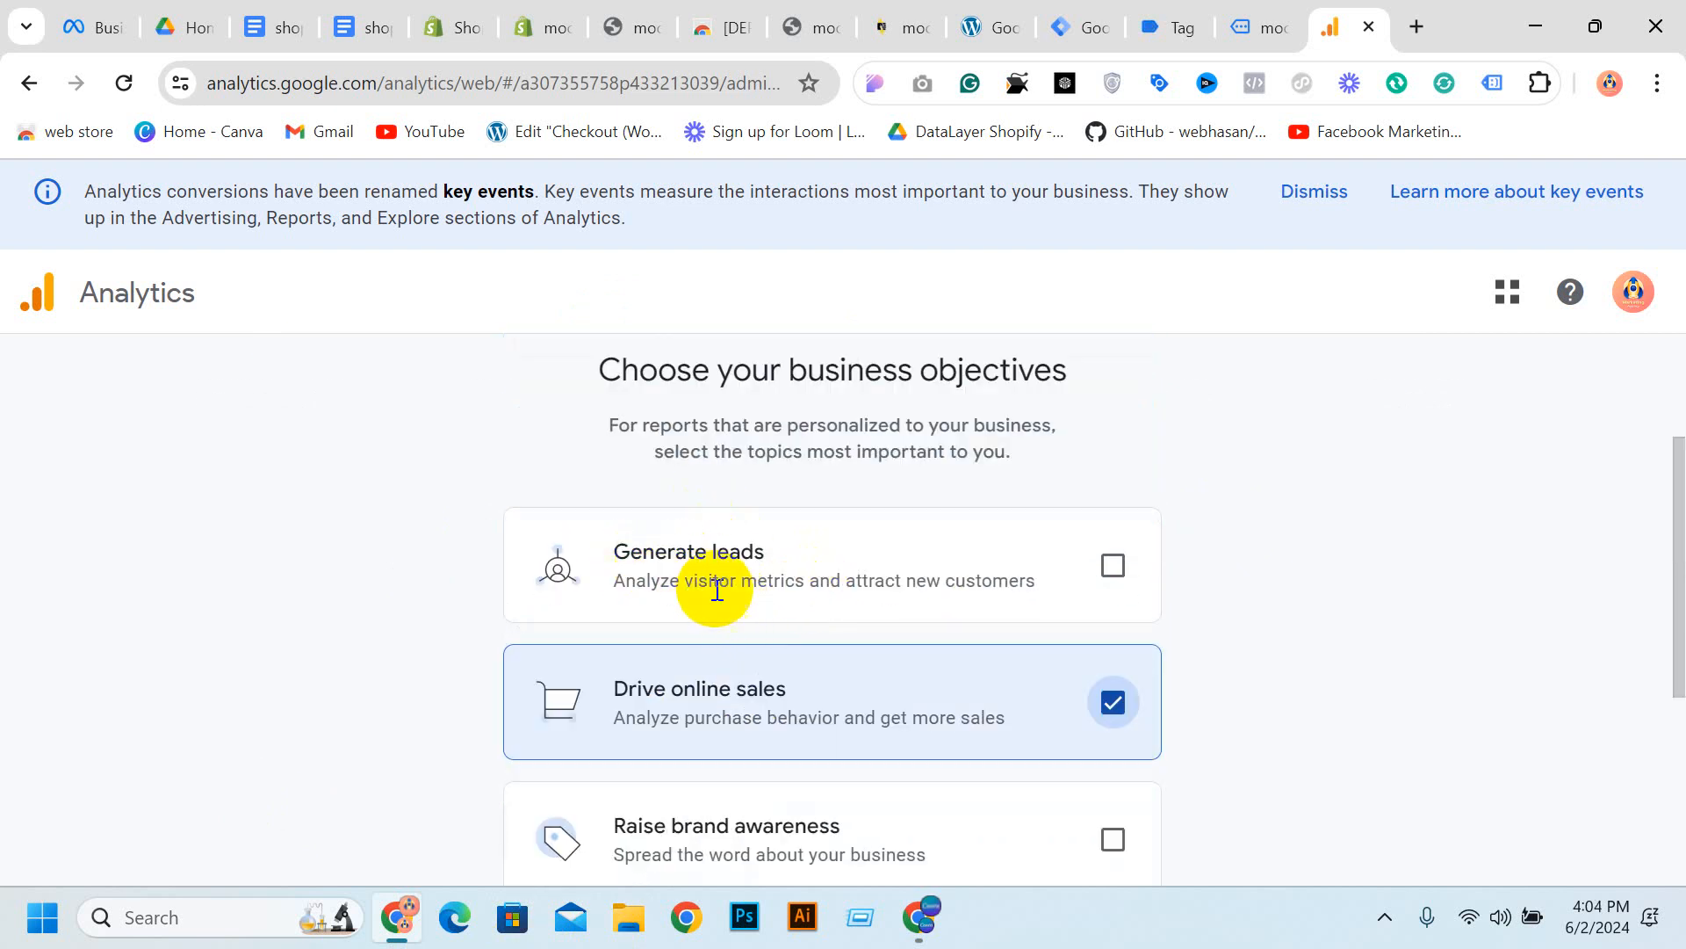
{"action": "scroll", "coordinate": [957, 571], "scroll_direction": "down", "scroll_amount": 4}
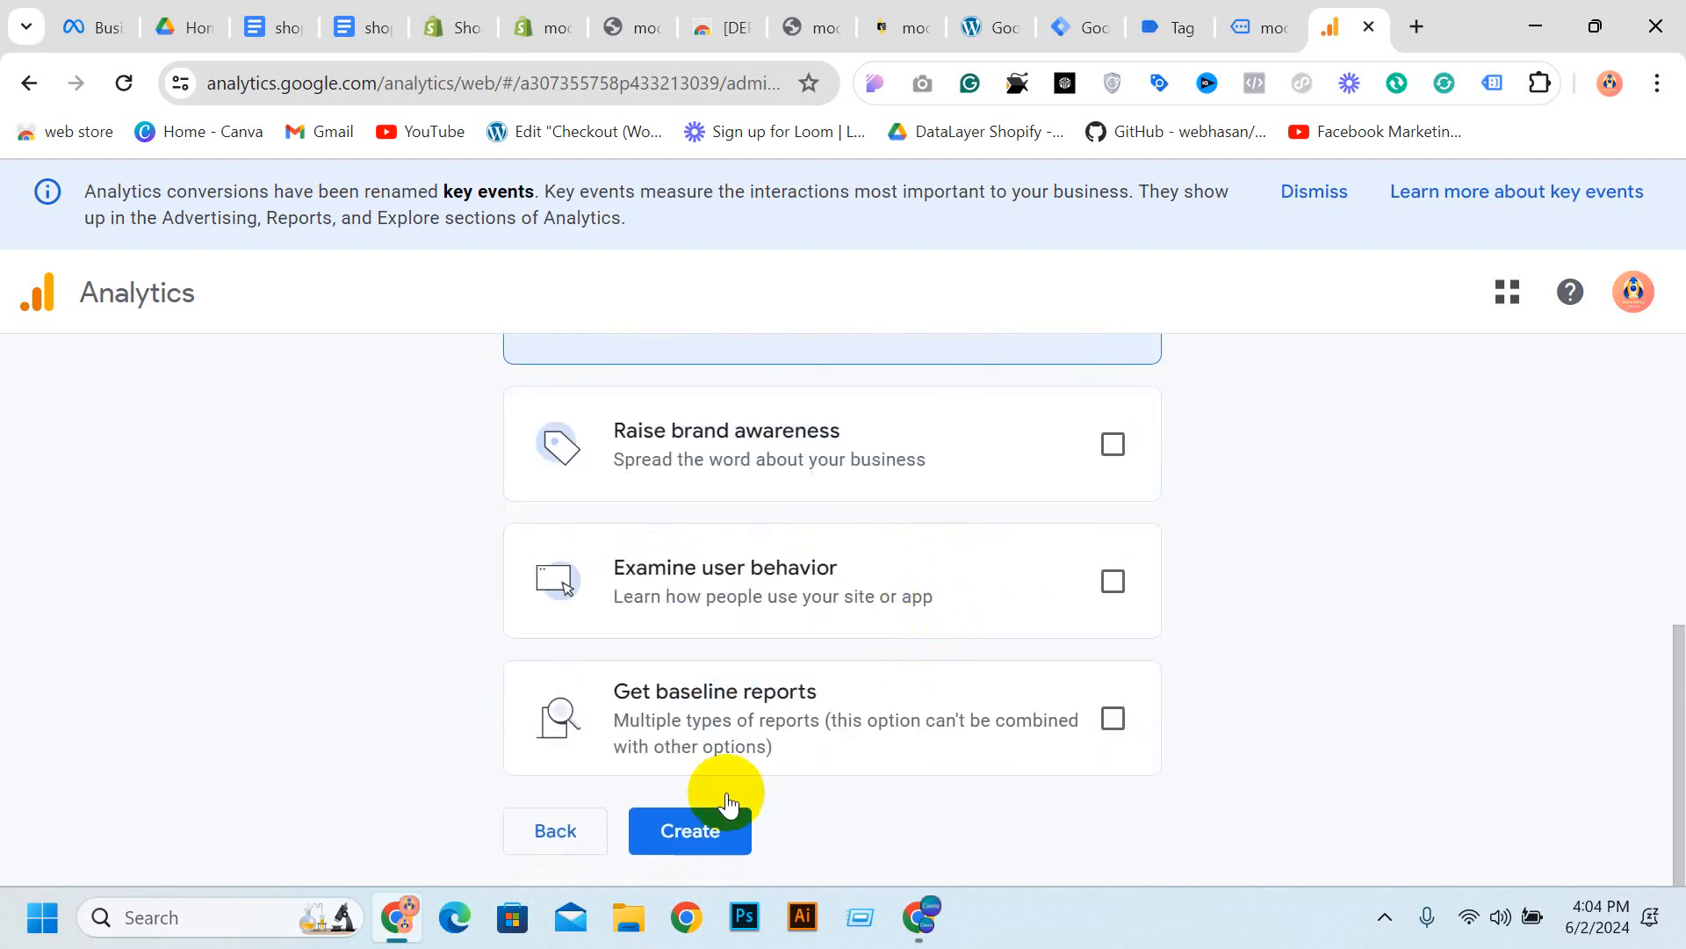
Create the account and property, accepting the United States Terms of Service Agreement and the GDPR Data Processing Terms
{"action": "left_click", "coordinate": [686, 832]}
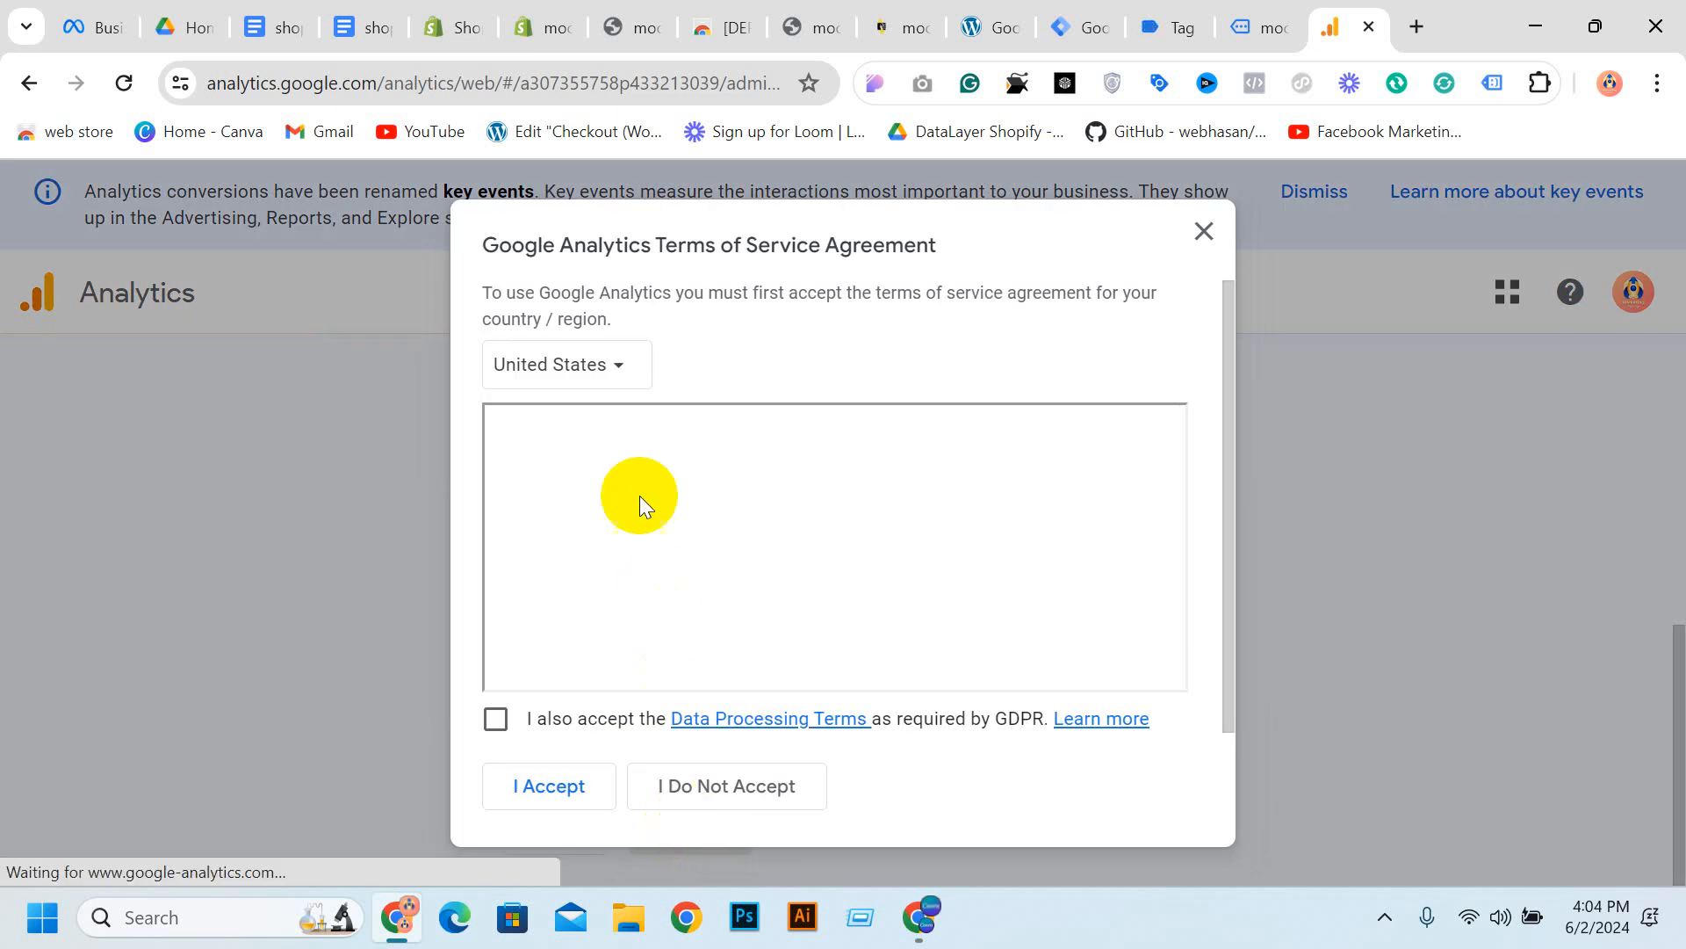
{"action": "scroll", "coordinate": [664, 515], "scroll_direction": "down", "scroll_amount": 1}
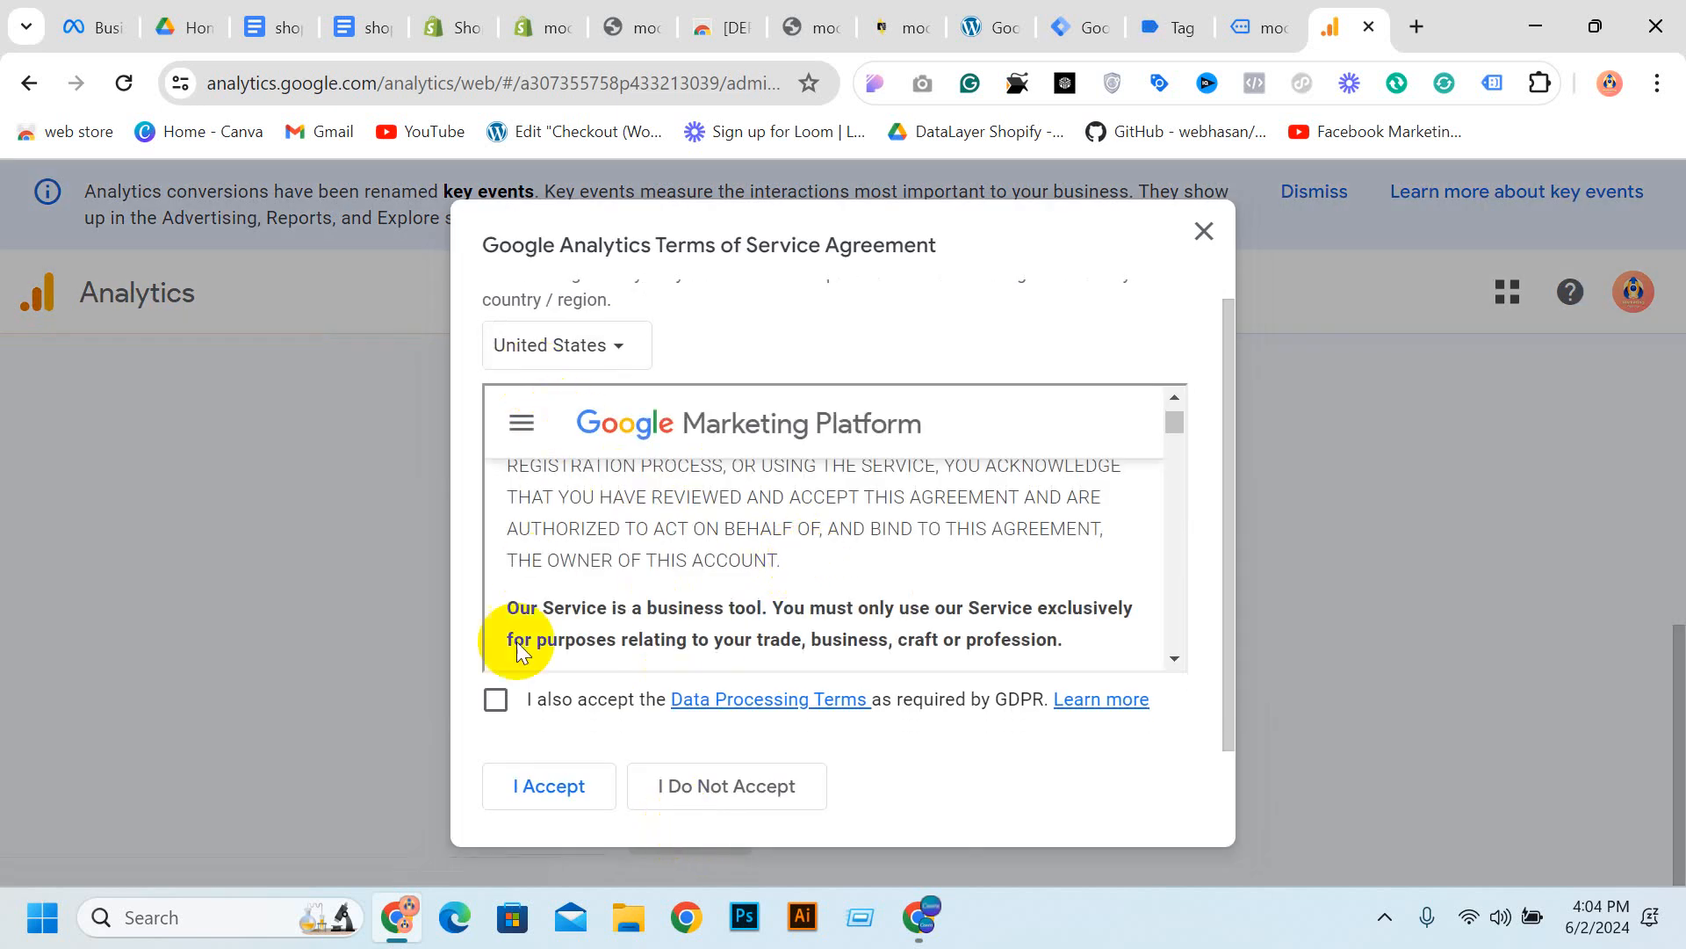
{"action": "left_click", "coordinate": [496, 699]}
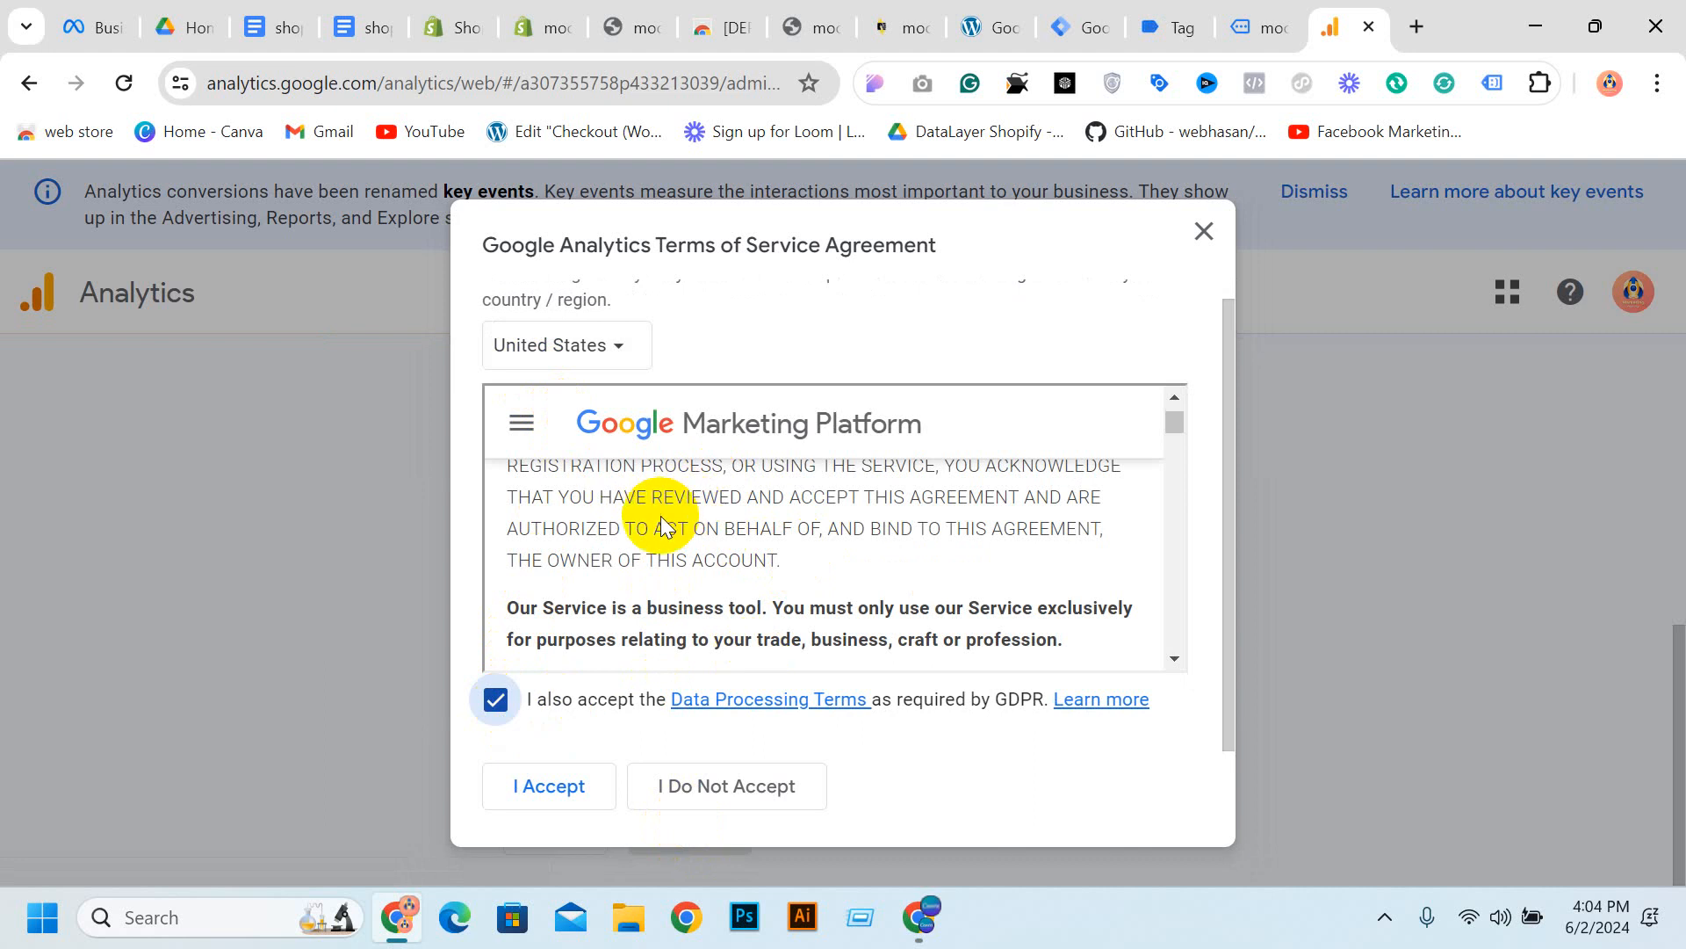
{"action": "scroll", "coordinate": [772, 565], "scroll_direction": "down", "scroll_amount": 8}
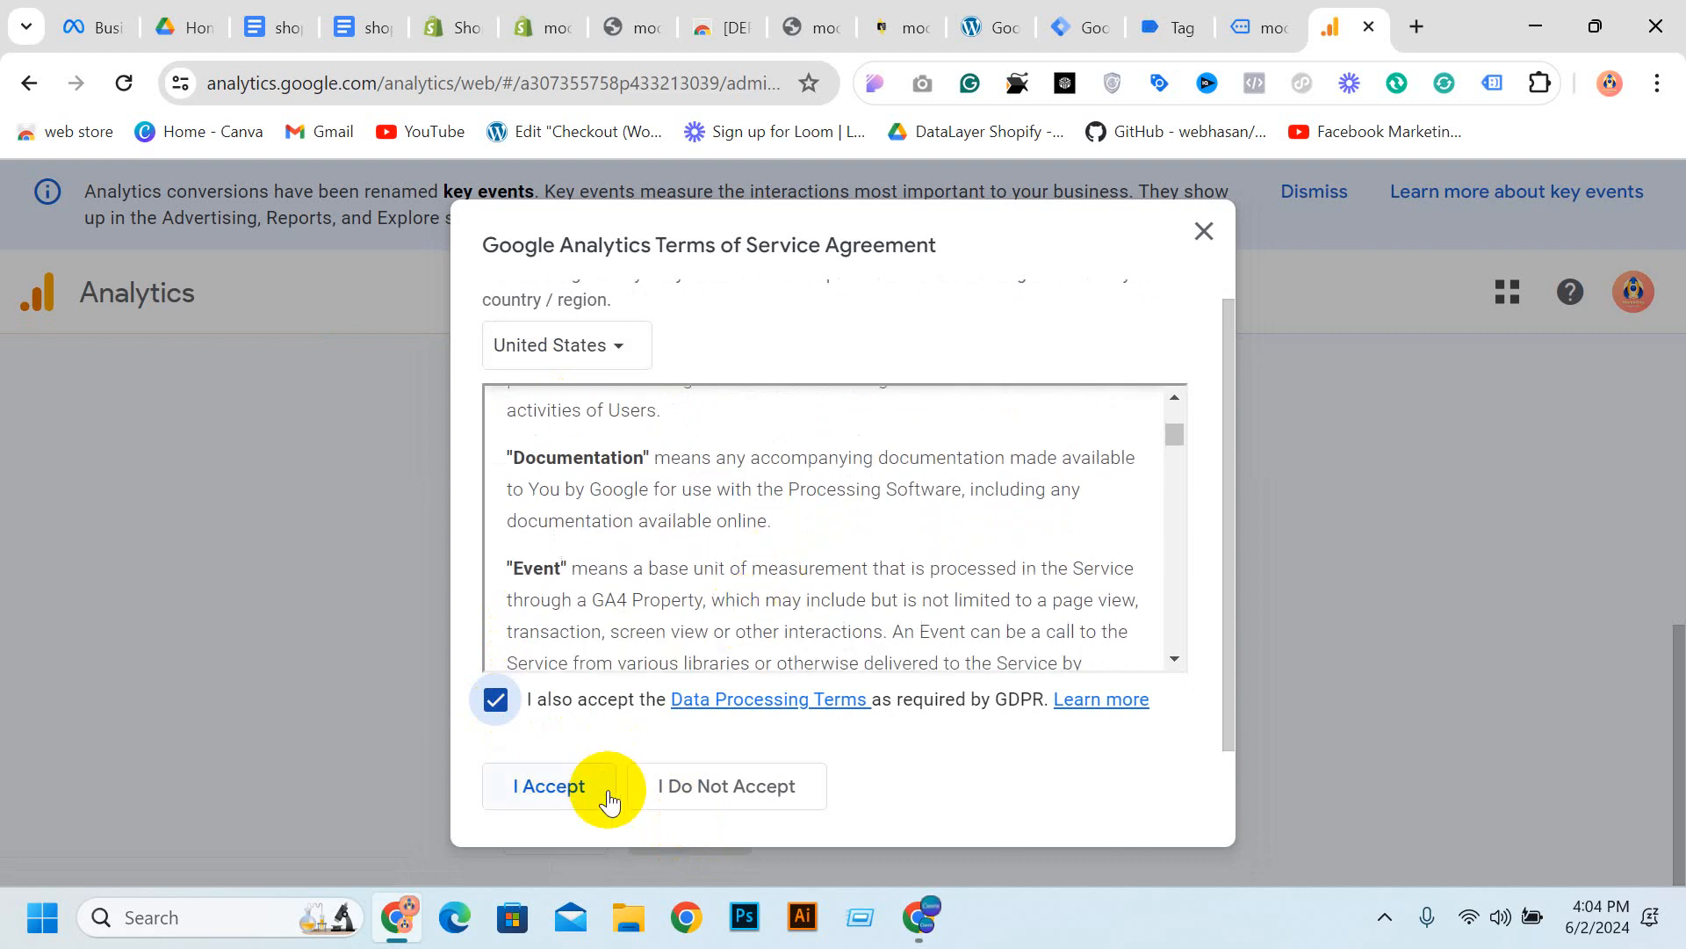
{"action": "left_click", "coordinate": [571, 796]}
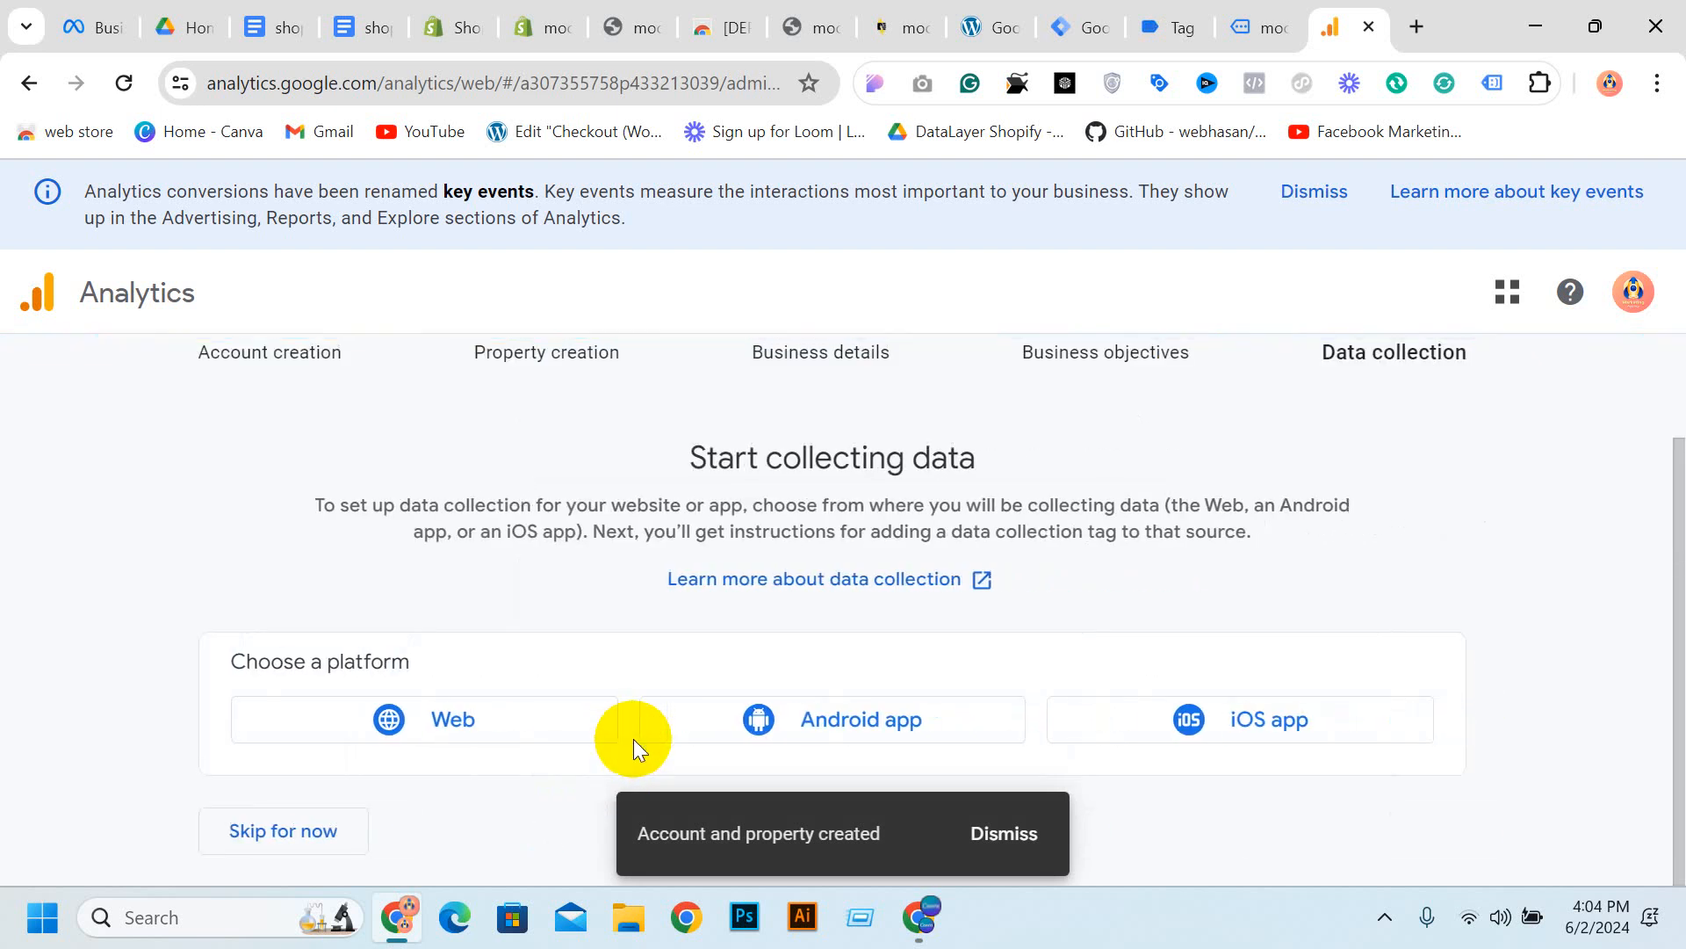
Choose Web as the data collection platform to start setting up a web data stream
{"action": "scroll", "coordinate": [969, 580], "scroll_direction": "up", "scroll_amount": 1}
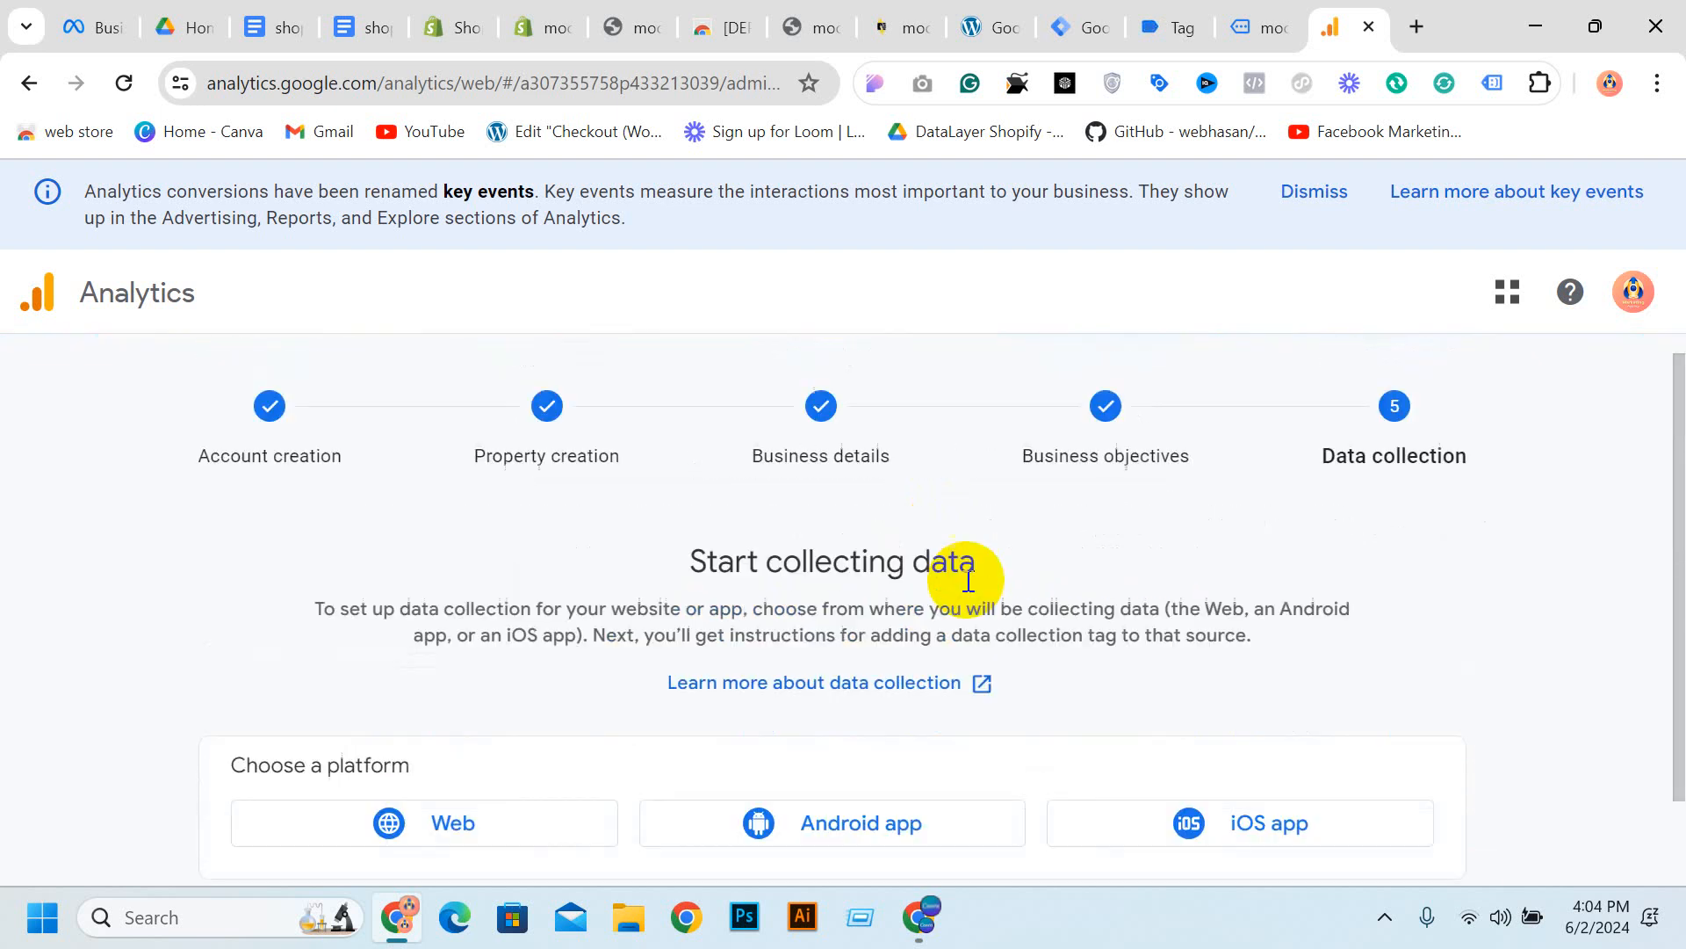
{"action": "double_click", "coordinate": [729, 582]}
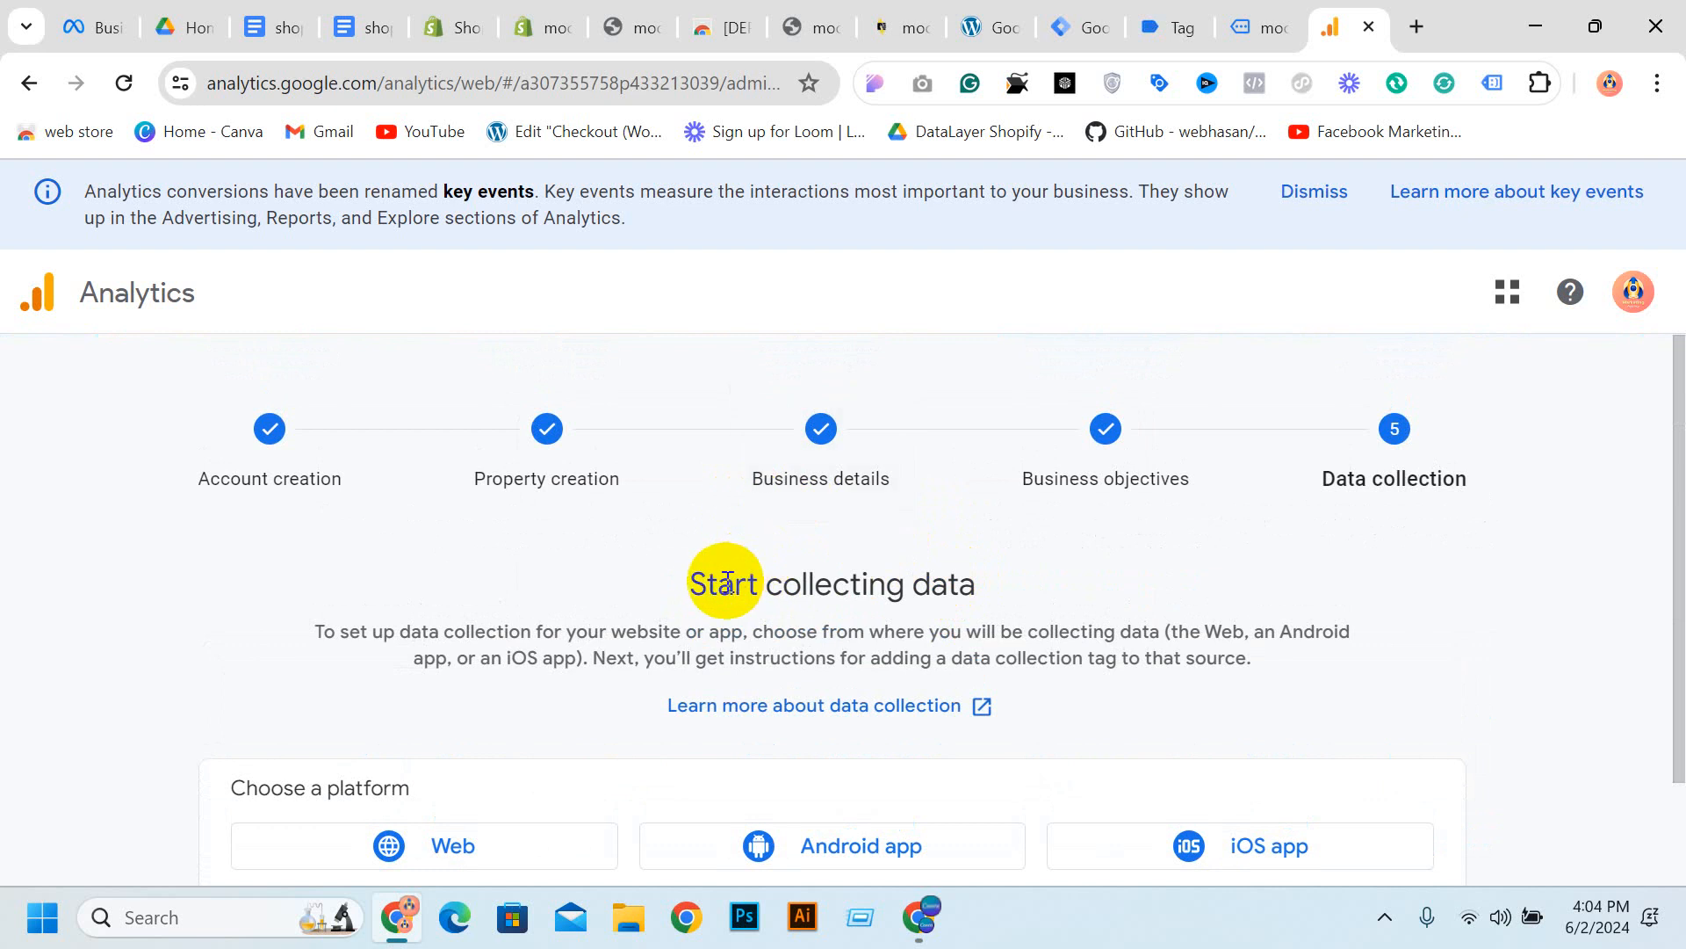
{"action": "left_click", "coordinate": [729, 583]}
{"action": "scroll", "coordinate": [729, 582], "scroll_direction": "down", "scroll_amount": 2}
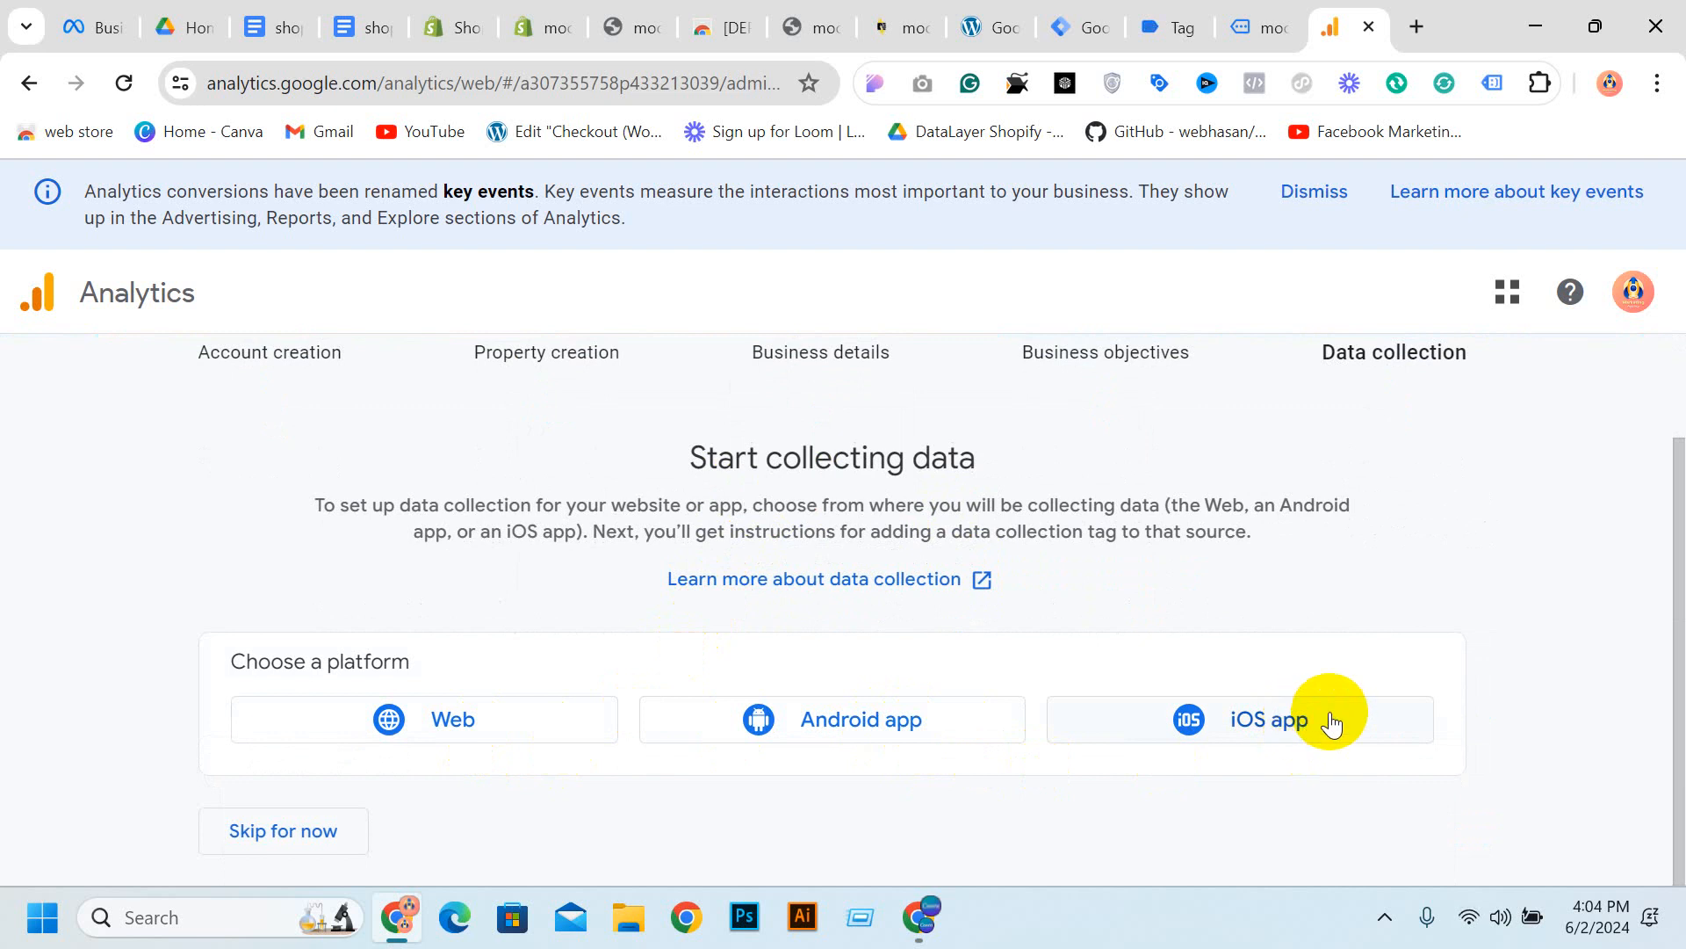
{"action": "left_click", "coordinate": [1385, 917]}
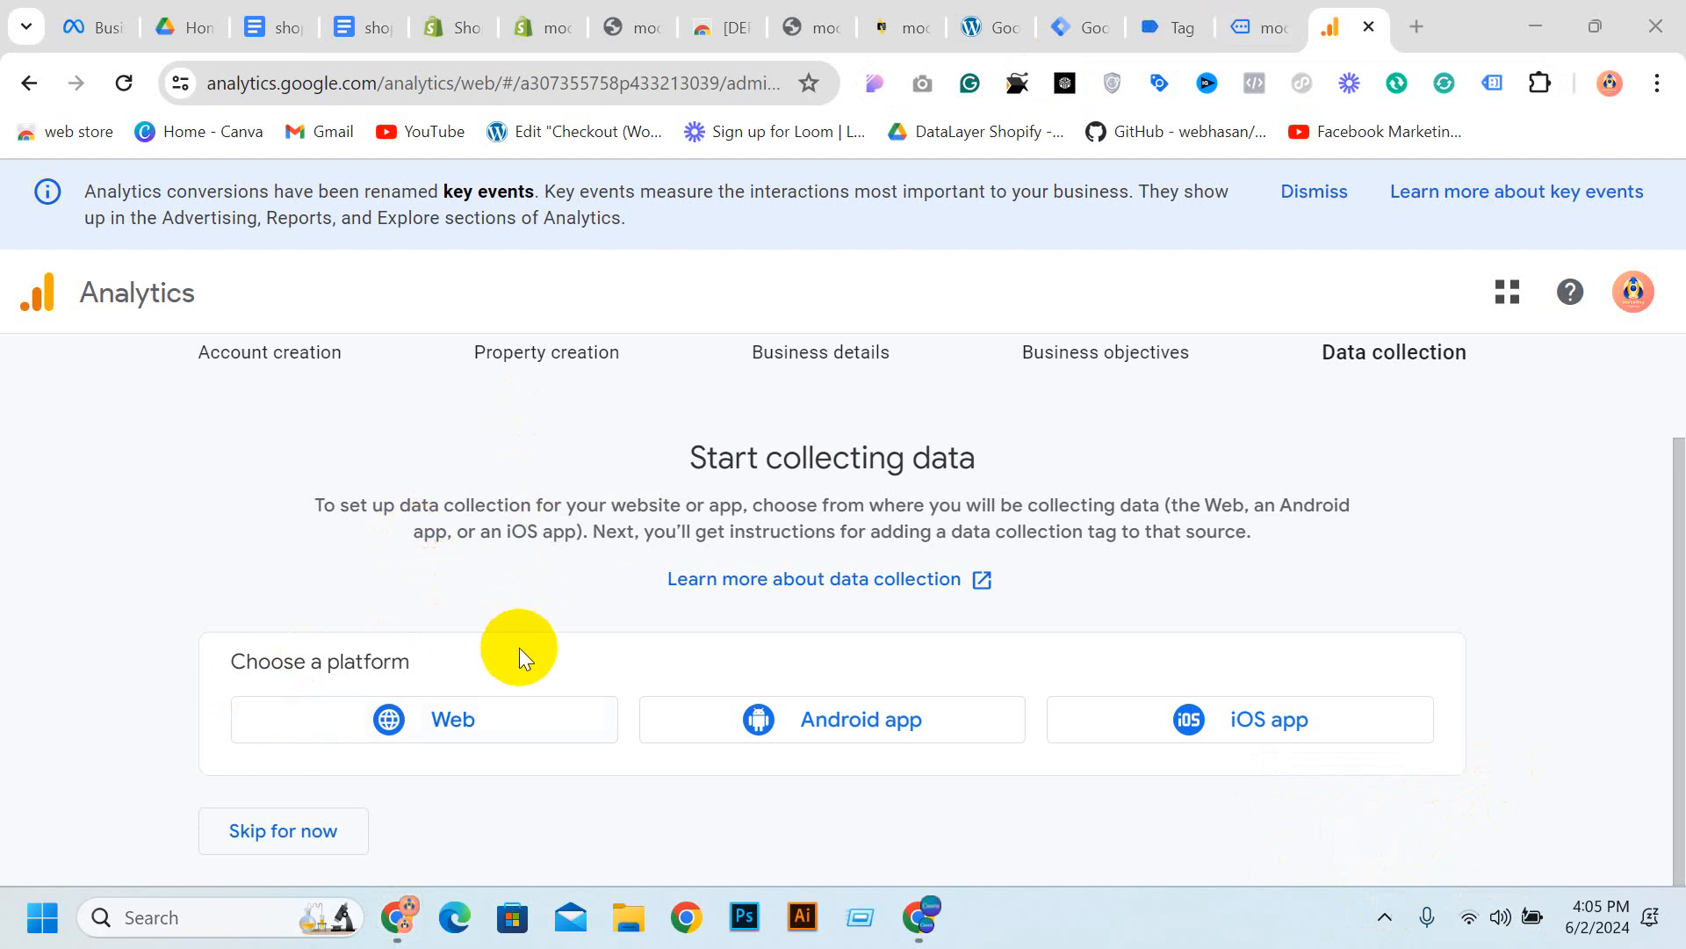
{"action": "left_click", "coordinate": [427, 739]}
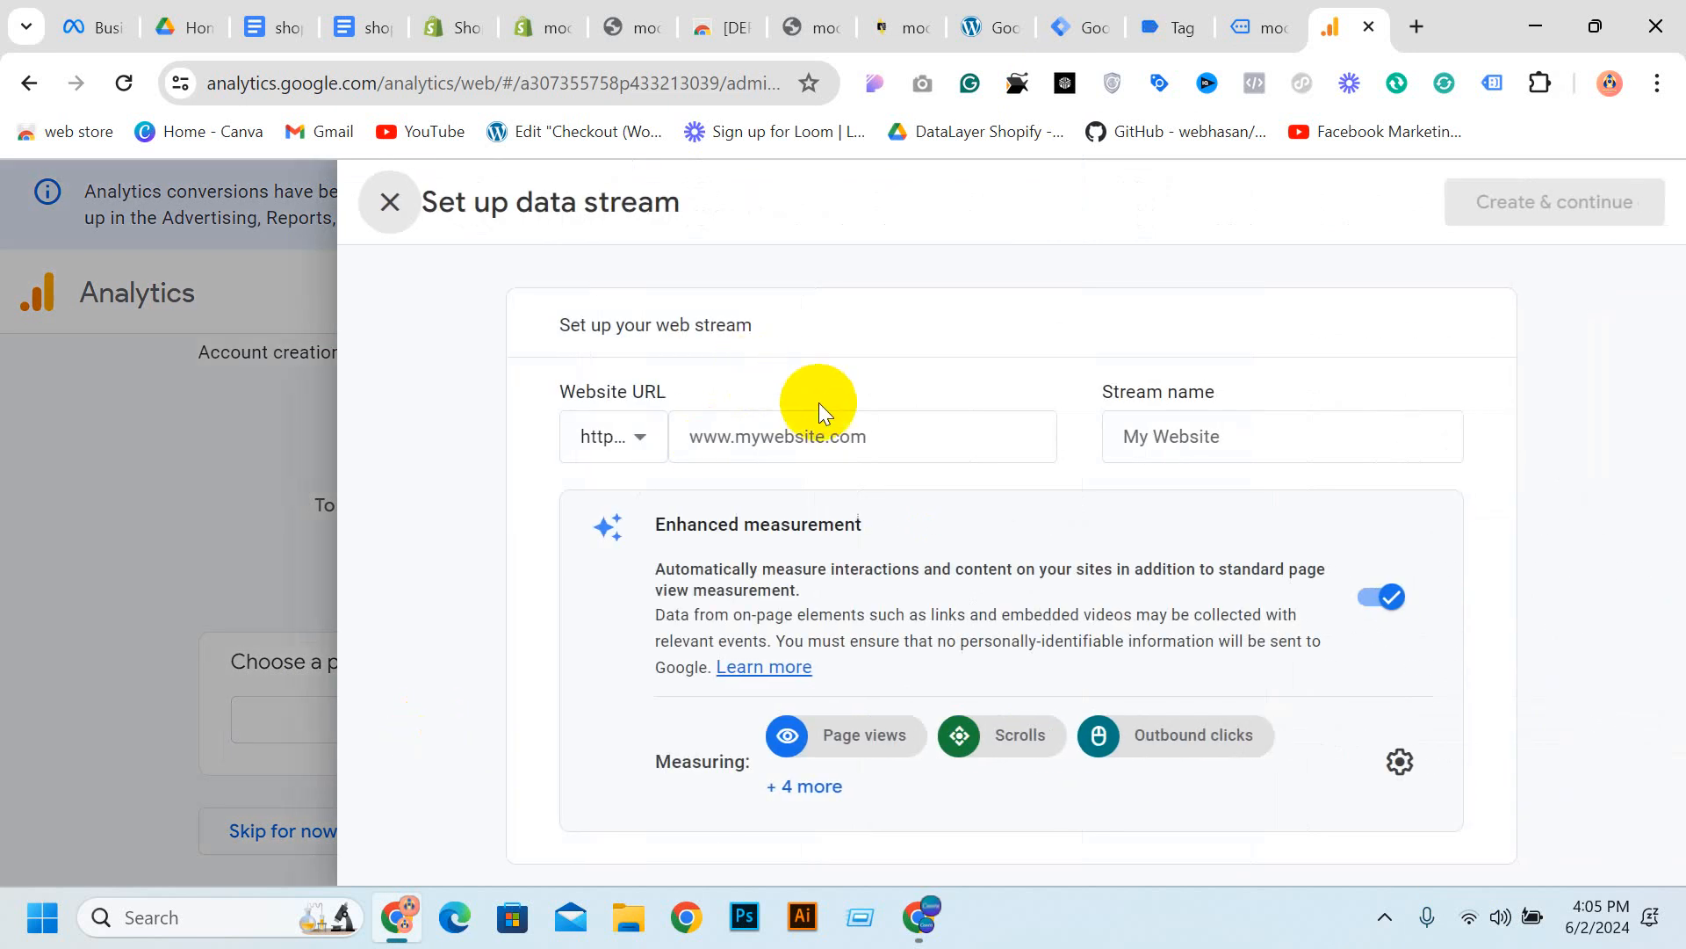
Exit the Shopify theme code editor, view the live moonitbd storefront, and copy its domain, moonitbd.myshopify.com, for the stream's website URL
{"action": "left_click", "coordinate": [812, 434]}
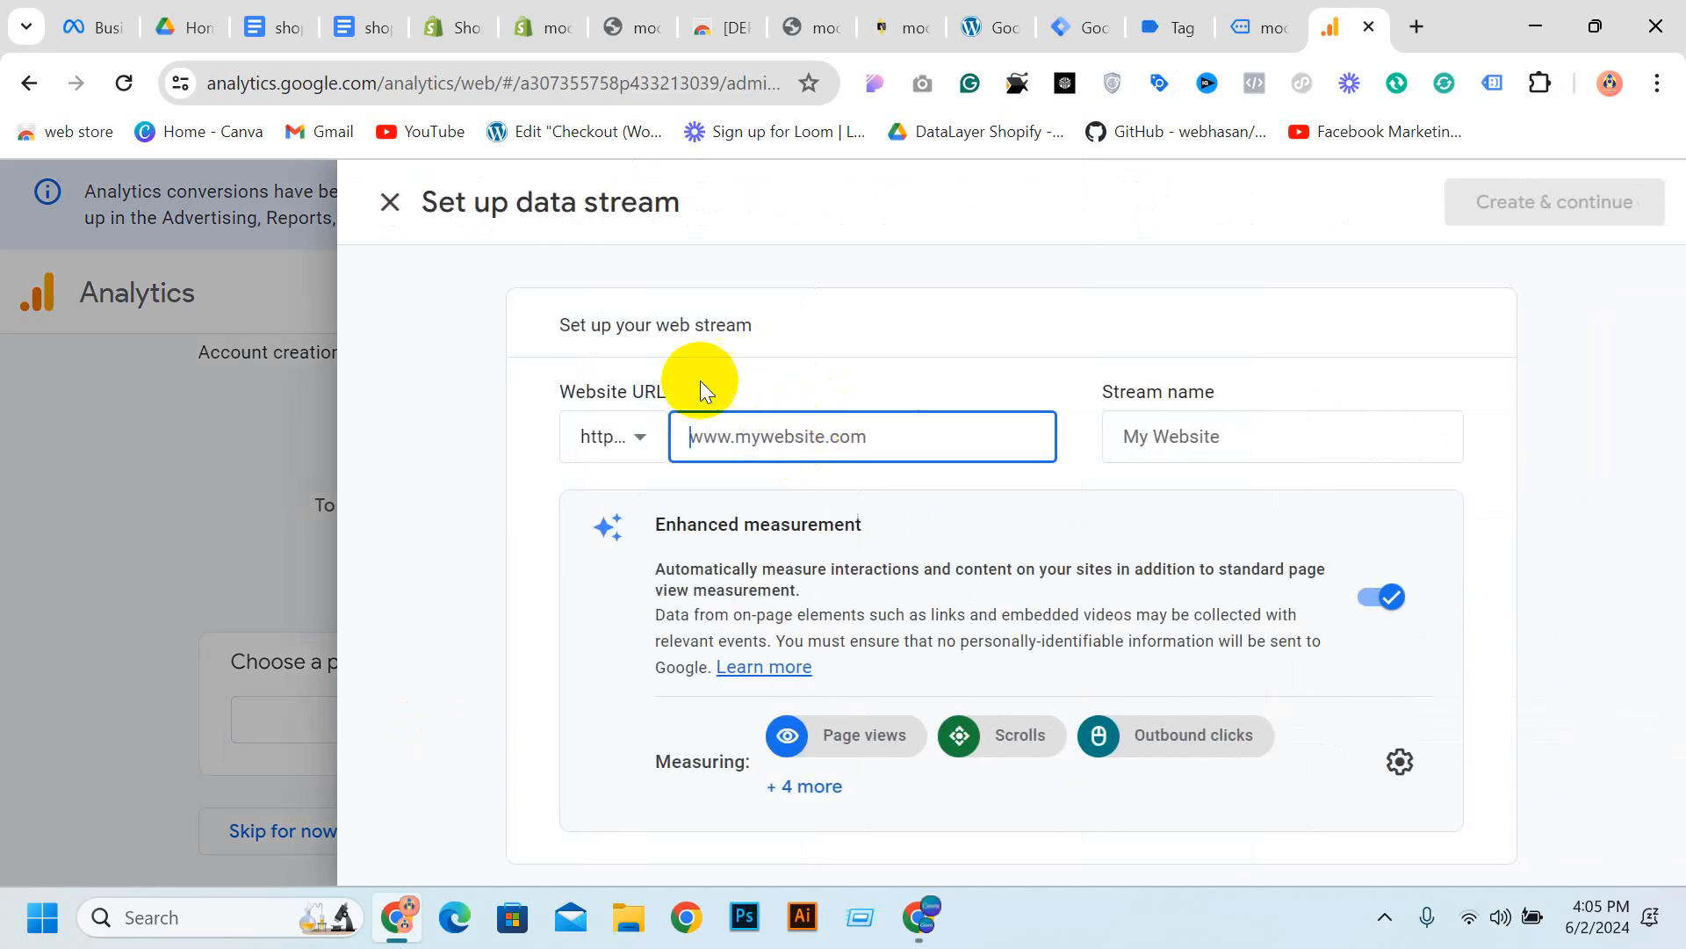
{"action": "left_click", "coordinate": [615, 26]}
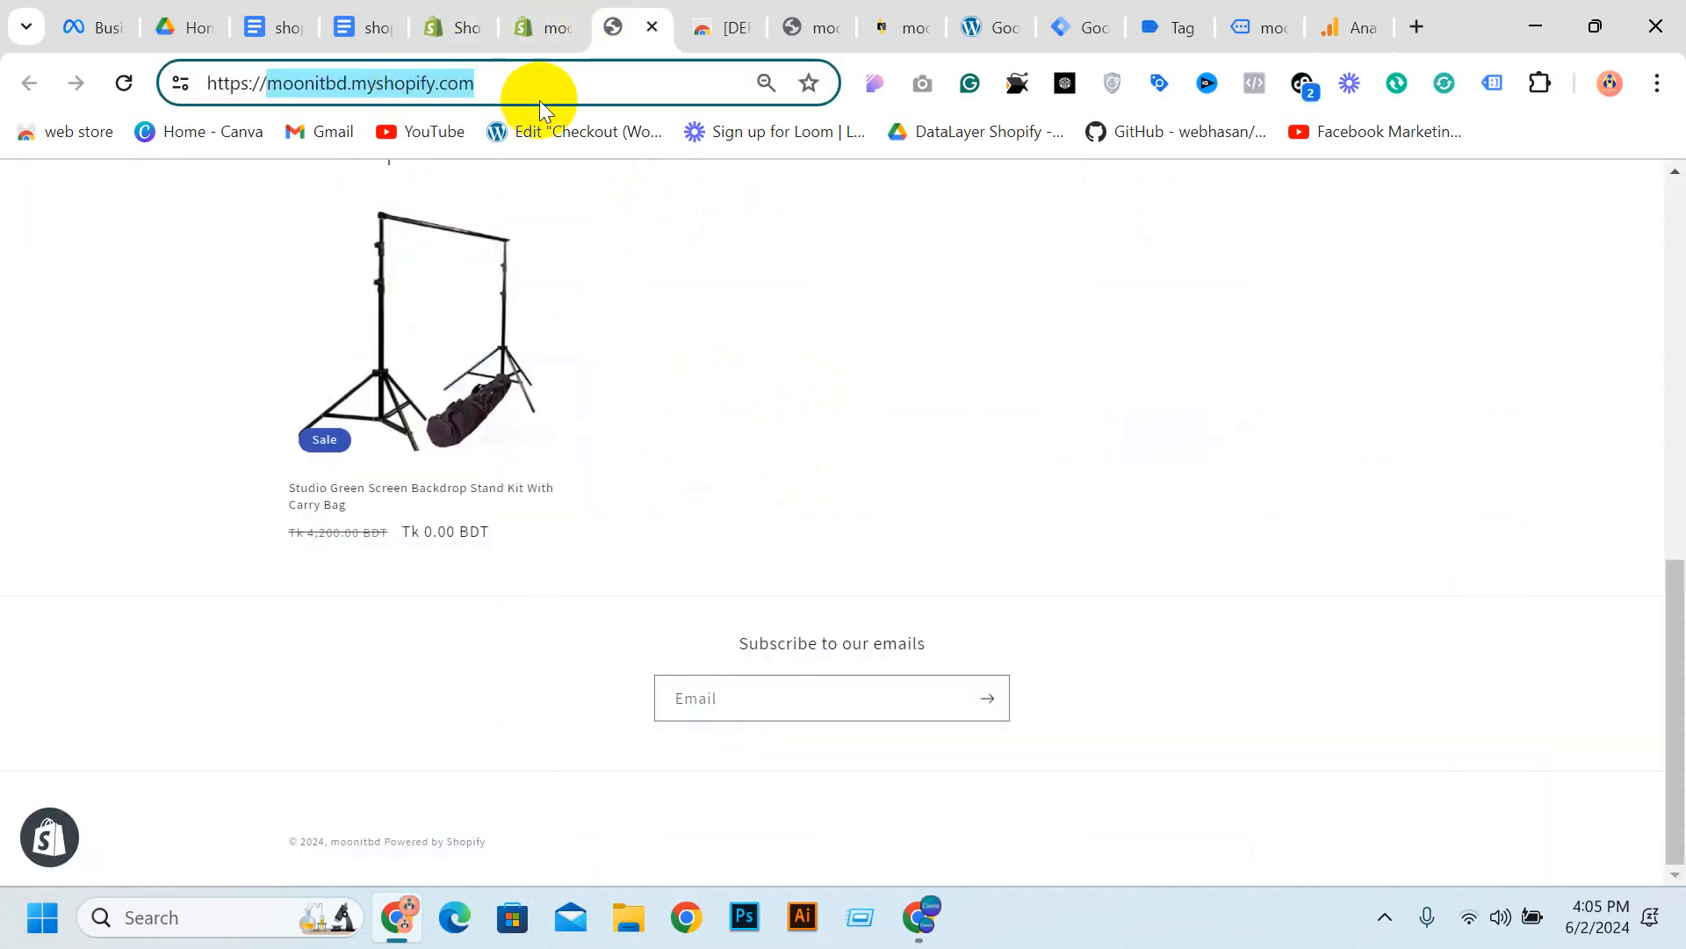
{"action": "left_click", "coordinate": [530, 132]}
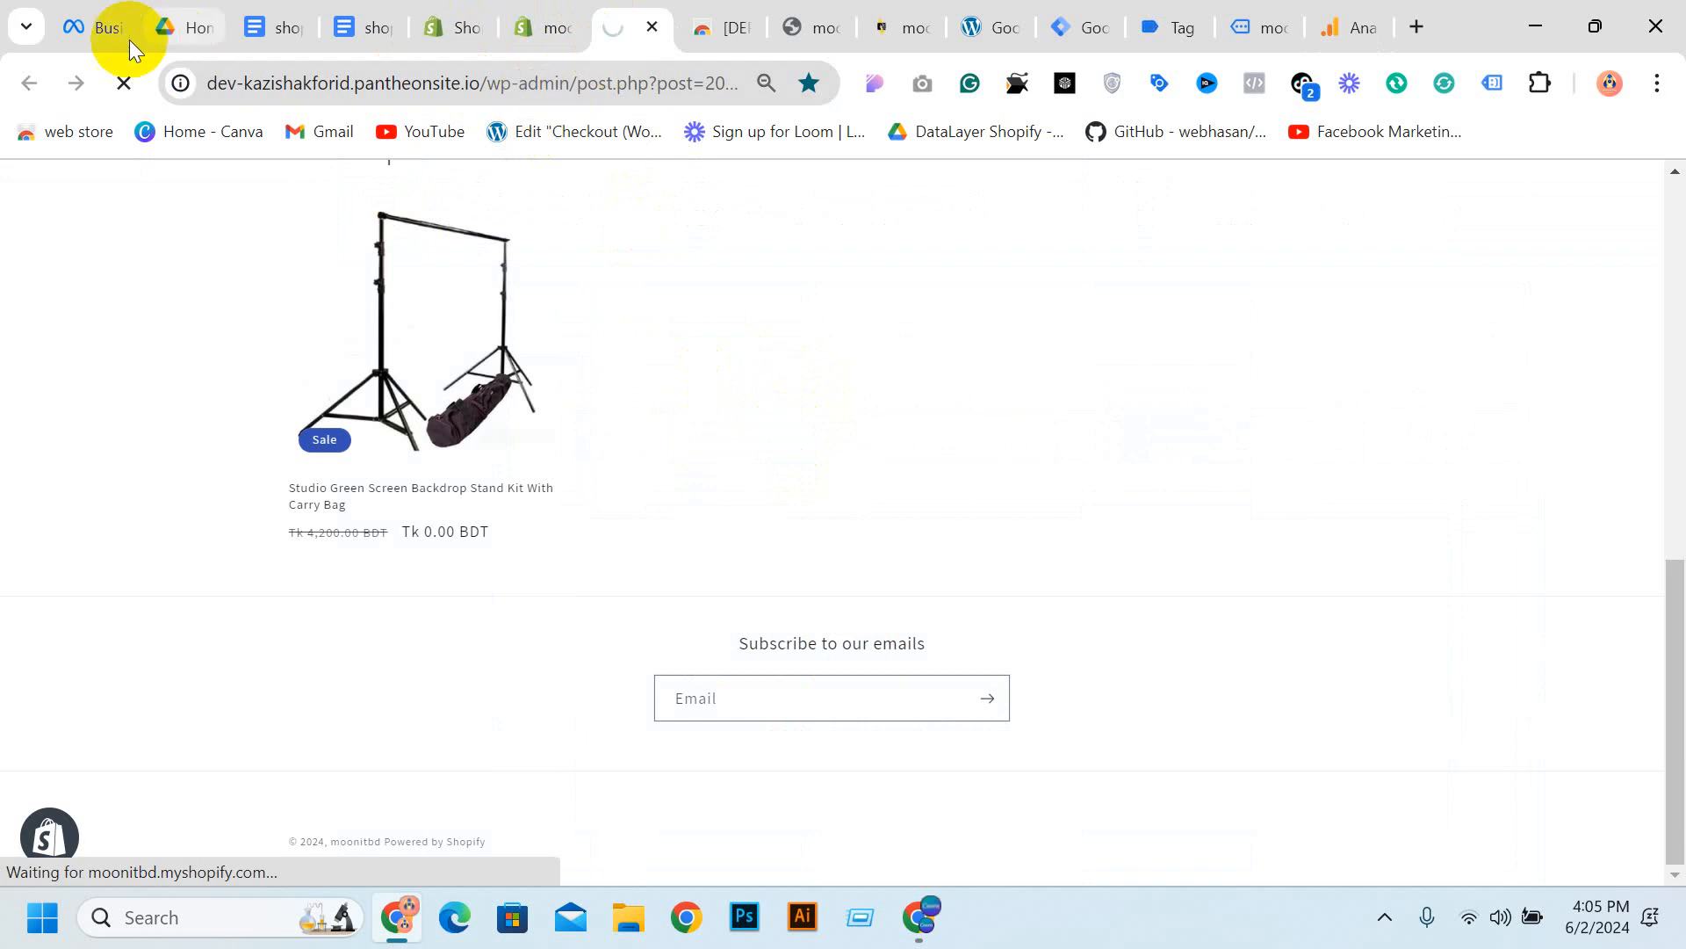
{"action": "left_click", "coordinate": [549, 27]}
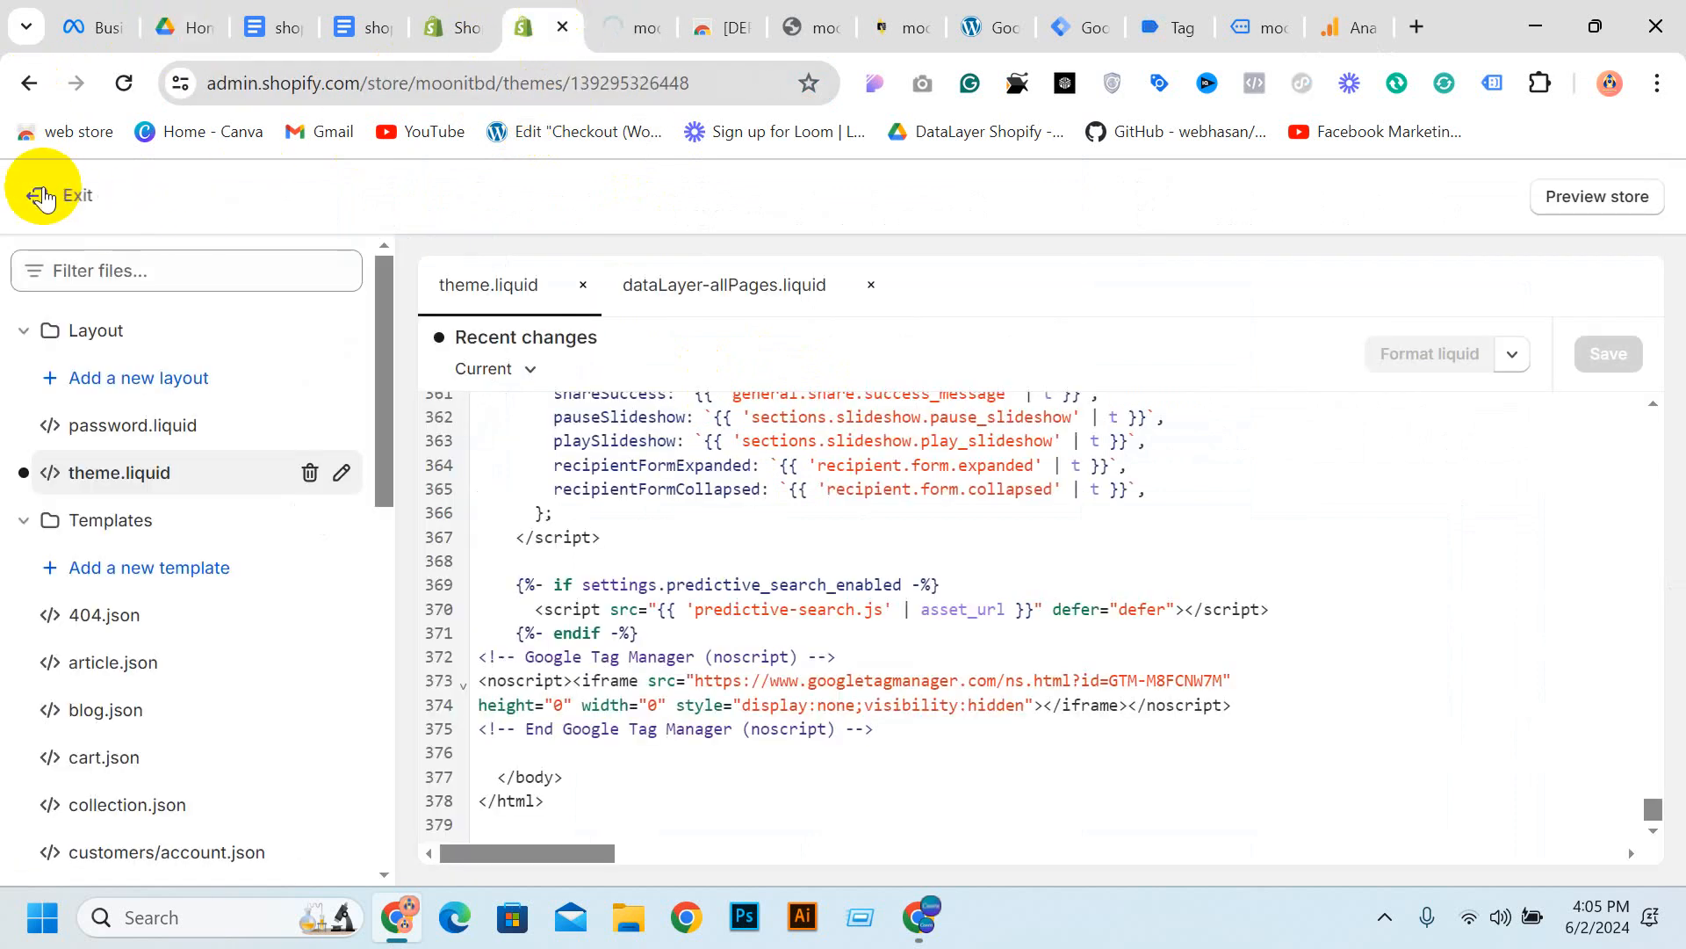
{"action": "left_click", "coordinate": [87, 212]}
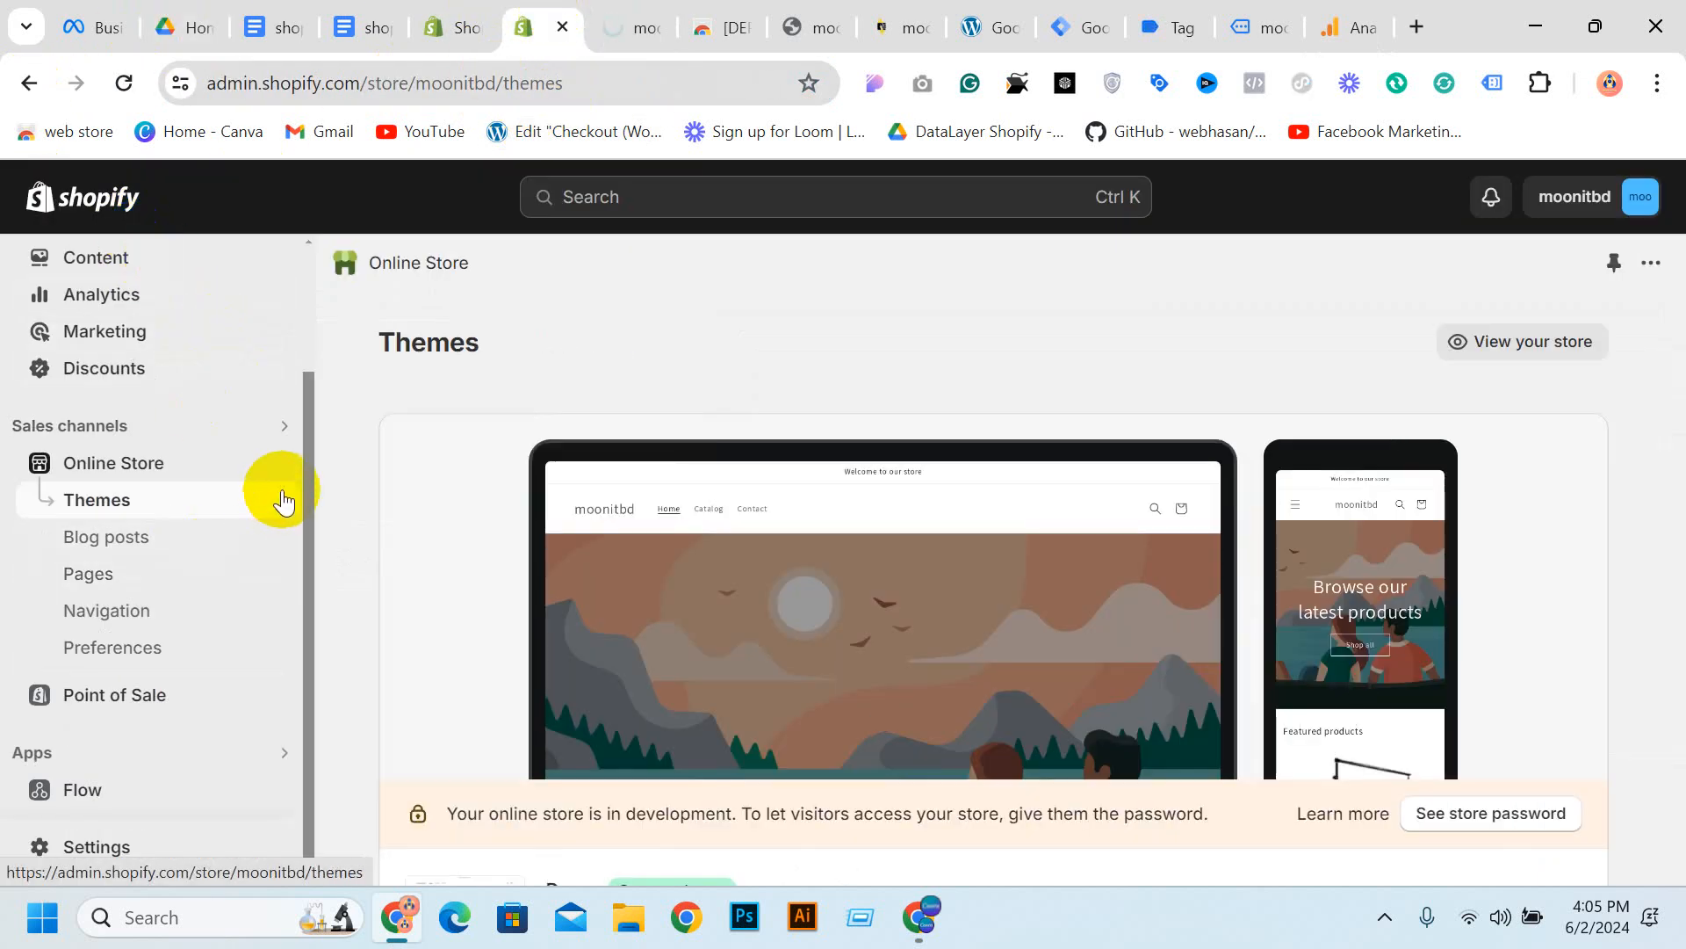
{"action": "left_click", "coordinate": [282, 464]}
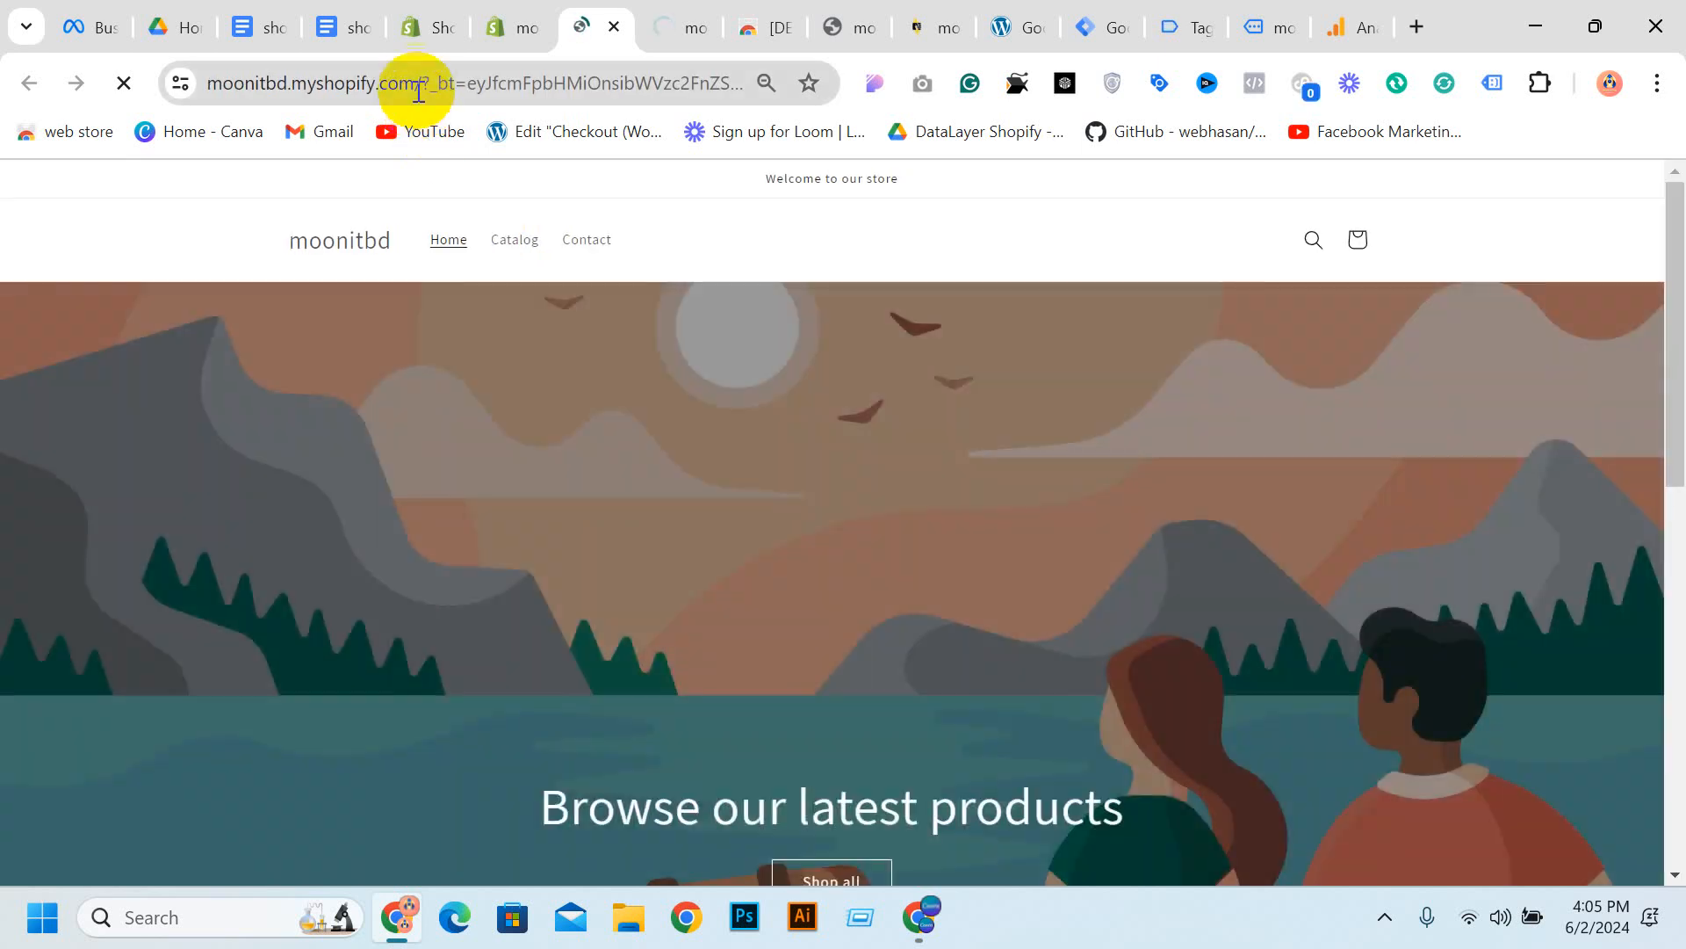
{"action": "left_click_drag", "start_coordinate": [413, 86], "coordinate": [470, 88]}
{"action": "key", "text": "ctrl+c"}
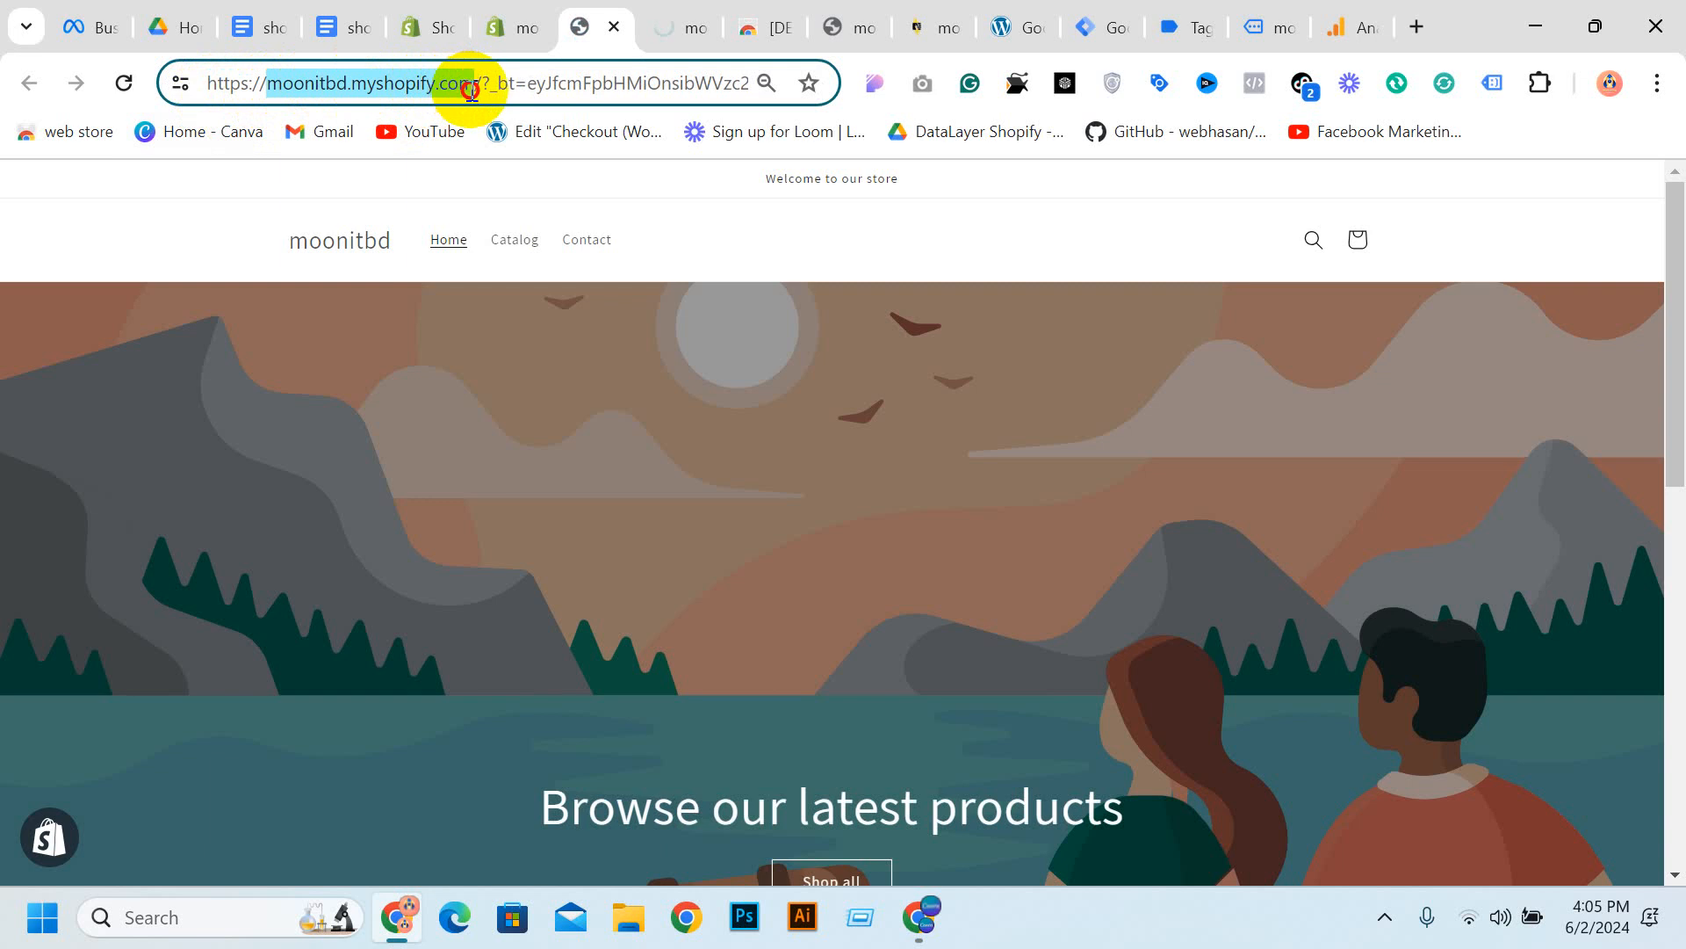
Return to the Analytics data stream form and set the website URL to moonitbd.myshopify.com
{"action": "left_click", "coordinate": [678, 22]}
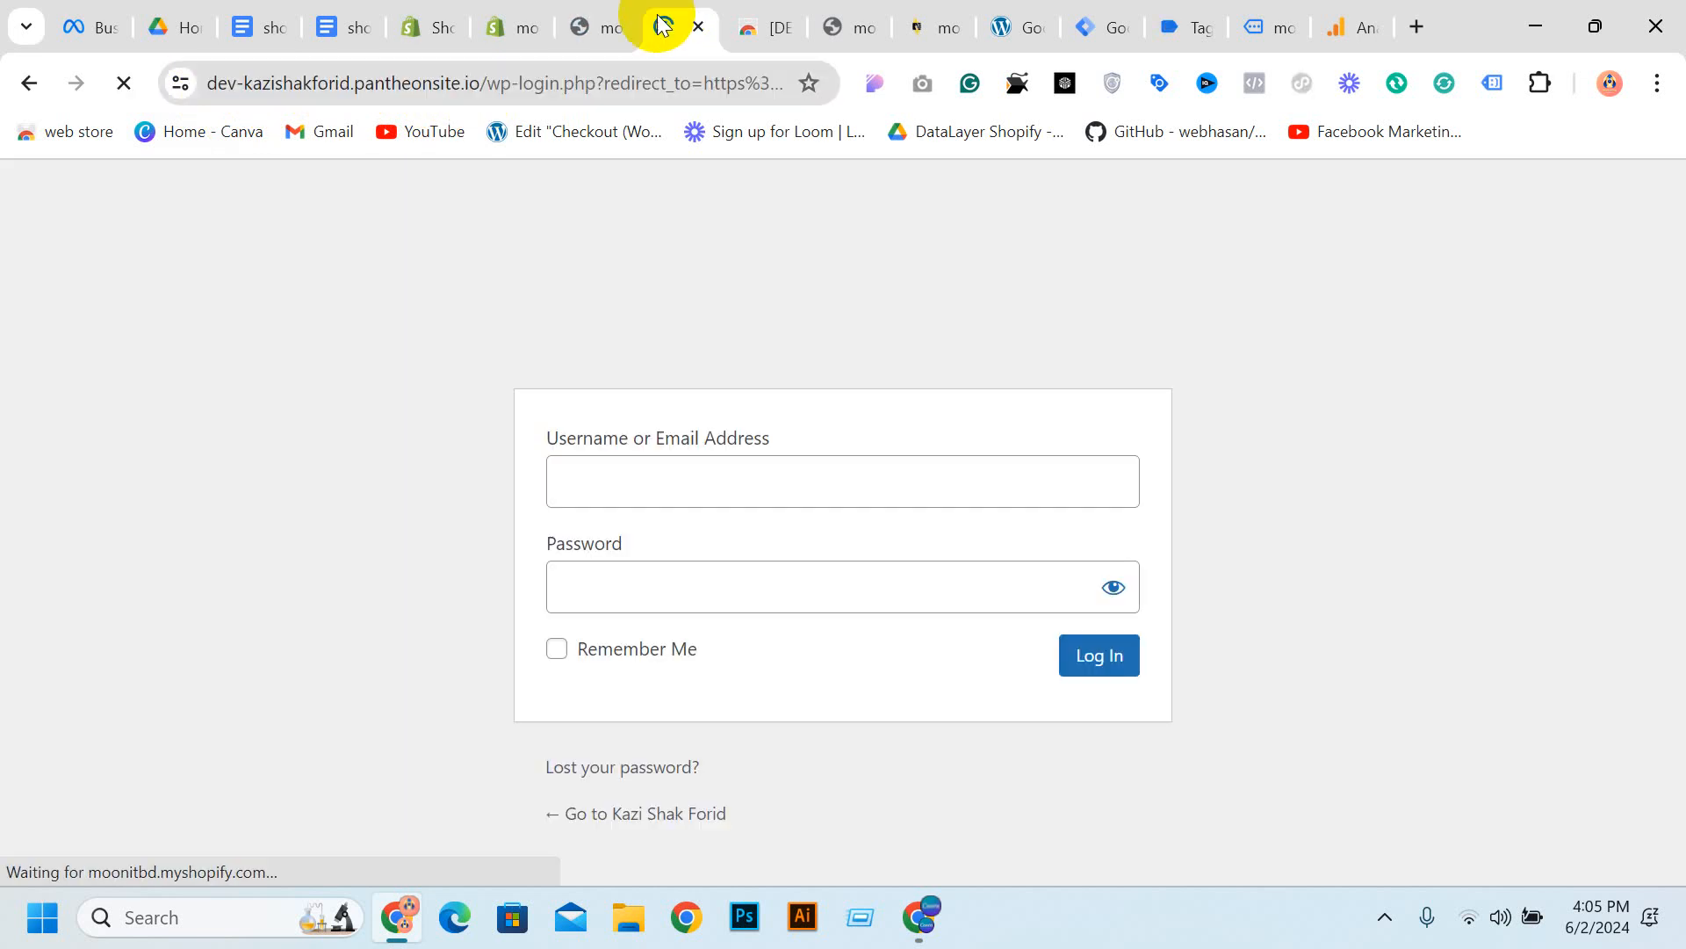
{"action": "type", "text": "moonit"}
{"action": "left_click", "coordinate": [1352, 22]}
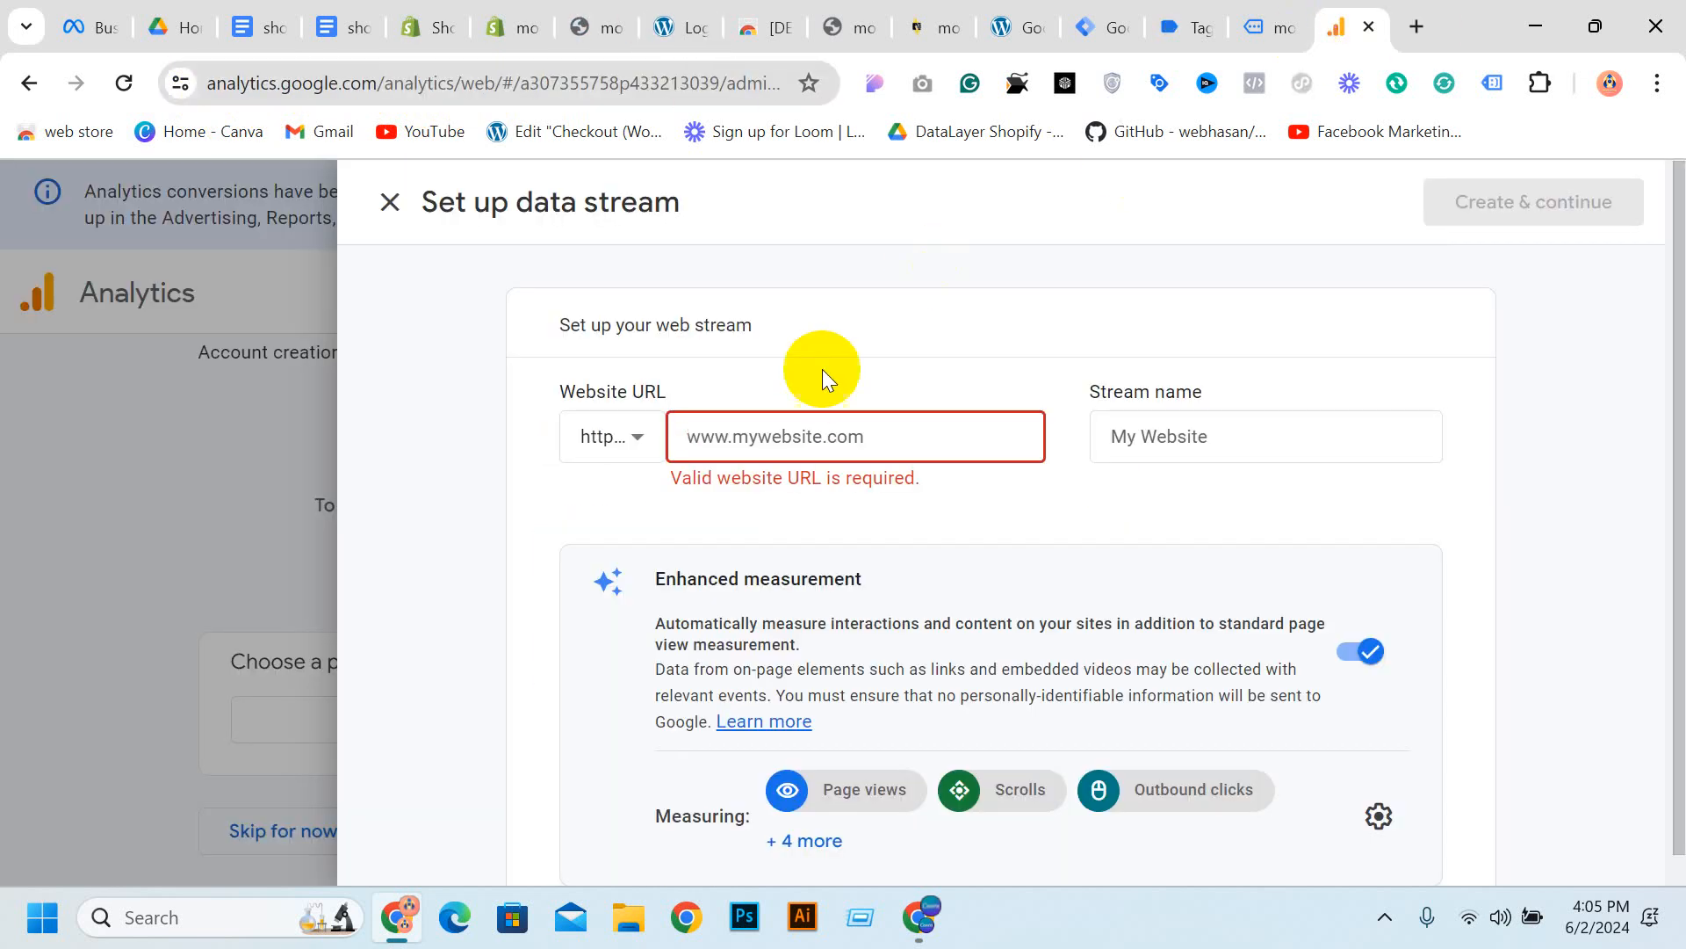
{"action": "key", "text": "ctrl+v"}
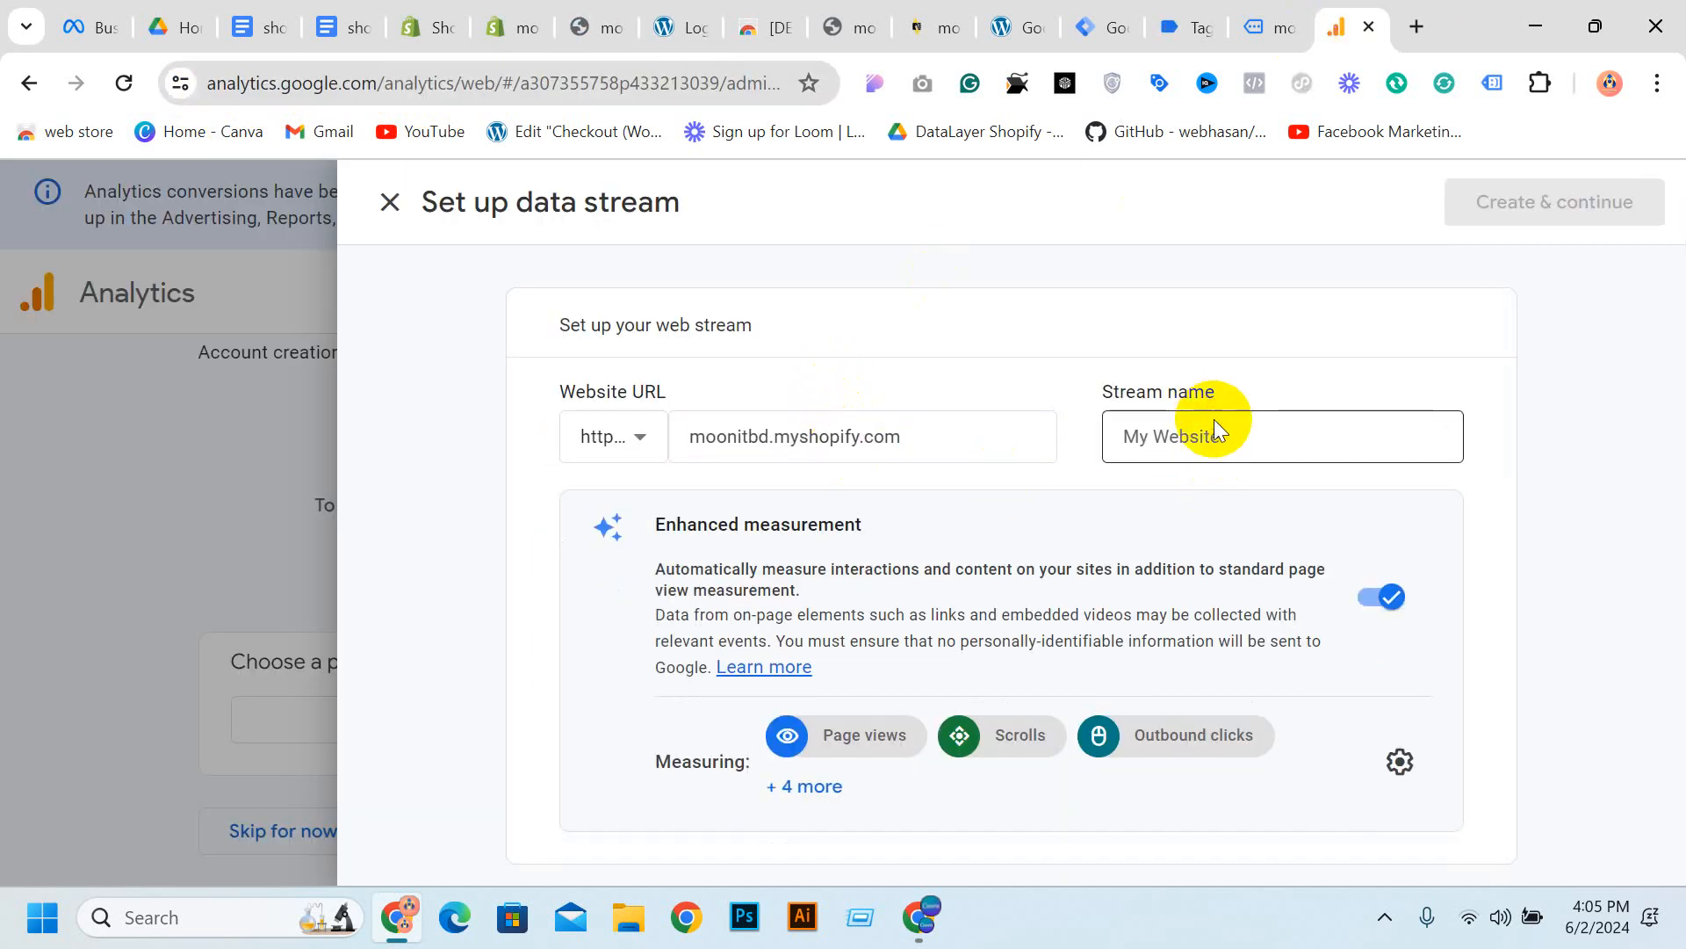
Name the stream moonitbd.myshopify and create it with enhanced measurement on
{"action": "left_click", "coordinate": [1212, 429]}
{"action": "key", "text": "ctrl+v"}
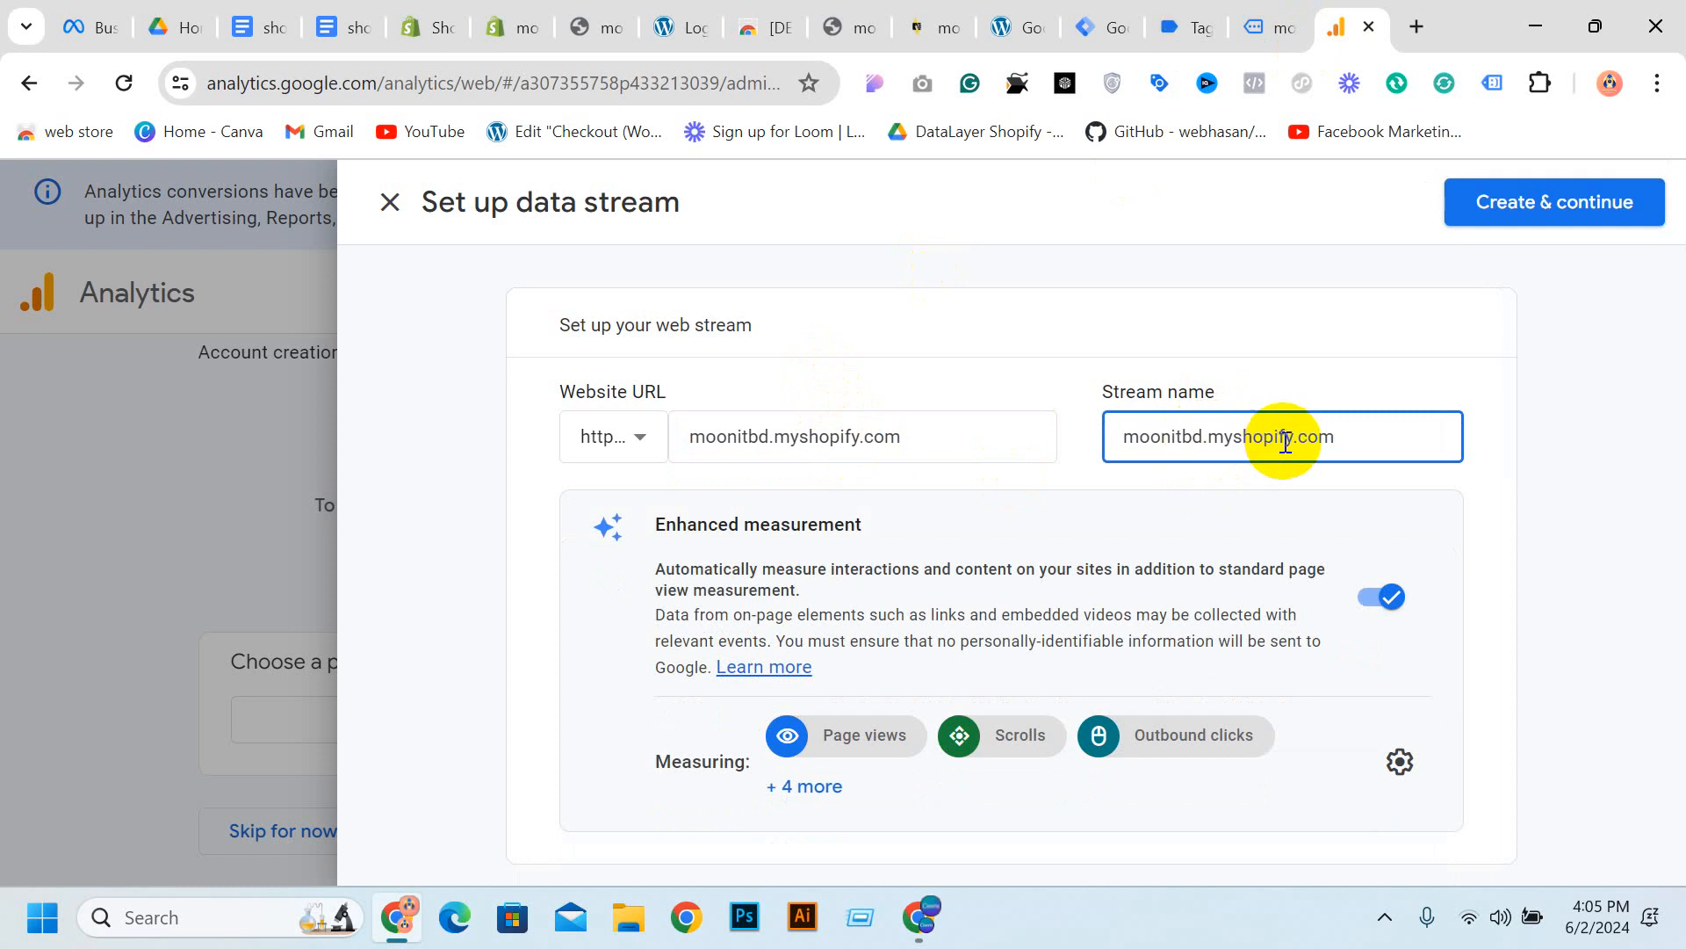
{"action": "left_click_drag", "start_coordinate": [1278, 437], "coordinate": [1336, 436]}
{"action": "left_click", "coordinate": [1350, 437]}
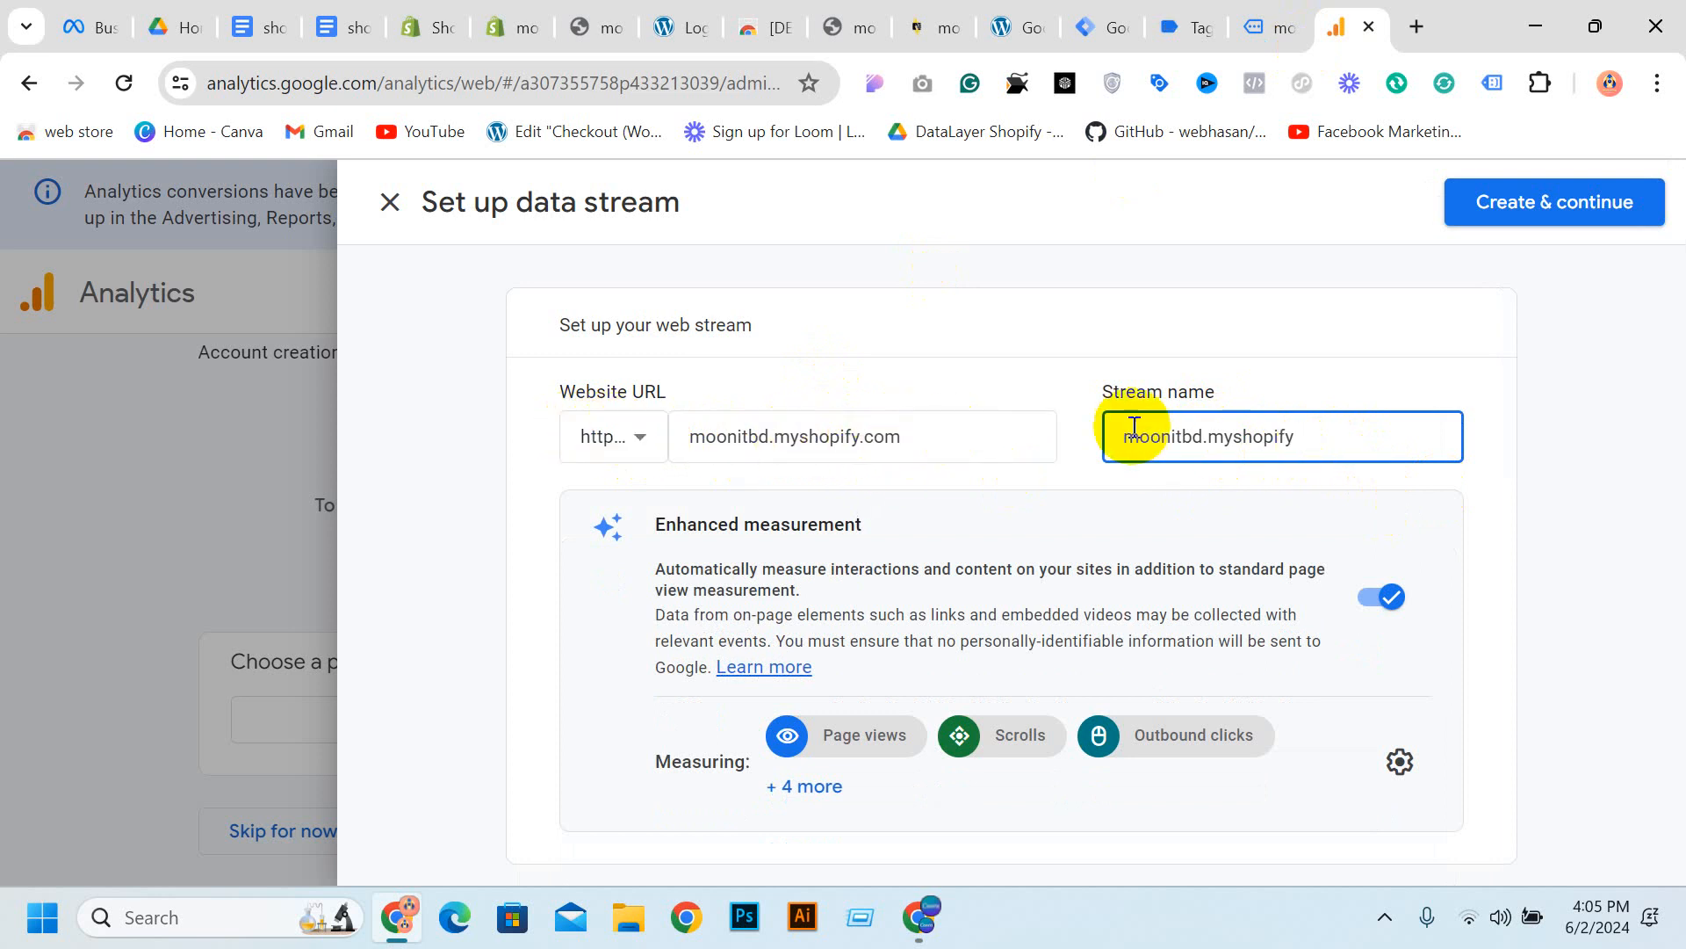
{"action": "left_click", "coordinate": [1551, 205]}
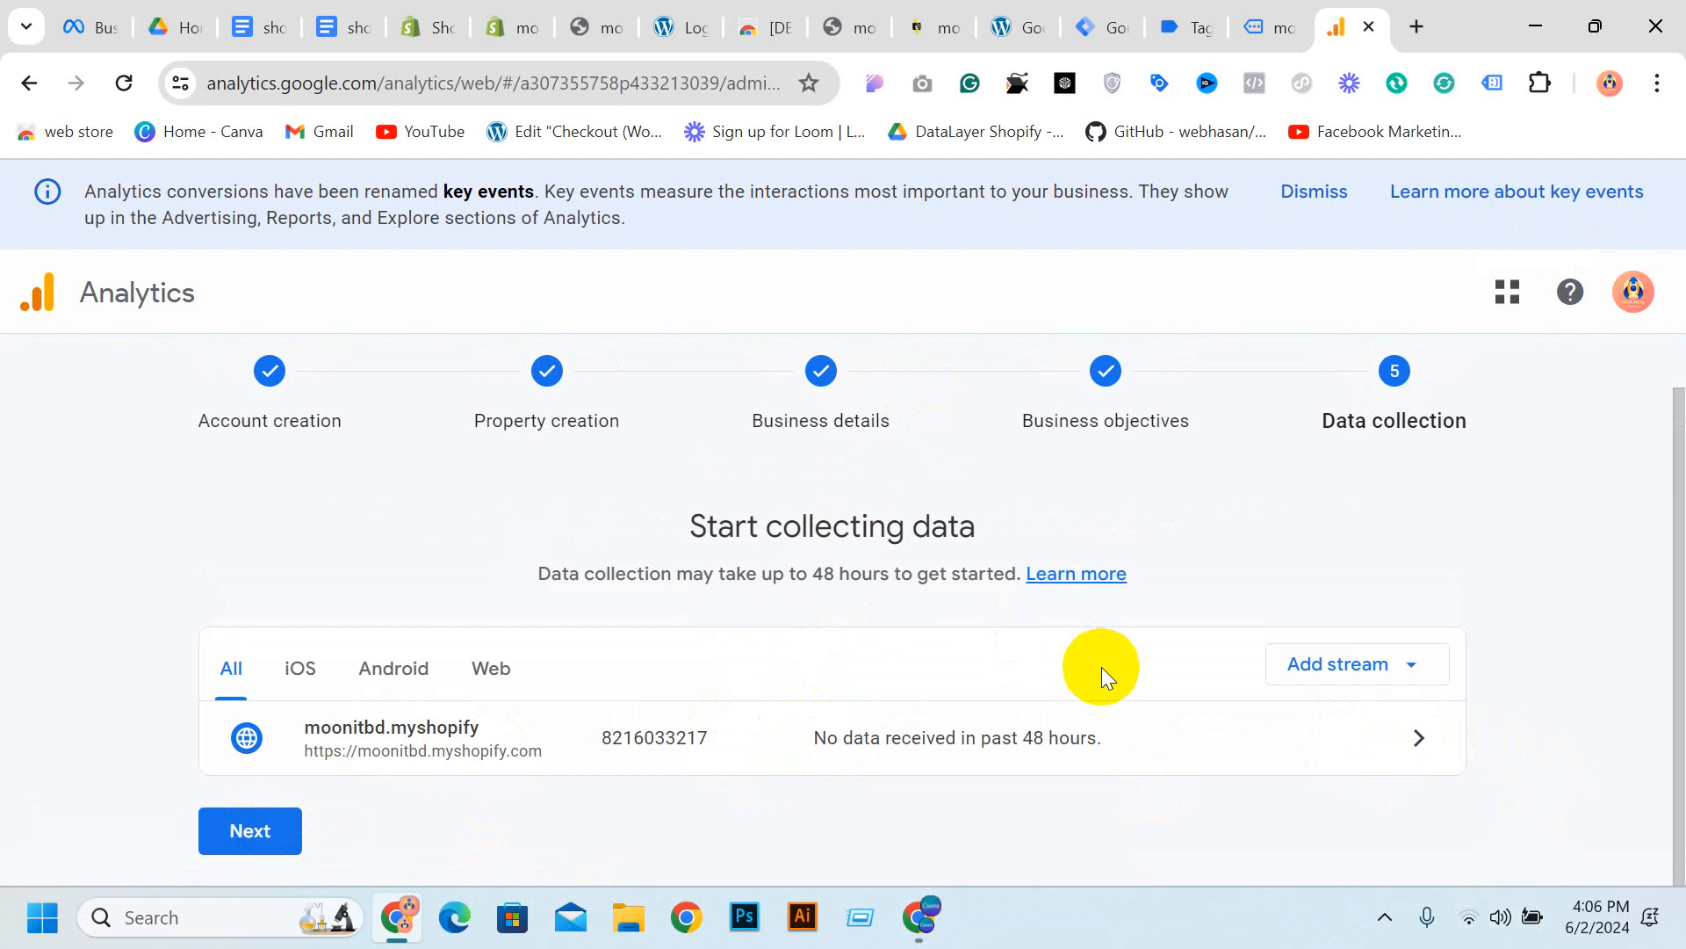
{"action": "left_click", "coordinate": [1086, 30]}
{"action": "left_click", "coordinate": [947, 24]}
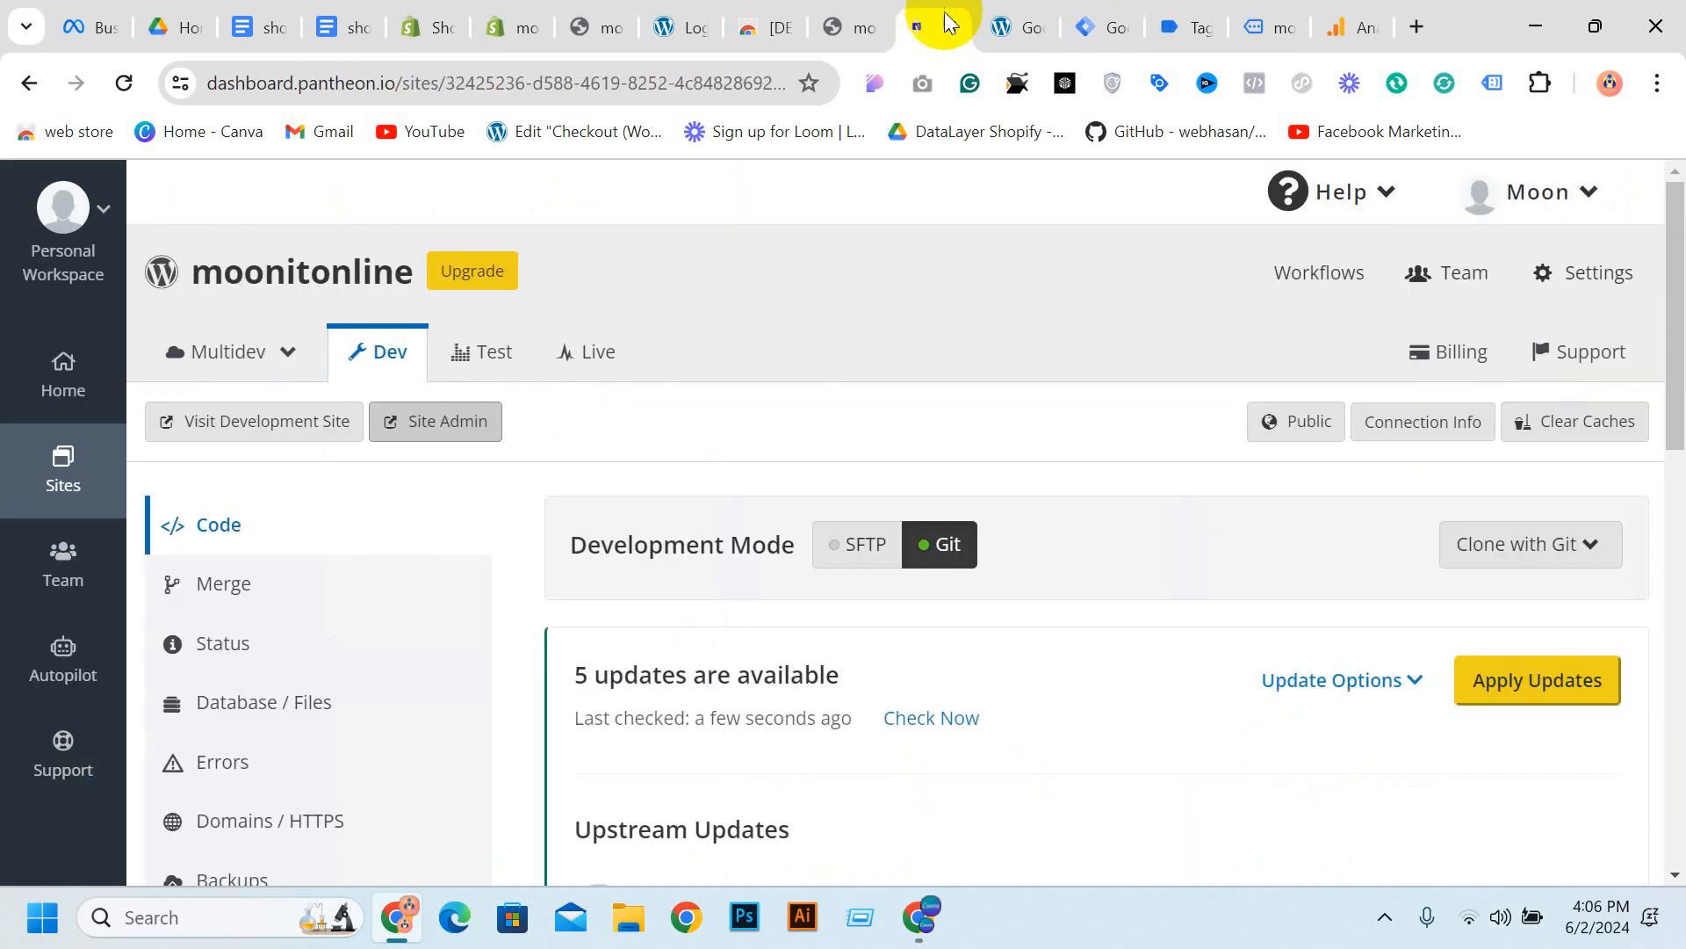
{"action": "left_click", "coordinate": [852, 27]}
{"action": "left_click", "coordinate": [1339, 26]}
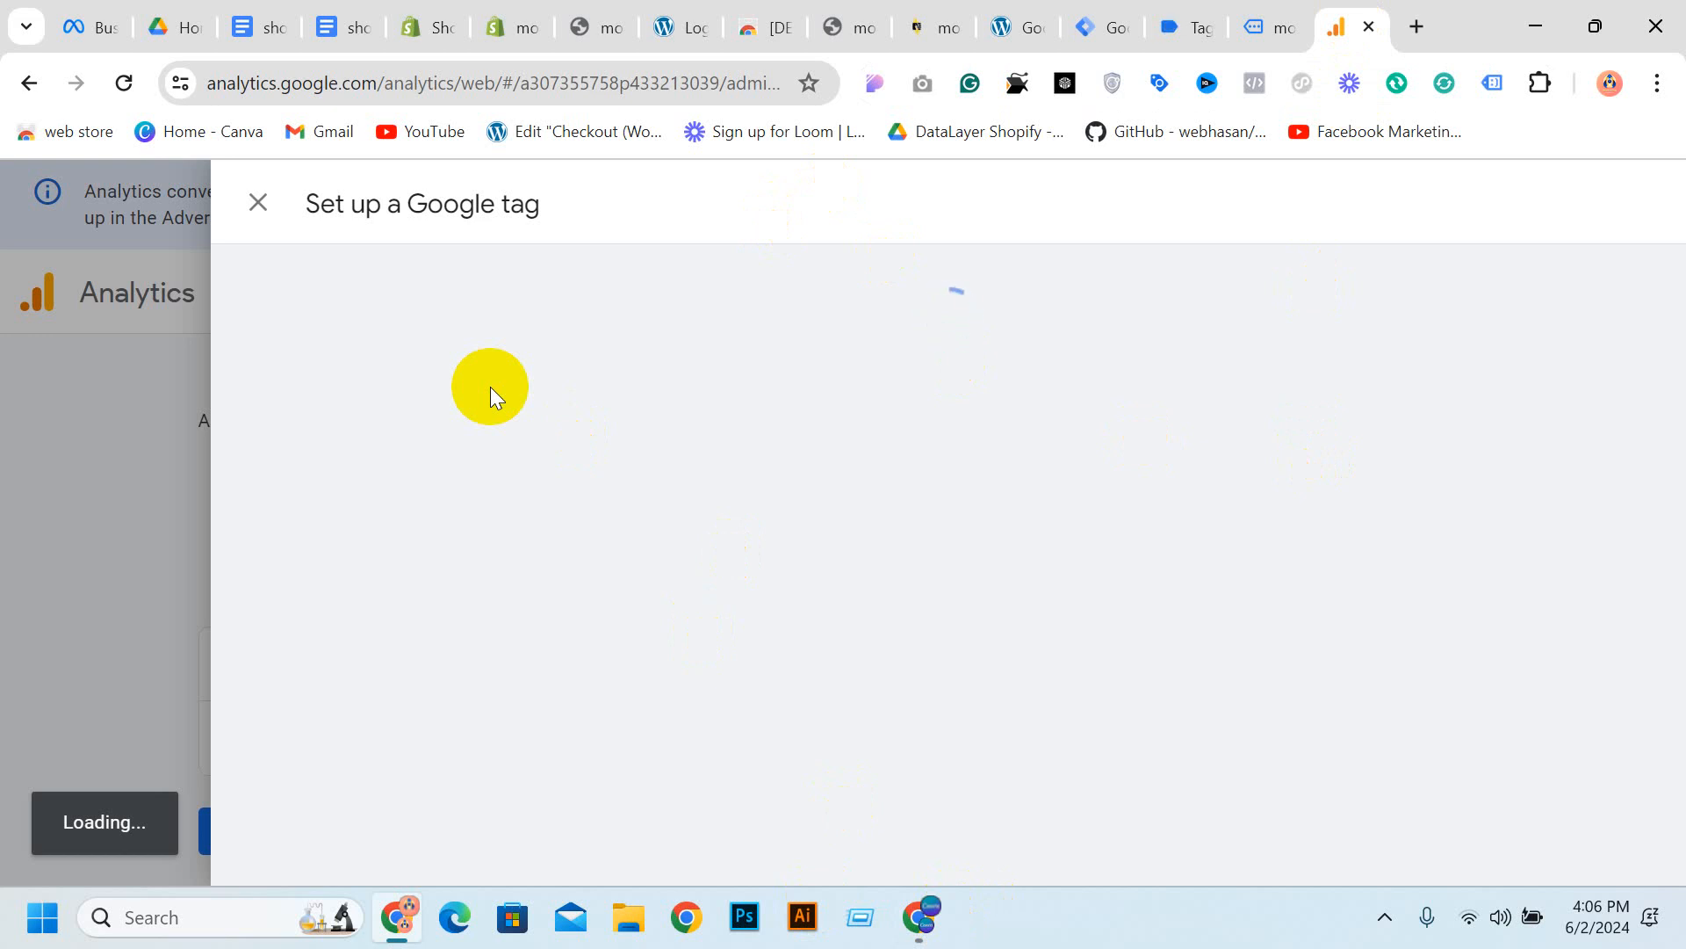
Review the manual Google tag installation instructions, copy the gtag.js snippet, and close the setup instructions
{"action": "scroll", "coordinate": [566, 378], "scroll_direction": "down", "scroll_amount": 3}
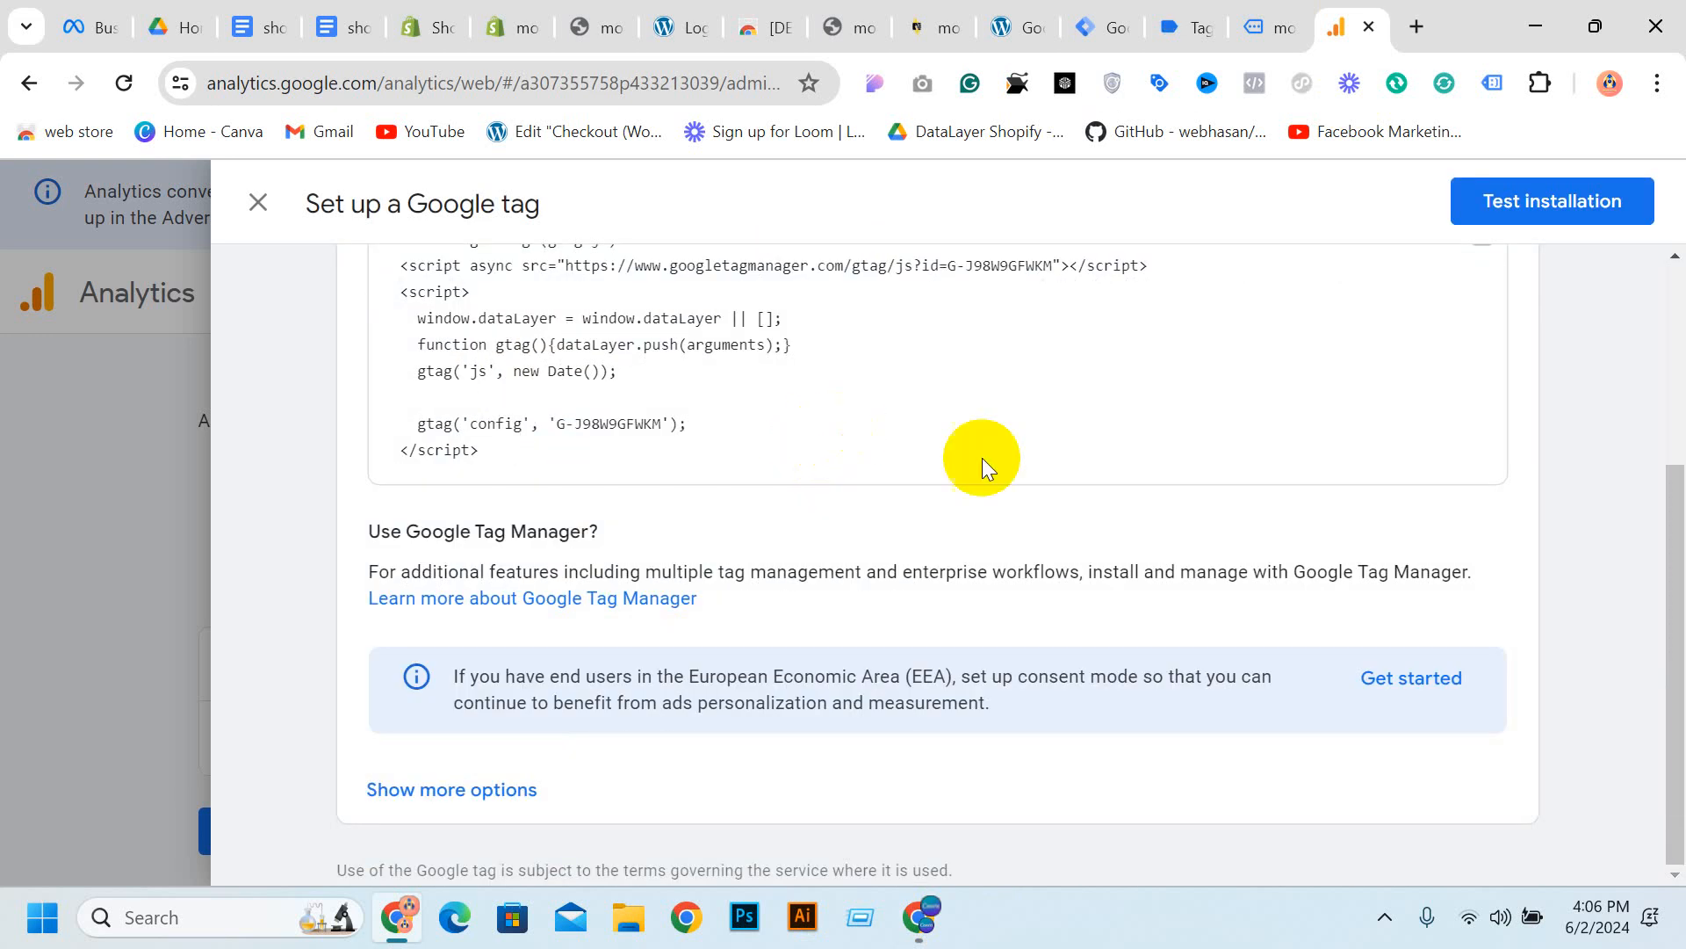
{"action": "scroll", "coordinate": [1204, 476], "scroll_direction": "up", "scroll_amount": 4}
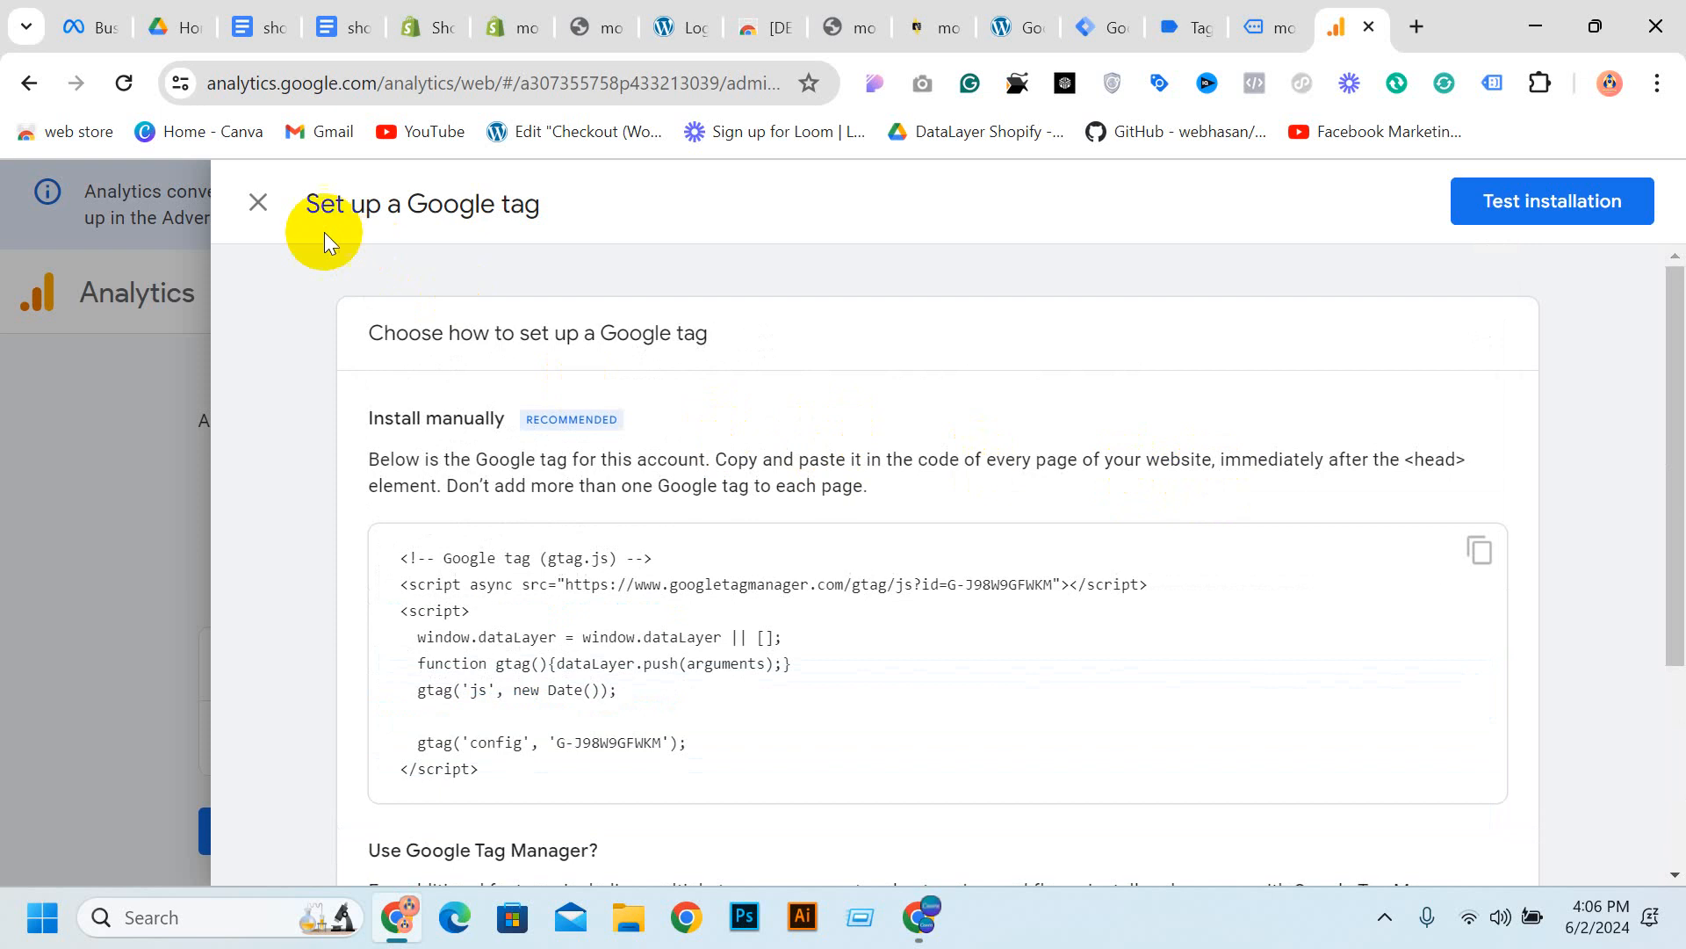
{"action": "scroll", "coordinate": [821, 515], "scroll_direction": "down", "scroll_amount": 4}
{"action": "scroll", "coordinate": [742, 392], "scroll_direction": "up", "scroll_amount": 4}
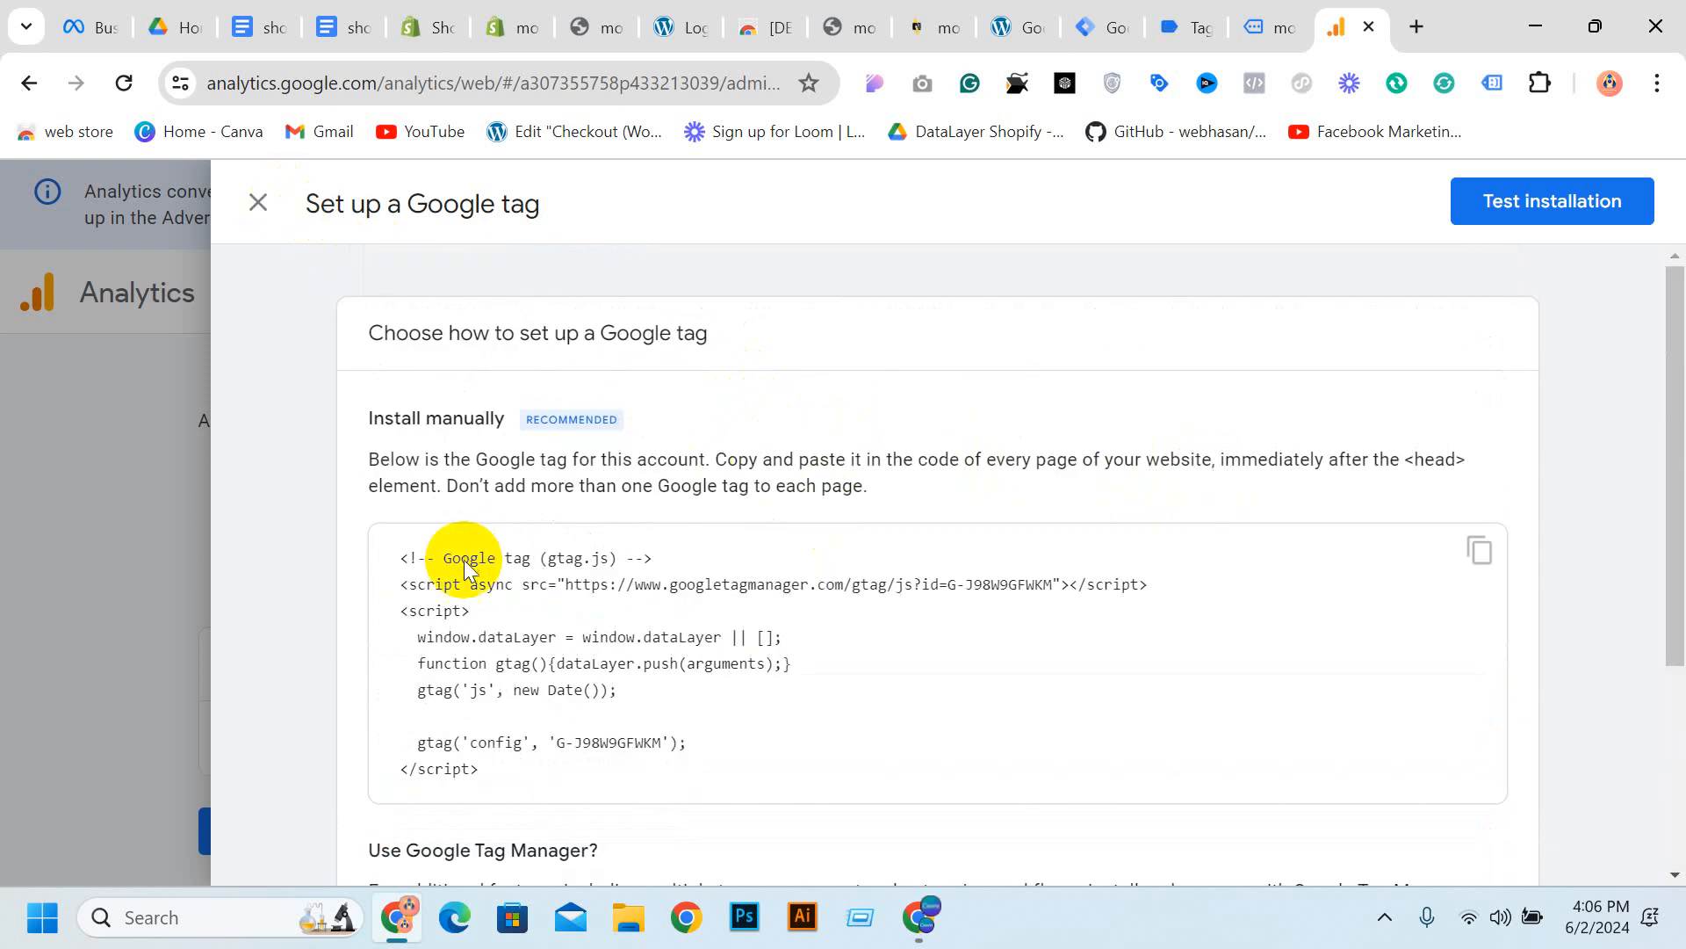
{"action": "left_click", "coordinate": [1480, 549]}
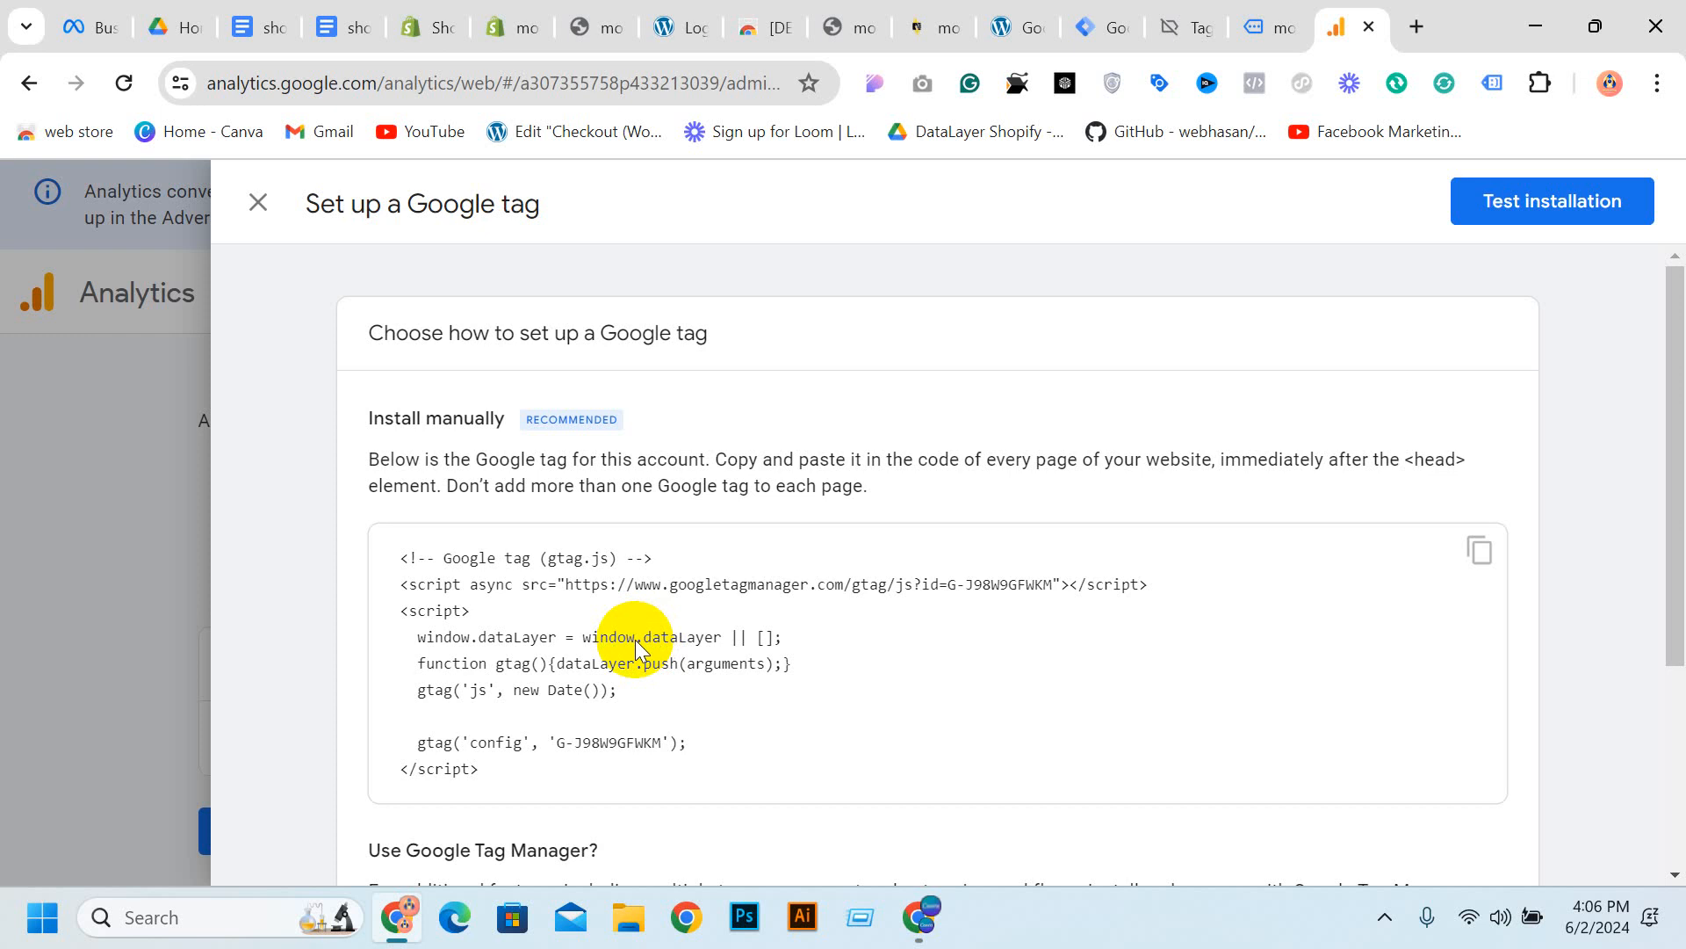
{"action": "left_click", "coordinate": [1476, 557]}
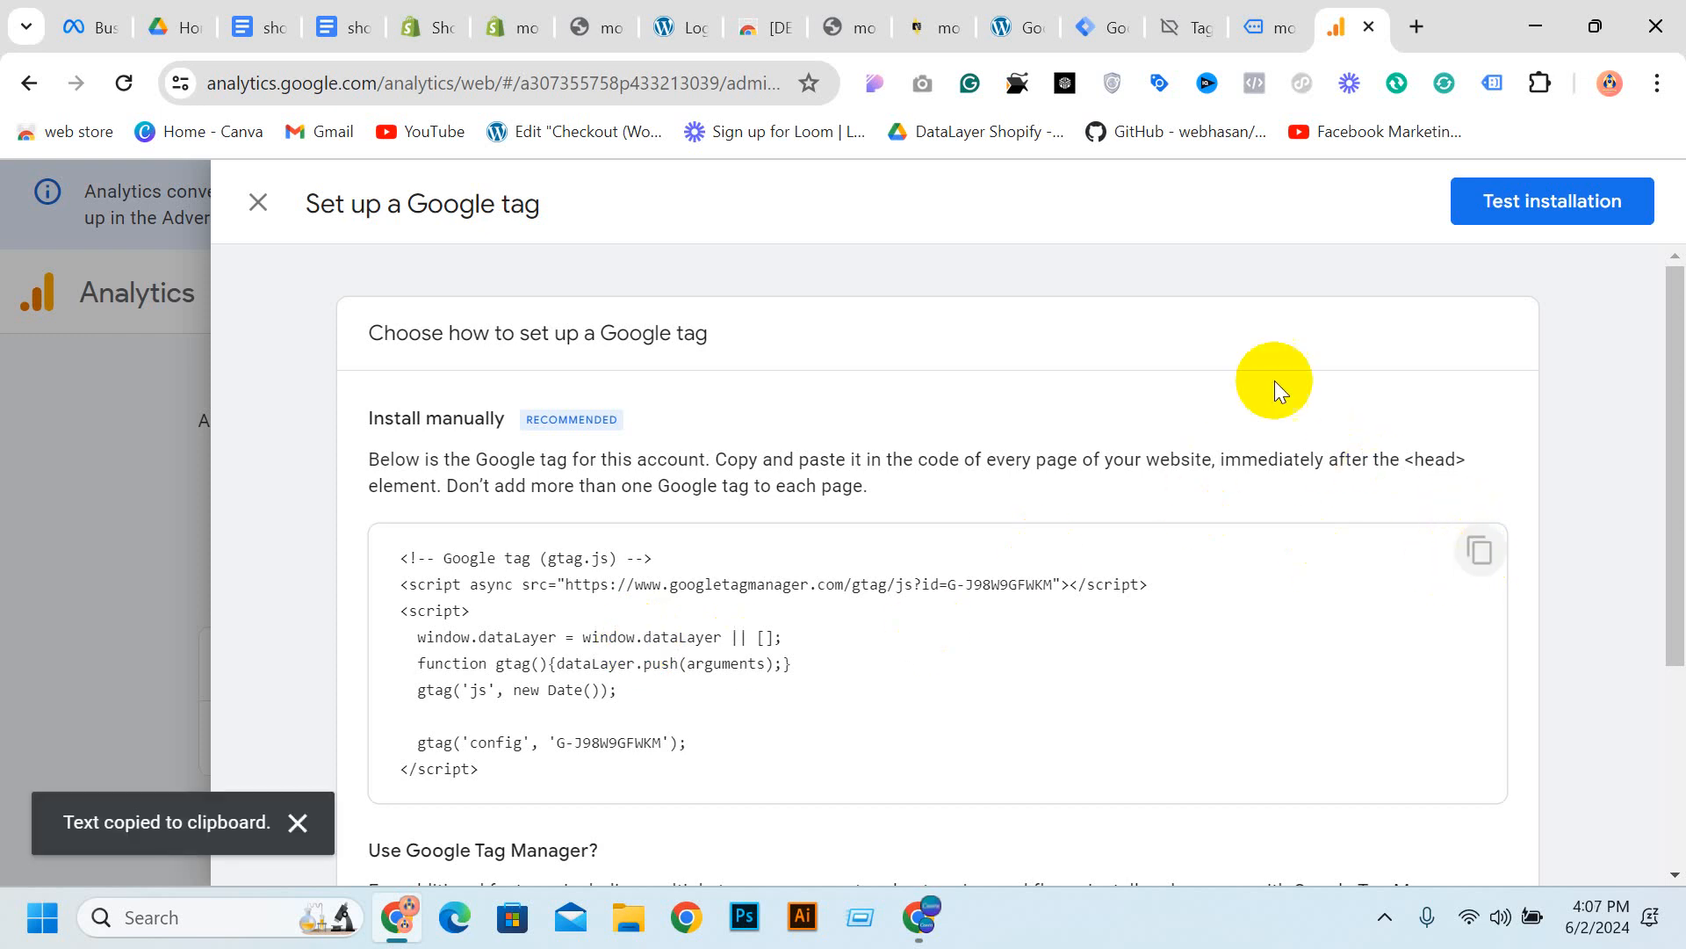
{"action": "left_click", "coordinate": [258, 203]}
Open the details of the moonitbd.myshopify web stream and copy its measurement ID
{"action": "left_click", "coordinate": [1418, 738]}
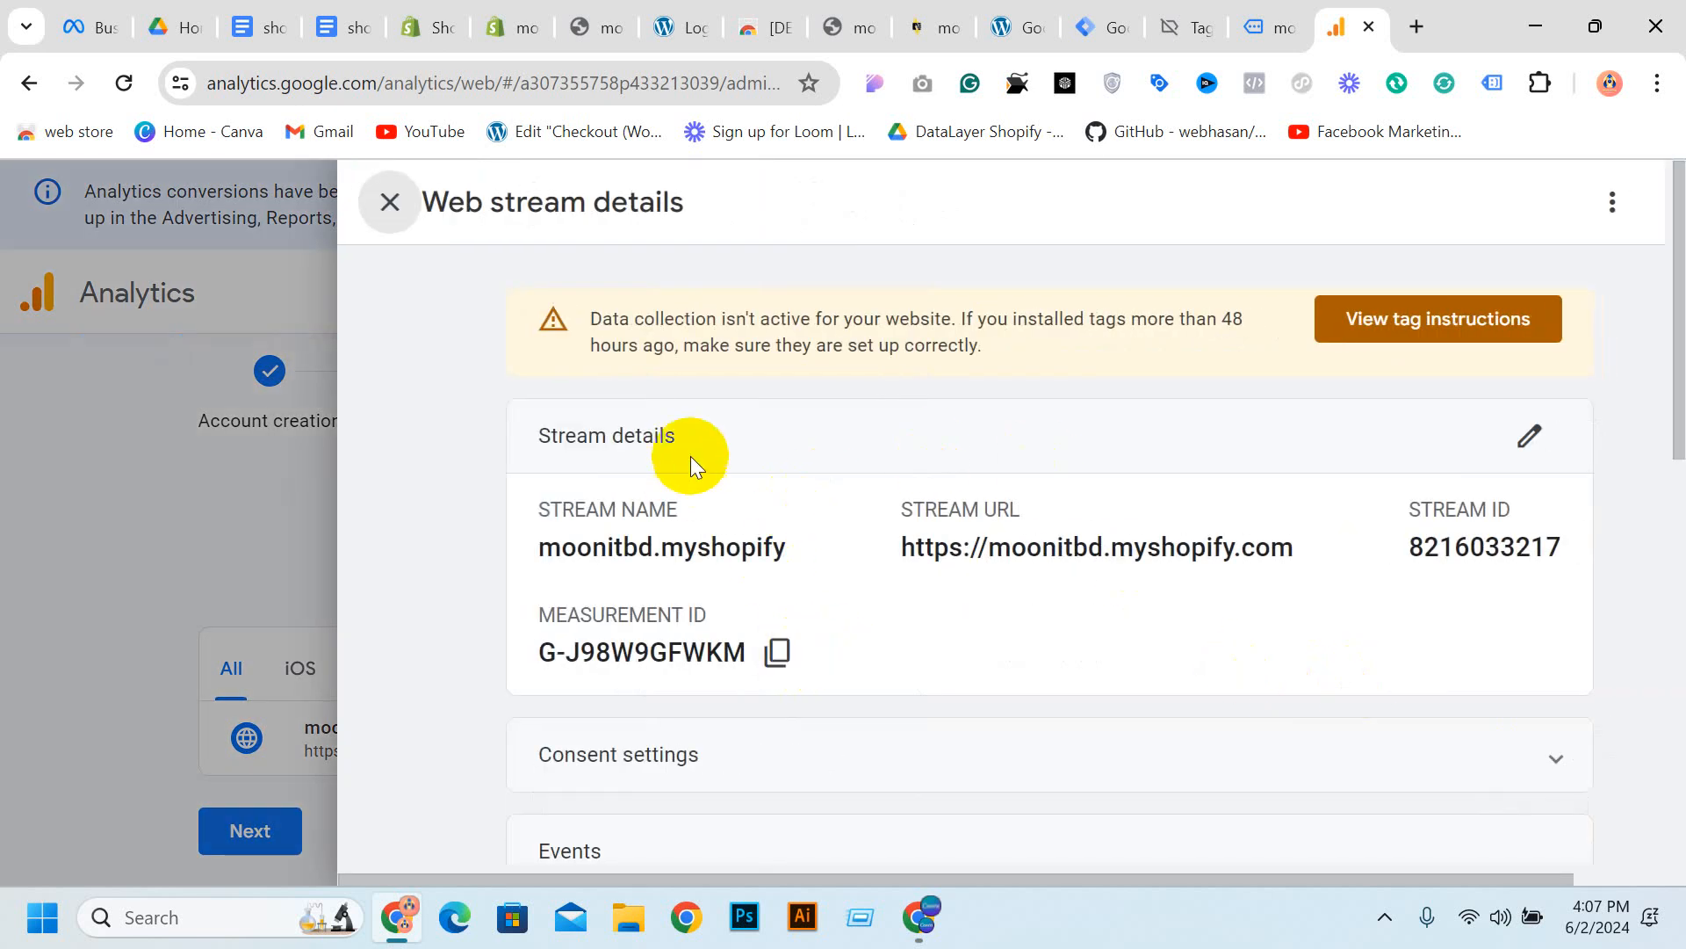
{"action": "left_click", "coordinate": [780, 654]}
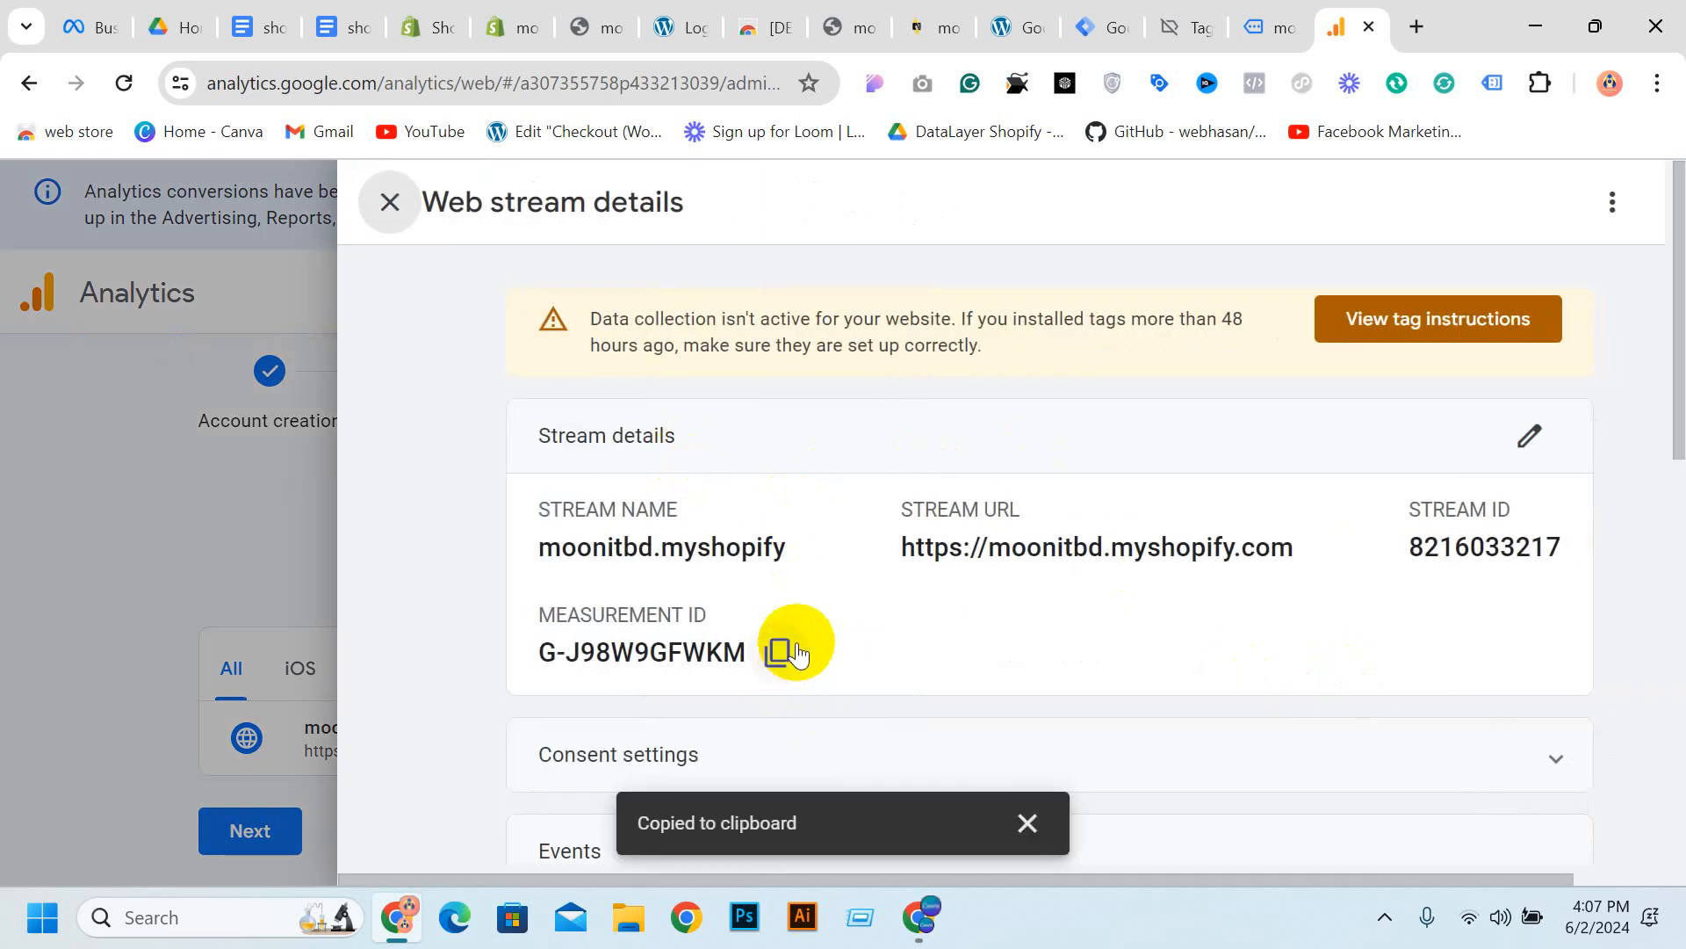
{"action": "left_click", "coordinate": [787, 655]}
{"action": "left_click", "coordinate": [787, 655]}
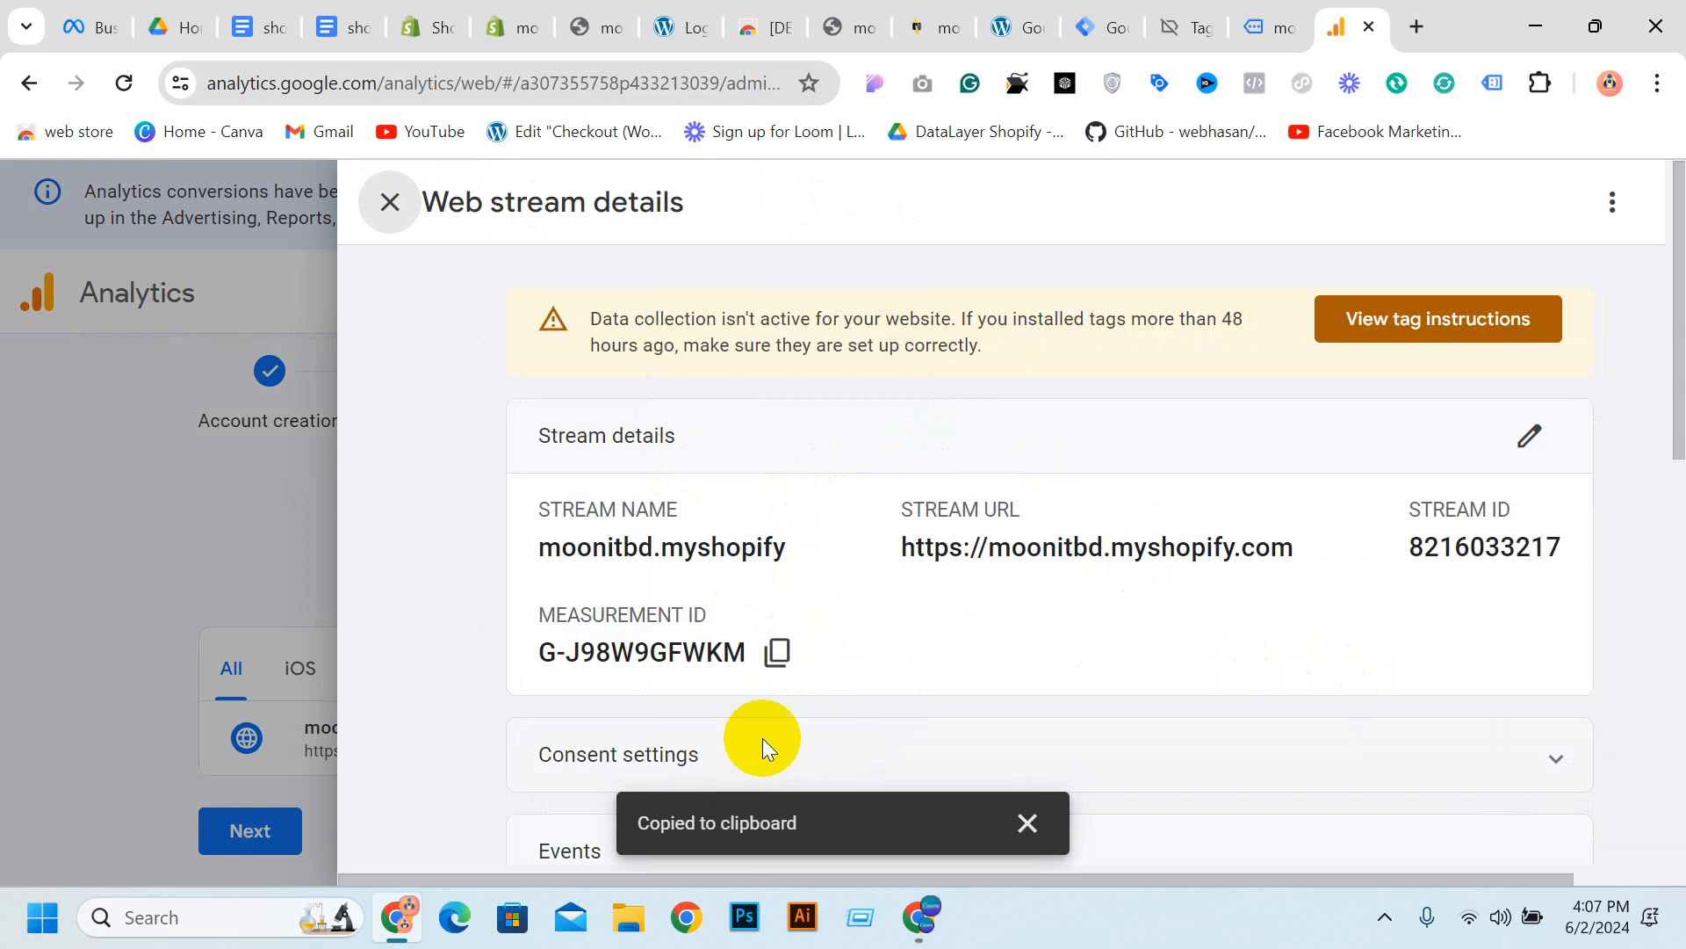
Switch to Tag Manager, open the tags of the moonitbd.myshopify Web container, and start a new tag
{"action": "left_click", "coordinate": [1091, 24]}
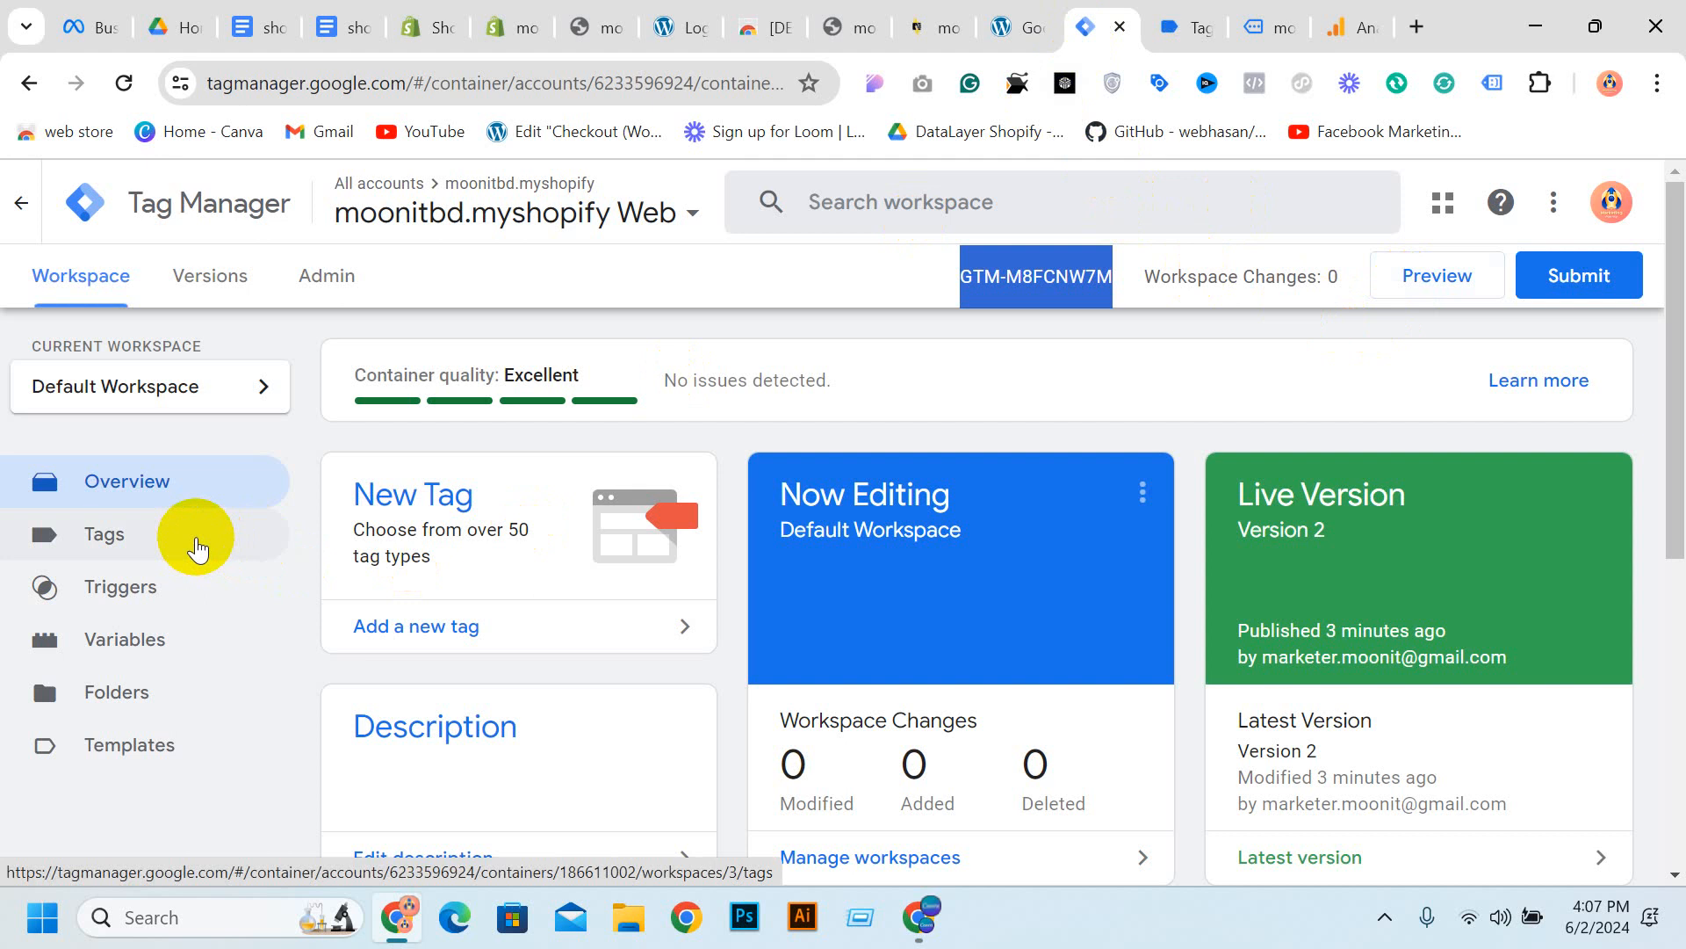
{"action": "left_click", "coordinate": [199, 548]}
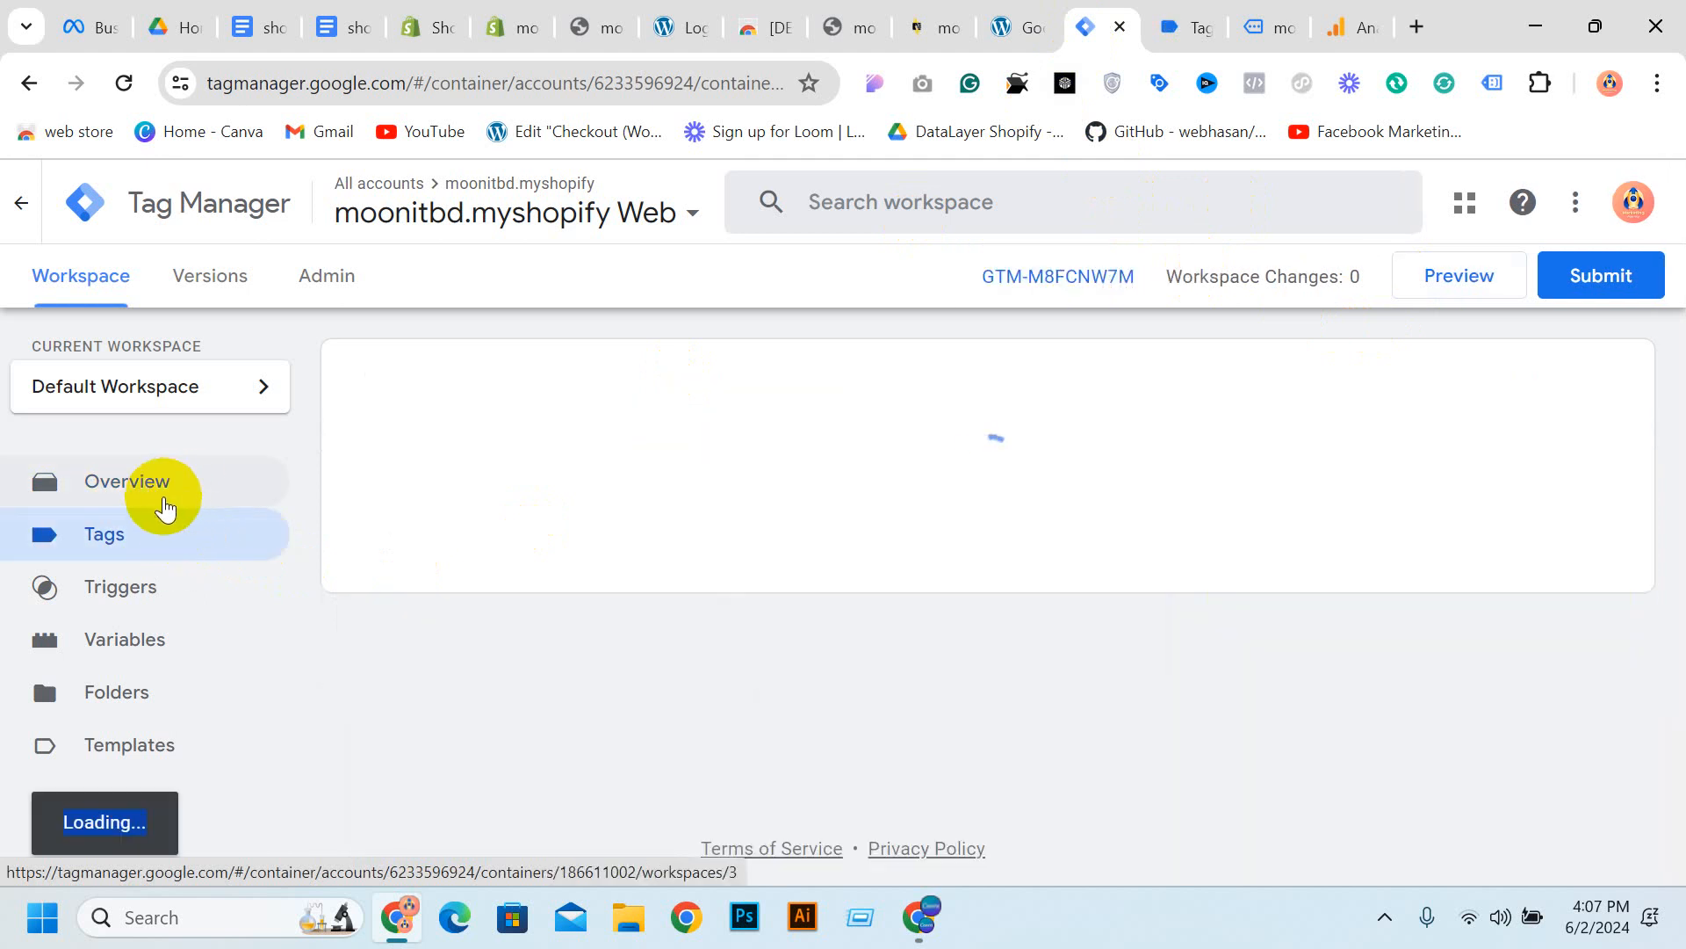
{"action": "left_click", "coordinate": [160, 501]}
{"action": "left_click", "coordinate": [159, 528]}
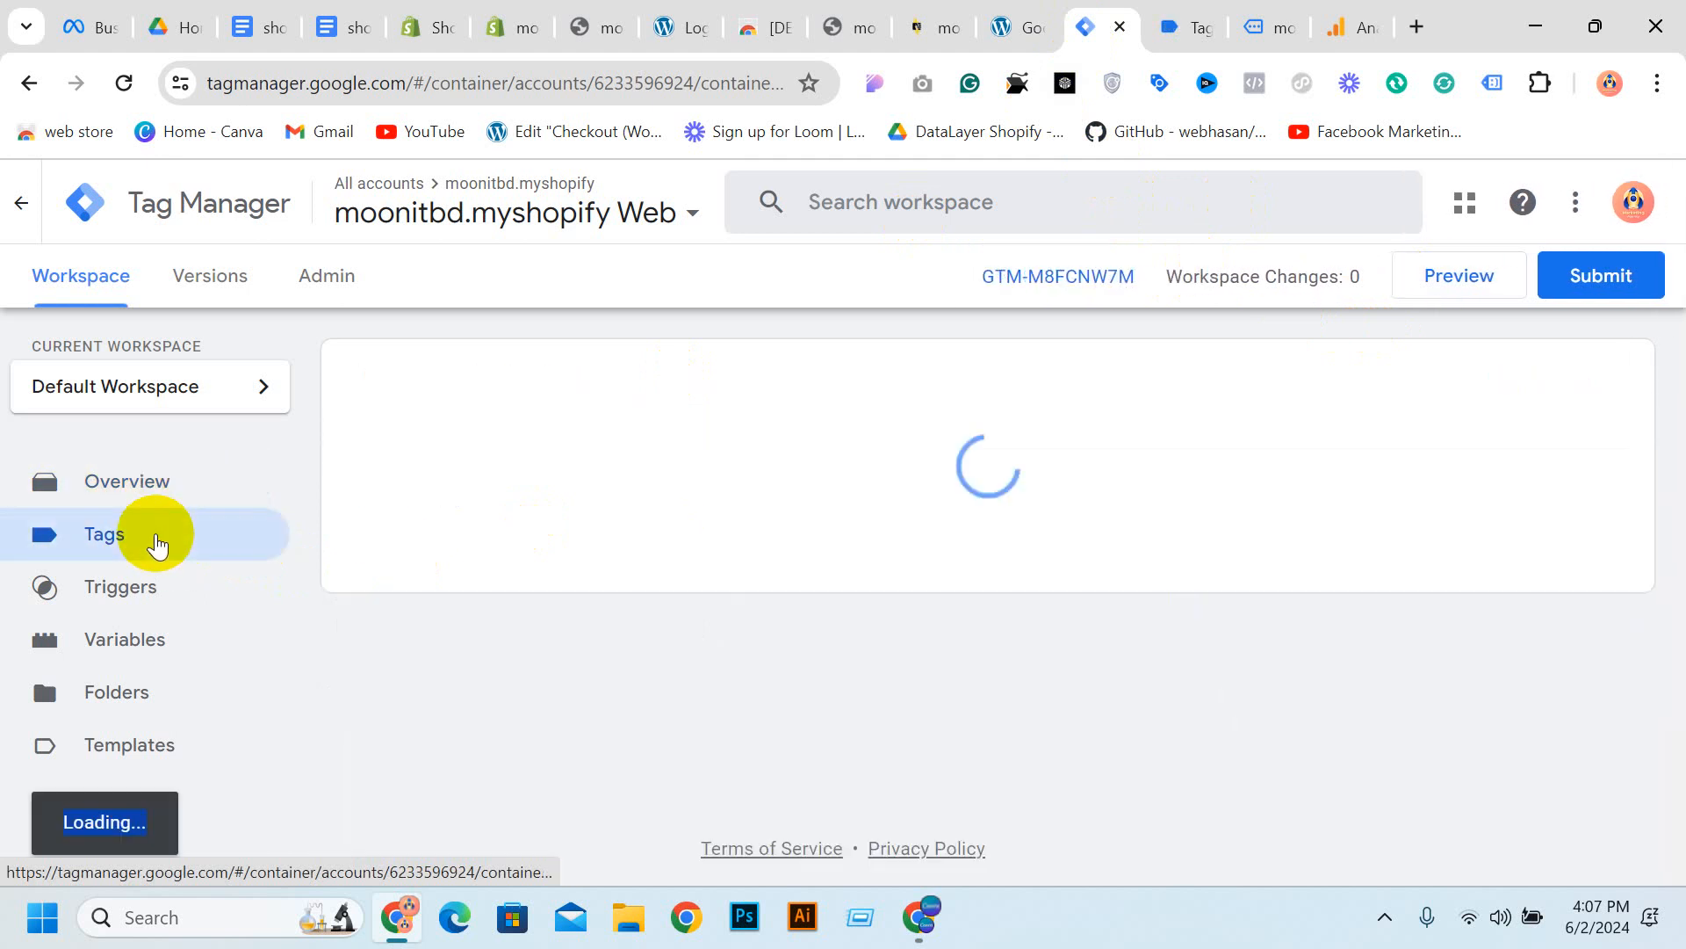
{"action": "left_click", "coordinate": [114, 481]}
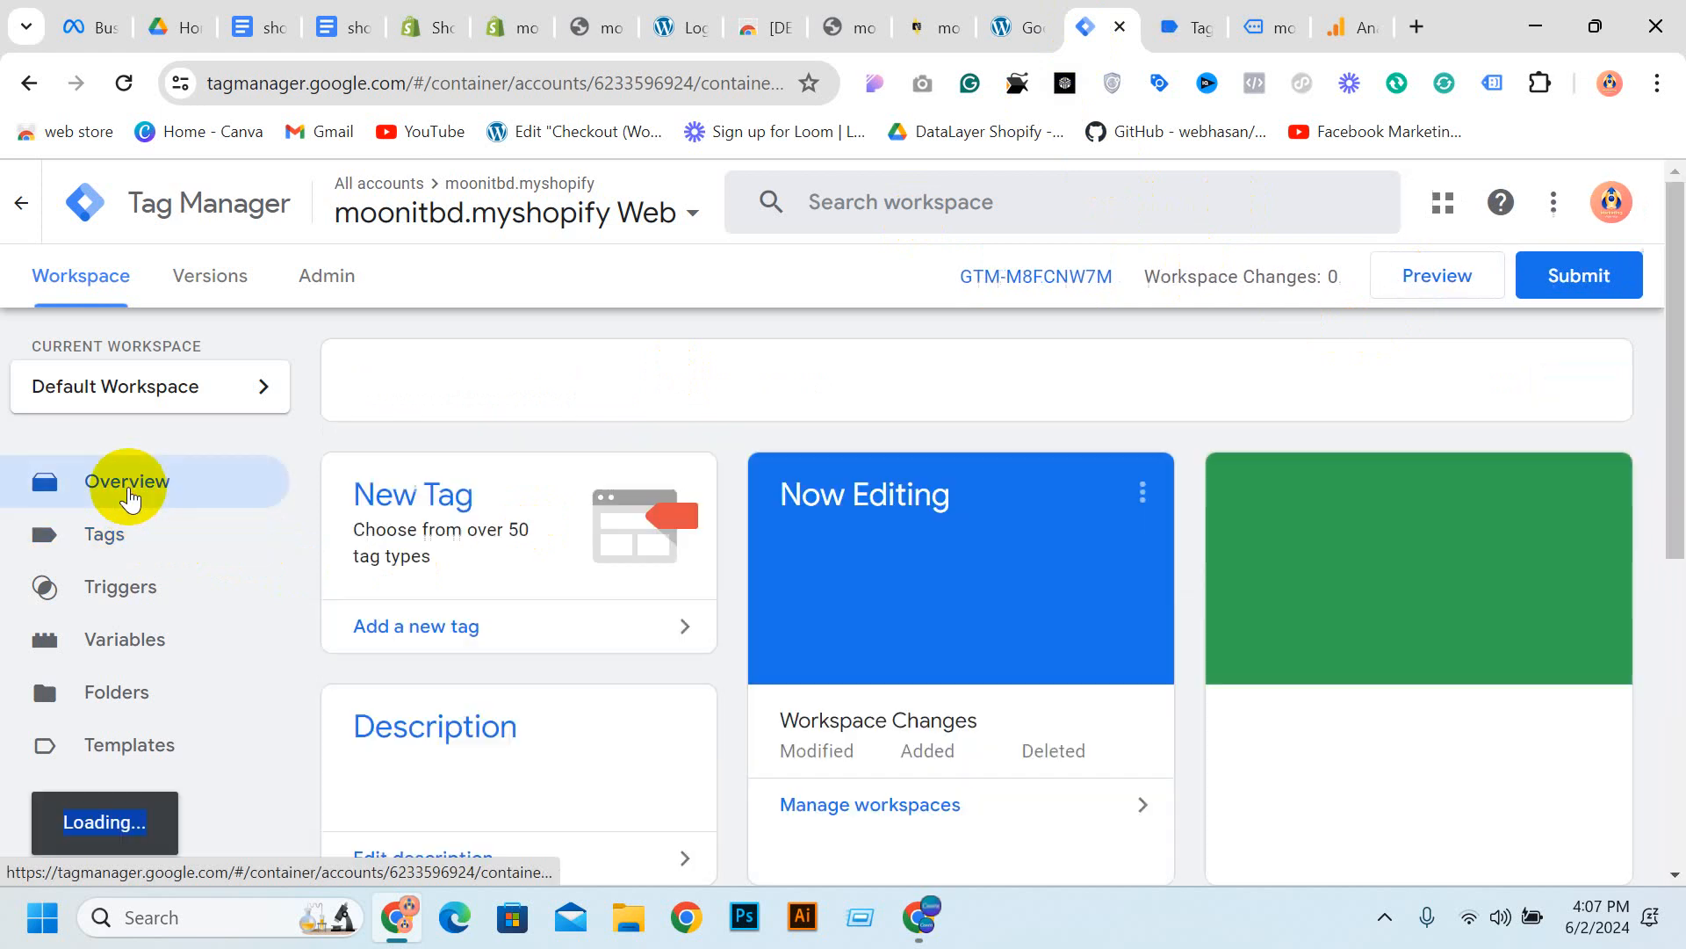
{"action": "left_click", "coordinate": [112, 552]}
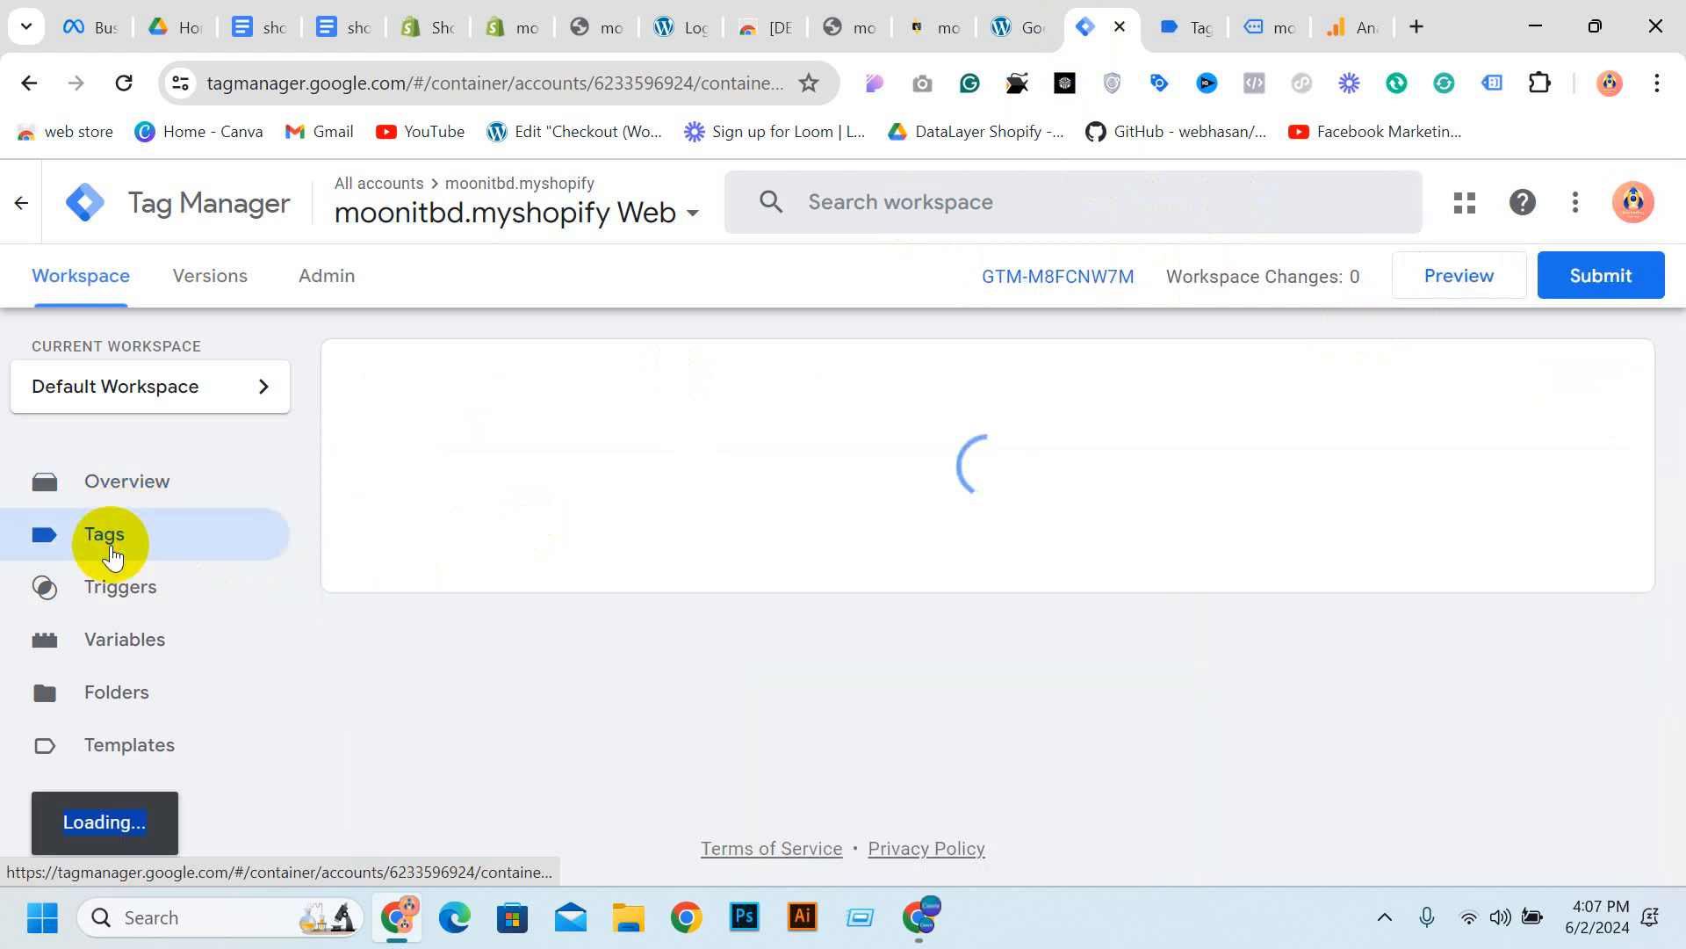
{"action": "left_click", "coordinate": [1603, 400]}
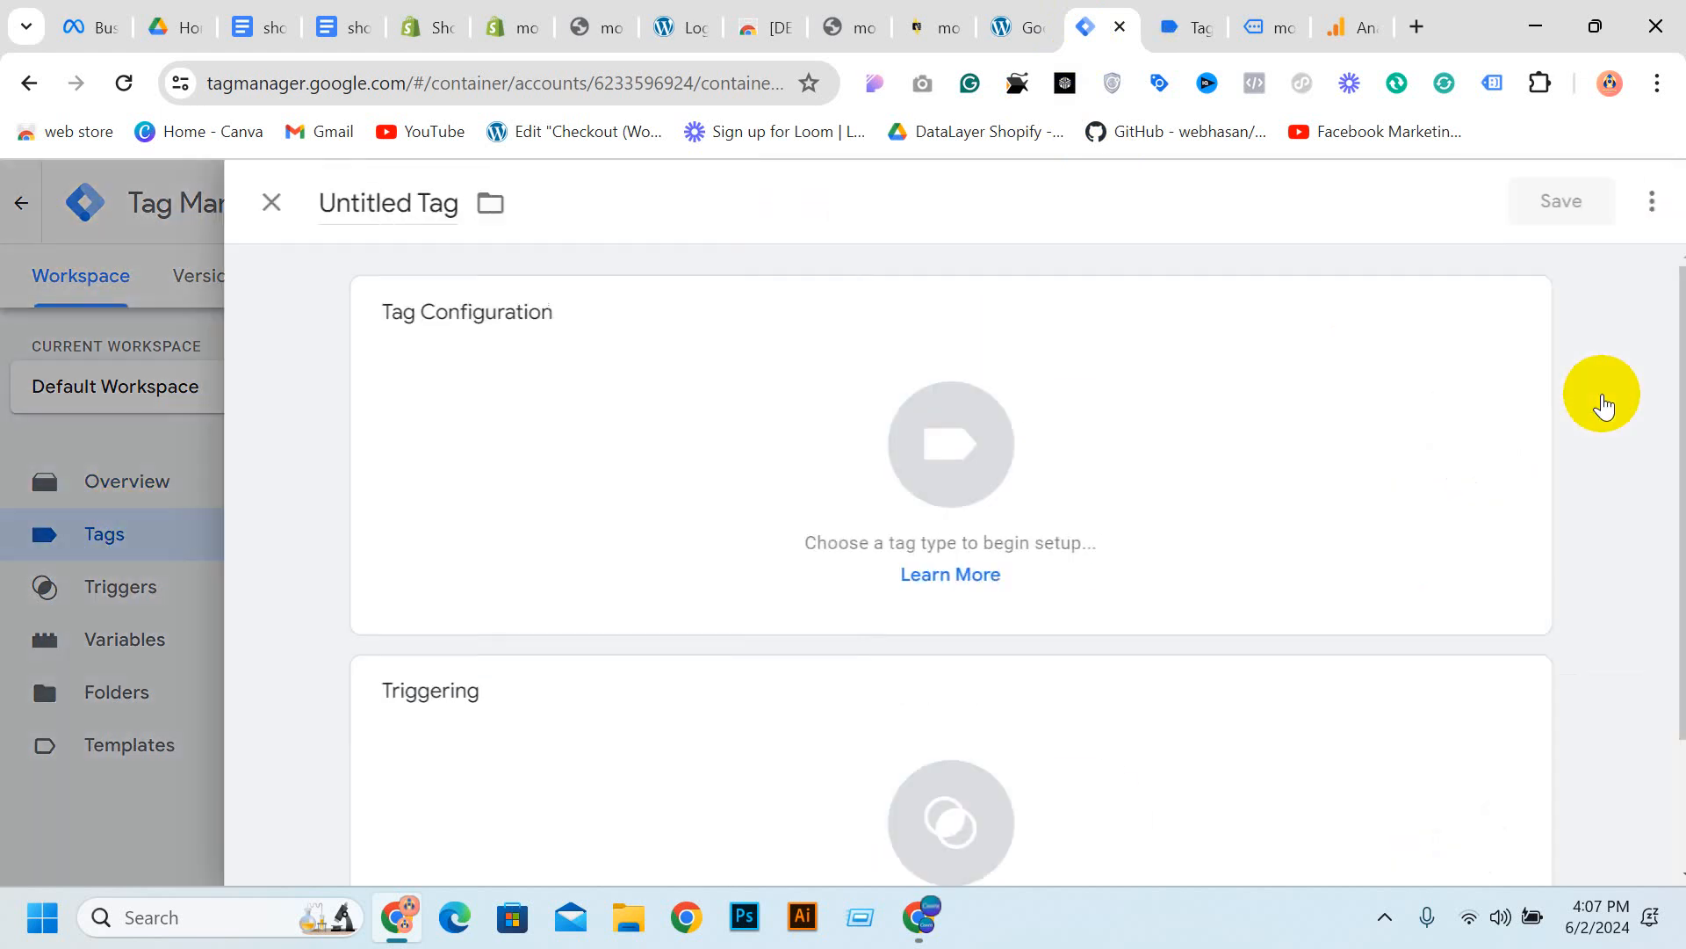
Configure the new tag as Google Analytics: GA4 Event with measurement ID G-J98W9GFWKM
{"action": "left_click", "coordinate": [558, 358]}
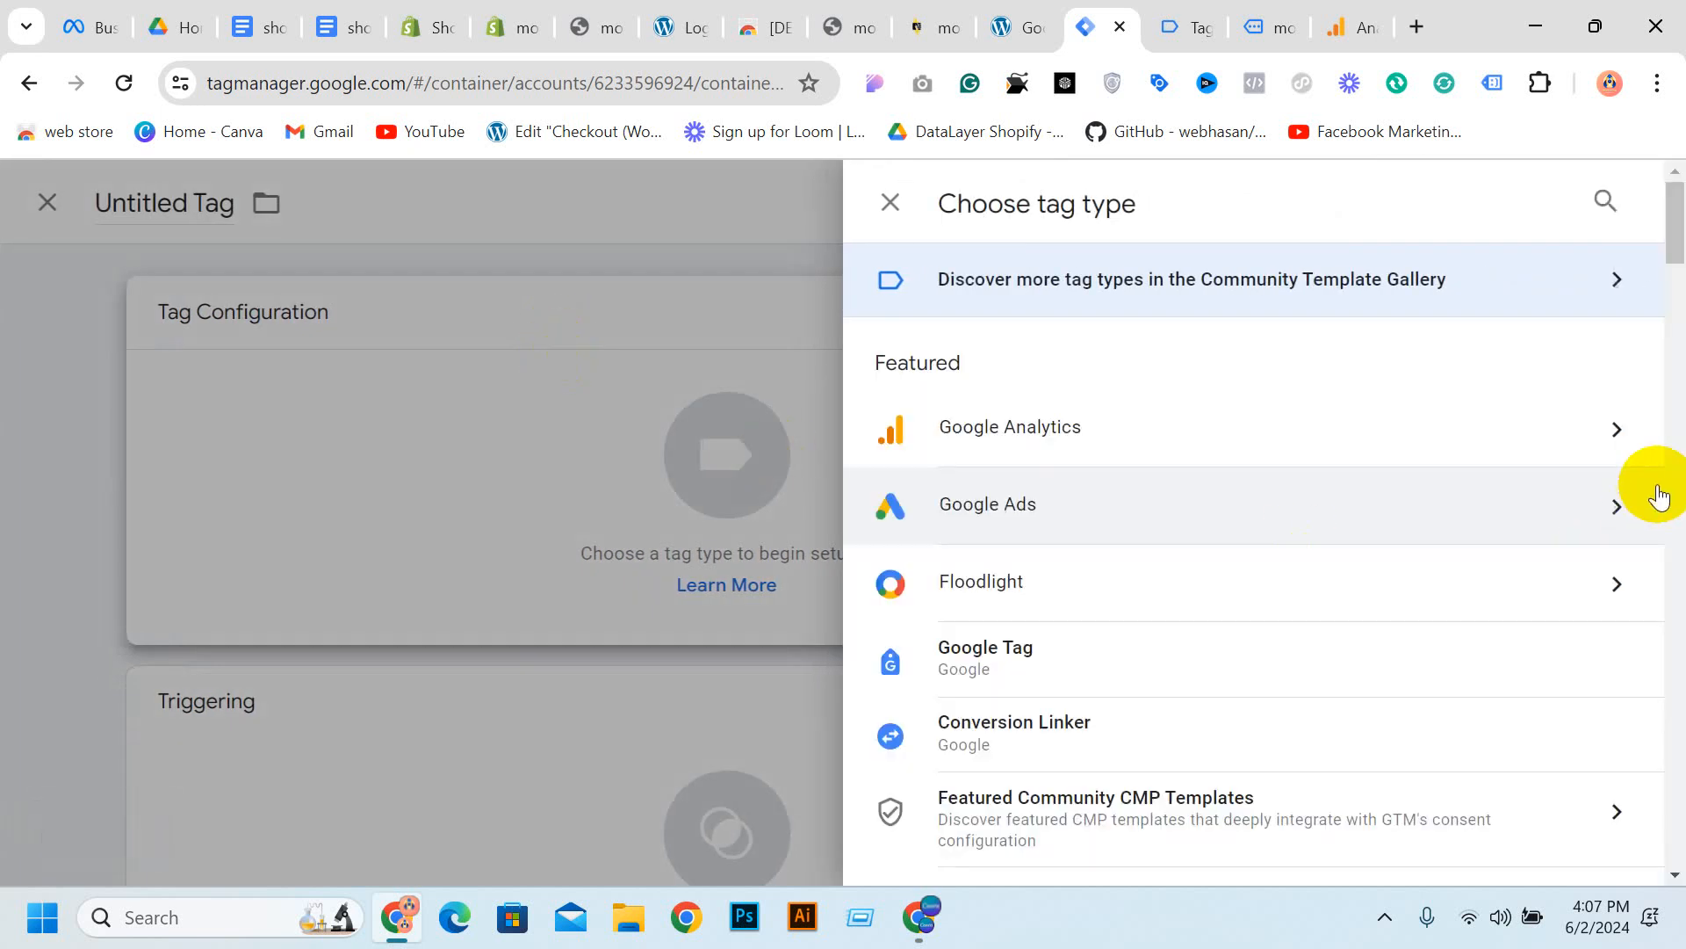
{"action": "left_click", "coordinate": [1227, 437]}
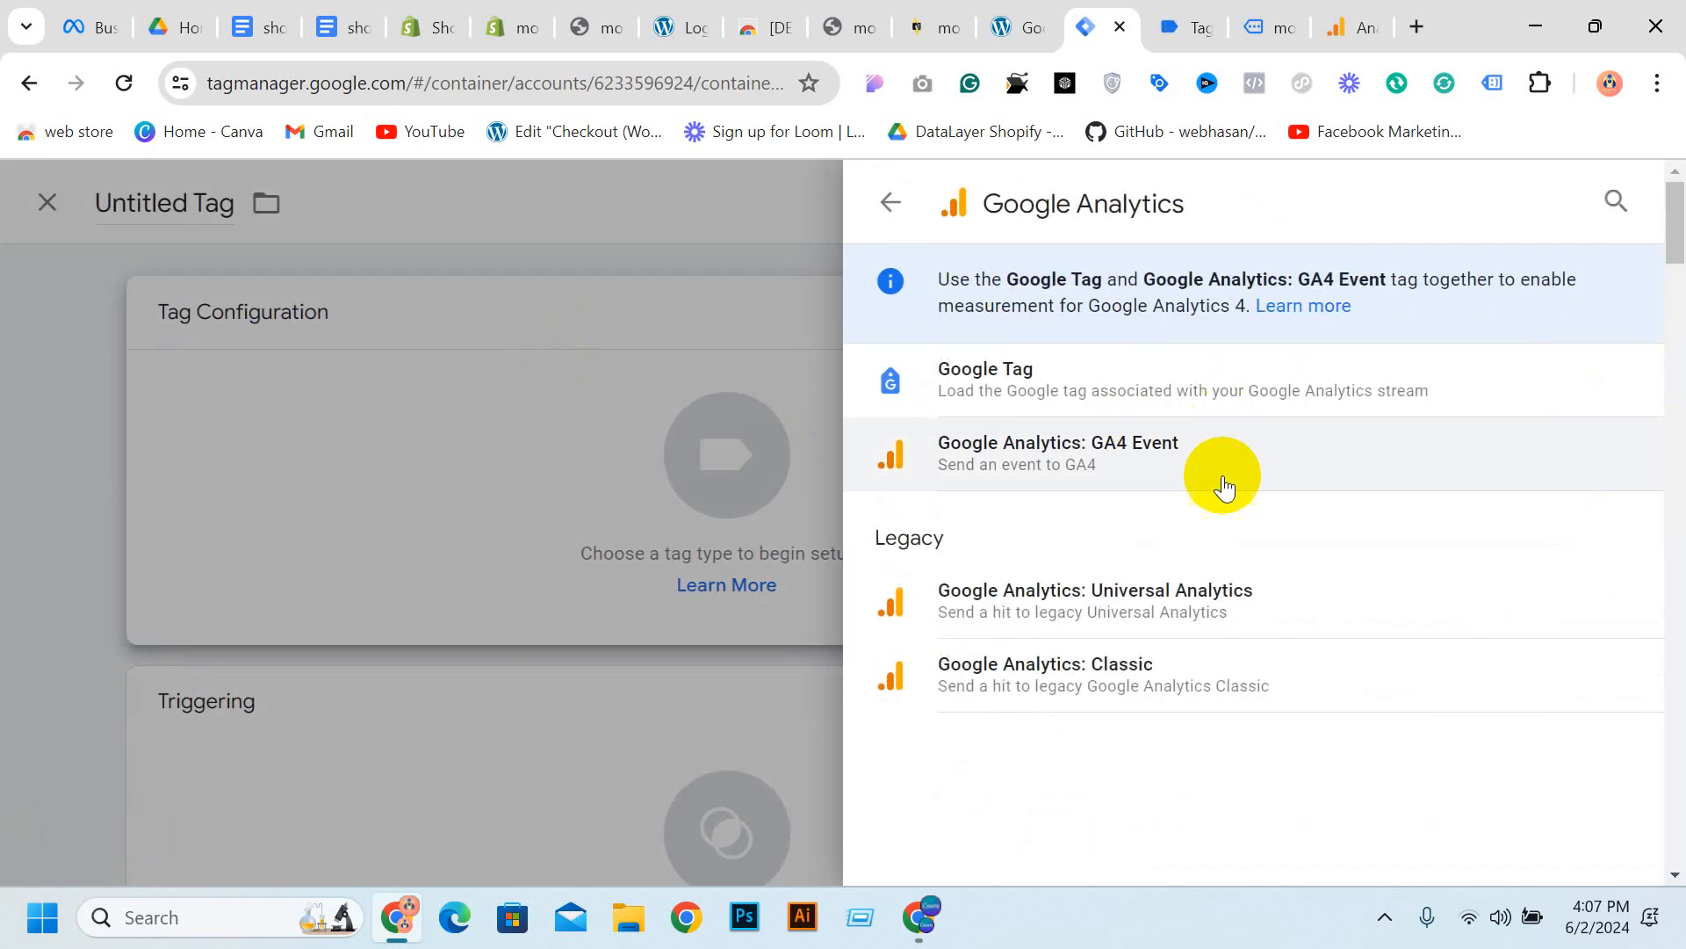
{"action": "left_click", "coordinate": [1157, 455]}
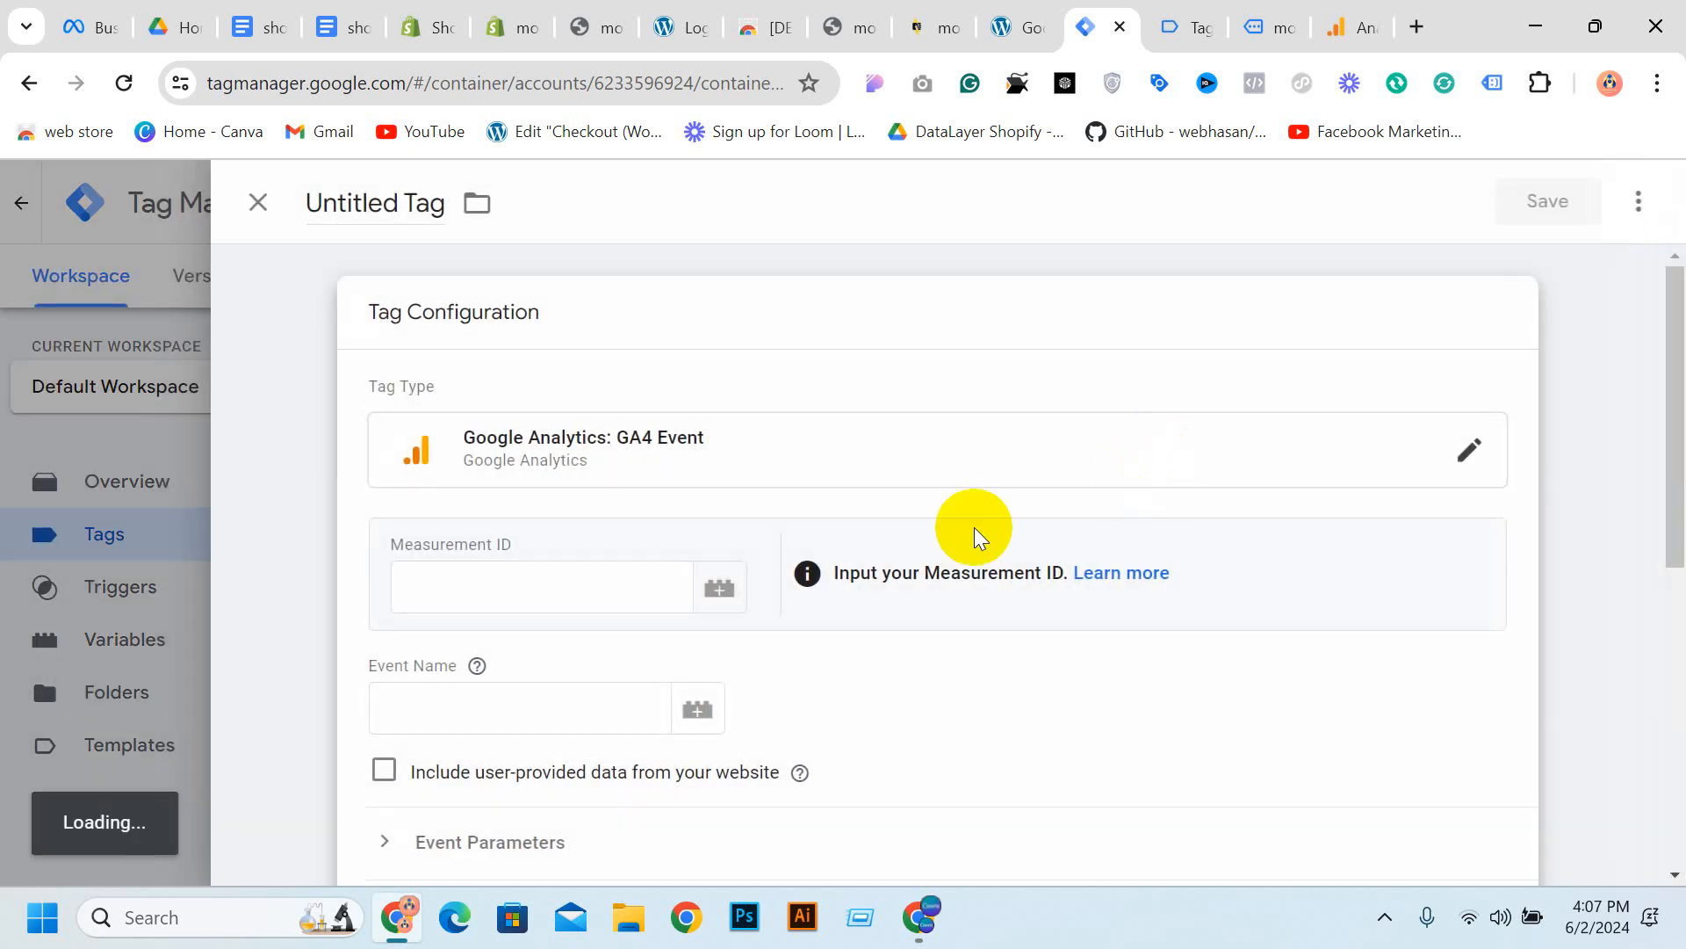
{"action": "left_click", "coordinate": [481, 561]}
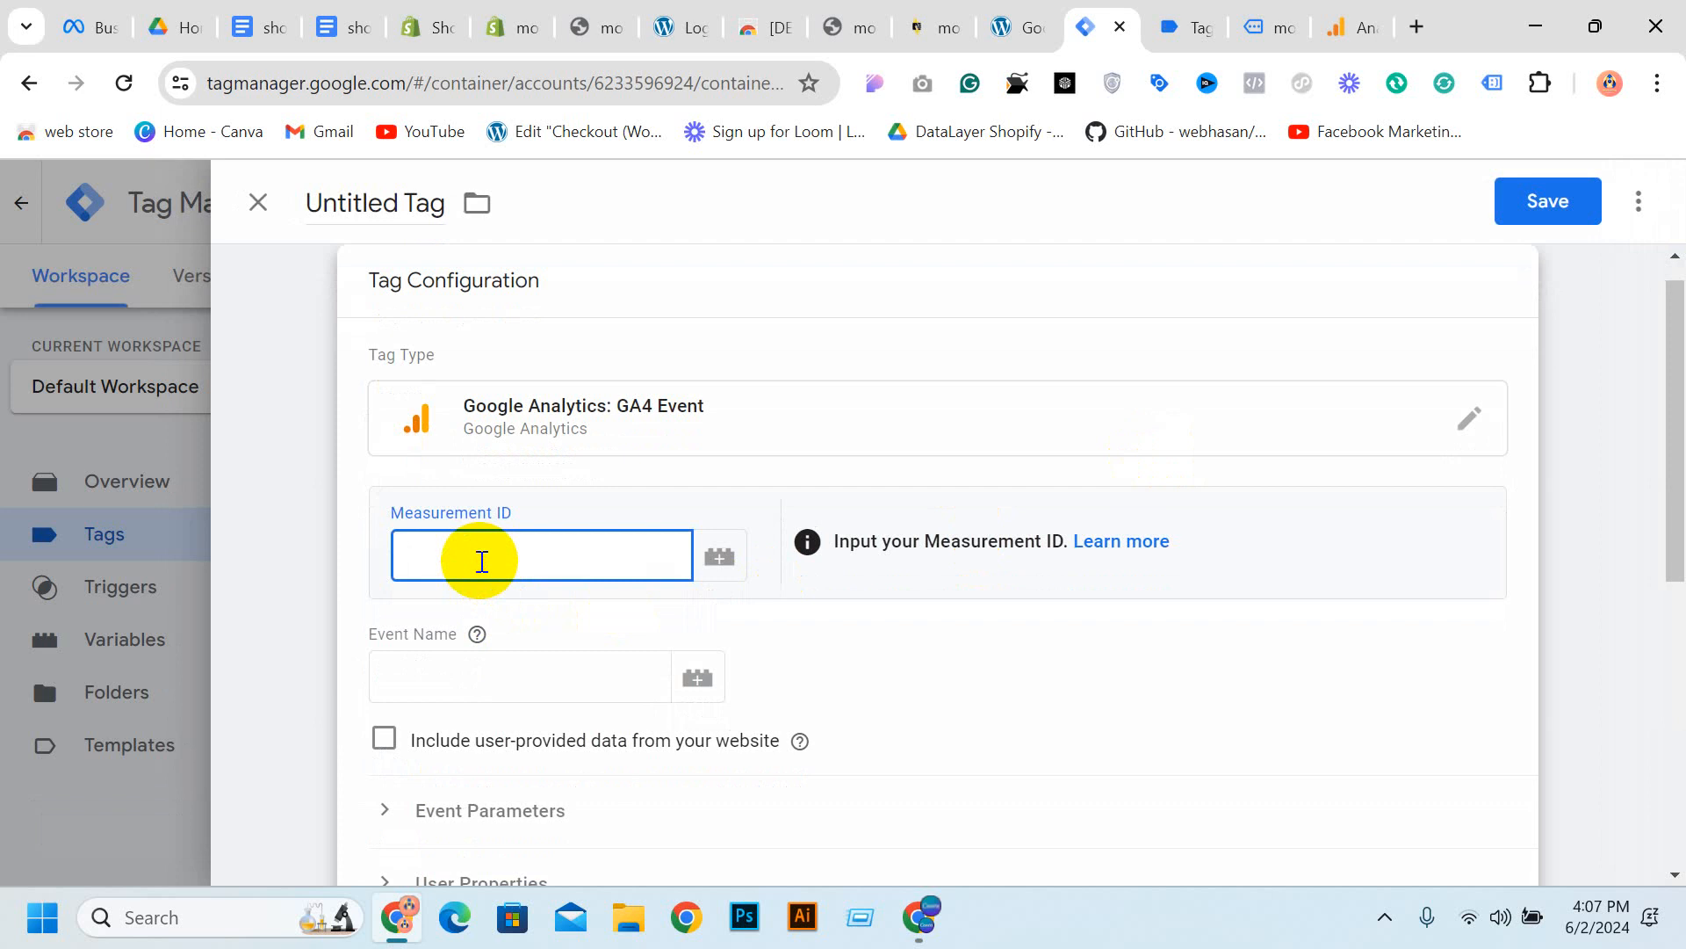
{"action": "type", "text": "G-J98W9GFWKM"}
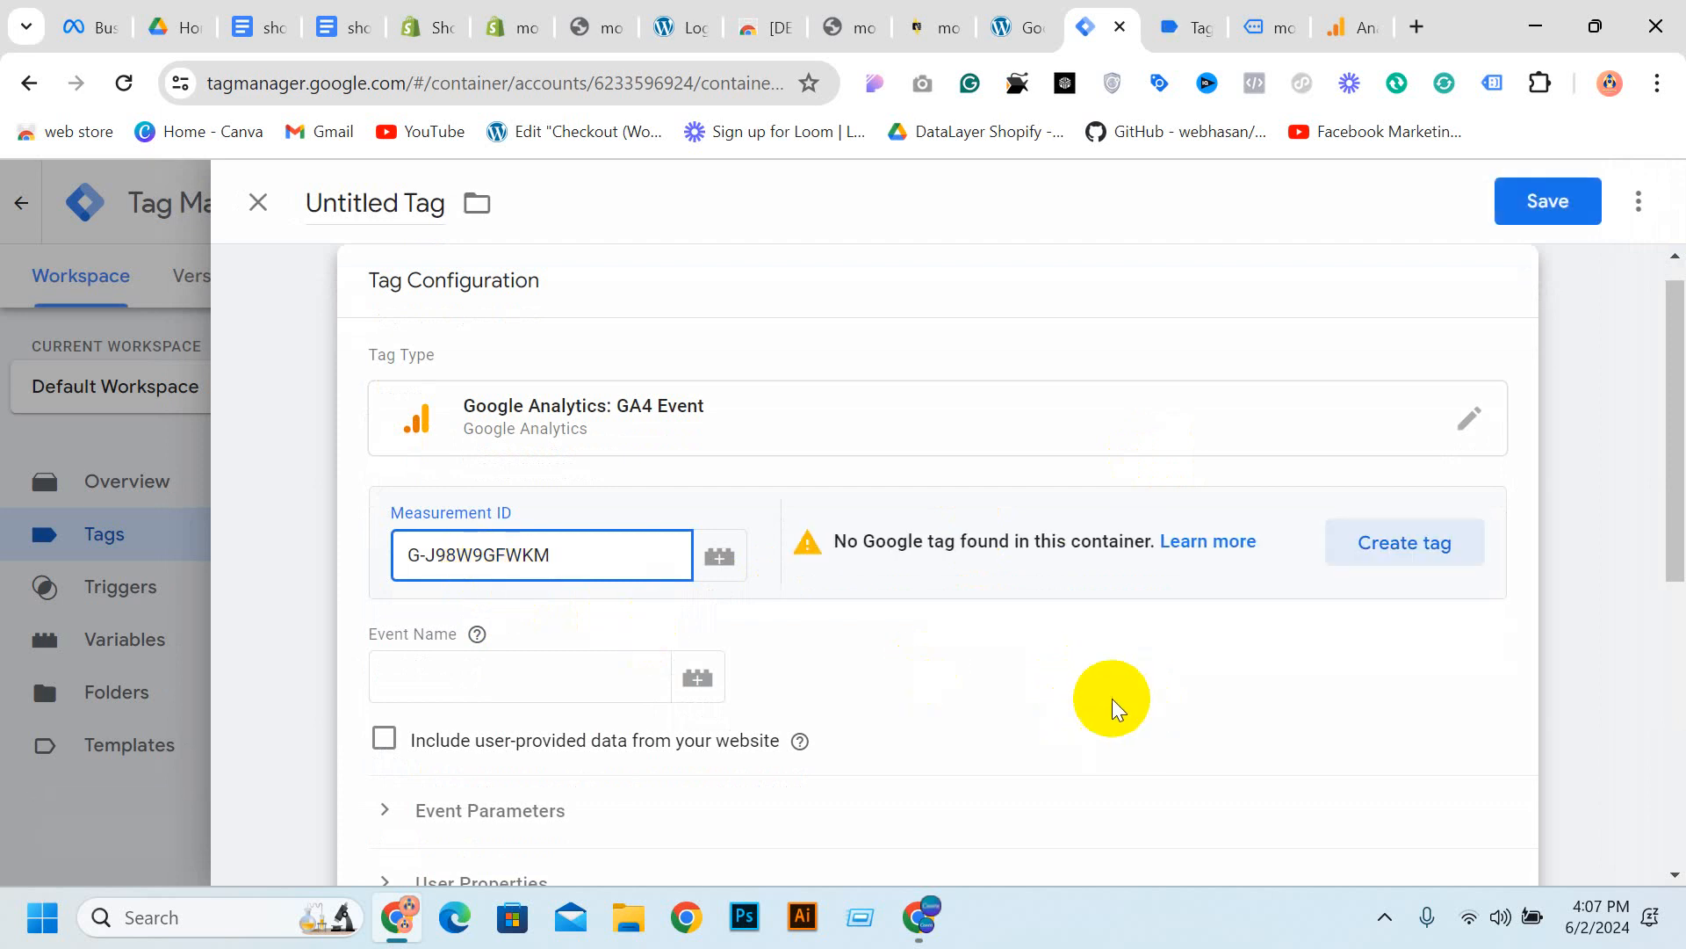
{"action": "left_click", "coordinate": [549, 676]}
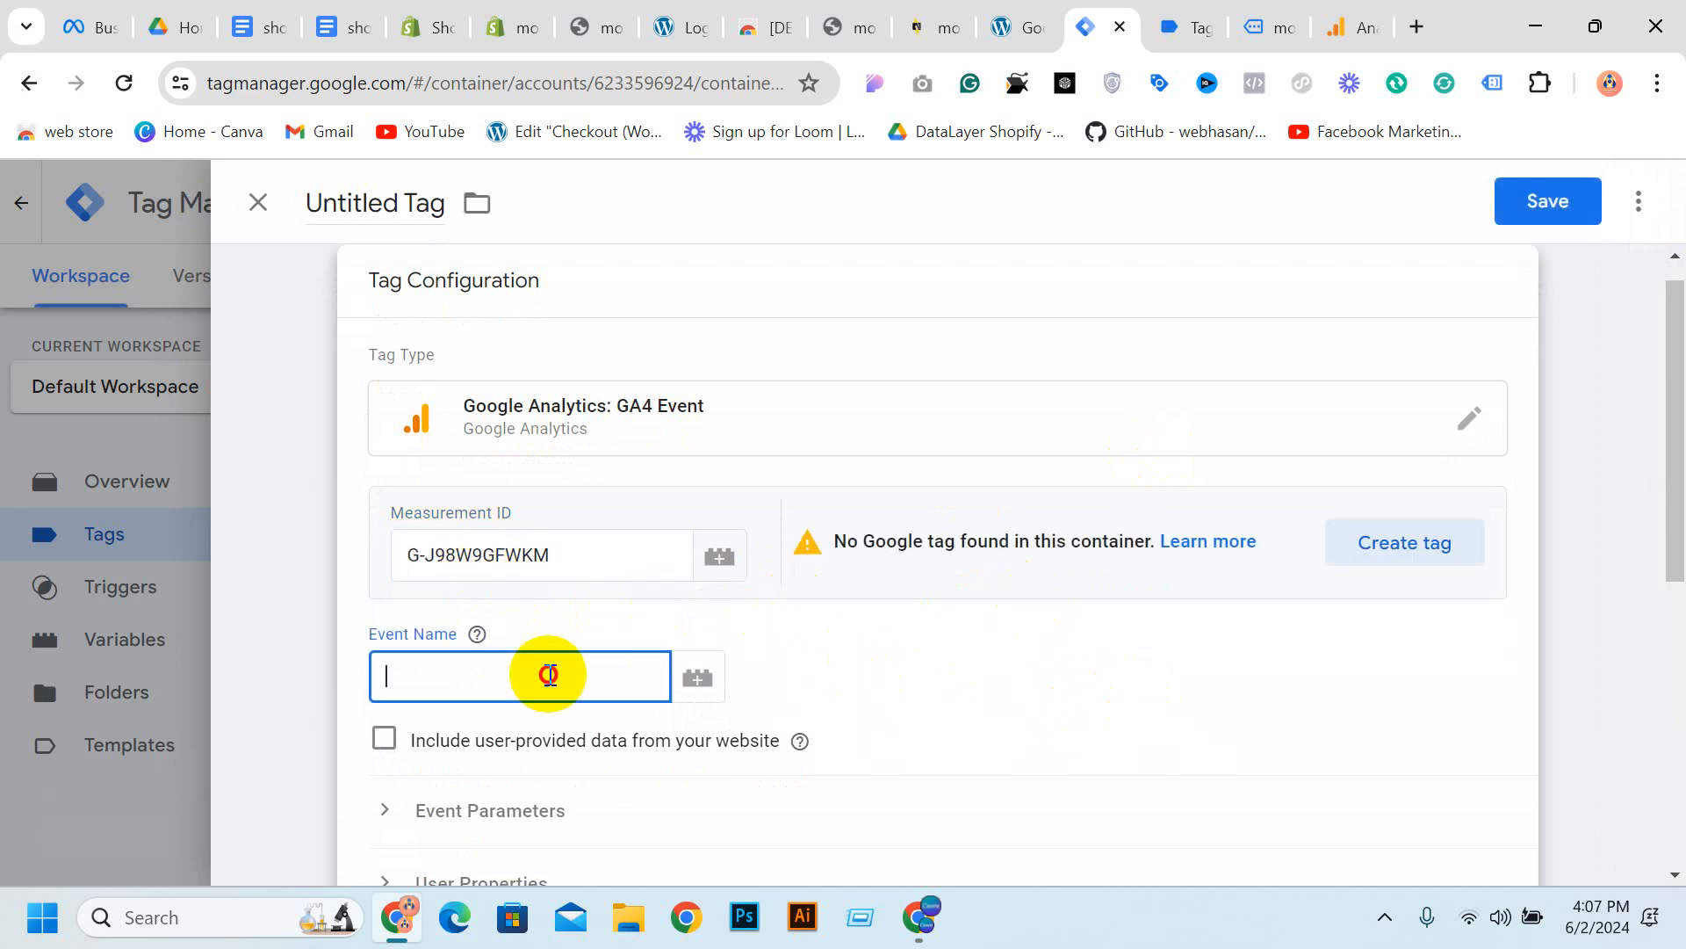
Rename the untitled tag as analytics Tag, taking the first word from the Analytics page address
{"action": "left_click", "coordinate": [379, 187]}
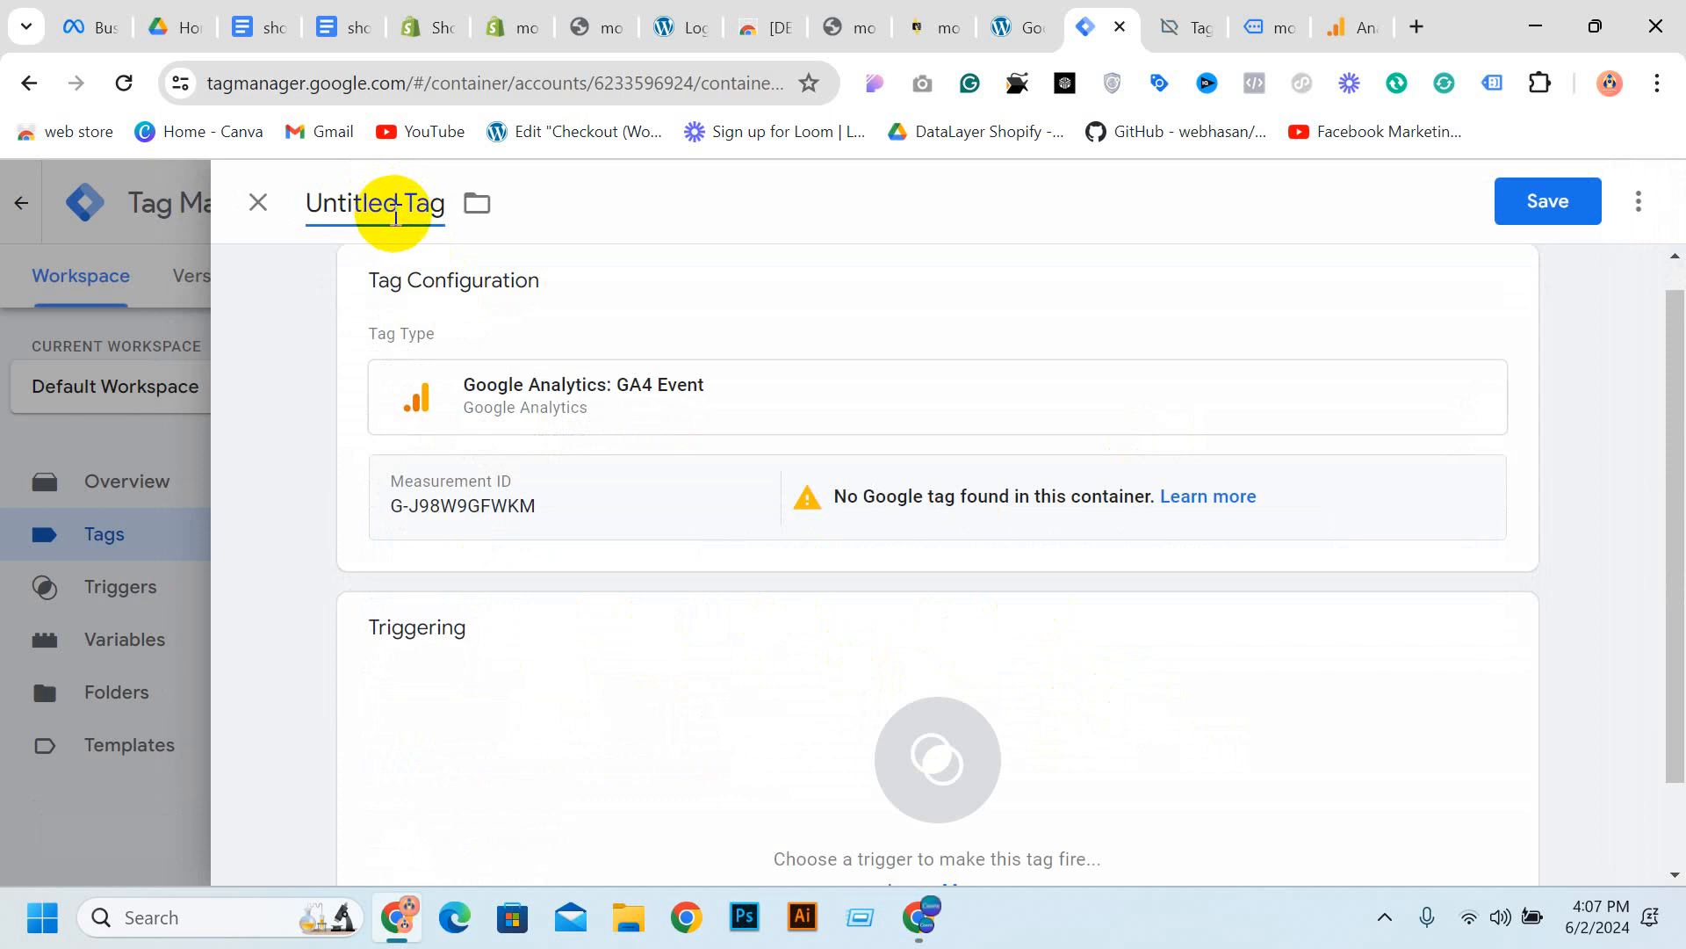
{"action": "left_click_drag", "start_coordinate": [400, 206], "coordinate": [5, 228]}
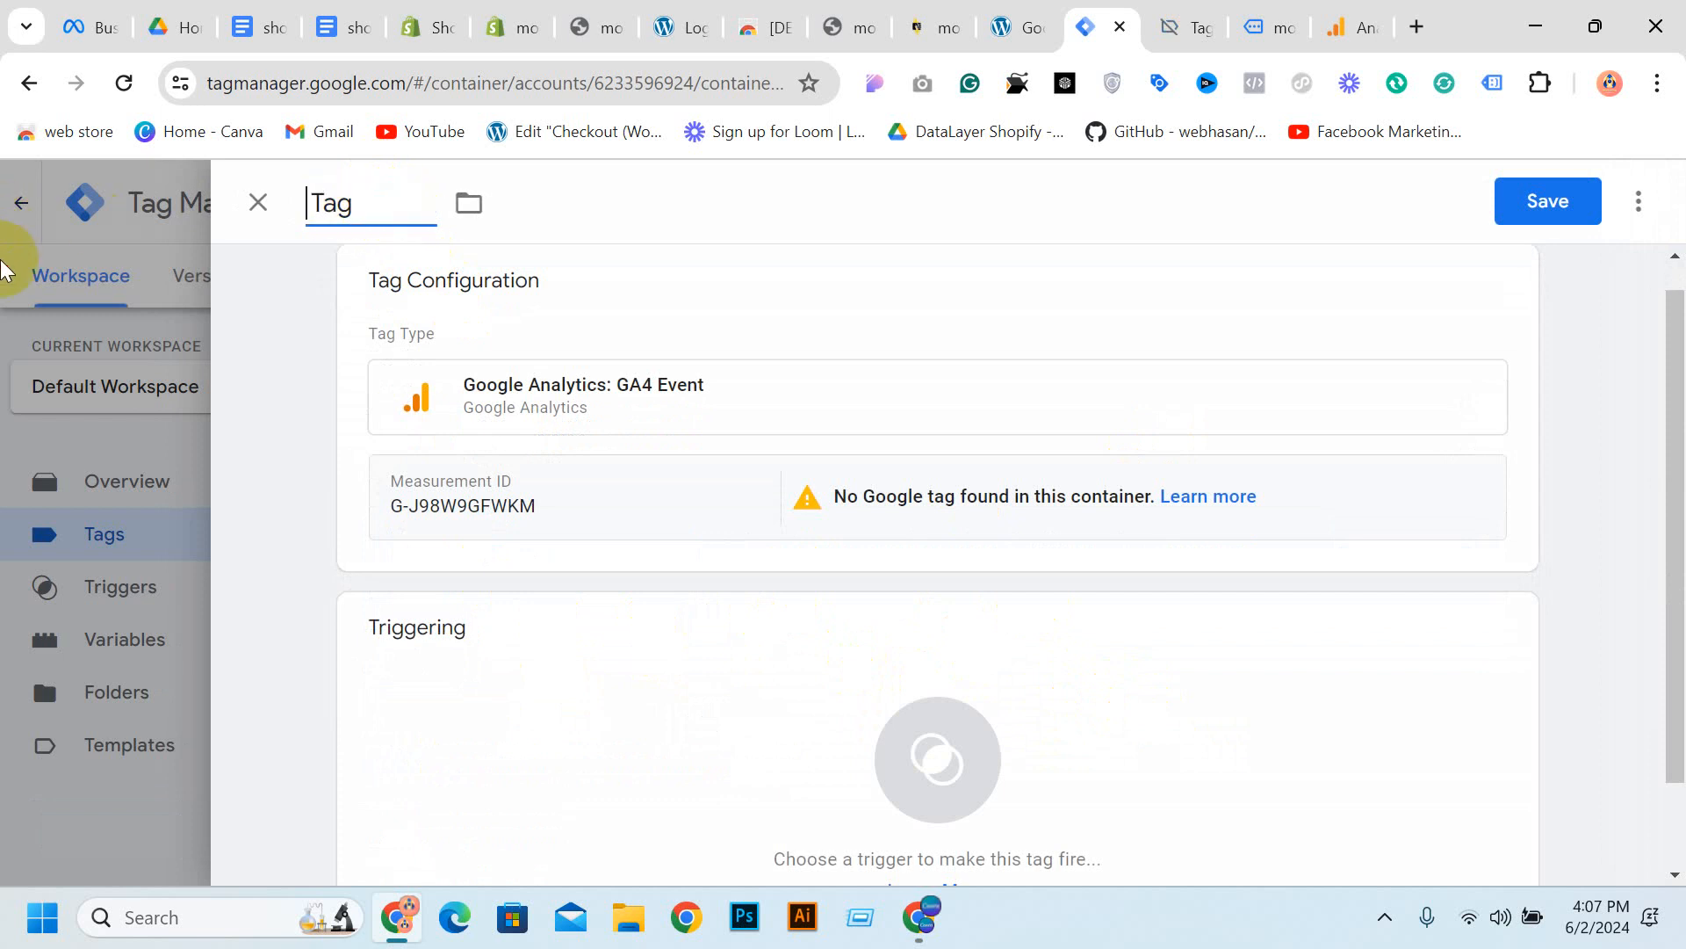
{"action": "left_click", "coordinate": [1353, 27]}
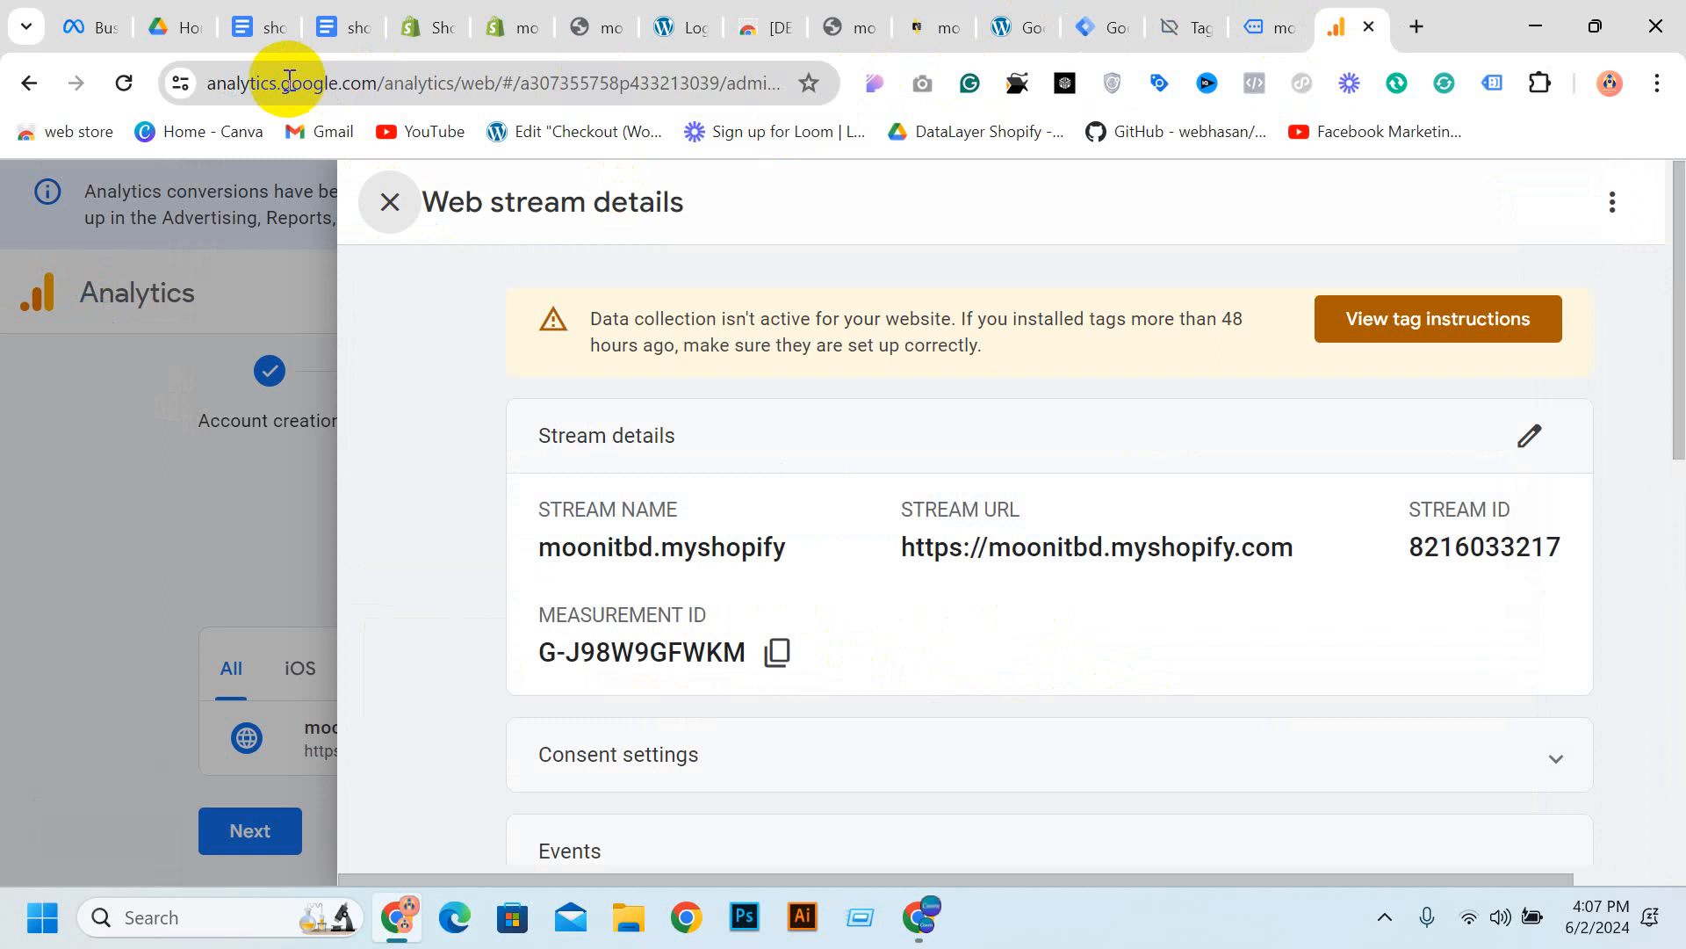
{"action": "left_click_drag", "start_coordinate": [275, 86], "coordinate": [217, 86]}
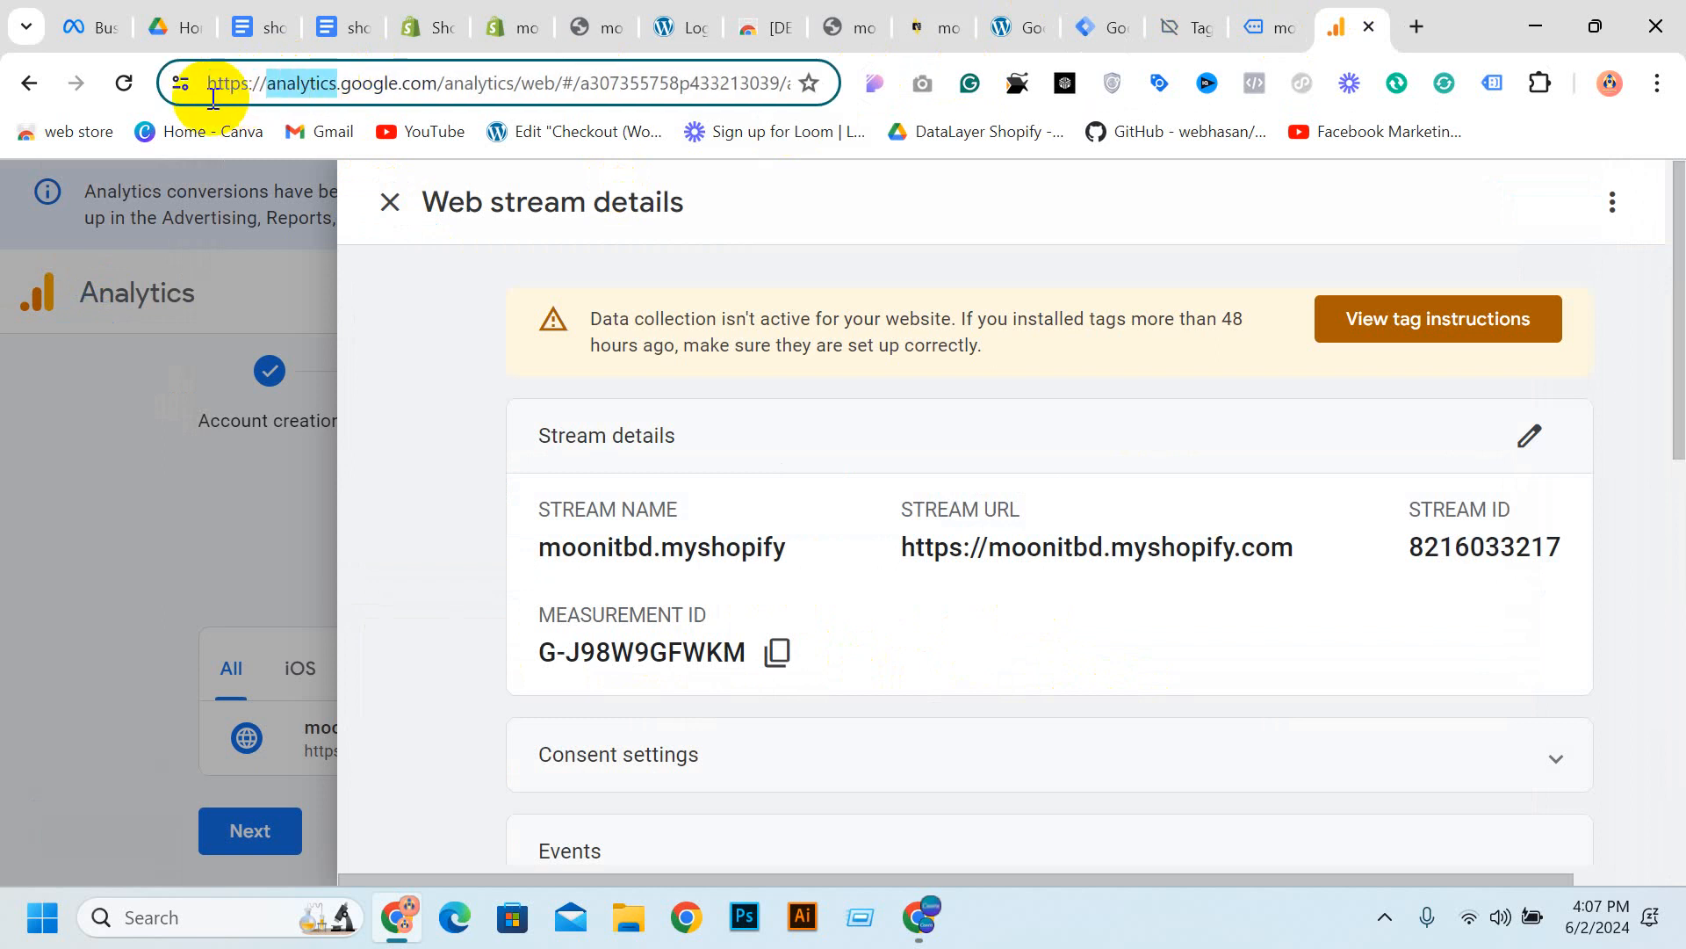
{"action": "left_click", "coordinate": [1100, 25]}
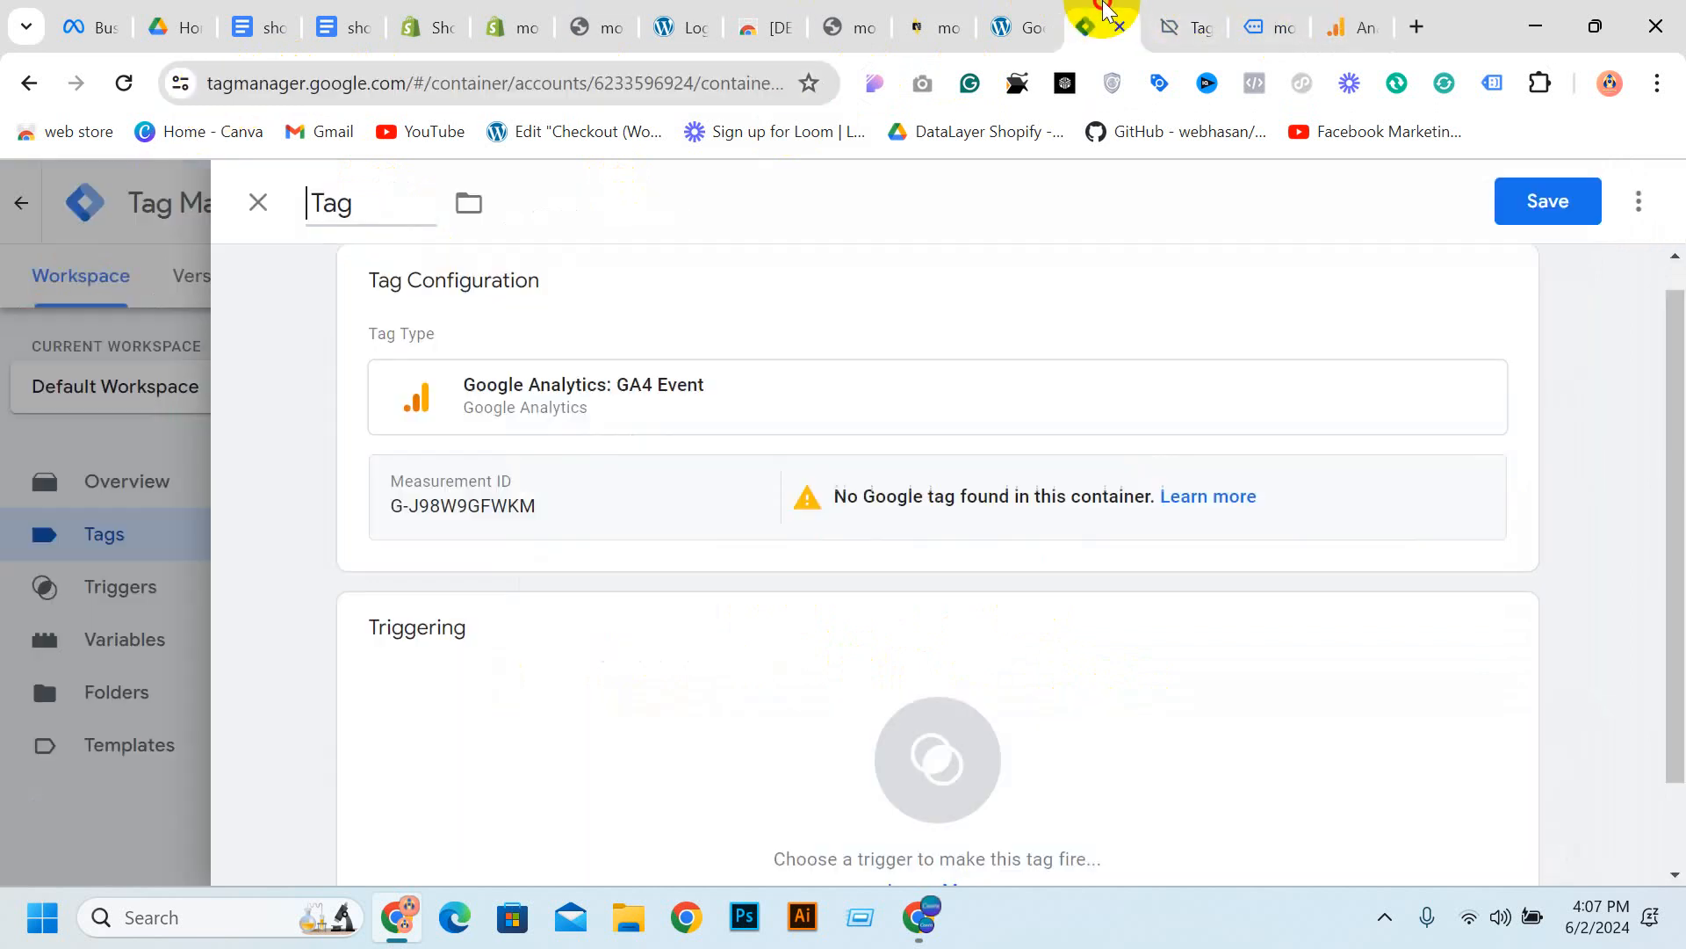
{"action": "type", "text": "analytics"}
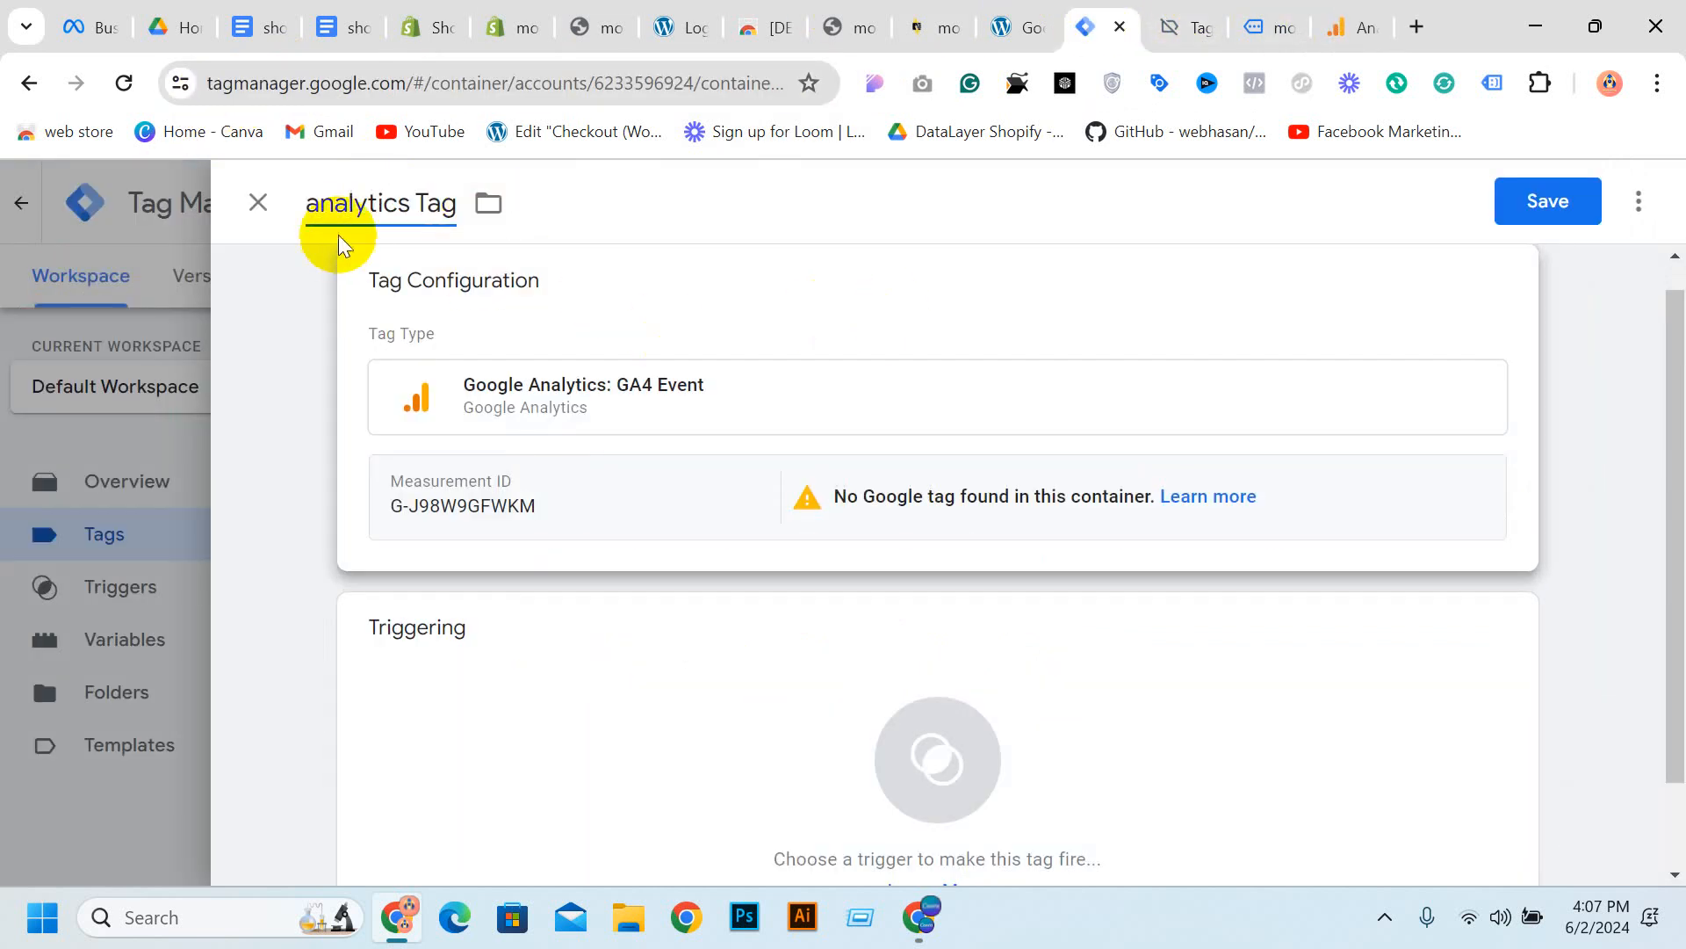
Add the All Pages page-view trigger to the analytics Tag
{"action": "scroll", "coordinate": [938, 255], "scroll_direction": "down", "scroll_amount": 1}
{"action": "left_click", "coordinate": [1024, 524]}
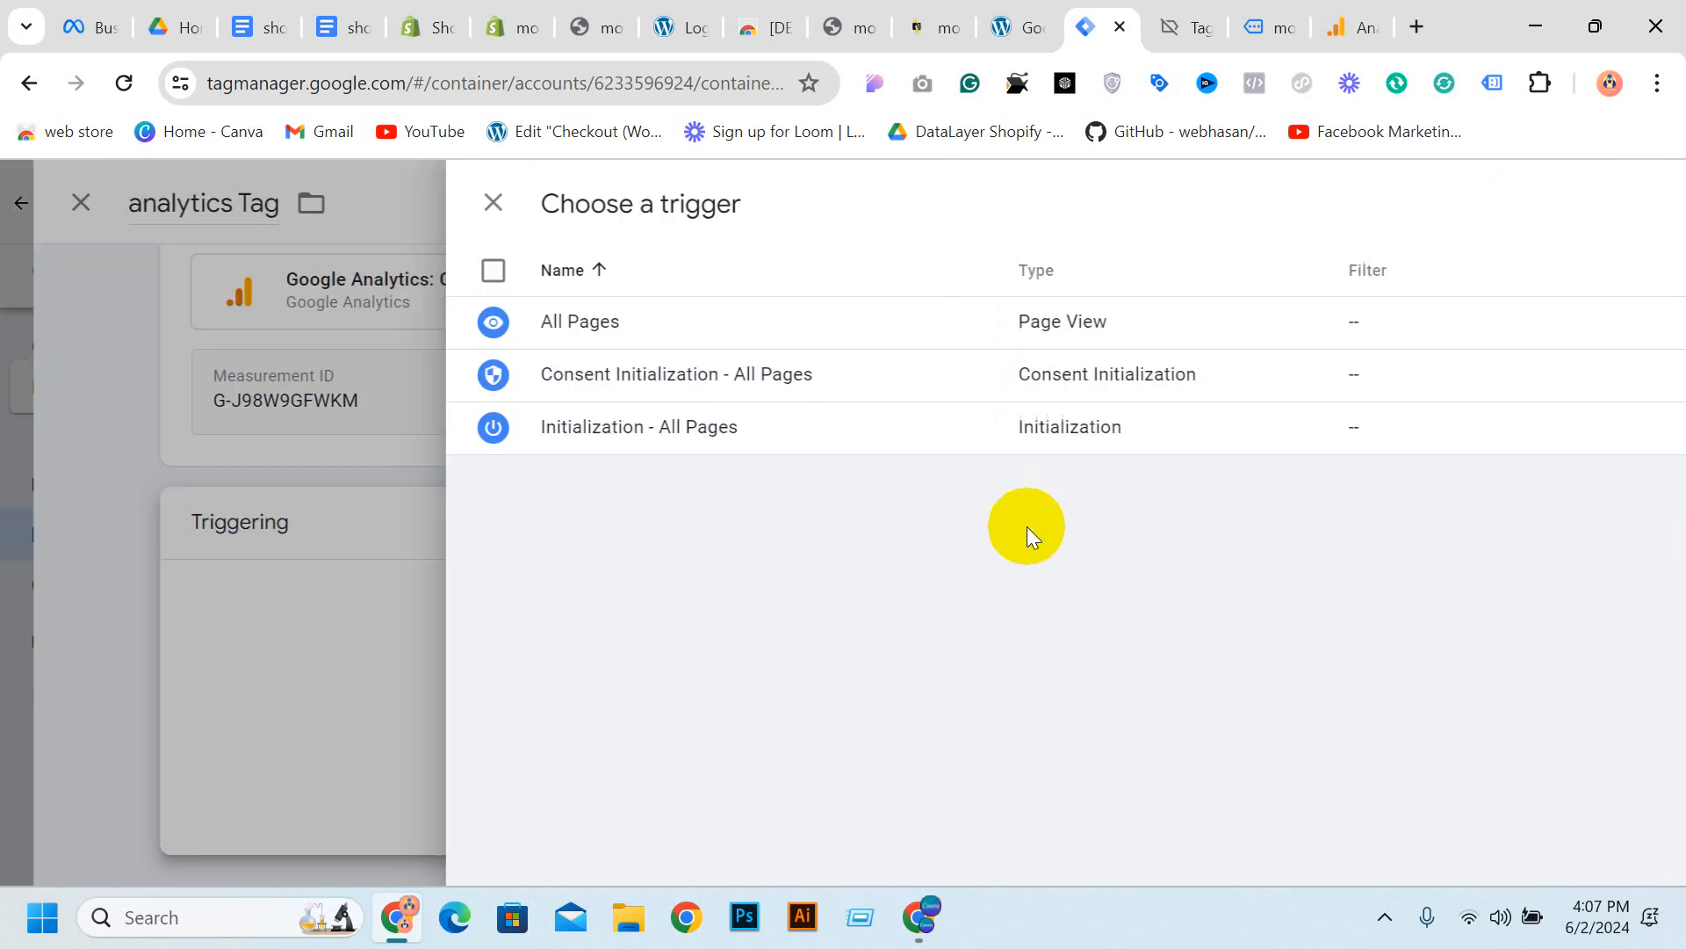
{"action": "left_click", "coordinate": [317, 329]}
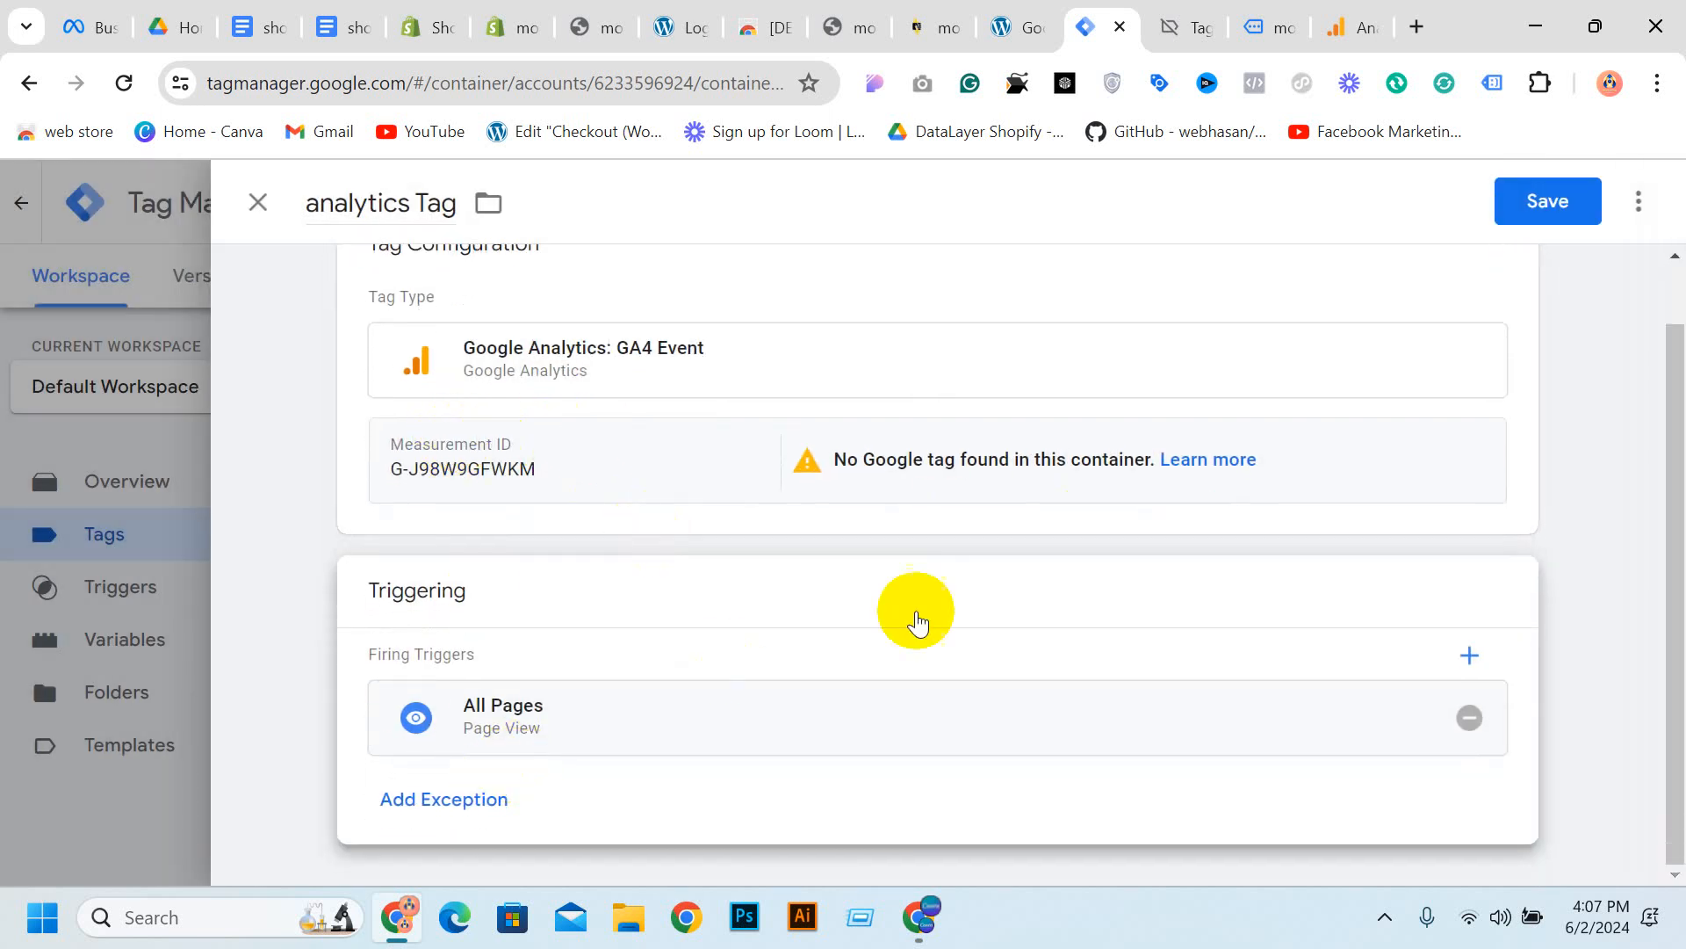
Try to save the analytics Tag, and look through the variables available for its event name
{"action": "scroll", "coordinate": [782, 444], "scroll_direction": "up", "scroll_amount": 1}
{"action": "left_click", "coordinate": [1573, 210]}
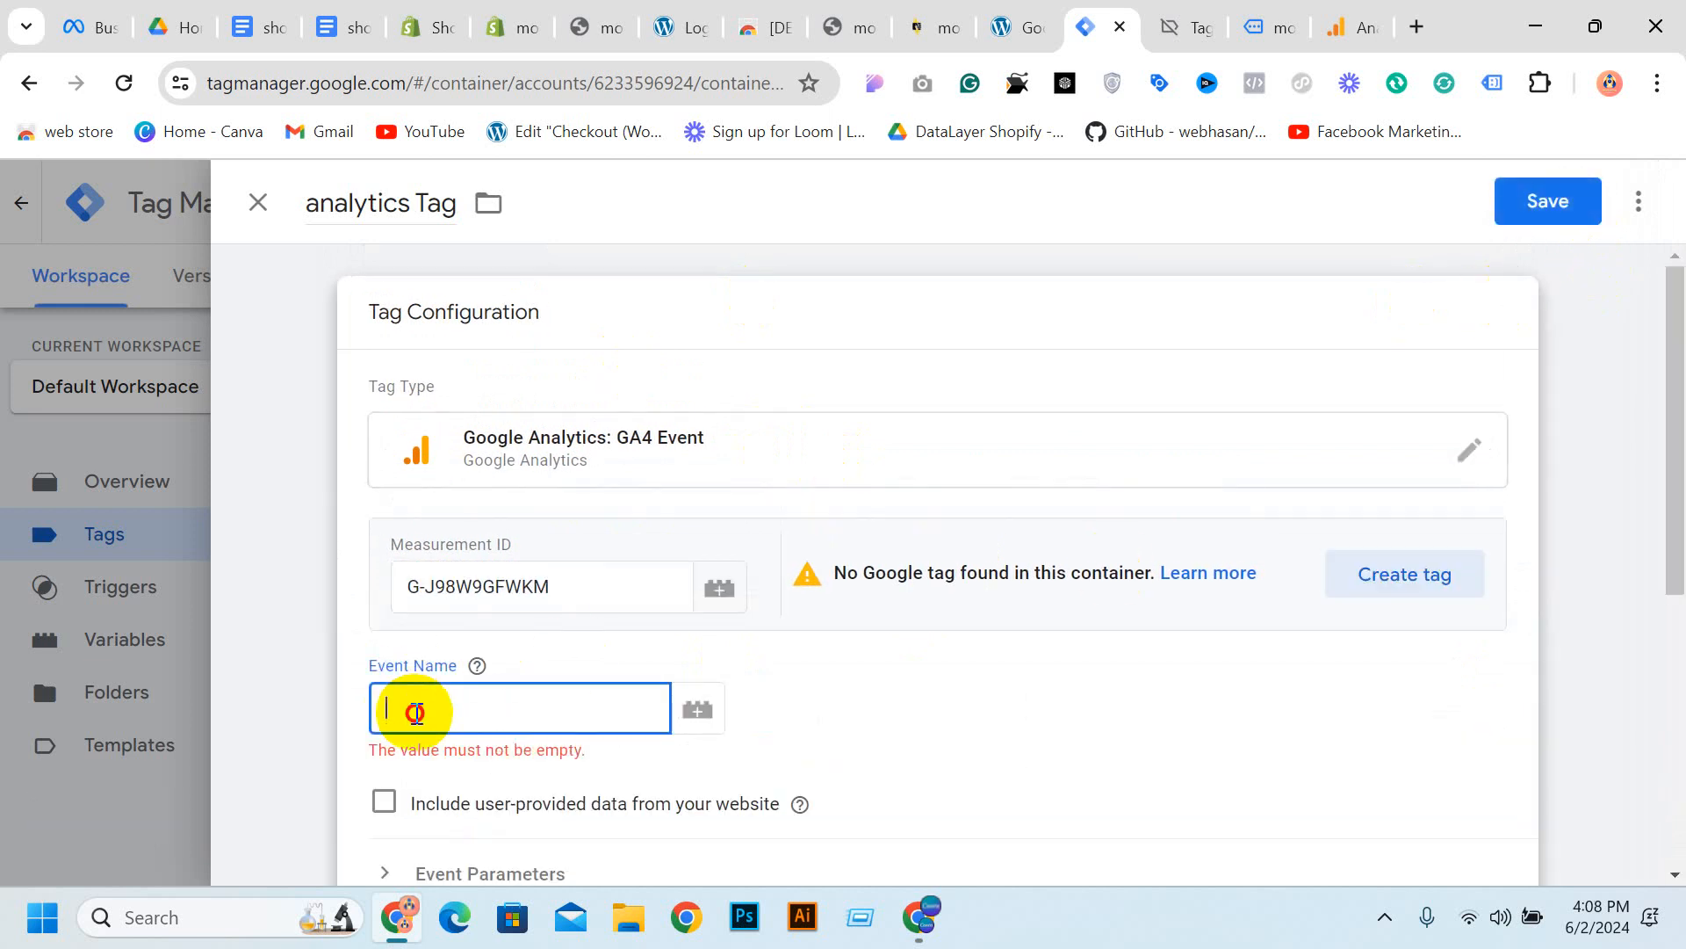
{"action": "left_click", "coordinate": [703, 713]}
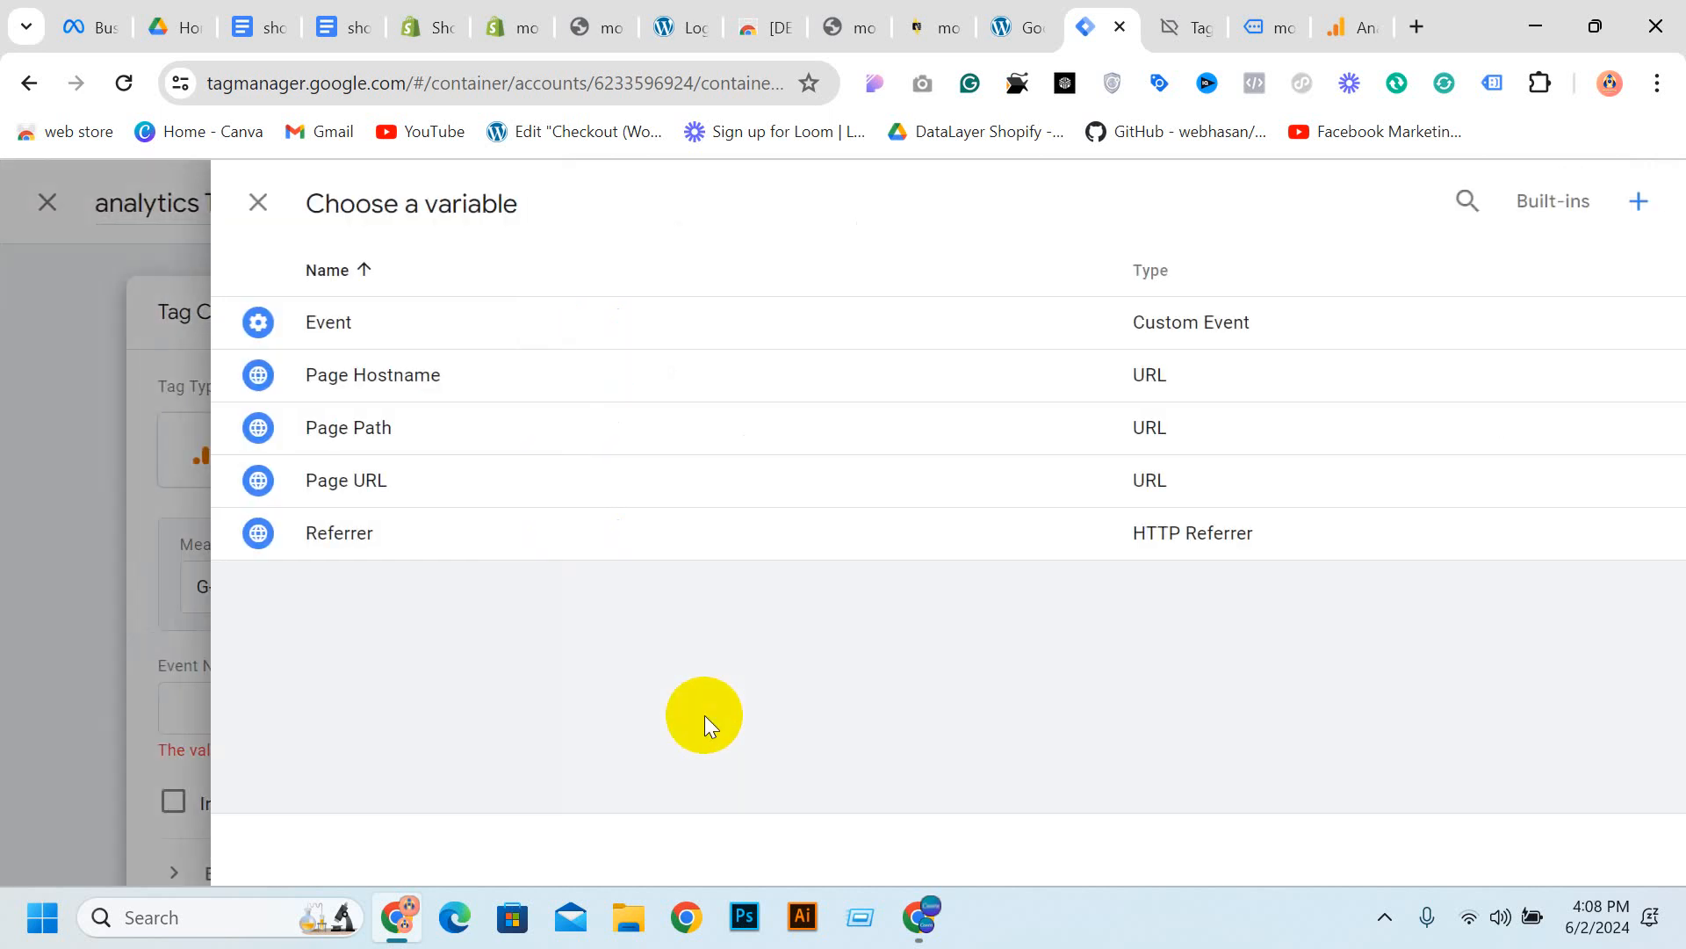
{"action": "left_click", "coordinate": [256, 203]}
{"action": "left_click", "coordinate": [462, 712]}
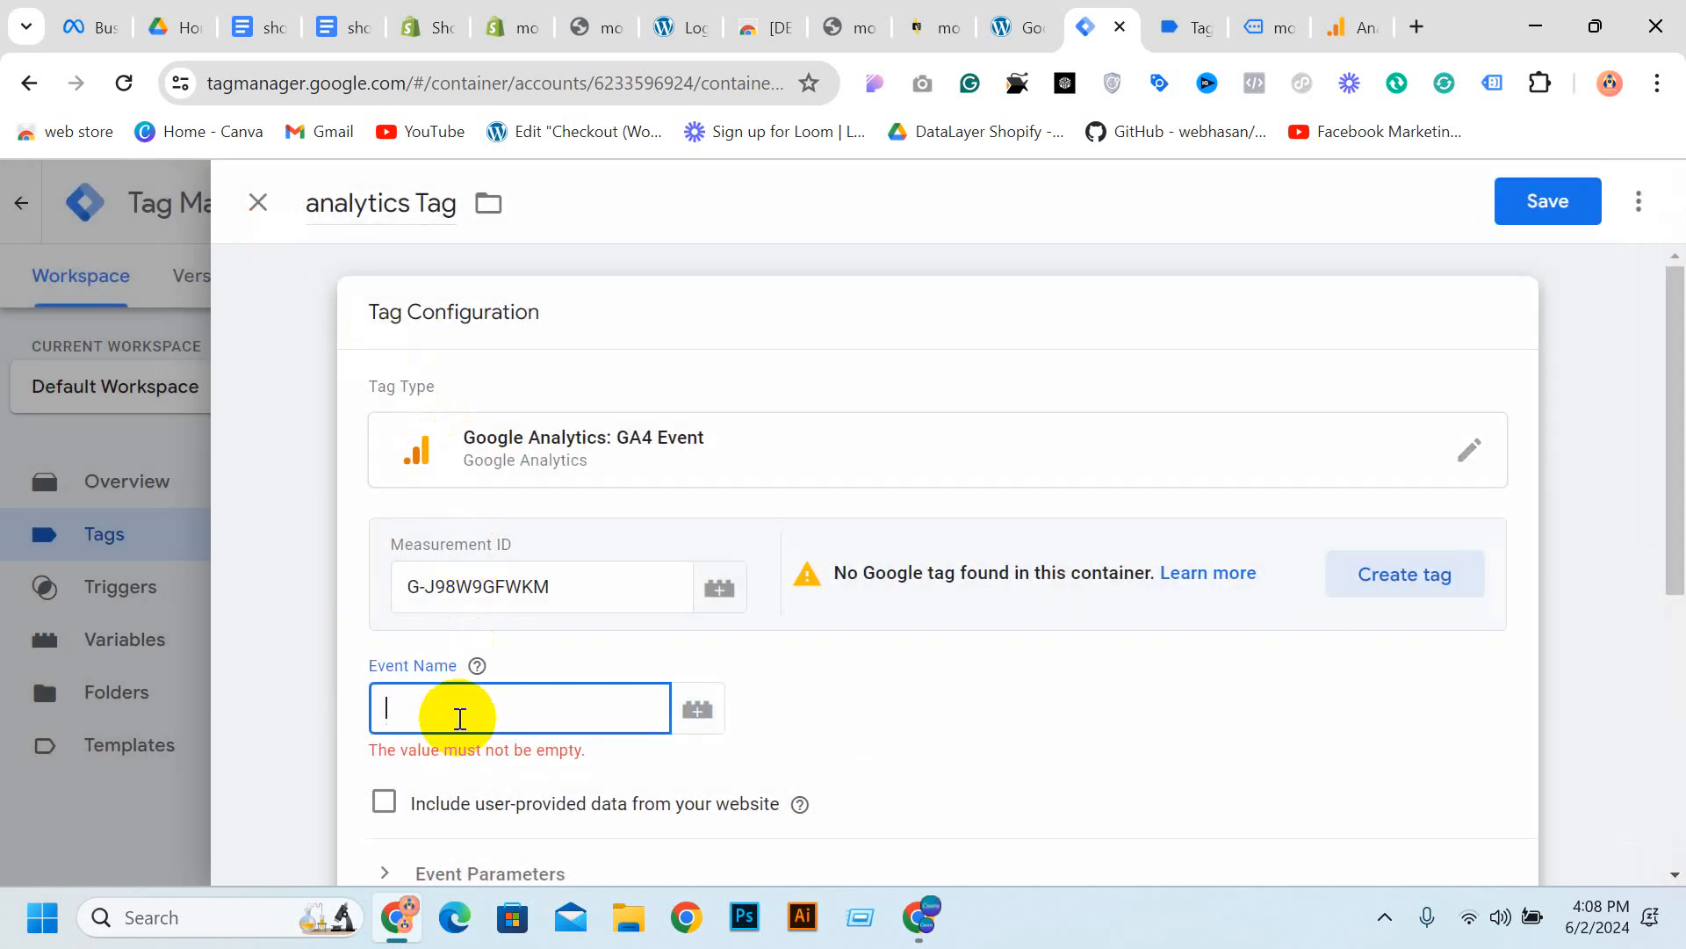
{"action": "left_click", "coordinate": [1386, 917]}
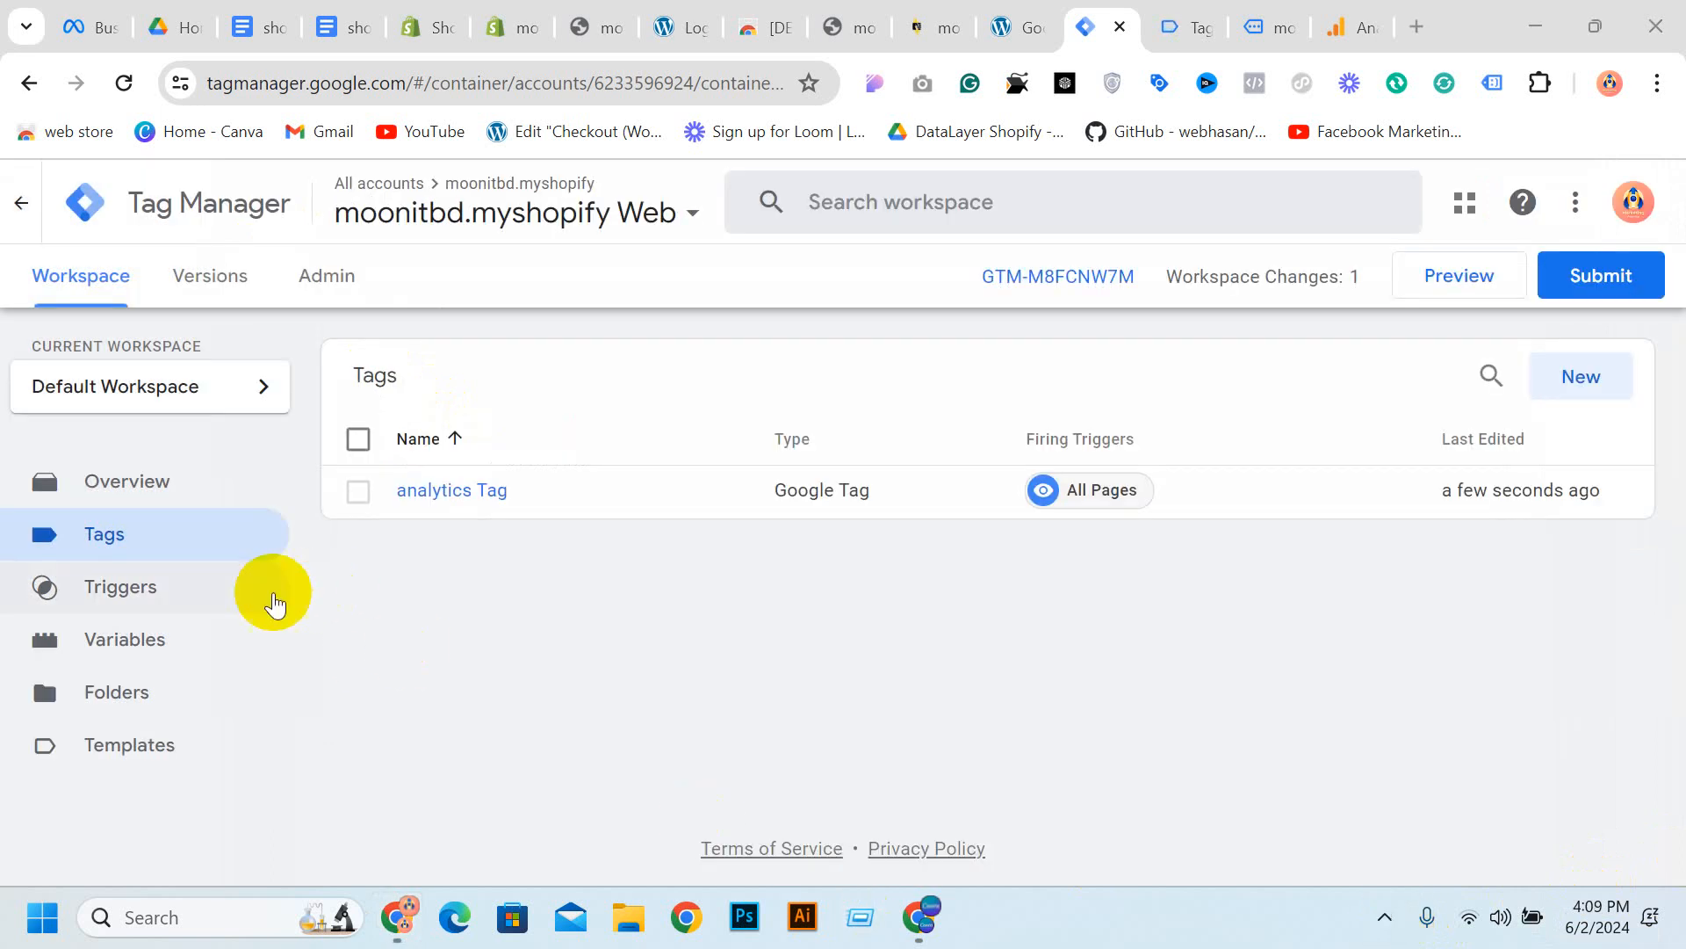
{"action": "left_click", "coordinate": [1581, 376]}
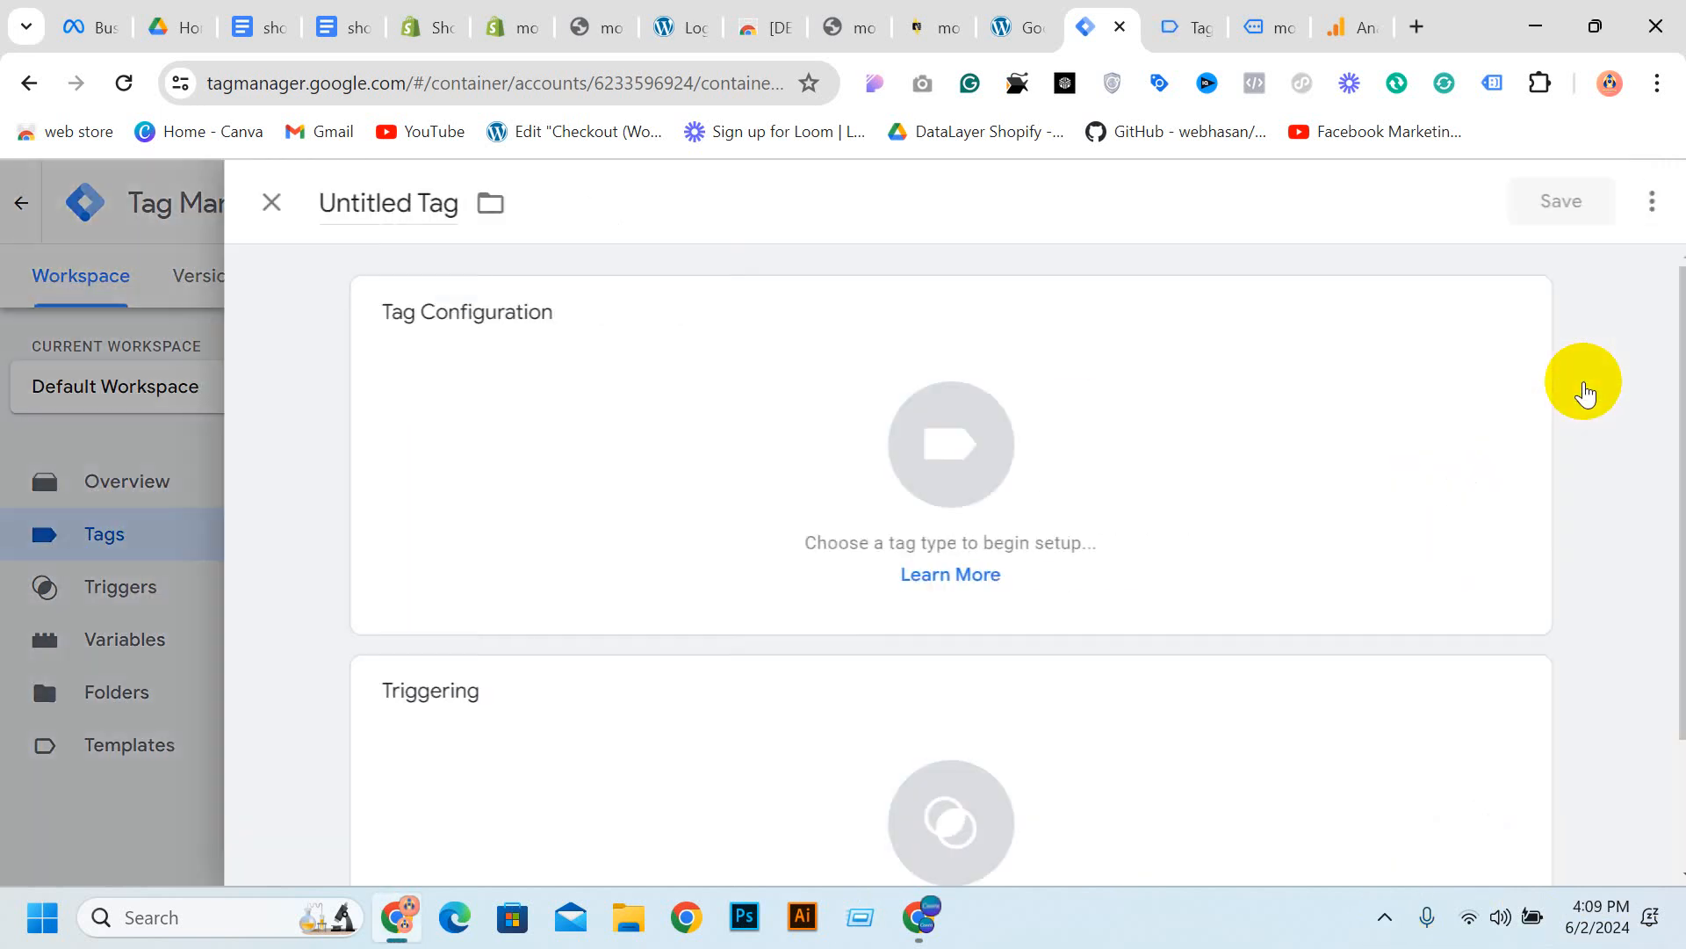
{"action": "left_click", "coordinate": [841, 390]}
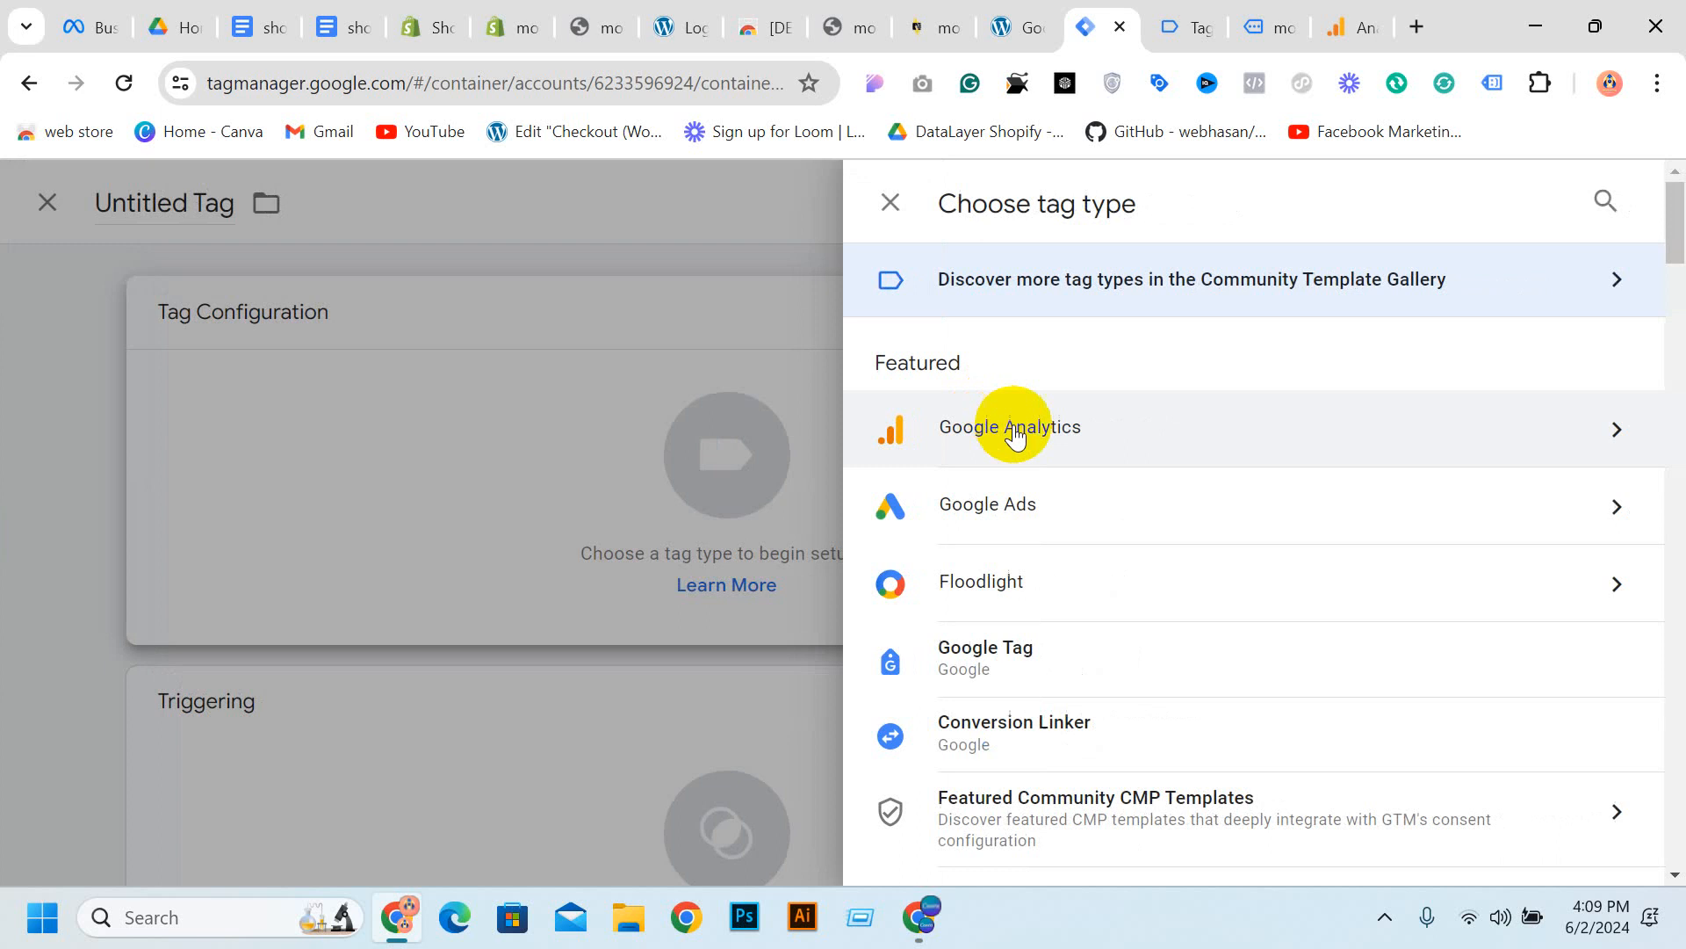
{"action": "scroll", "coordinate": [1054, 492], "scroll_direction": "down", "scroll_amount": 2}
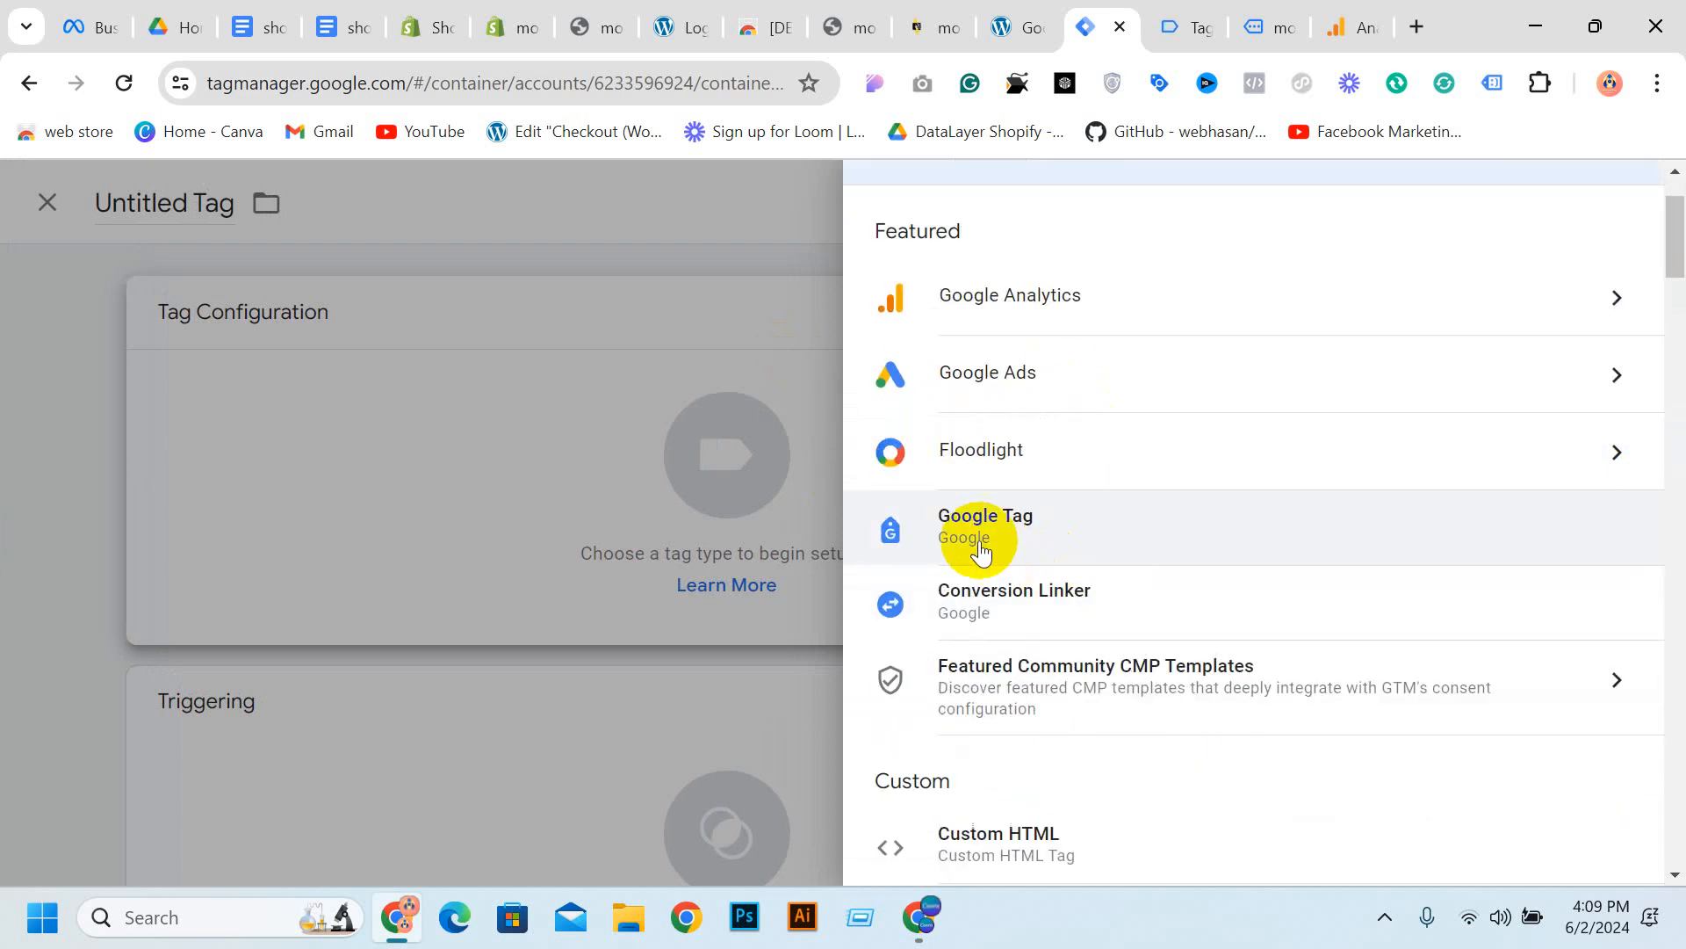
{"action": "left_click", "coordinate": [1085, 539]}
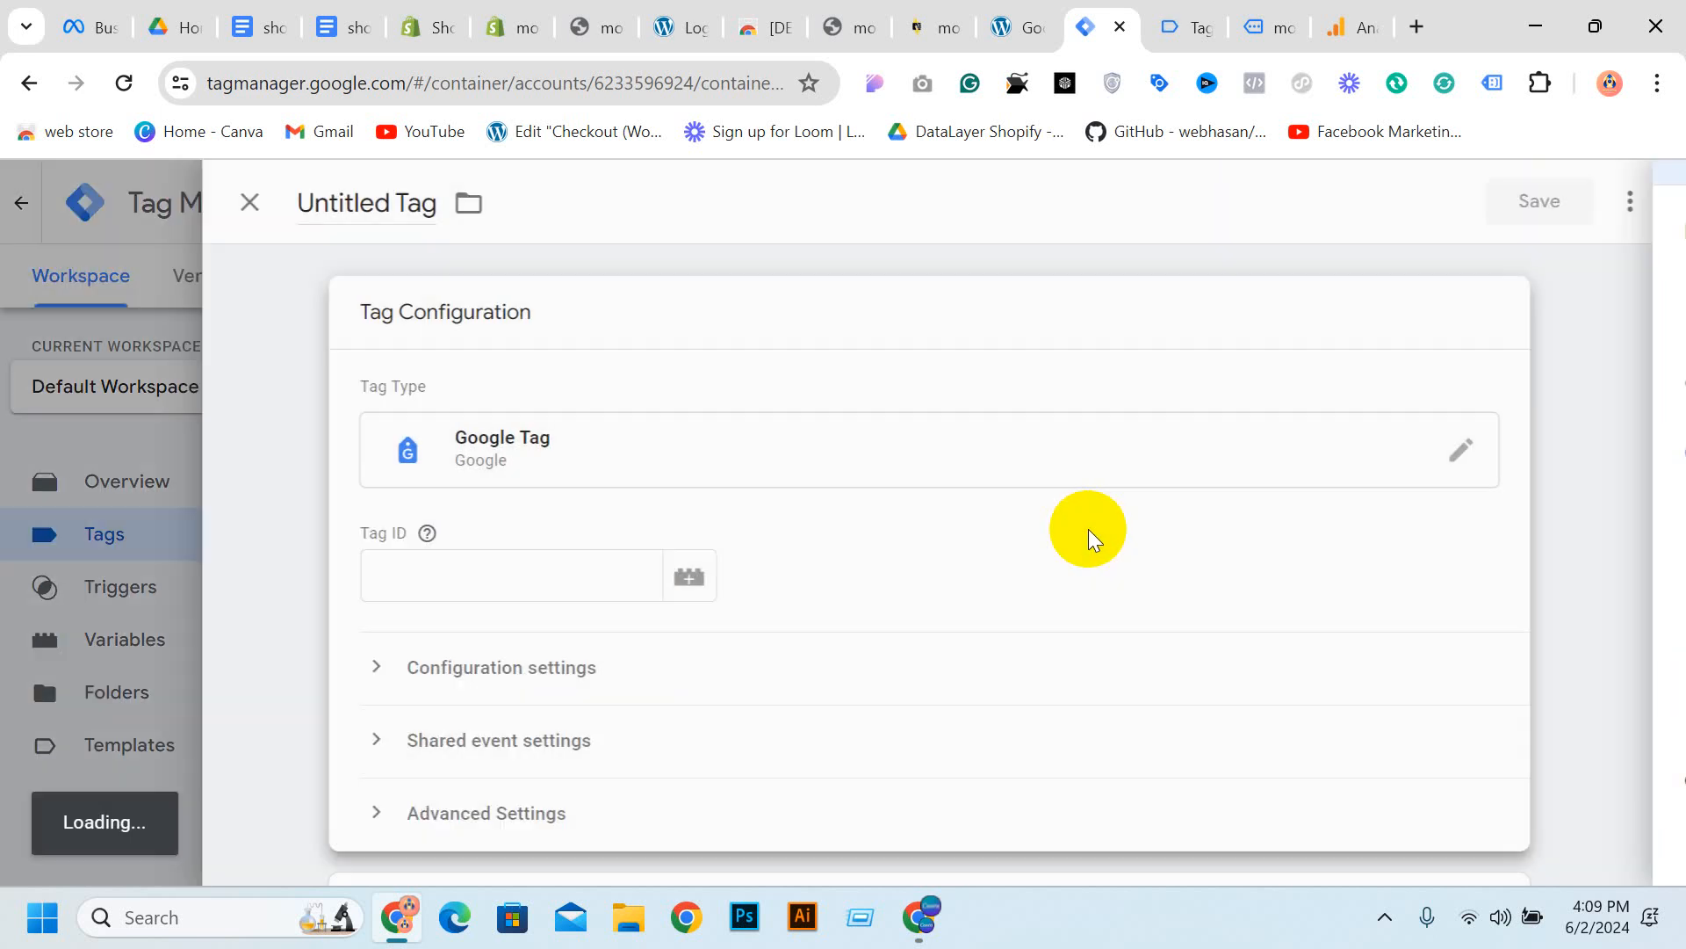
{"action": "left_click", "coordinate": [537, 566]}
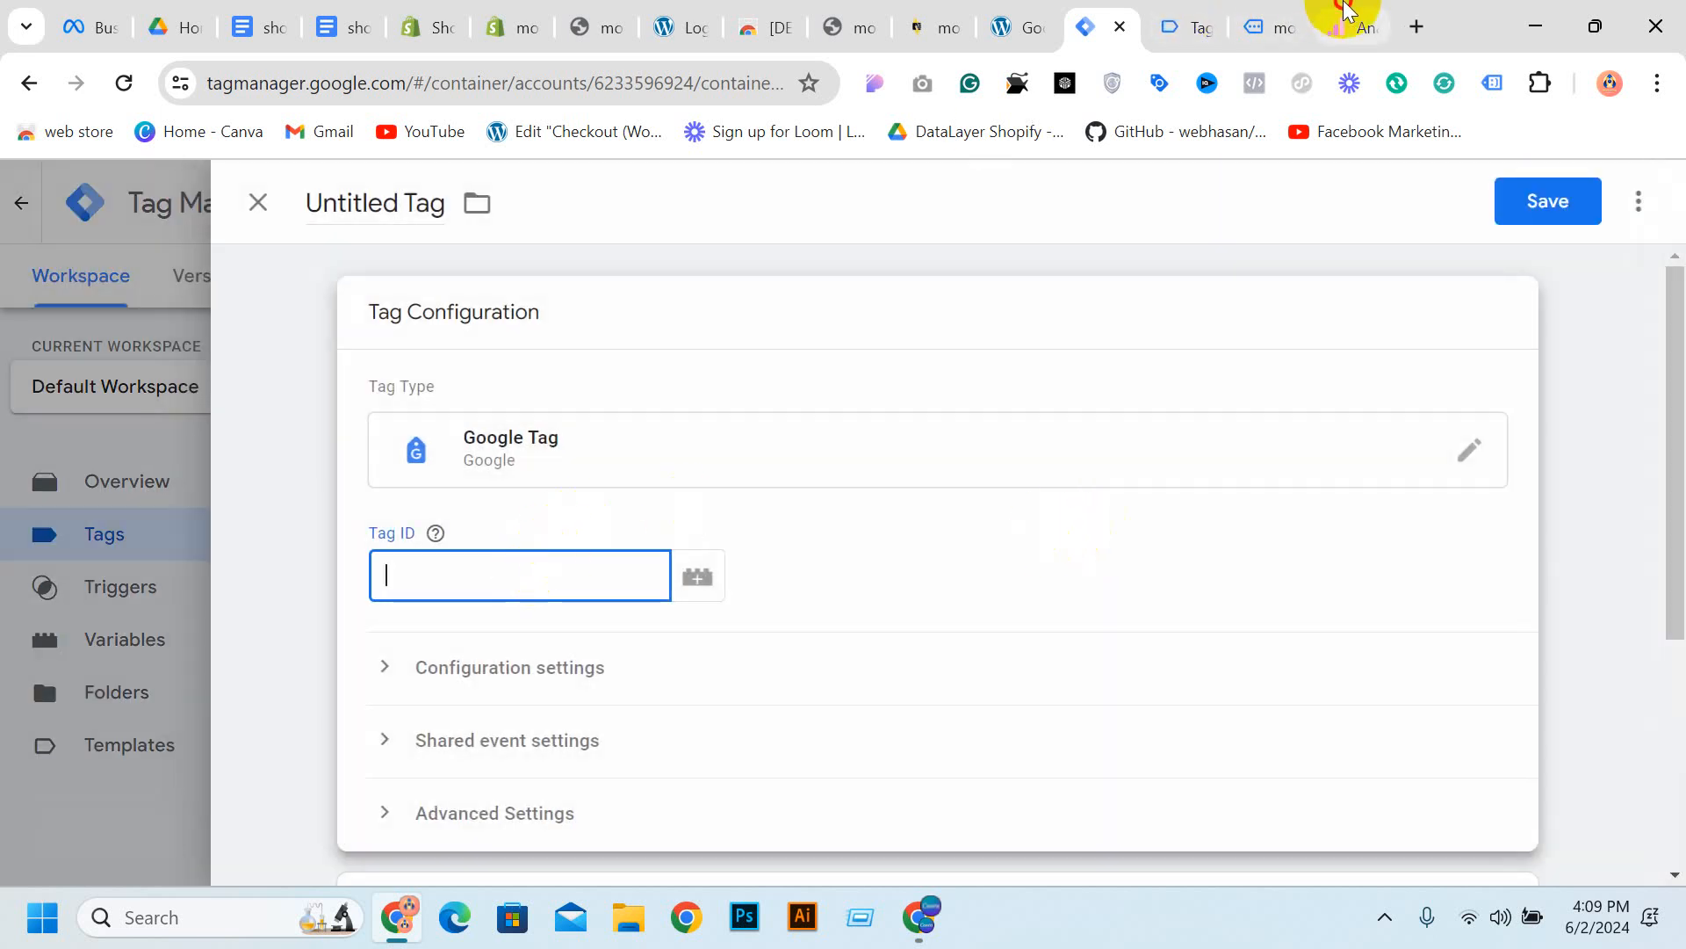
{"action": "left_click", "coordinate": [1347, 17]}
{"action": "left_click", "coordinate": [1273, 18]}
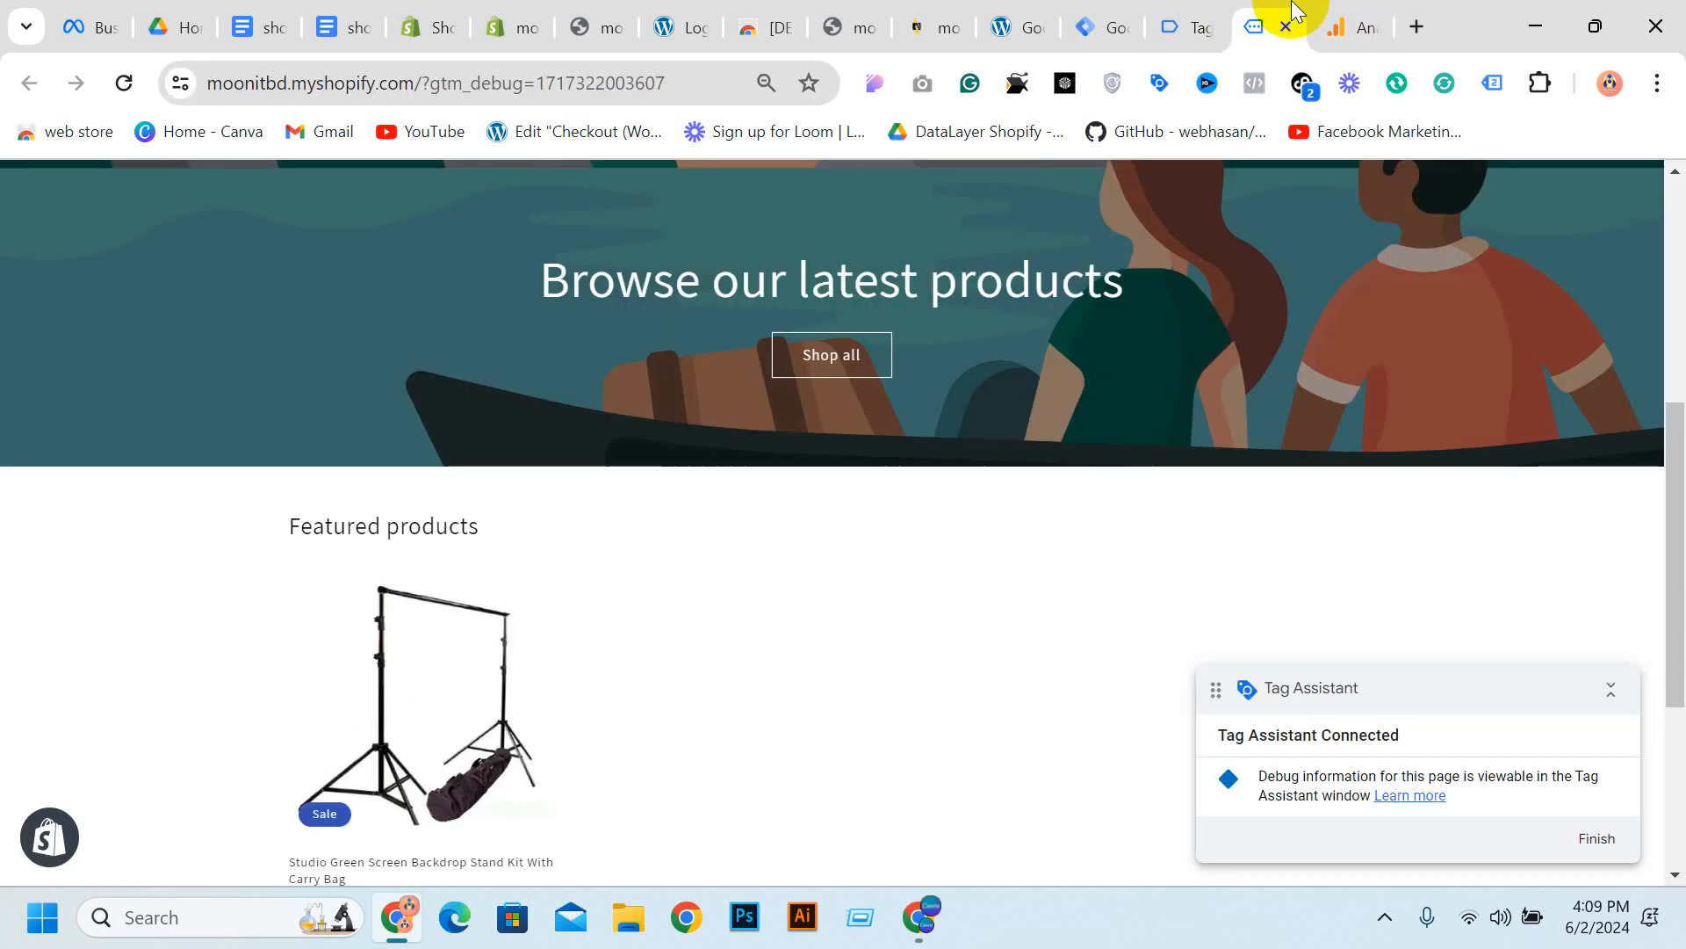
{"action": "left_click", "coordinate": [1196, 11]}
{"action": "left_click", "coordinate": [1100, 21]}
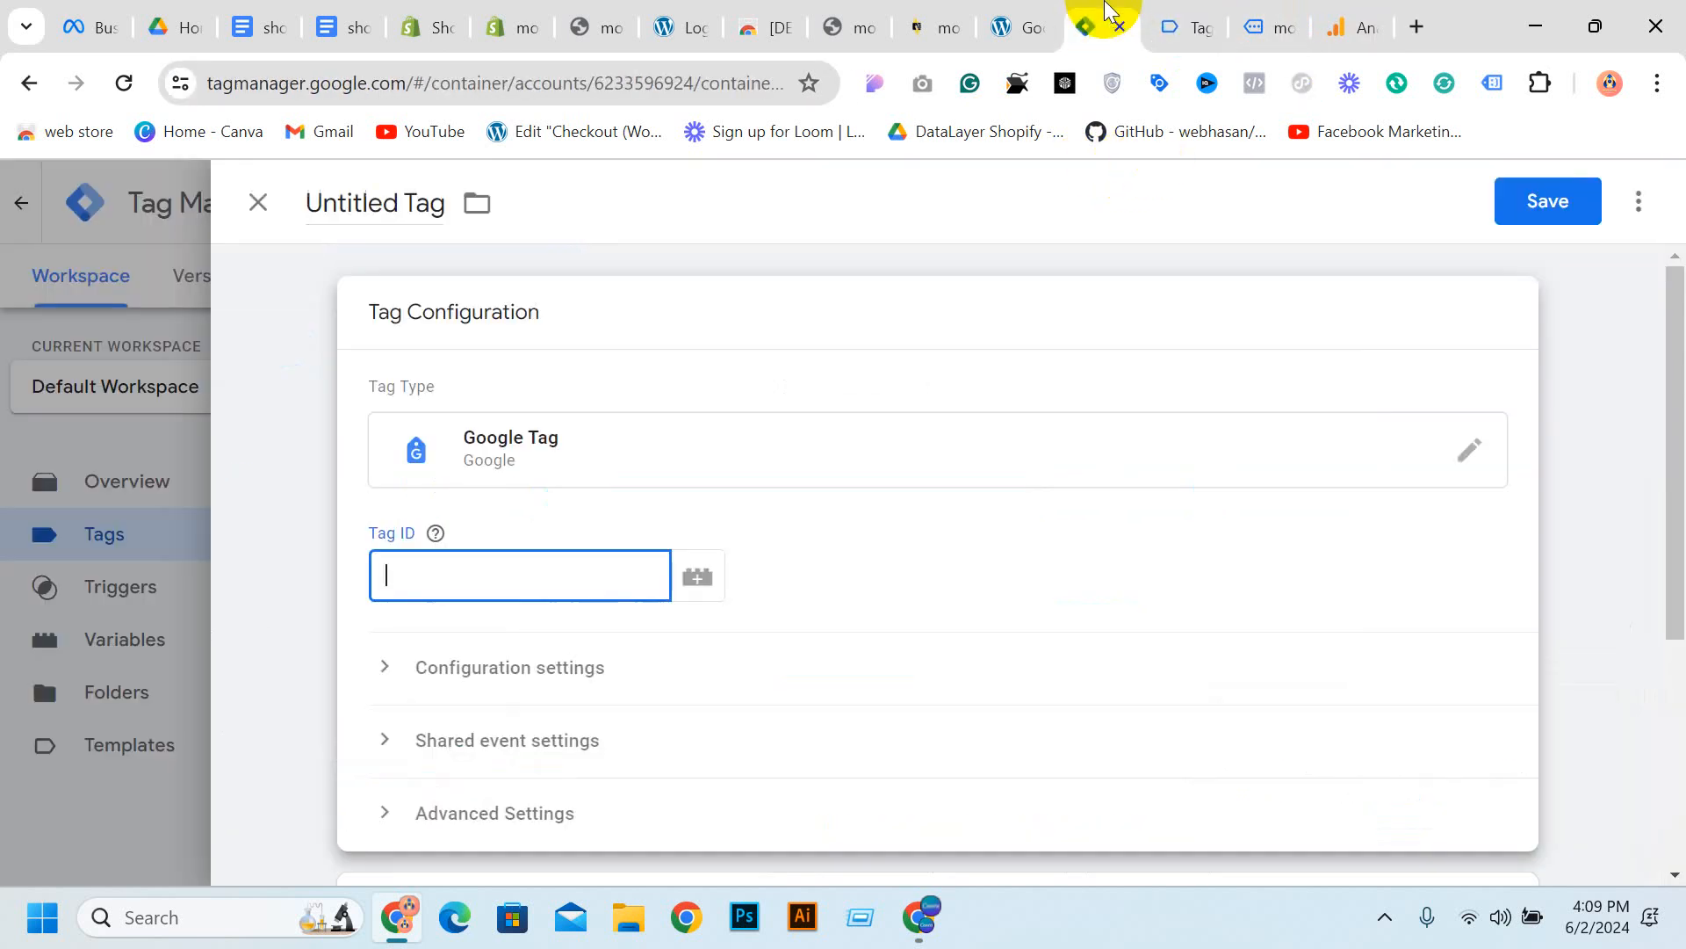
{"action": "scroll", "coordinate": [586, 756], "scroll_direction": "down", "scroll_amount": 4}
{"action": "left_click", "coordinate": [535, 606]}
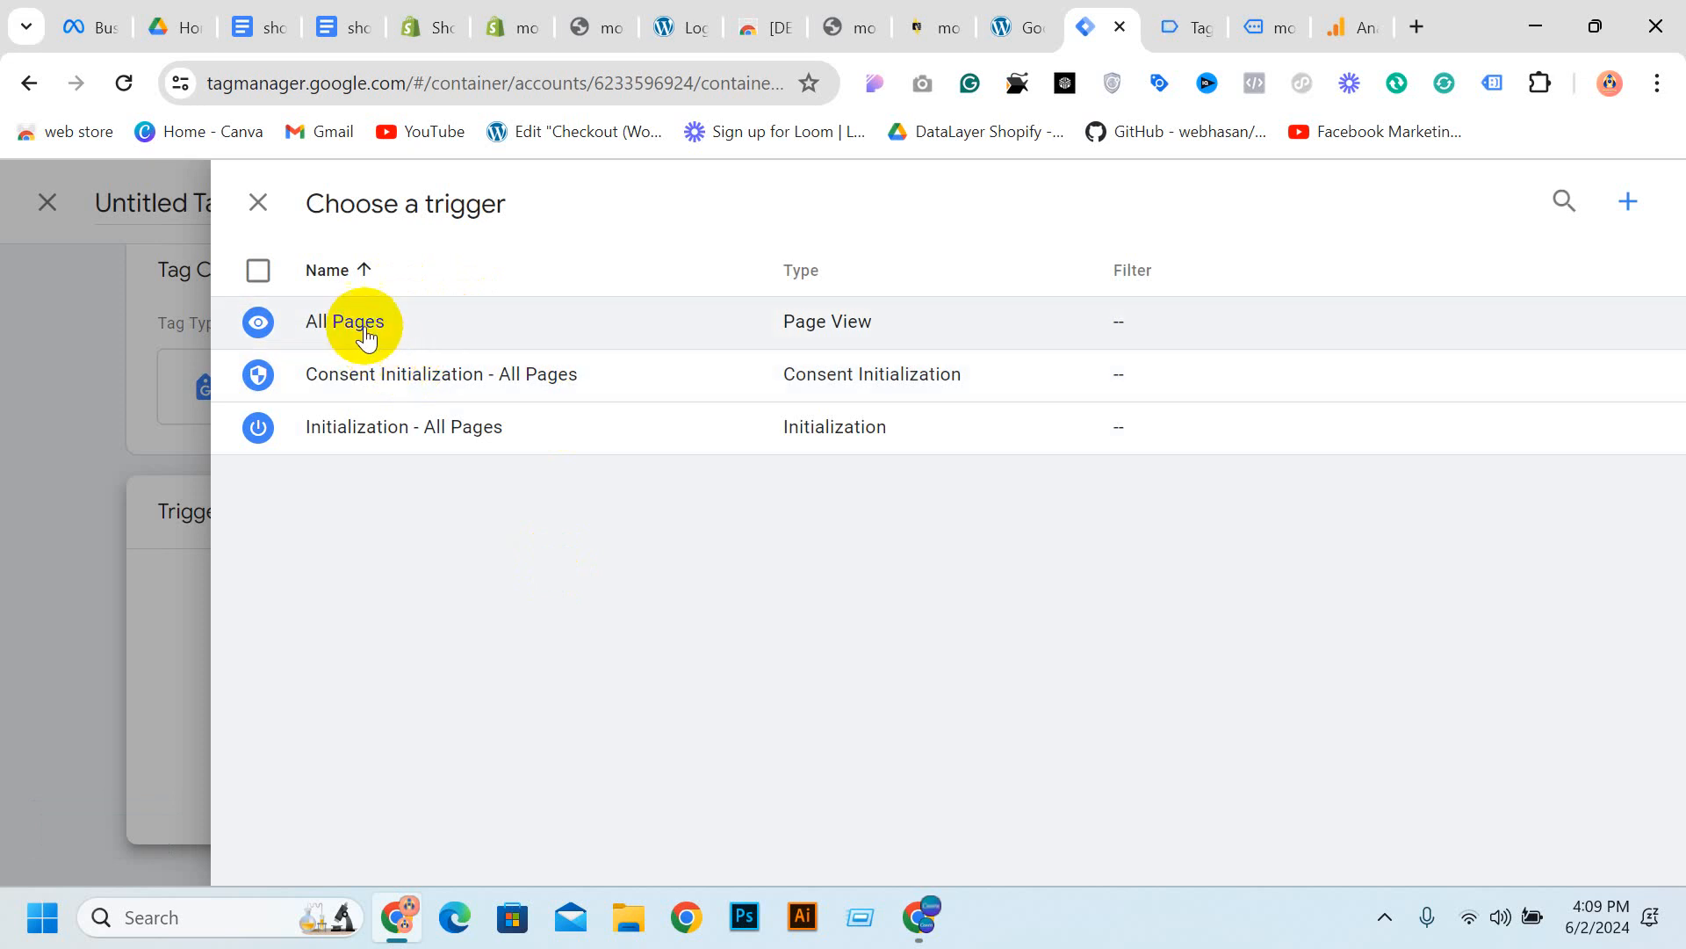
{"action": "left_click", "coordinate": [362, 324]}
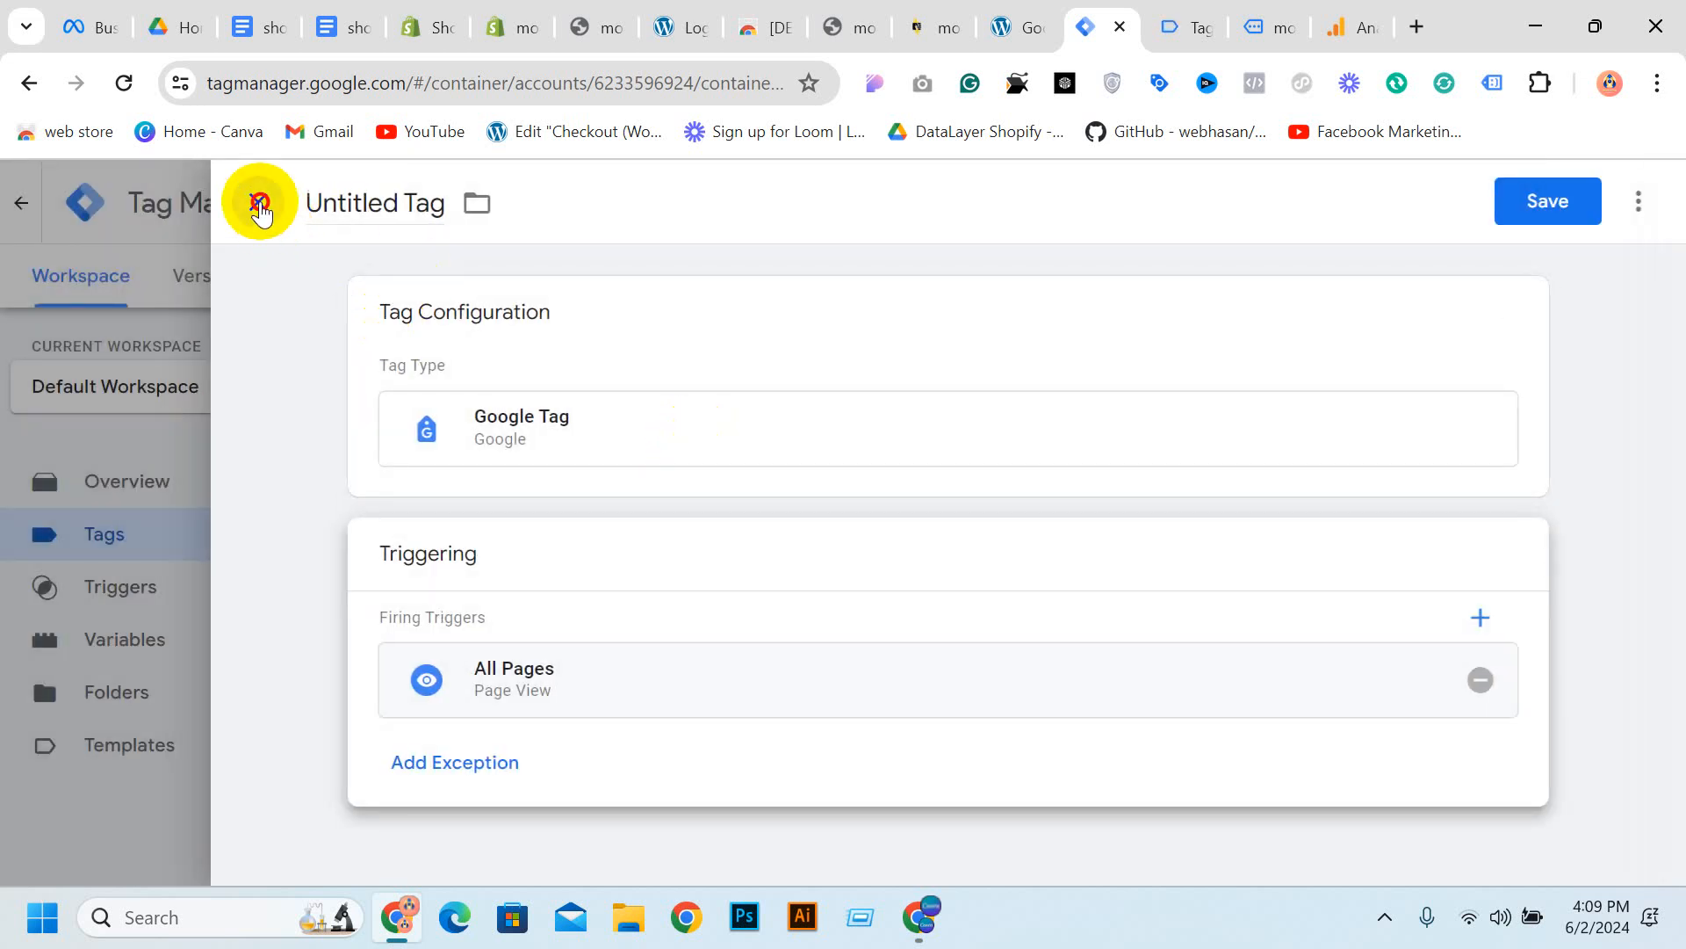
{"action": "left_click", "coordinate": [257, 202]}
Discard the extra untitled tag, and publish the GTM-M8FCNW7M workspace changes without adding a version name or description
{"action": "left_click", "coordinate": [1043, 522]}
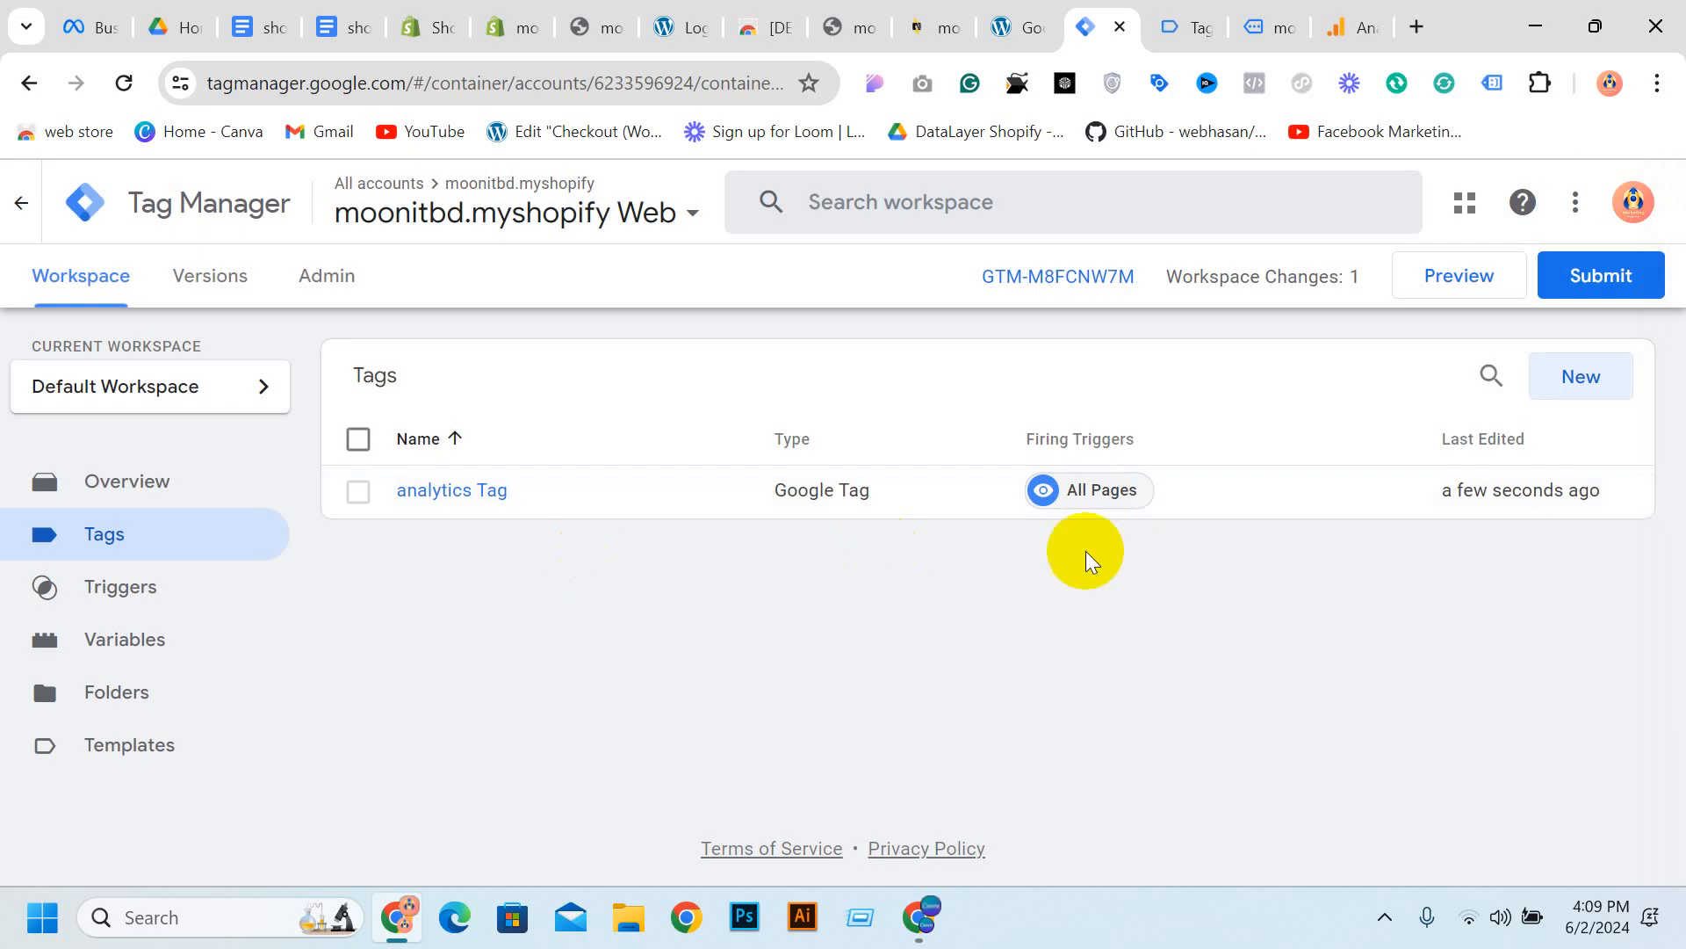
{"action": "left_click", "coordinate": [1597, 277]}
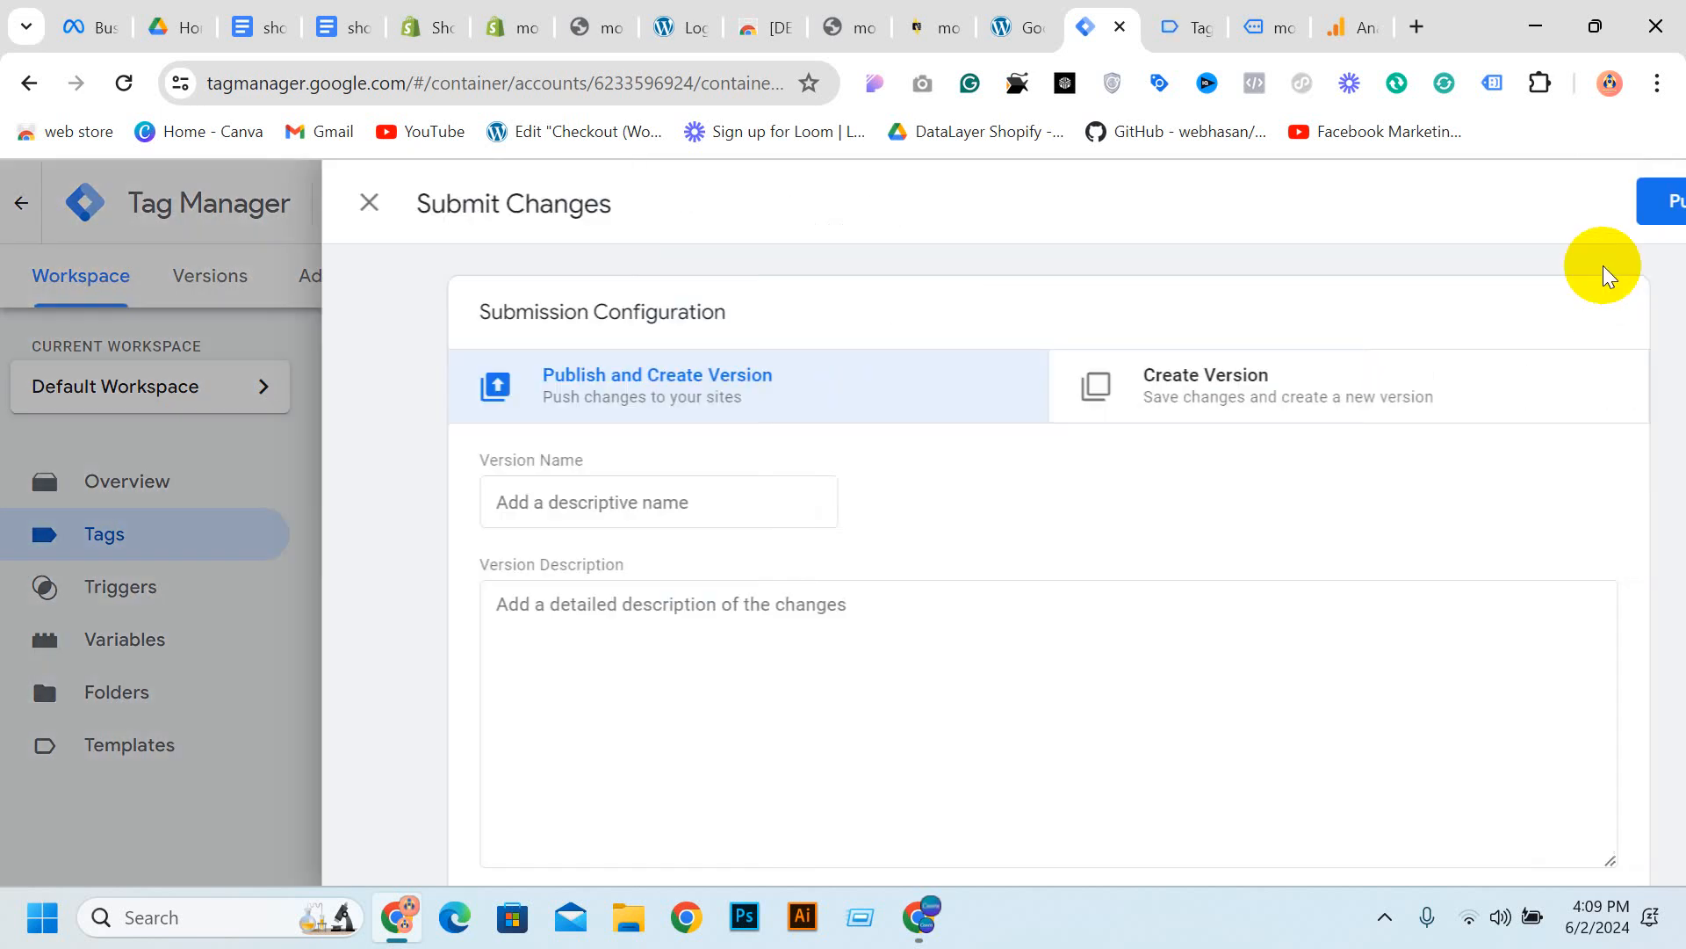
{"action": "left_click", "coordinate": [1546, 210]}
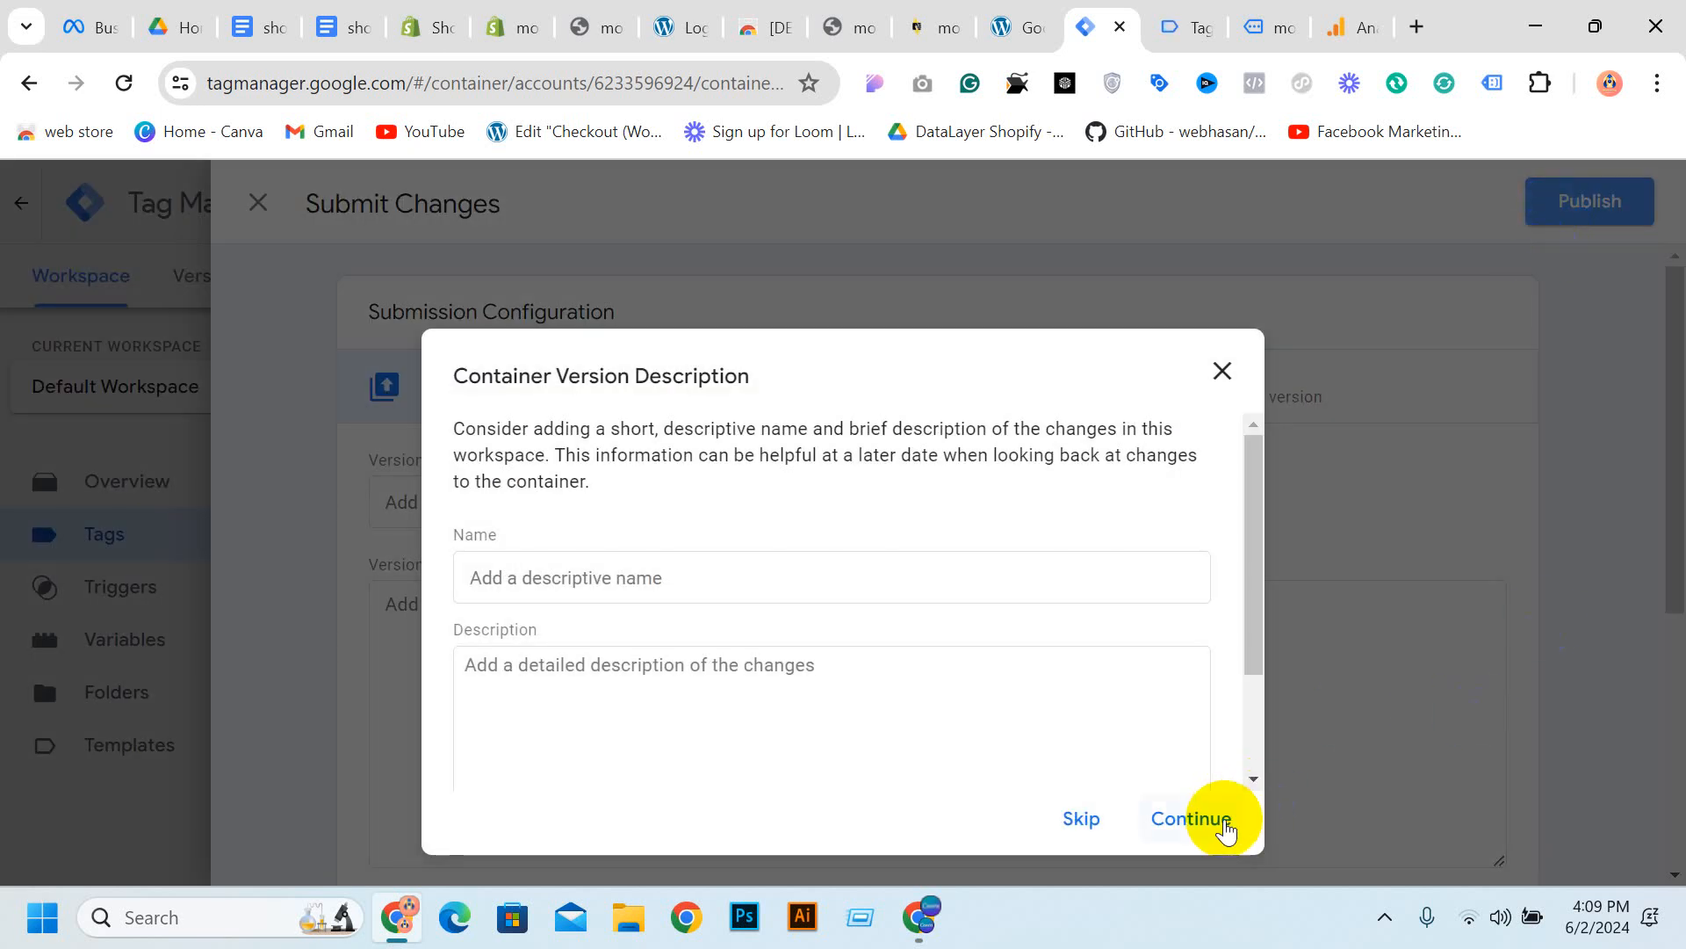
{"action": "left_click", "coordinate": [1191, 819]}
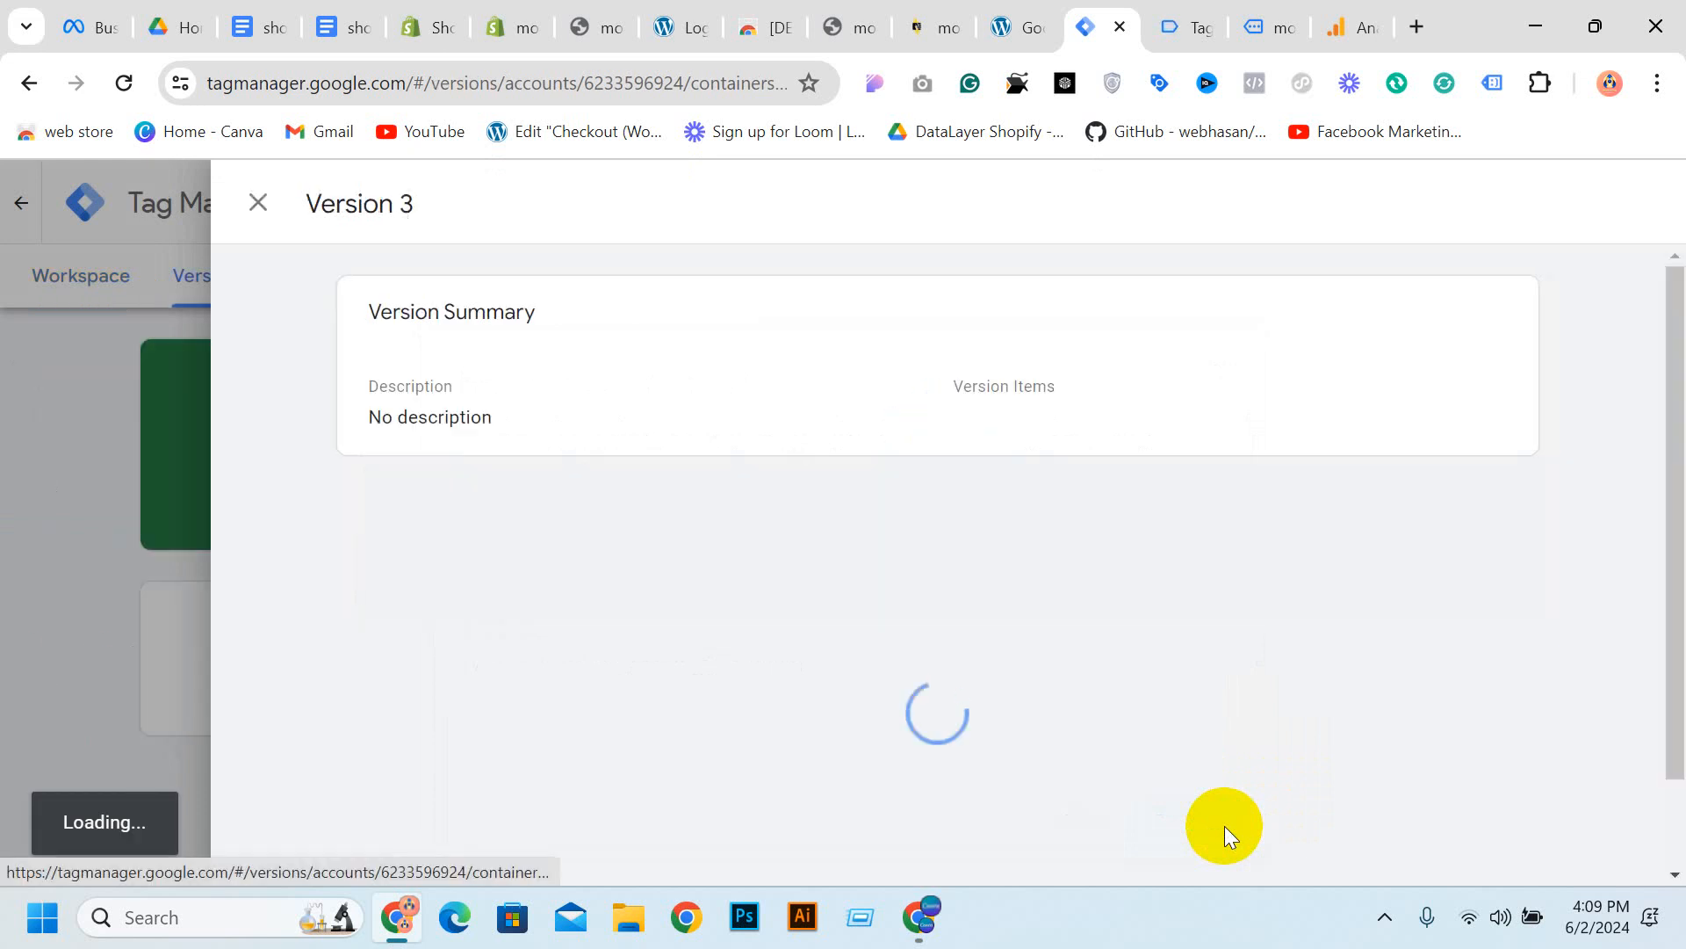
{"action": "left_click", "coordinate": [258, 203]}
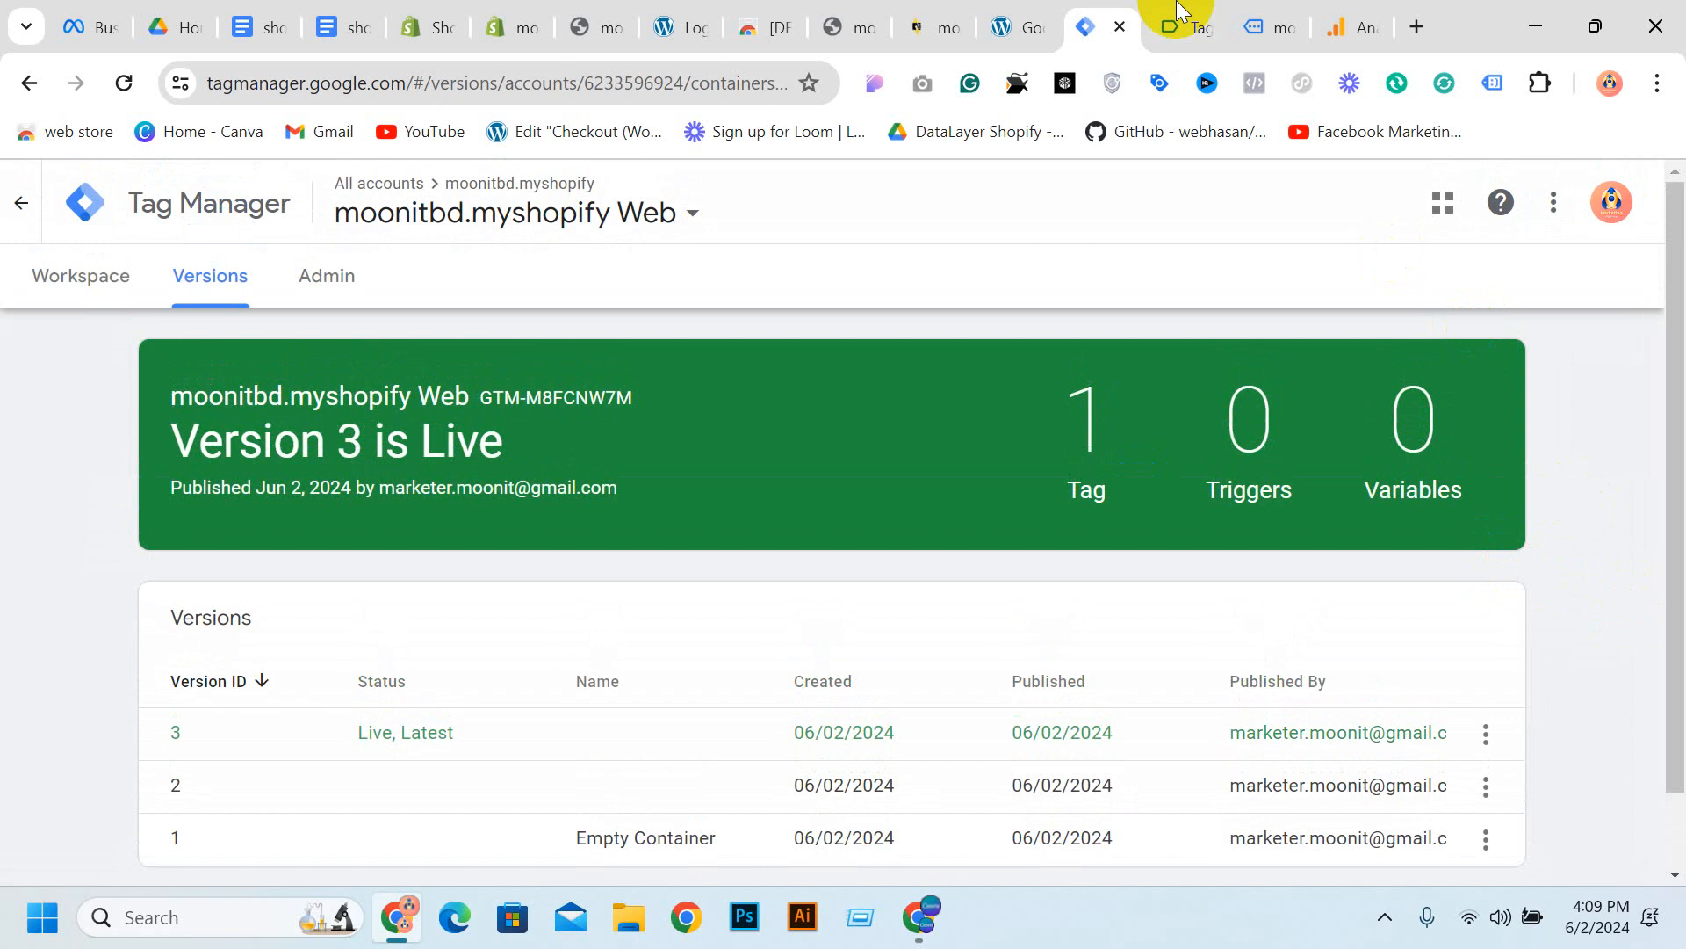
Review the existing Tag Assistant preview session for moonitbd.myshopify.com and close it
{"action": "left_click", "coordinate": [1177, 11]}
{"action": "left_click", "coordinate": [846, 657]}
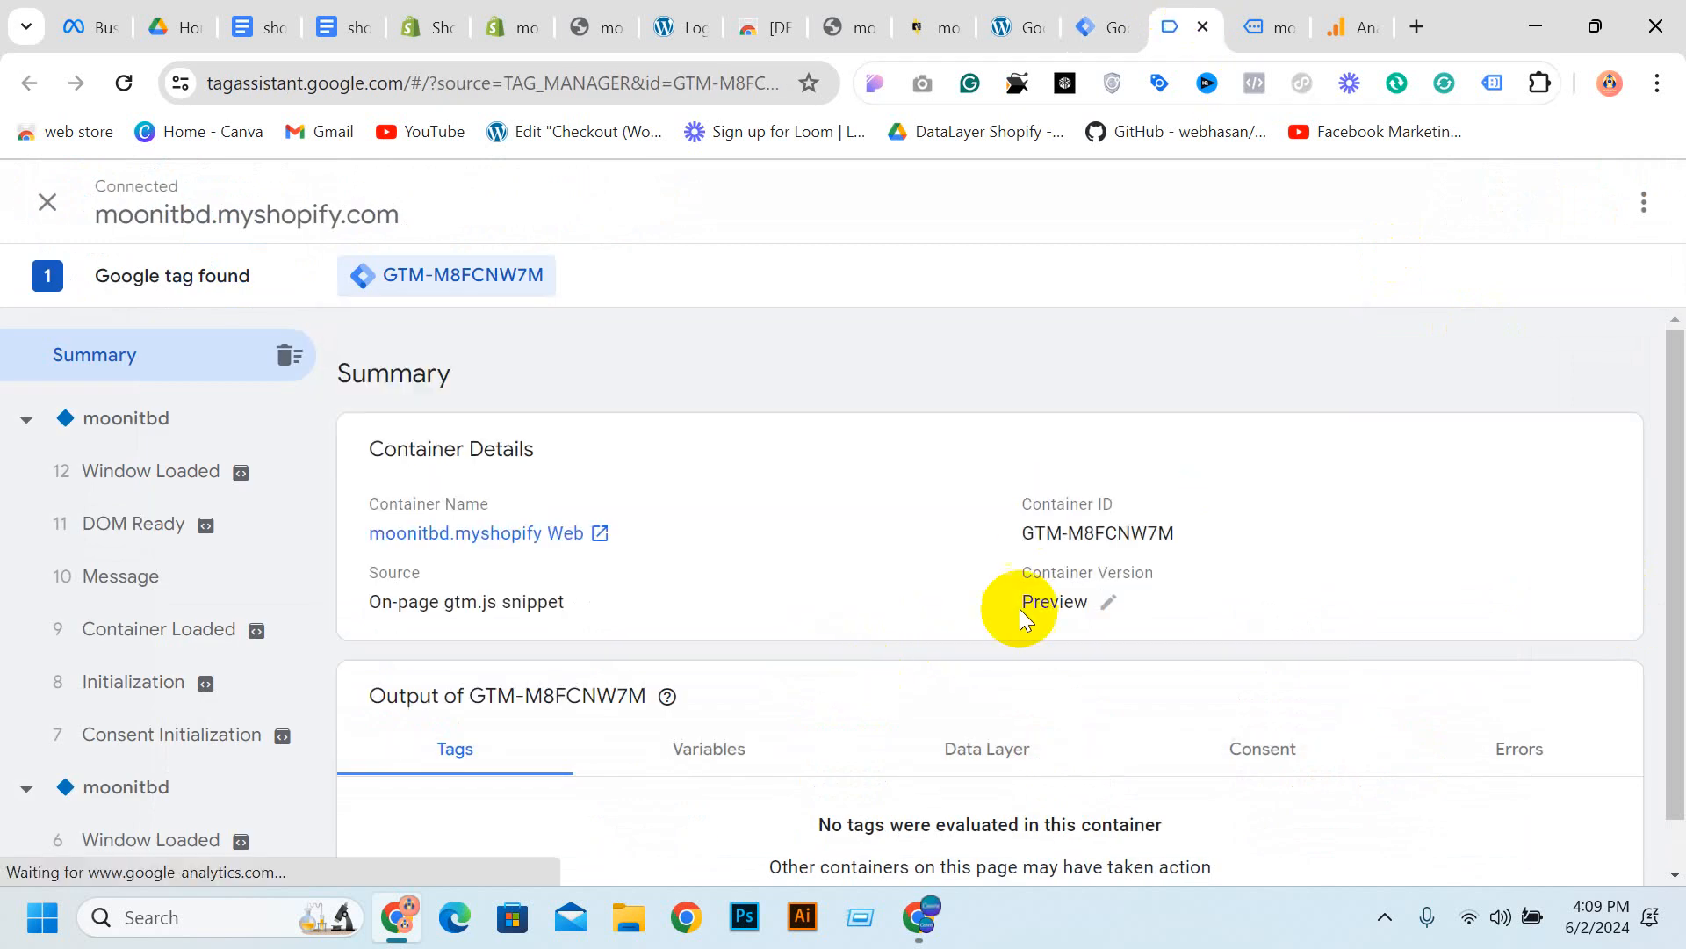
{"action": "left_click", "coordinate": [1200, 29]}
{"action": "left_click", "coordinate": [1120, 13]}
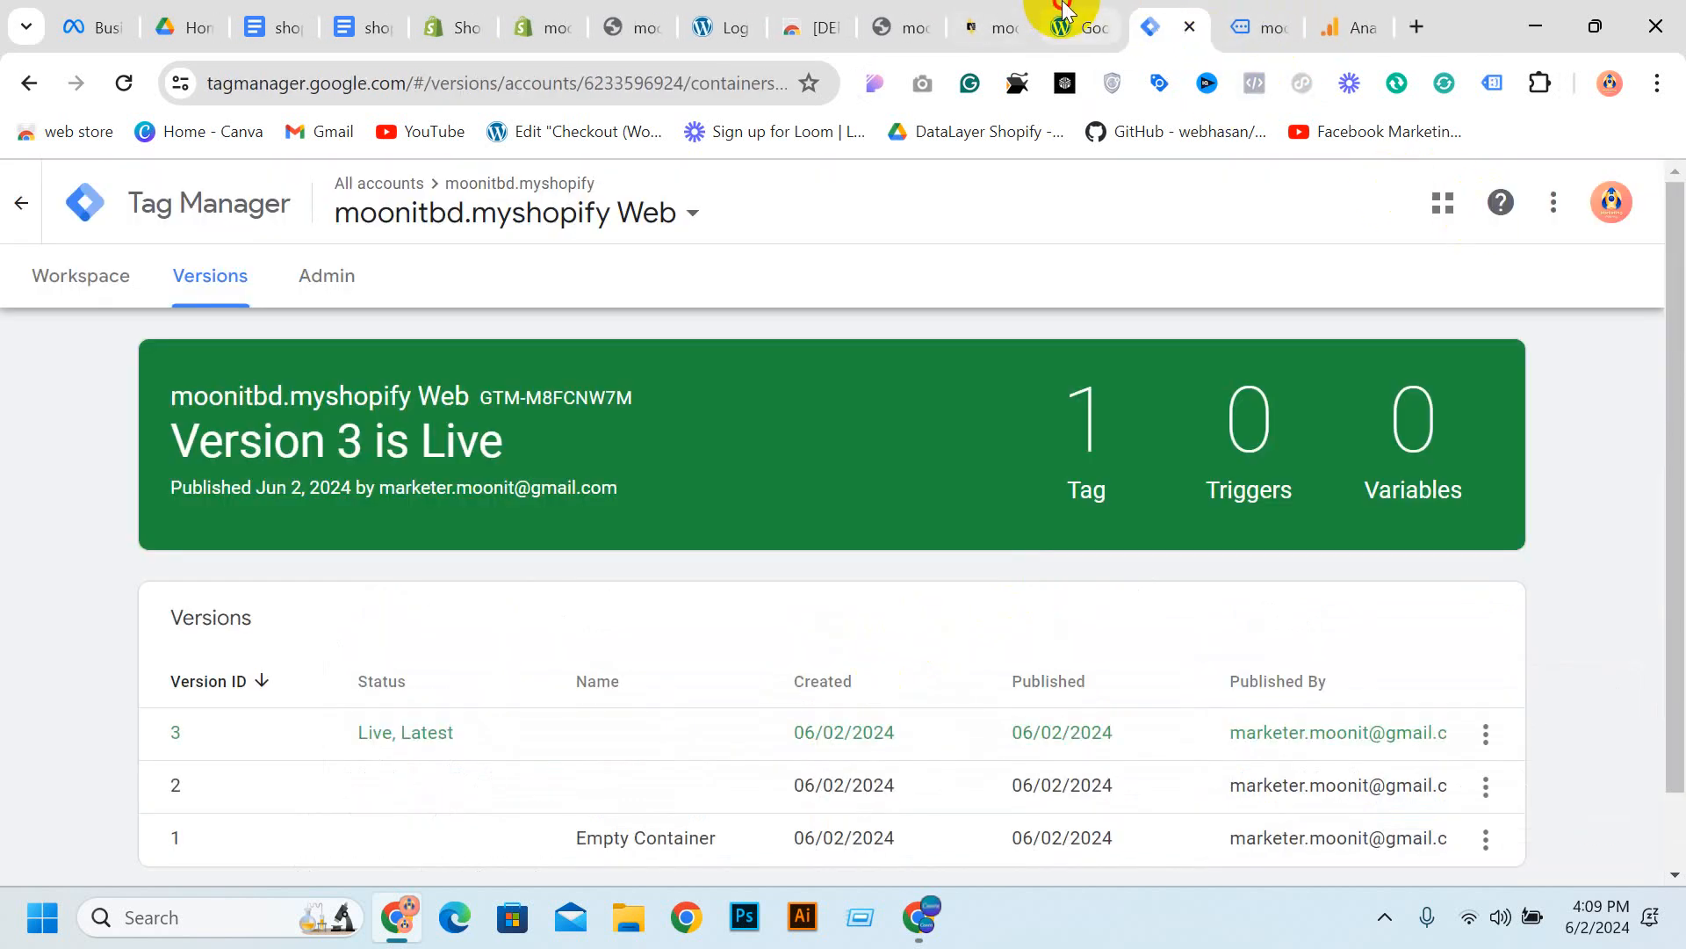
Find the open moonitbd storefront home page among the browser pages and reload it
{"action": "left_click", "coordinate": [1050, 24]}
{"action": "scroll", "coordinate": [1146, 440], "scroll_direction": "up", "scroll_amount": 5}
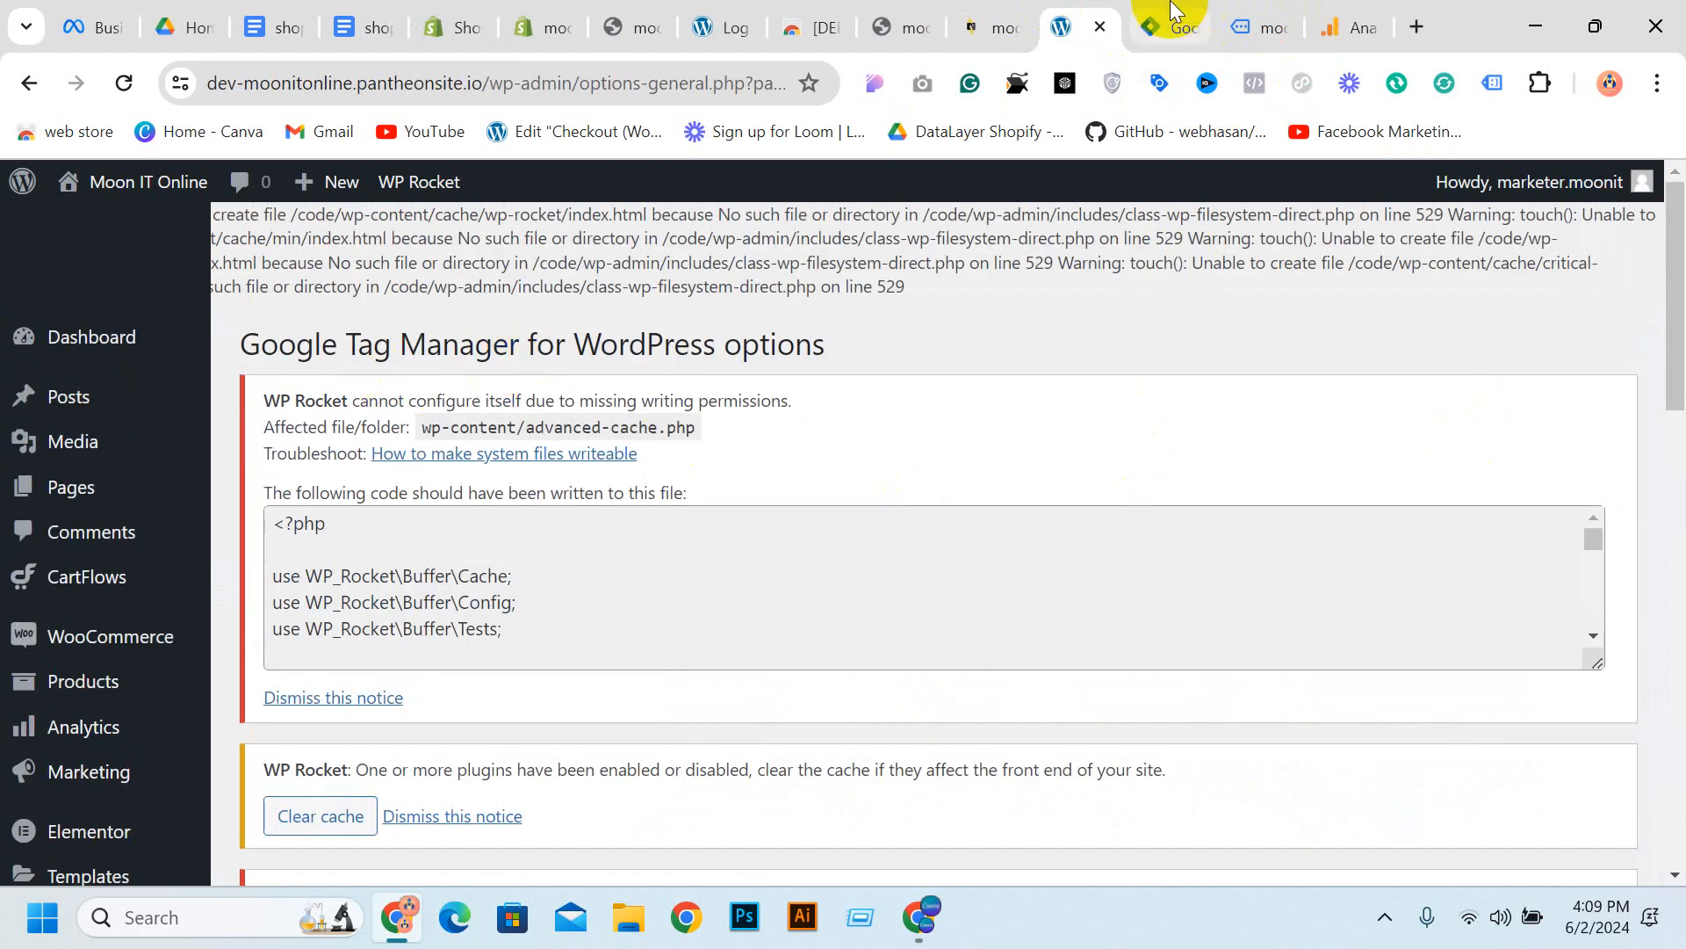
{"action": "left_click", "coordinate": [981, 13]}
{"action": "left_click", "coordinate": [452, 16]}
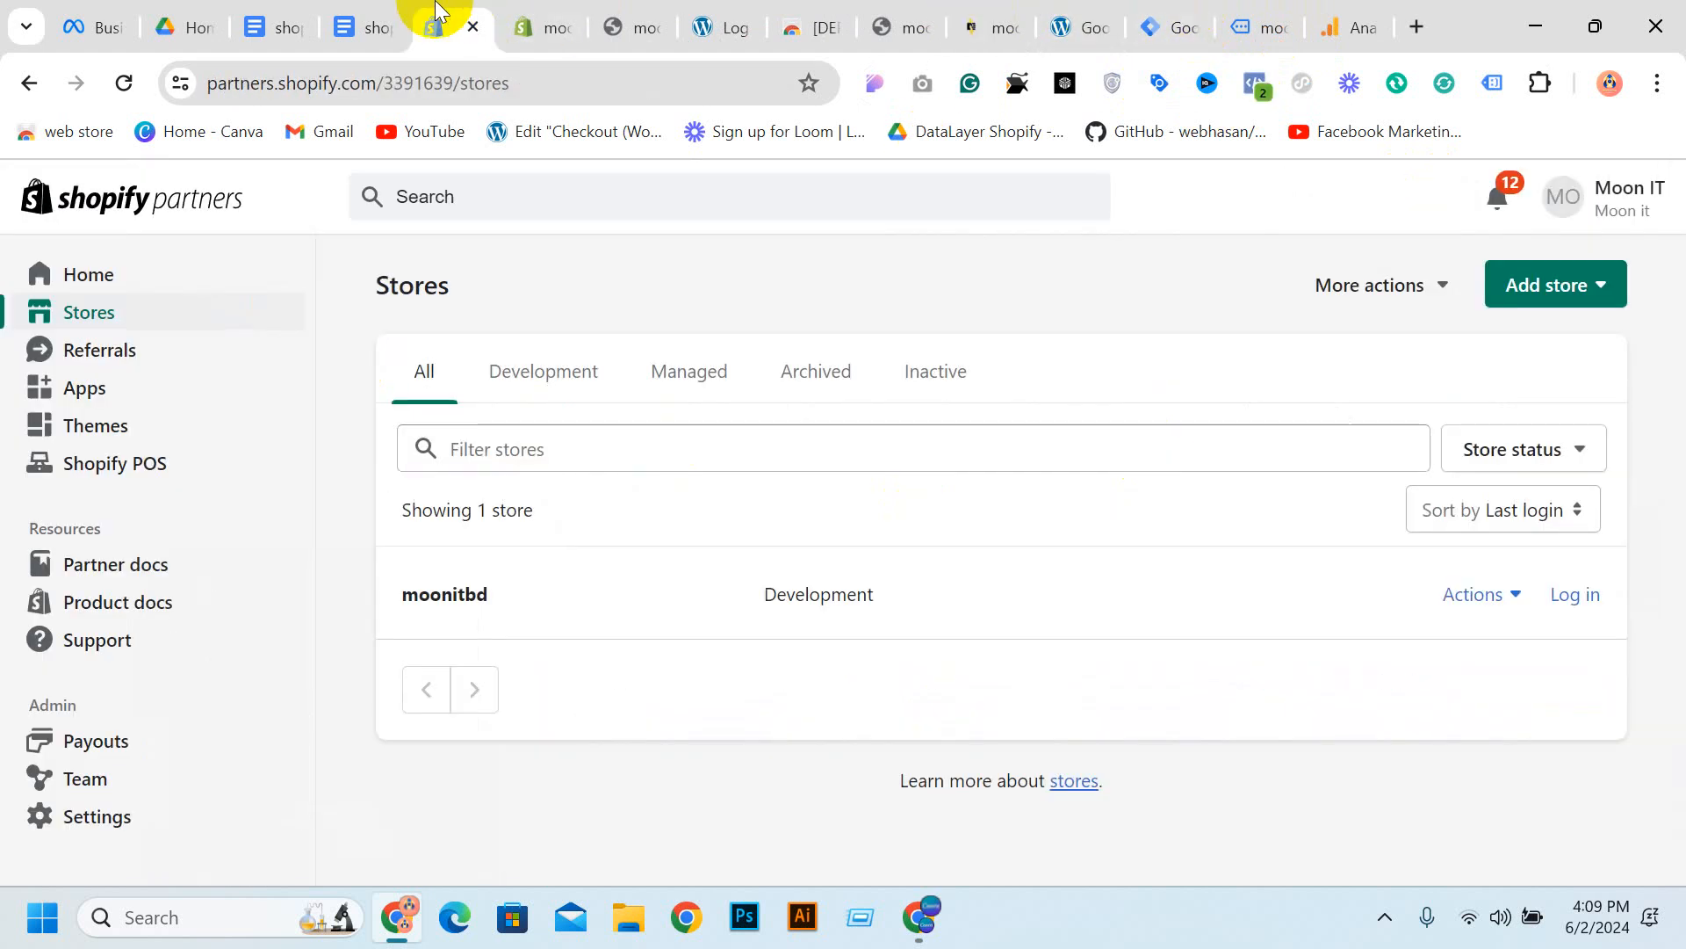
{"action": "left_click", "coordinate": [648, 13]}
{"action": "left_click", "coordinate": [140, 80]}
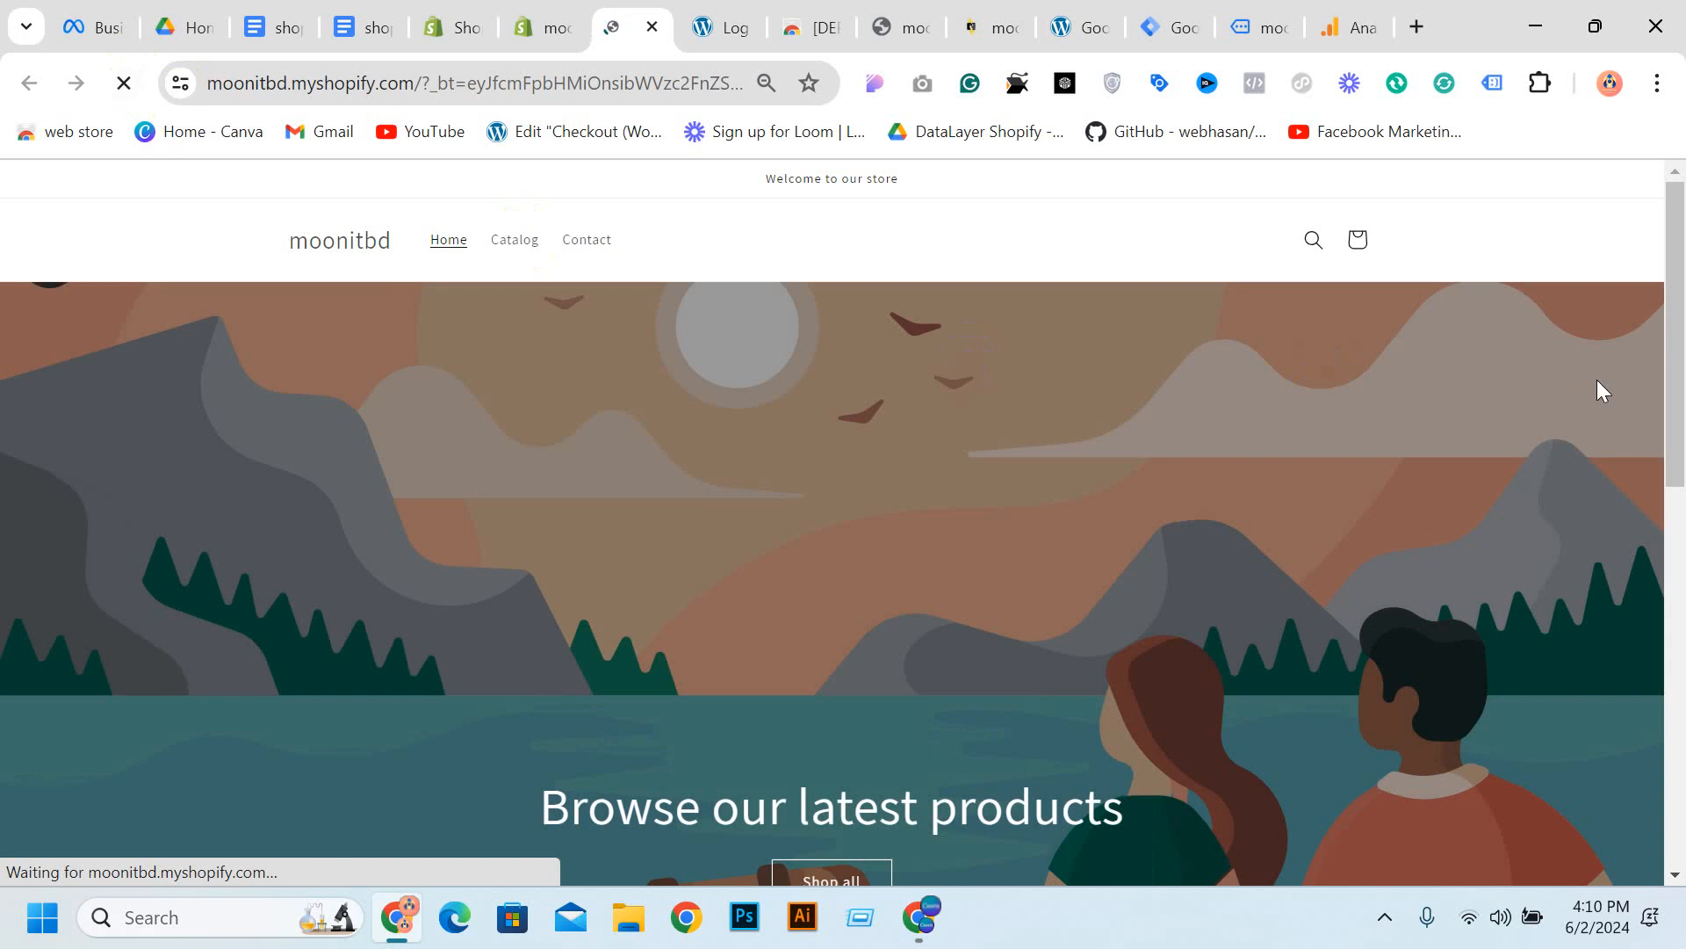
Enable Tag Assistant Legacy on the moonitbd storefront and reload the page to view its tag analysis
{"action": "left_click", "coordinate": [1509, 88]}
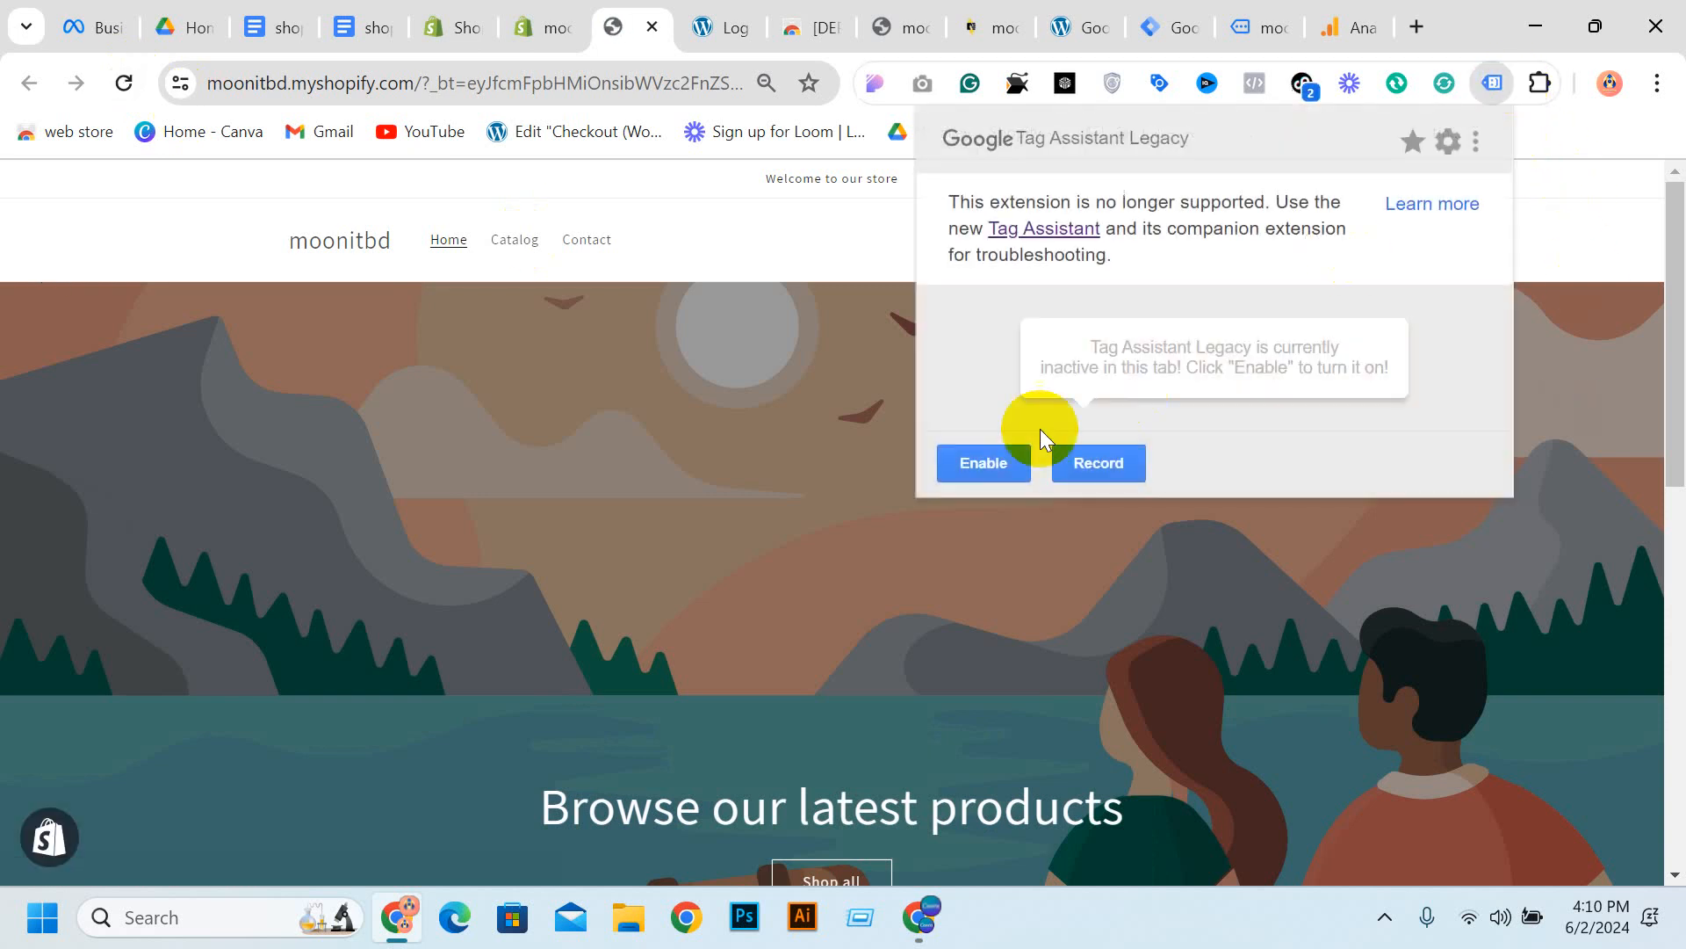
{"action": "left_click", "coordinate": [985, 480]}
{"action": "left_click", "coordinate": [123, 83]}
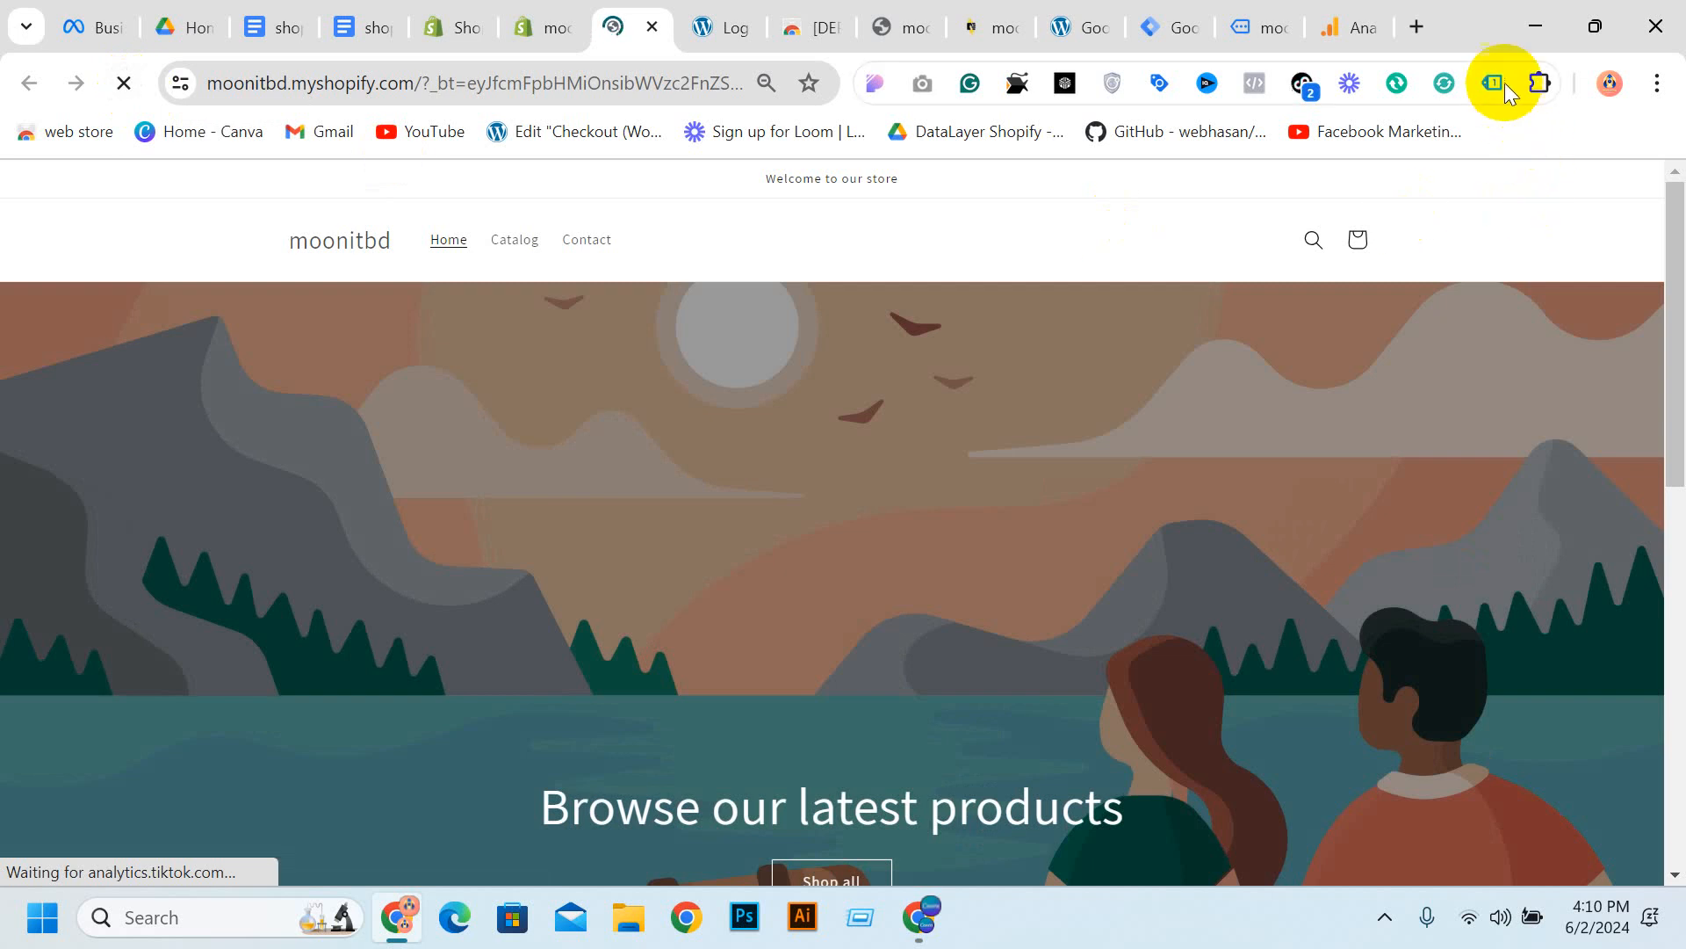
{"action": "left_click", "coordinate": [1493, 85]}
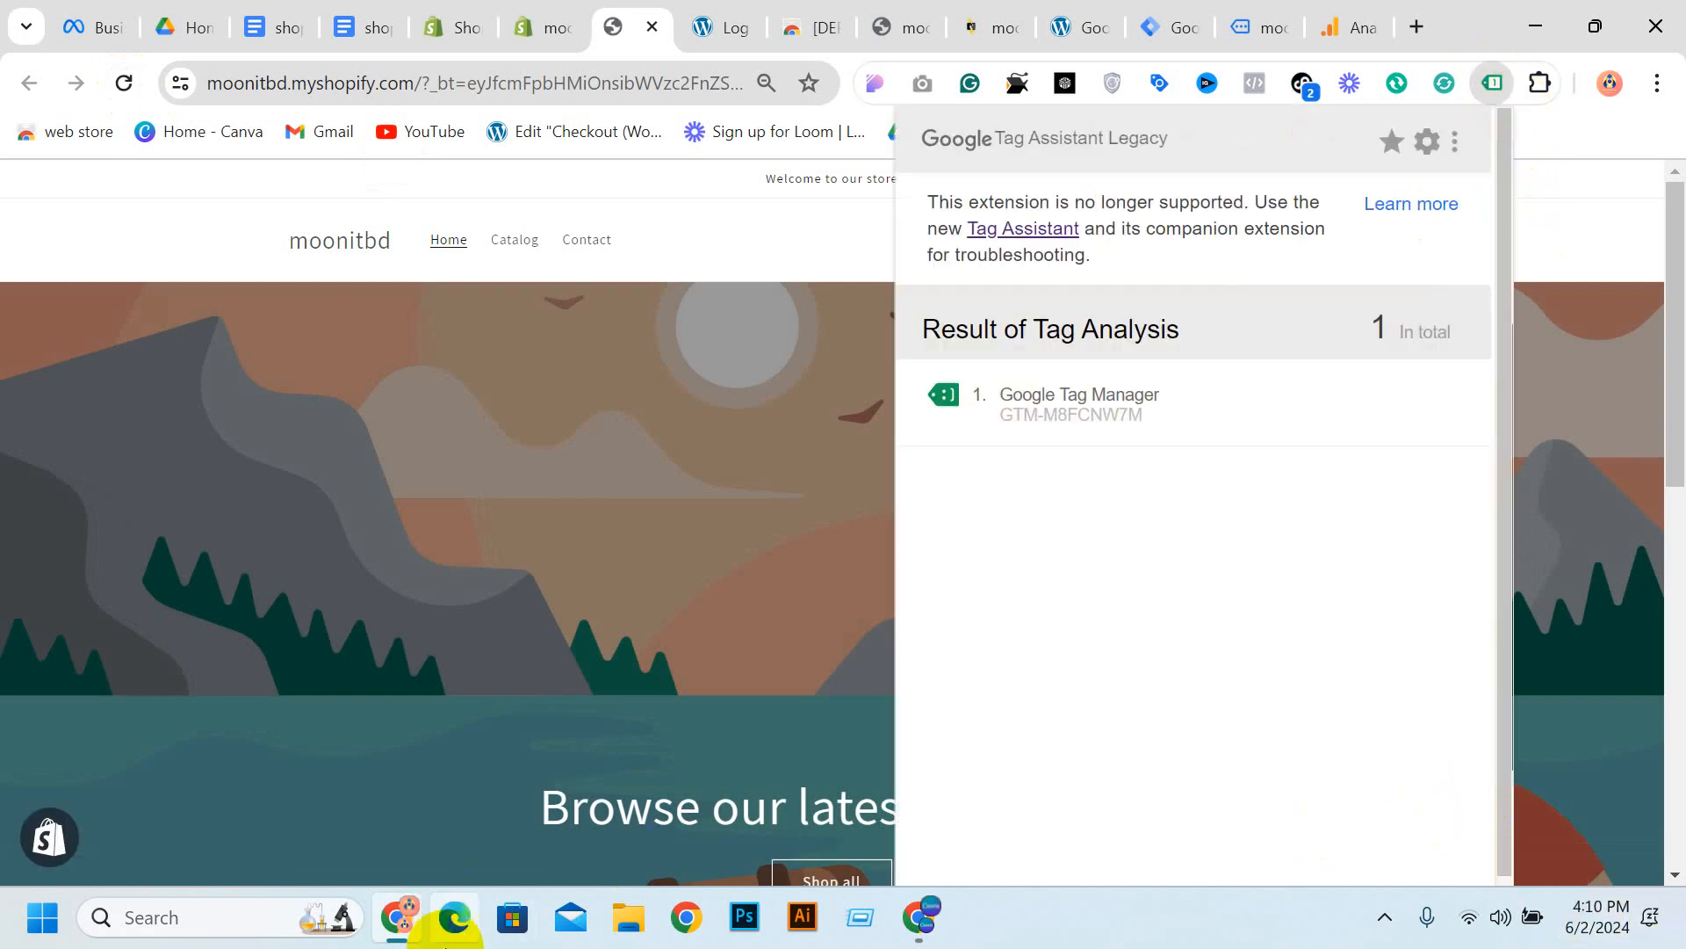
In Google Analytics, reopen the moonitbd.myshopify web stream details and check the data collection status in the Google tag section
{"action": "left_click", "coordinate": [1340, 26]}
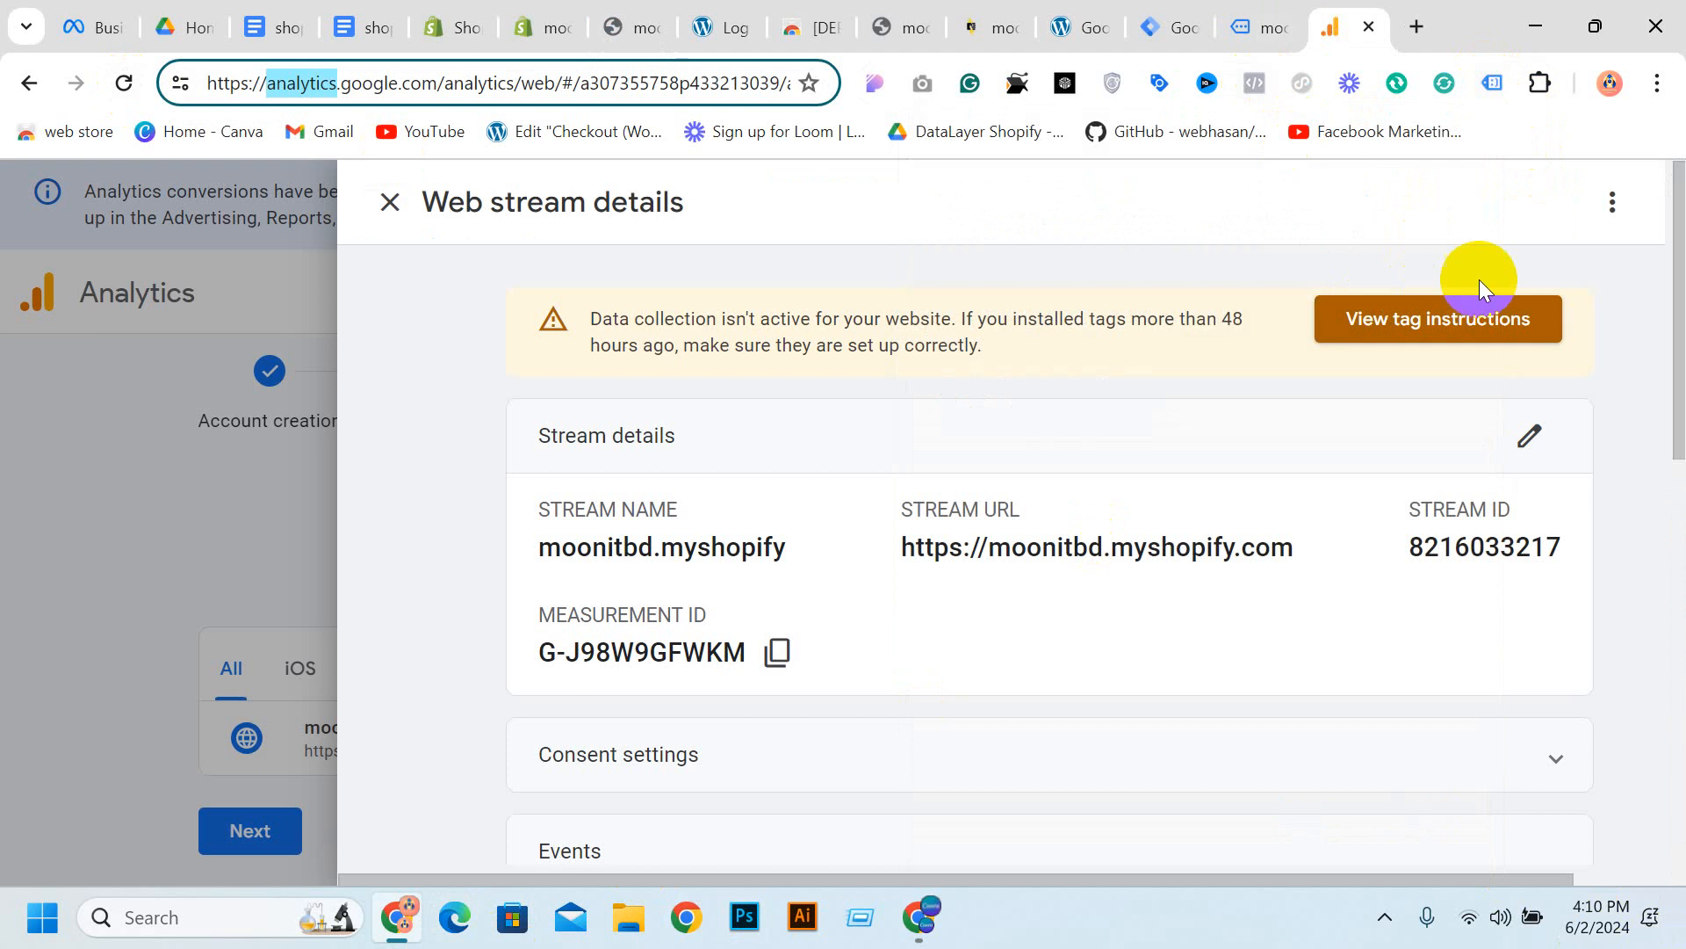
{"action": "left_click", "coordinate": [390, 203]}
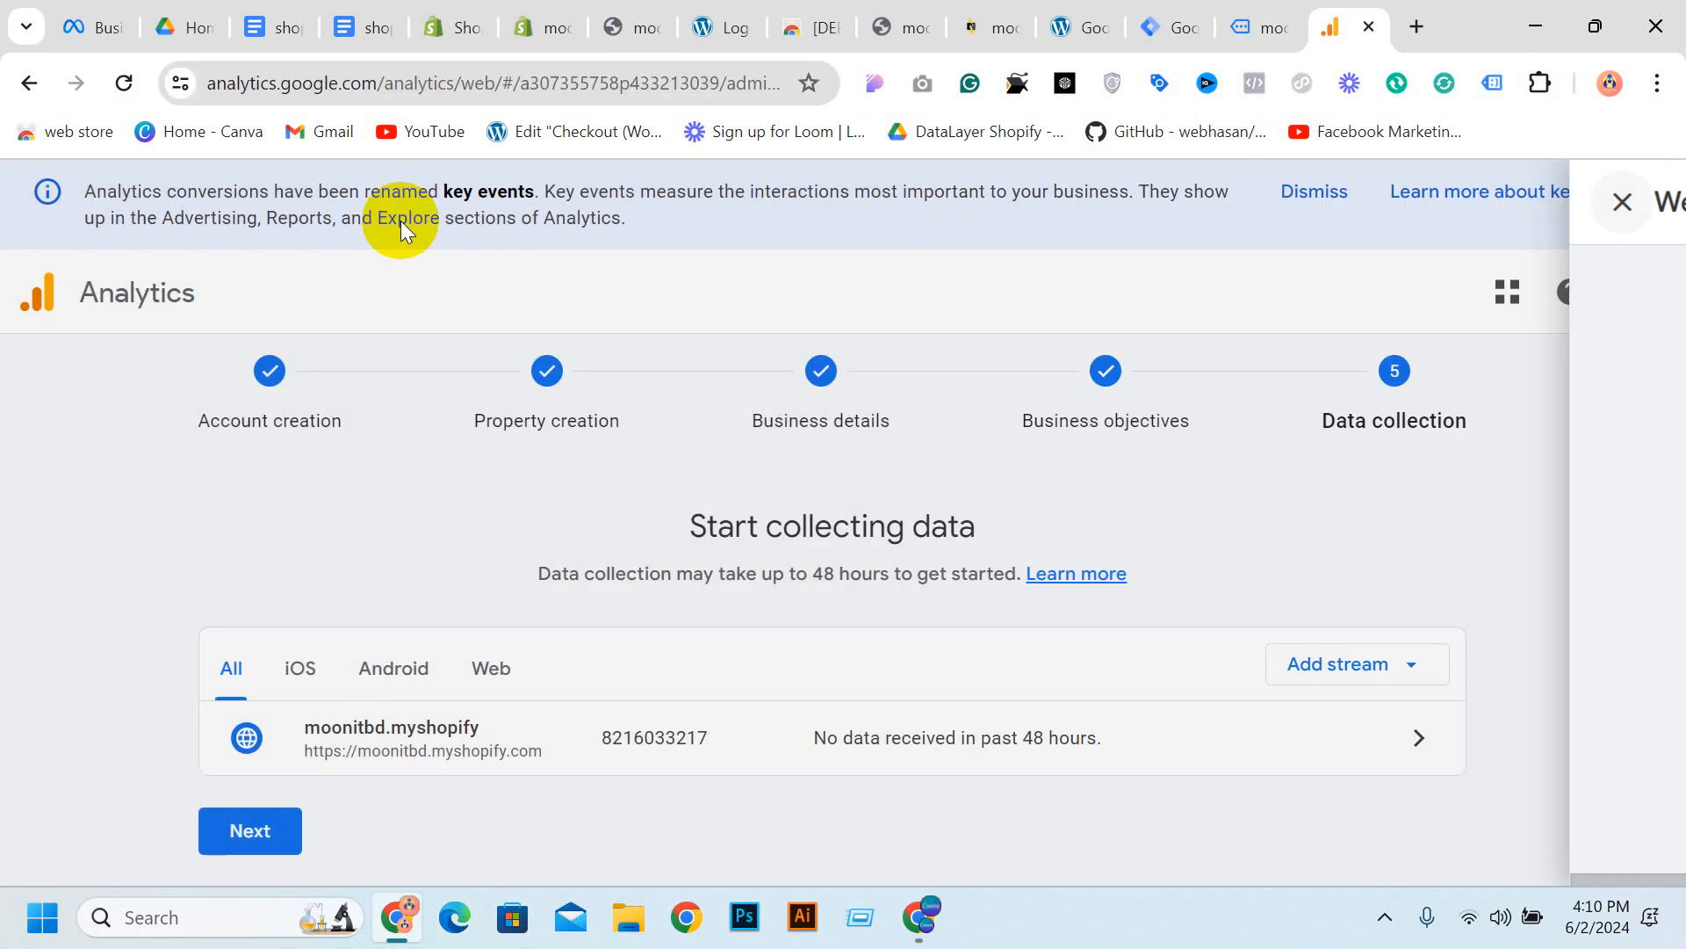
{"action": "scroll", "coordinate": [1061, 467], "scroll_direction": "down", "scroll_amount": 1}
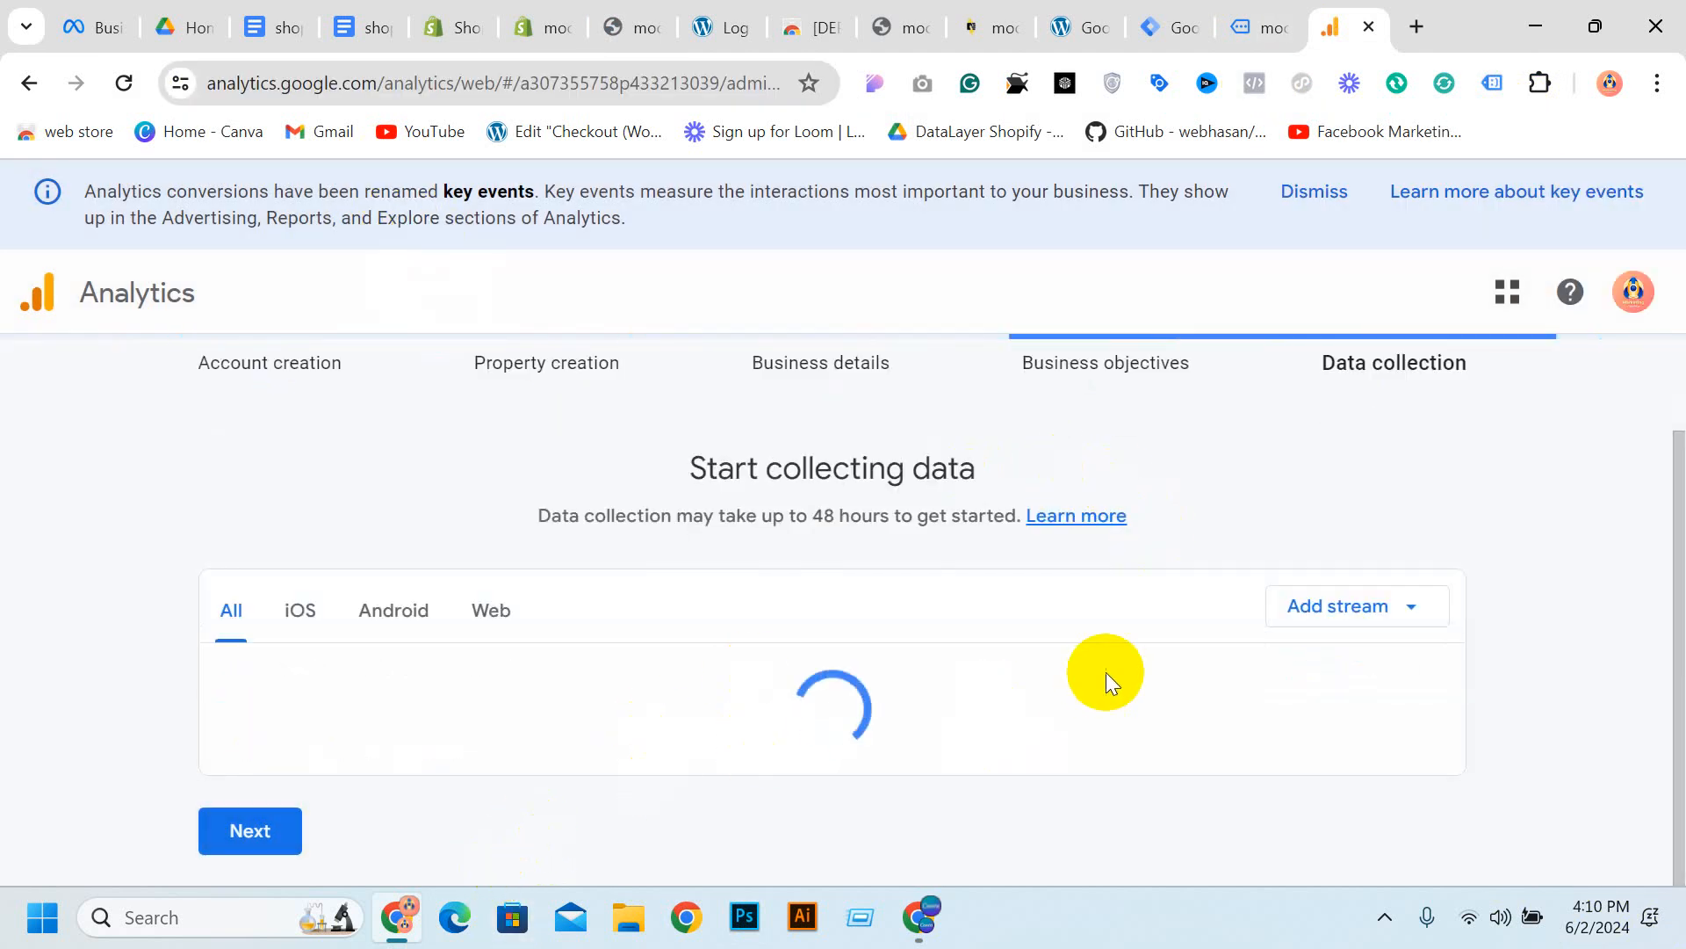
{"action": "left_click", "coordinate": [609, 754]}
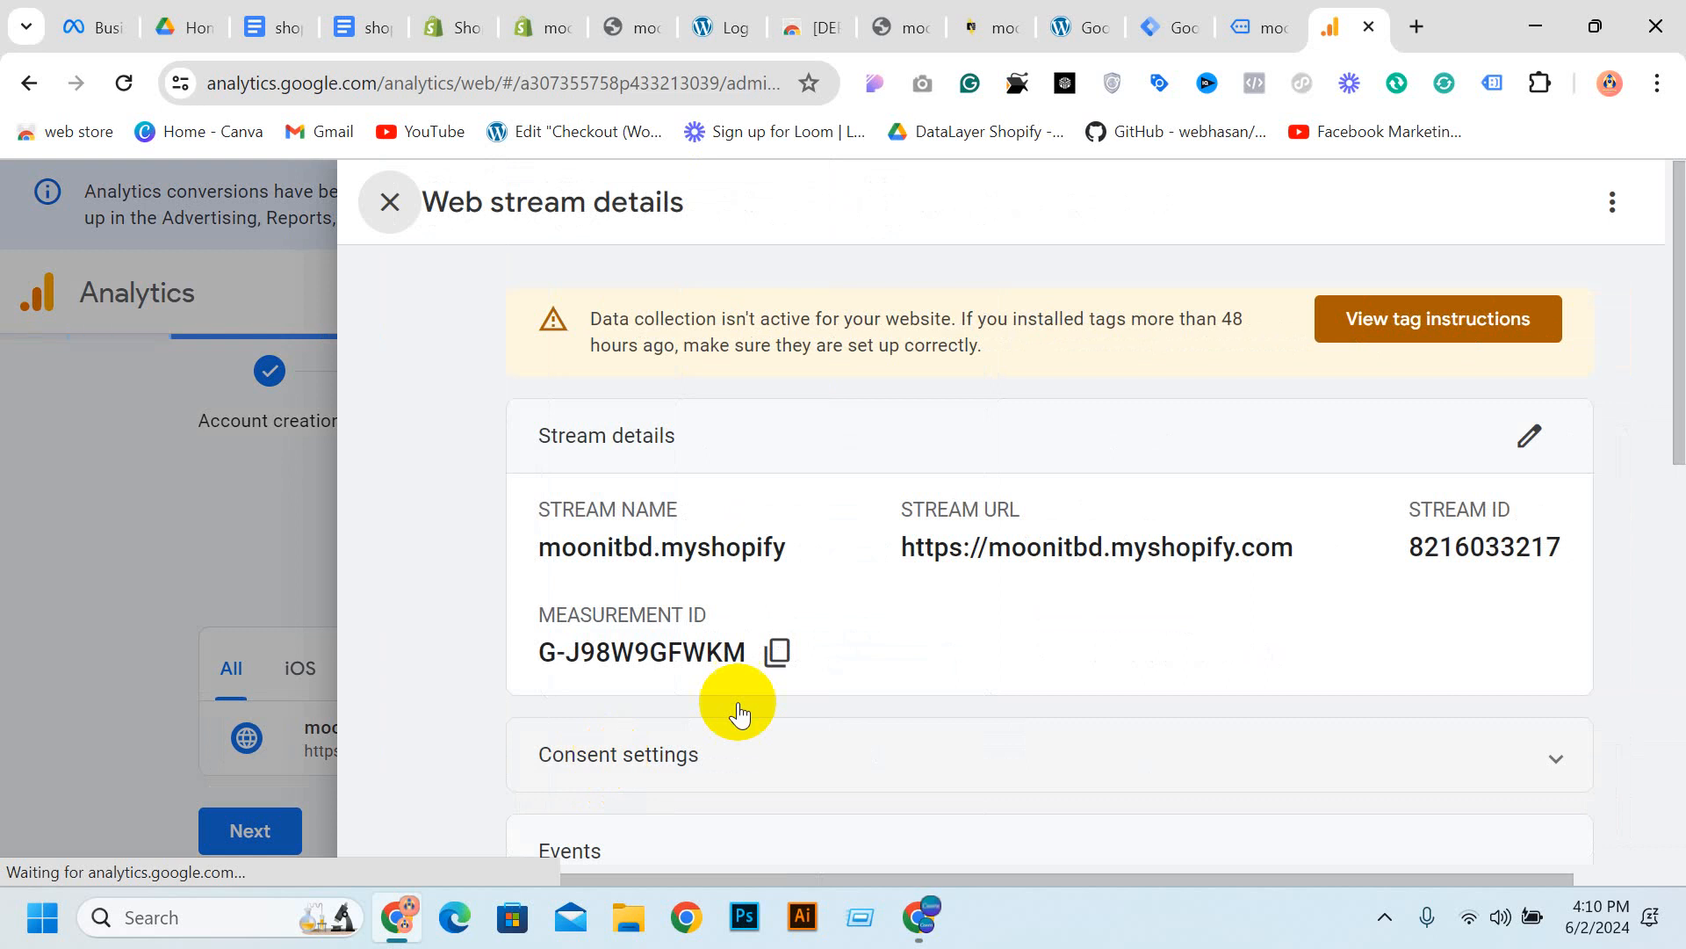
{"action": "scroll", "coordinate": [527, 264], "scroll_direction": "down", "scroll_amount": 7}
{"action": "scroll", "coordinate": [1032, 641], "scroll_direction": "down", "scroll_amount": 3}
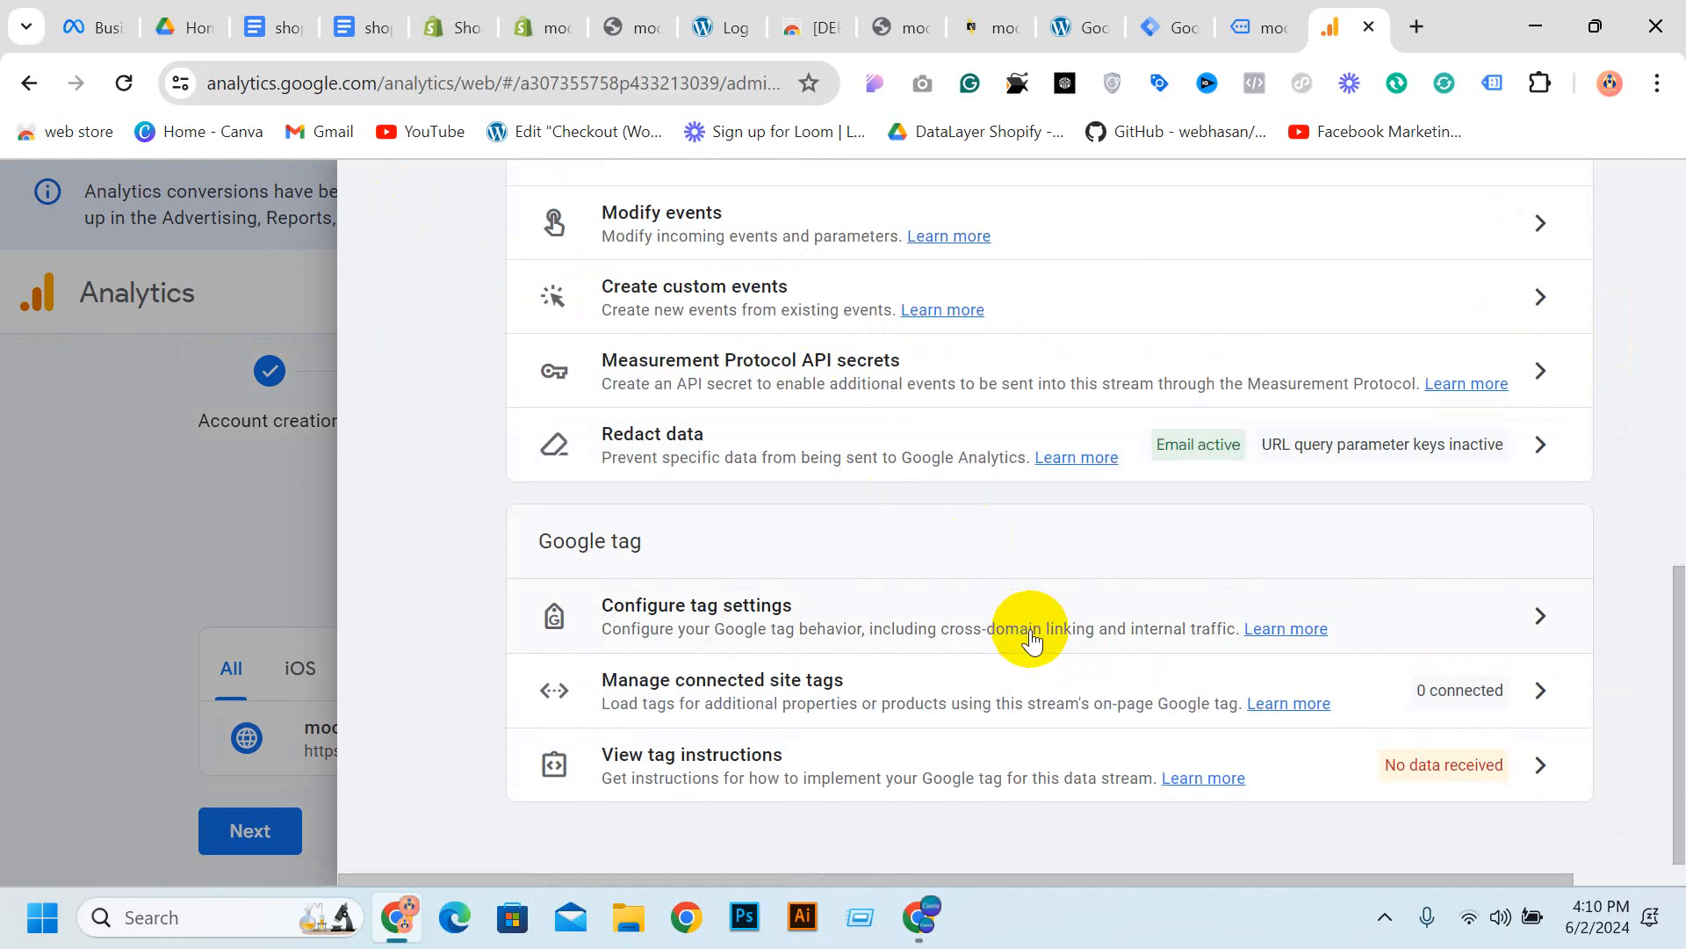
{"action": "left_click", "coordinate": [406, 231]}
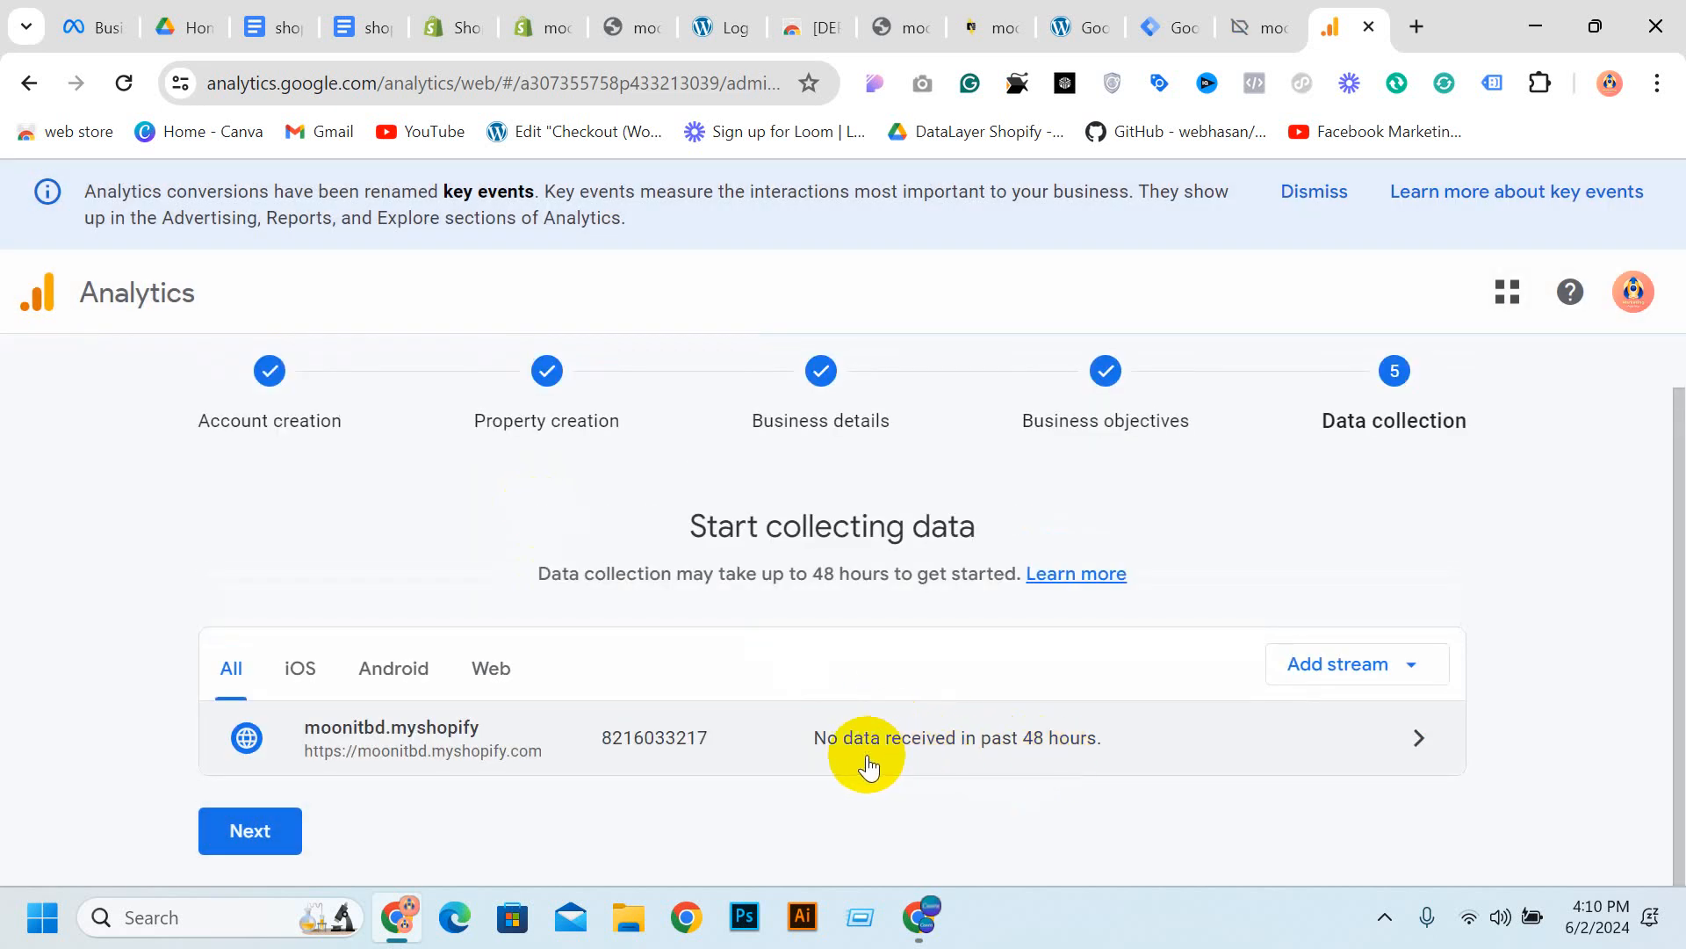
{"action": "left_click", "coordinate": [898, 763]}
{"action": "scroll", "coordinate": [952, 677], "scroll_direction": "down", "scroll_amount": 10}
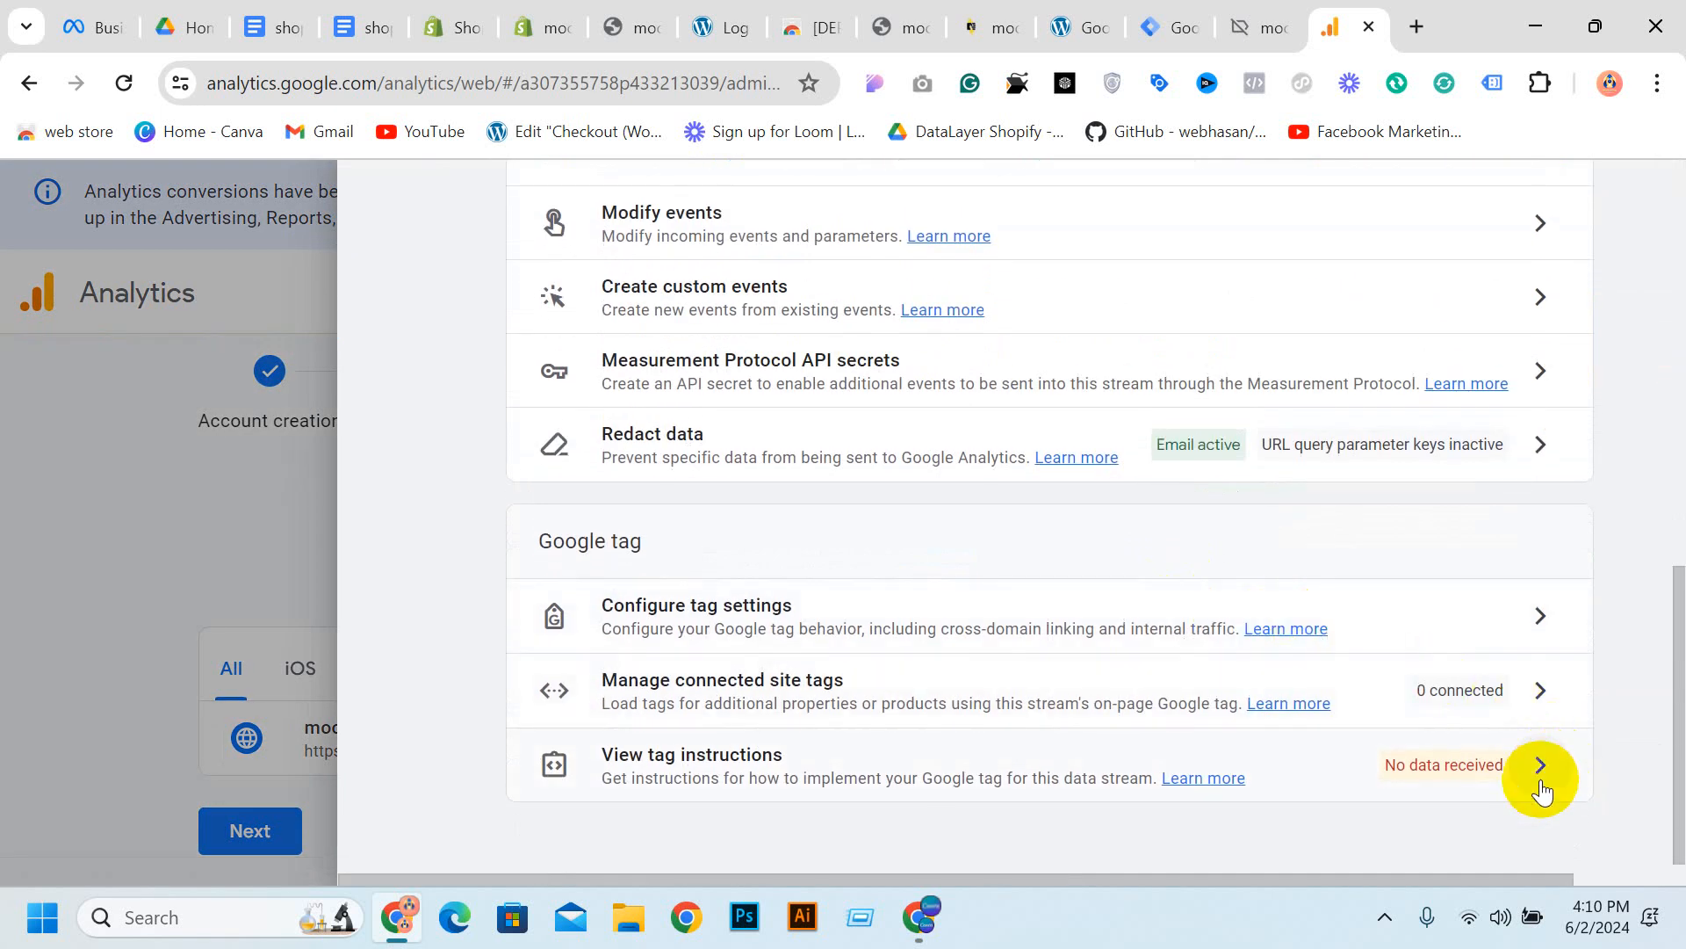
{"action": "scroll", "coordinate": [777, 601], "scroll_direction": "up", "scroll_amount": 4}
{"action": "left_click", "coordinate": [1207, 14]}
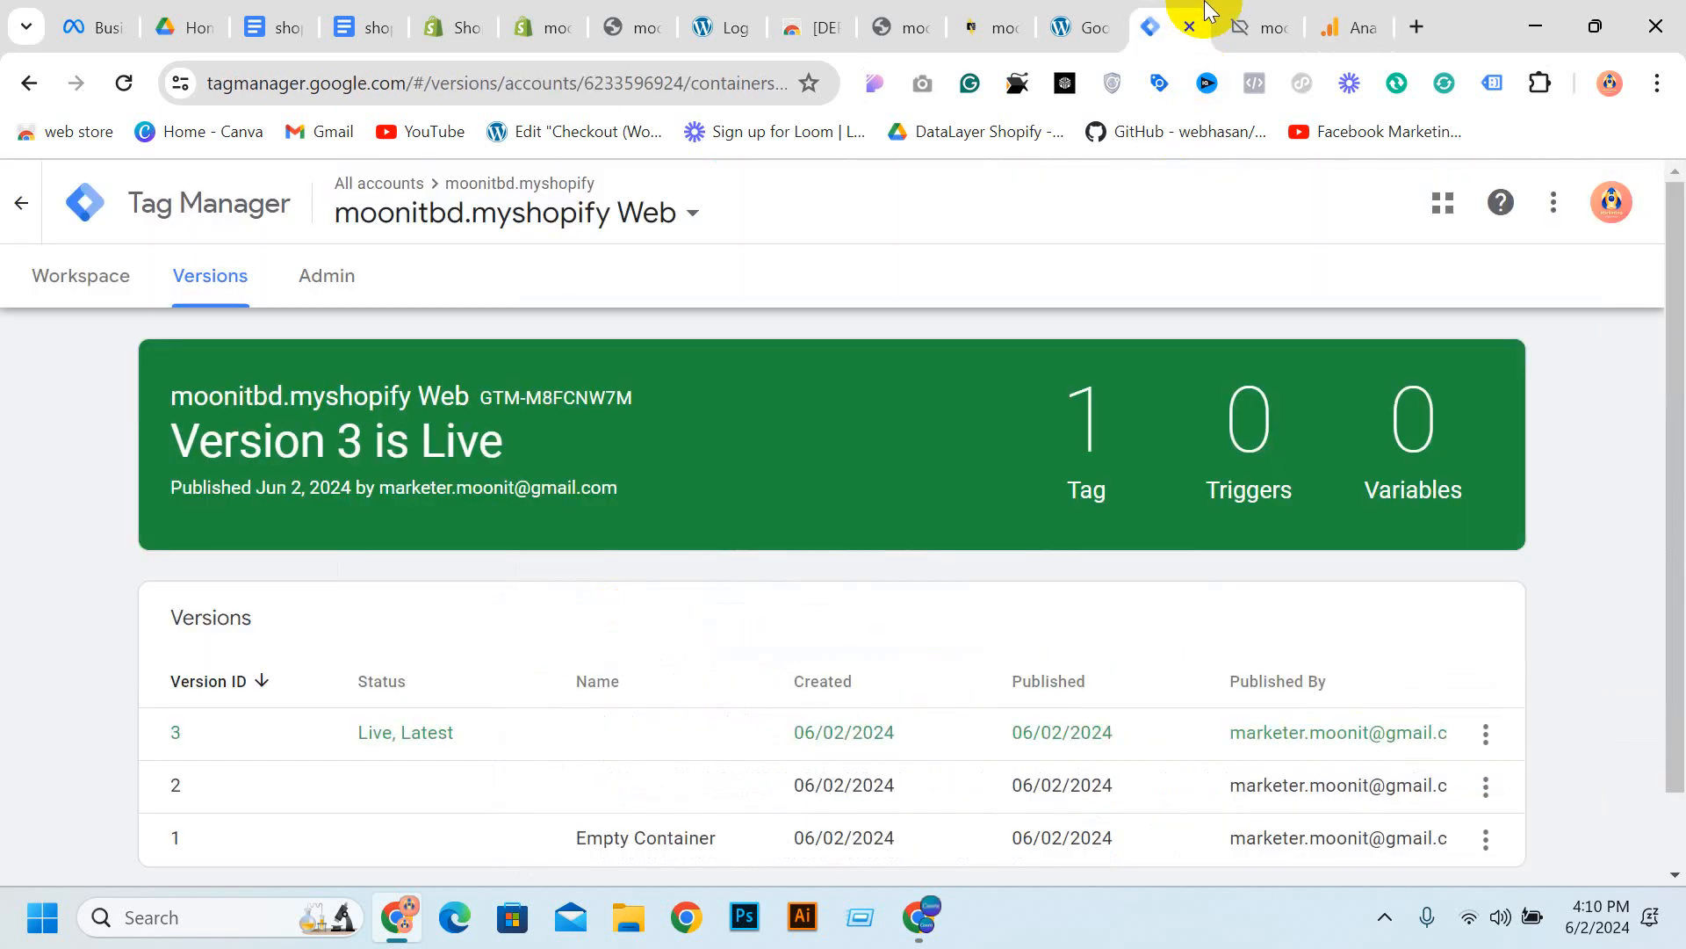
{"action": "left_click", "coordinate": [84, 274]}
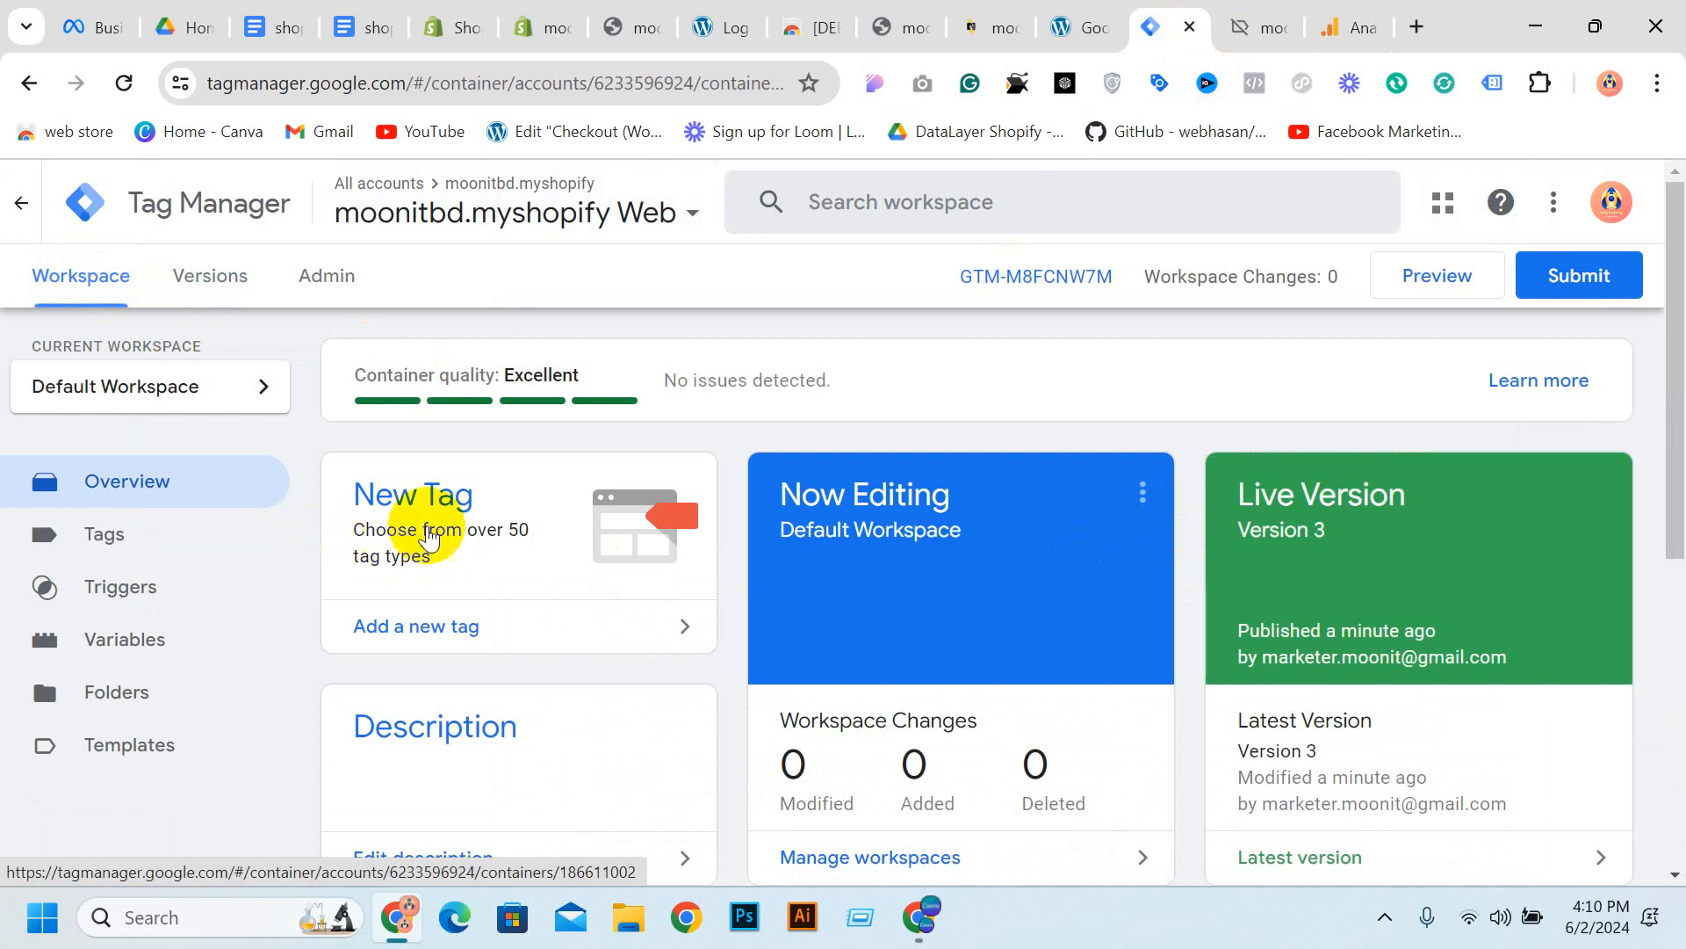
{"action": "scroll", "coordinate": [196, 459], "scroll_direction": "down", "scroll_amount": 3}
{"action": "scroll", "coordinate": [1612, 362], "scroll_direction": "up", "scroll_amount": 3}
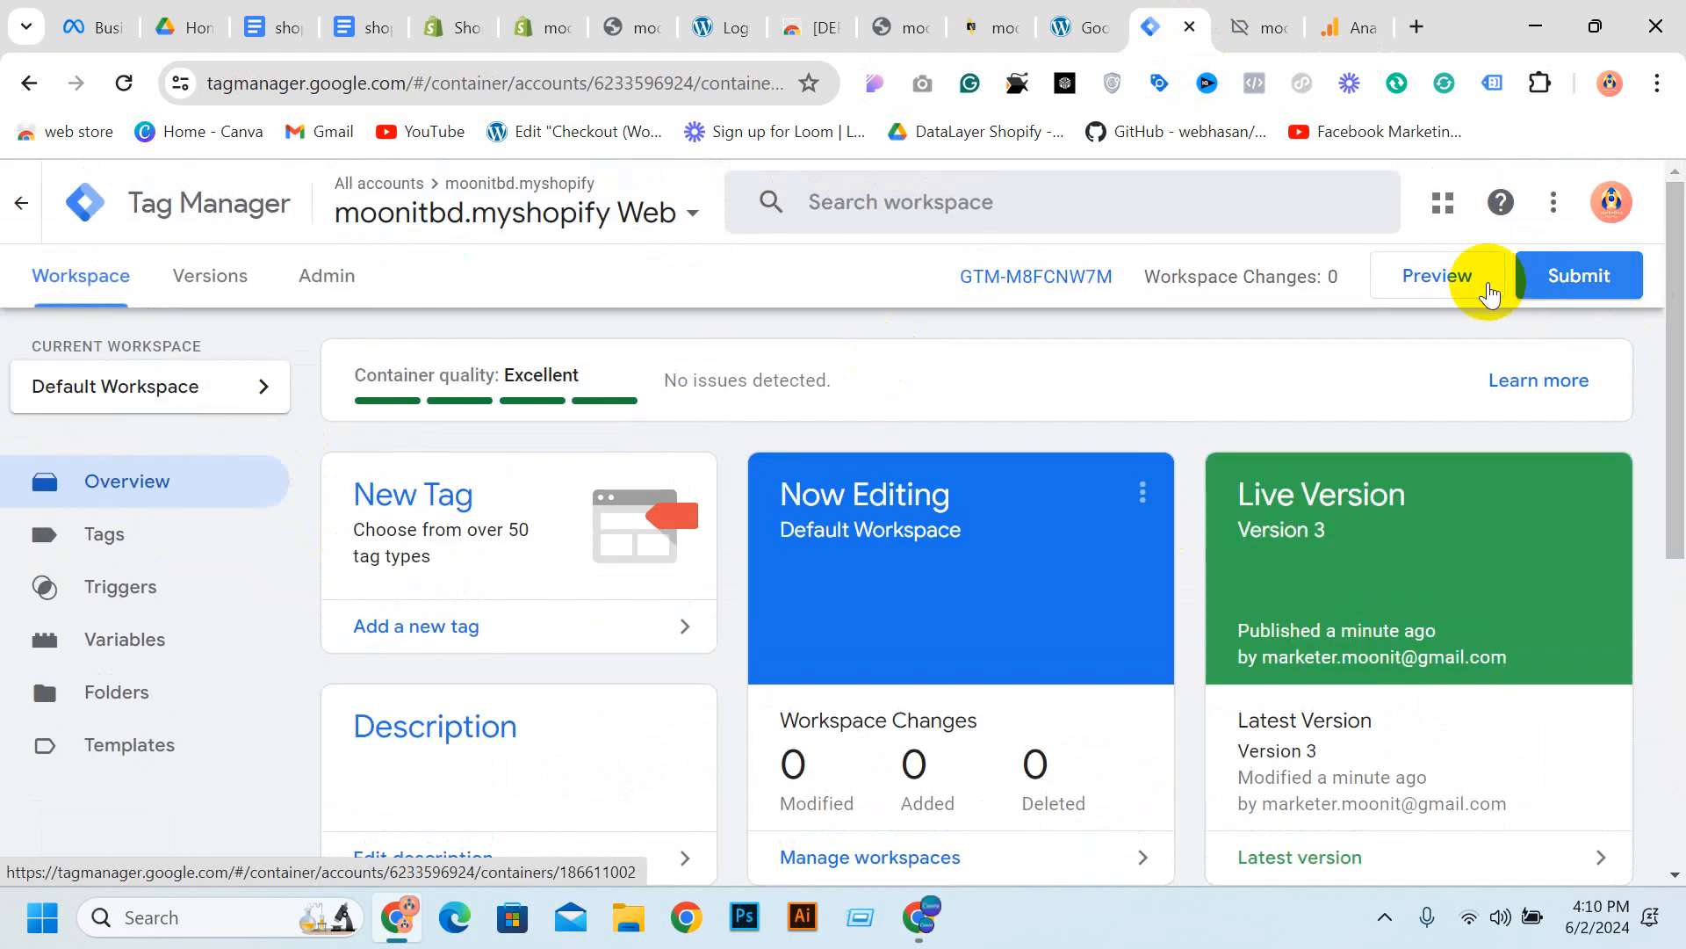
{"action": "left_click", "coordinate": [1442, 276]}
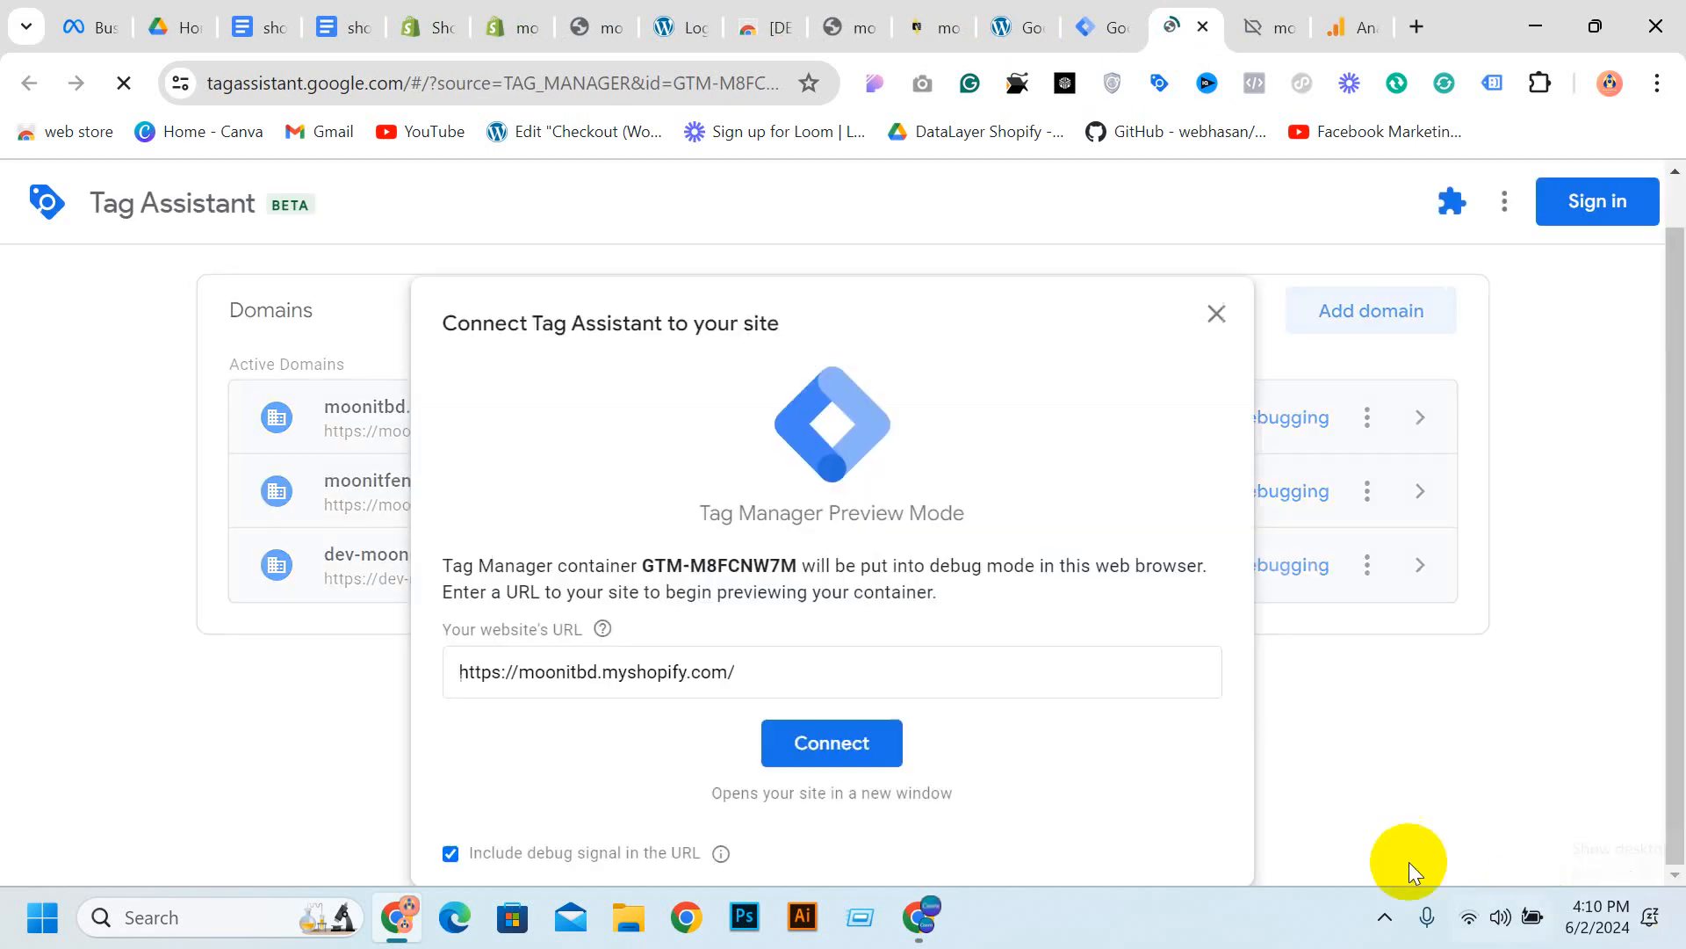
{"action": "left_click", "coordinate": [780, 675]}
{"action": "left_click", "coordinate": [837, 742]}
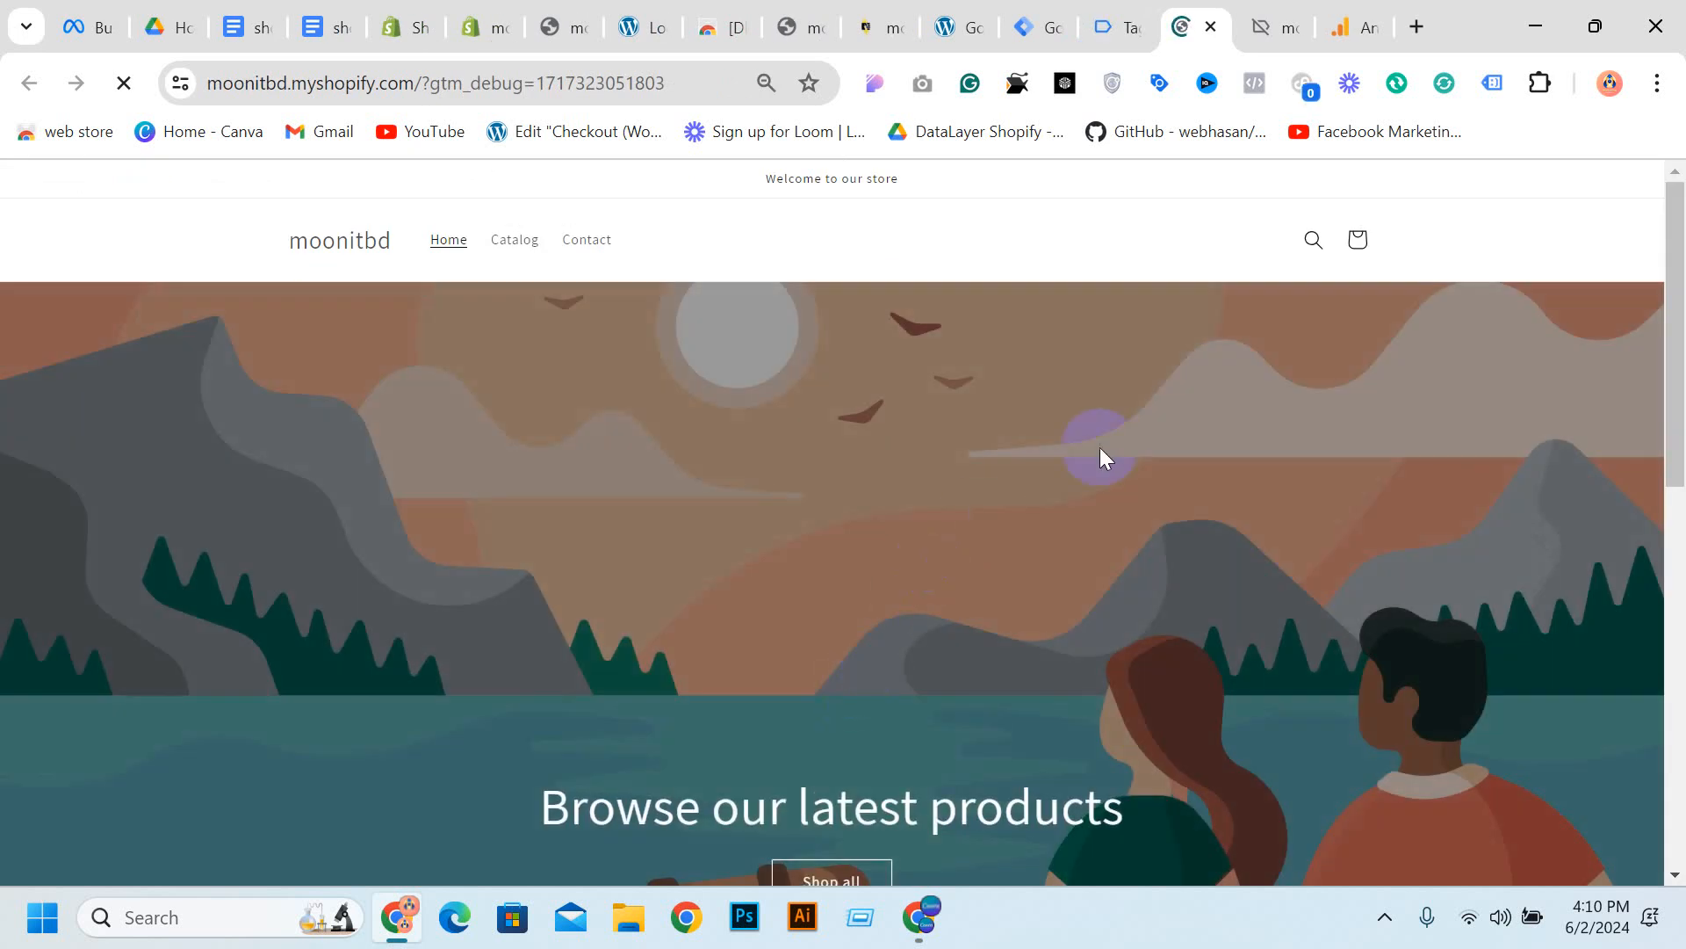
Enable Tag Assistant Legacy on the previewed store, reload it, and open the Studio Green Screen Backdrop Stand Kit product page
{"action": "left_click", "coordinate": [1489, 91]}
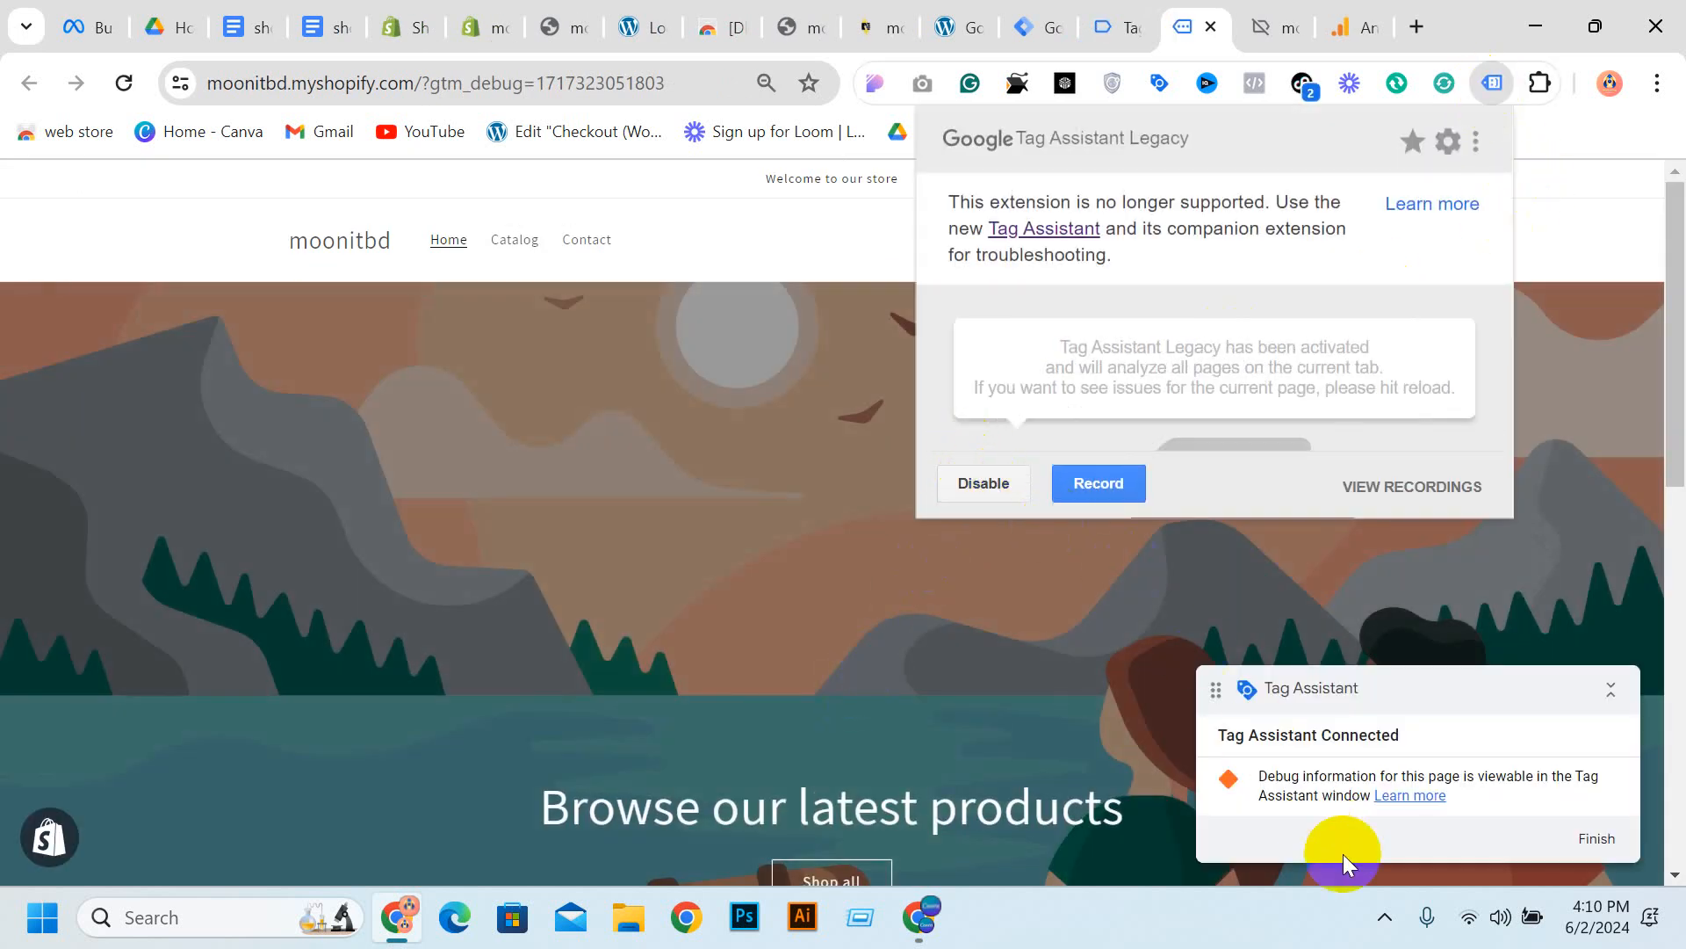
{"action": "left_click", "coordinate": [124, 86]}
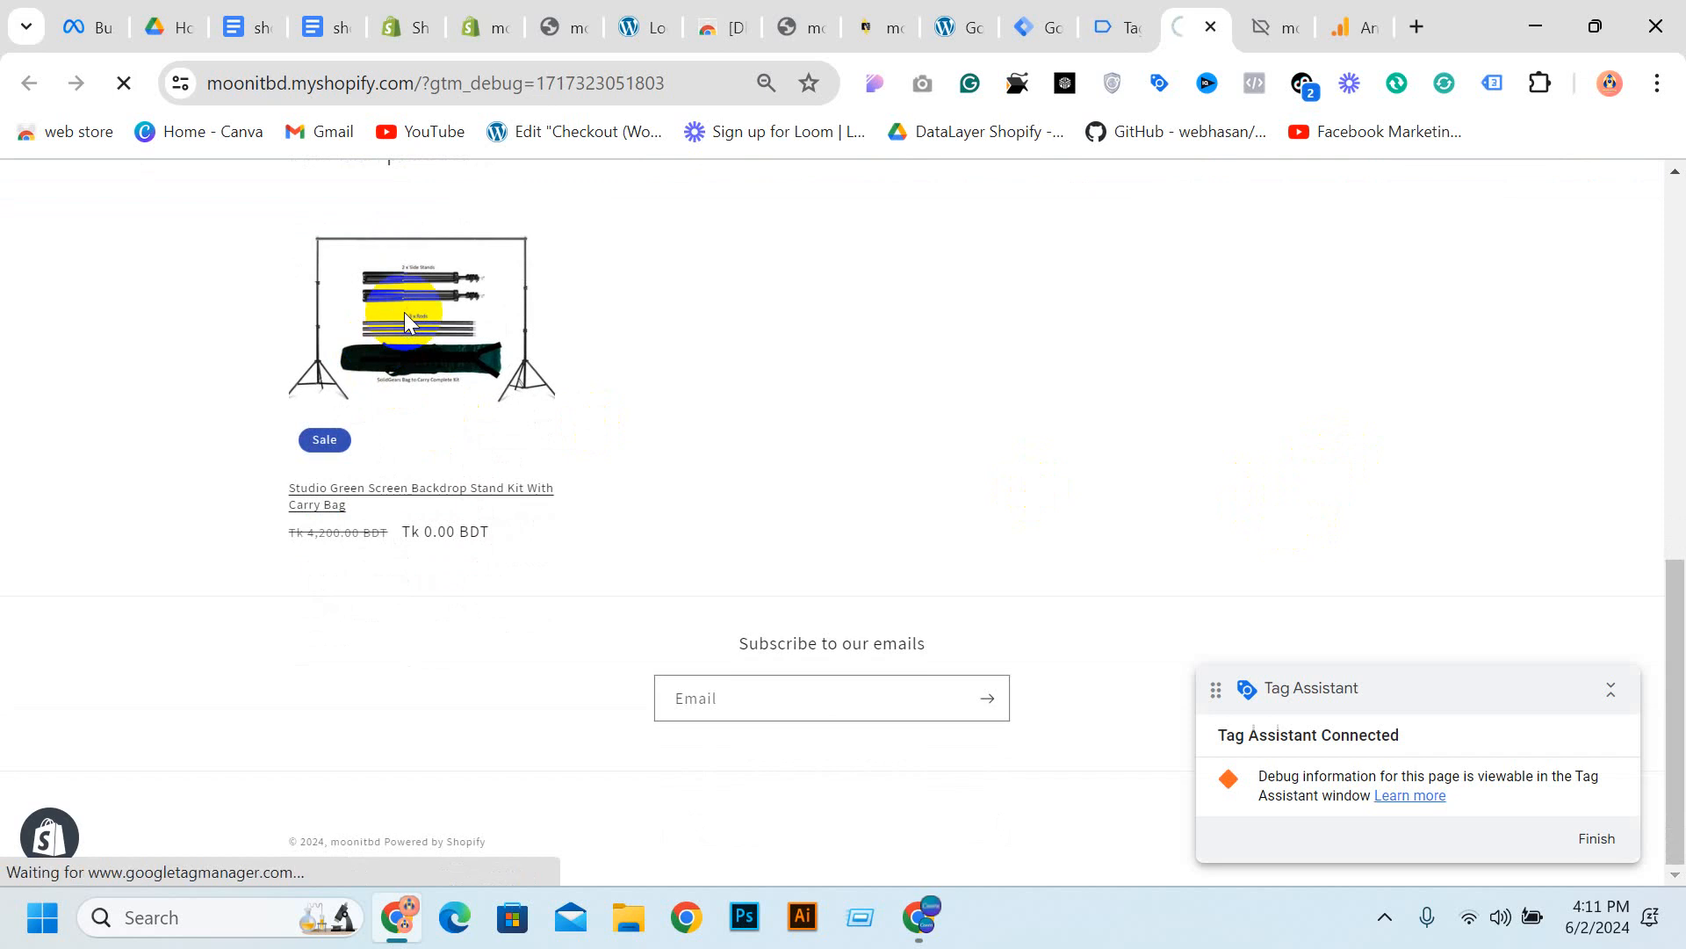
{"action": "left_click", "coordinate": [404, 312]}
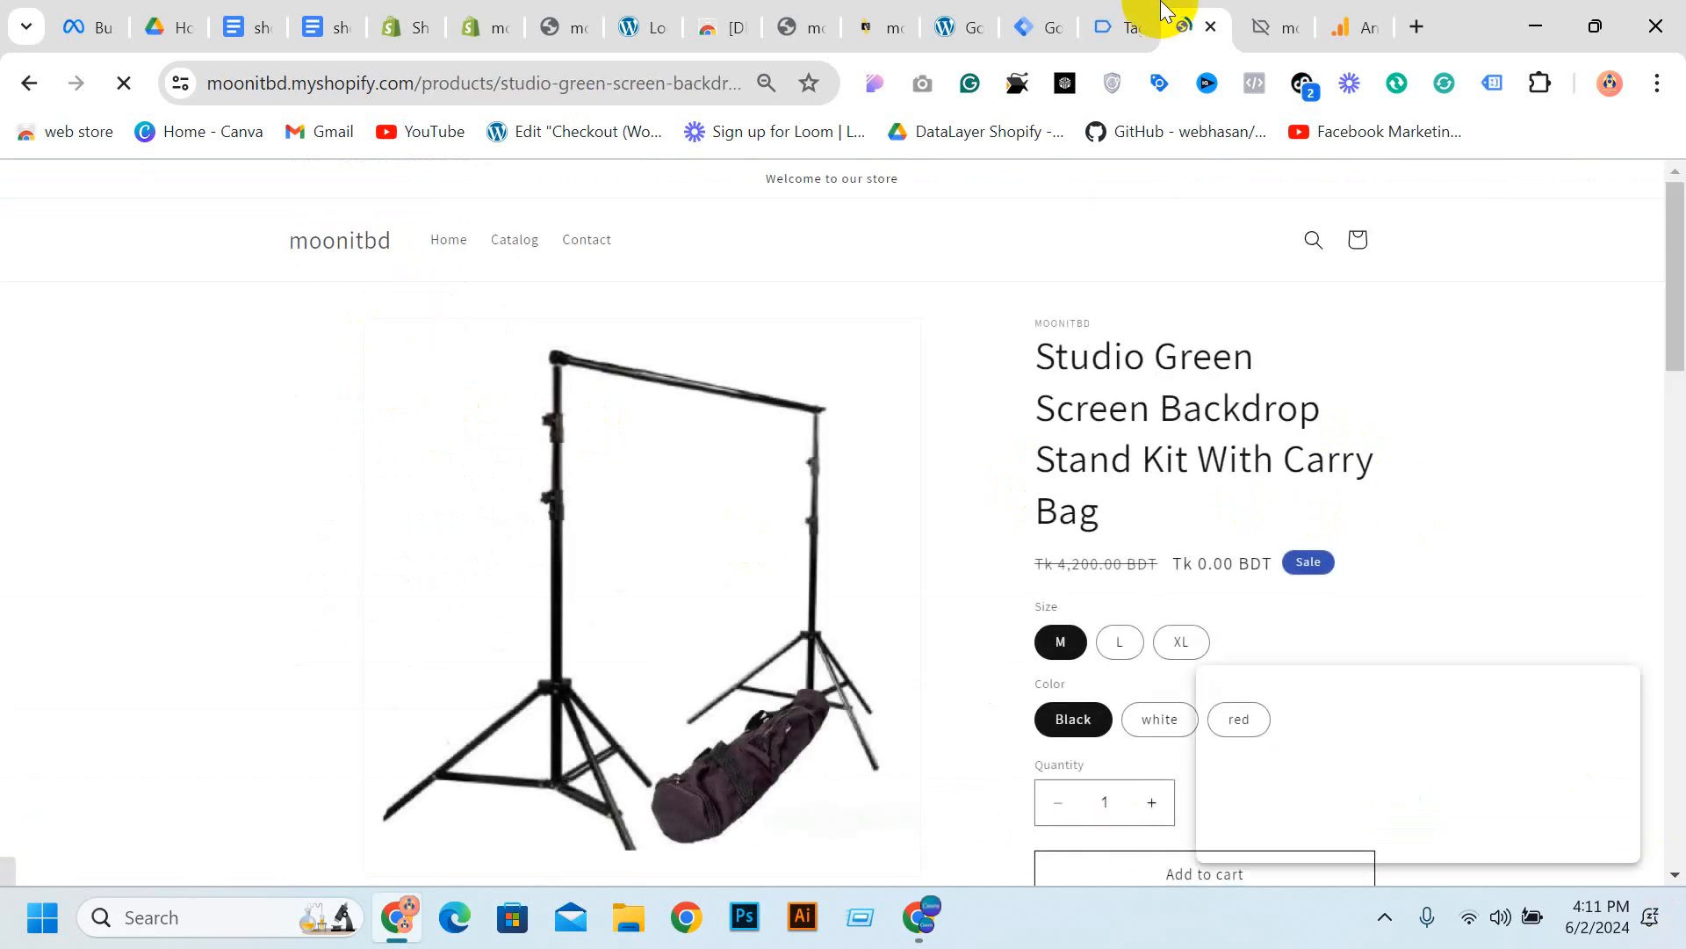
Continue to the connected Tag Assistant session and review its container summary and recorded event list
{"action": "left_click", "coordinate": [1120, 13]}
{"action": "left_click", "coordinate": [875, 656]}
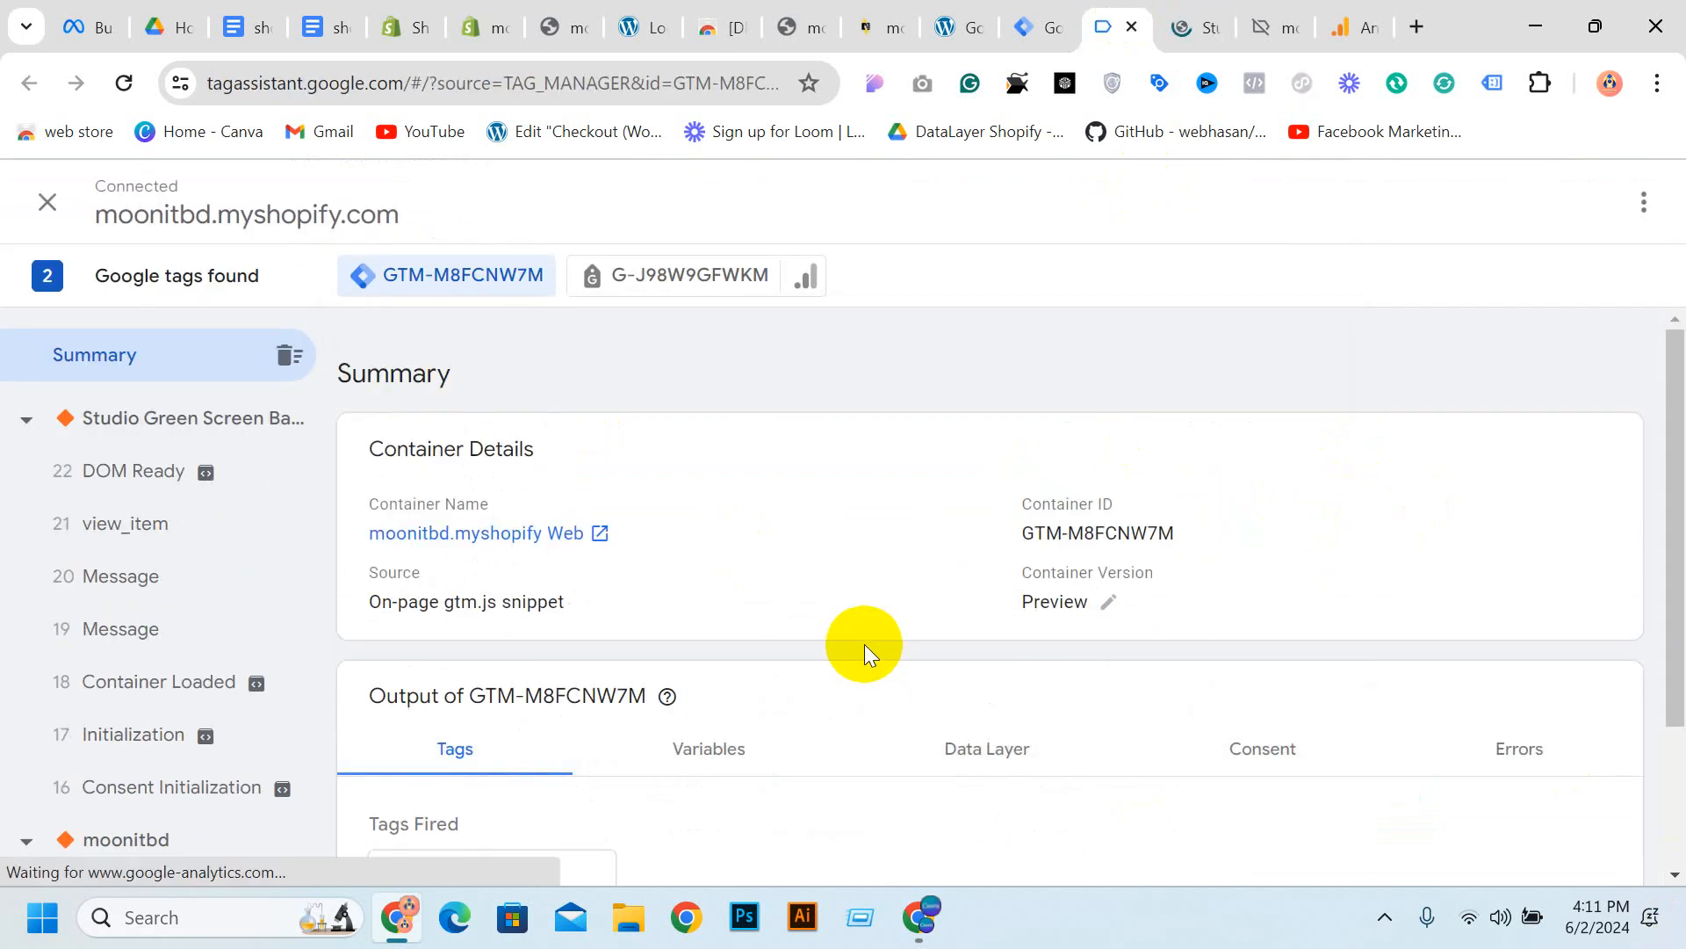
{"action": "scroll", "coordinate": [176, 527], "scroll_direction": "down", "scroll_amount": 4}
{"action": "scroll", "coordinate": [140, 562], "scroll_direction": "up", "scroll_amount": 4}
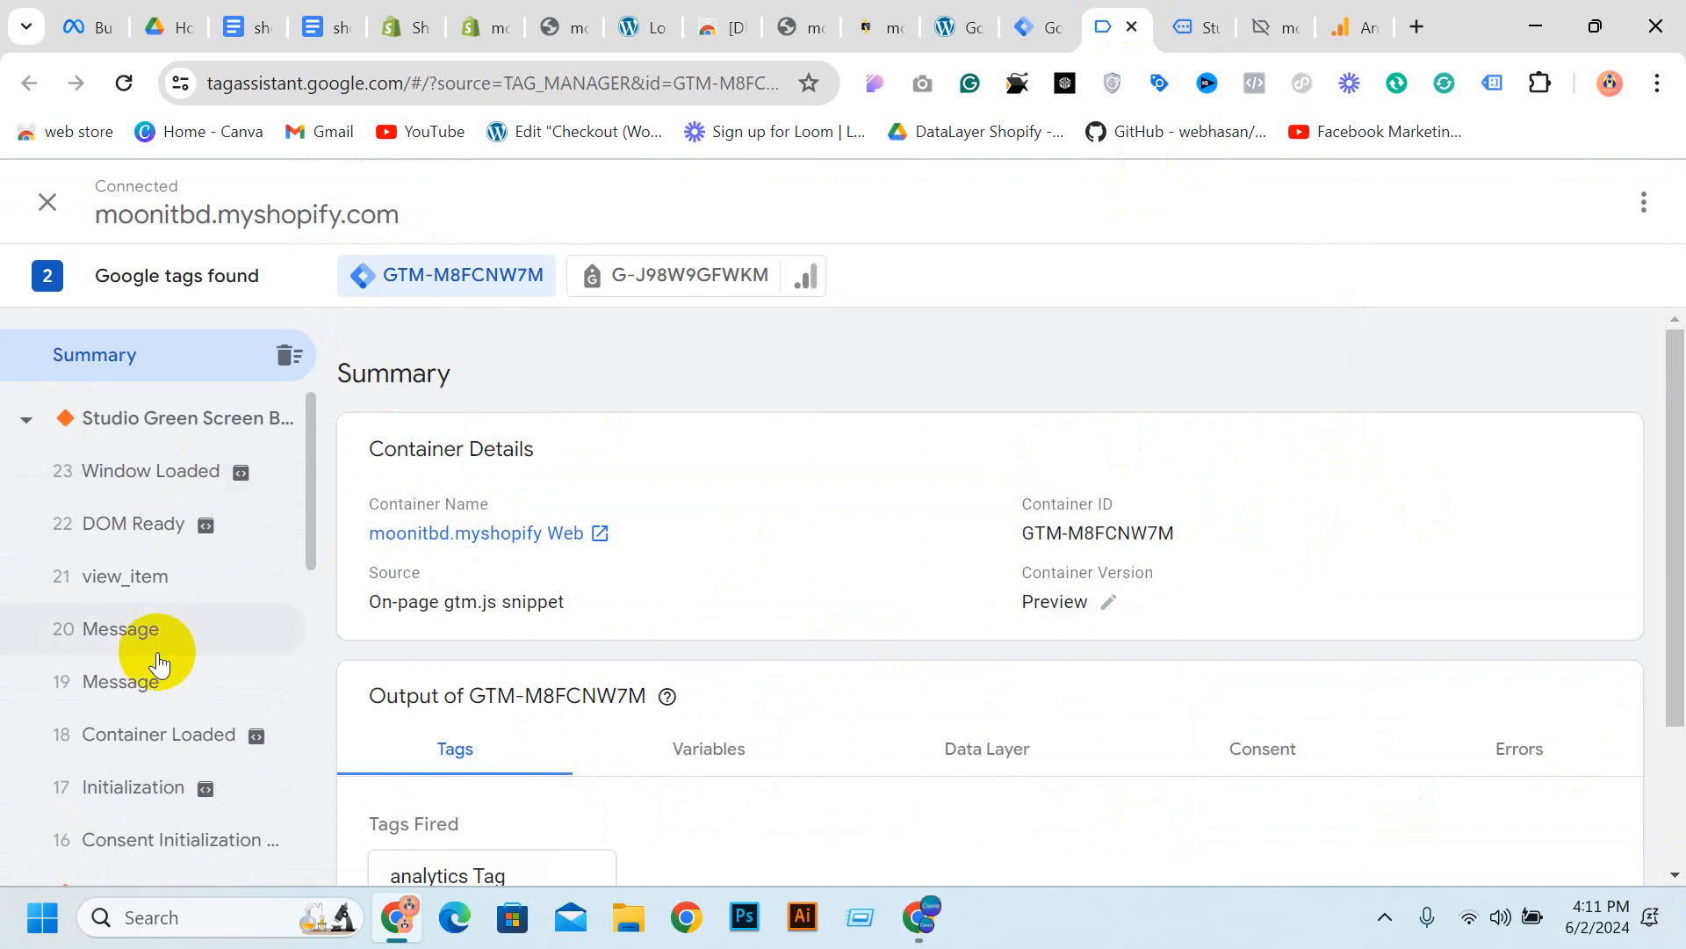
{"action": "scroll", "coordinate": [148, 536], "scroll_direction": "down", "scroll_amount": 2}
{"action": "scroll", "coordinate": [146, 536], "scroll_direction": "down", "scroll_amount": 3}
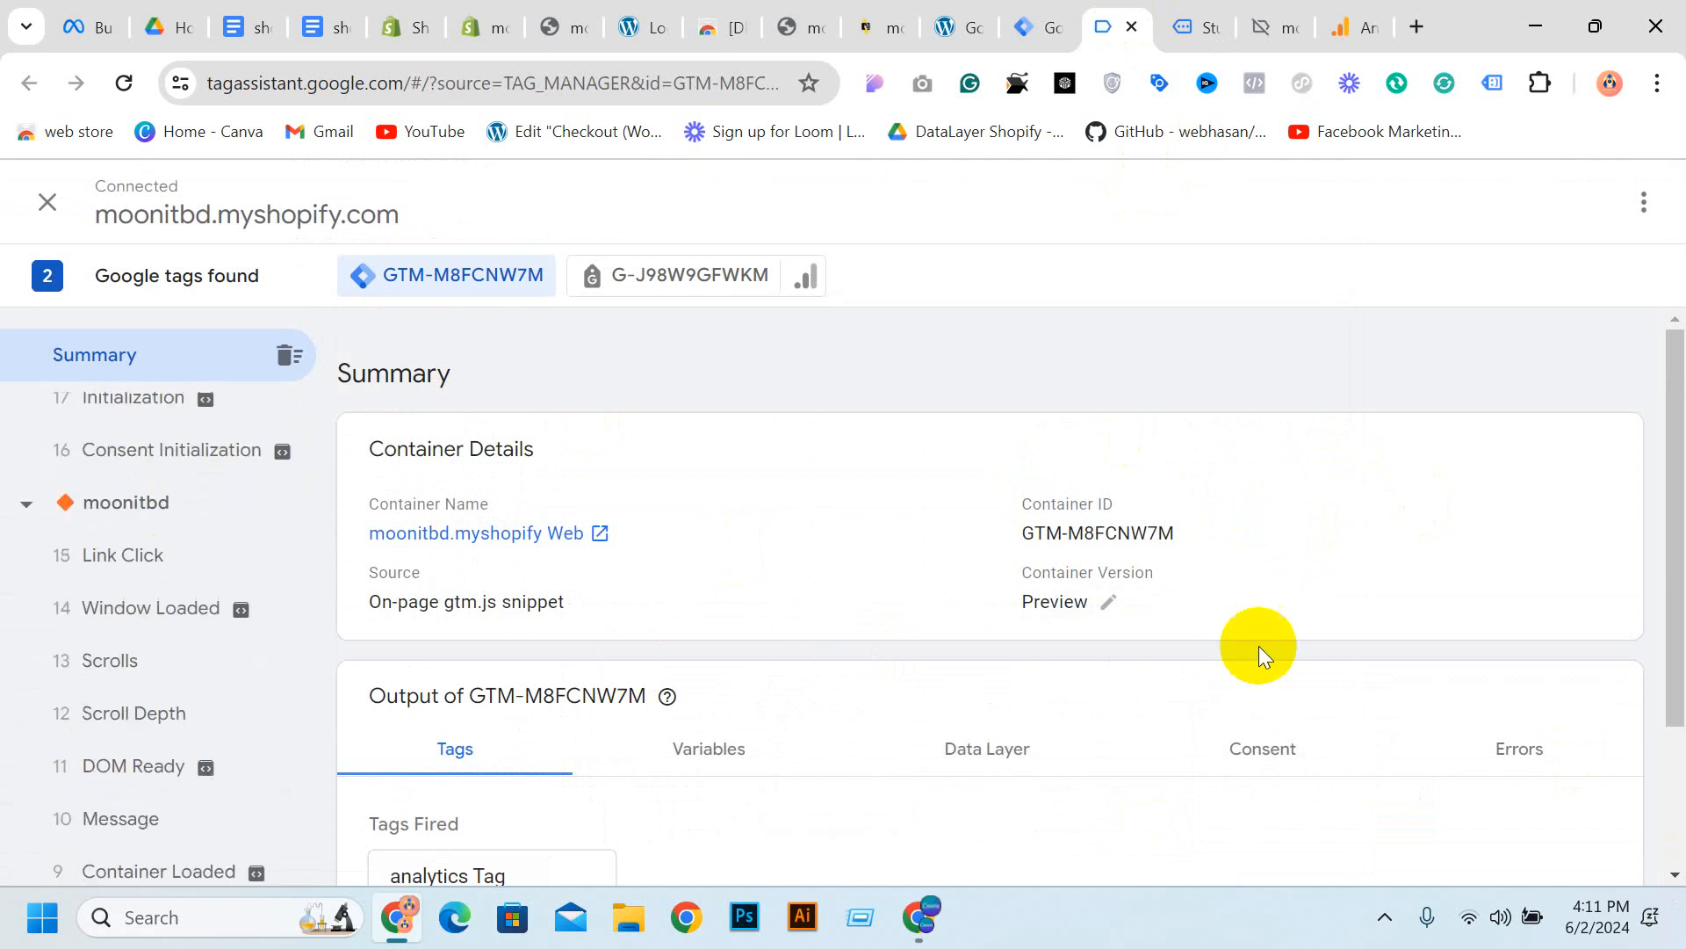
Inspect the product page's tags in Tag Assistant Legacy, and check the tags fired for GTM-M8FCNW7M in the preview session
{"action": "left_click", "coordinate": [1182, 24]}
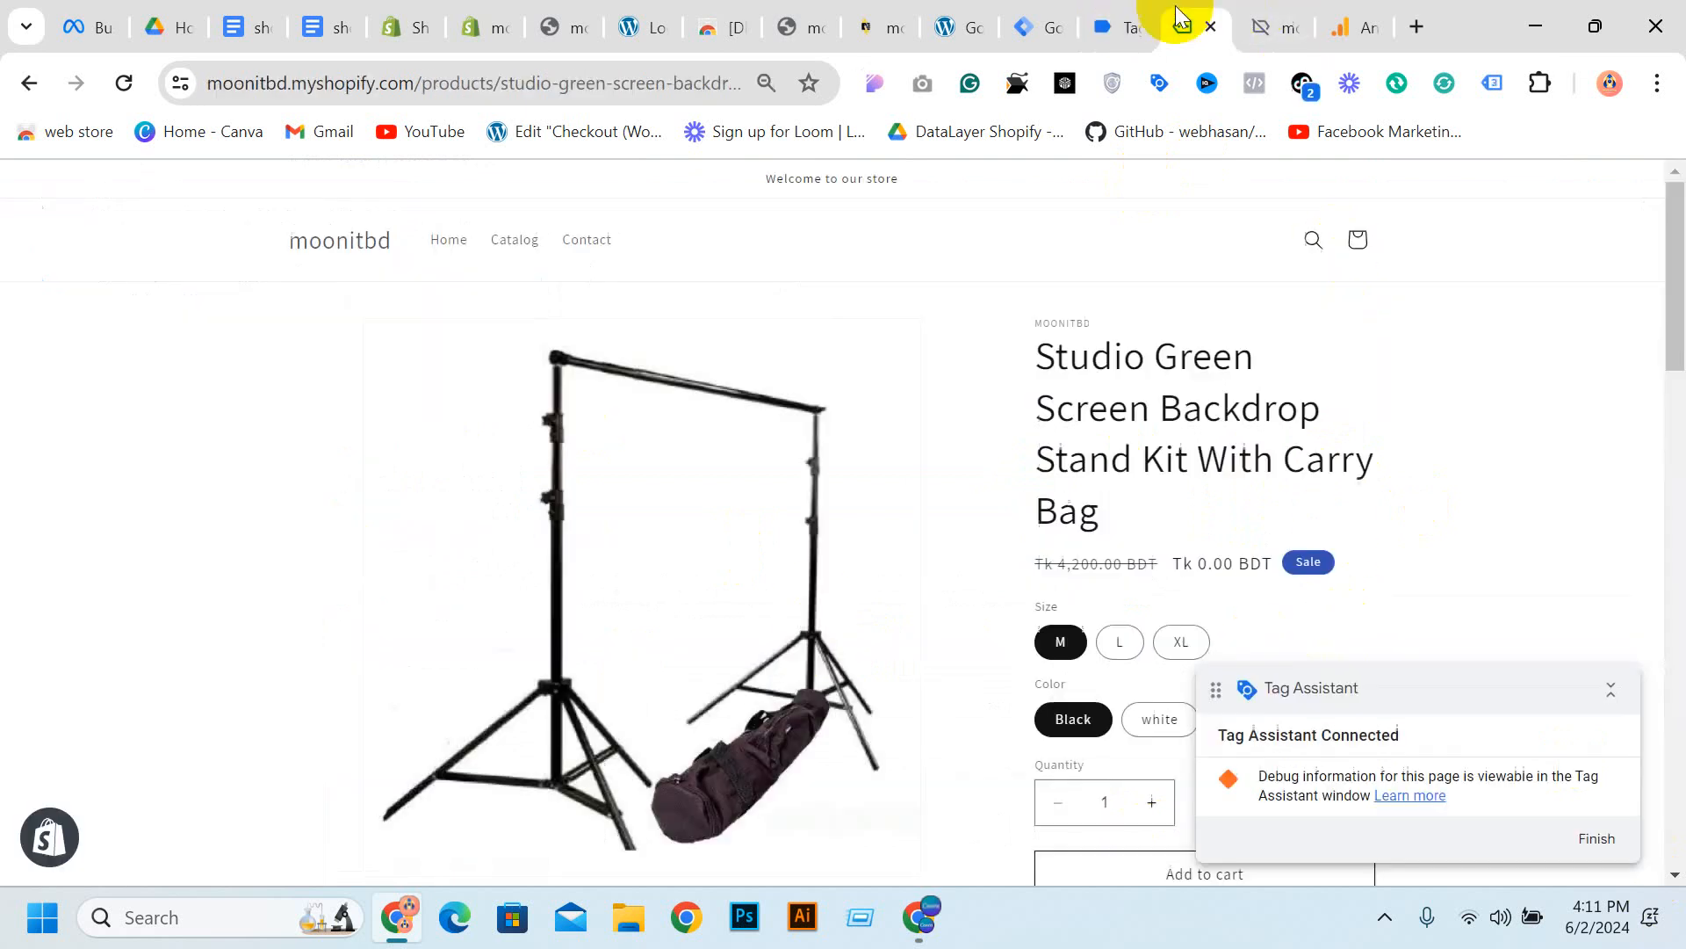
{"action": "left_click", "coordinate": [1509, 83]}
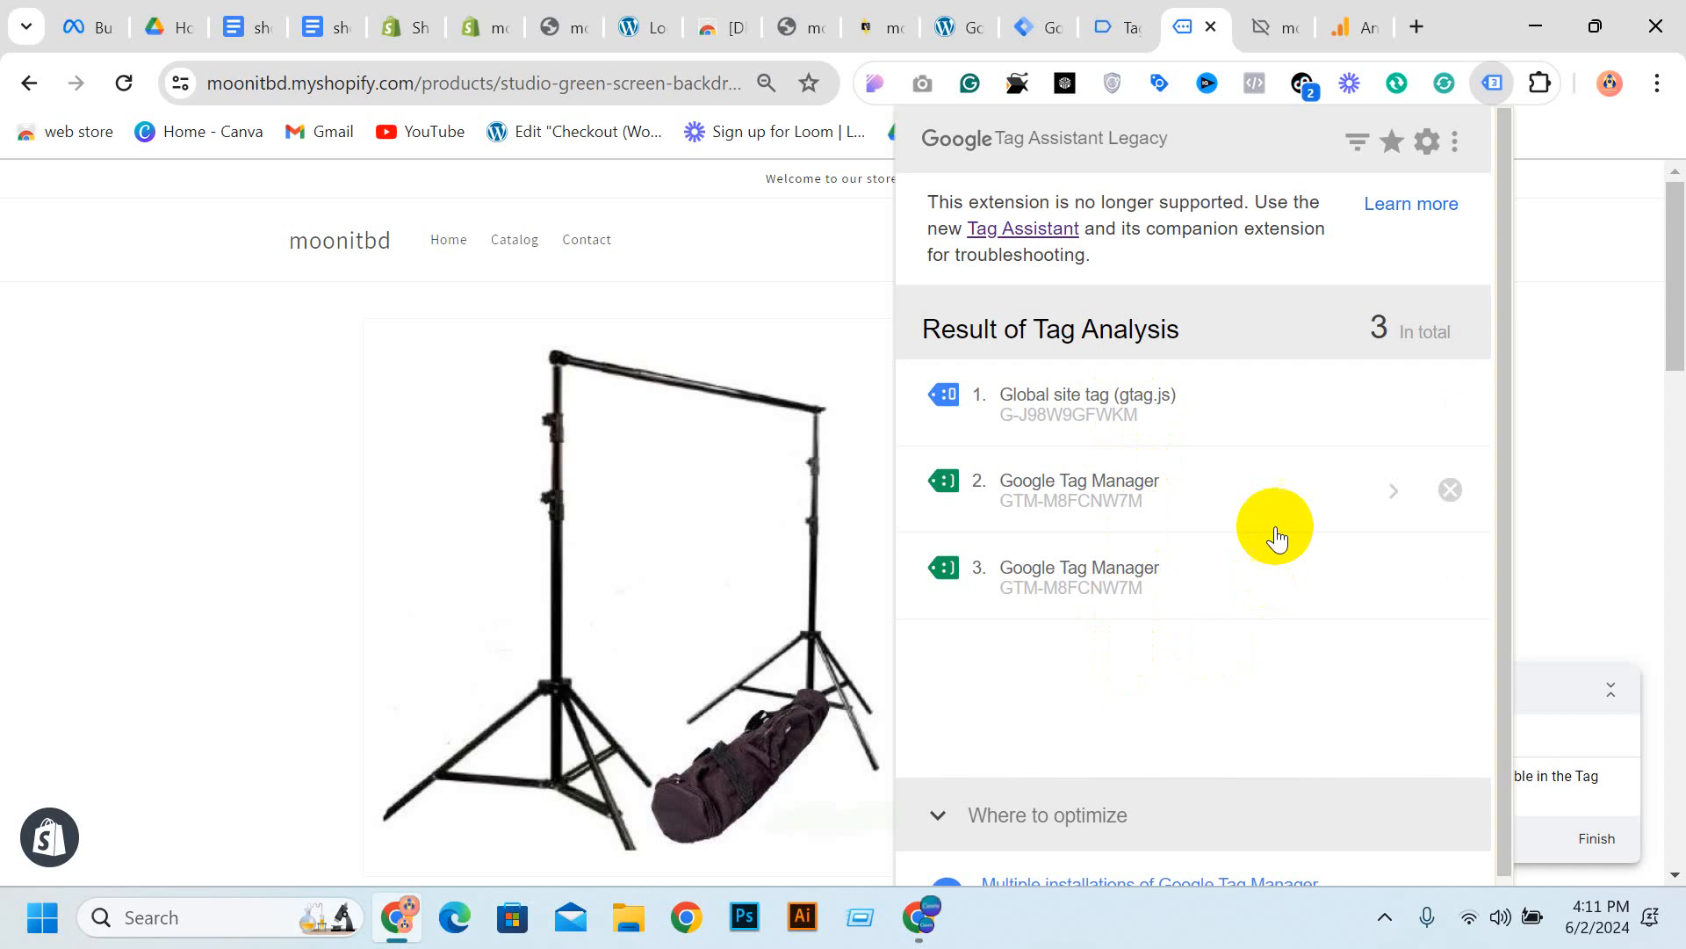
{"action": "left_click", "coordinate": [1504, 360]}
{"action": "left_click", "coordinate": [1111, 27]}
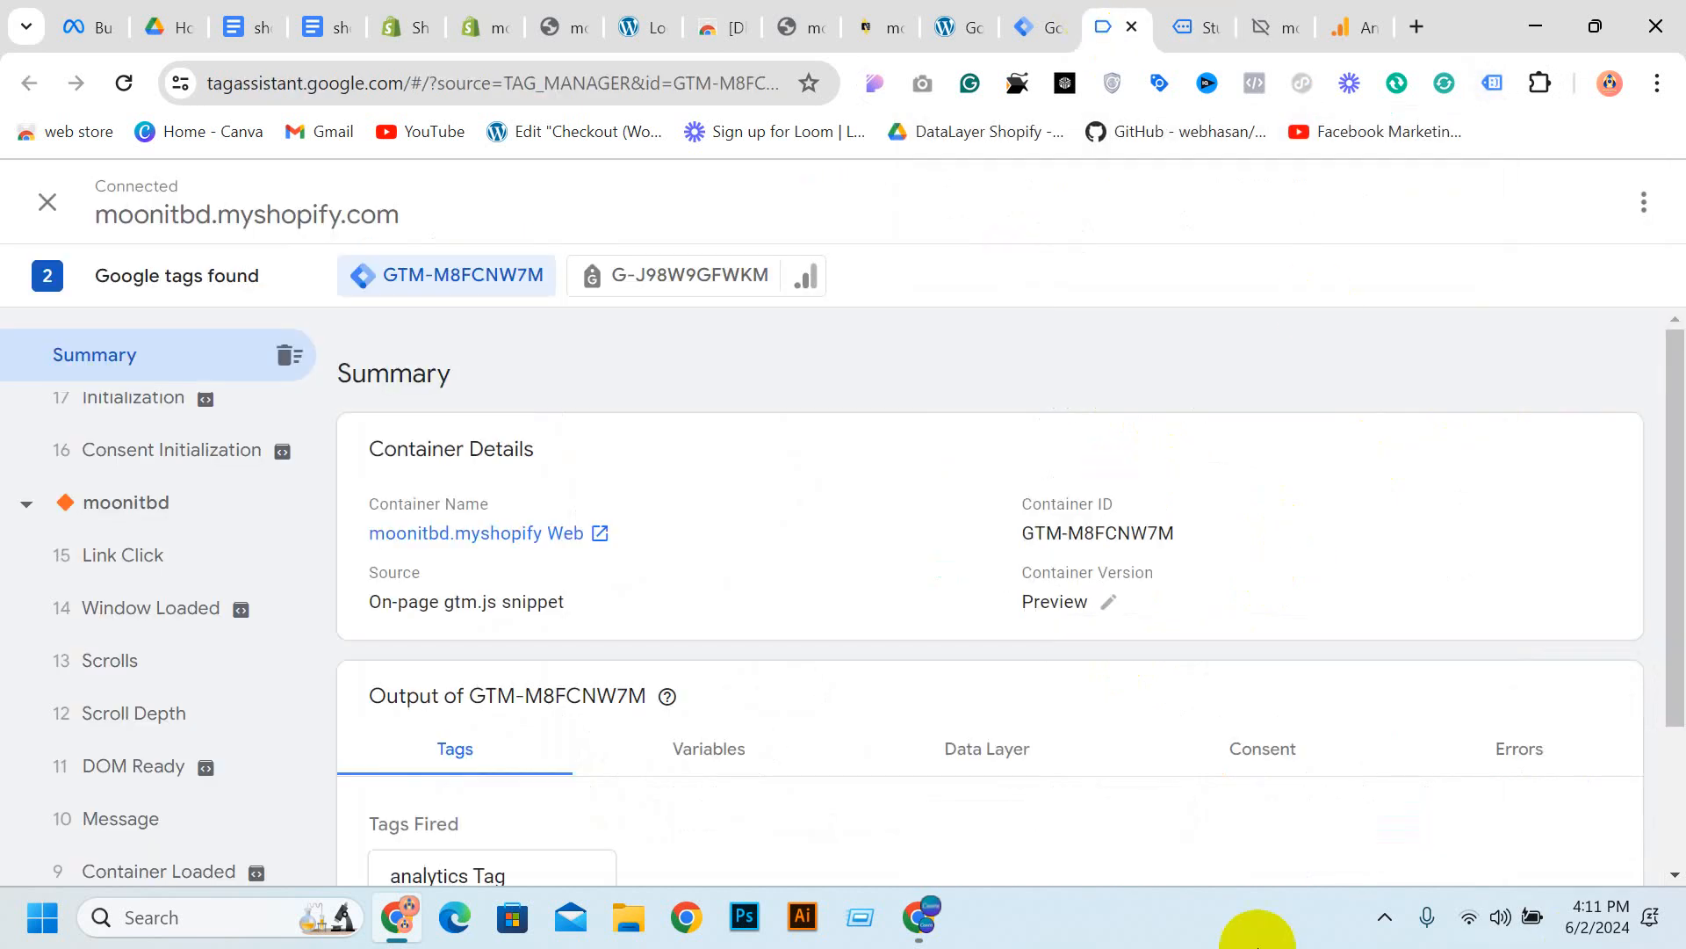
{"action": "scroll", "coordinate": [987, 466], "scroll_direction": "down", "scroll_amount": 2}
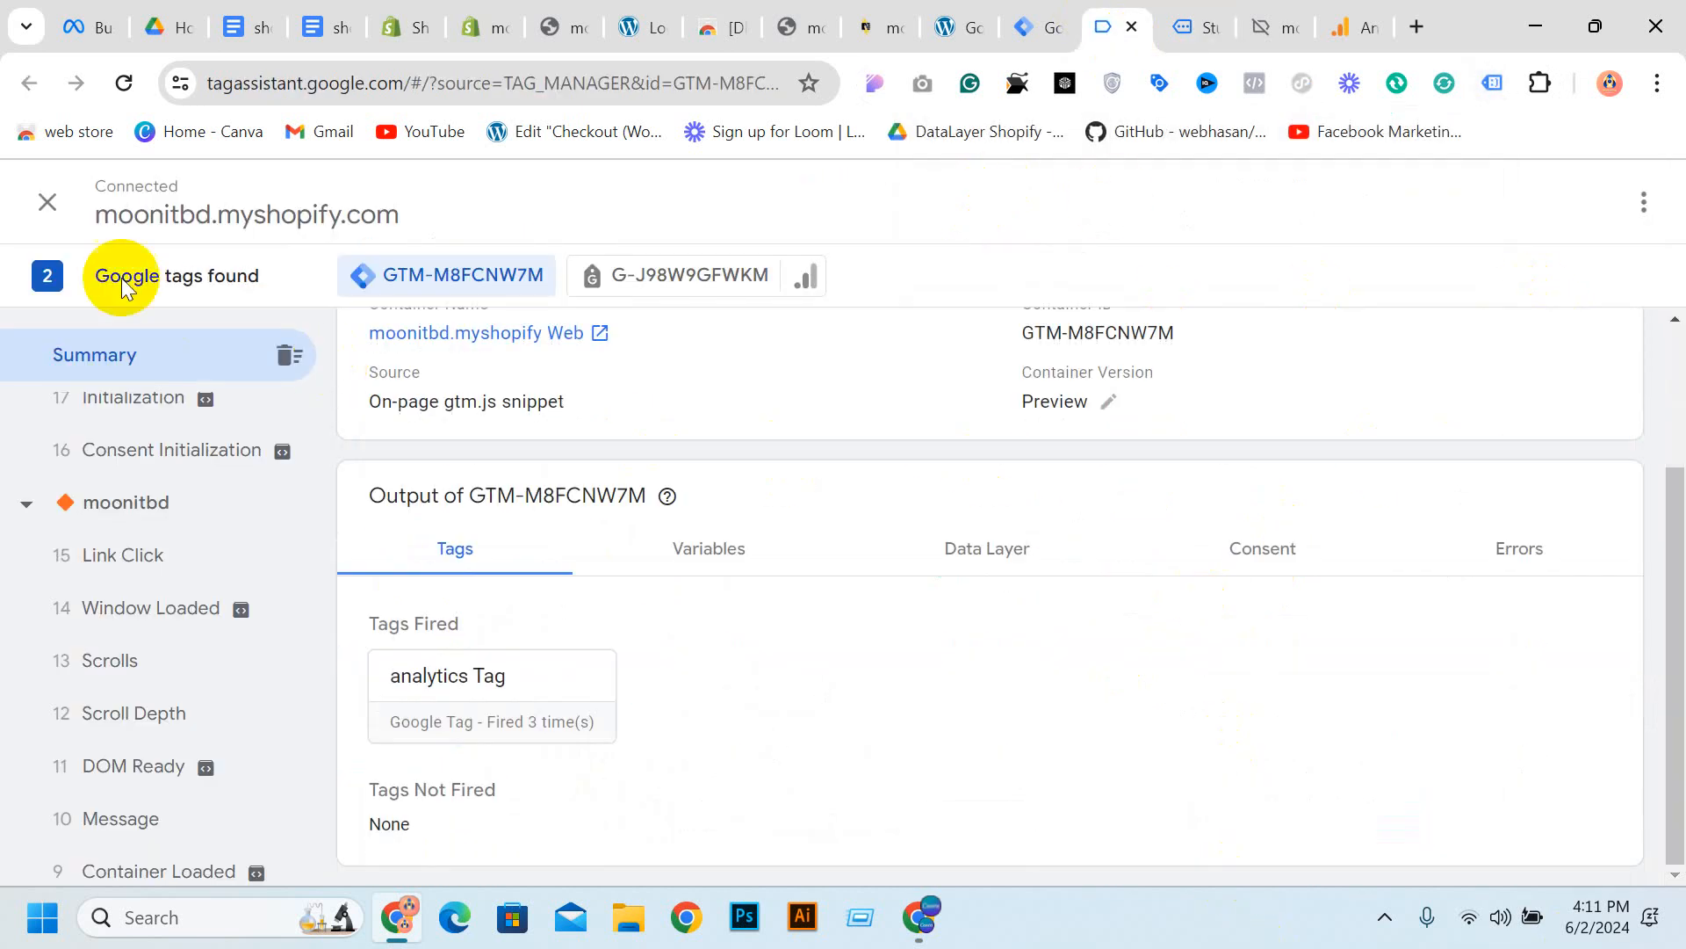
Review the Step-01 instructions in the shopify ga4 document for adding the GTM base code to theme.liquid
{"action": "left_click", "coordinate": [47, 203]}
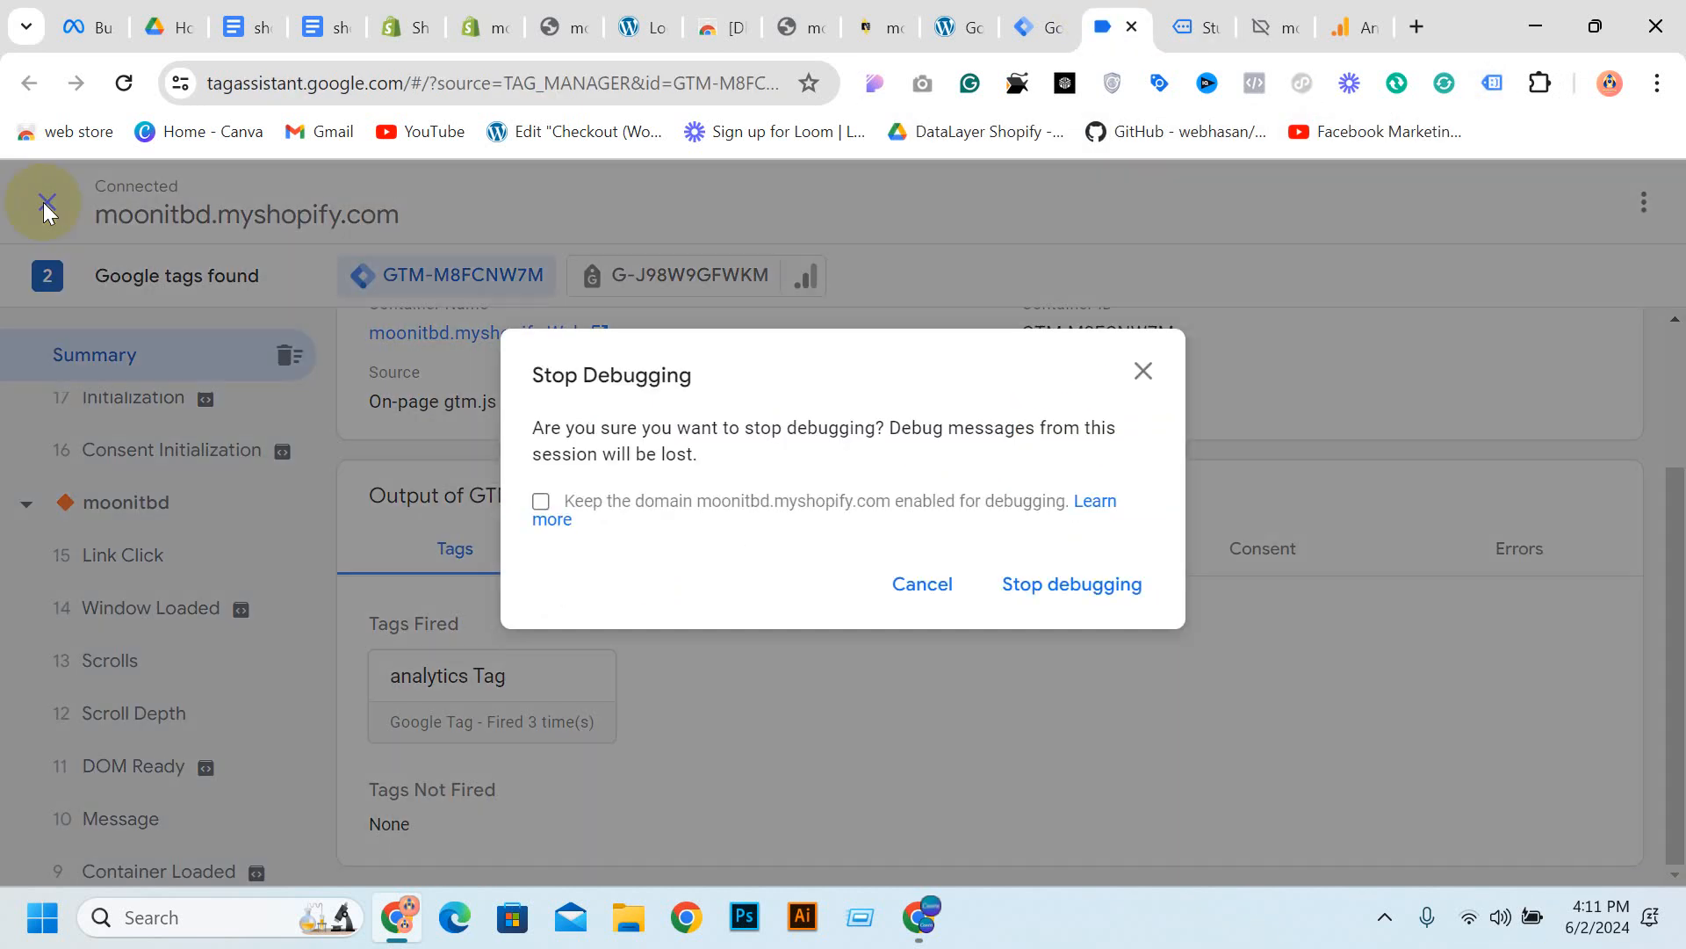
{"action": "left_click", "coordinate": [1144, 370]}
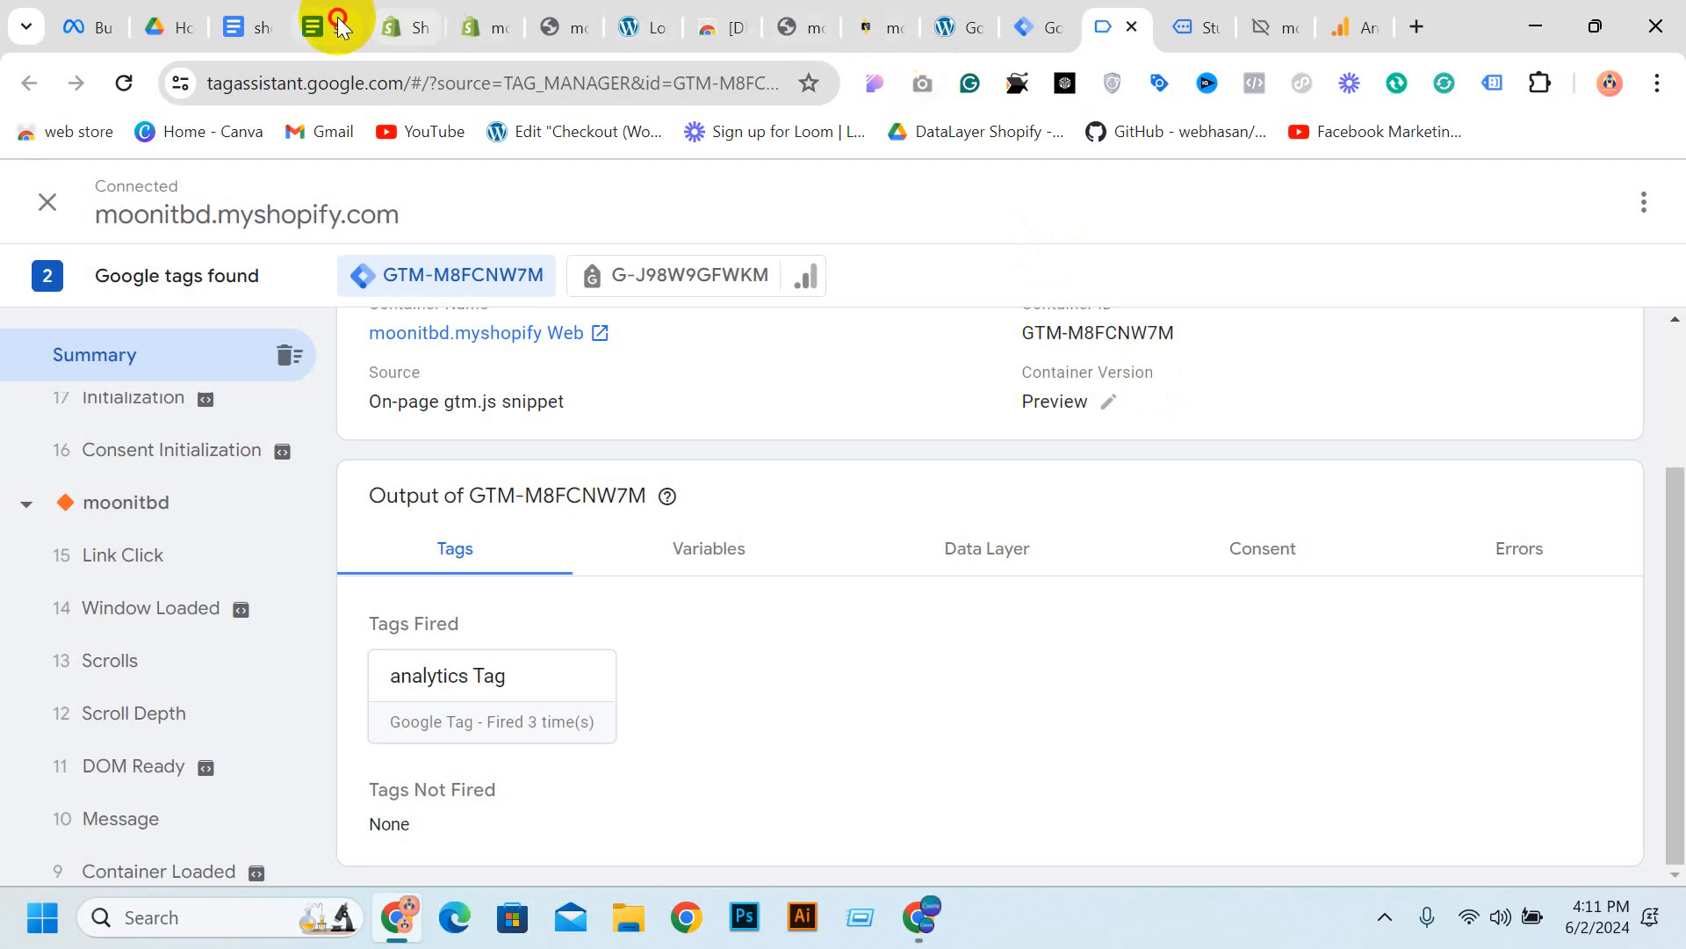
{"action": "left_click", "coordinate": [330, 26]}
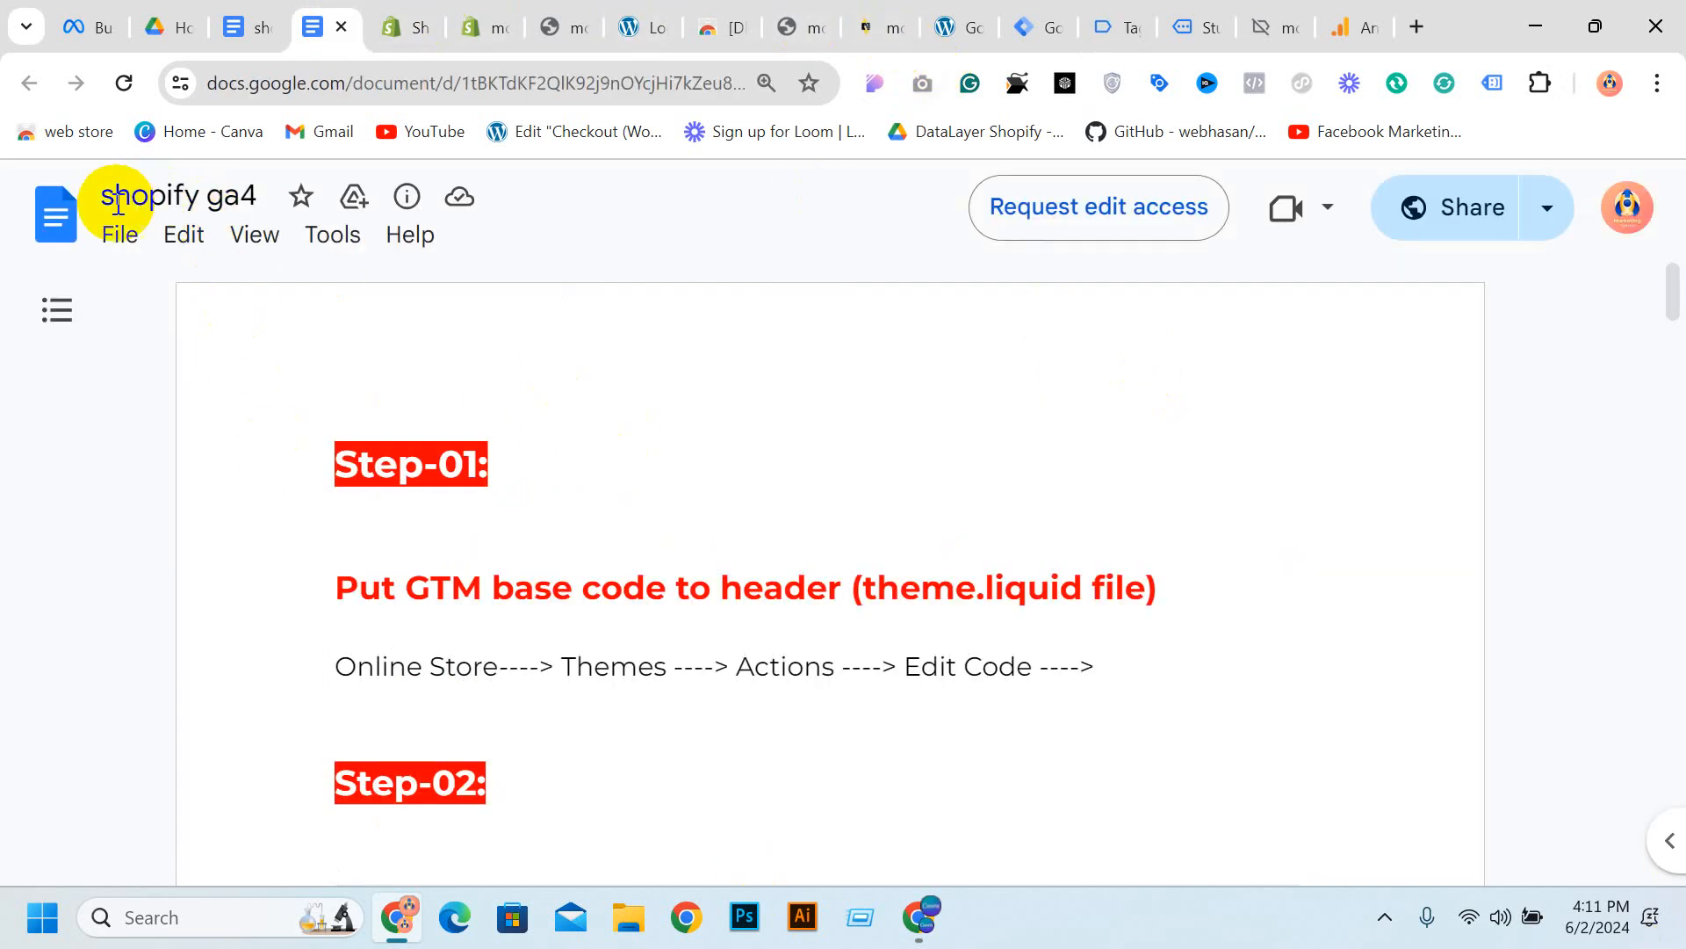
{"action": "double_click", "coordinate": [242, 200]}
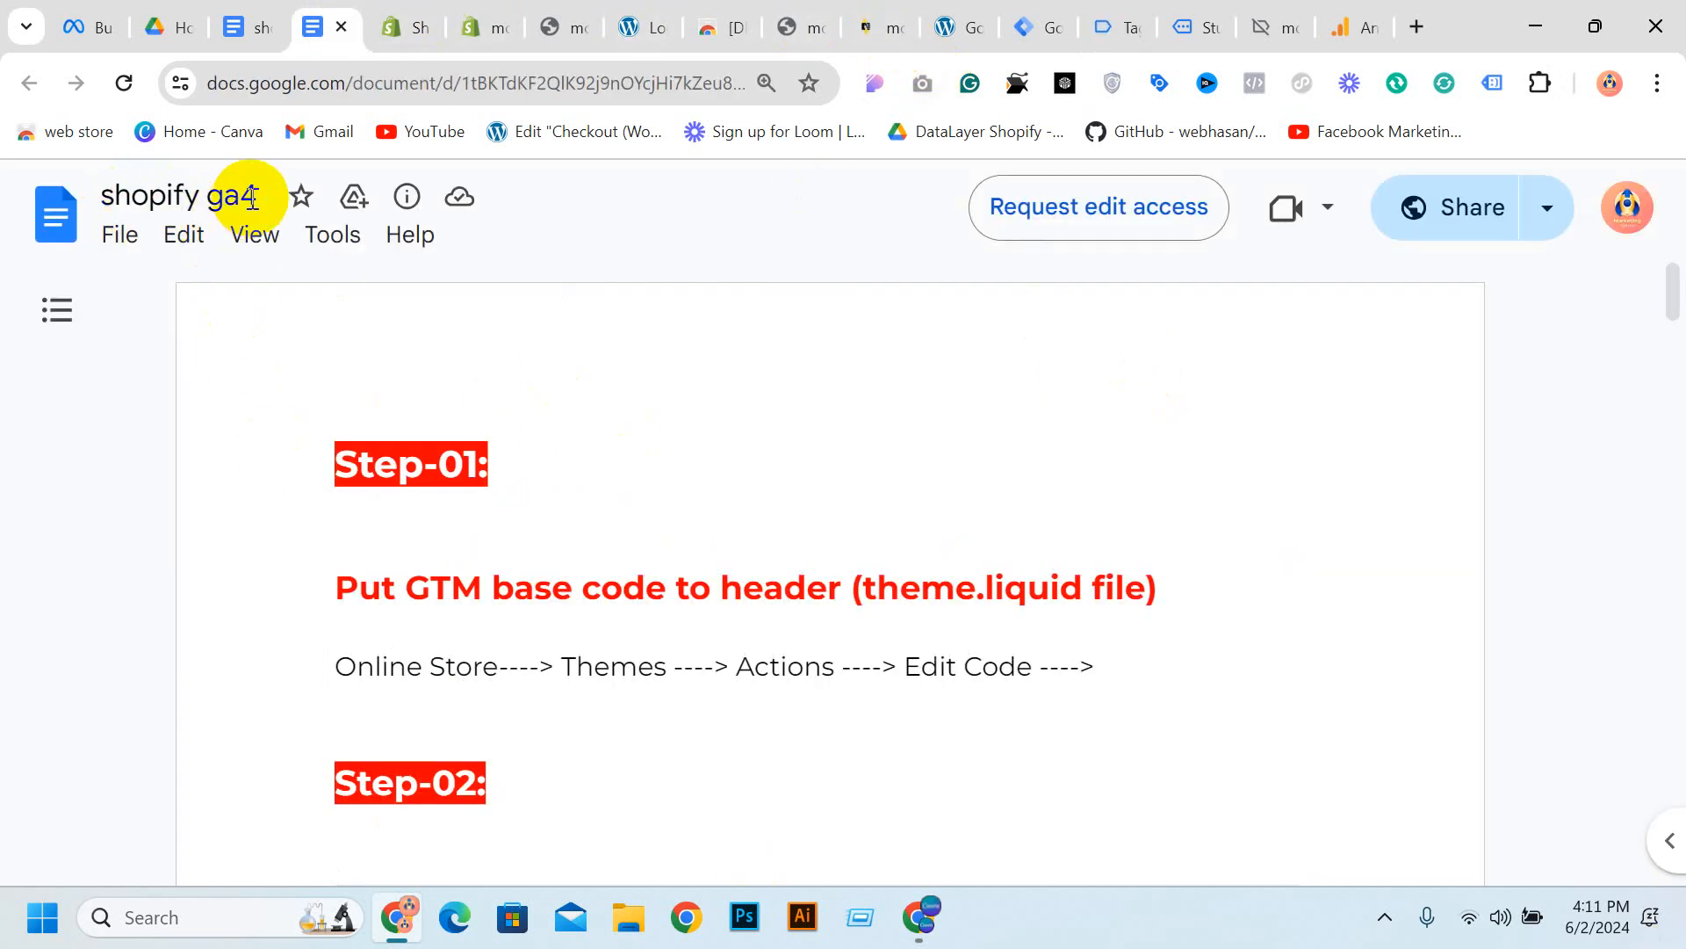
{"action": "left_click", "coordinate": [870, 602]}
{"action": "scroll", "coordinate": [808, 571], "scroll_direction": "down", "scroll_amount": 1}
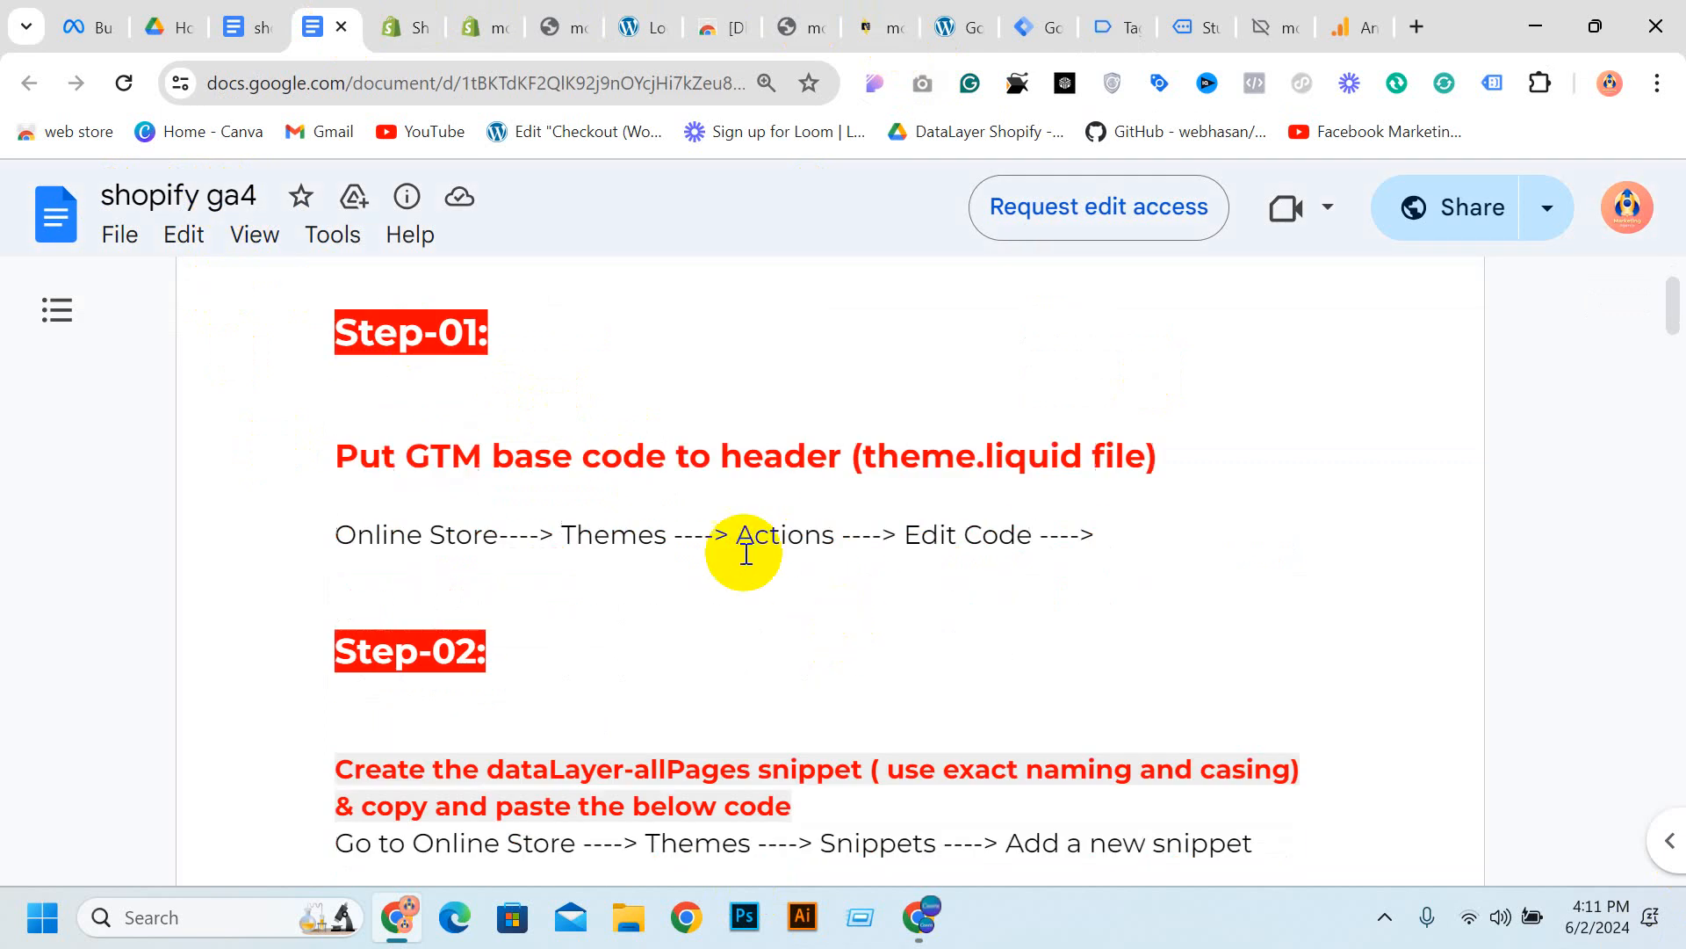
{"action": "scroll", "coordinate": [343, 430], "scroll_direction": "down", "scroll_amount": 1}
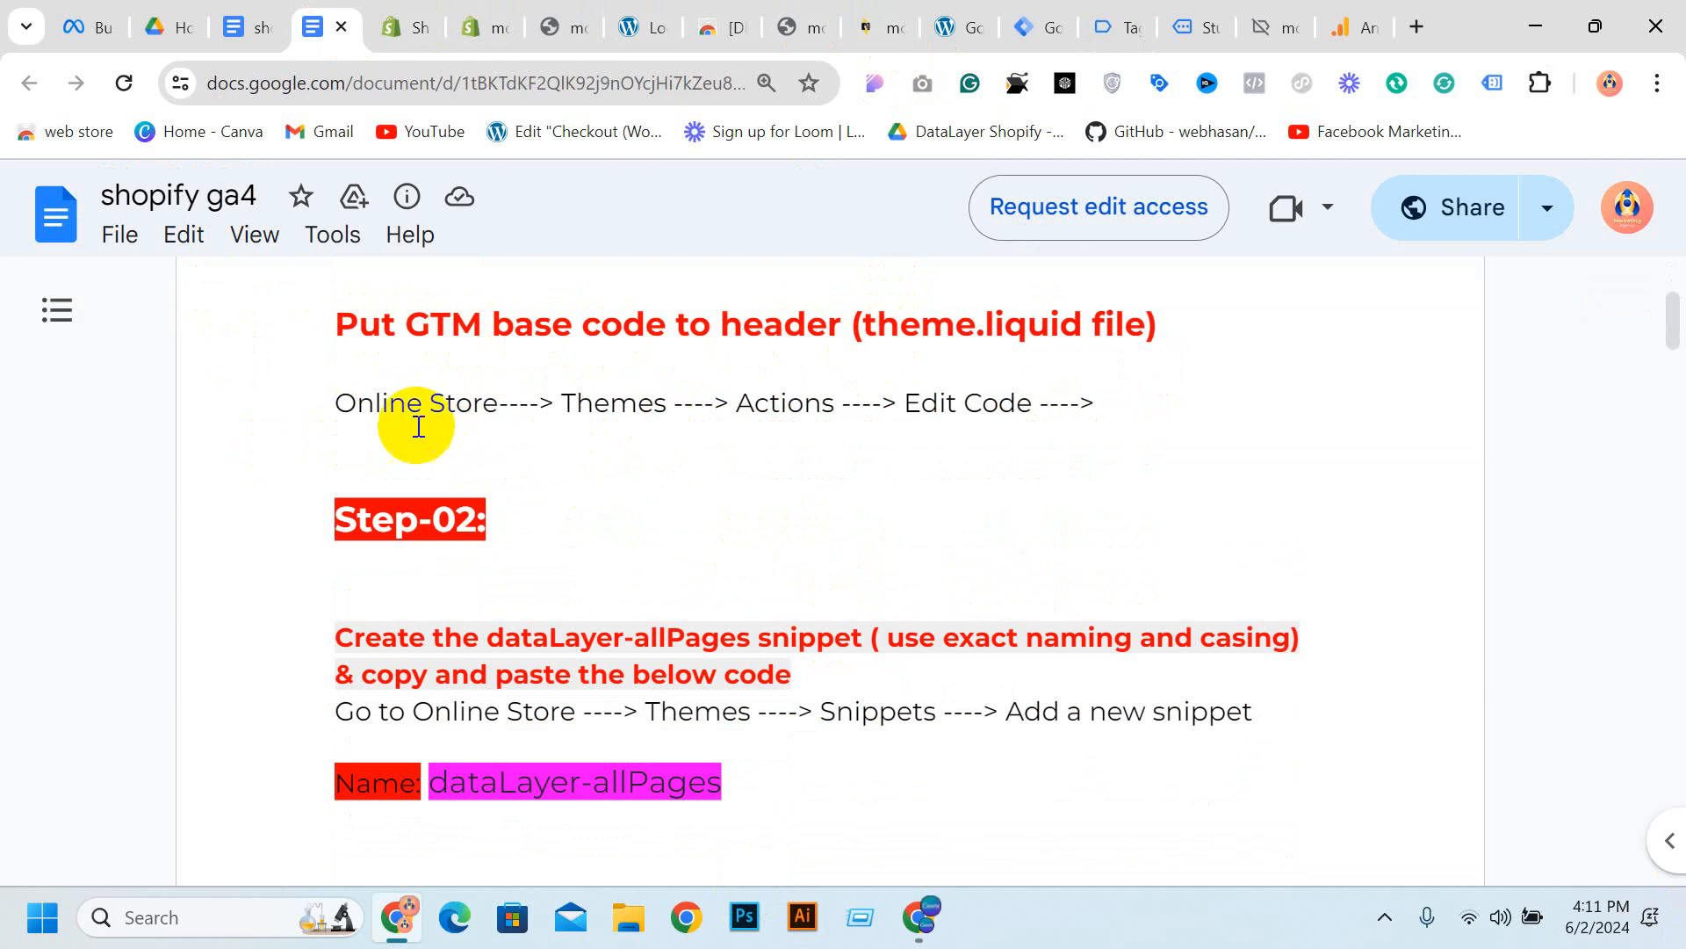
{"action": "left_click_drag", "start_coordinate": [413, 406], "coordinate": [494, 405]}
{"action": "left_click", "coordinate": [609, 404]}
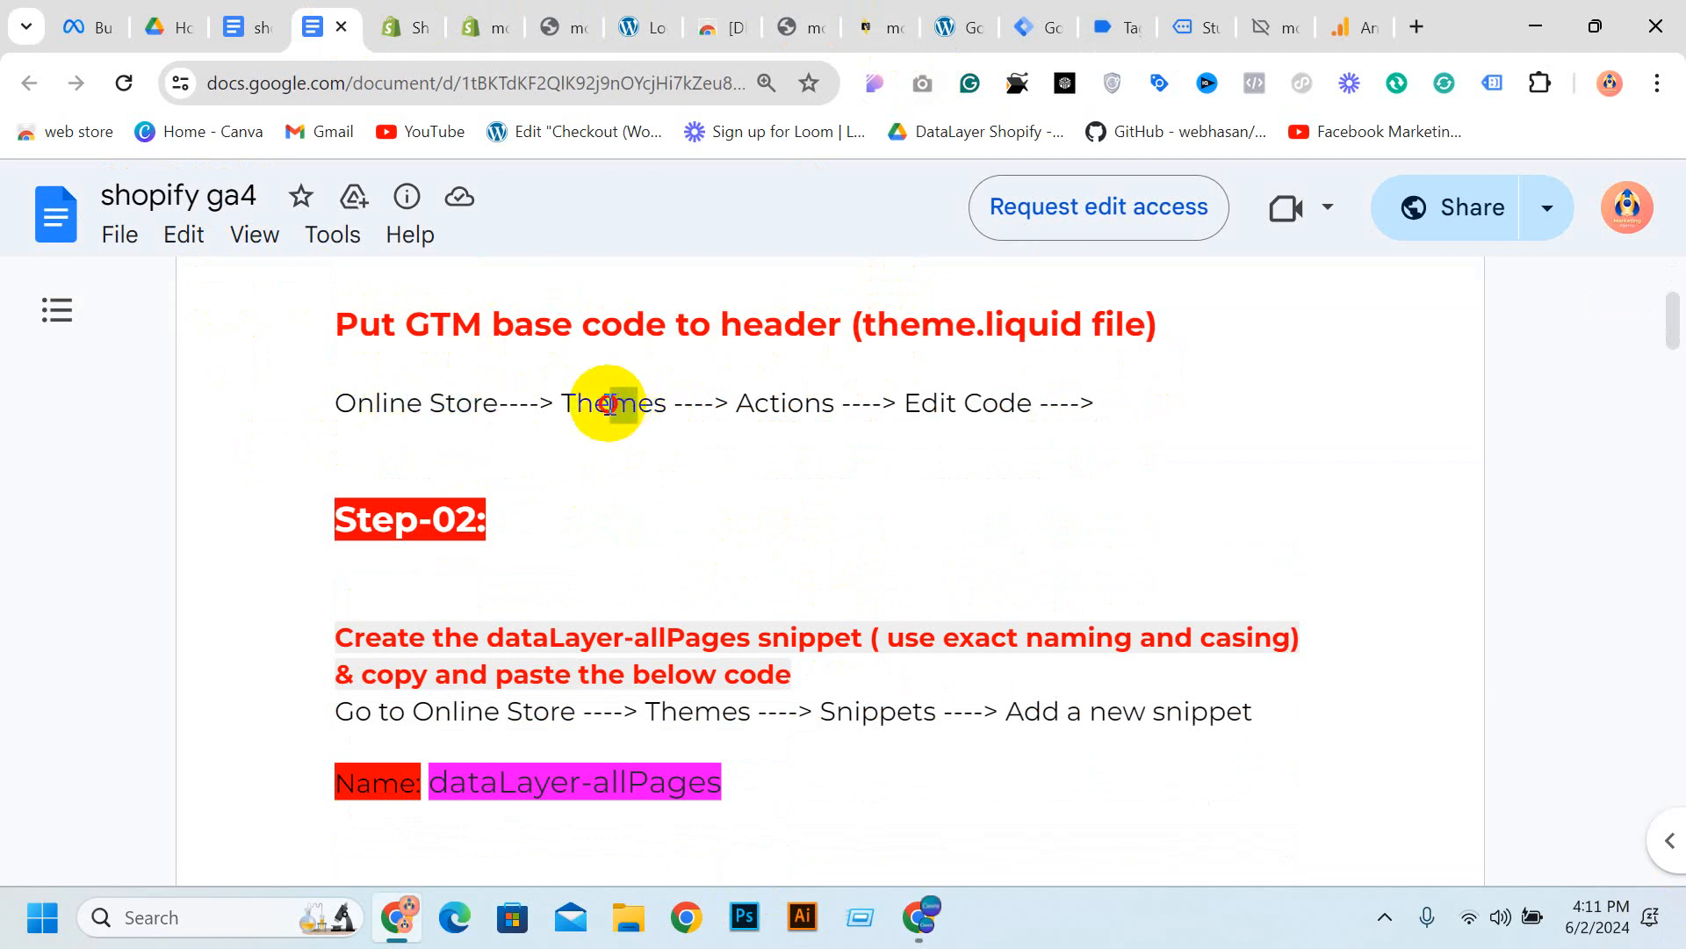
{"action": "double_click", "coordinate": [784, 404]}
{"action": "left_click", "coordinate": [1057, 407]}
Open the code editor for the current Dawn theme in the moonitbd Shopify admin
{"action": "left_click", "coordinate": [479, 12]}
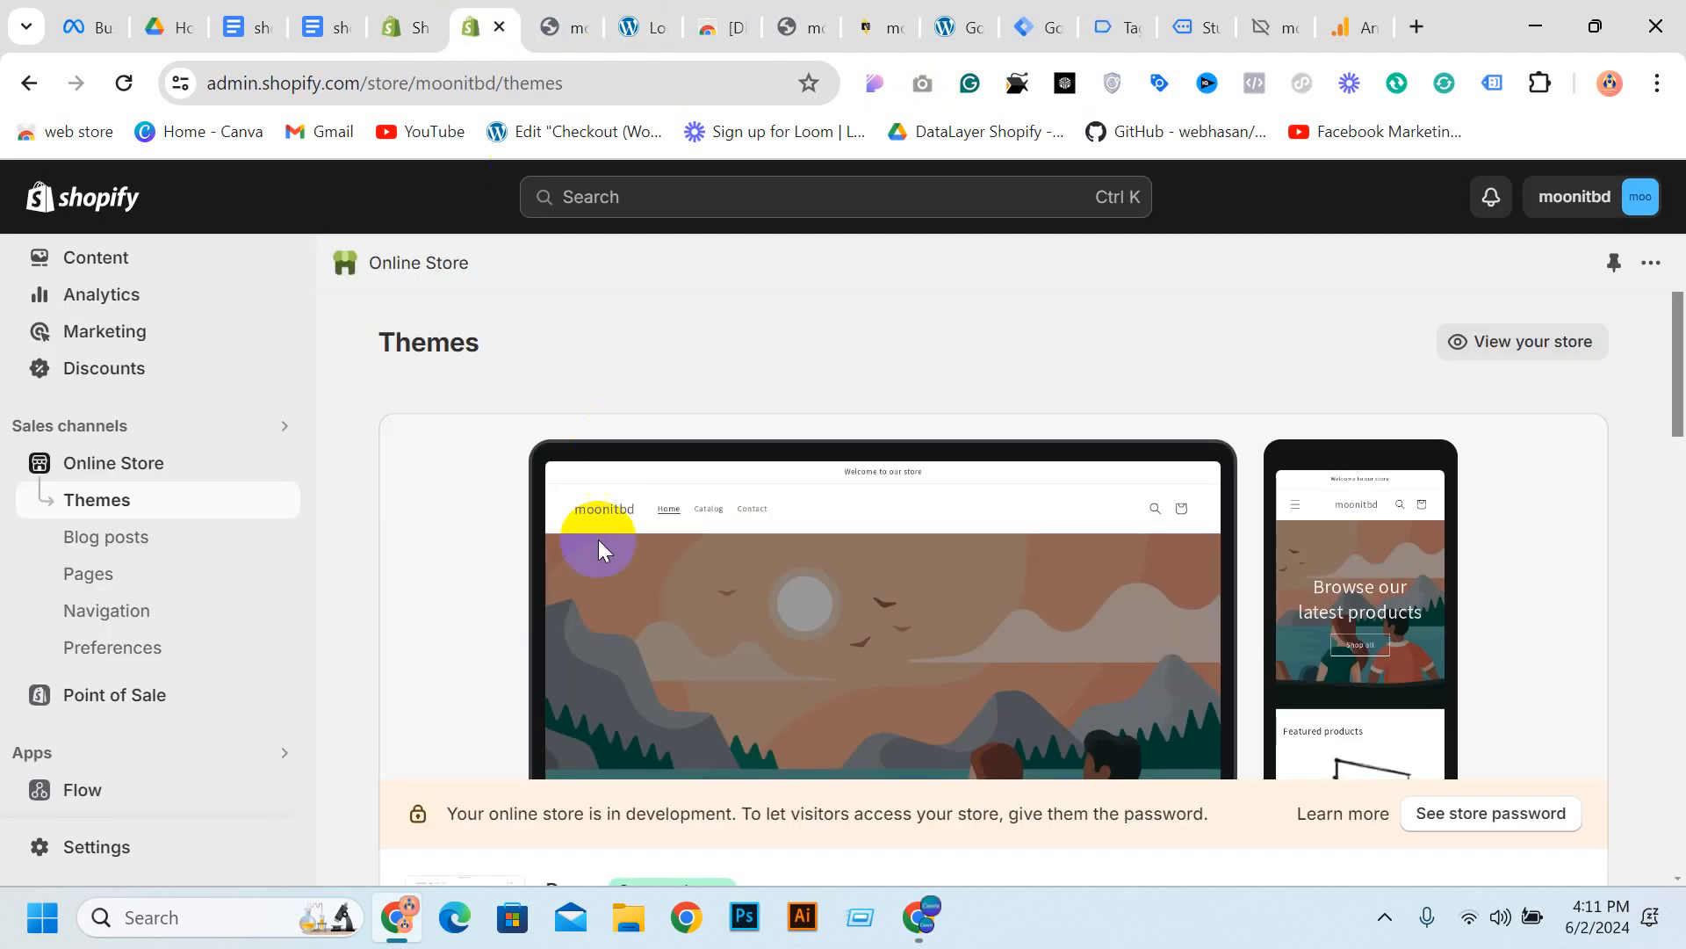
{"action": "left_click", "coordinate": [162, 500]}
{"action": "scroll", "coordinate": [157, 492], "scroll_direction": "down", "scroll_amount": 1}
{"action": "scroll", "coordinate": [1391, 668], "scroll_direction": "down", "scroll_amount": 3}
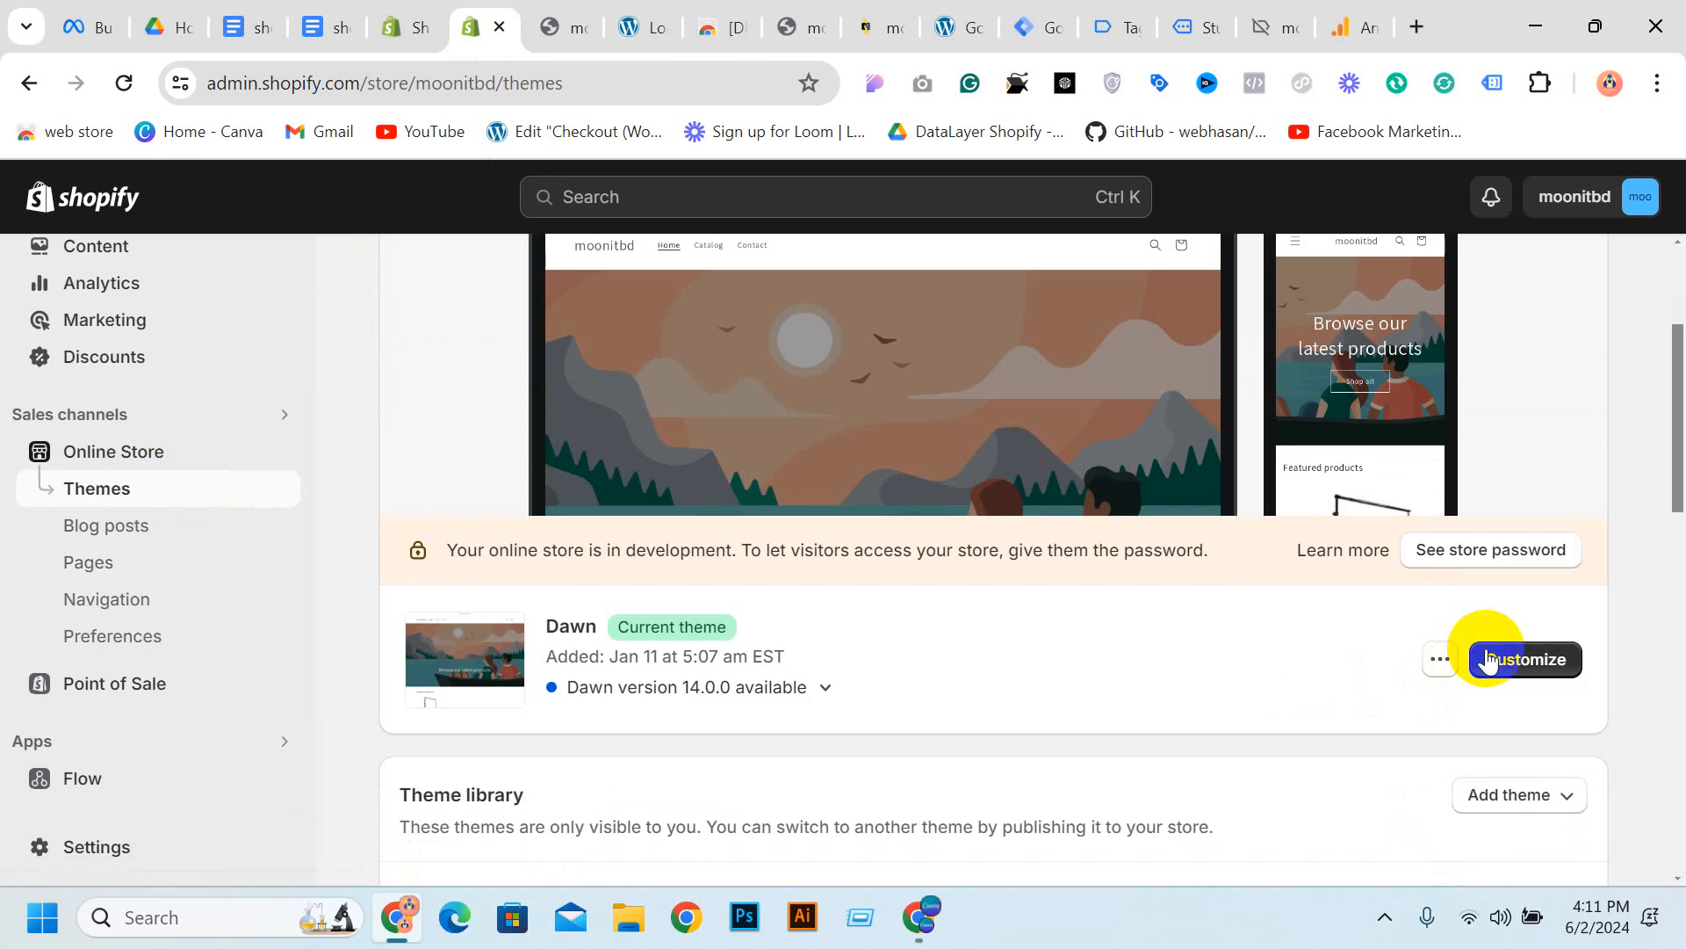
{"action": "left_click", "coordinate": [1439, 659]}
{"action": "left_click", "coordinate": [1265, 562]}
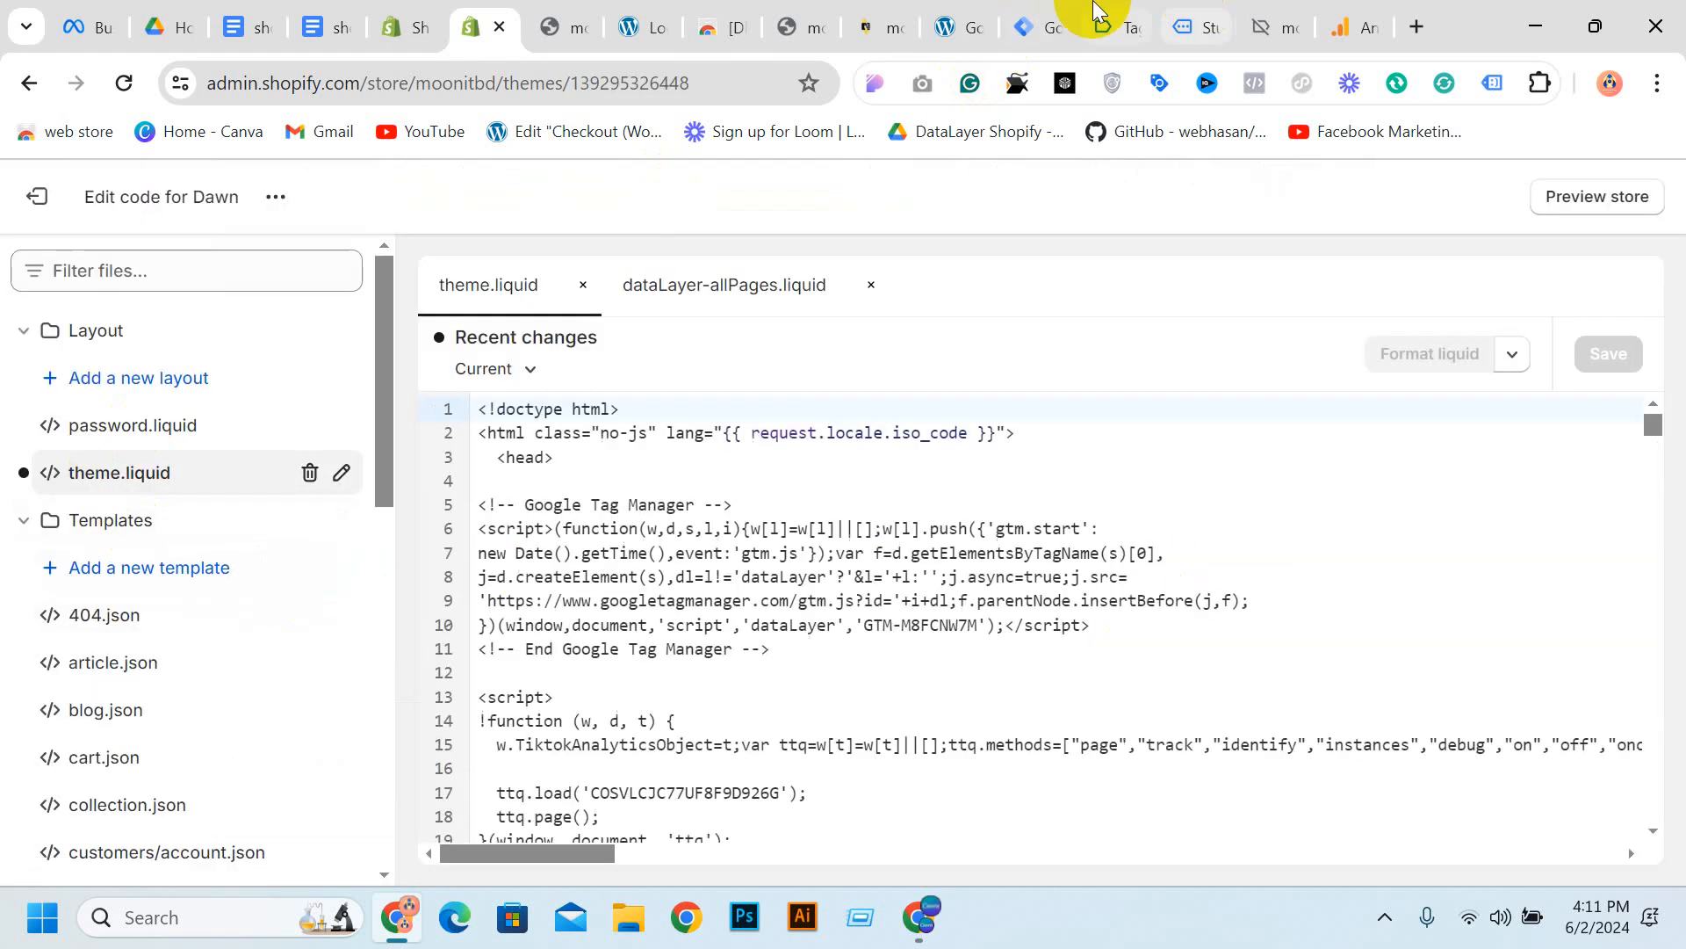
Compare with the Step-01 and Step-02 instructions in the shopify ga4 document
{"action": "left_click", "coordinate": [332, 26]}
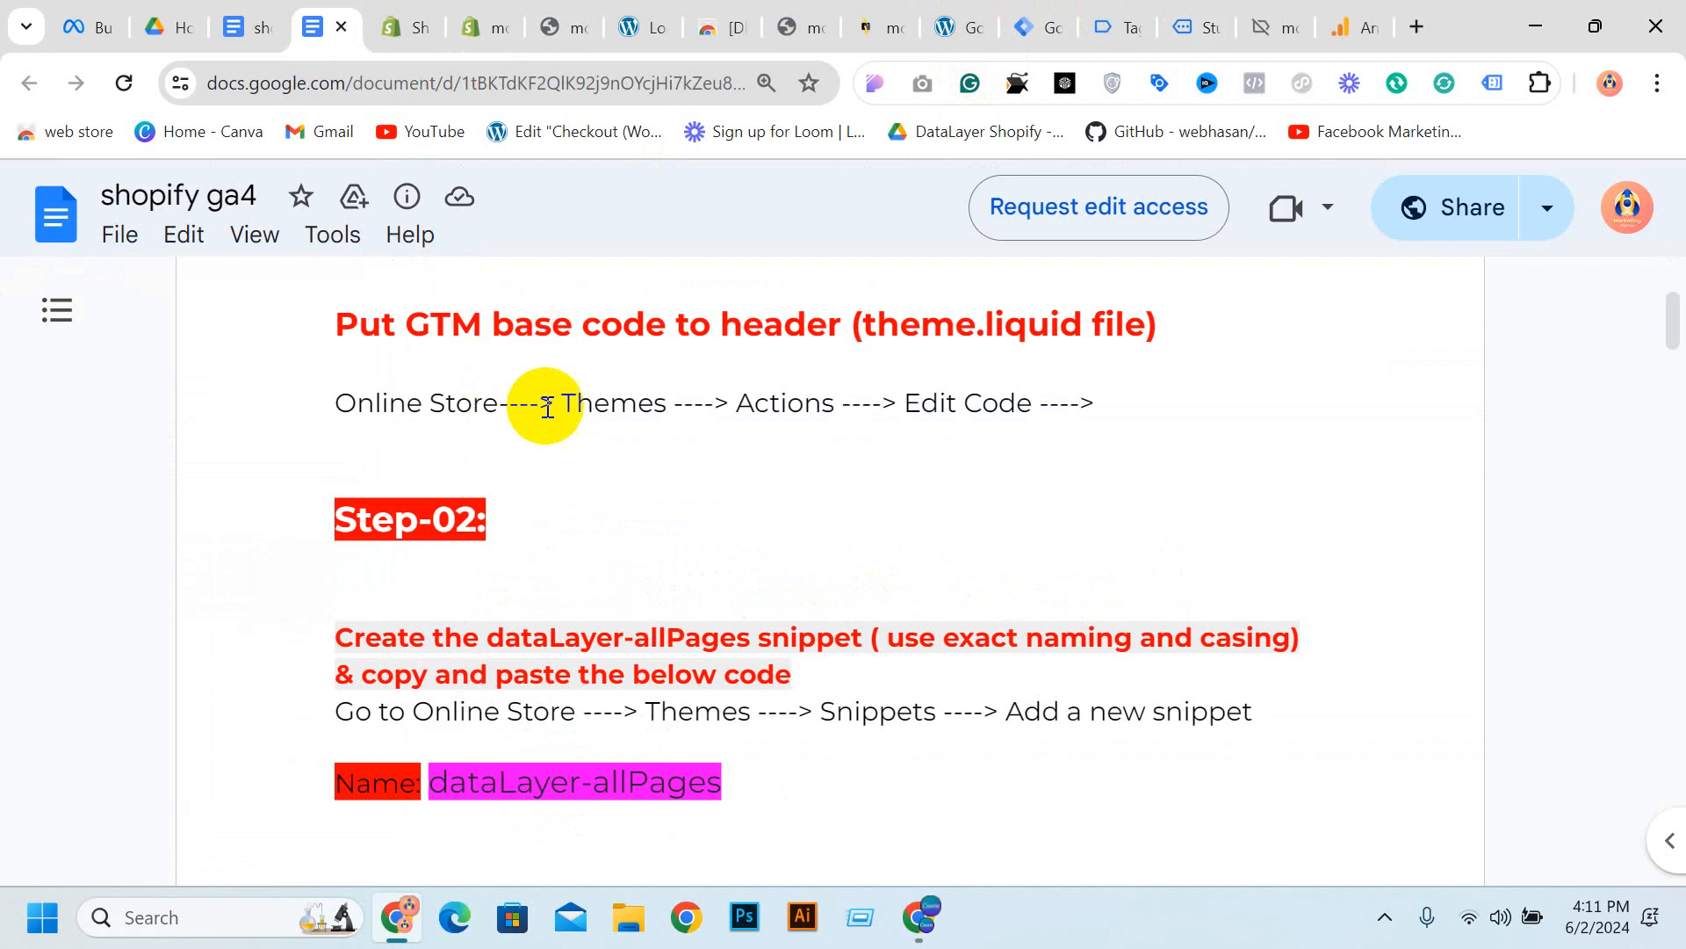
{"action": "scroll", "coordinate": [454, 399], "scroll_direction": "down", "scroll_amount": 3}
{"action": "scroll", "coordinate": [454, 400], "scroll_direction": "down", "scroll_amount": 2}
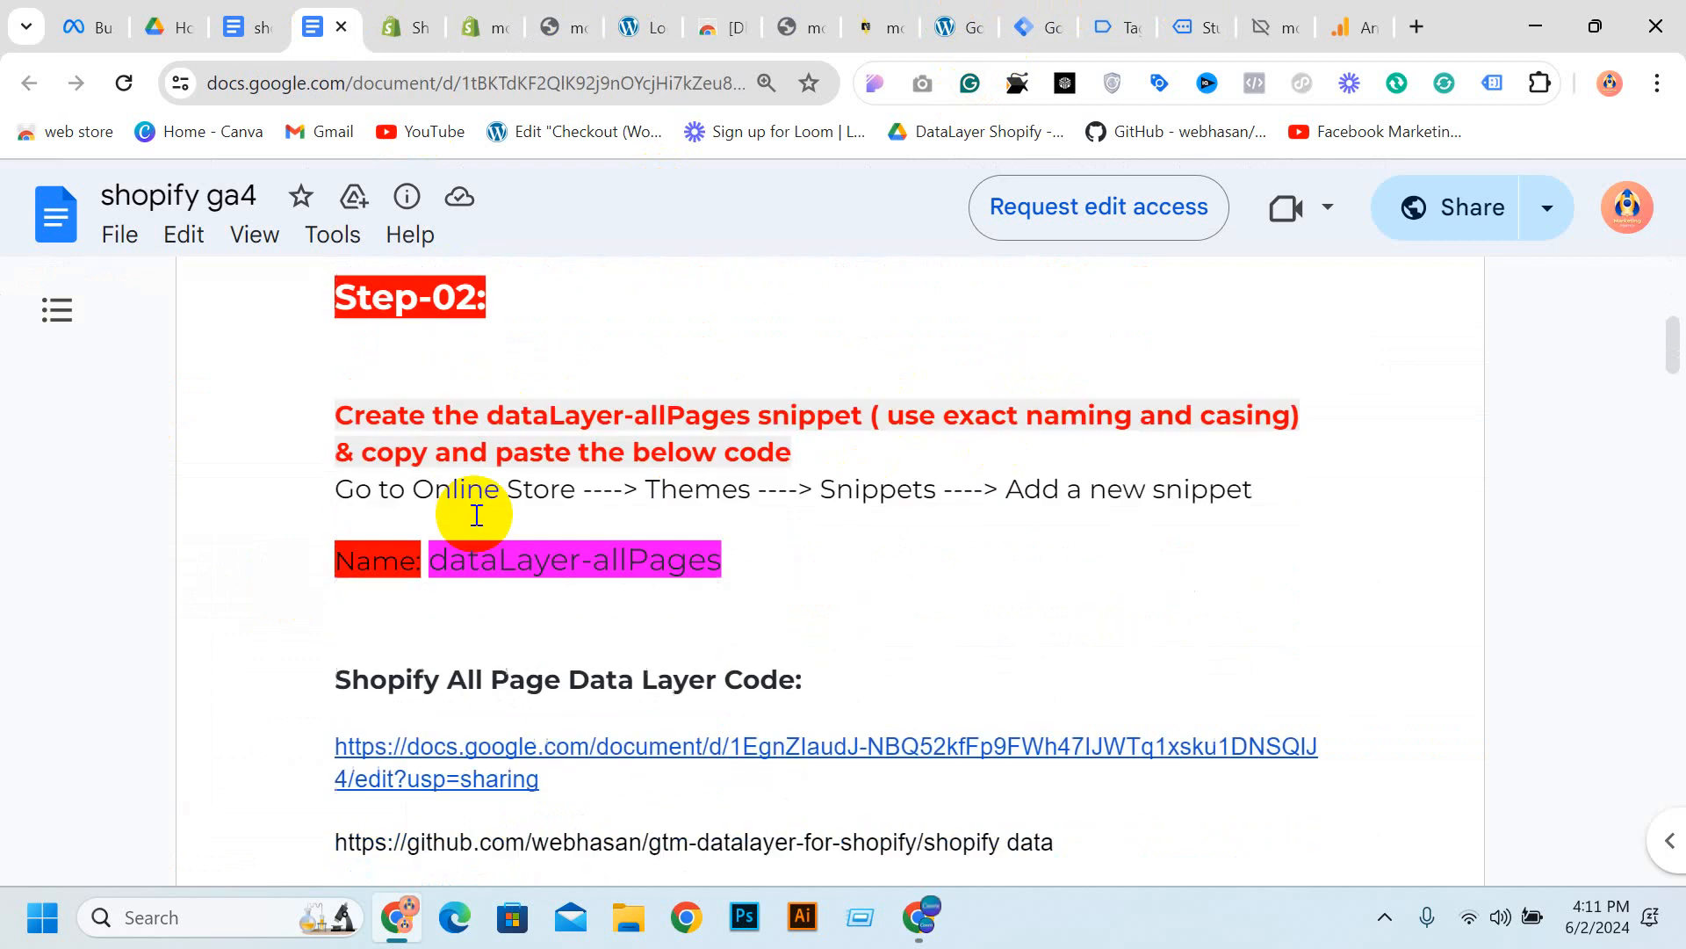
{"action": "scroll", "coordinate": [471, 501], "scroll_direction": "up", "scroll_amount": 3}
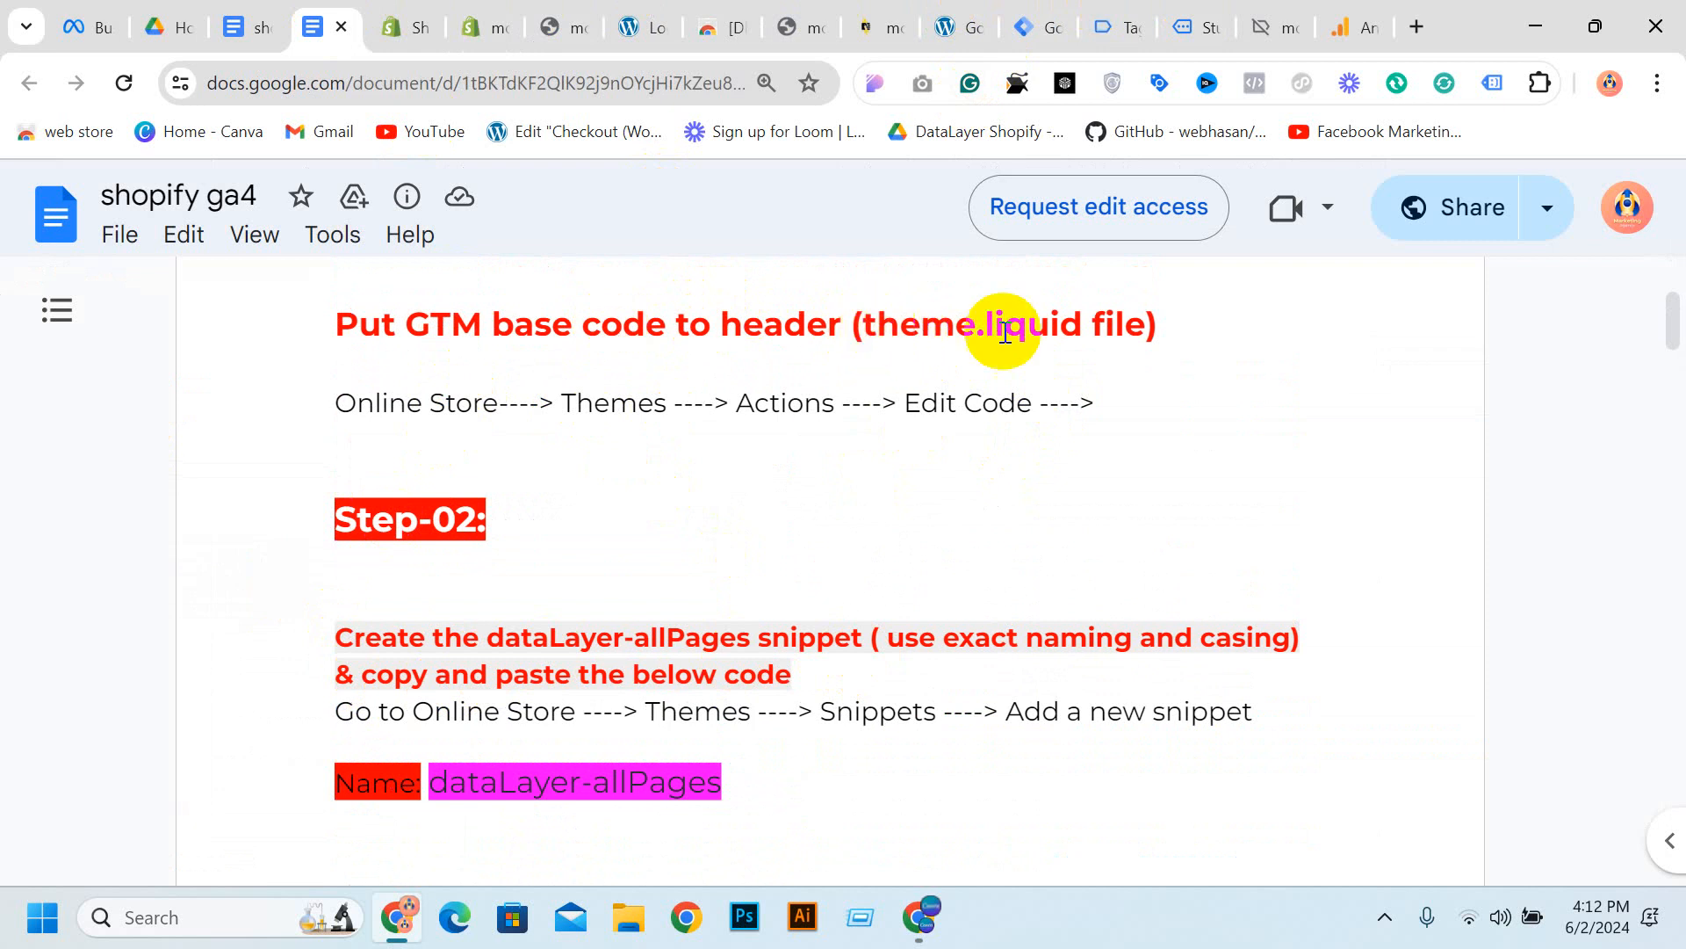
Return to the Dawn theme code and check the theme.liquid file with its Google Tag Manager snippet
{"action": "left_click", "coordinate": [640, 27]}
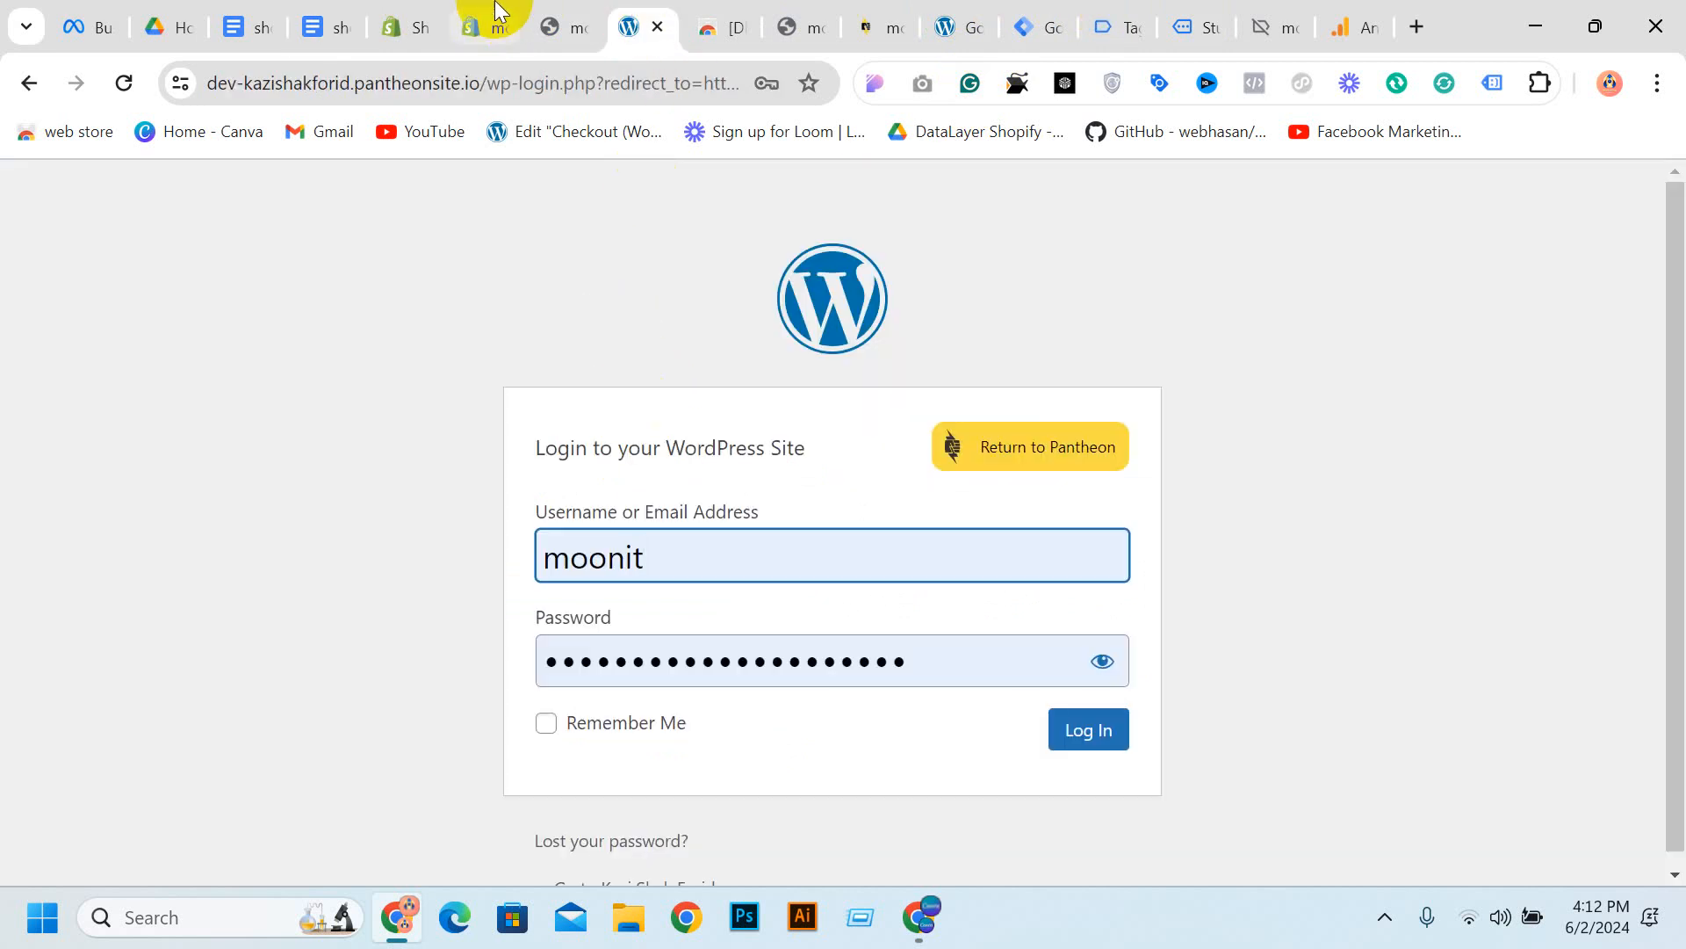
{"action": "left_click", "coordinate": [487, 27]}
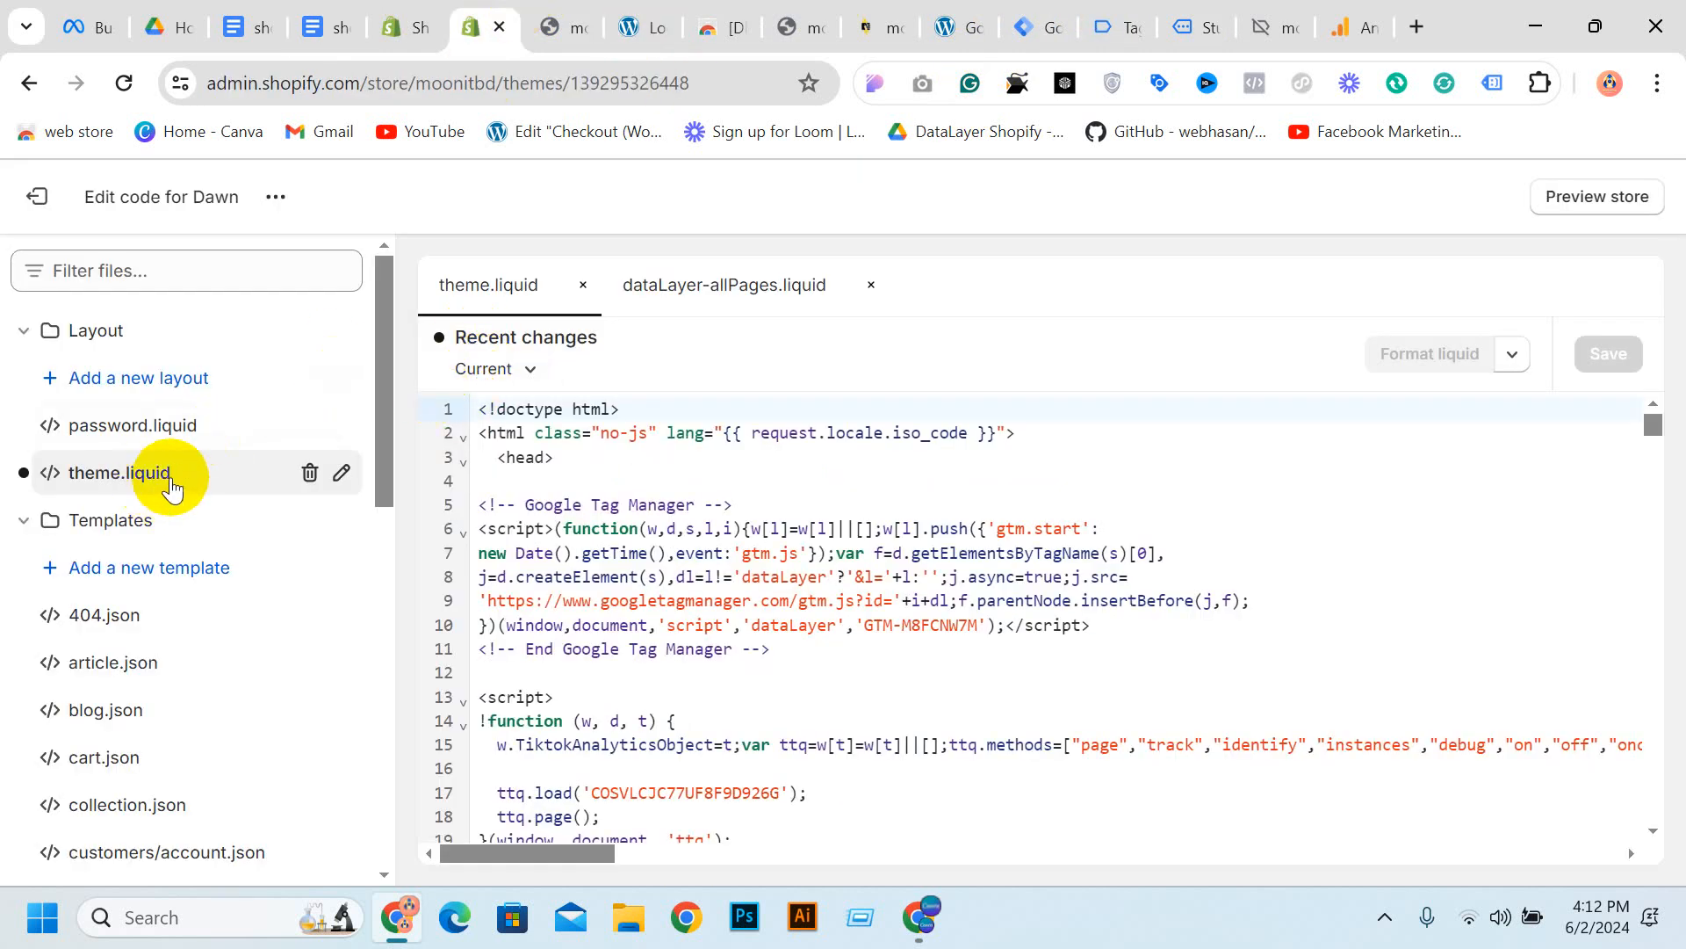
{"action": "scroll", "coordinate": [562, 492], "scroll_direction": "down", "scroll_amount": 3}
{"action": "scroll", "coordinate": [728, 450], "scroll_direction": "up", "scroll_amount": 3}
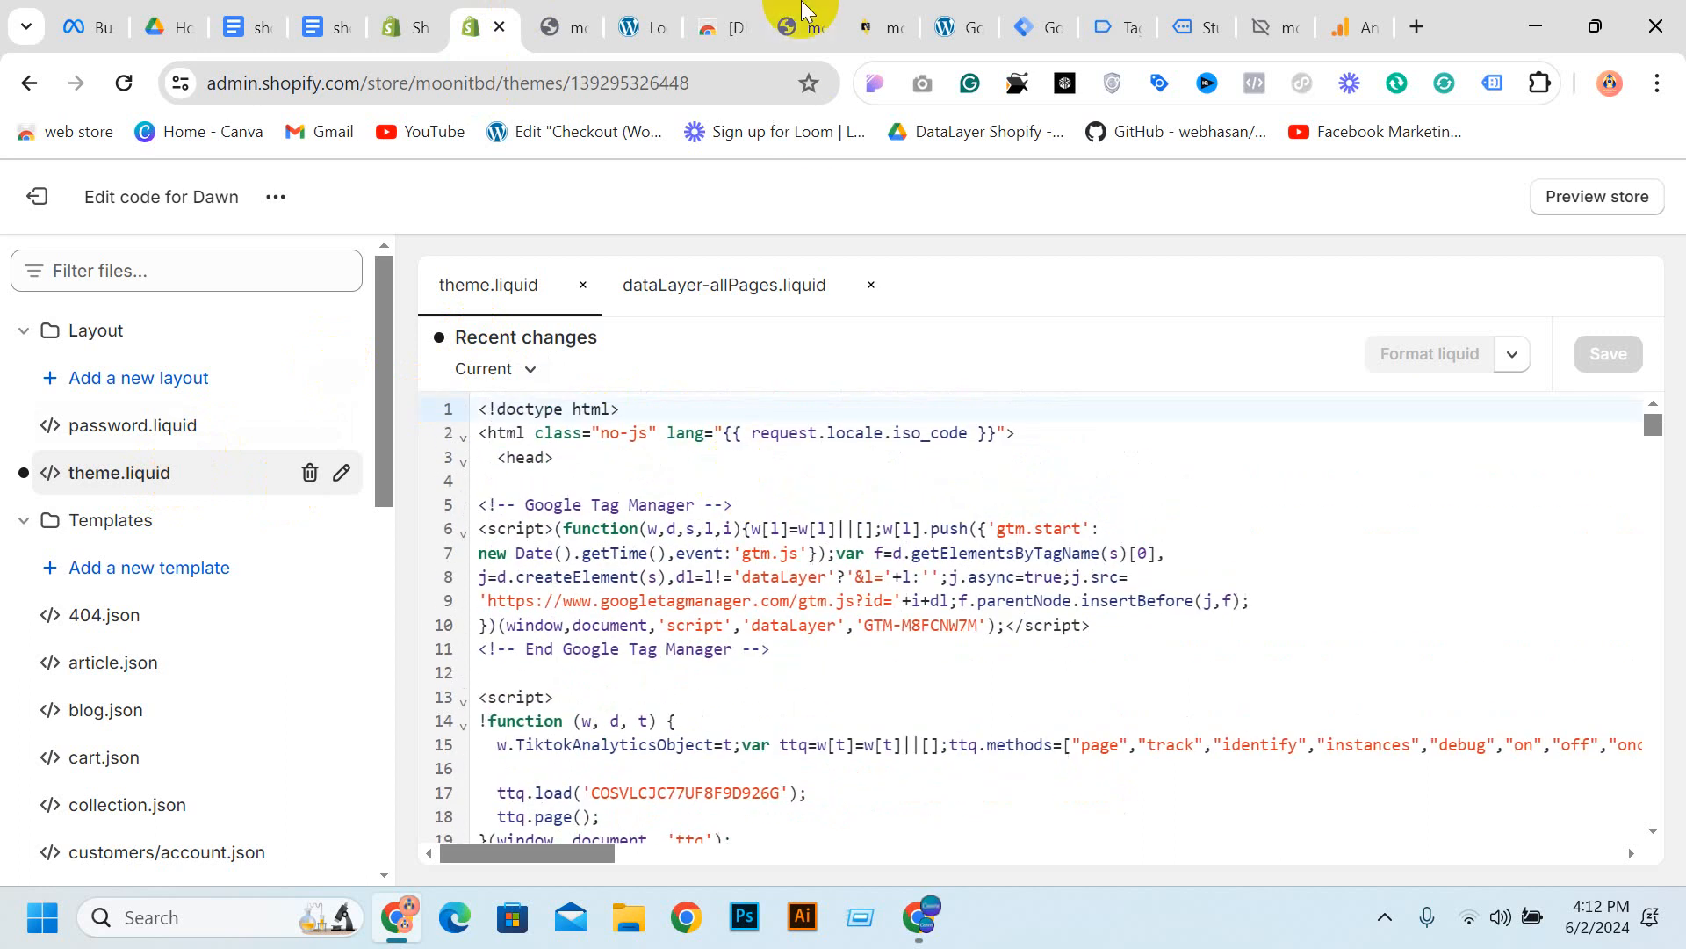
Move the shopify ga4 document's browser tab next to the WordPress login tab
{"action": "left_click", "coordinate": [639, 25]}
{"action": "left_click", "coordinate": [337, 17]}
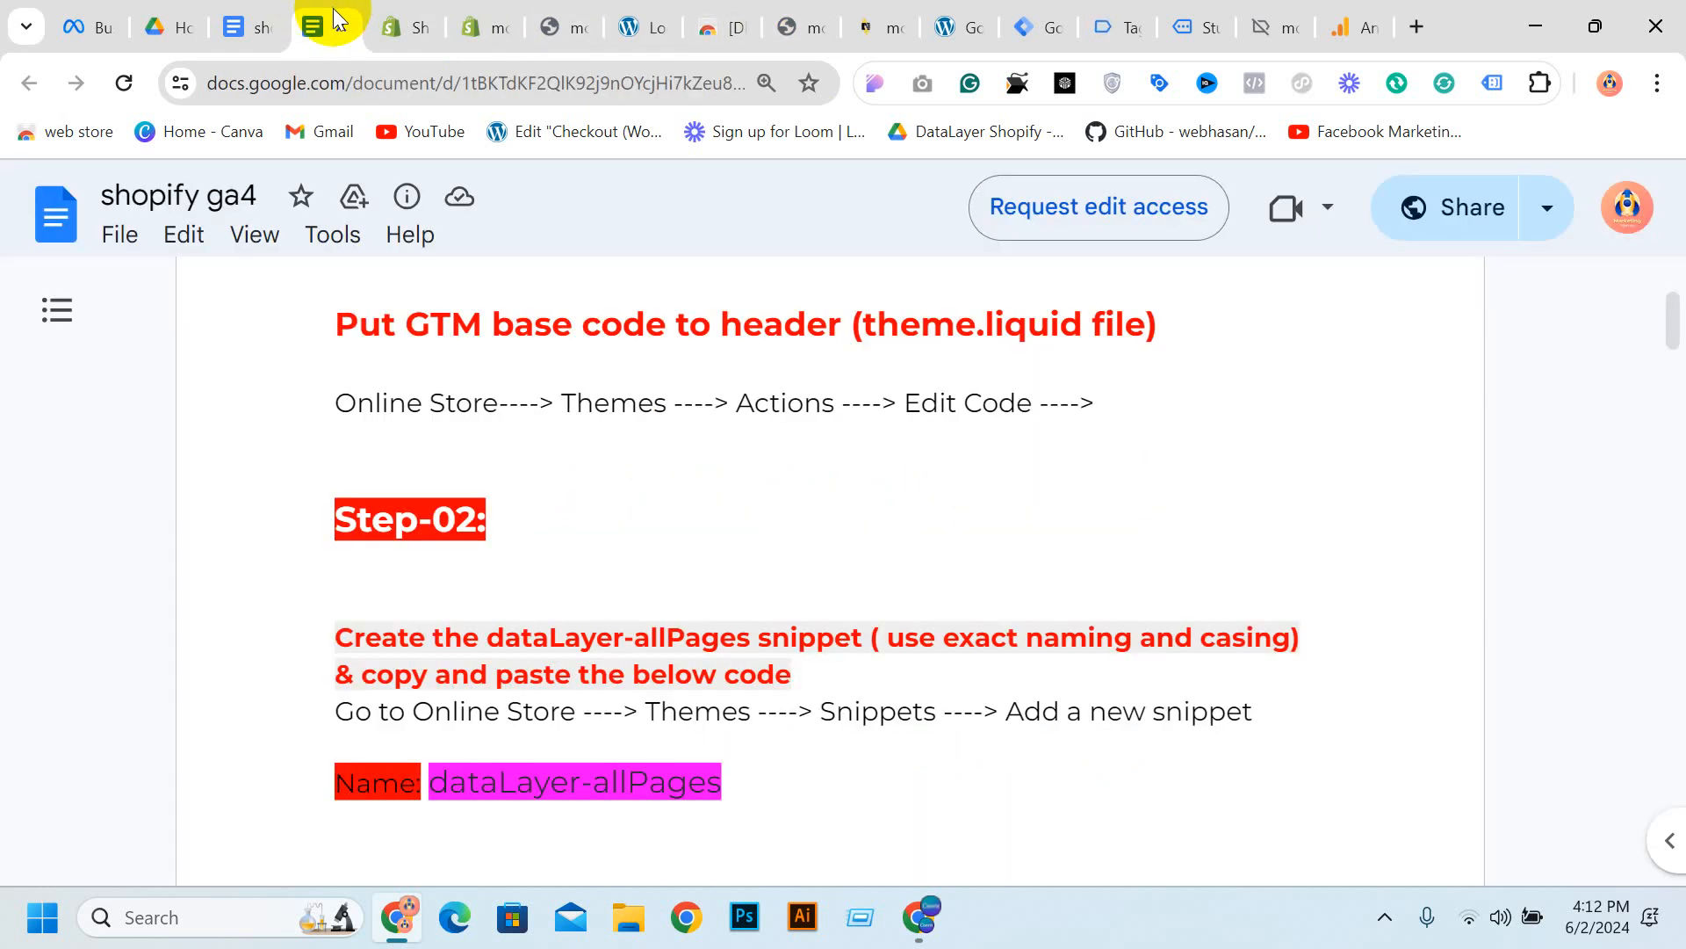
{"action": "left_click_drag", "start_coordinate": [337, 18], "coordinate": [571, 22]}
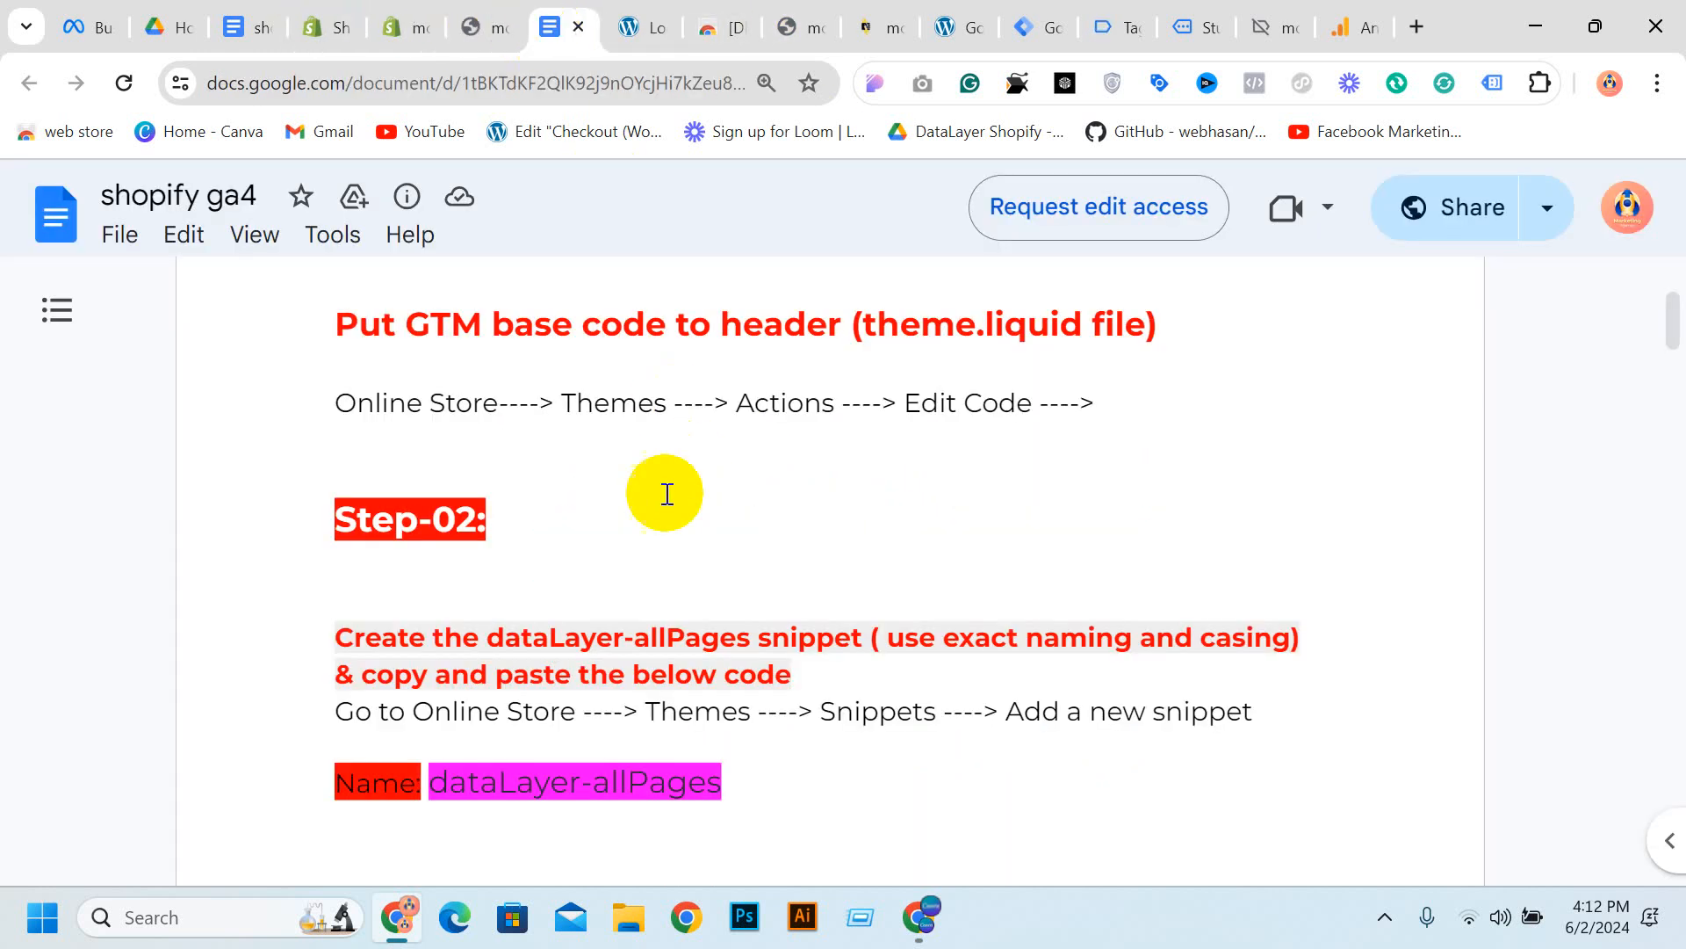
Read the Step-02 instructions for the dataLayer-allPages snippet and preview the linked Shopify All Page Data Layer Code document
{"action": "scroll", "coordinate": [667, 494], "scroll_direction": "down", "scroll_amount": 3}
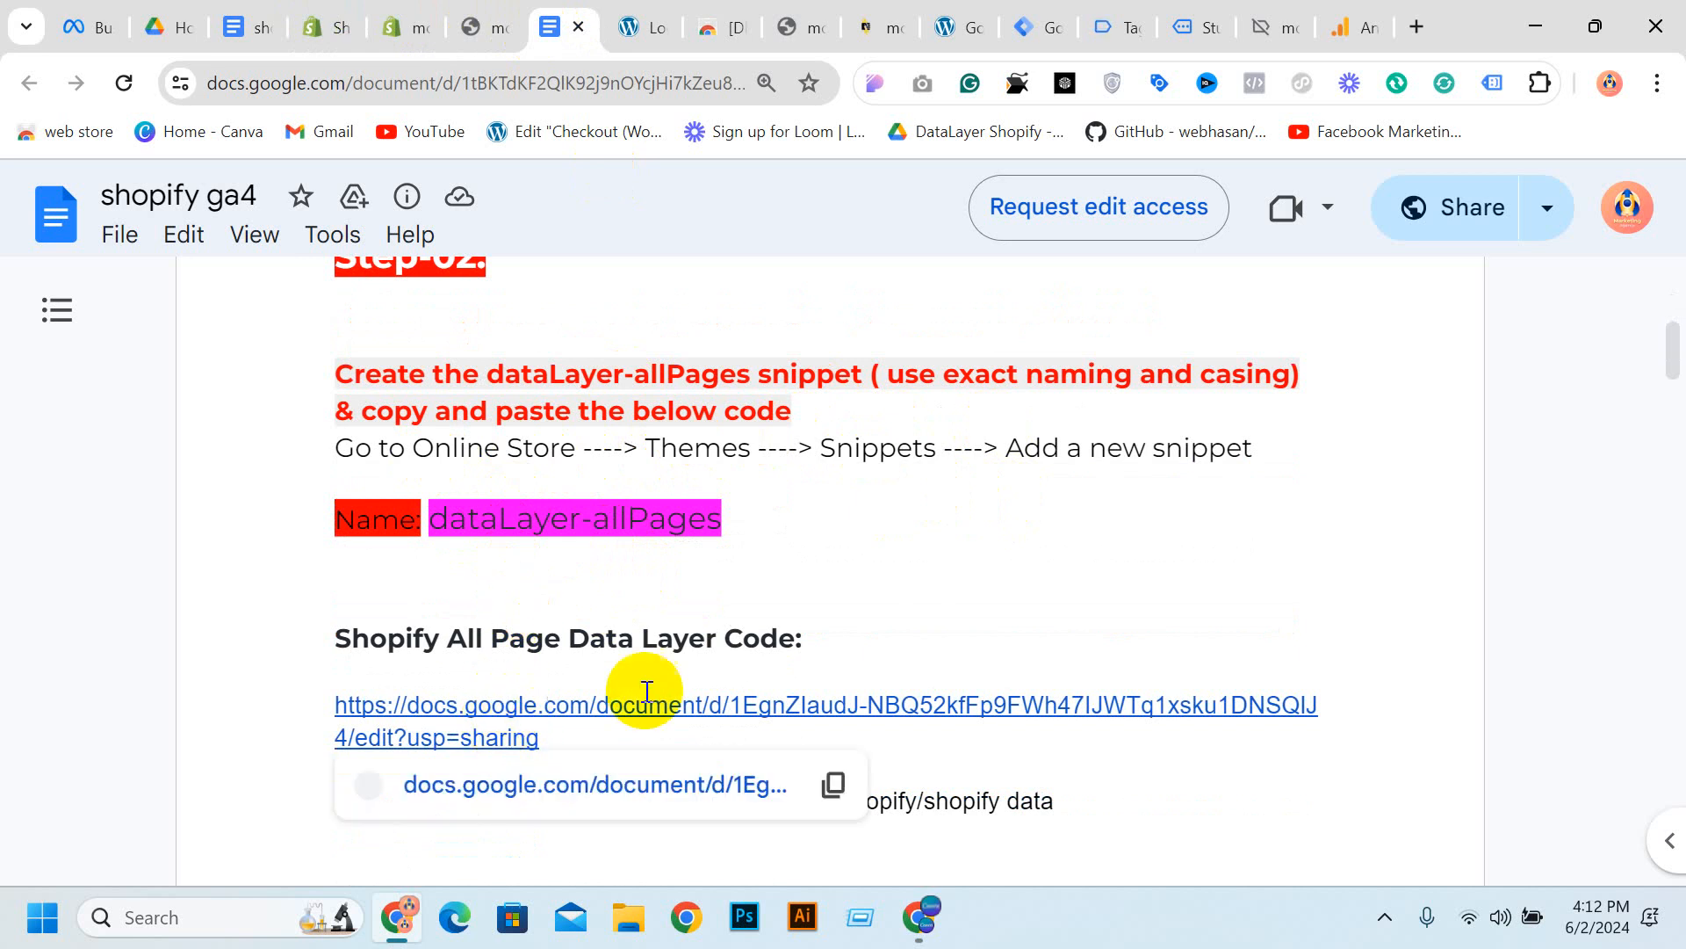
{"action": "scroll", "coordinate": [991, 549], "scroll_direction": "down", "scroll_amount": 3}
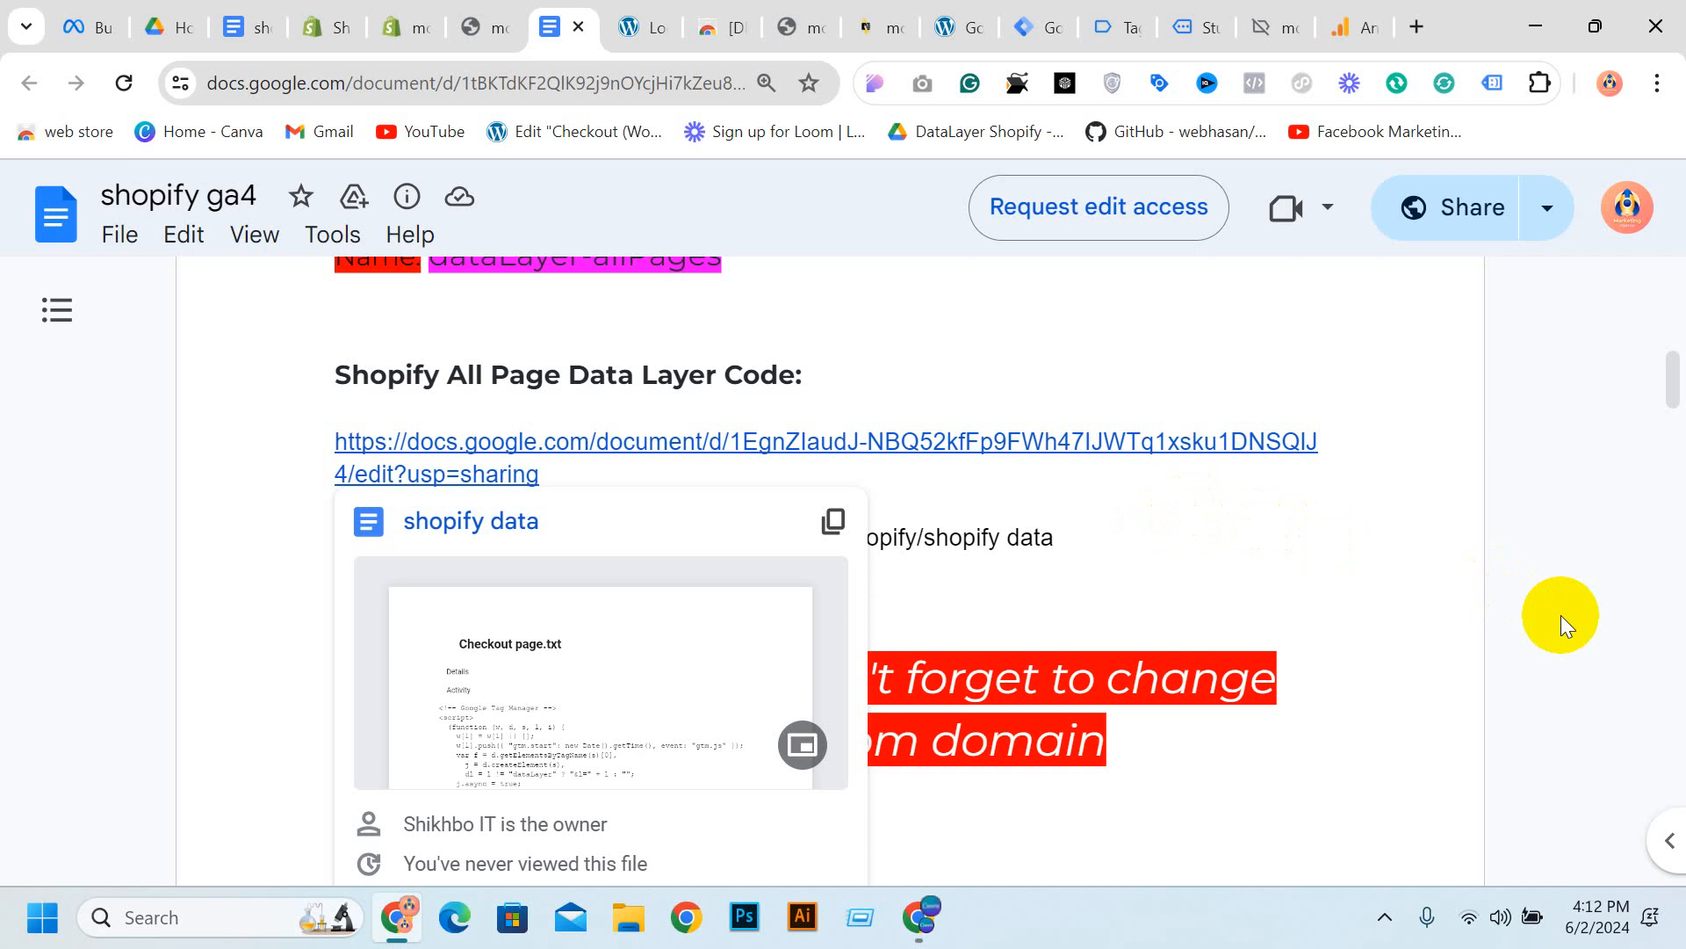
{"action": "scroll", "coordinate": [1045, 341], "scroll_direction": "up", "scroll_amount": 10}
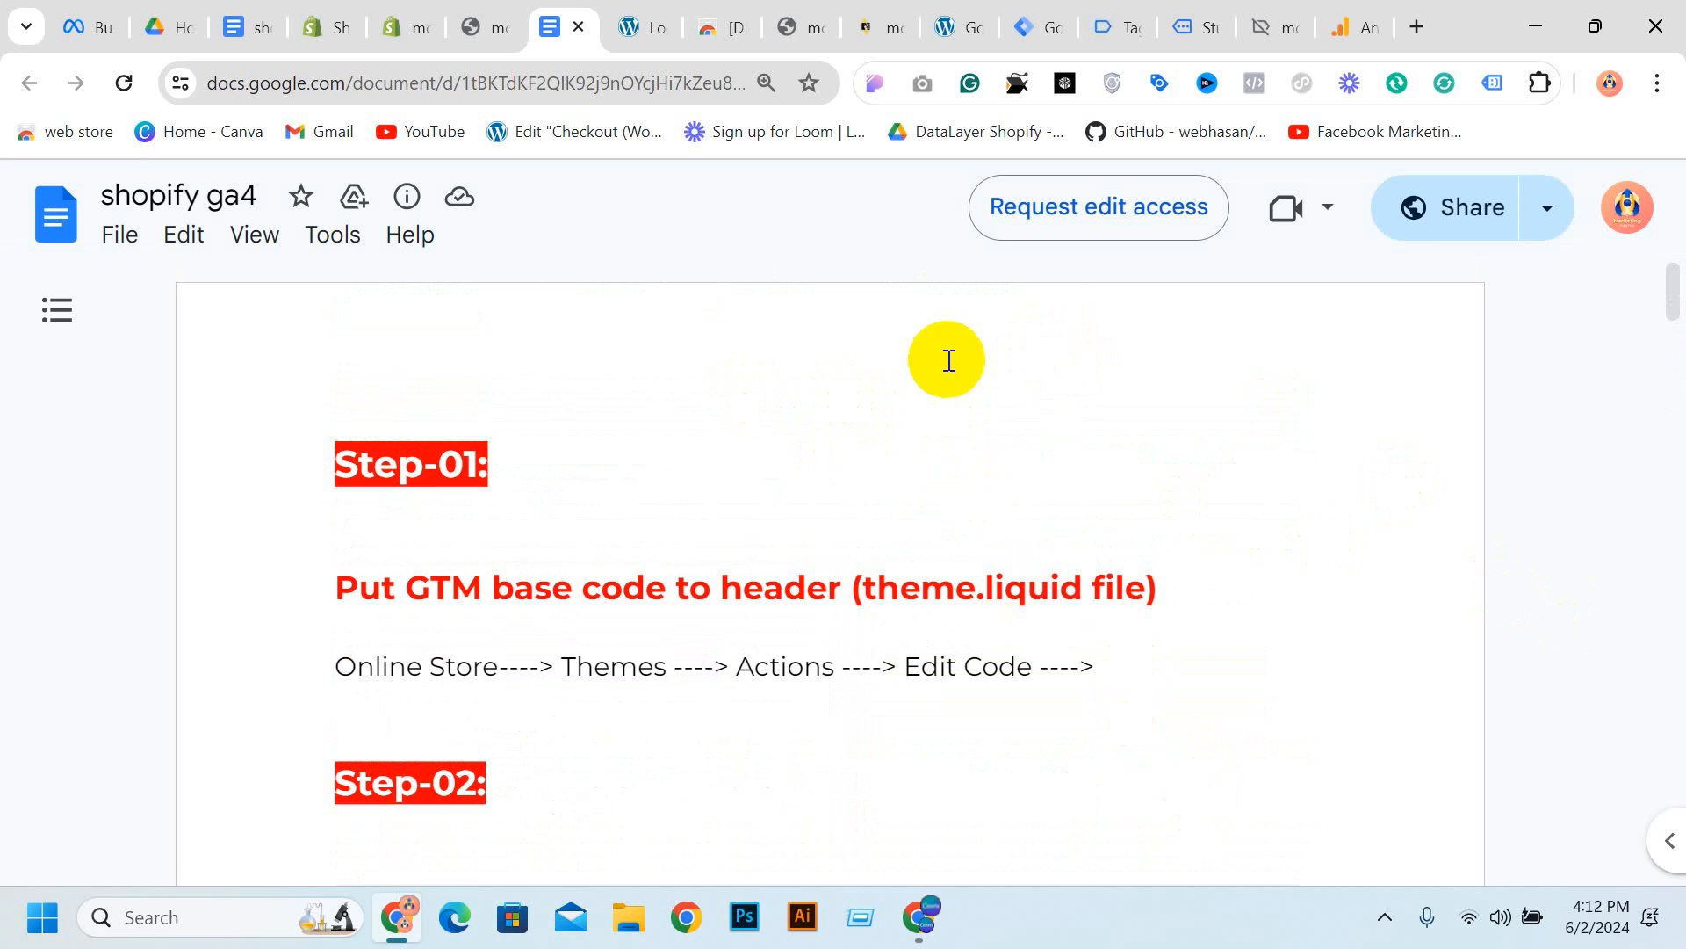
Switch to the Google Tag Manager for WordPress options of Moon IT Online and show the links for visiting the site
{"action": "left_click", "coordinate": [781, 12]}
{"action": "left_click", "coordinate": [975, 22]}
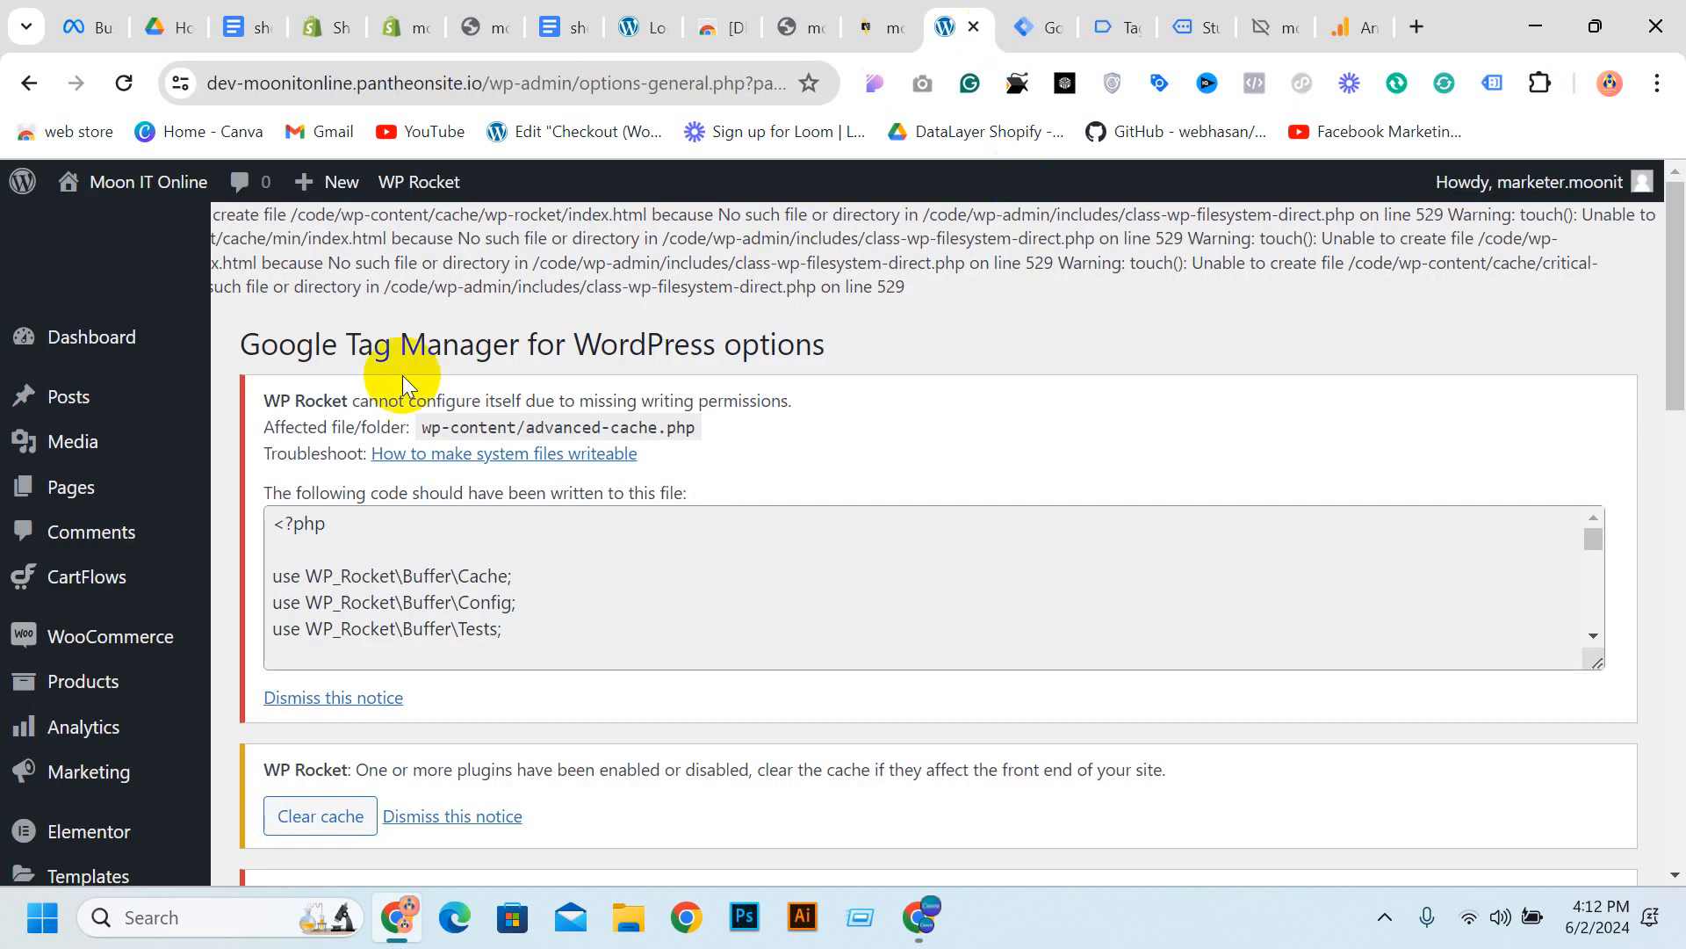
{"action": "mouse_move", "coordinate": [149, 173]}
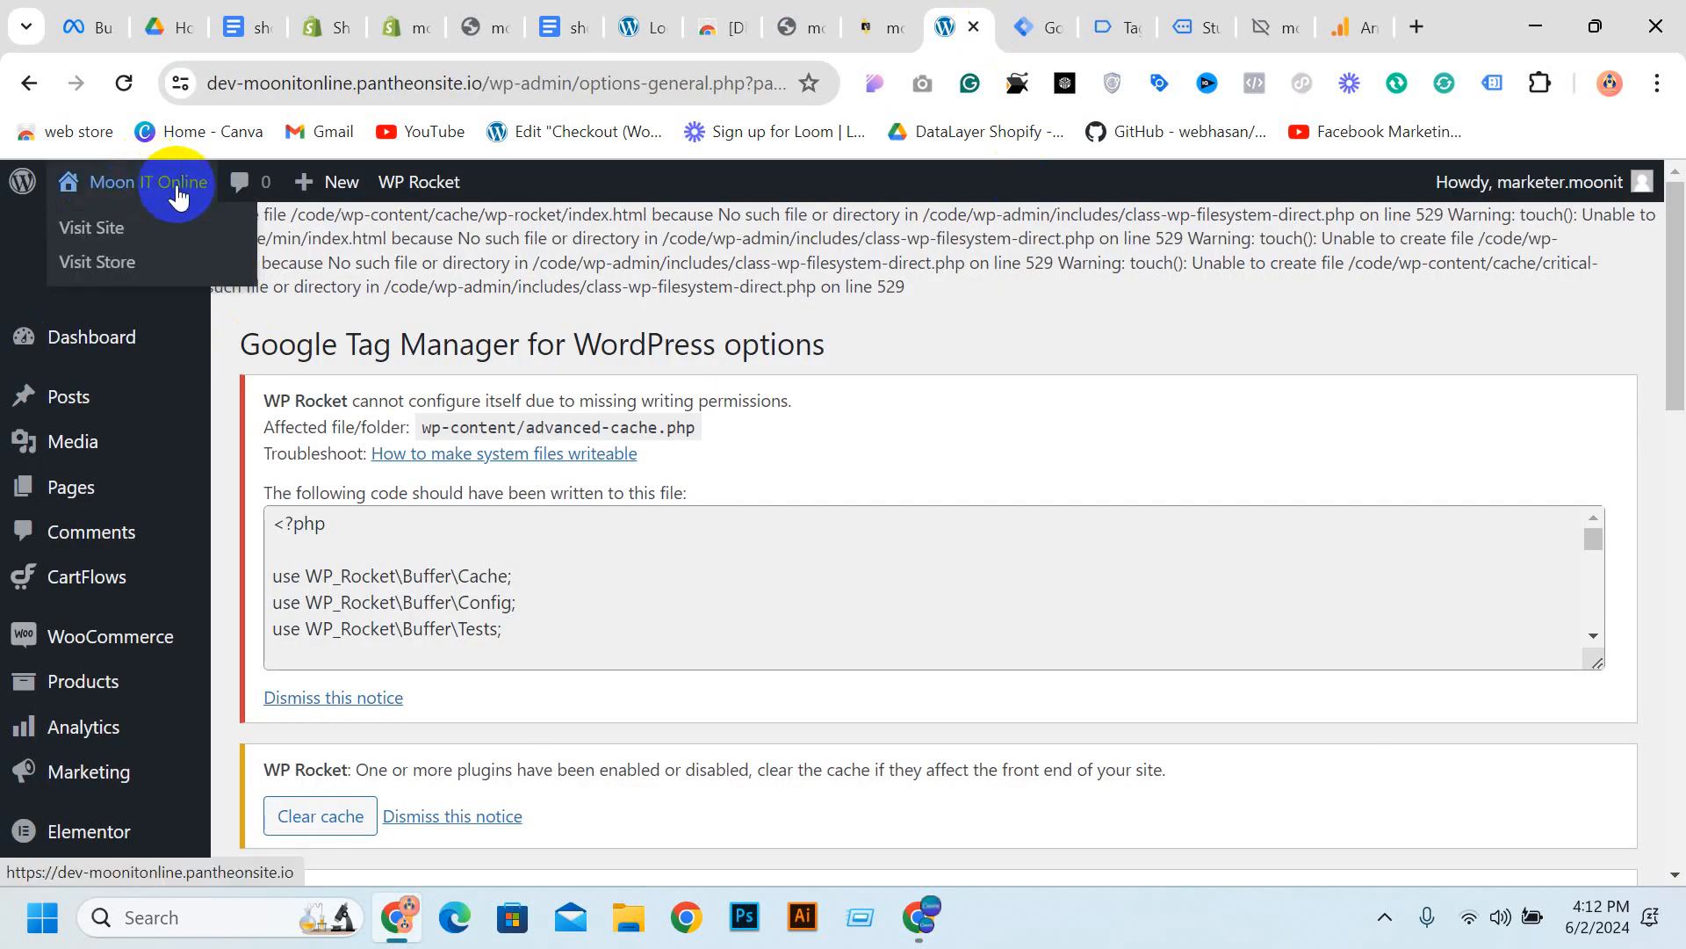